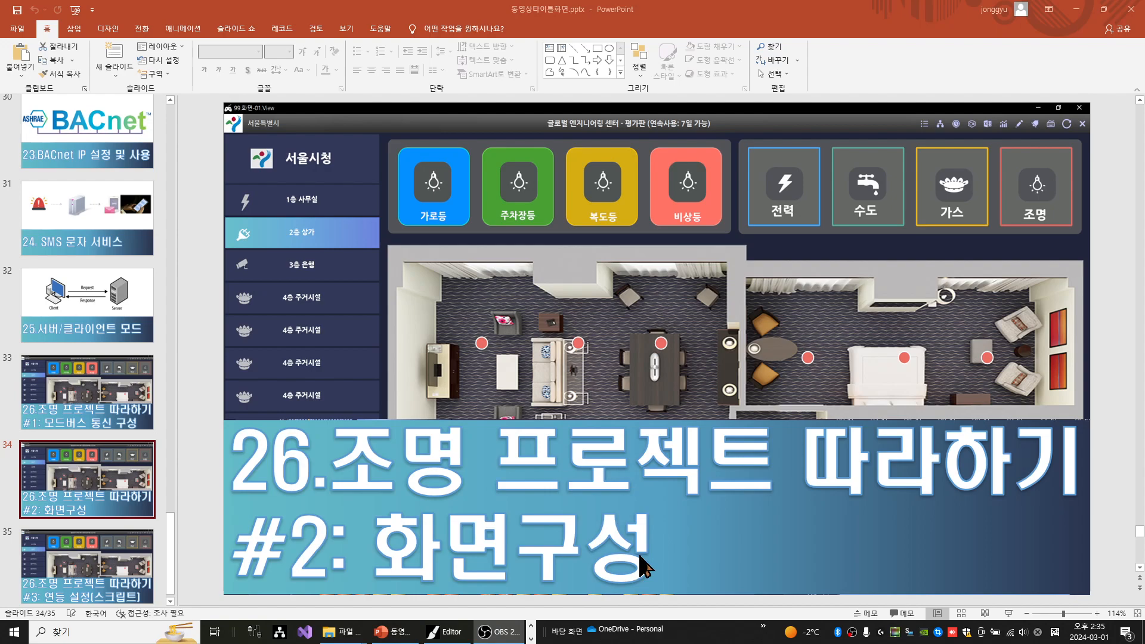
Switch from PowerPoint to JG-SCADA, start the 서울빌딩 project, and open its screen editor
left_click_drag(902, 9, 1, 143)
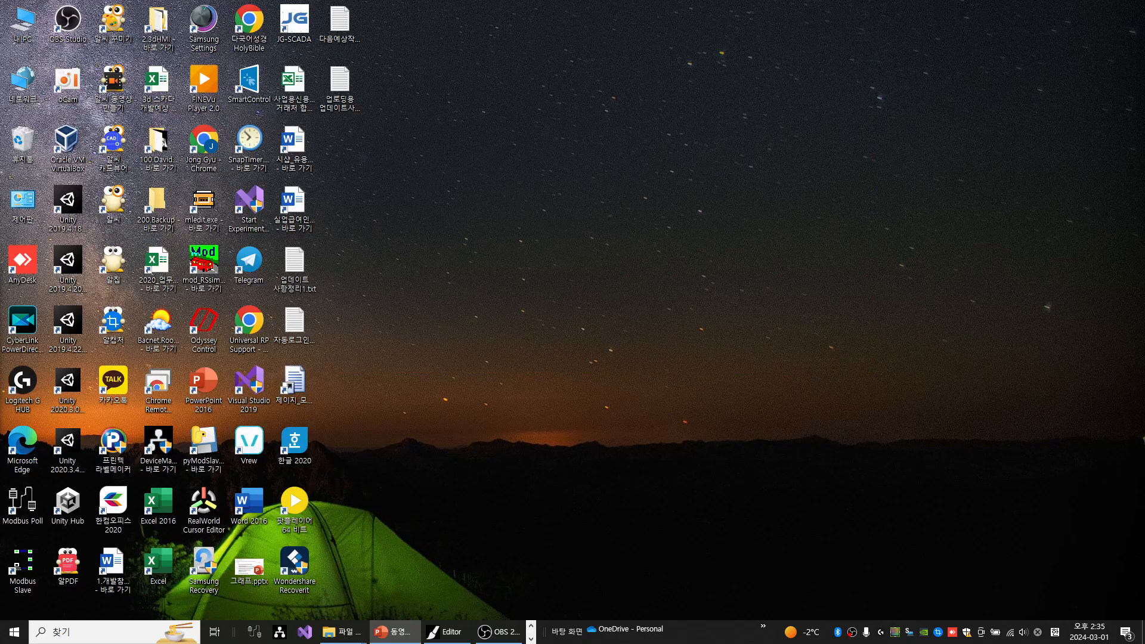
left_click(553, 152)
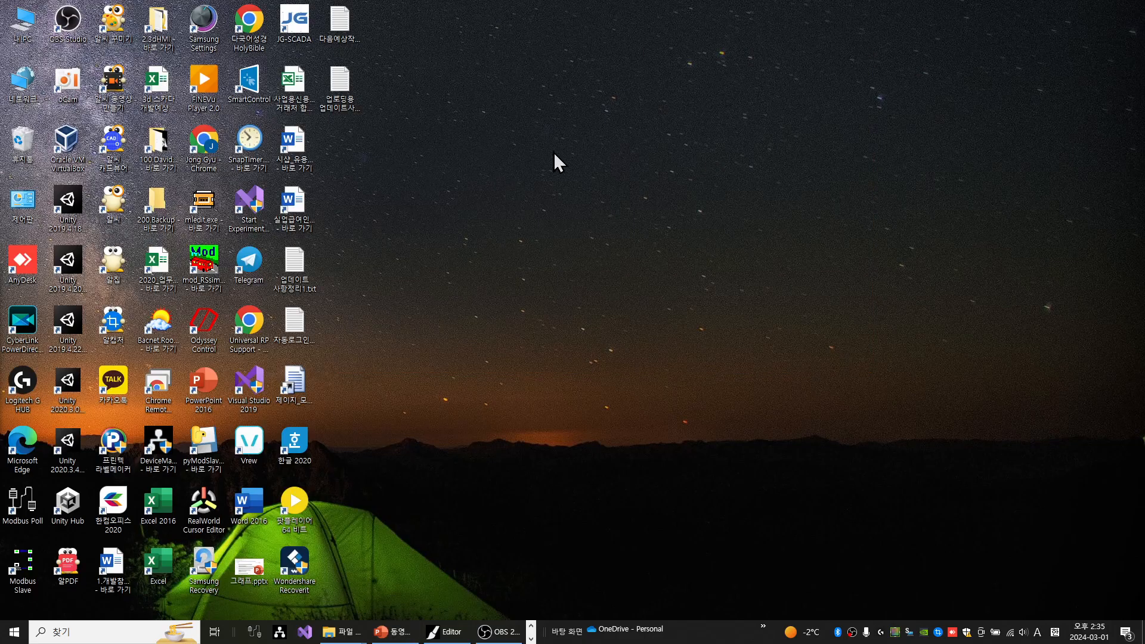
double_click(297, 30)
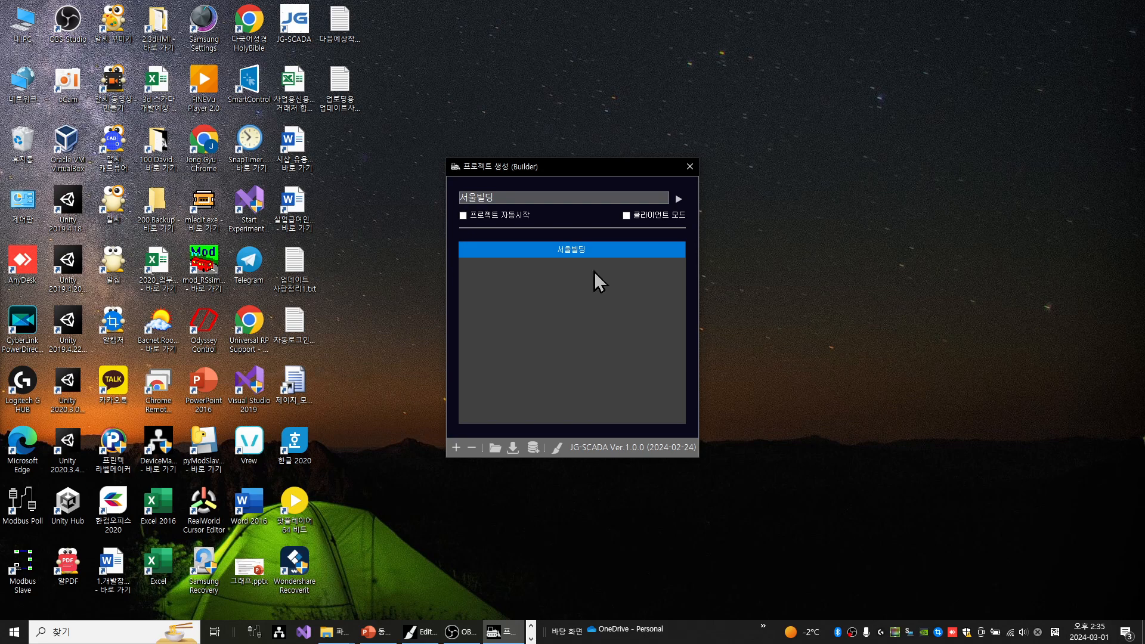
left_click(678, 204)
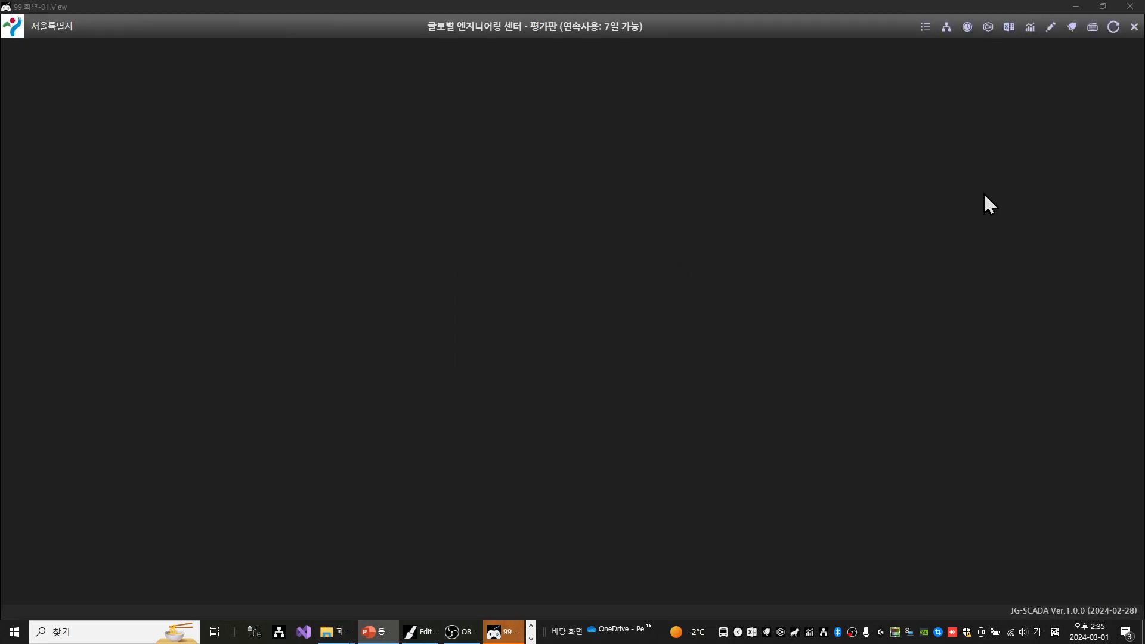
left_click(1056, 26)
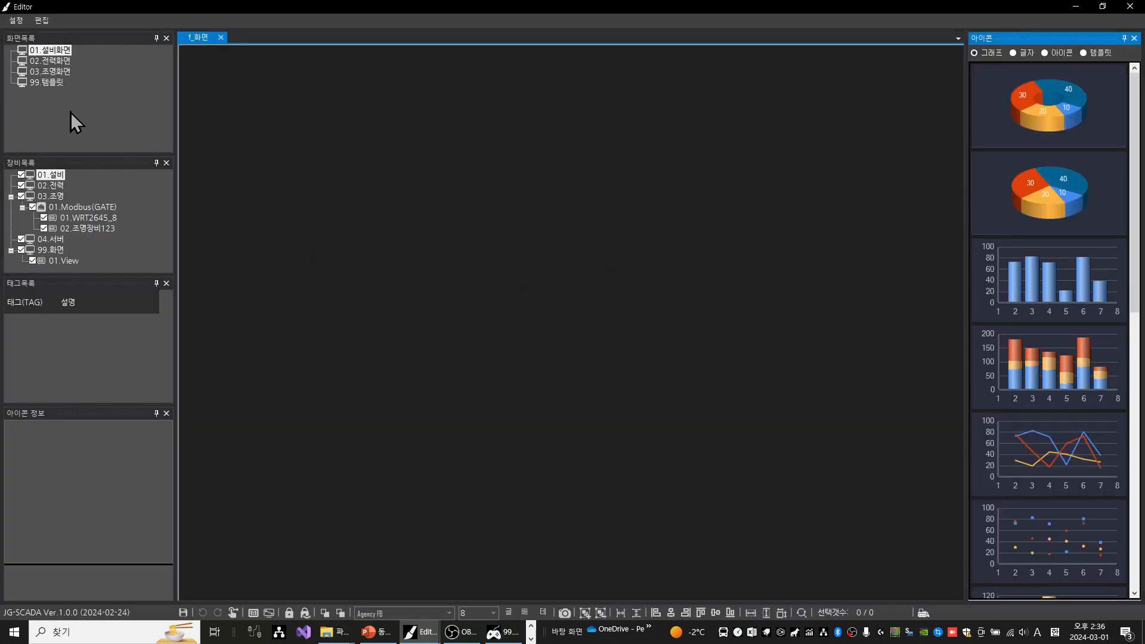
Select the 03.조명화면 screen and place the 조명샘플1.png template on the canvas
left_click(60, 74)
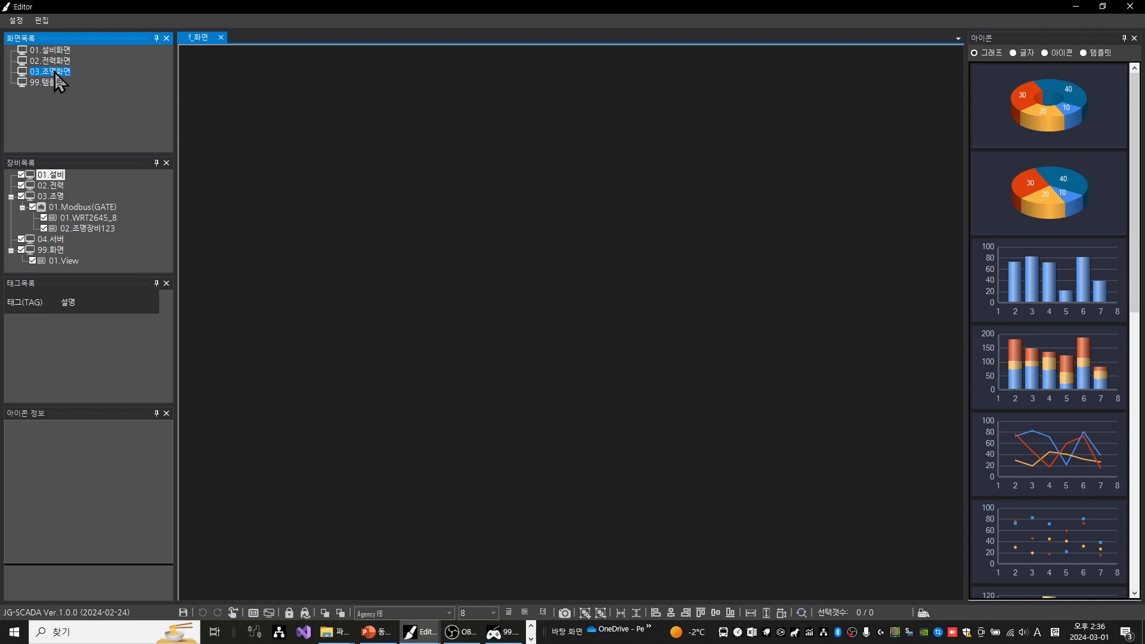
right_click(55, 72)
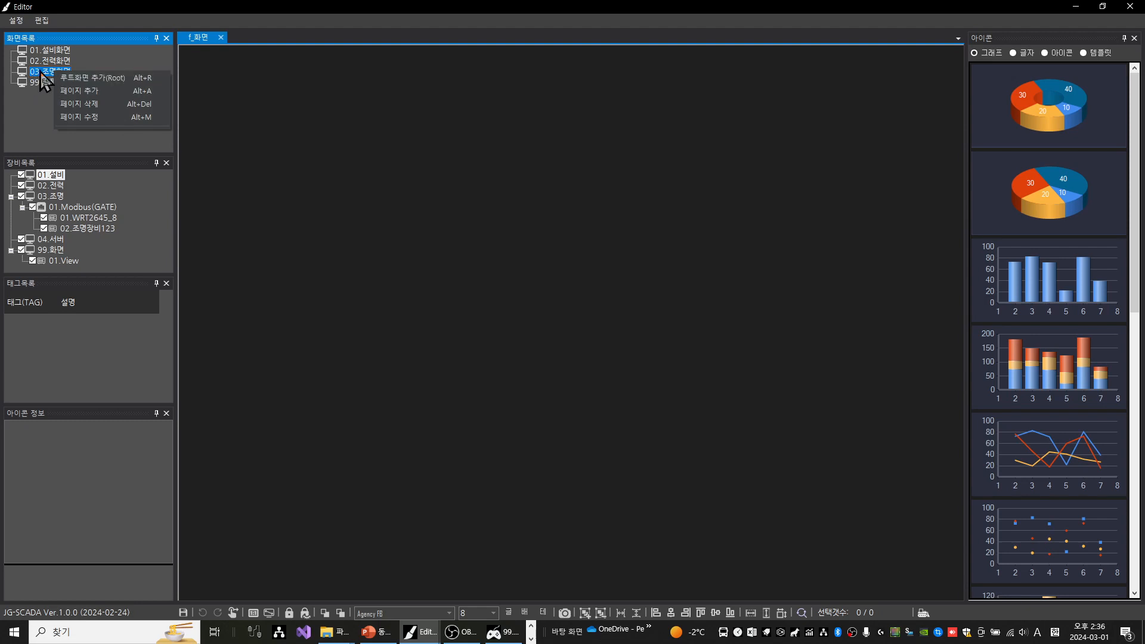
left_click(38, 119)
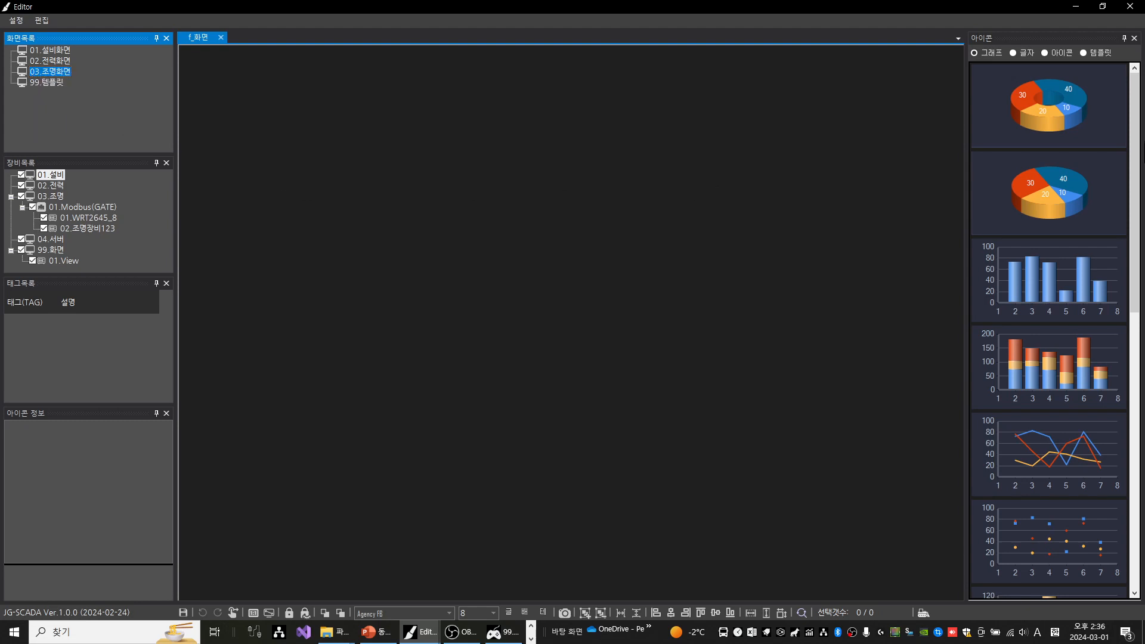
left_click(1084, 53)
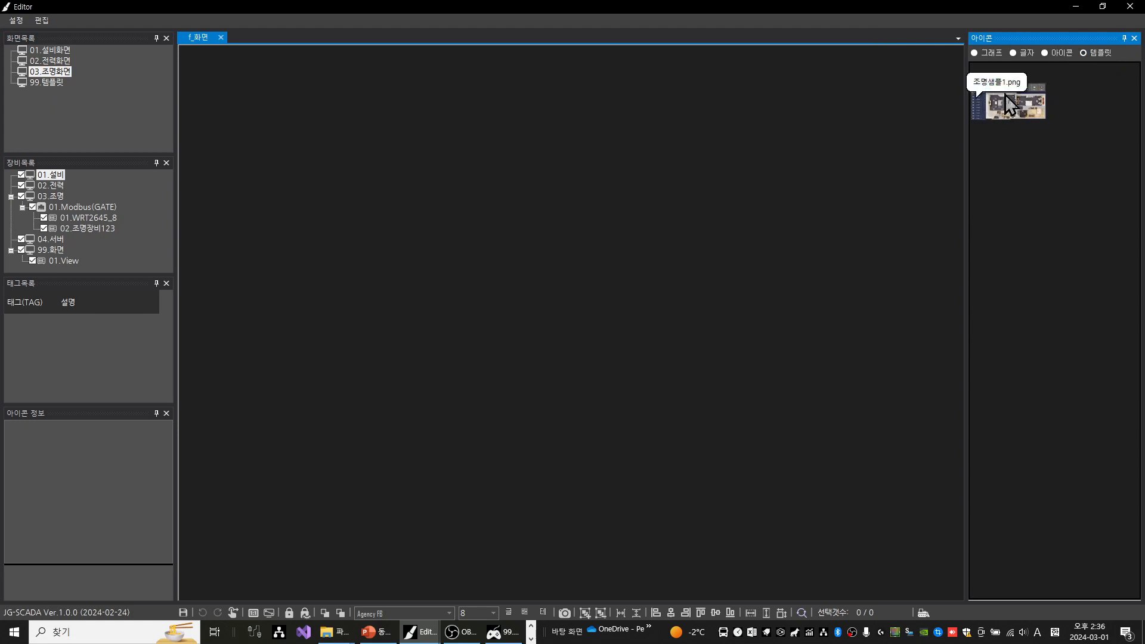
left_click_drag(1013, 112, 523, 182)
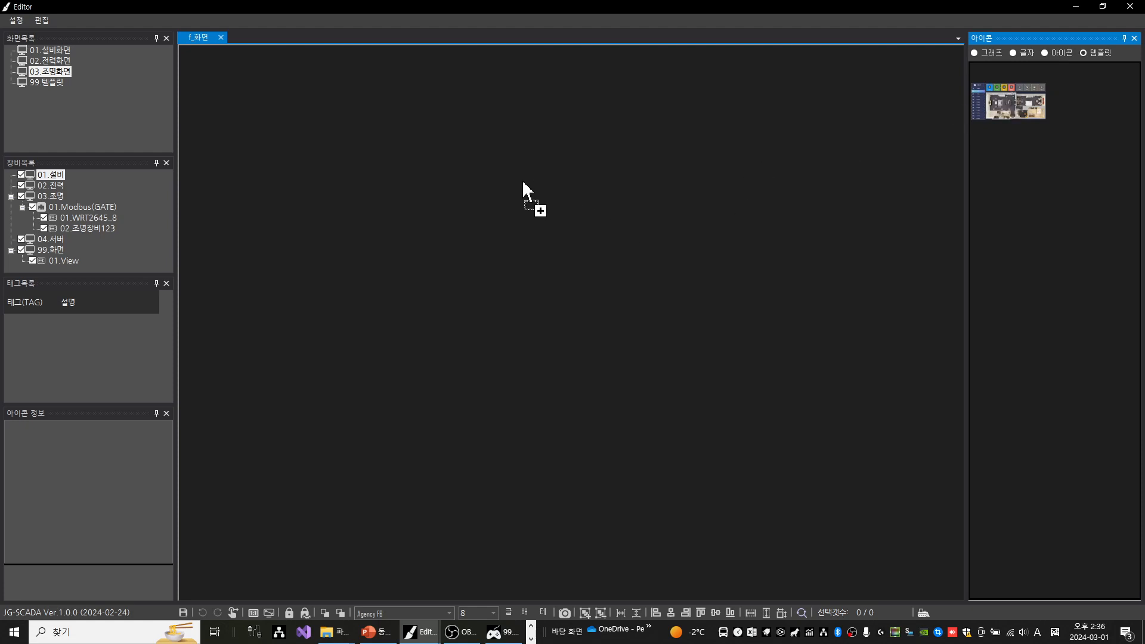
left_click_drag(523, 183, 523, 182)
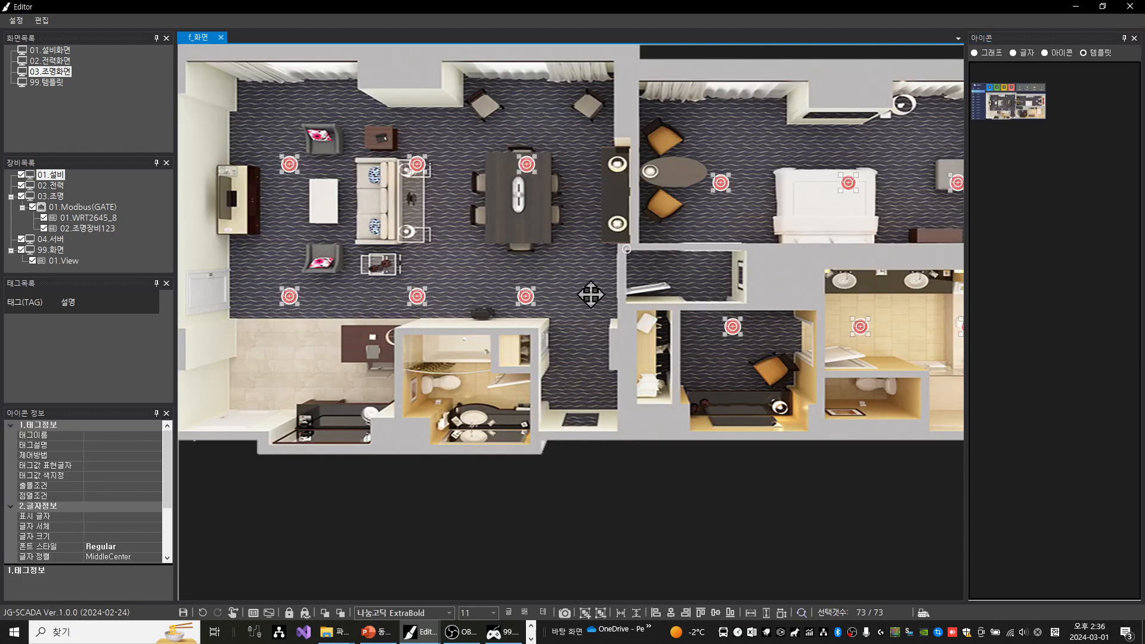
Move all the placed template objects just below the empty screen area and deselect them
scroll(629, 234, "down", 4)
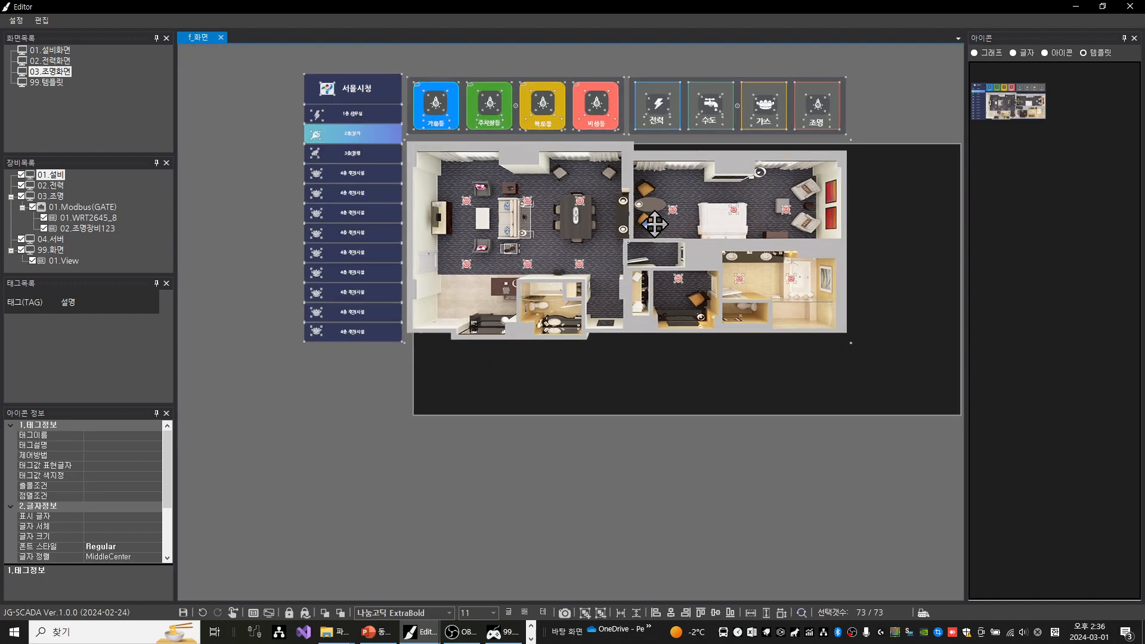
key("space")
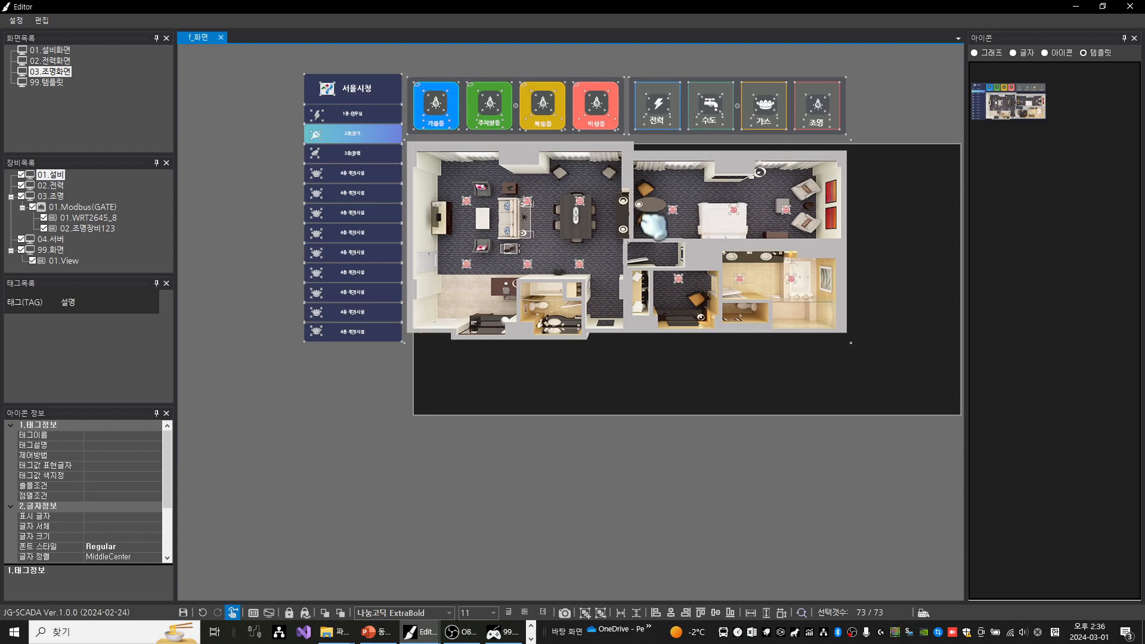
left_click_drag(653, 226, 566, 230)
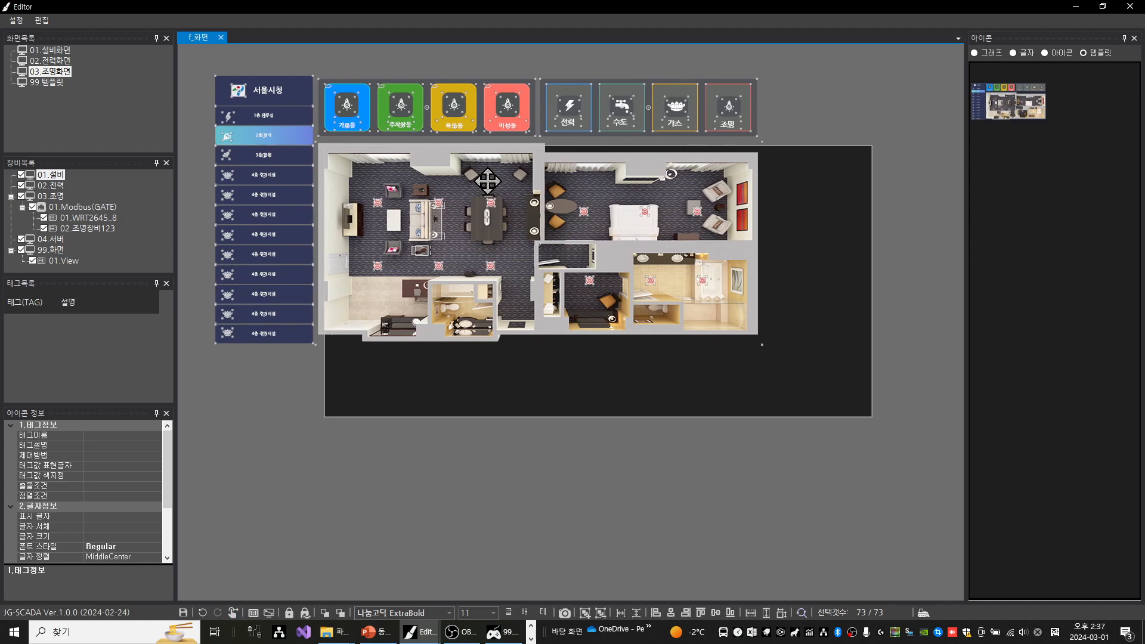
left_click_drag(488, 181, 599, 532)
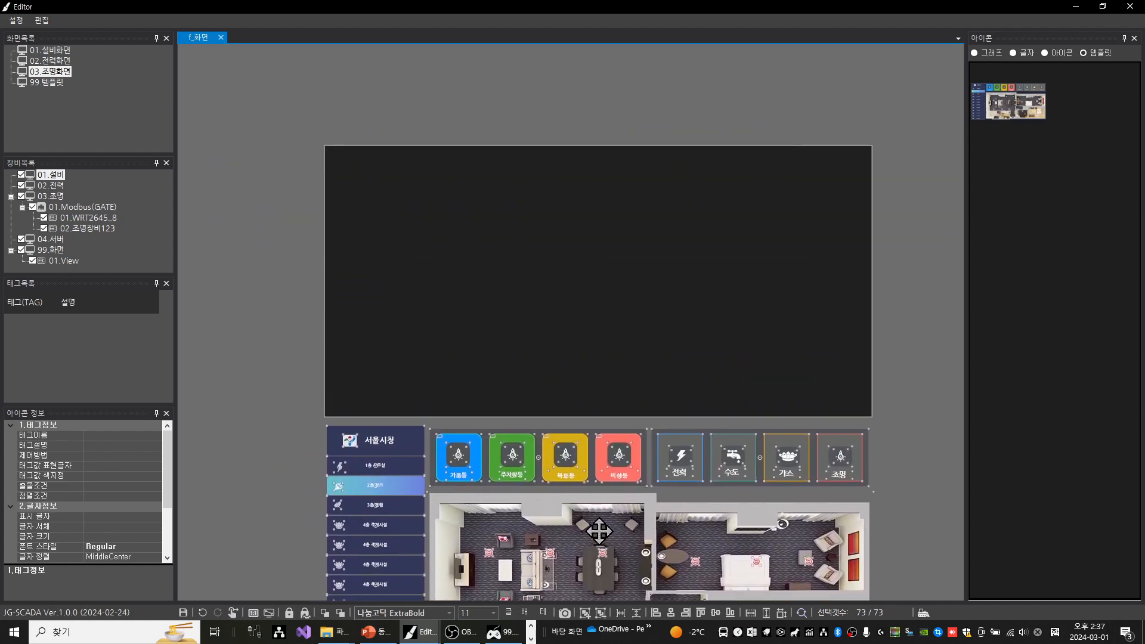
left_click(895, 250)
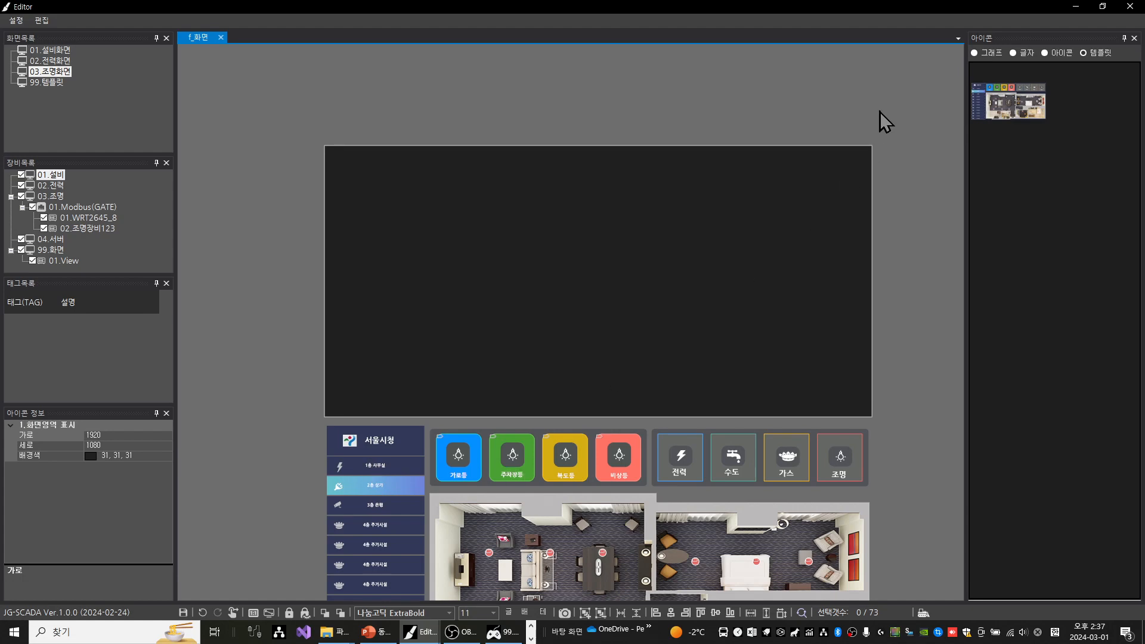
Place a dark navy text box in the upper-left corner of the screen area and enlarge it into a wide menu button
left_click(1025, 53)
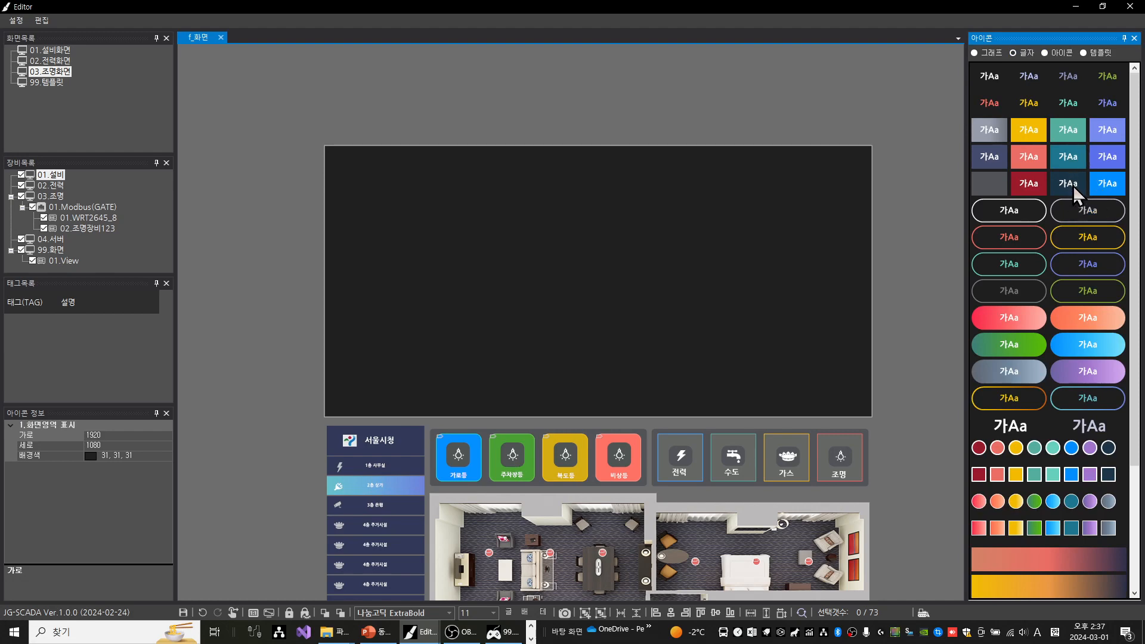
left_click_drag(1067, 179, 351, 169)
left_click_drag(352, 178, 350, 168)
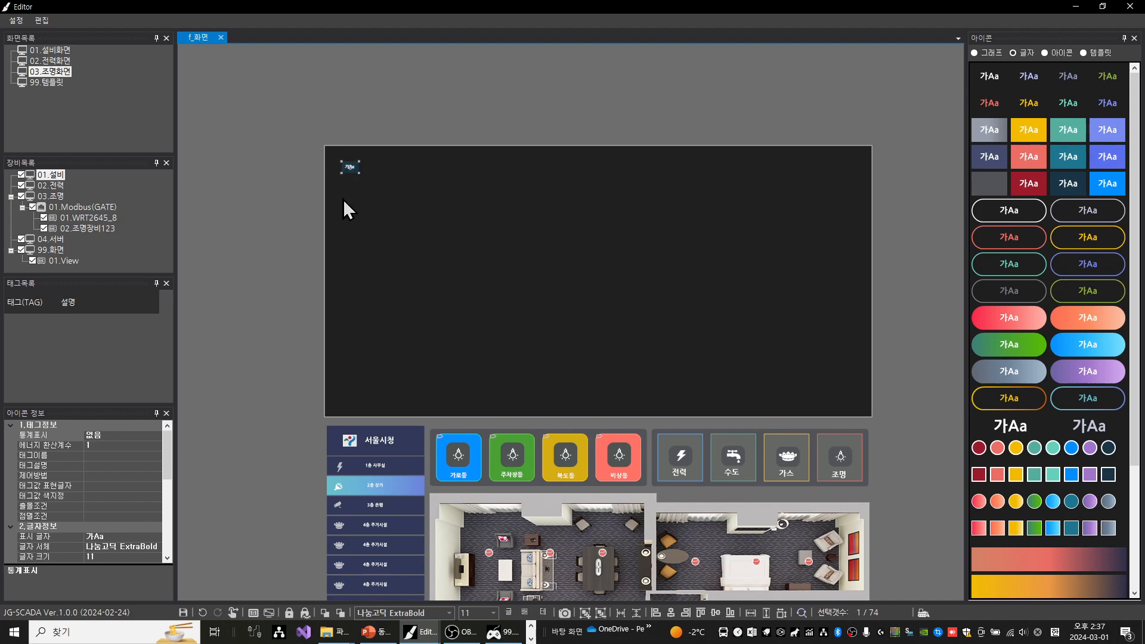
scroll(344, 201, "up", 2)
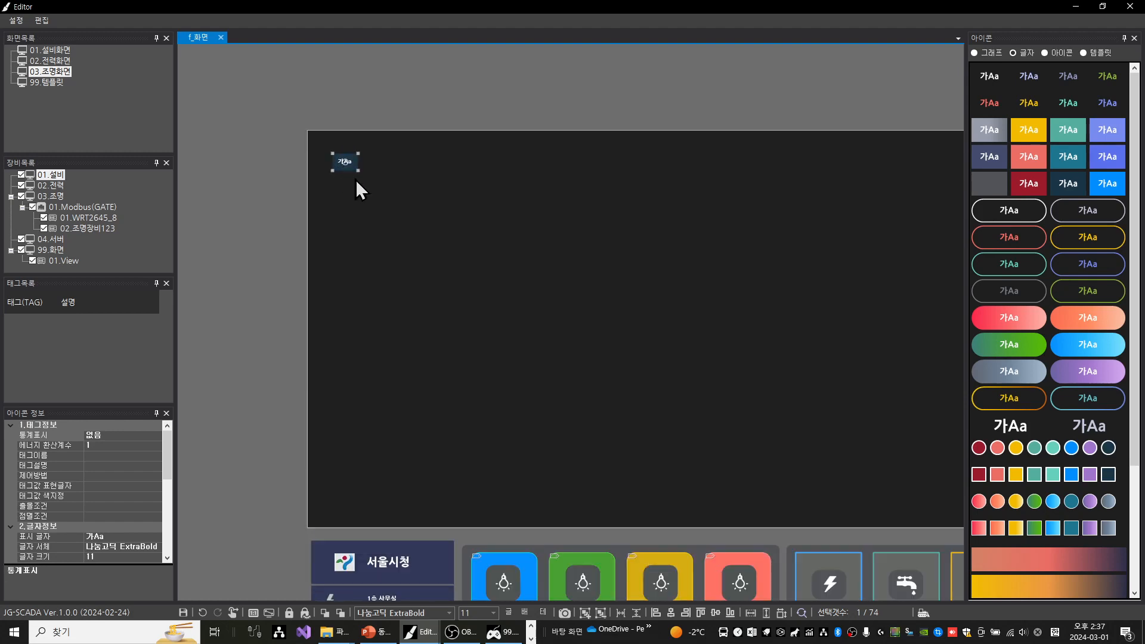
left_click_drag(358, 172, 415, 151)
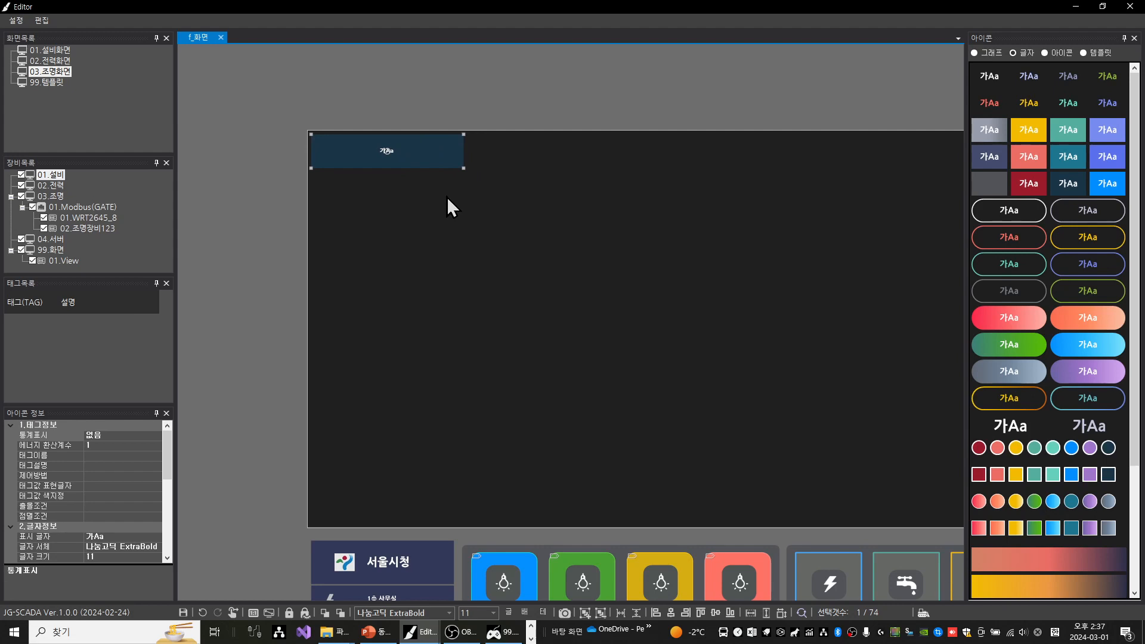
Paste seven copies of the navy menu button
key("ctrl+v")
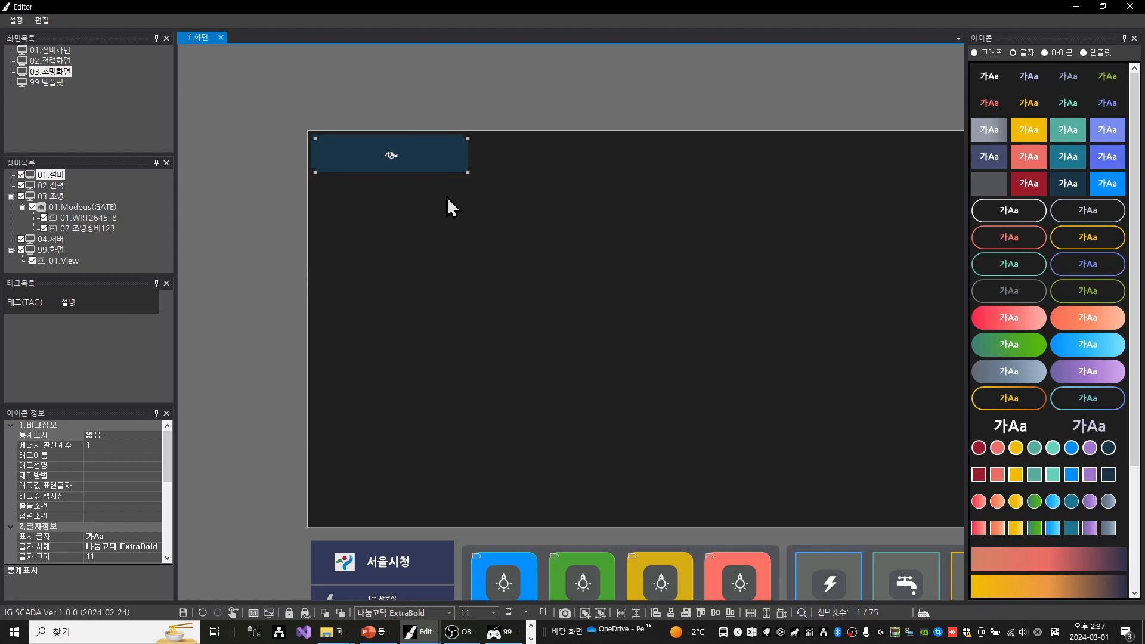
key("ctrl+v")
key("ctrl+v")
key("ctrl+v")
key("ctrl+v")
key("ctrl+v")
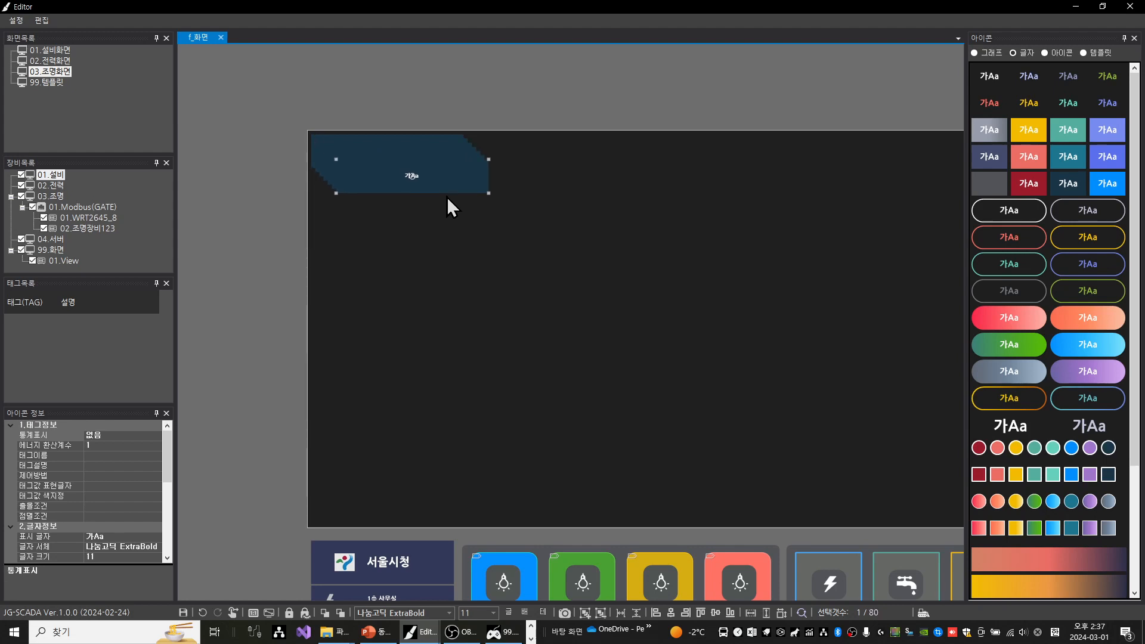
key("ctrl+v")
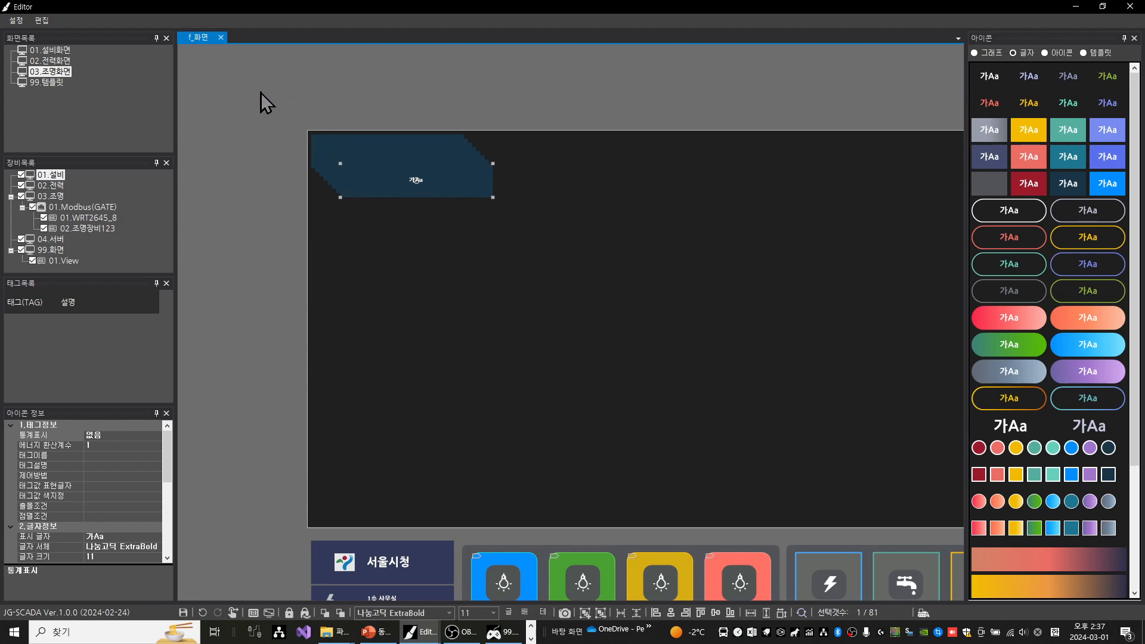
Left-align the eight navy buttons and stack them in a column with a vertical spacing of 0
left_click_drag(260, 92, 539, 248)
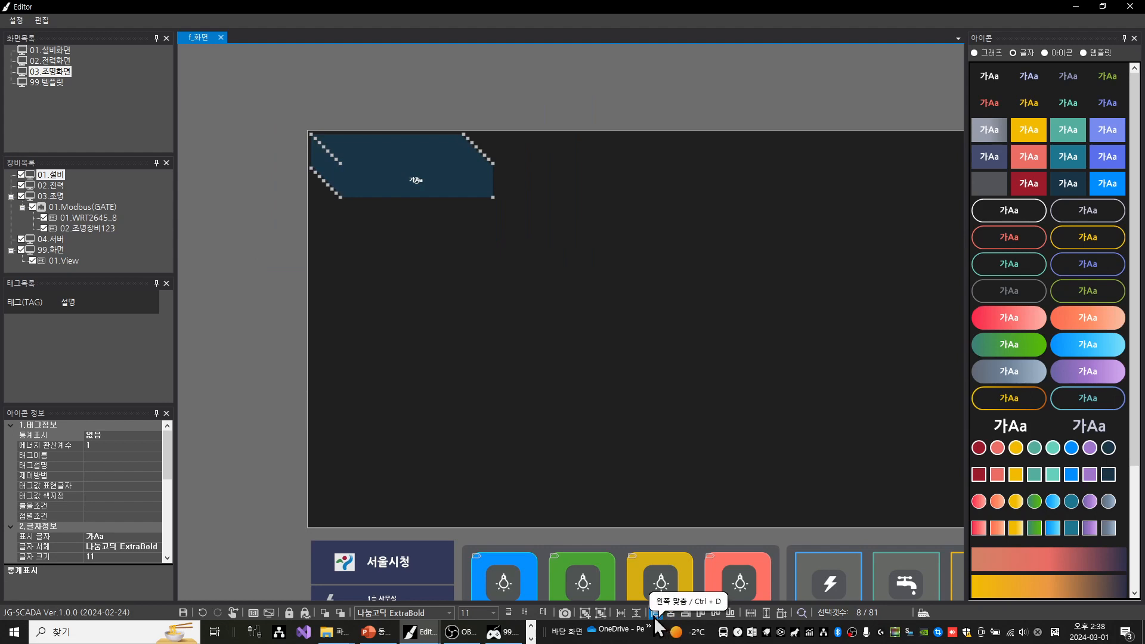
key("ctrl+d")
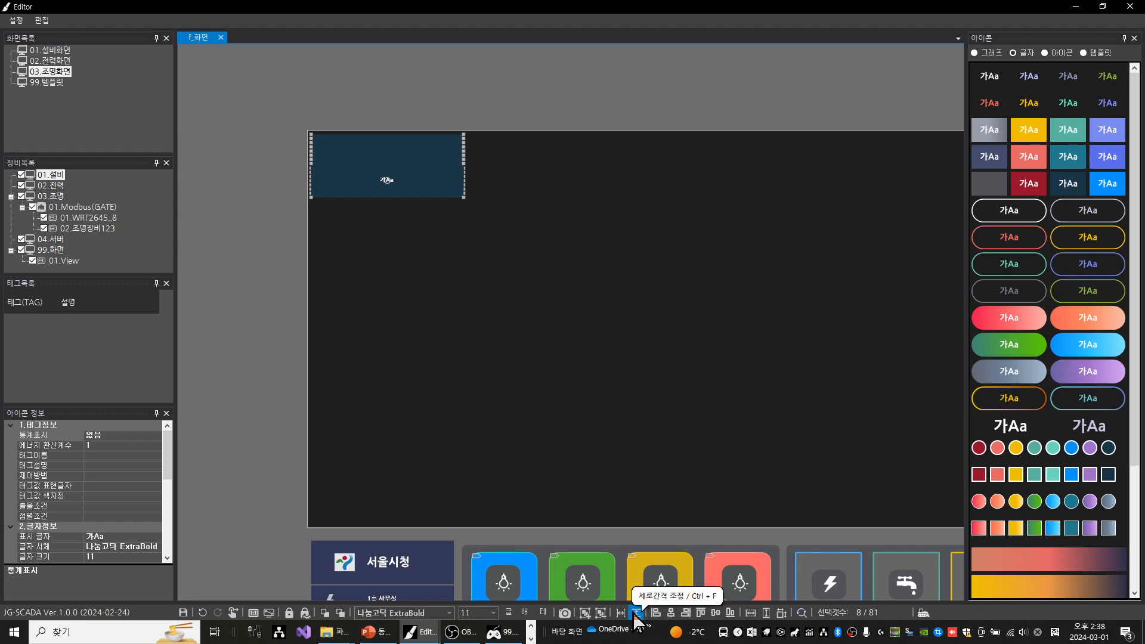
left_click(636, 613)
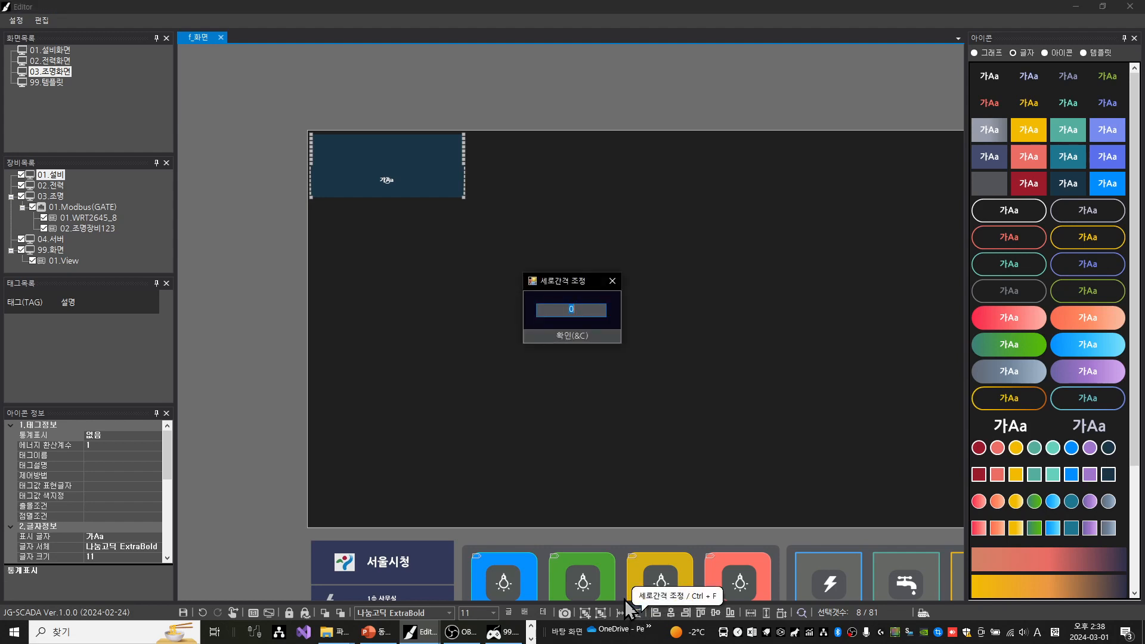
type("5")
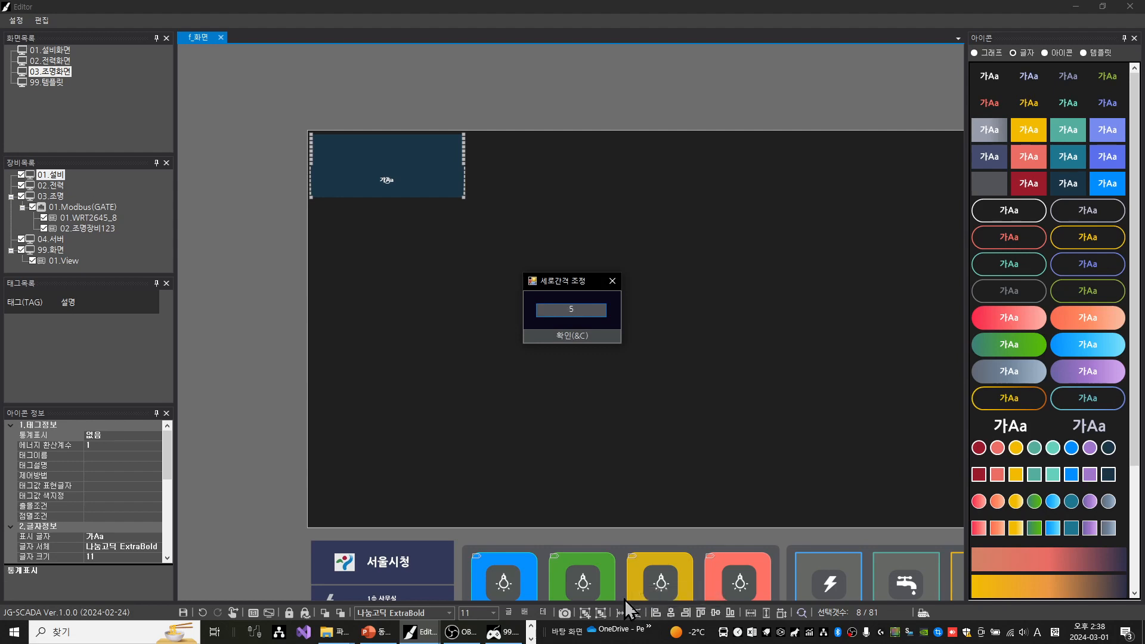
key("Return")
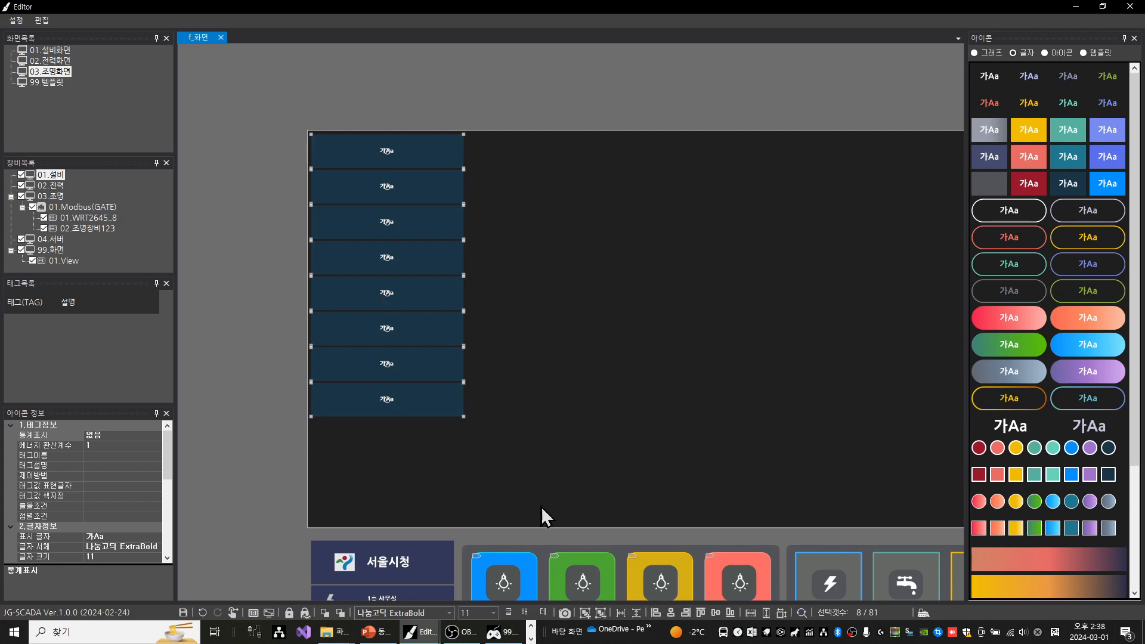
Duplicate the lowest three buttons and place the copies beneath the column
left_click_drag(489, 429, 410, 334)
key("ctrl+c")
key("ctrl+v")
left_click_drag(414, 320, 418, 418)
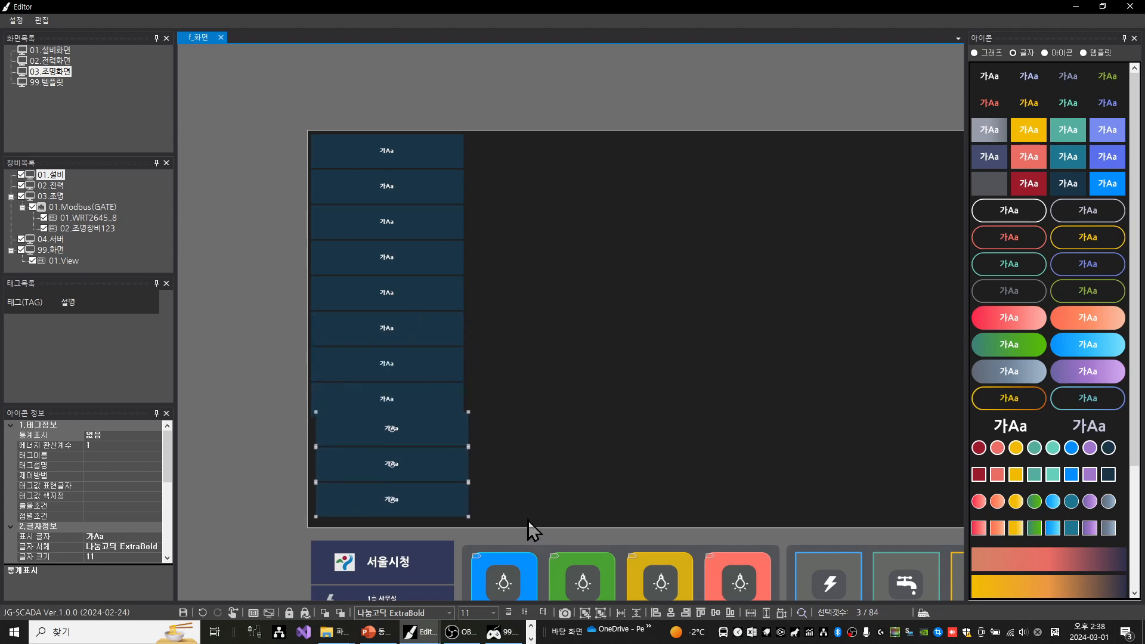
Left-align all eleven navy buttons, set their vertical spacing to 0, and clear the selection
left_click_drag(528, 521, 271, 73)
key("ctrl+Left")
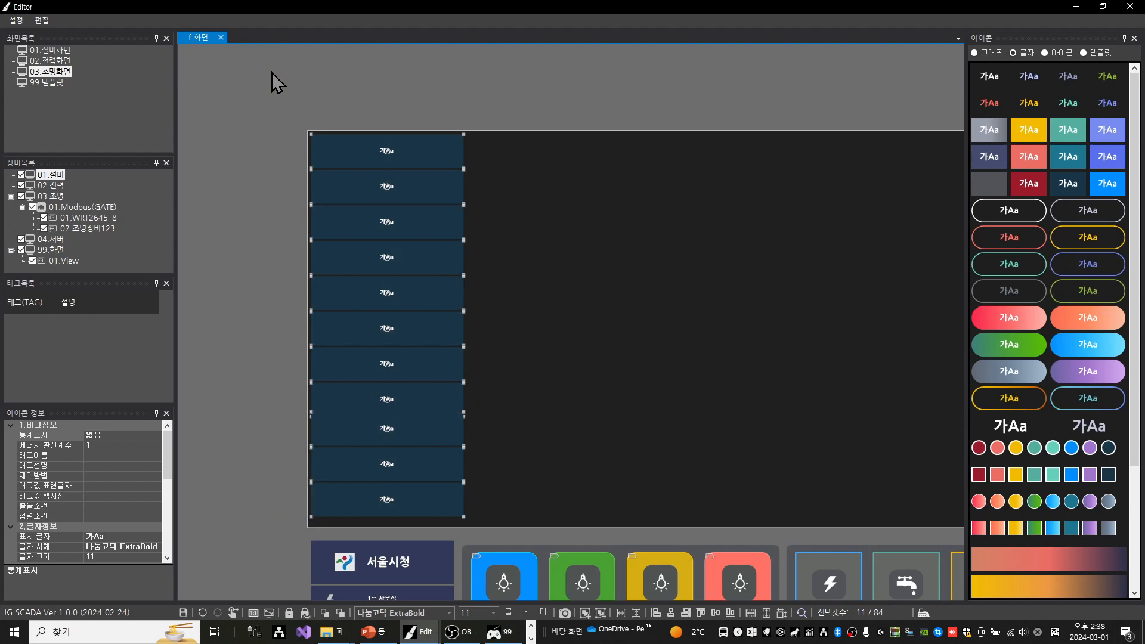
key("ctrl+shift+v")
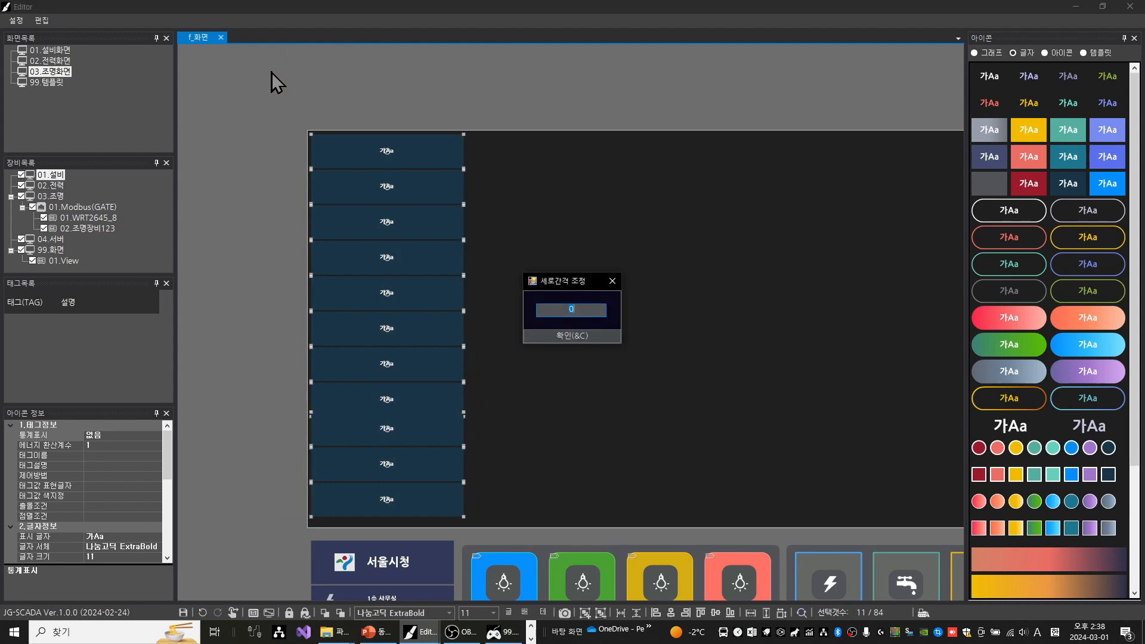
type("0")
key("Return")
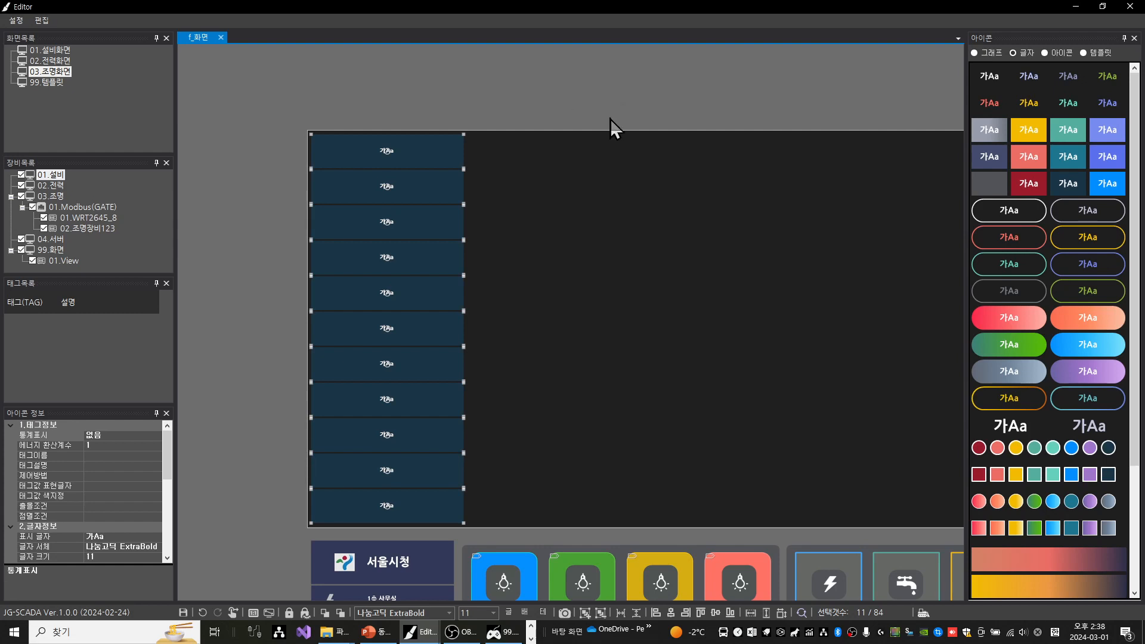
left_click(443, 99)
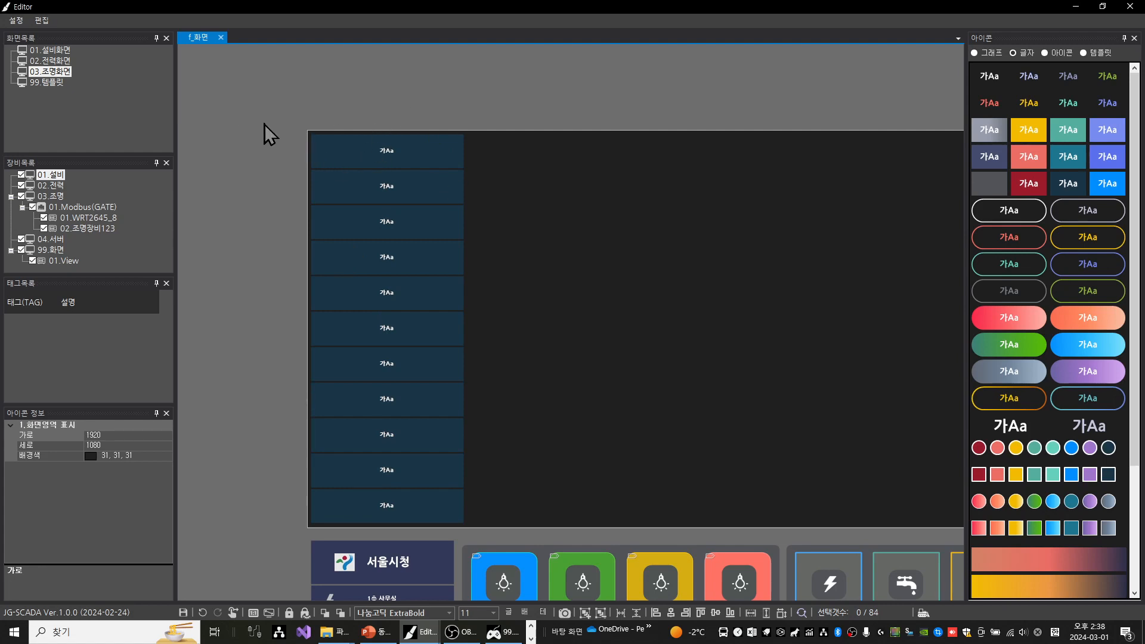
left_click_drag(291, 190, 472, 287)
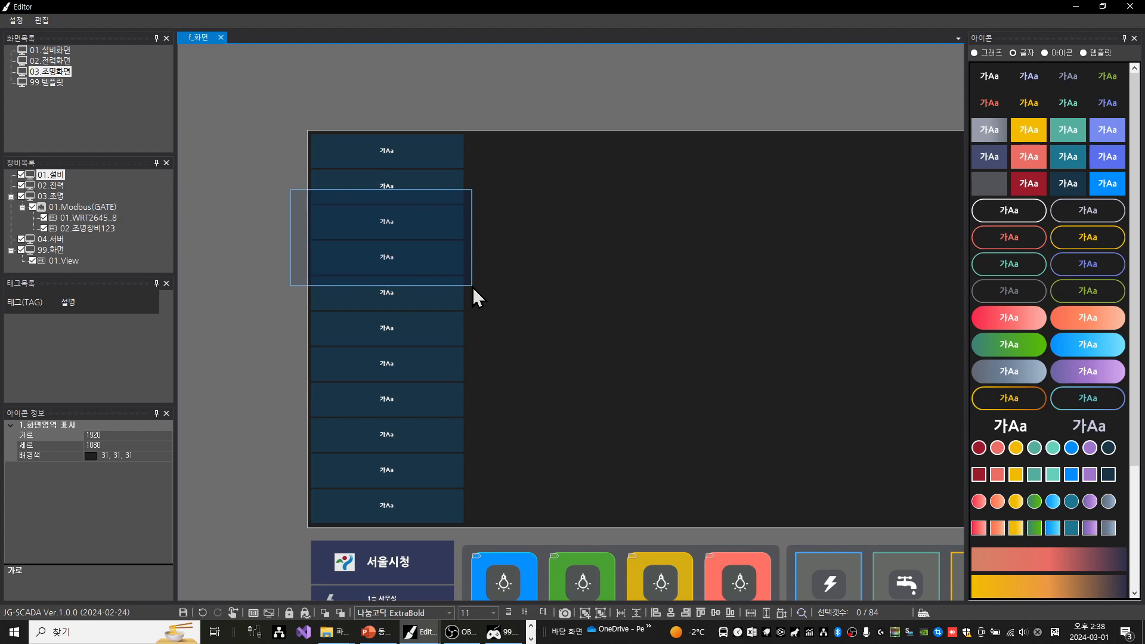
left_click_drag(472, 288, 472, 288)
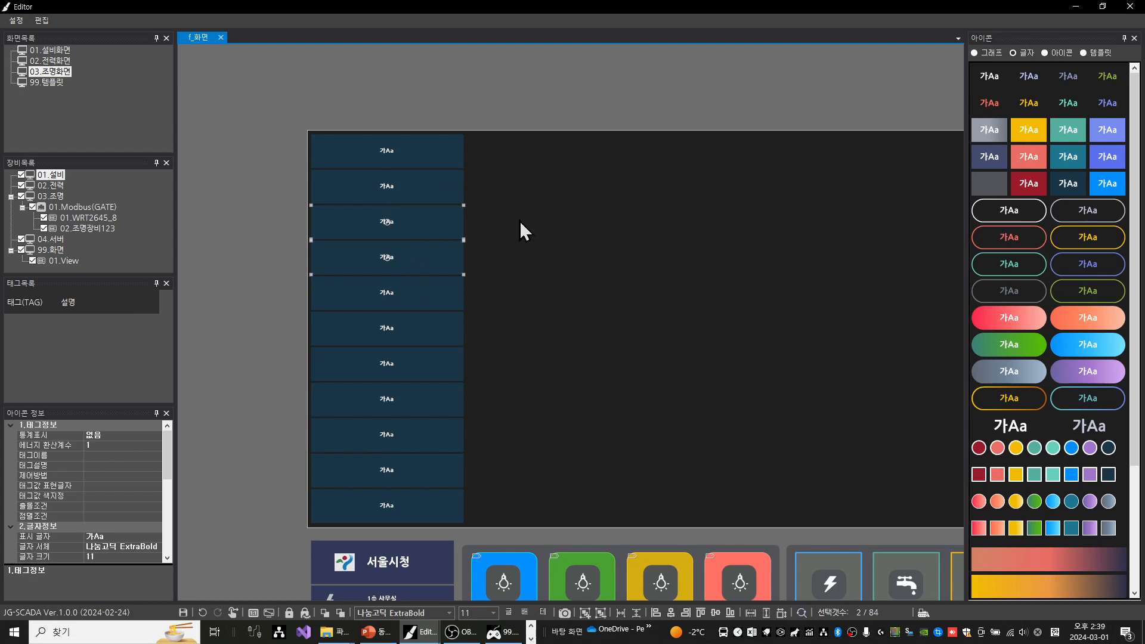
left_click_drag(520, 220, 333, 328)
left_click_drag(266, 228, 488, 330)
left_click_drag(502, 418, 363, 159)
left_click(252, 166)
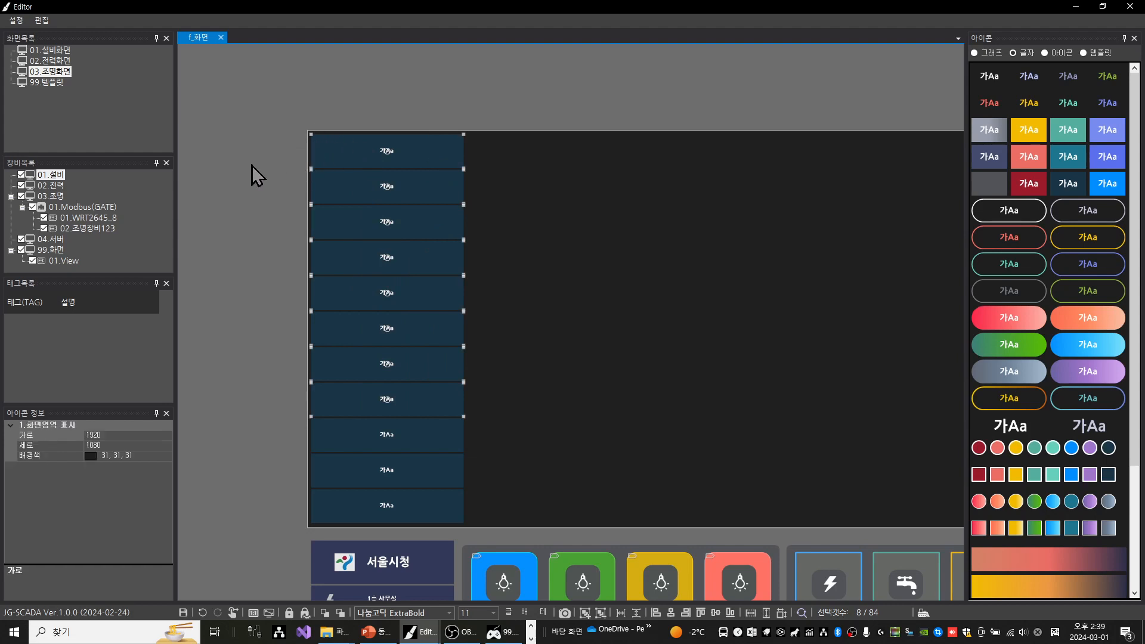
Select all eleven navy menu buttons, nudge them into the upper-left corner of the screen area, and clear the selection
left_click_drag(279, 93, 480, 531)
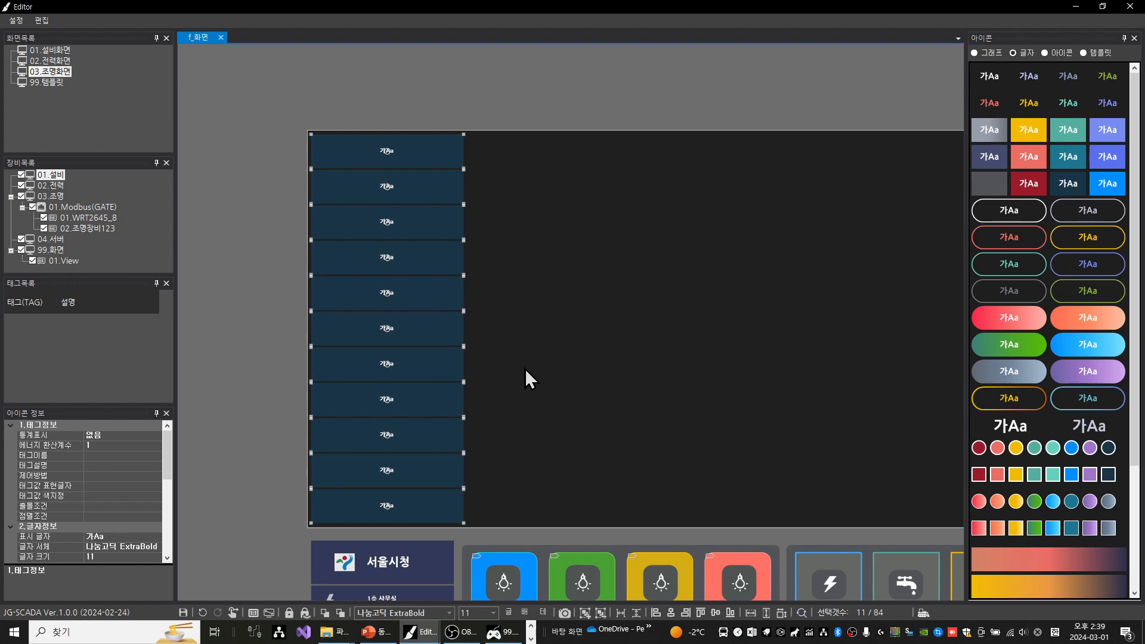
key("Left")
key("Left")
key("Up")
key("Up")
key("Right")
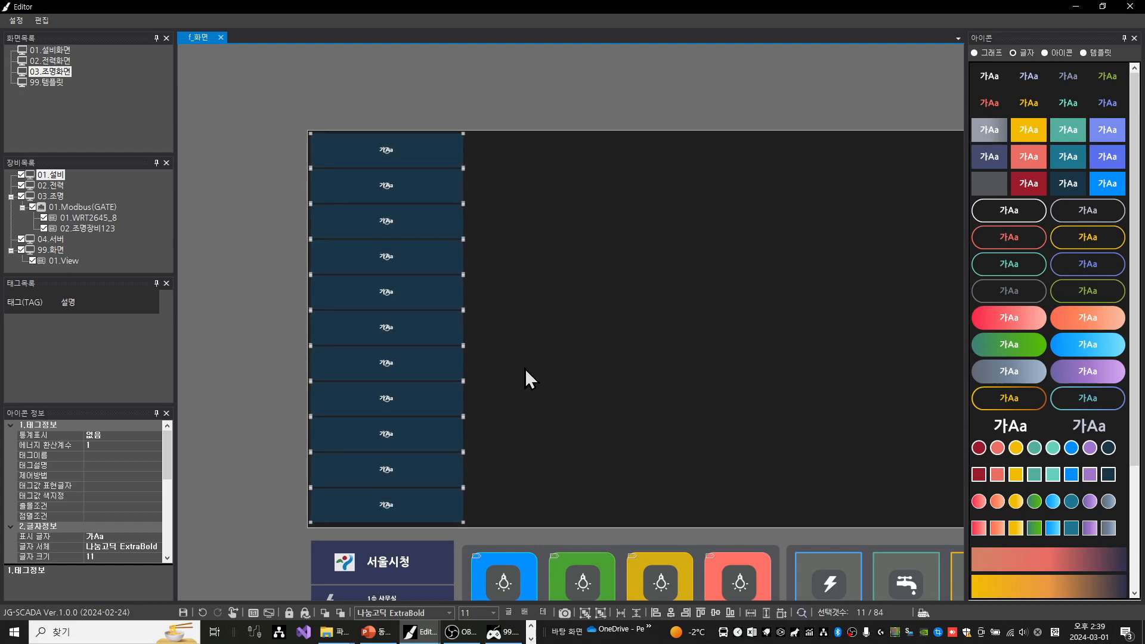
key("Right")
key("Down")
key("Left")
key("Left")
key("Right")
key("Right")
key("Left")
key("Left")
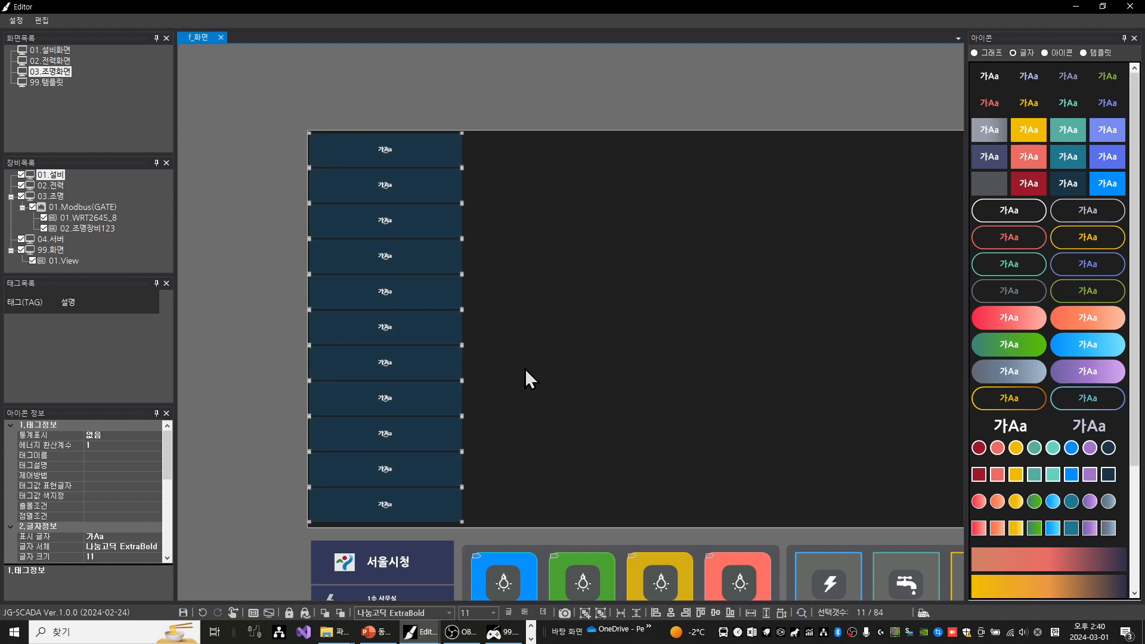
key("Right")
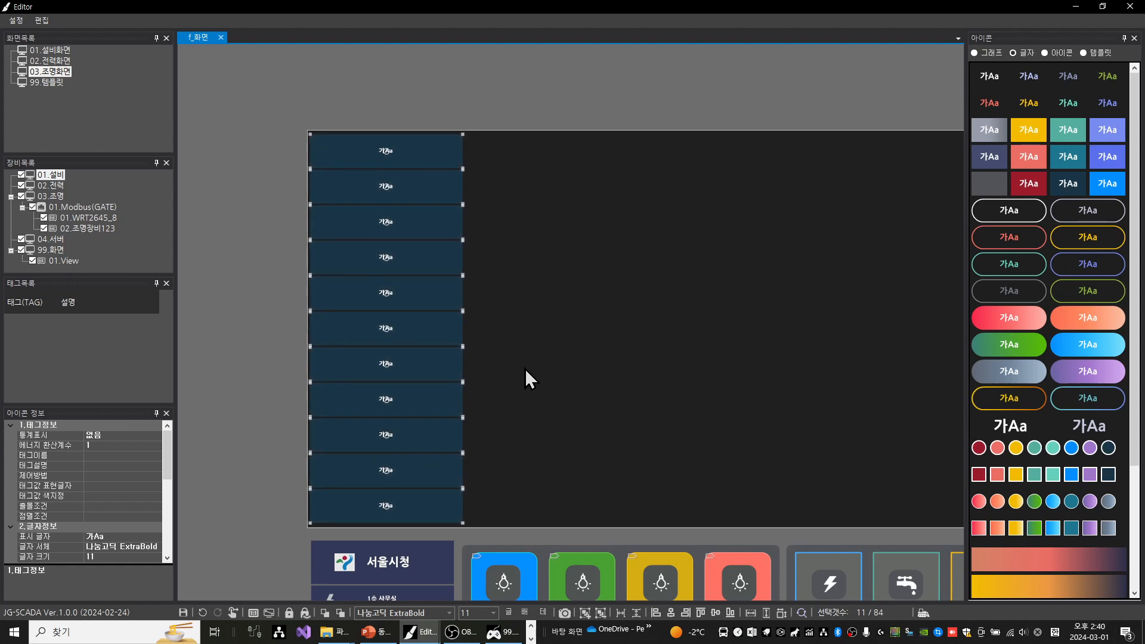
left_click(590, 307)
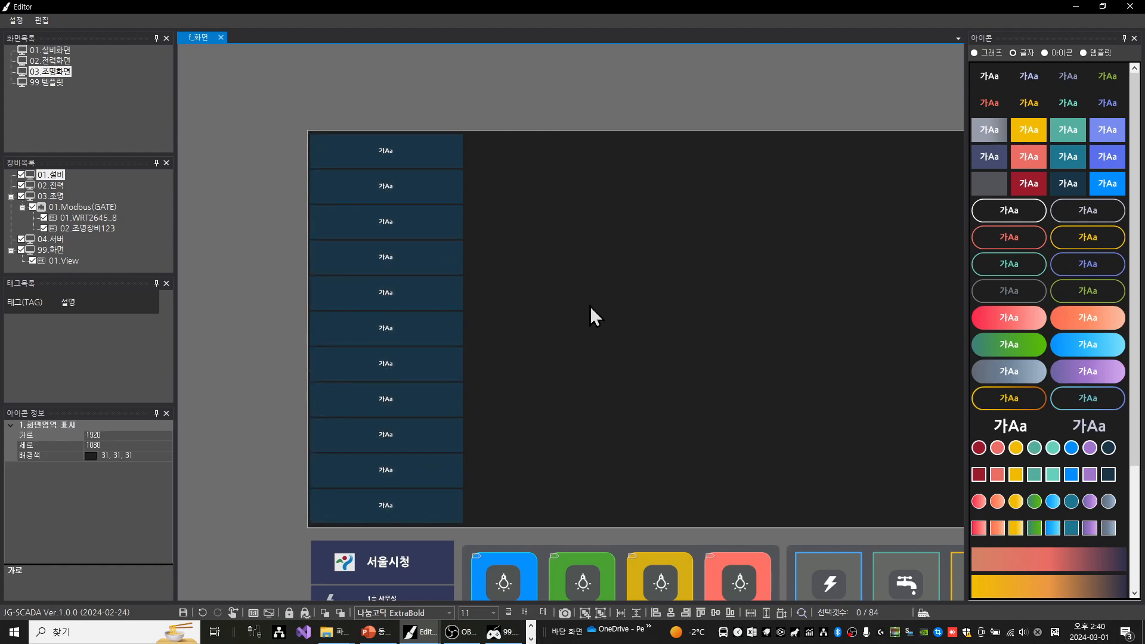
Label the uppermost menu button 서울시청 and set its font size to 20
scroll(530, 294, "down", 1)
left_click_drag(579, 283, 504, 267)
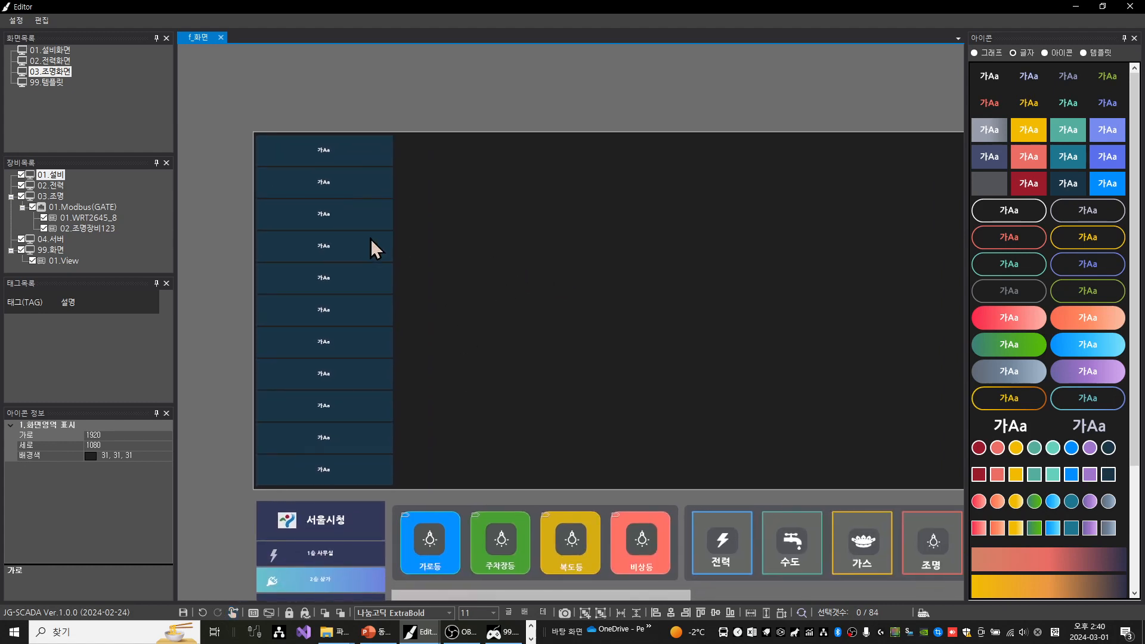
left_click(375, 152)
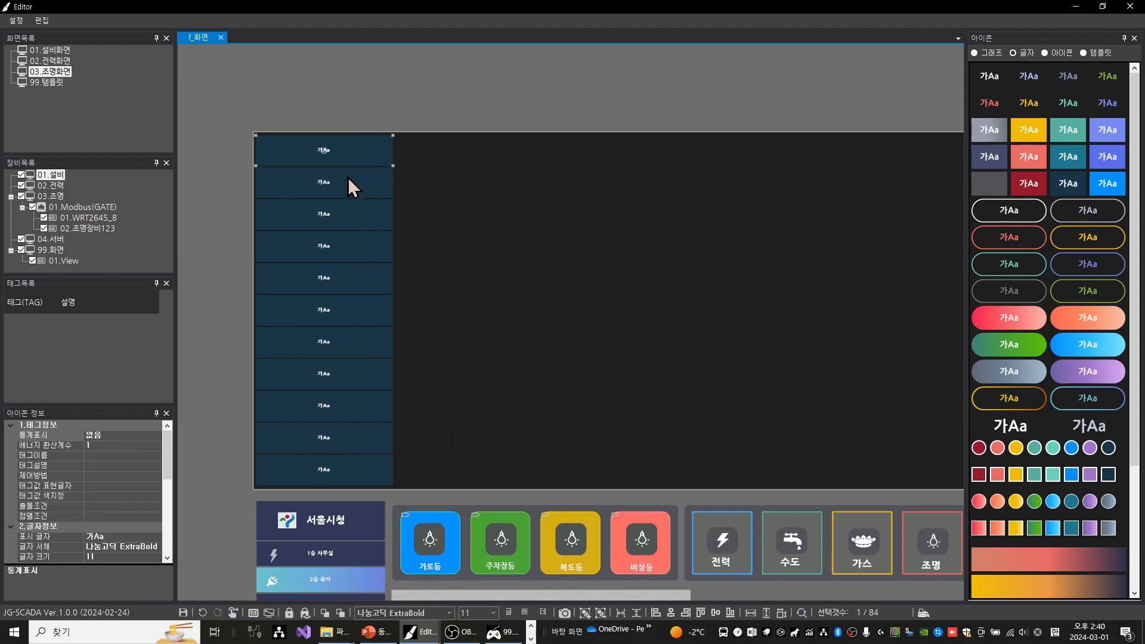
double_click(359, 150)
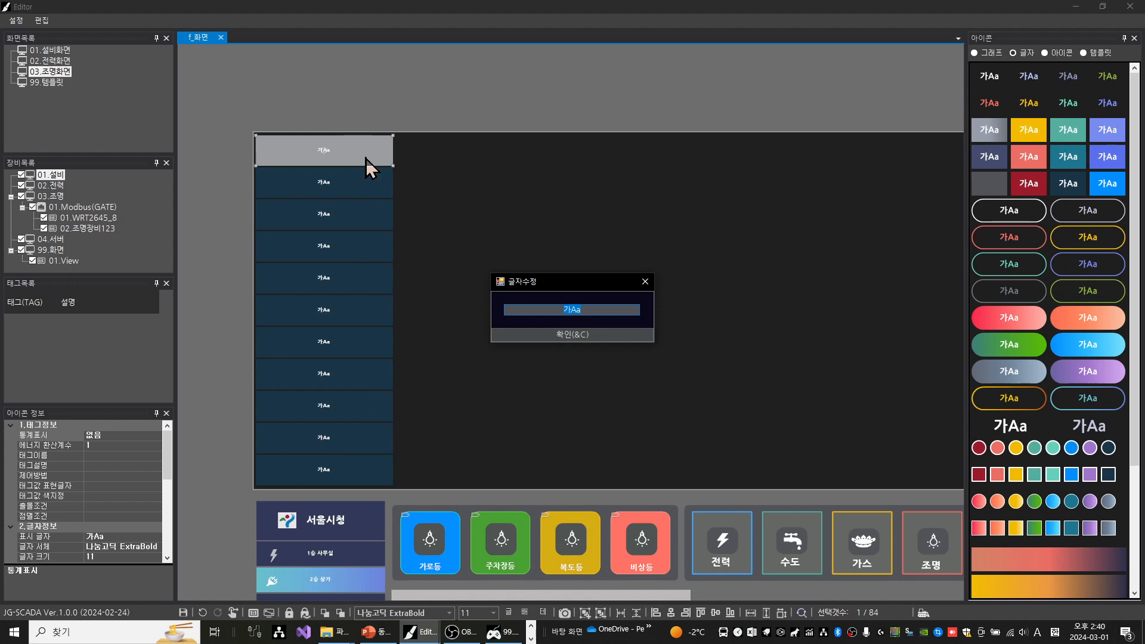
type("t")
key("Hangul")
type("서울시청")
key("Return")
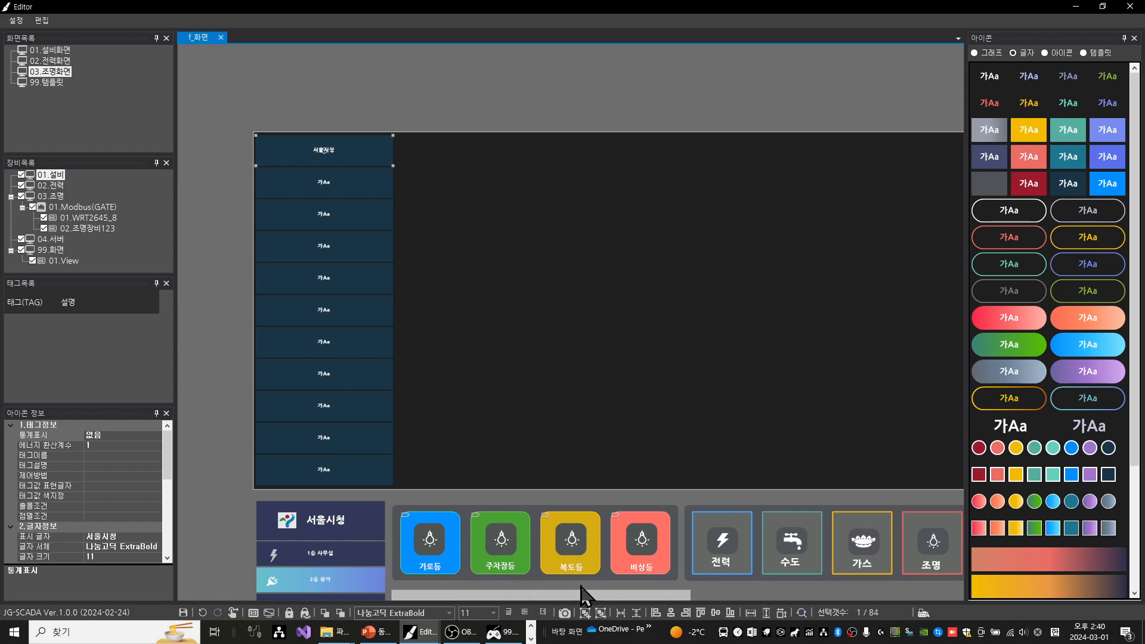
left_click(496, 614)
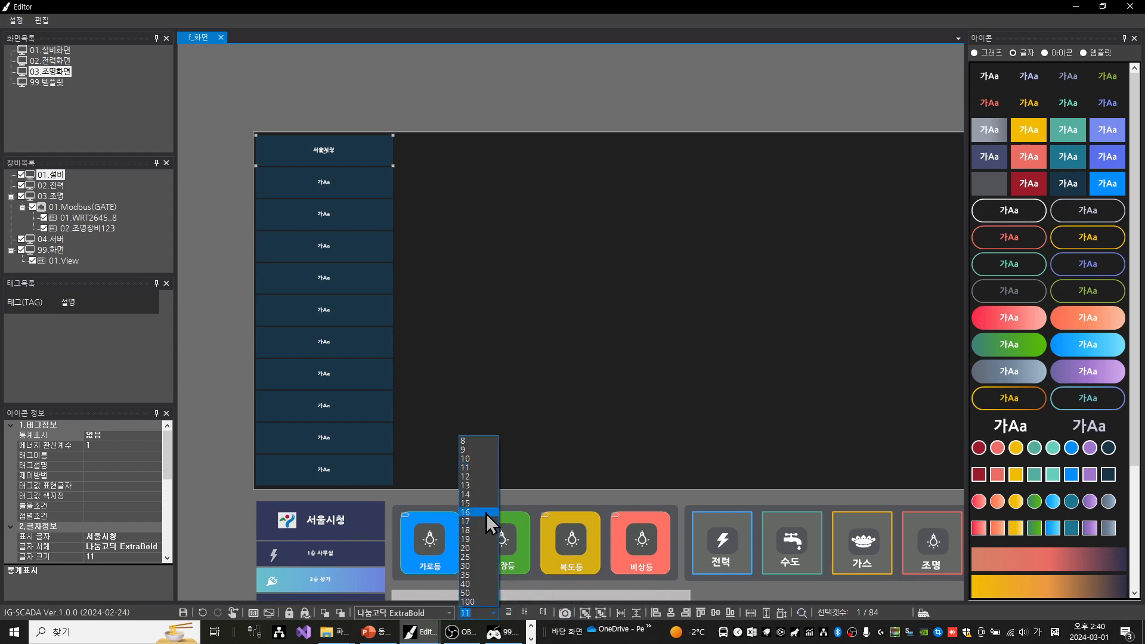
left_click(477, 546)
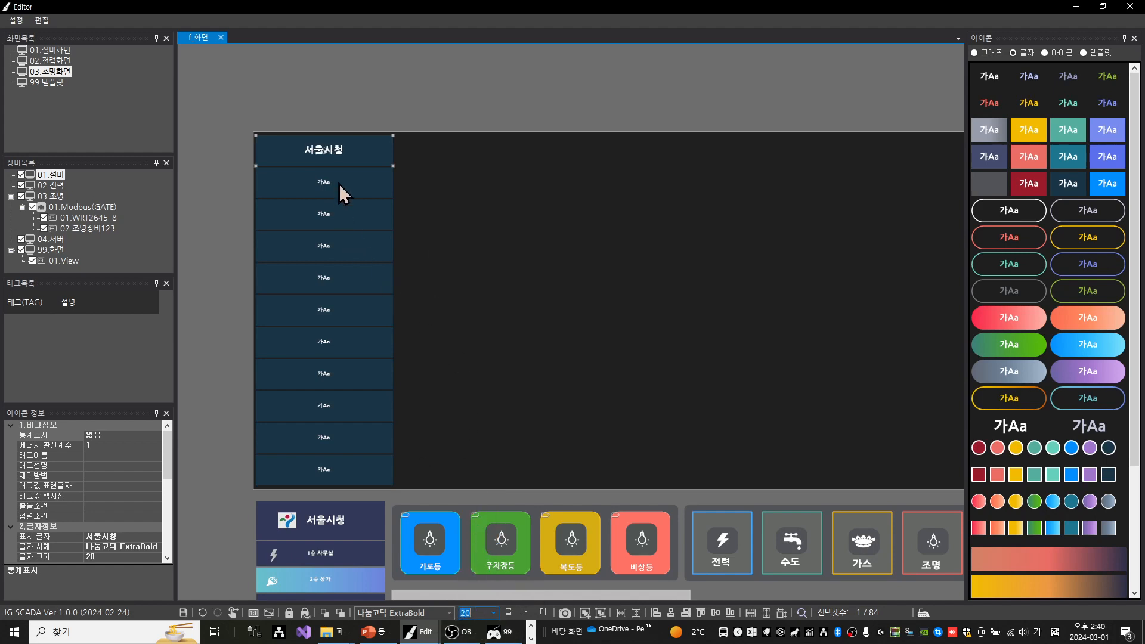
Place the Seoul city logo image on the 서울시청 button, to the left of its text
left_click(1061, 55)
left_click_drag(1081, 151, 279, 153)
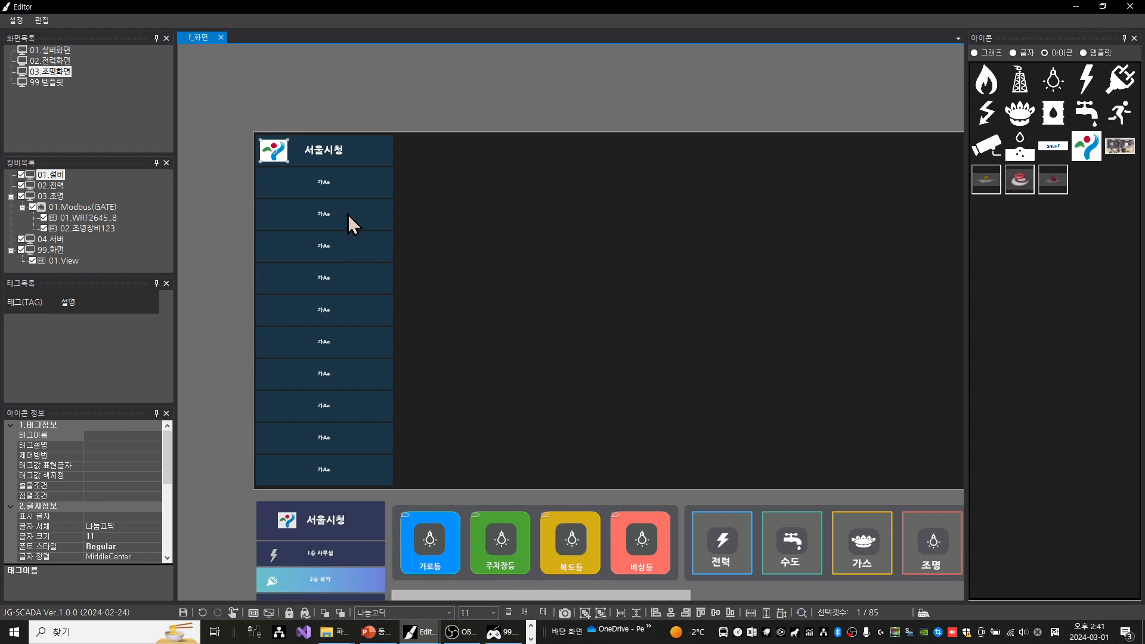
left_click(388, 100)
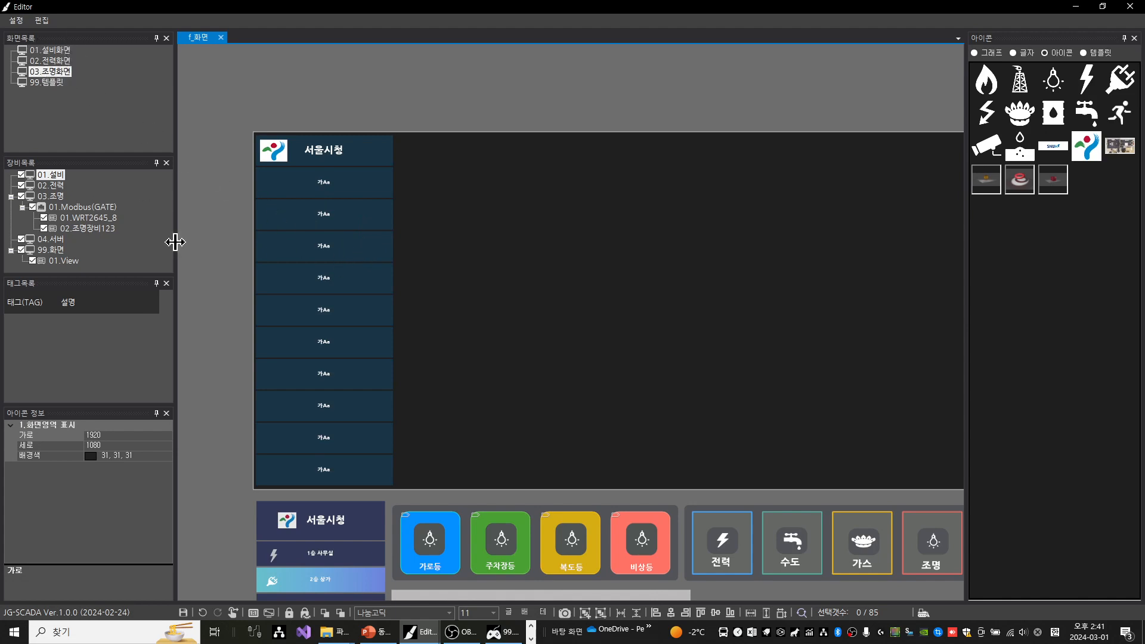
Label the three menu buttons below 서울시청 as 설비화면, 전력화면 and 조명화면
left_click(364, 184)
double_click(363, 183)
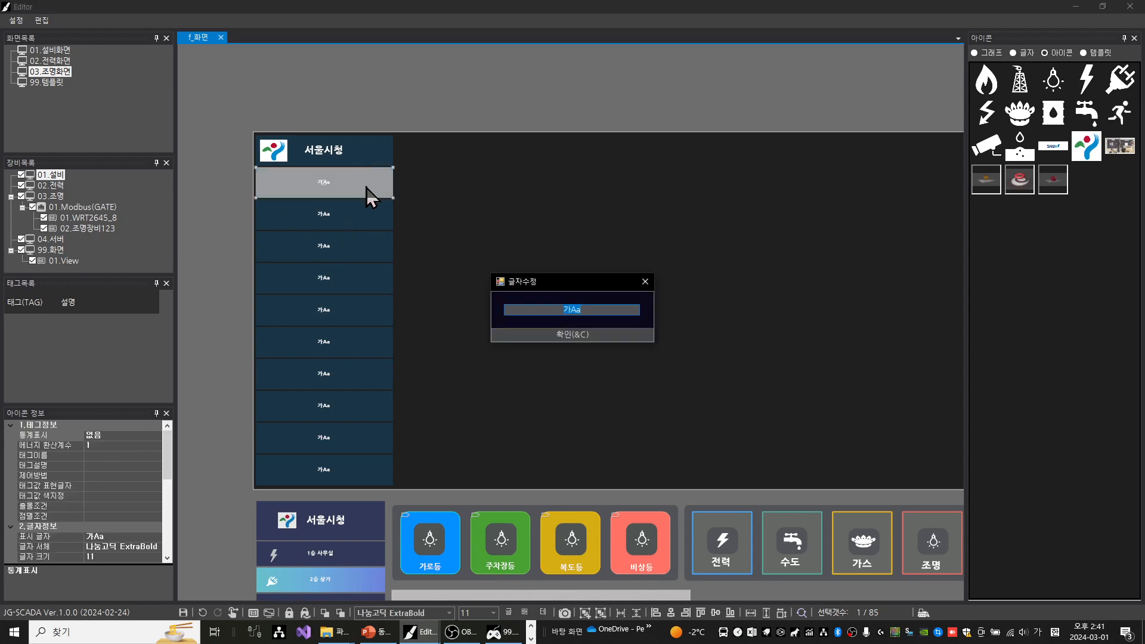
type("설비화면")
key("Return")
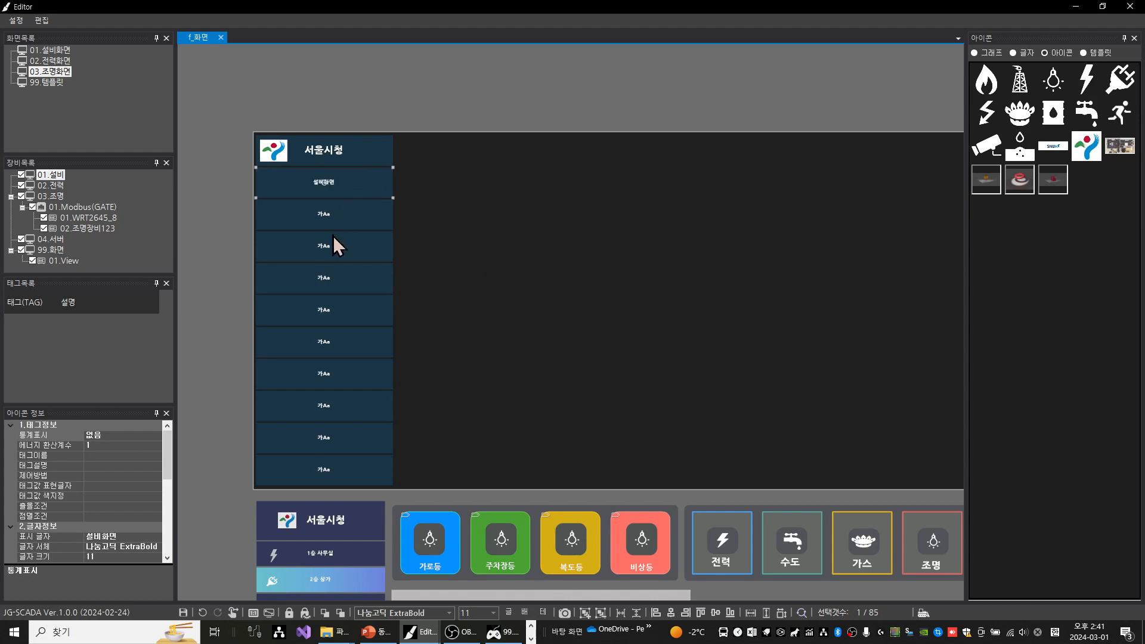
double_click(337, 210)
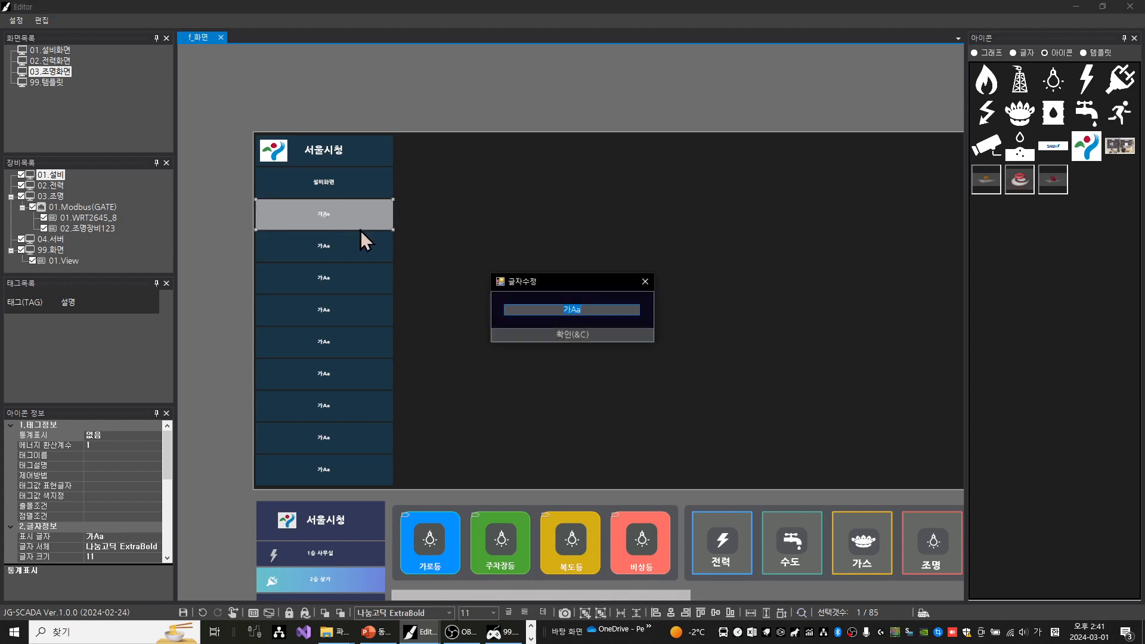
type("전력화면")
key("Return")
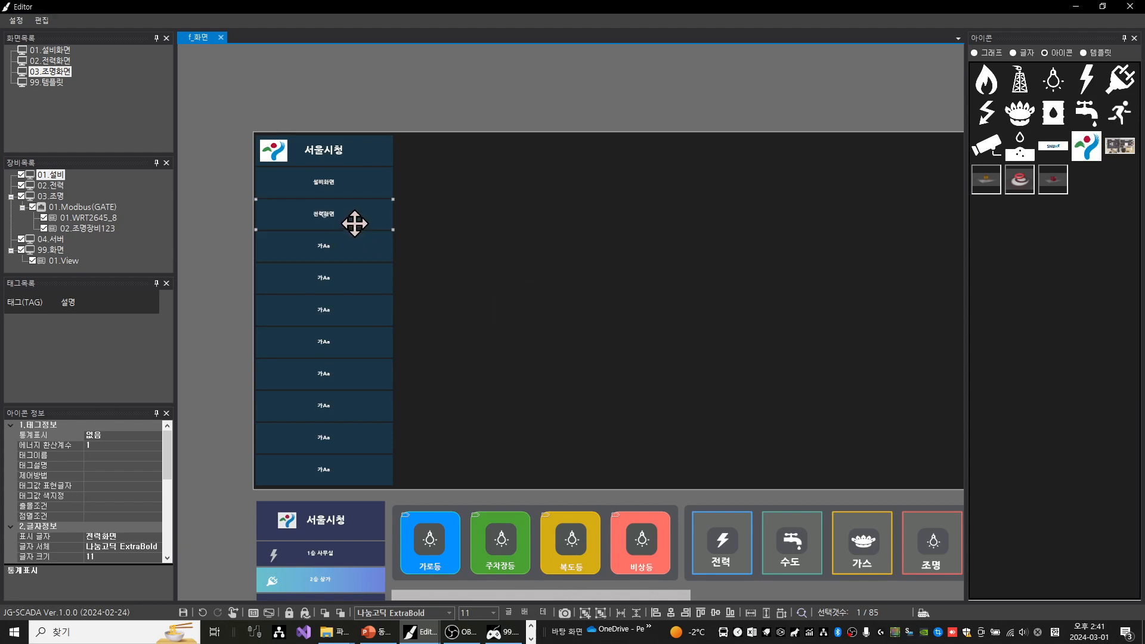
double_click(328, 247)
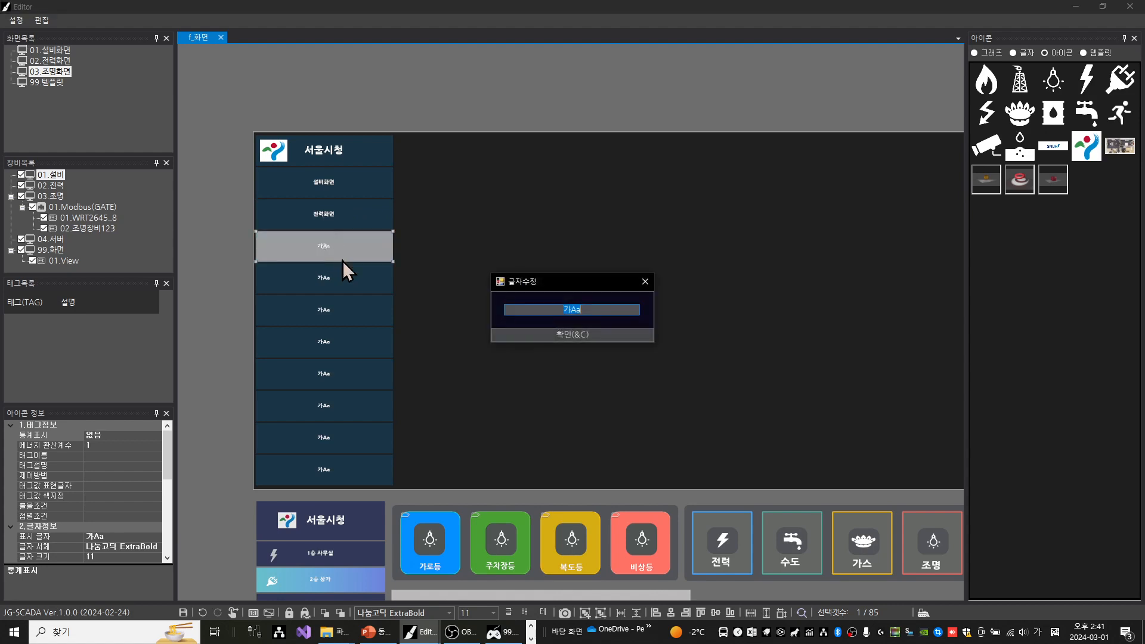
type("조명화면")
key("Return")
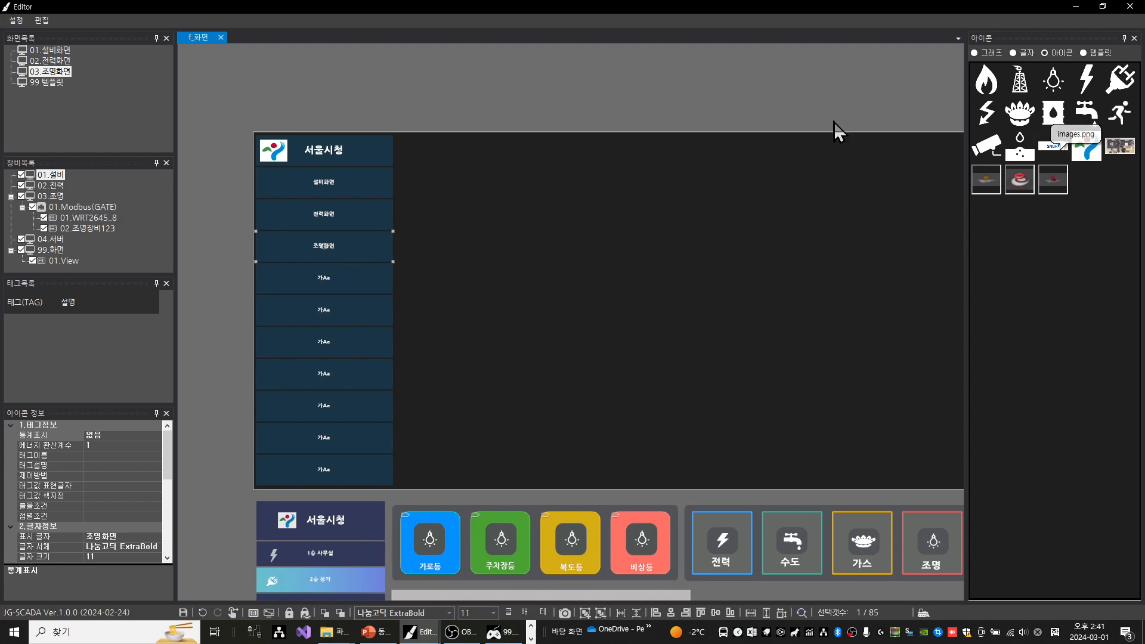
Add the white lightning bolt icon to the 설비화면 button, shrink it to fit, and position it left of the text
left_click_drag(1086, 79, 282, 184)
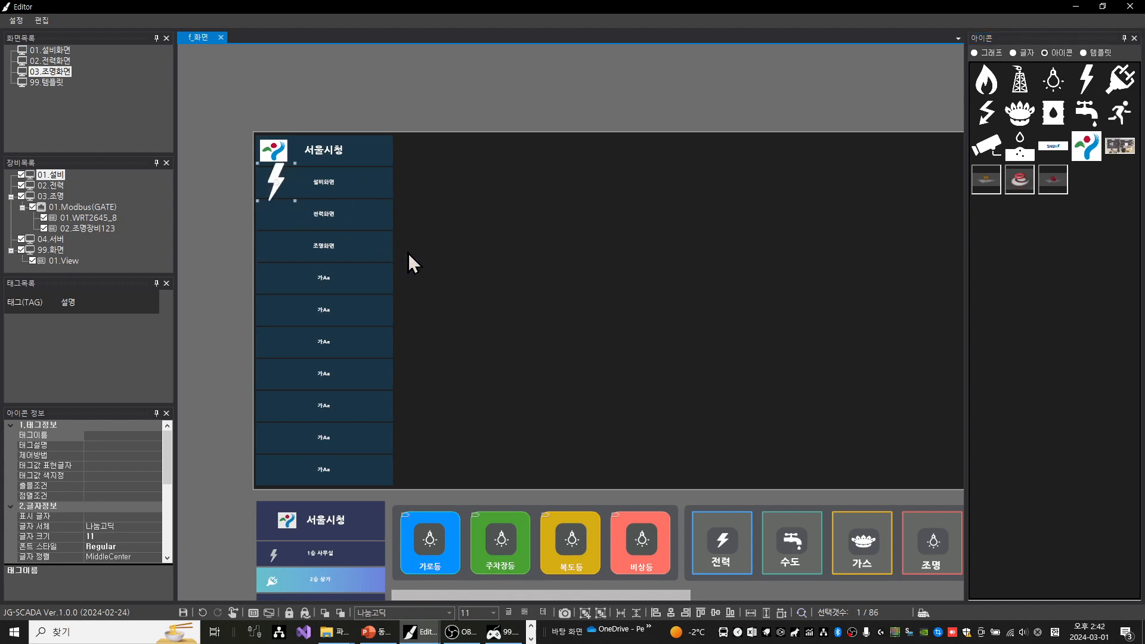
key("shift+Up")
key("shift+Up")
key("shift+Up")
key("shift+Up")
key("shift+Up")
key("shift+Up")
key("shift+Up")
key("shift+Up")
key("shift+Up")
key("shift+Up")
key("shift+Up")
key("shift+Up")
key("shift+Left")
key("shift+Left")
key("shift+Left")
key("shift+Left")
key("shift+Left")
key("shift+Left")
key("shift+Left")
key("shift+Left")
key("shift+Left")
key("shift+Left")
key("Down")
key("Down")
key("Down")
key("Down")
key("Down")
key("Right")
key("Right")
key("Left")
key("Left")
key("Left")
key("Left")
key("Left")
key("Left")
key("Left")
key("shift+Left")
key("shift+Left")
key("shift+Left")
key("shift+Left")
key("shift+Left")
key("shift+Left")
left_click(230, 192)
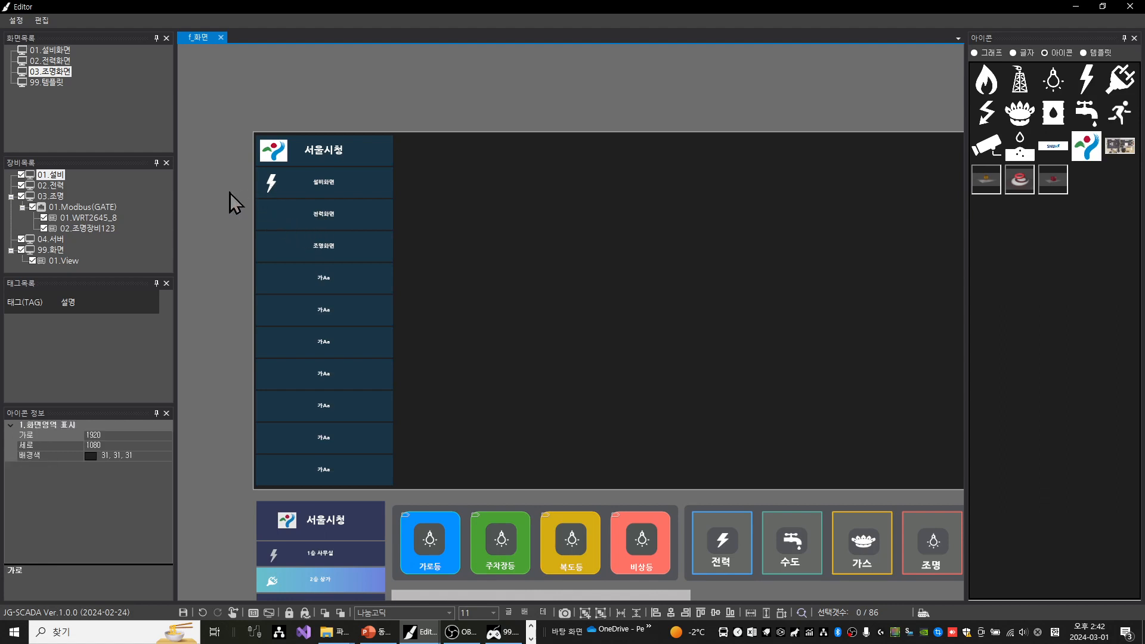
Make two copies of the lightning icon and left-align all three icons
left_click(270, 185)
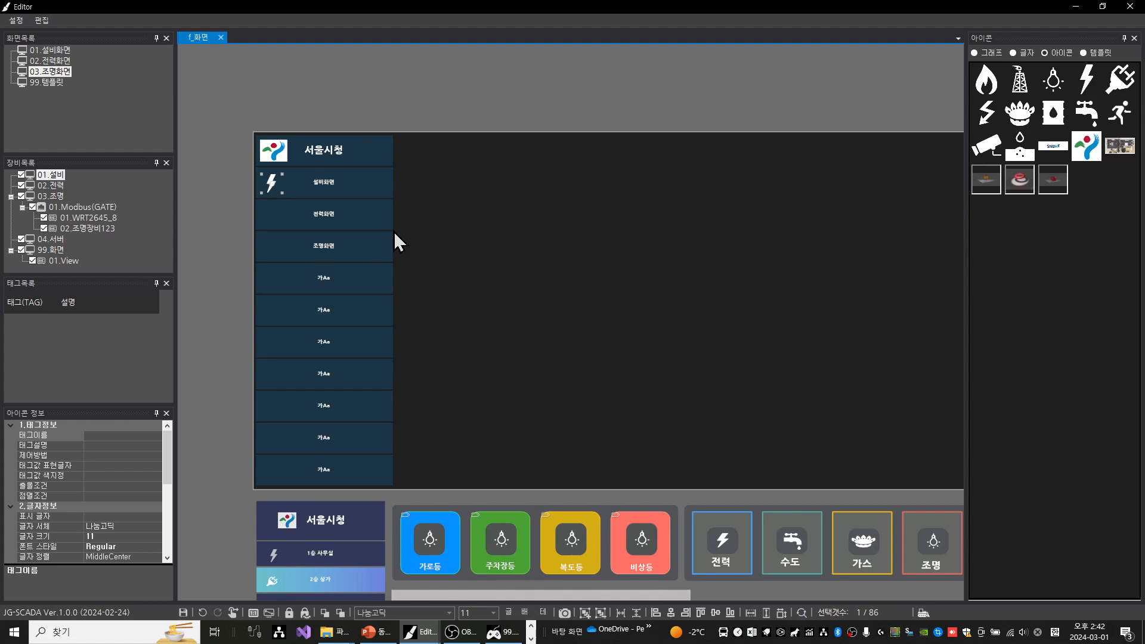
key("ctrl+v")
key("ctrl+v")
left_click_drag(223, 166, 302, 211)
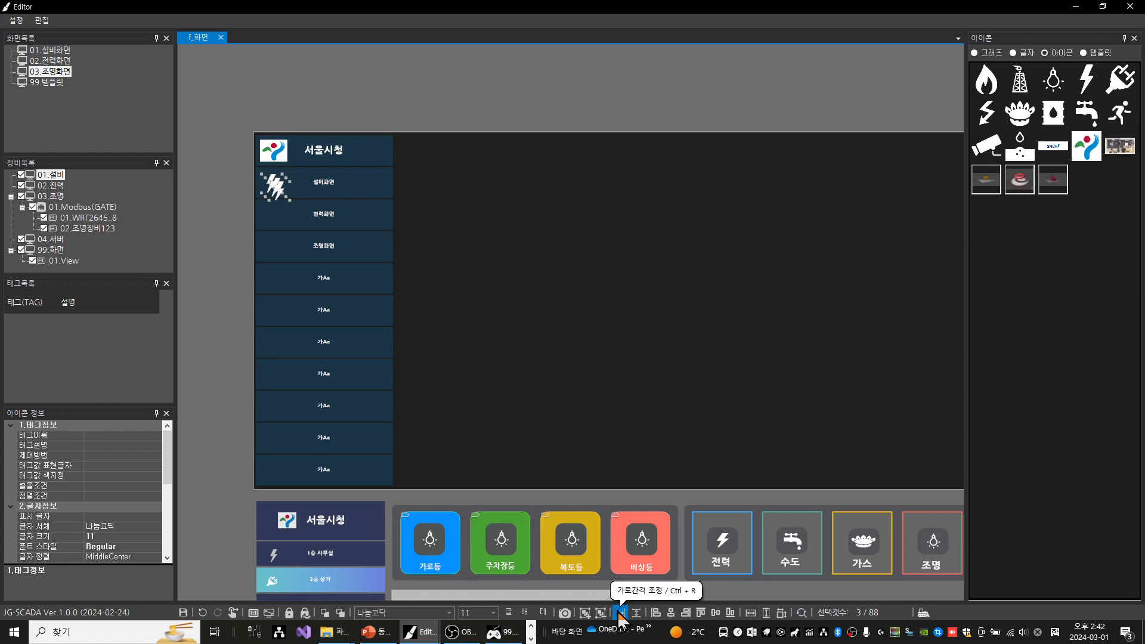
left_click(658, 618)
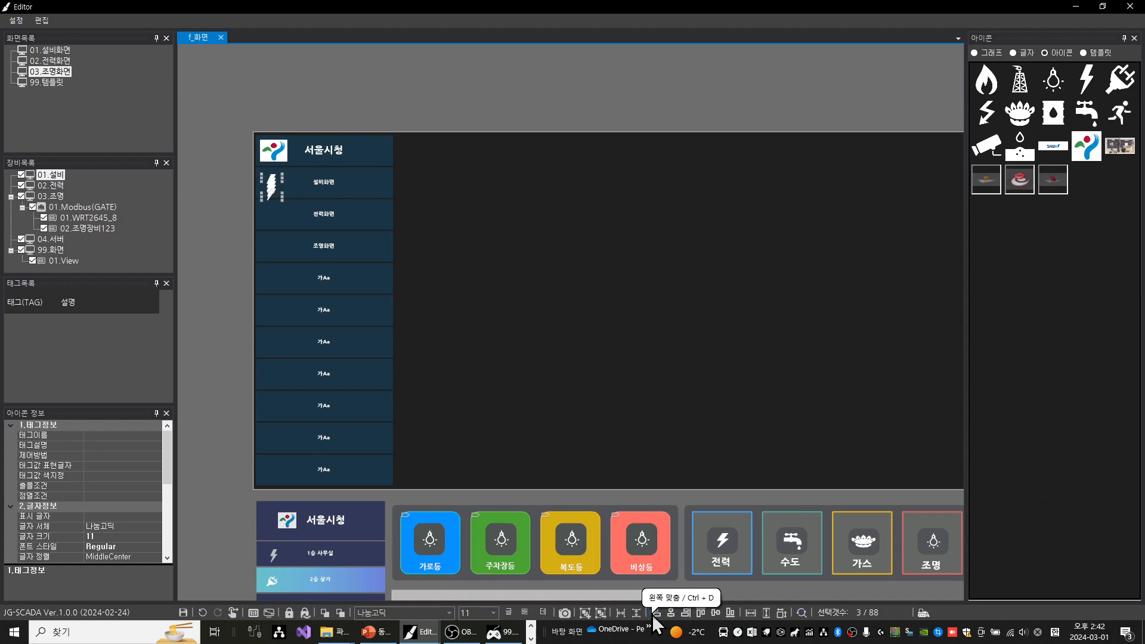
Try a vertical spacing of 50 between the three lightning icons
left_click(637, 614)
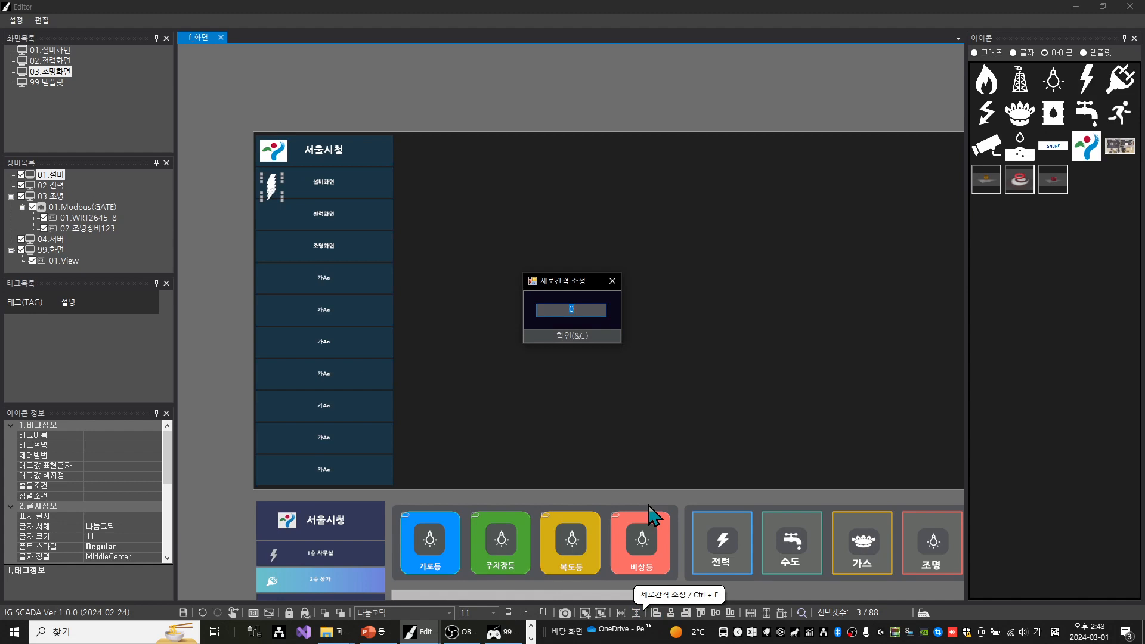
type("50")
key("Return")
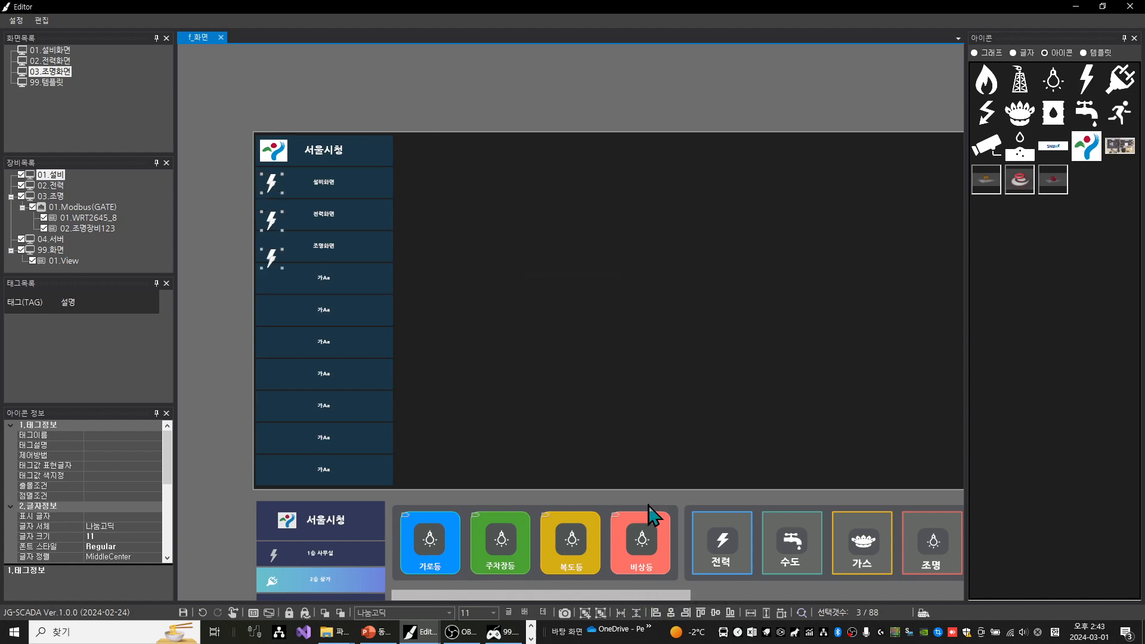
Tighten the vertical spacing of the lightning icons so they line up with the 설비화면, 전력화면 and 조명화면 buttons
key("Return")
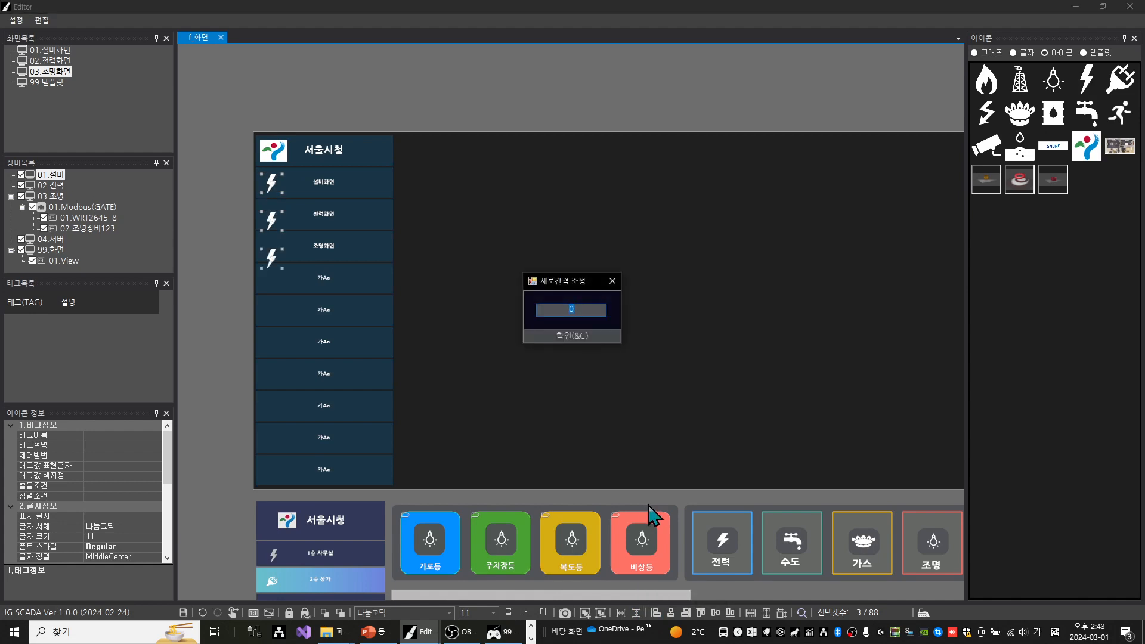
key("Escape")
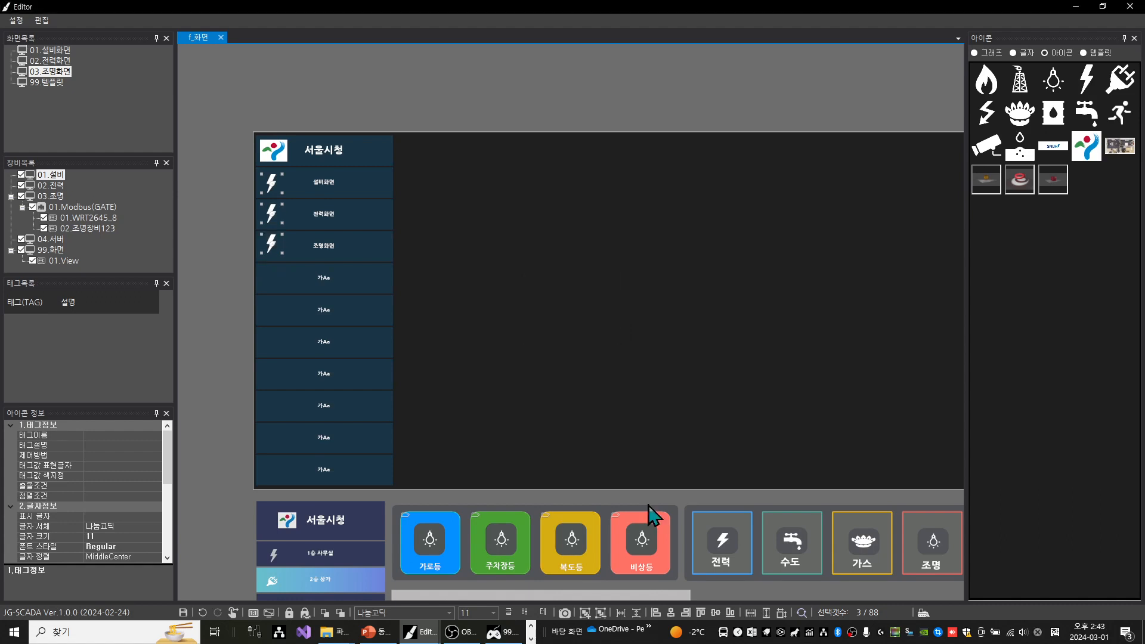
key("Return")
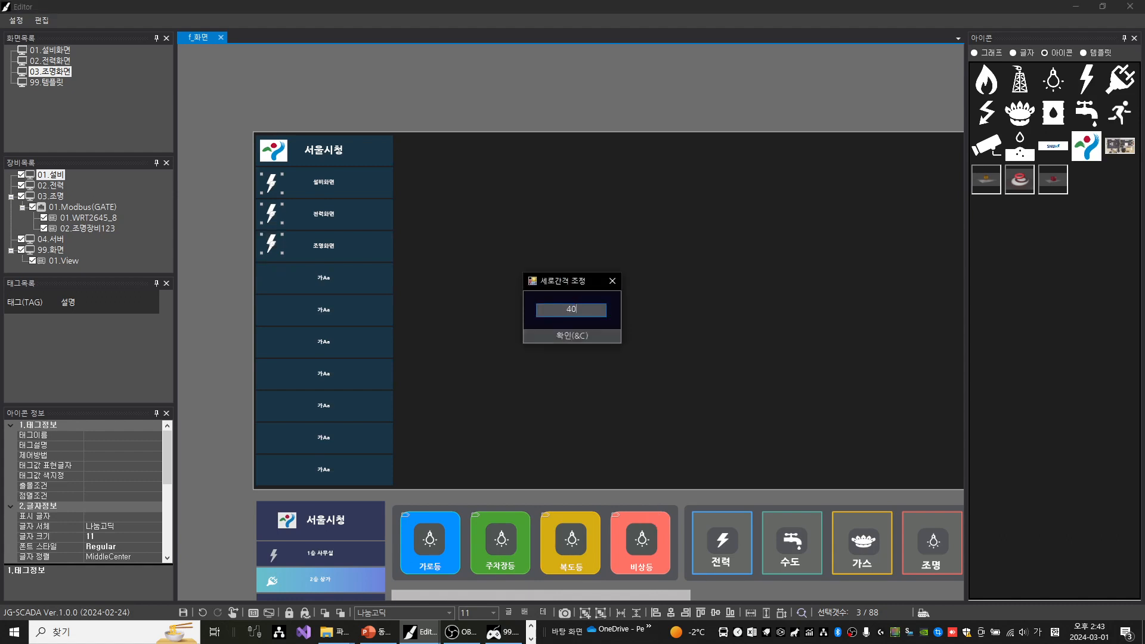
key("Escape")
key("Return")
key("Escape")
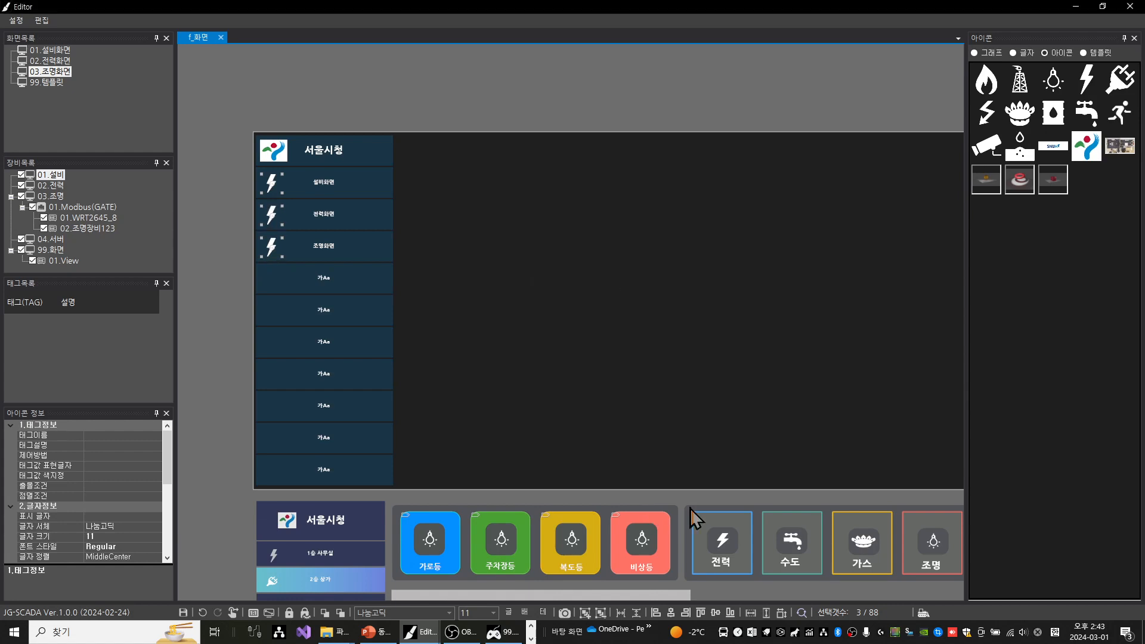
left_click(331, 91)
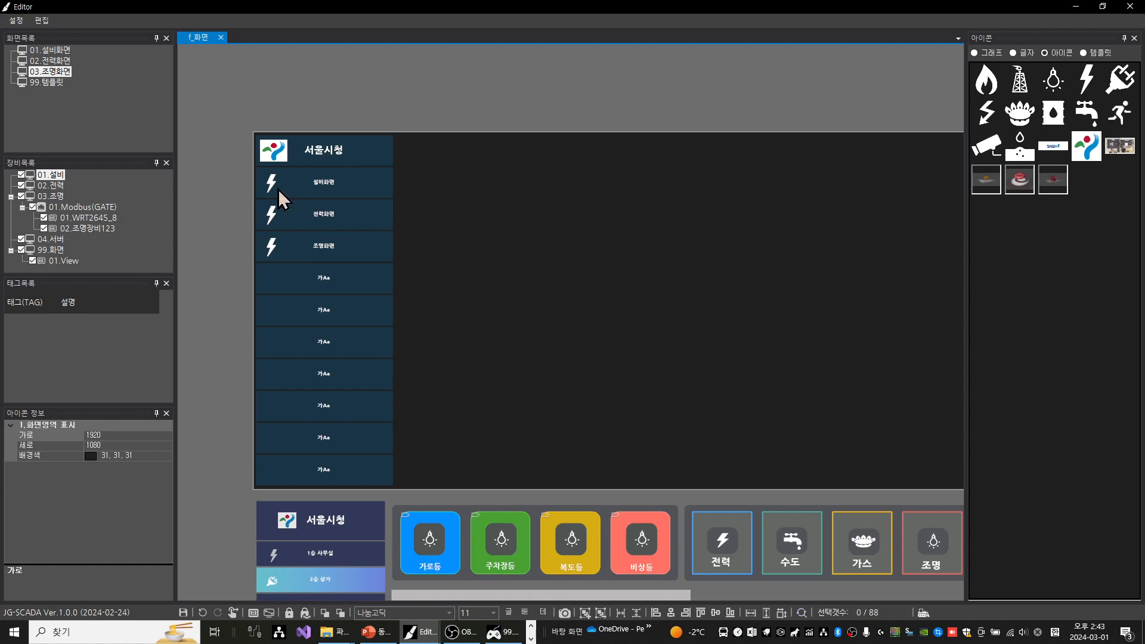
Set the image opacity of the three lightning icons in the side menu to 60
left_click_drag(230, 154, 298, 278)
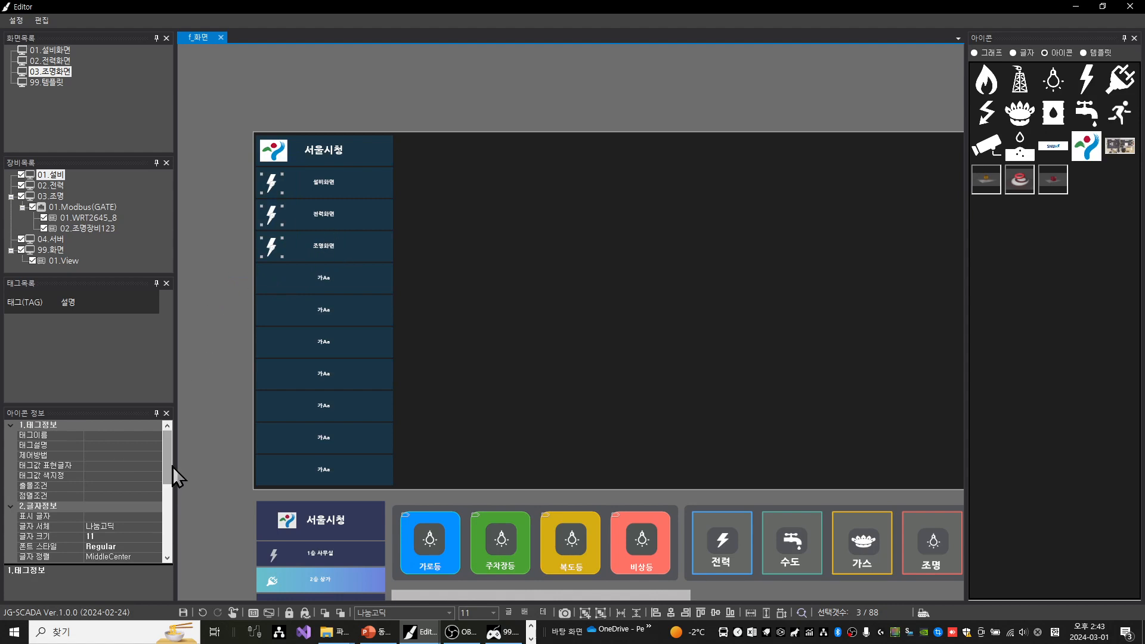
left_click_drag(170, 465, 162, 544)
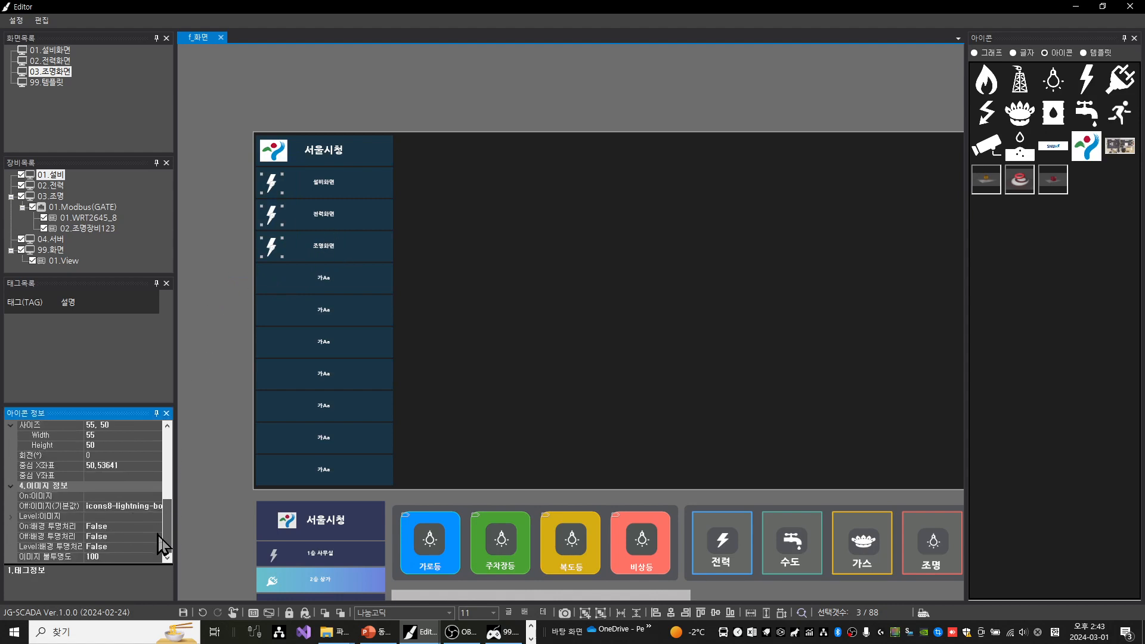
left_click(106, 558)
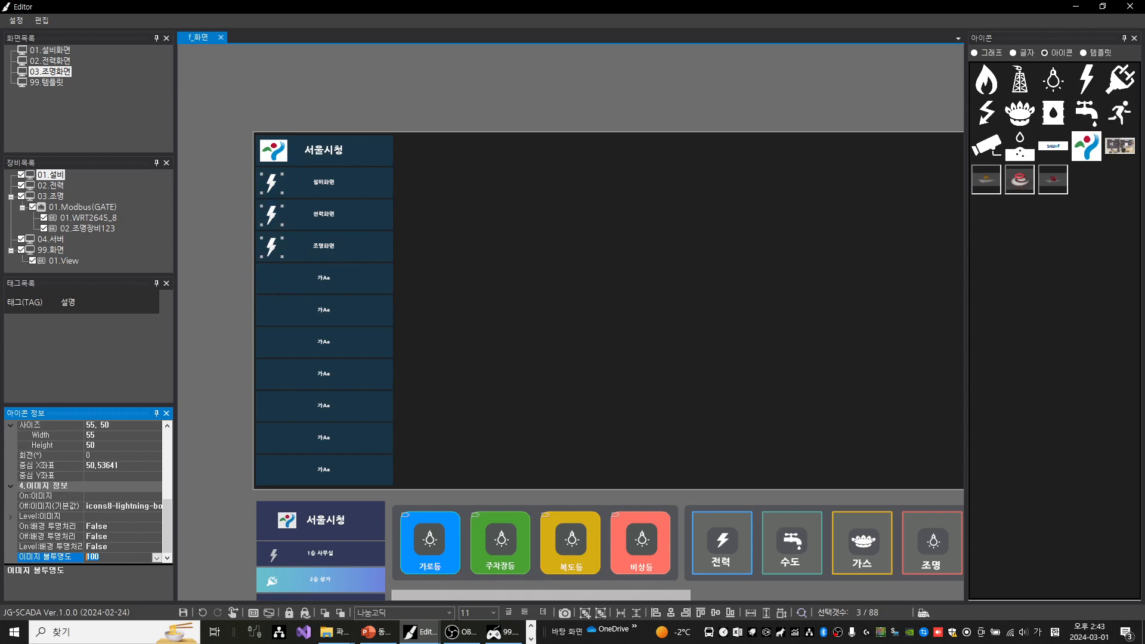
type("60")
key("Return")
left_click(226, 178)
scroll(251, 168, "up", 5)
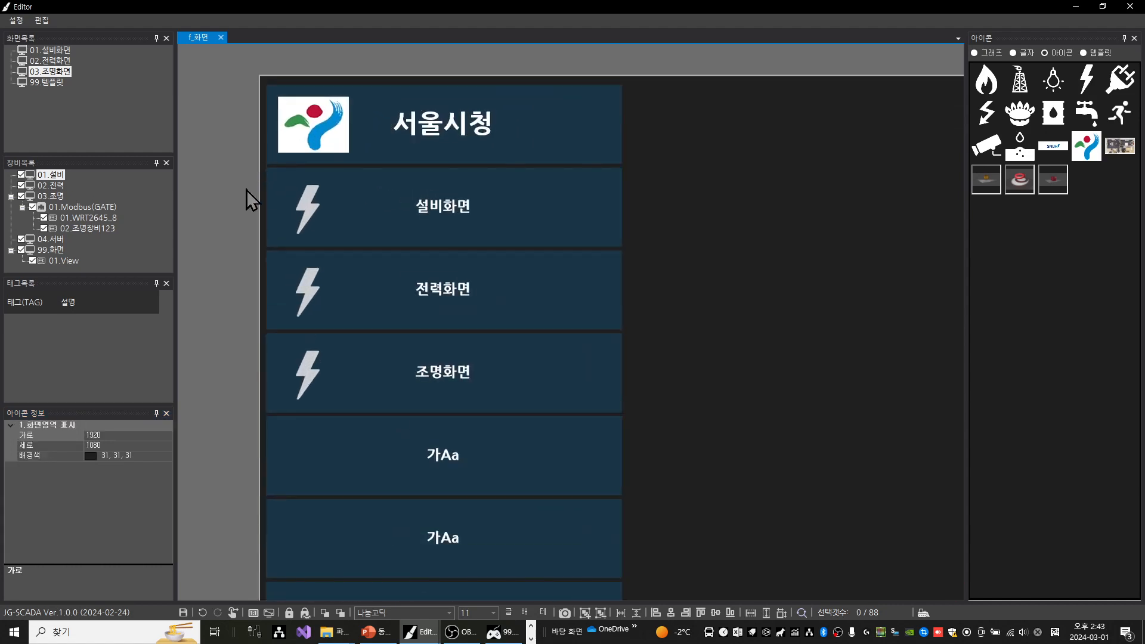
left_click(313, 211)
left_click_drag(313, 210, 431, 224)
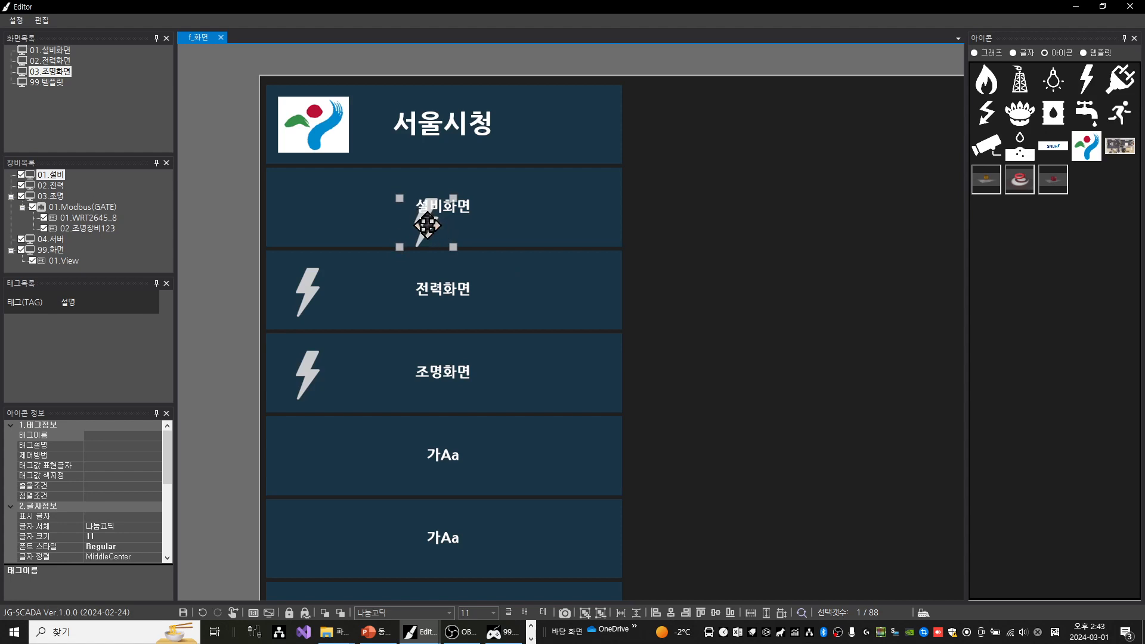
left_click(202, 612)
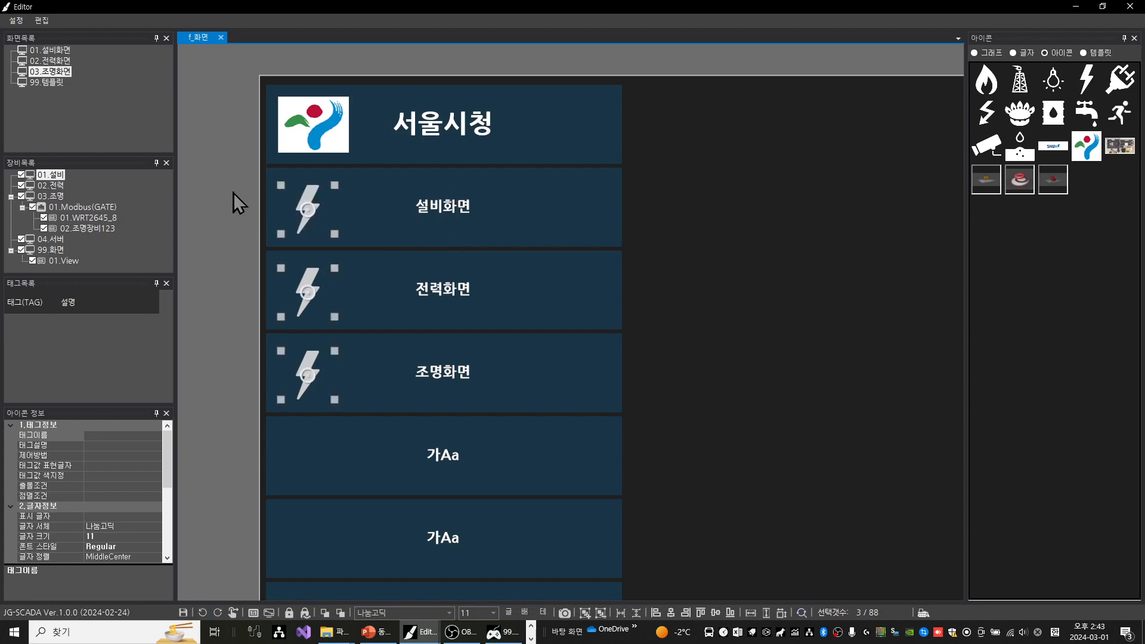
left_click(210, 192)
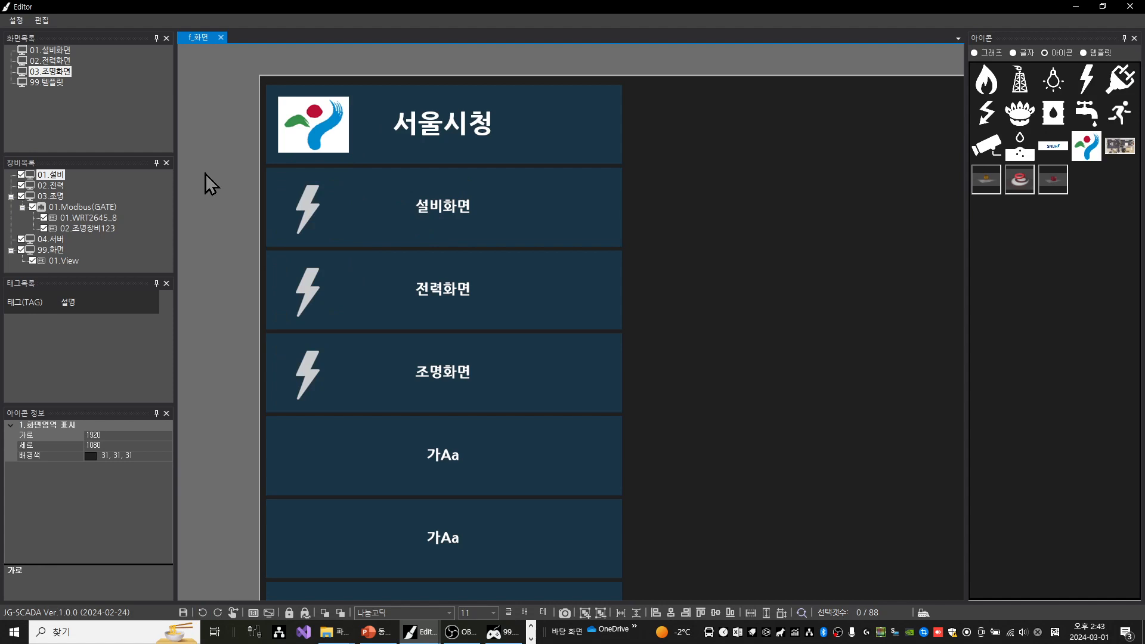
Place the gas rig icon on the empty area outside the screen and copy its default off-image file name
scroll(213, 173, "down", 2)
left_click_drag(222, 184, 269, 187)
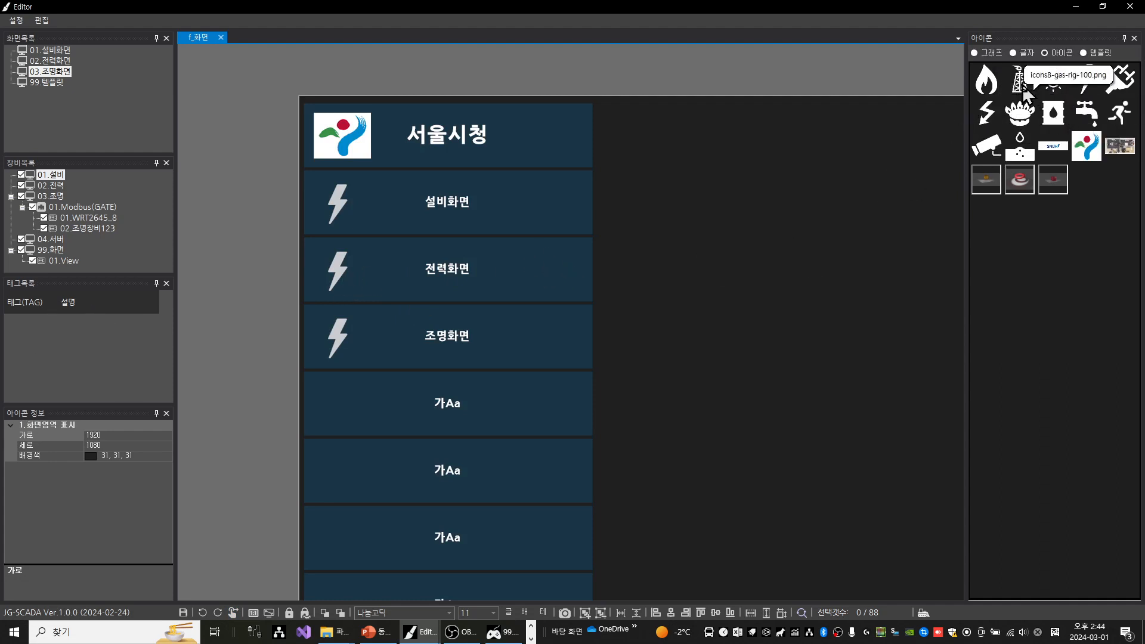
left_click_drag(1024, 89, 229, 199)
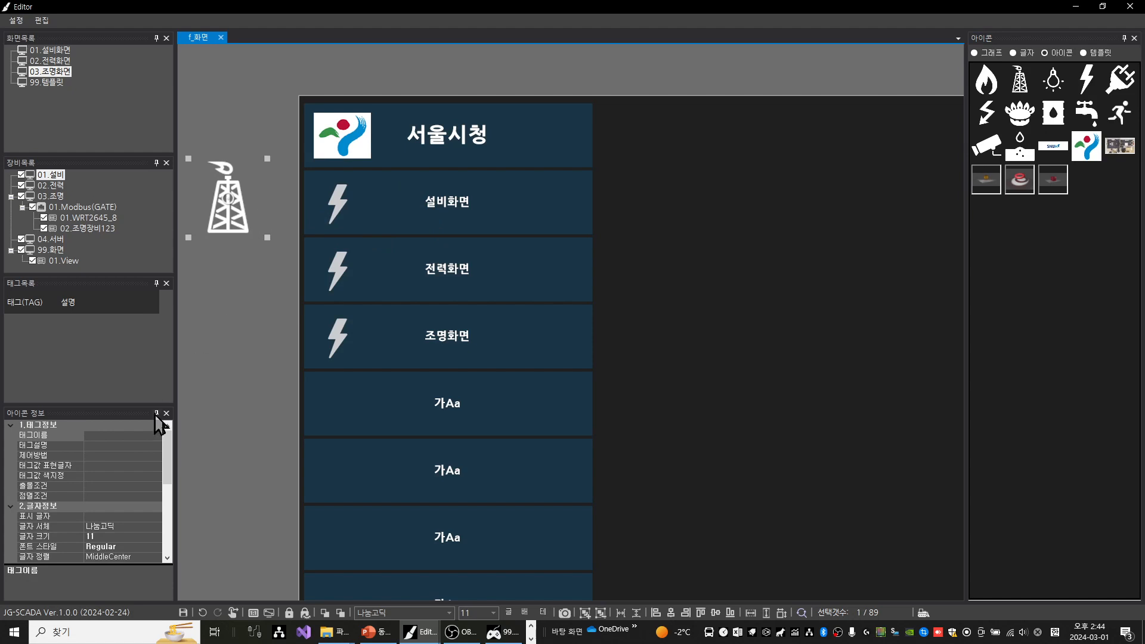
scroll(124, 526, "down", 3)
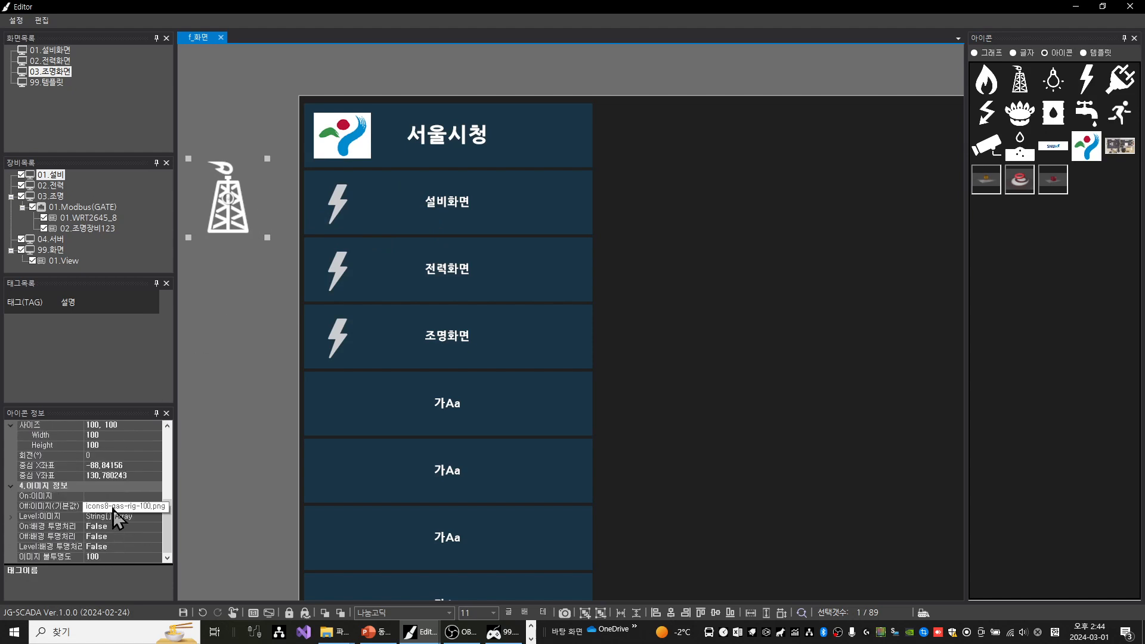
left_click(114, 507)
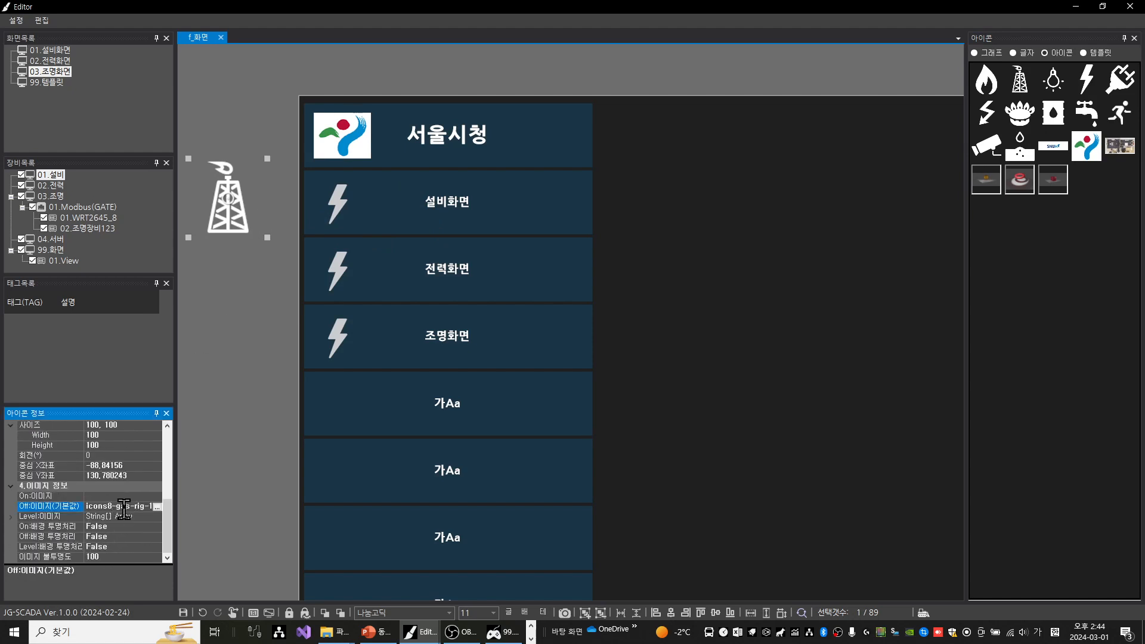
double_click(124, 510)
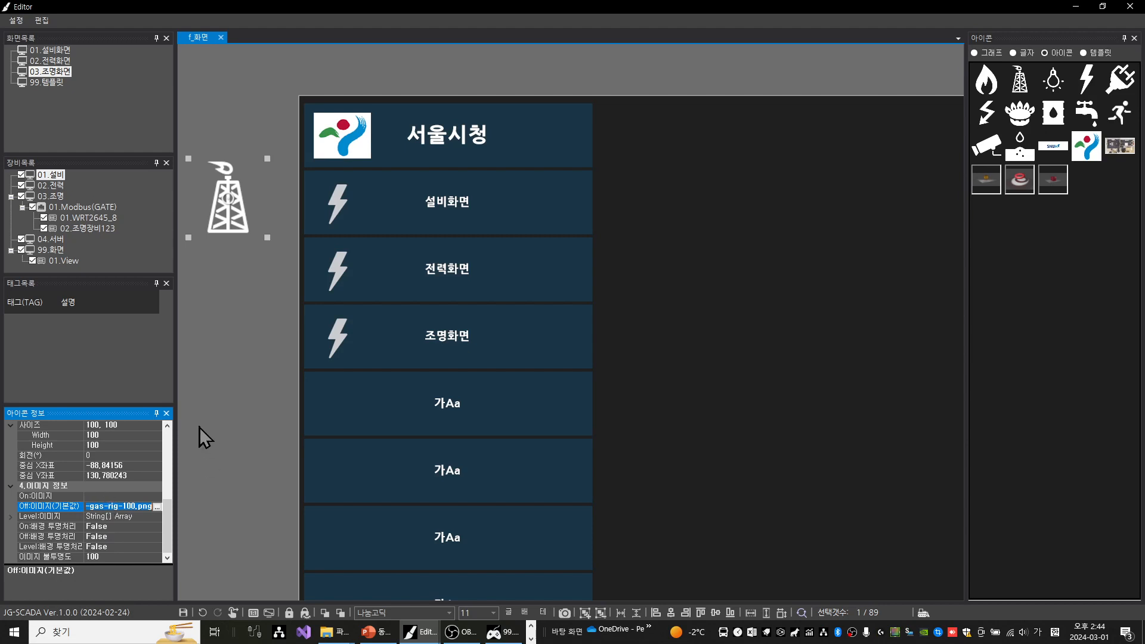
Replace the default off-image of the 설비화면 button's lightning icon with the copied icons8-gas-rig-100.png
left_click(343, 207)
left_click(338, 203)
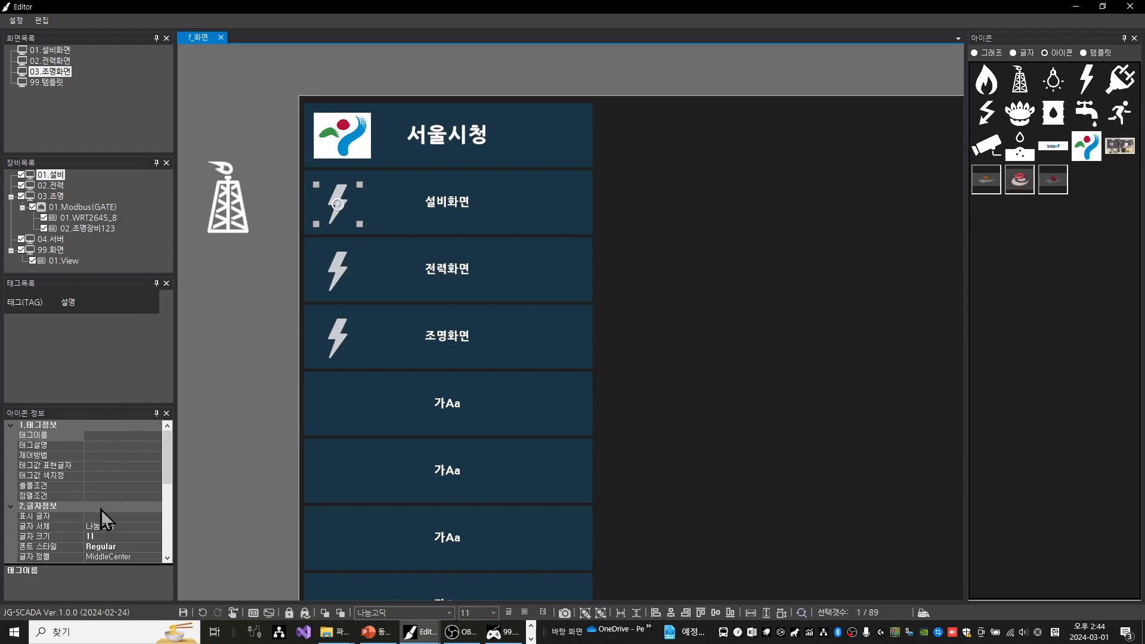
scroll(88, 529, "down", 6)
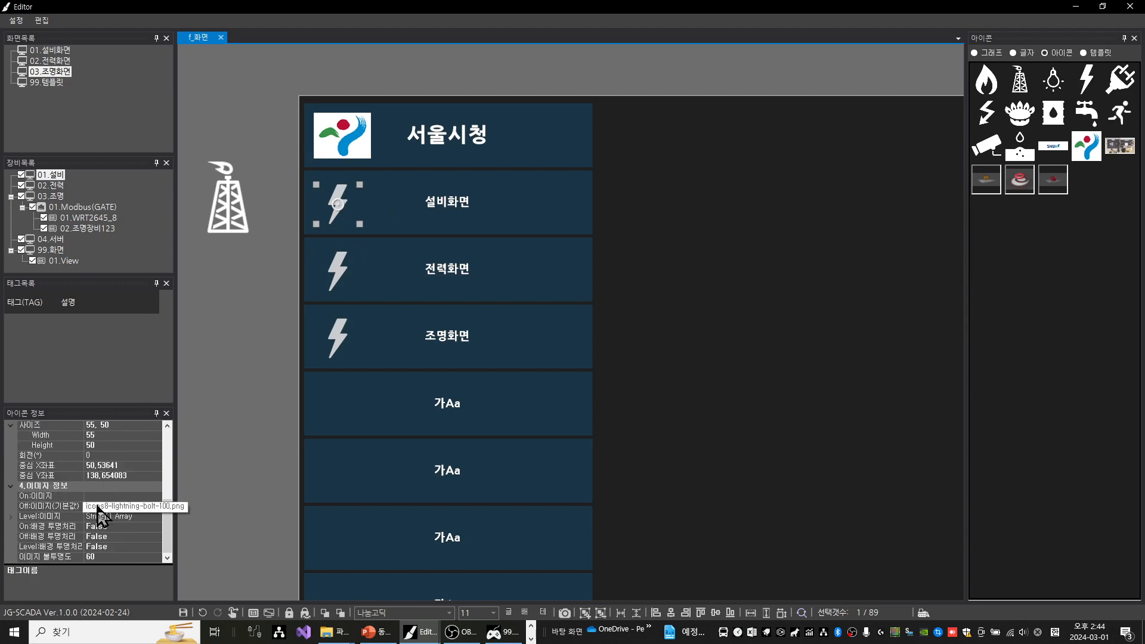
left_click(103, 506)
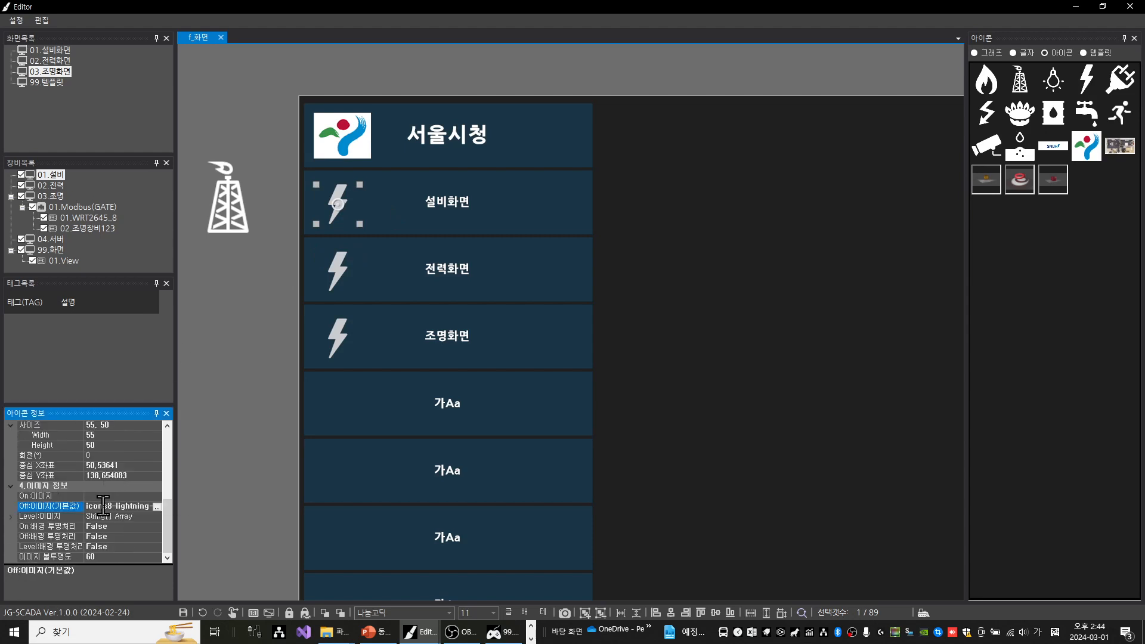
double_click(104, 505)
key("ctrl+v")
key("Return")
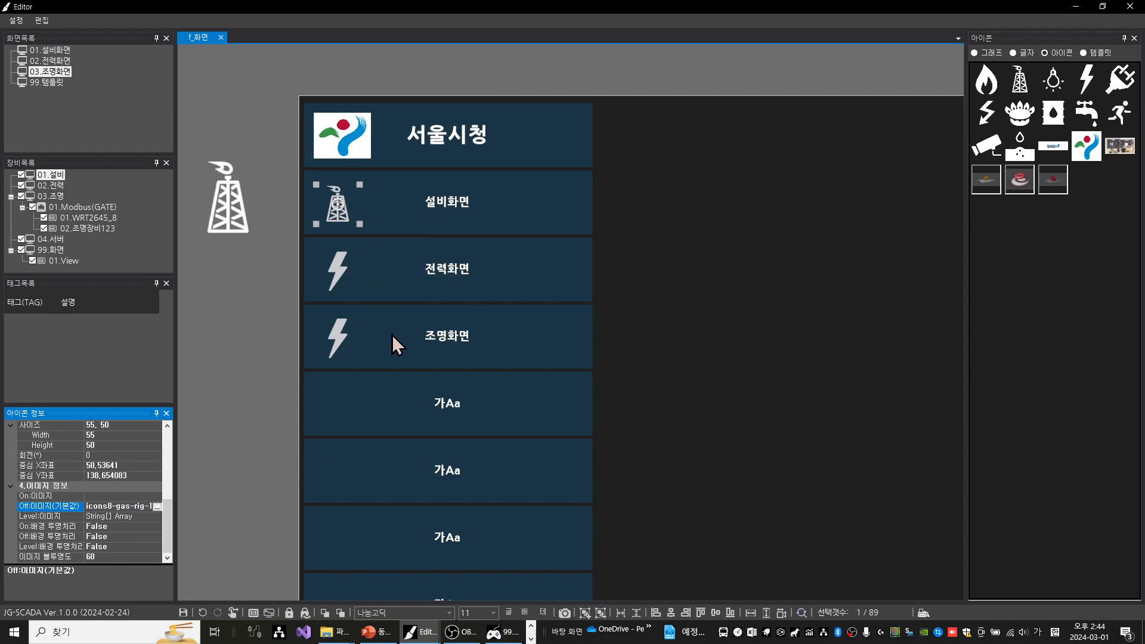
Place the light bulb icon below the gas rig outside the screen and copy its default off-image file name
left_click_drag(1051, 80, 230, 300)
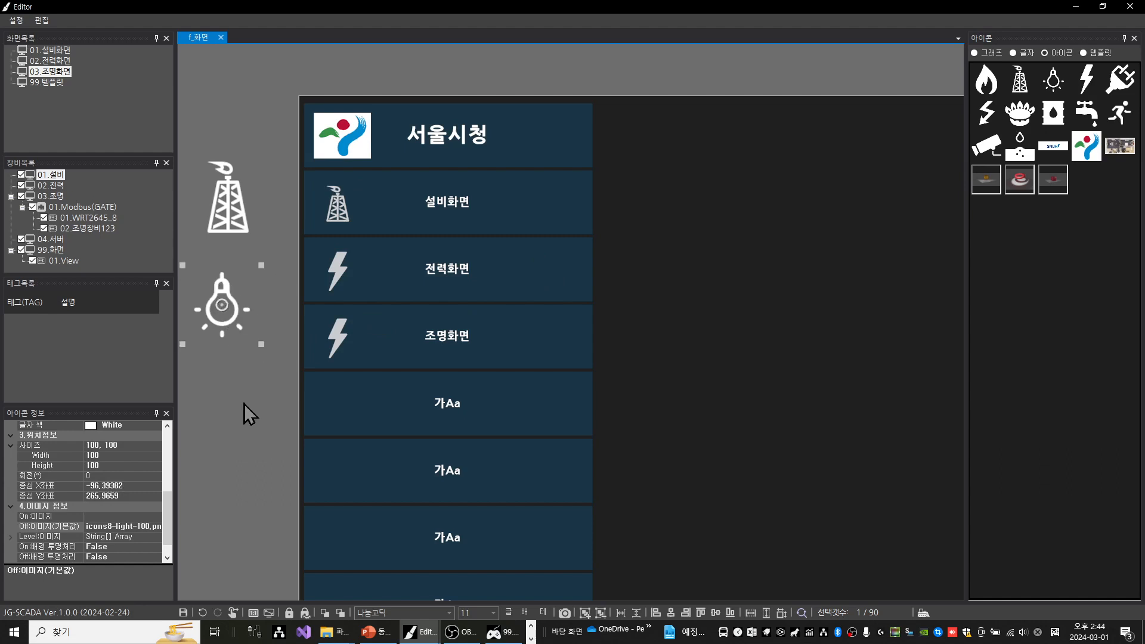
left_click(129, 528)
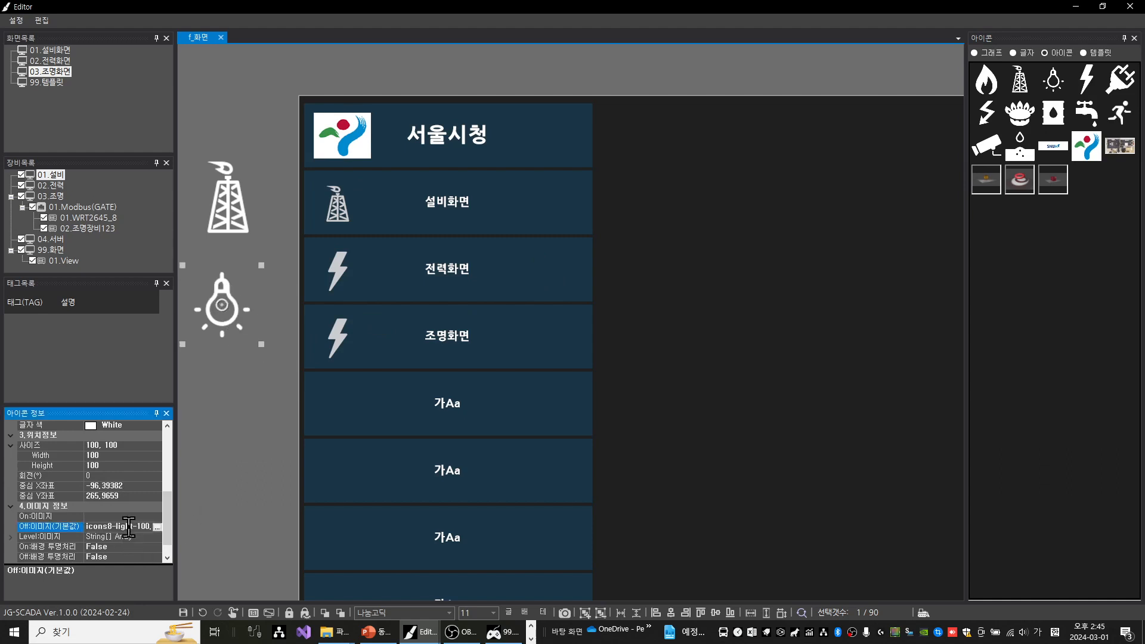
left_click(128, 527)
key("ctrl+c")
Replace the default off-image of the 조명화면 button's lightning icon with the copied icons8-light-100.png
left_click(341, 341)
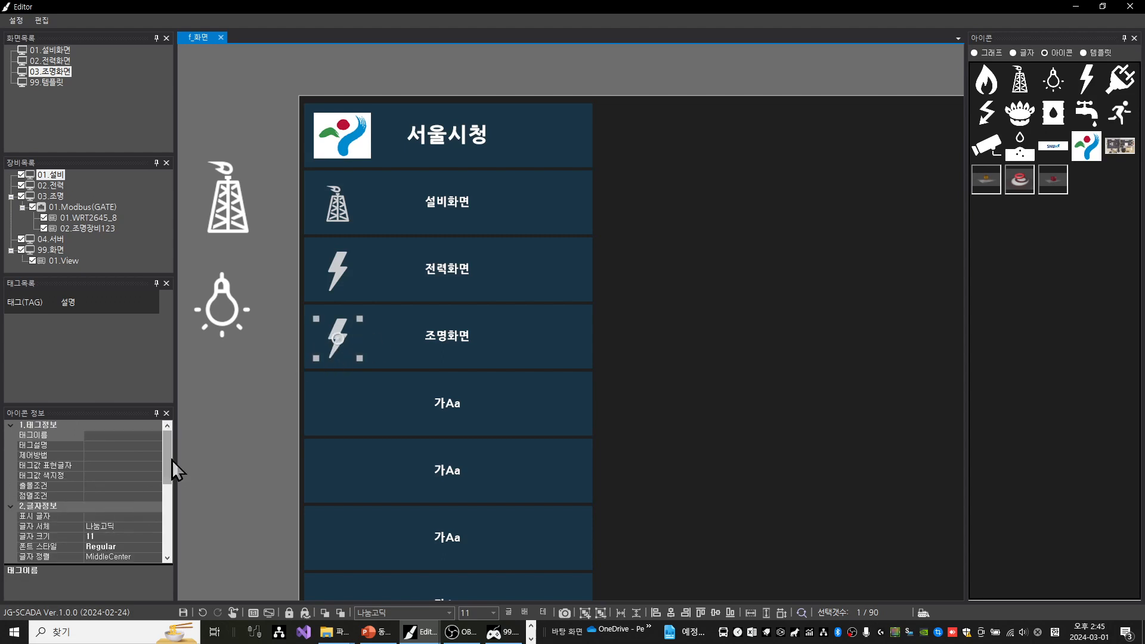
left_click_drag(172, 460, 164, 522)
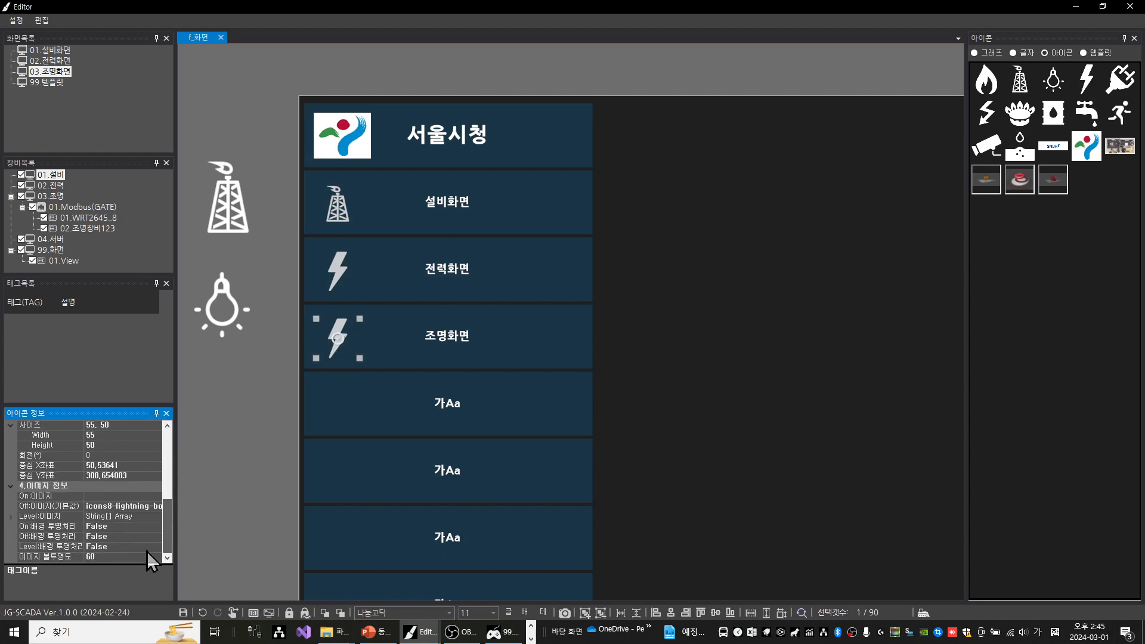
left_click(106, 508)
left_click(106, 507)
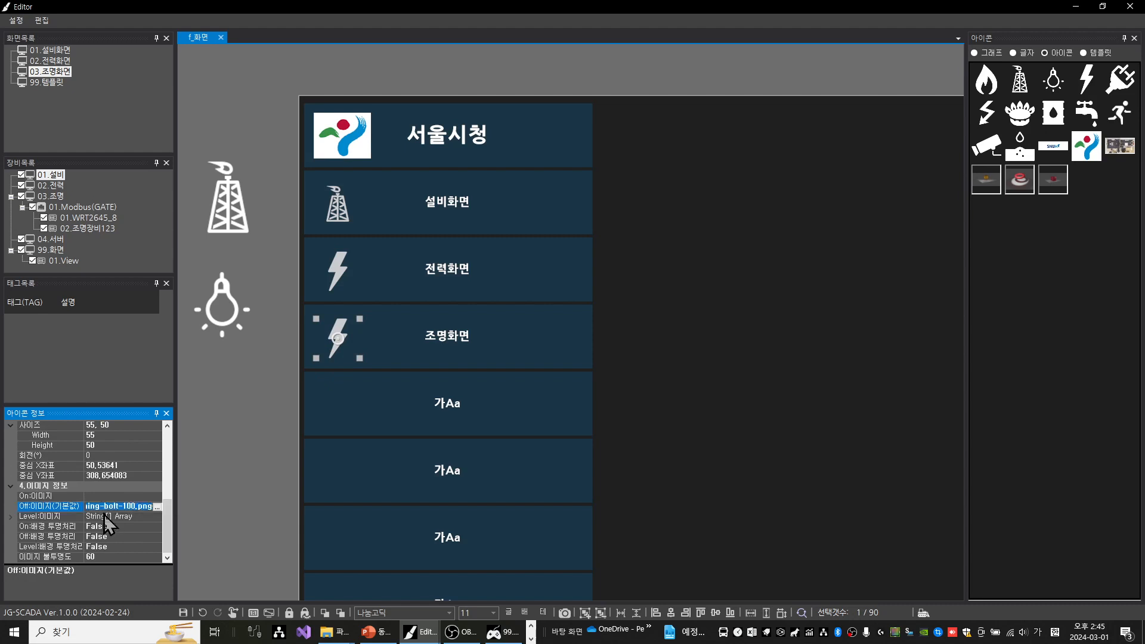
key("ctrl+v")
key("Return")
left_click(287, 365)
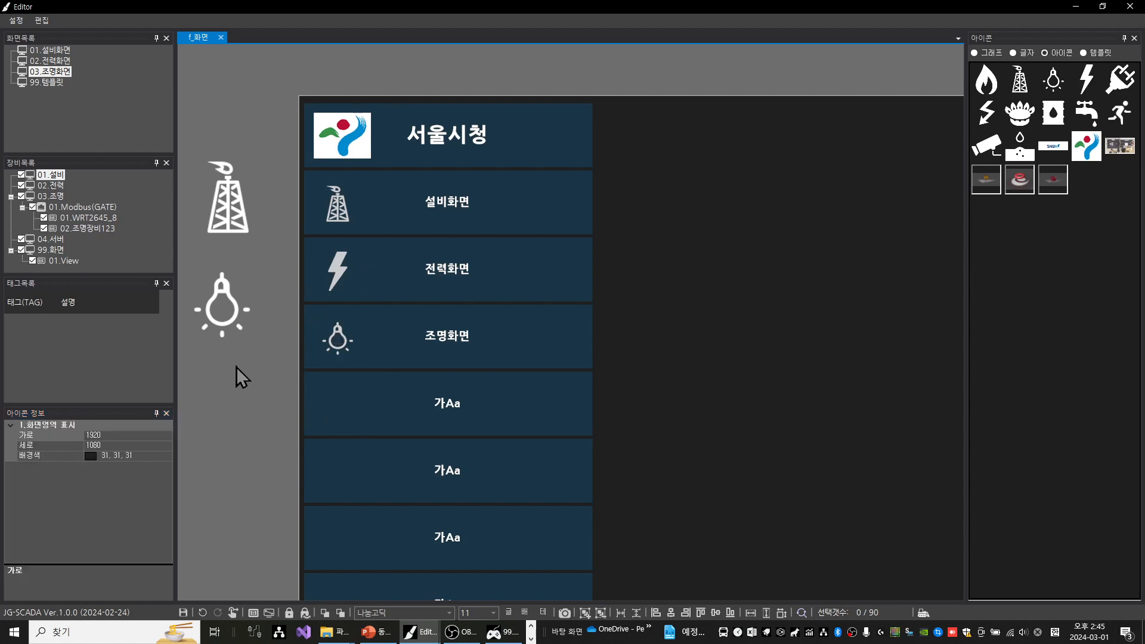
Delete the large gas rig and light bulb icons left outside the screen area
left_click_drag(236, 367, 210, 174)
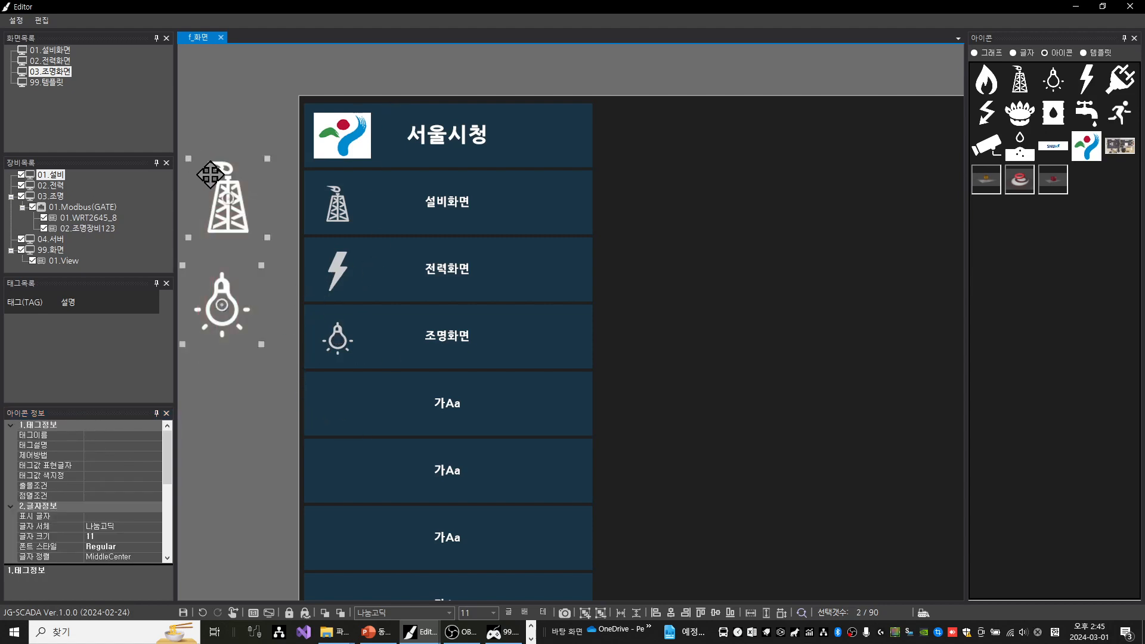
key("Delete")
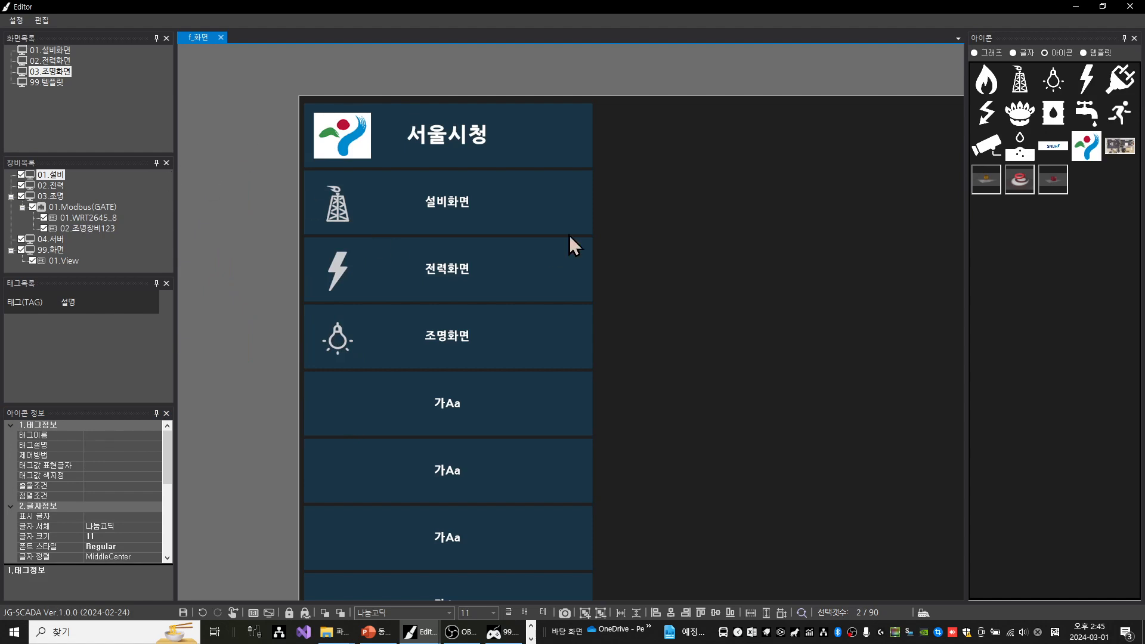
scroll(549, 230, "down", 2)
scroll(550, 232, "down", 1)
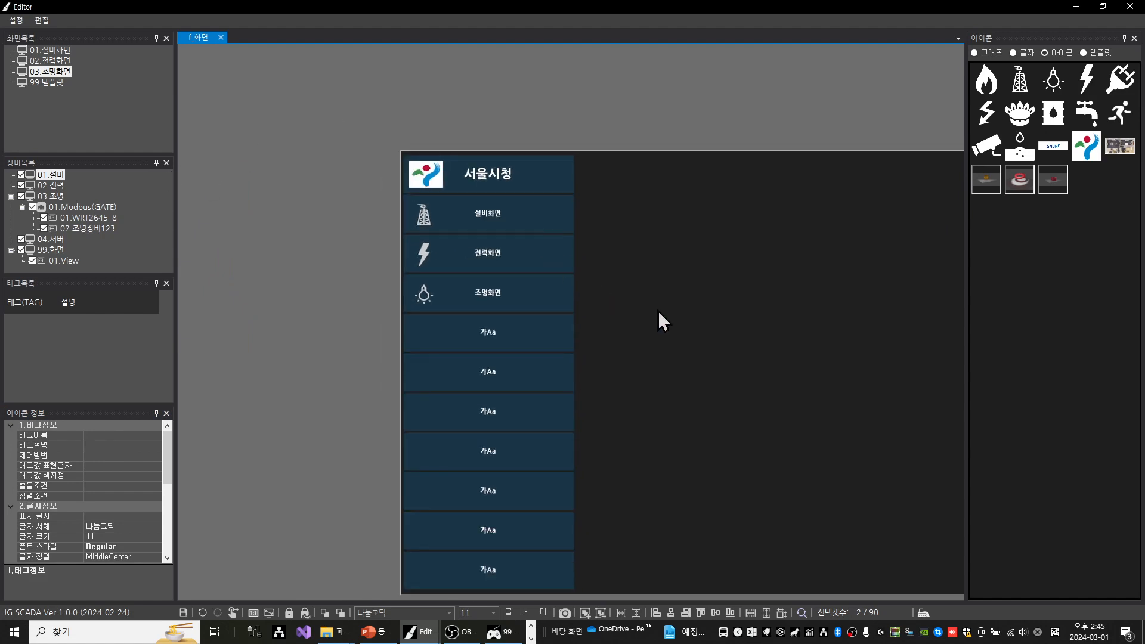
left_click_drag(794, 310, 551, 266)
scroll(659, 275, "down", 2)
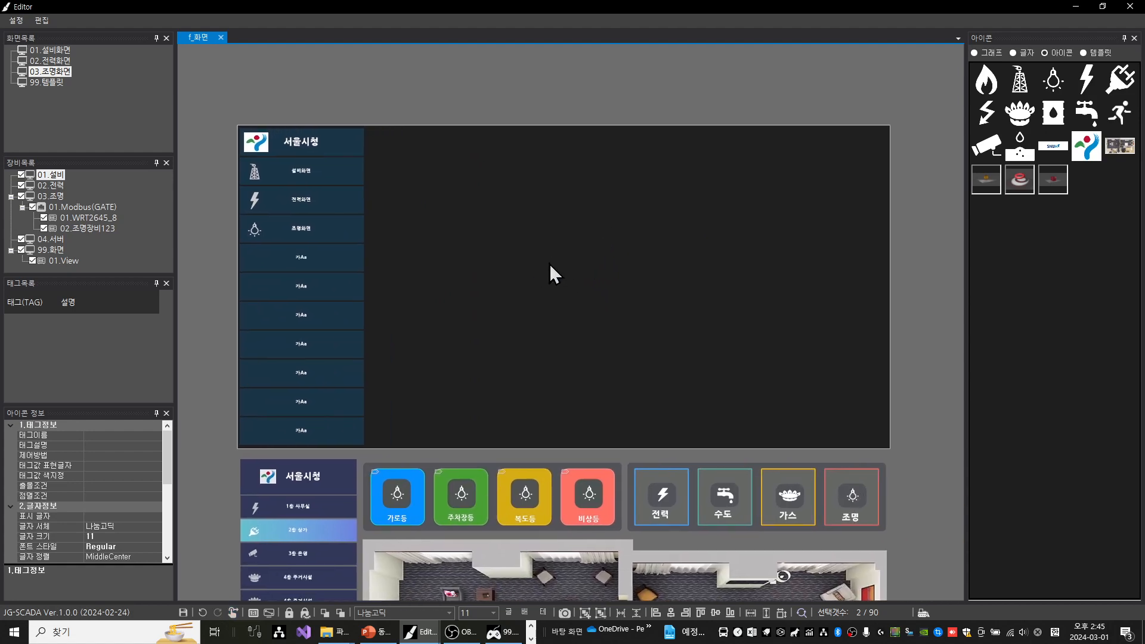
key("Delete")
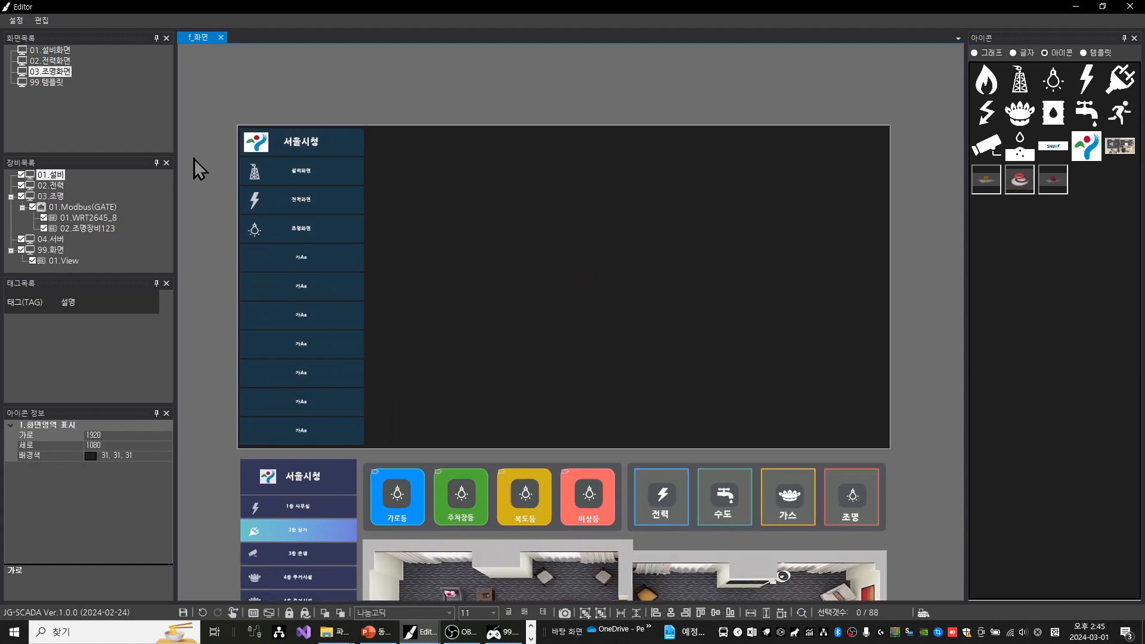
Assign the screen-list button selected colour (선택색) to the 조명화면 button and save the screen
left_click(305, 229)
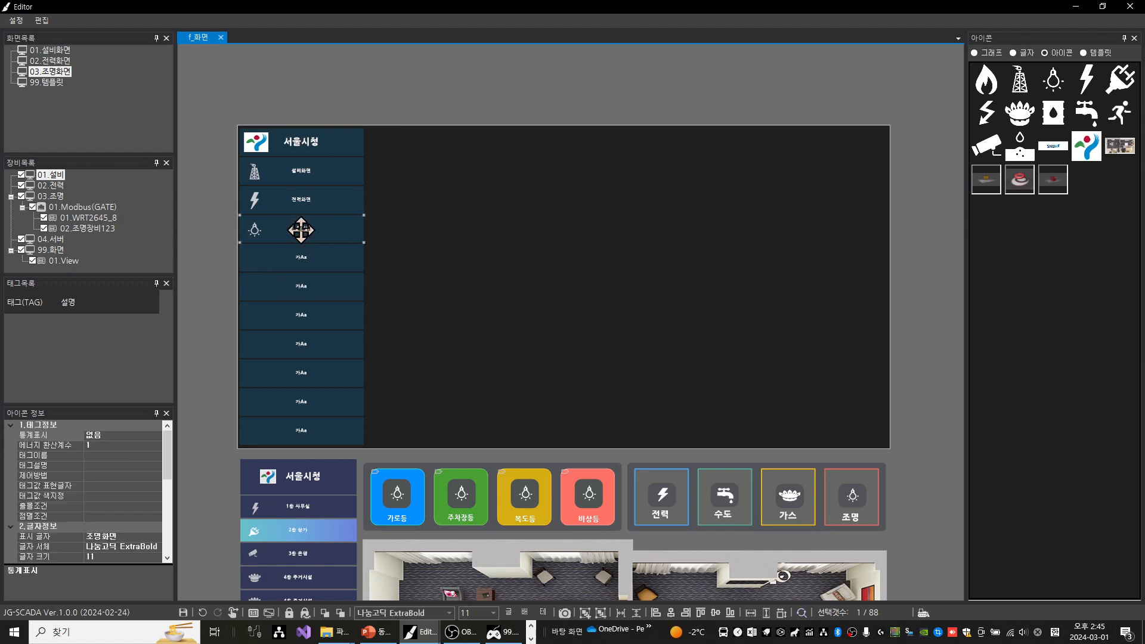
right_click(335, 228)
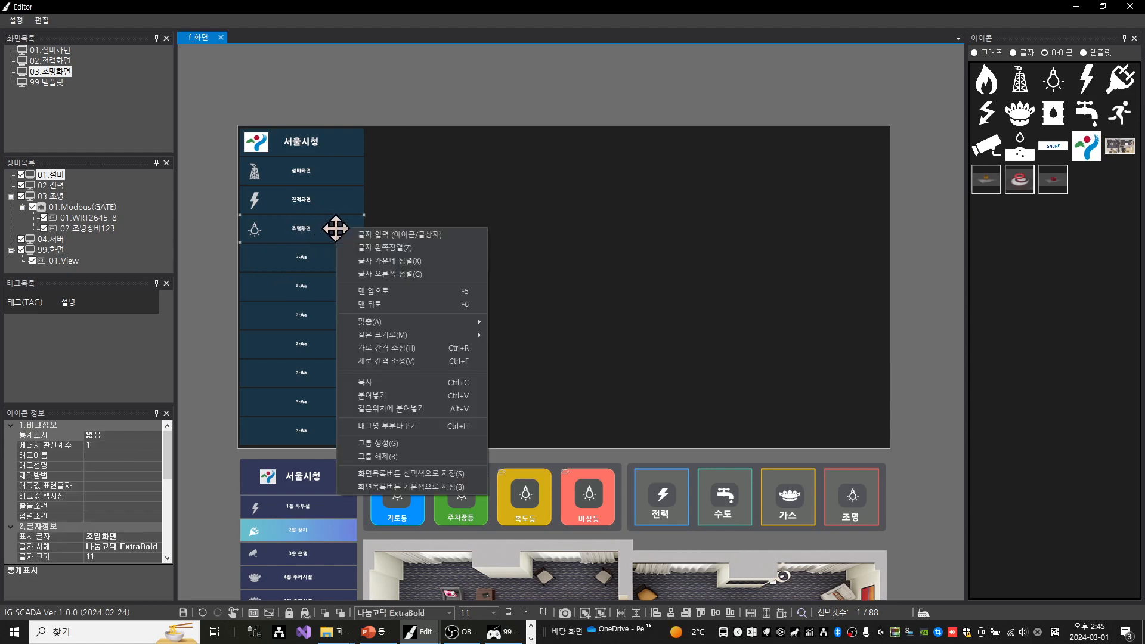
left_click(421, 475)
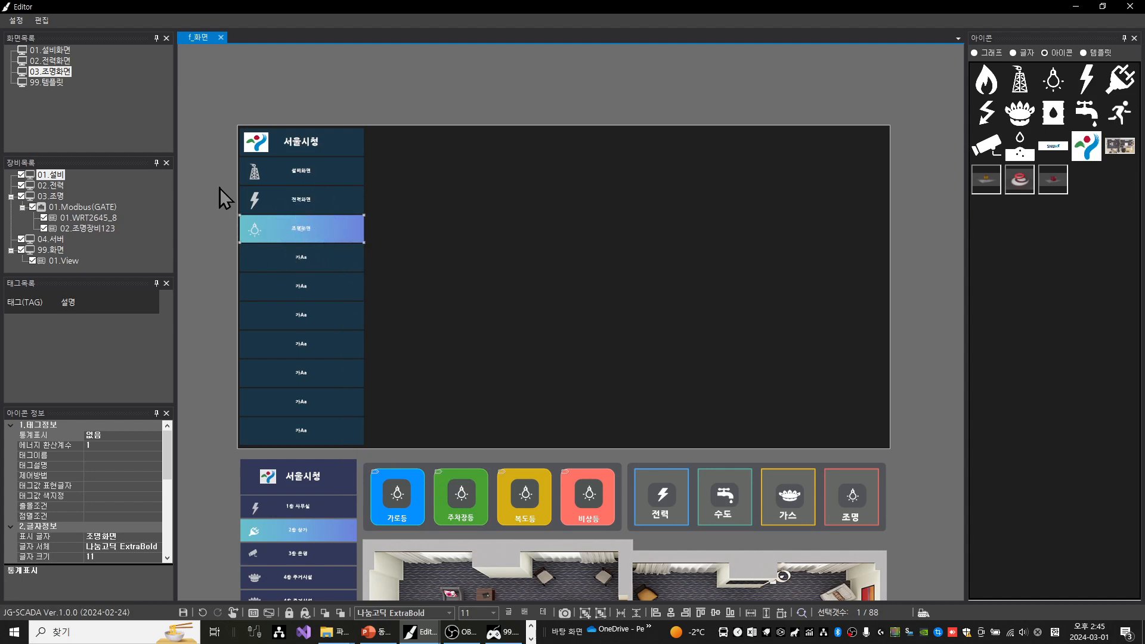
left_click(206, 168)
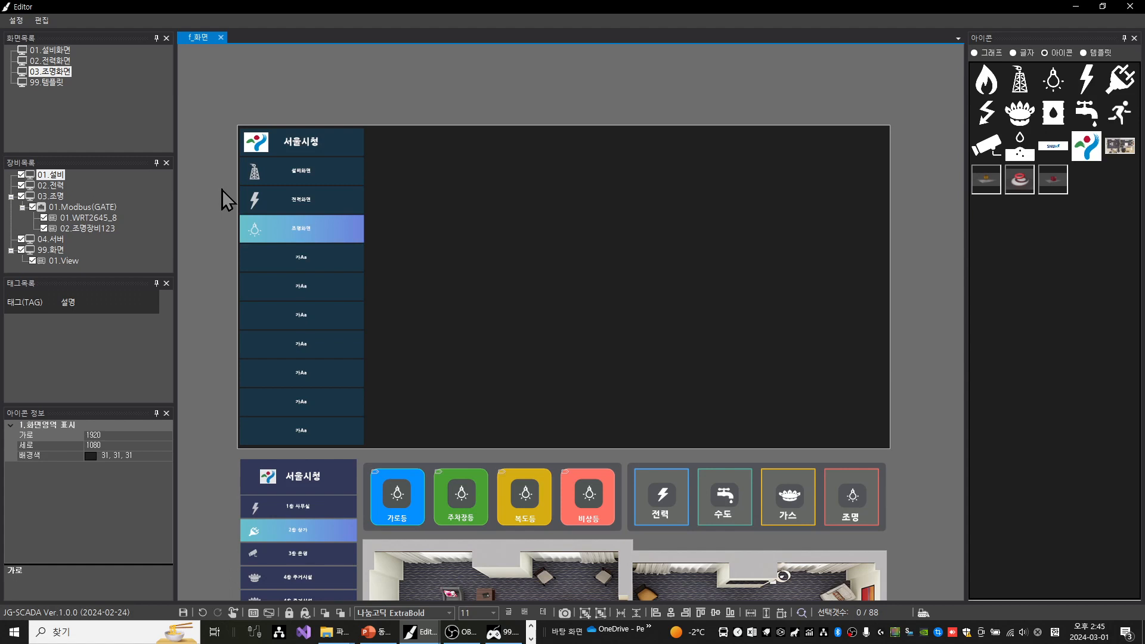
key("ctrl+s")
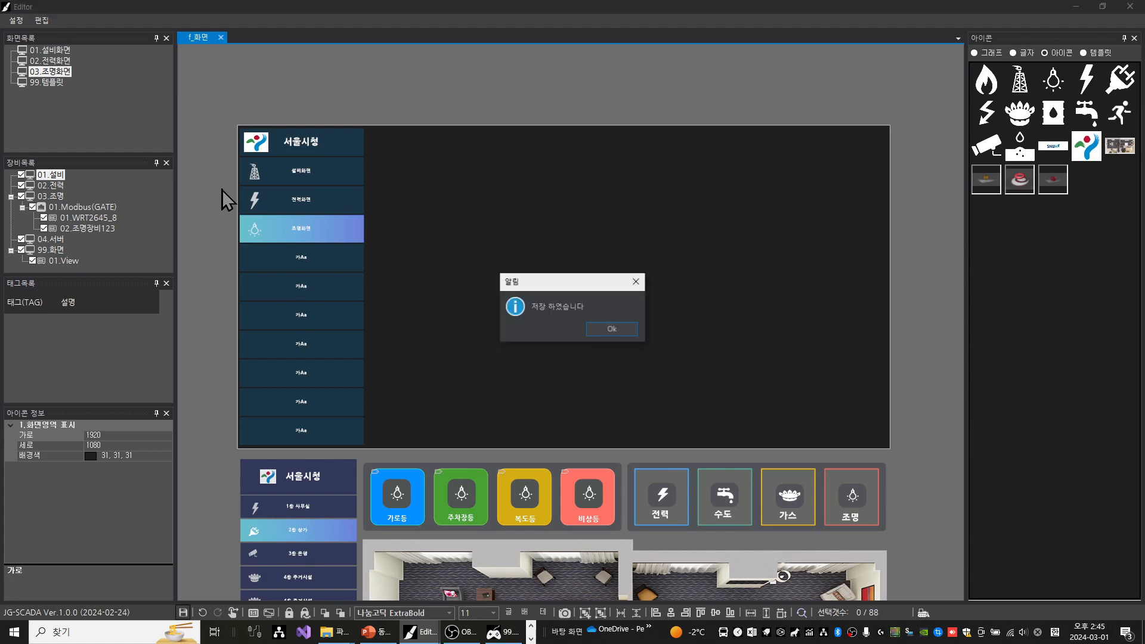
left_click(611, 328)
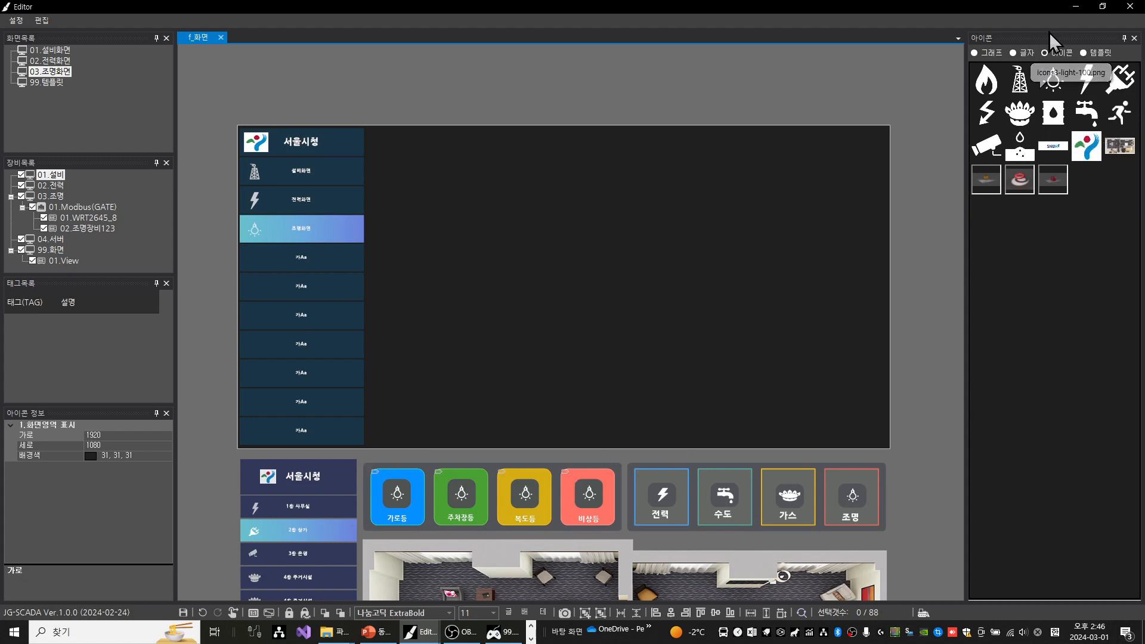
Add a plain dark grey box from the text shapes and place it along the screen's upper edge, beside the side menu
left_click(1019, 53)
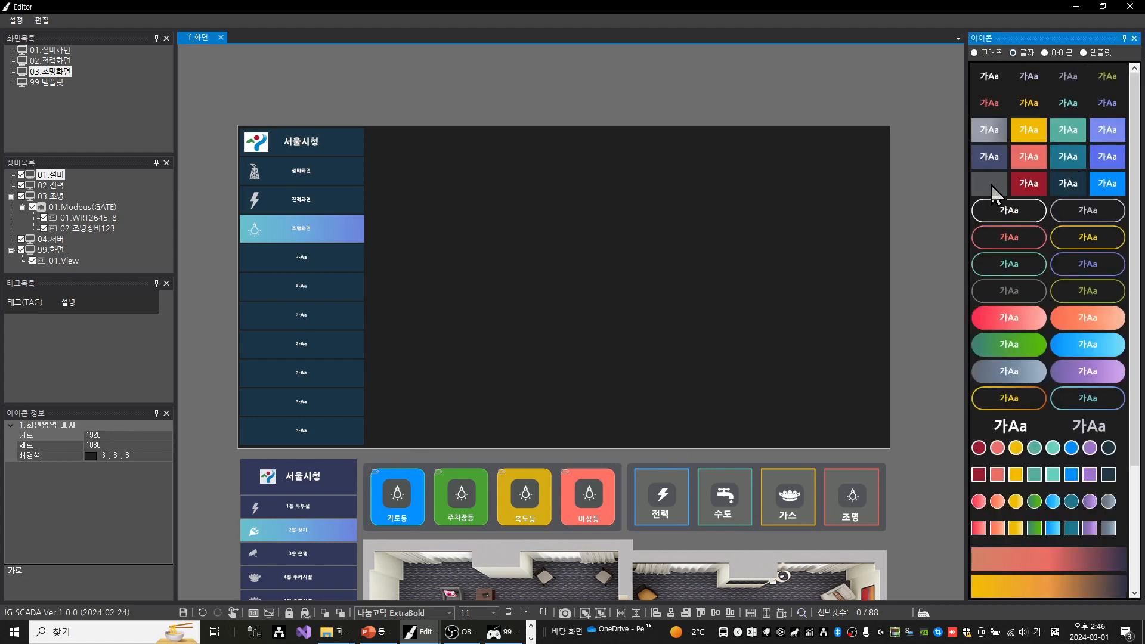
left_click_drag(993, 191, 650, 210)
left_click_drag(574, 174, 521, 159)
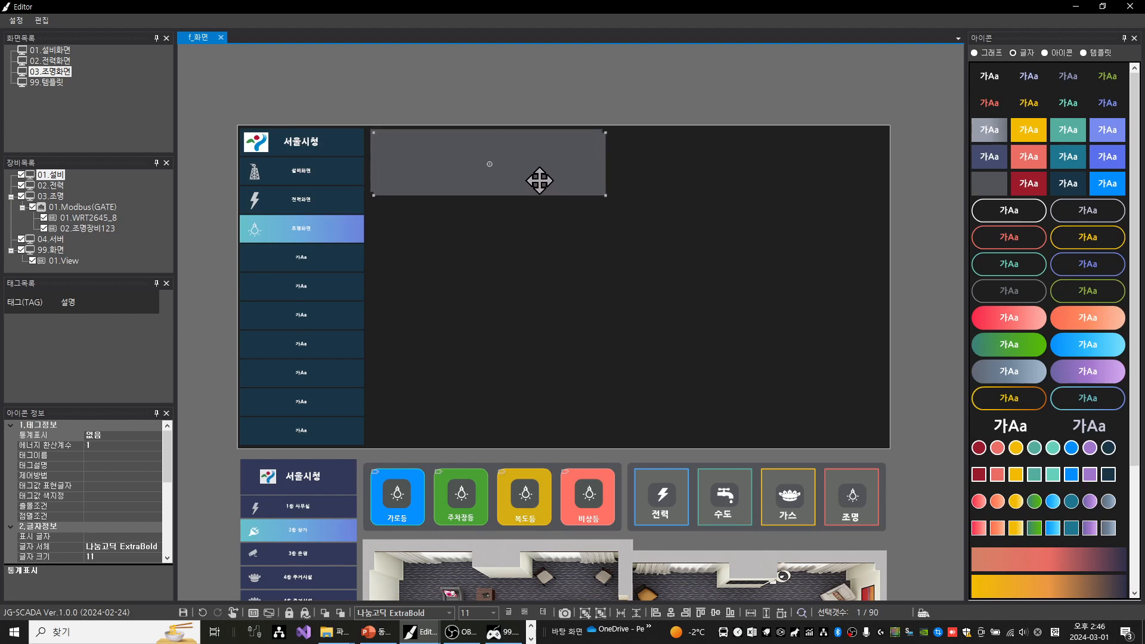
Duplicate the dark grey box beside the first one along the screen's upper edge and widen both boxes equally
left_click_drag(503, 171, 761, 169)
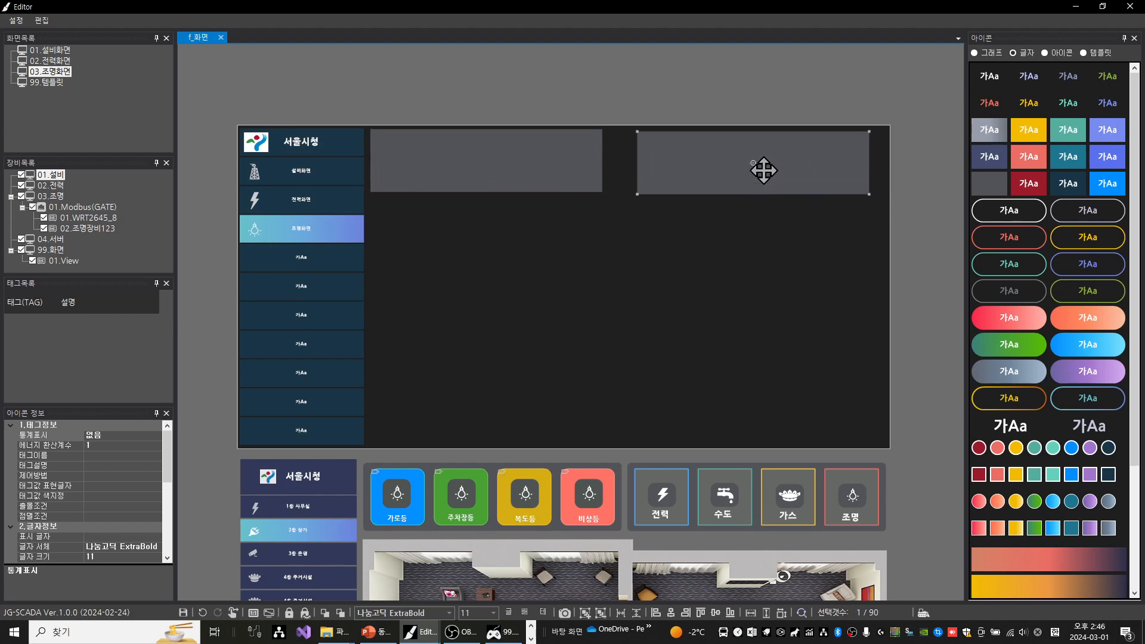
left_click_drag(801, 260, 519, 132)
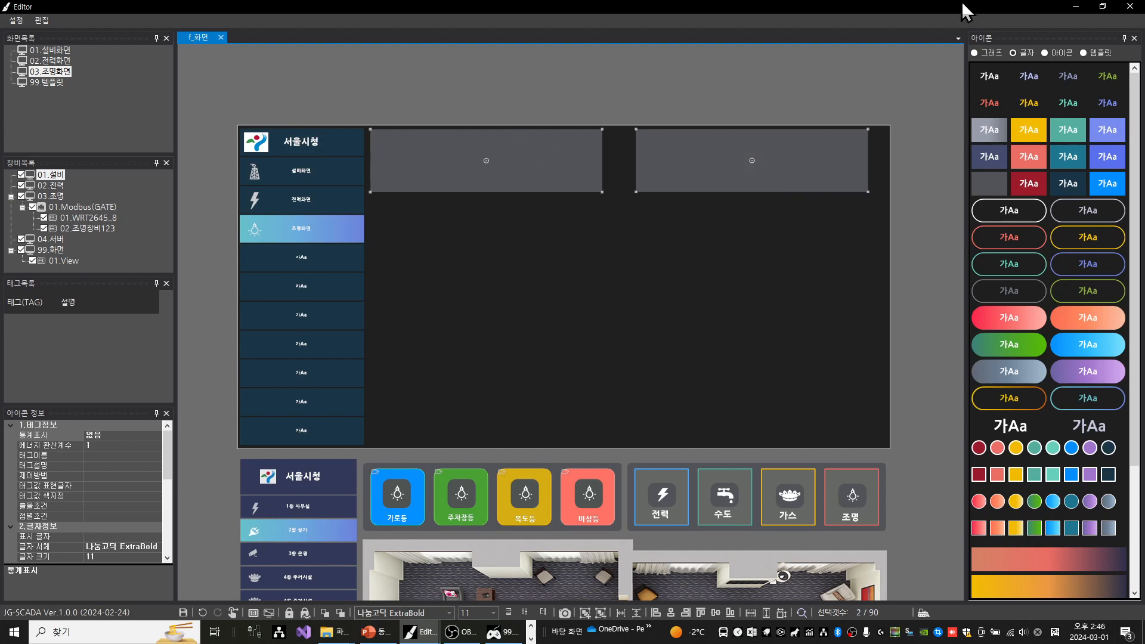
key("shift+Right")
key("shift+Right")
key("shift+Right")
key("shift+Right")
key("shift+Right")
key("shift+Right")
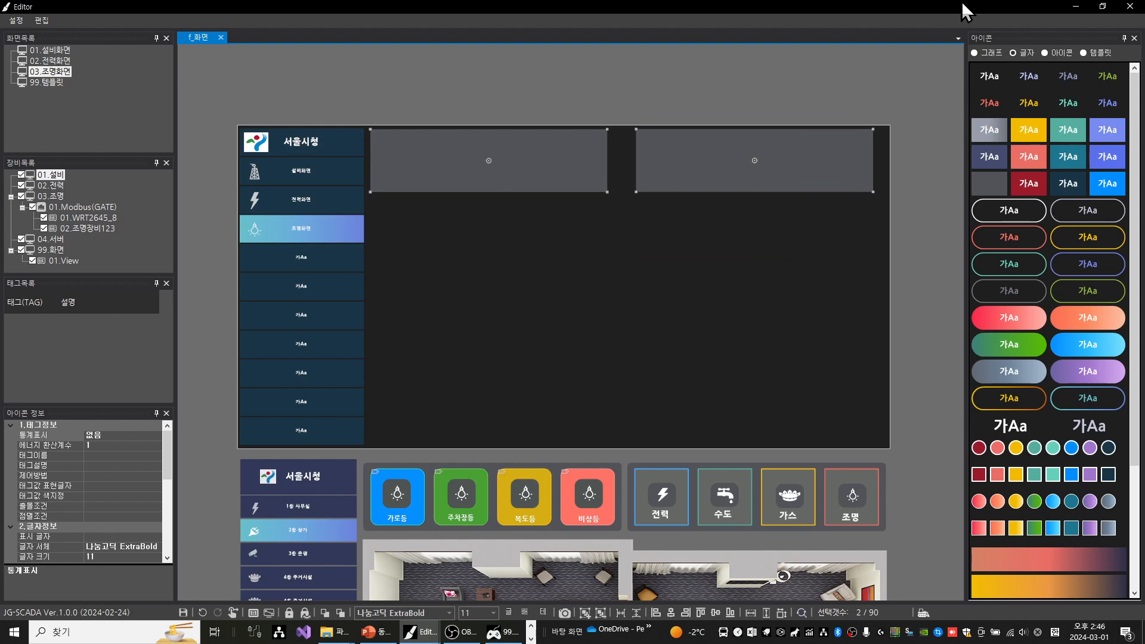
key("shift+Right")
key("shift+Right")
key("shift+Right")
key("shift+Right")
key("shift+Right")
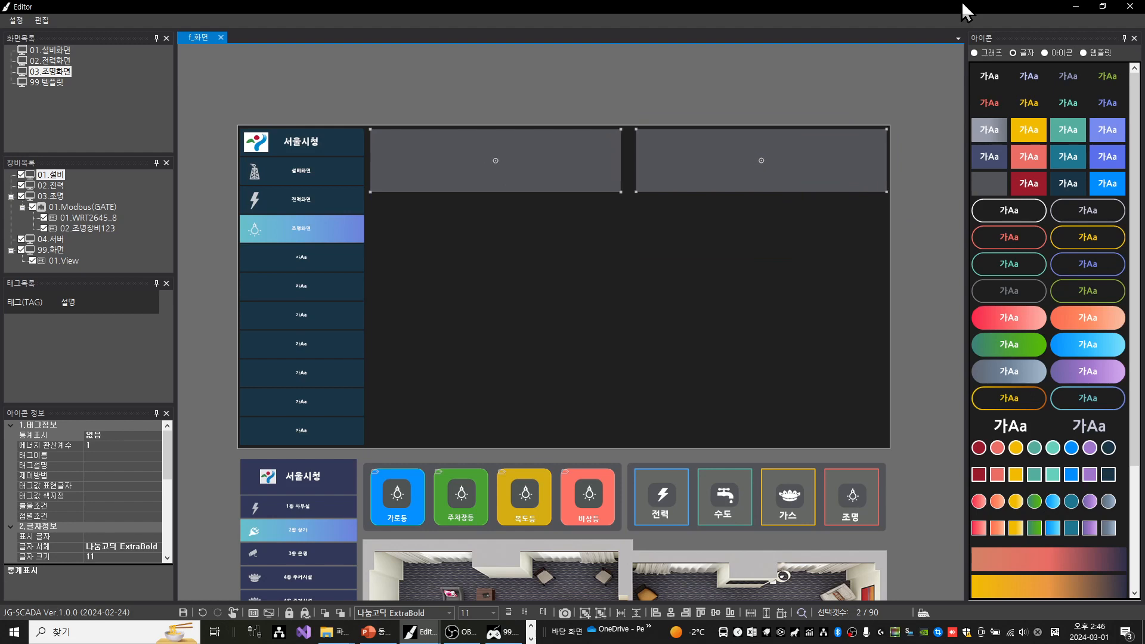
key("shift+Right")
key("shift+Right")
key("shift+Right")
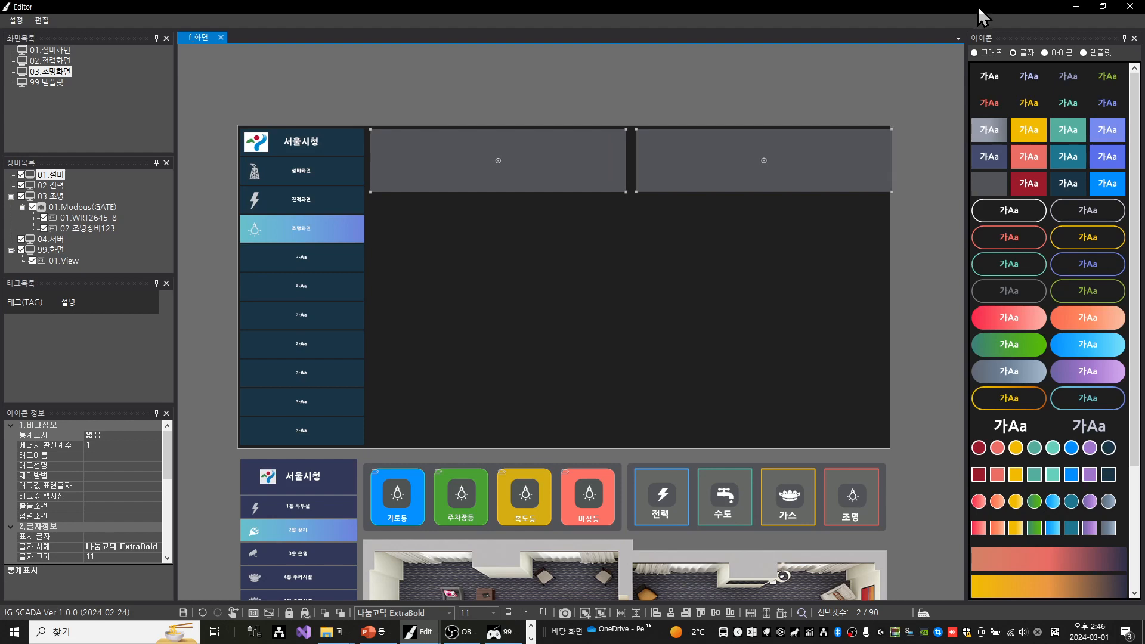
Move the second grey box closer to the first so it ends just inside the screen's outer edge
left_click(928, 207)
left_click(805, 174)
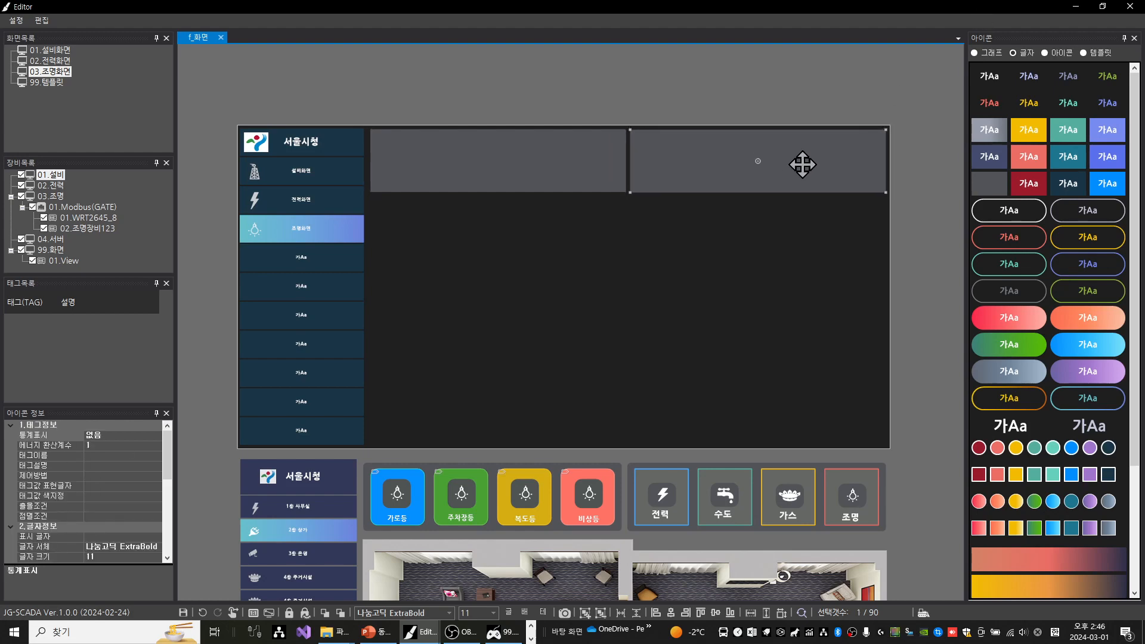
left_click(926, 214)
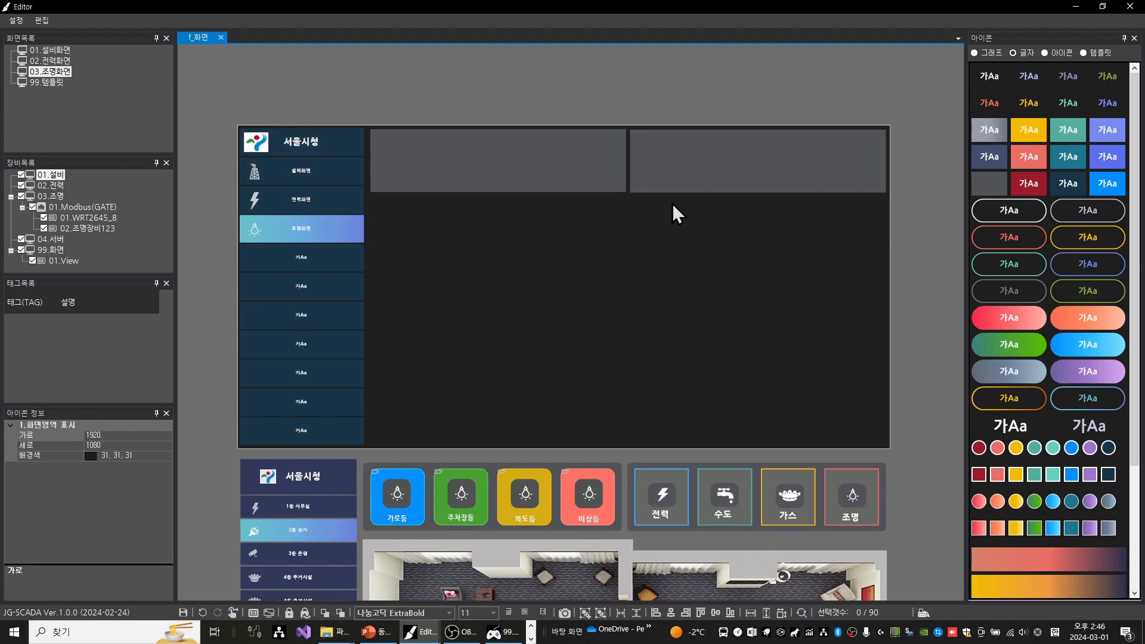
Extend the first grey box slightly toward the side menu
left_click(567, 178)
scroll(378, 155, "up", 1)
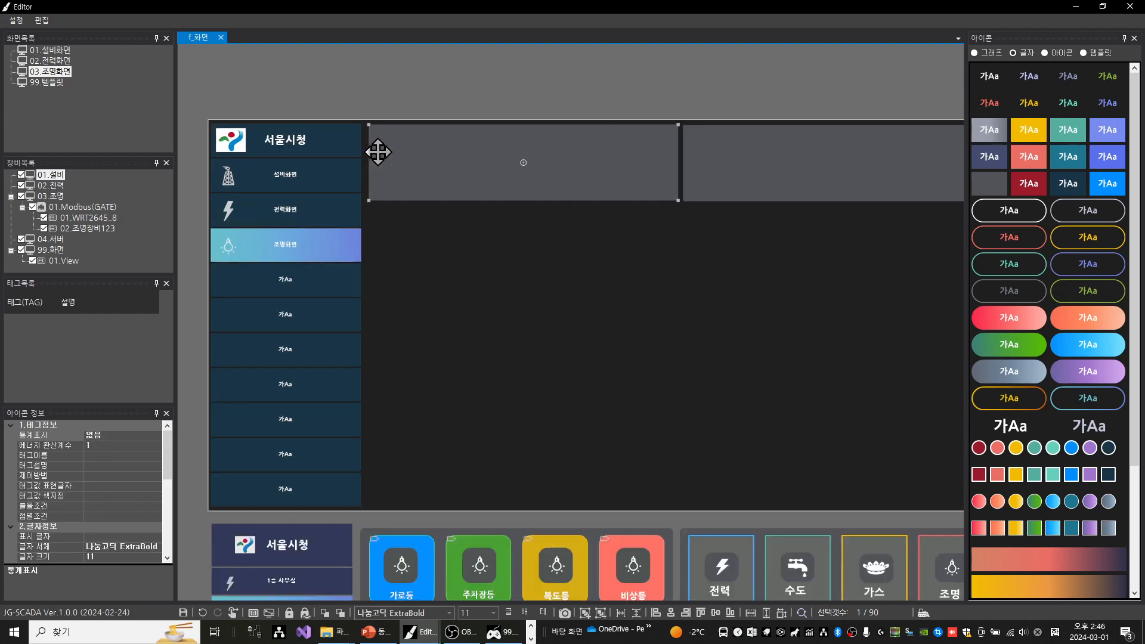
left_click_drag(368, 125, 364, 127)
scroll(799, 253, "down", 1)
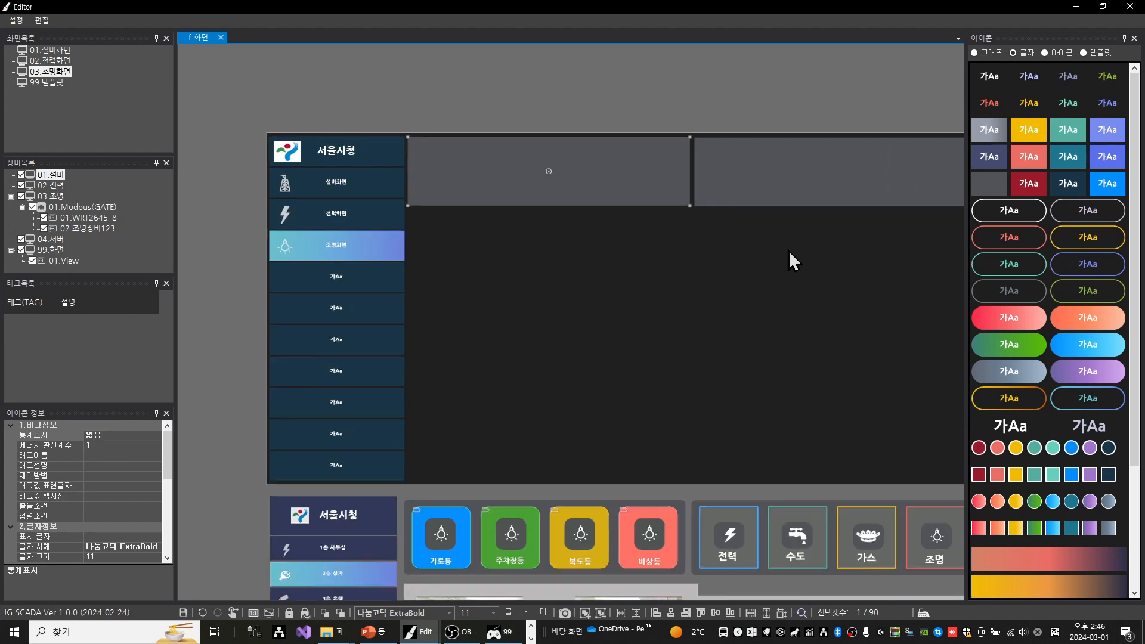
Align the upper edges of both grey boxes and nudge the pair slightly right and up
key("space")
left_click_drag(774, 267, 538, 148)
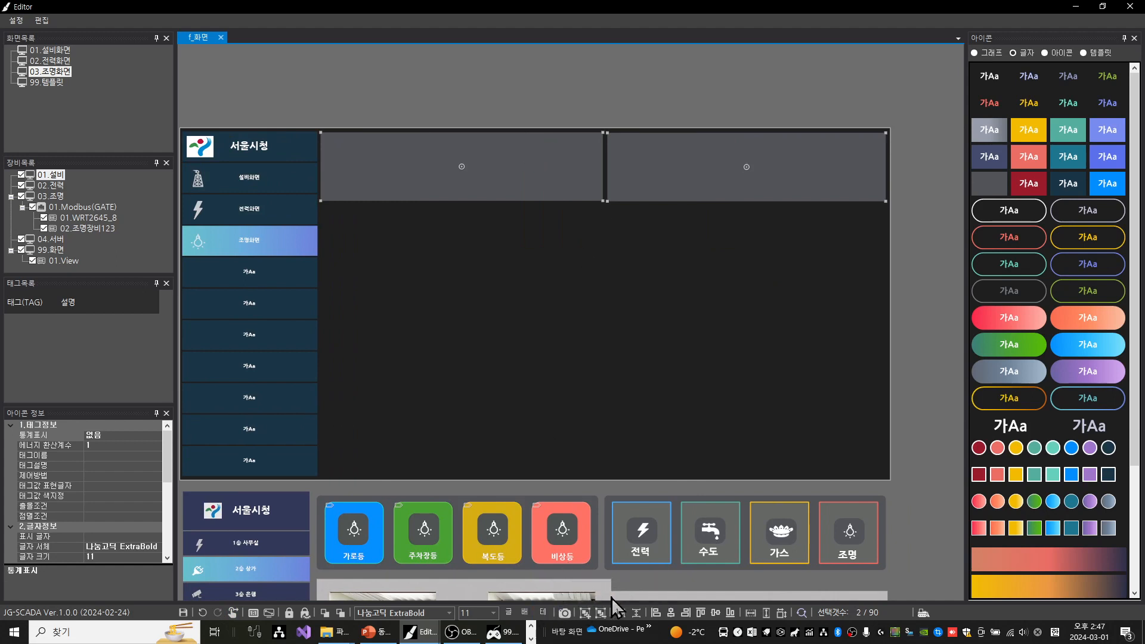
left_click(704, 613)
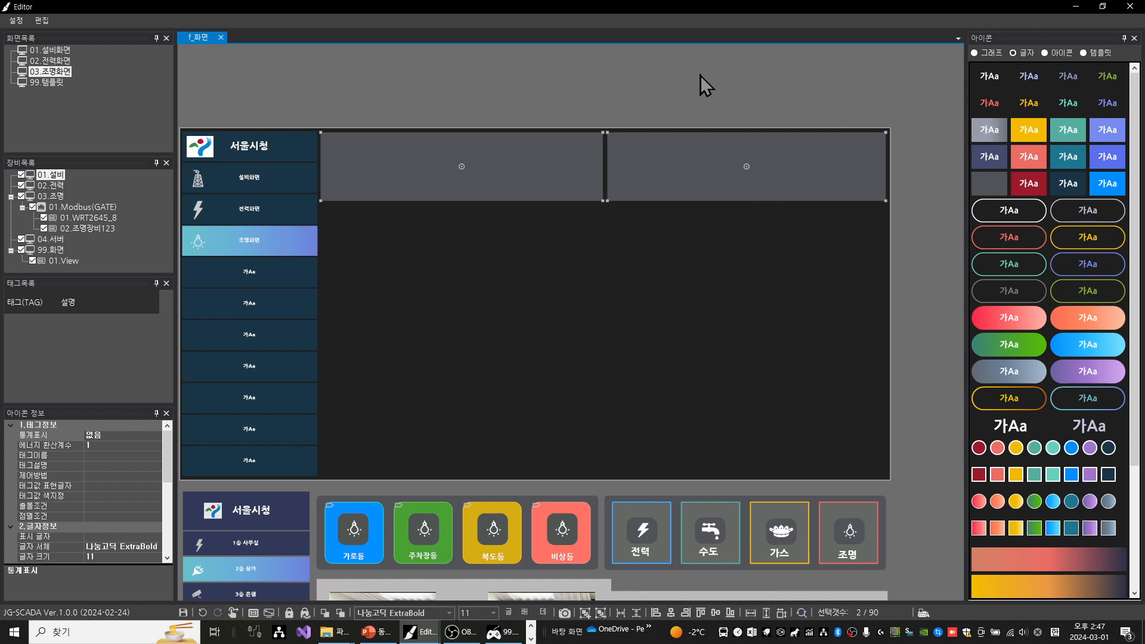
key("Right")
key("Right")
key("Left")
key("Up")
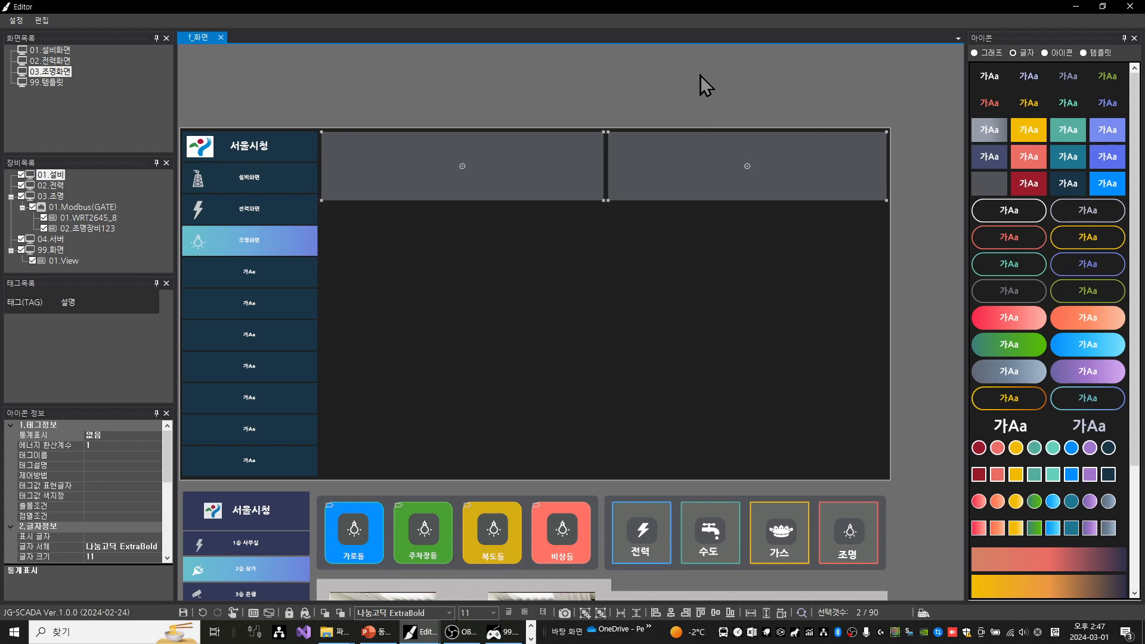
key("Up")
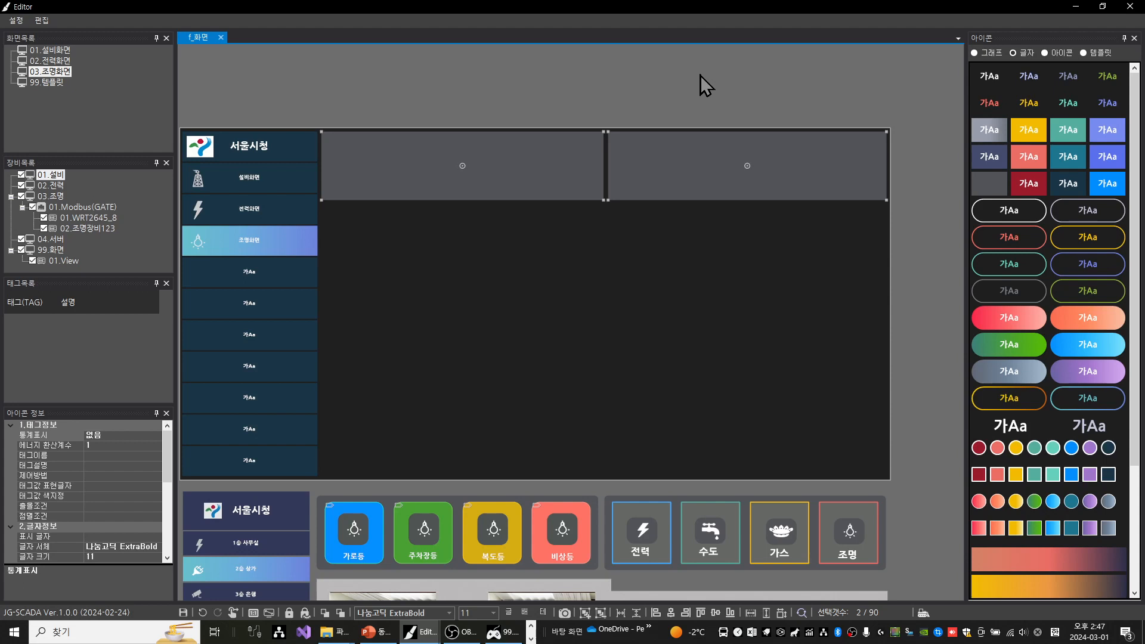
Nudge the second grey box slightly left toward the first one
left_click(681, 142)
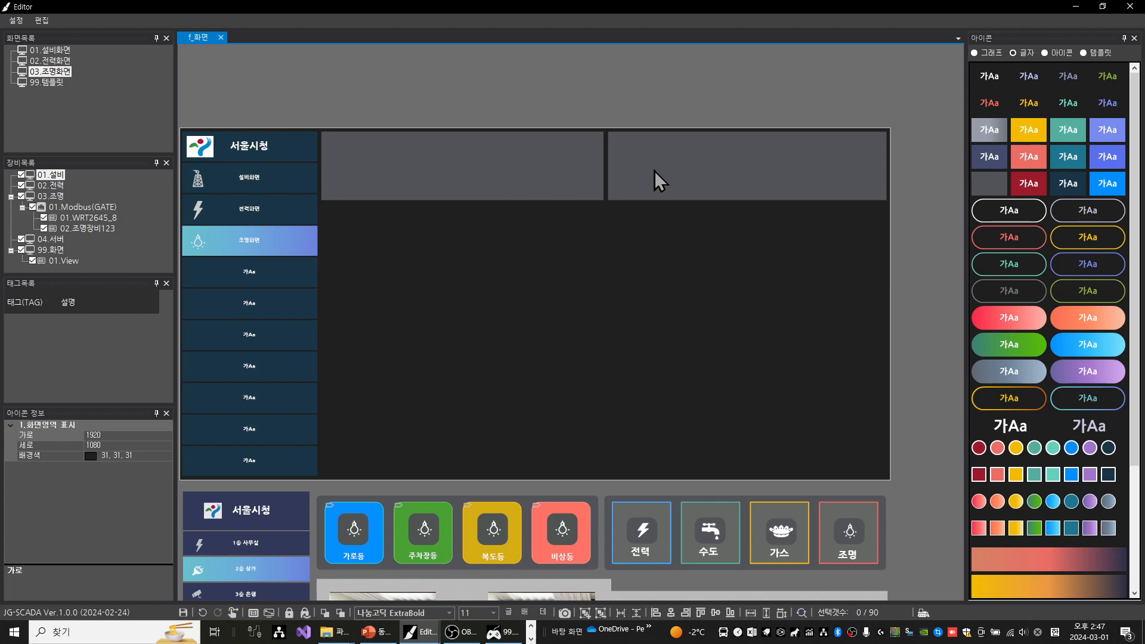
key("Left")
key("Left")
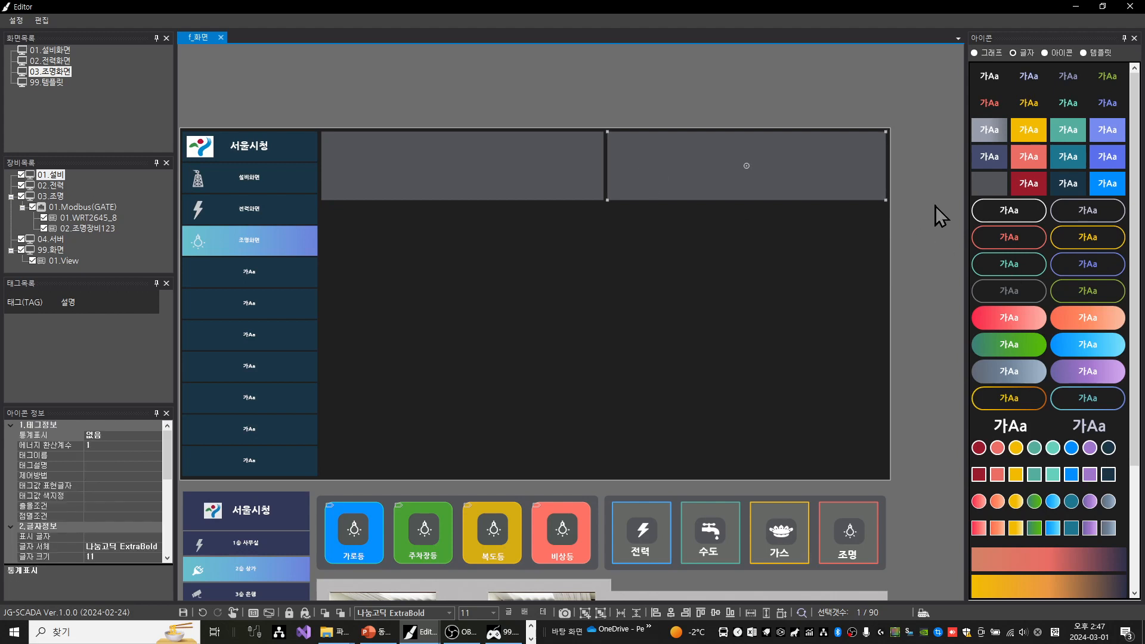
left_click(478, 415)
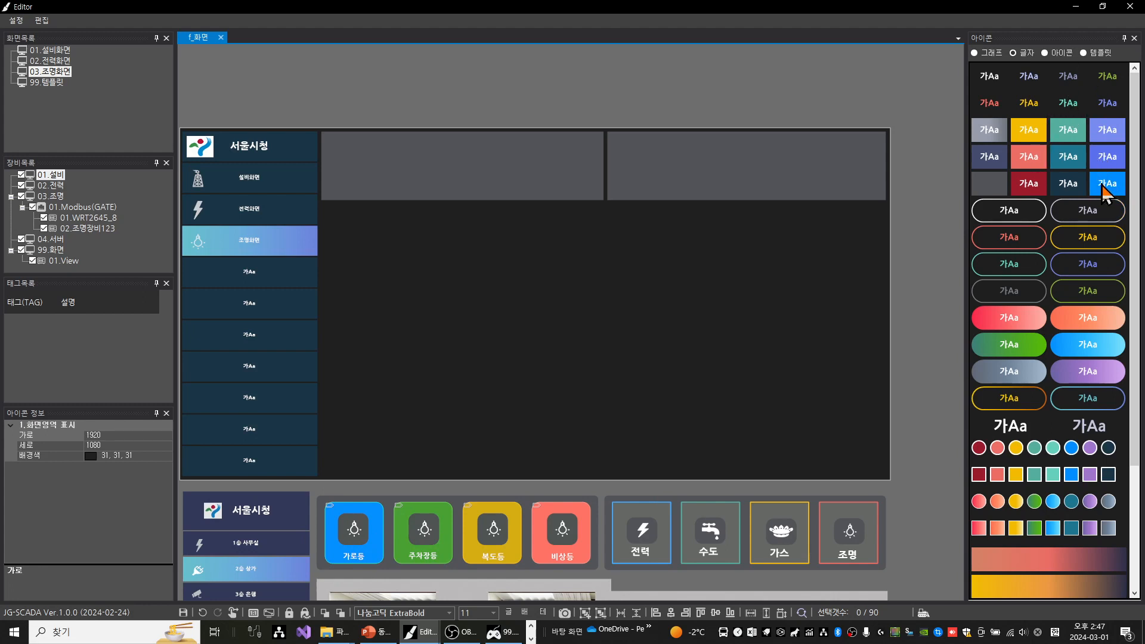
Add a bright blue box from the text shapes at the first grey panel's left end, enlarge it and nudge it up and left
left_click_drag(1103, 186, 394, 210)
left_click_drag(371, 173, 347, 159)
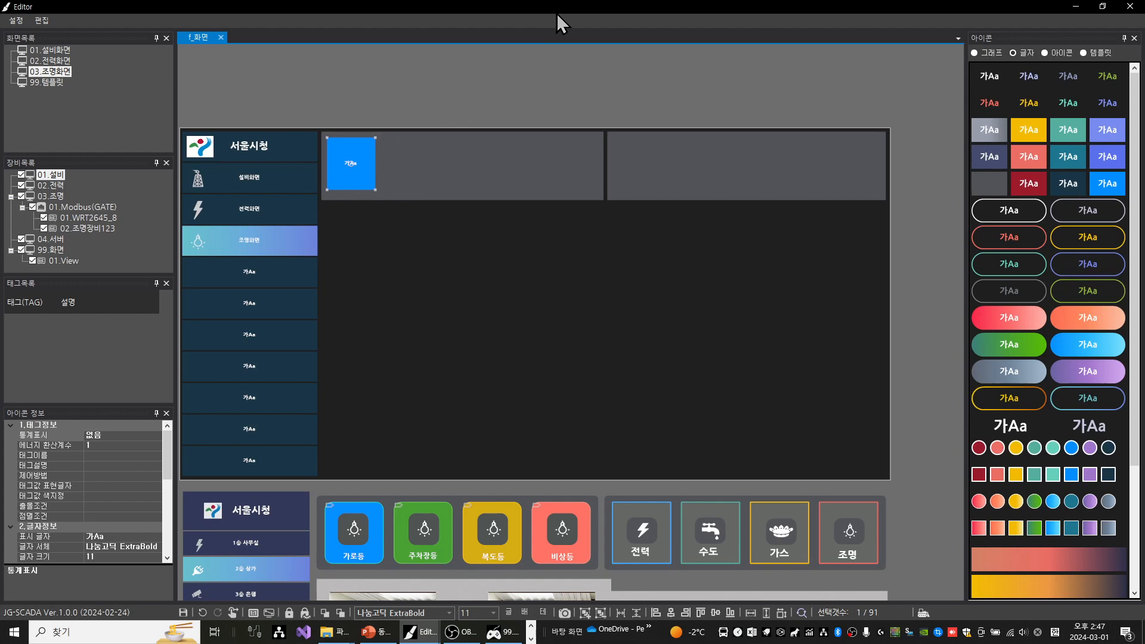
key("shift+Right")
key("shift+Right")
key("shift+Right")
key("shift+Down")
key("shift+Down")
key("Up")
key("Up")
key("Up")
key("Left")
key("Left")
key("Up")
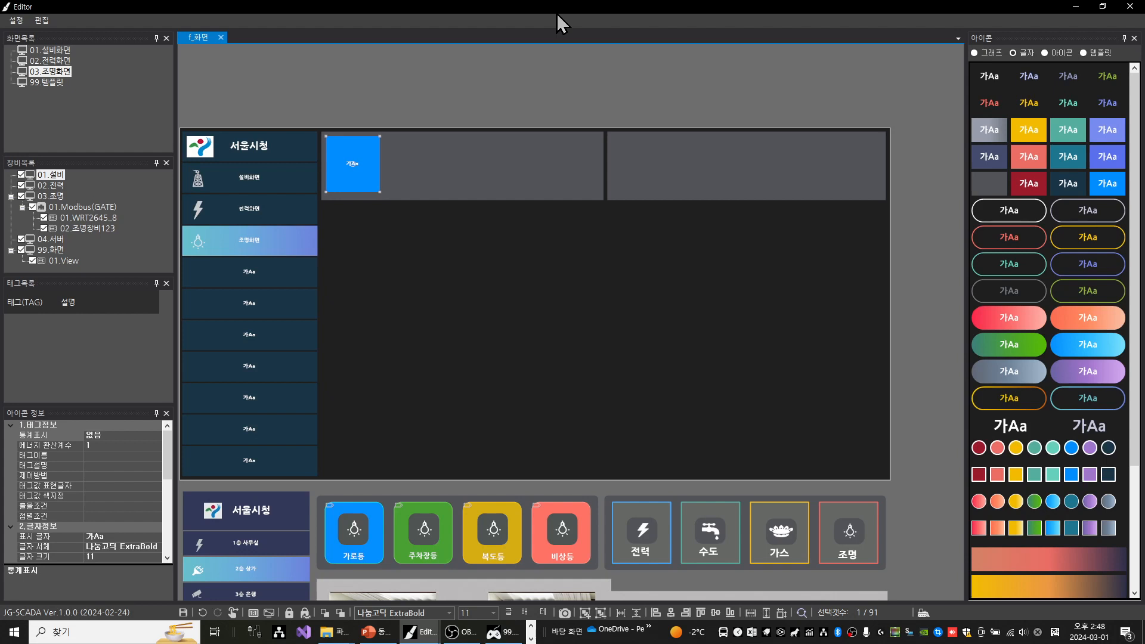
Enlarge the blue box to a near-square of about 154 by 155
key("shift+Down")
key("shift+Down")
key("shift+Up")
key("shift+Right")
key("shift+Left")
key("shift+Right")
key("shift+Right")
key("shift+Left")
key("shift+Right")
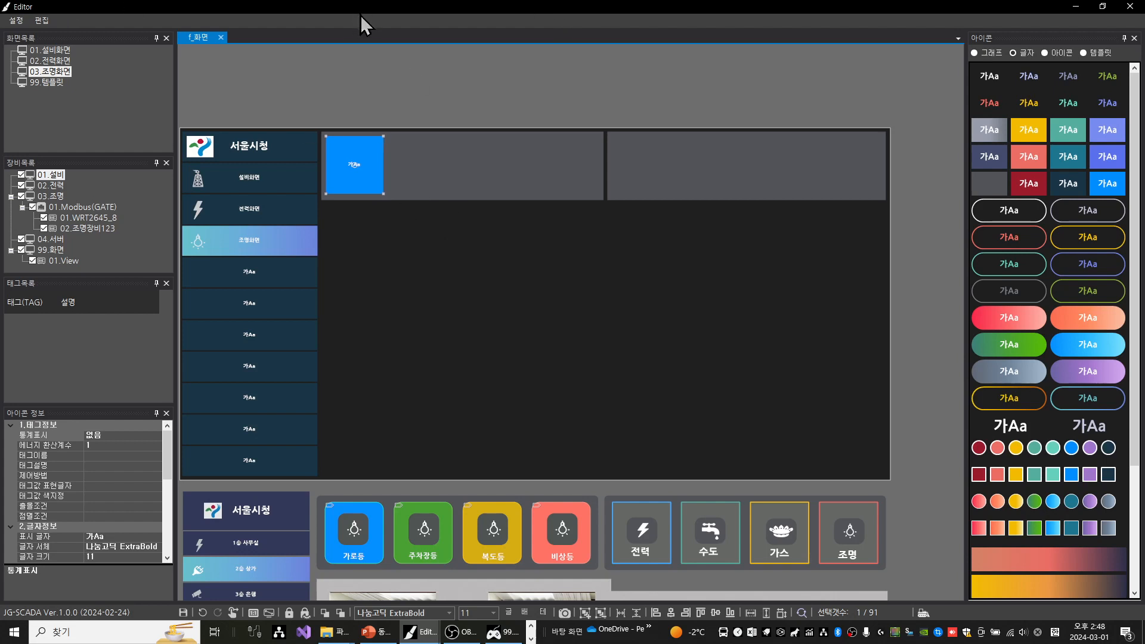
Clear the placeholder text 가Aa from the blue box
double_click(356, 162)
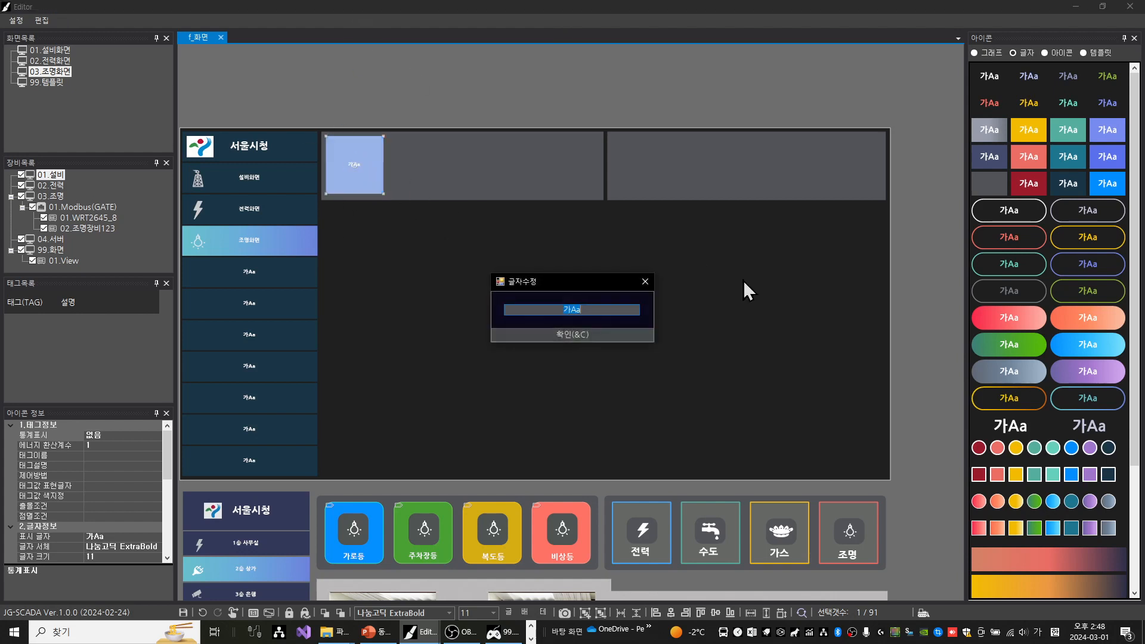
key("BackSpace")
key("Return")
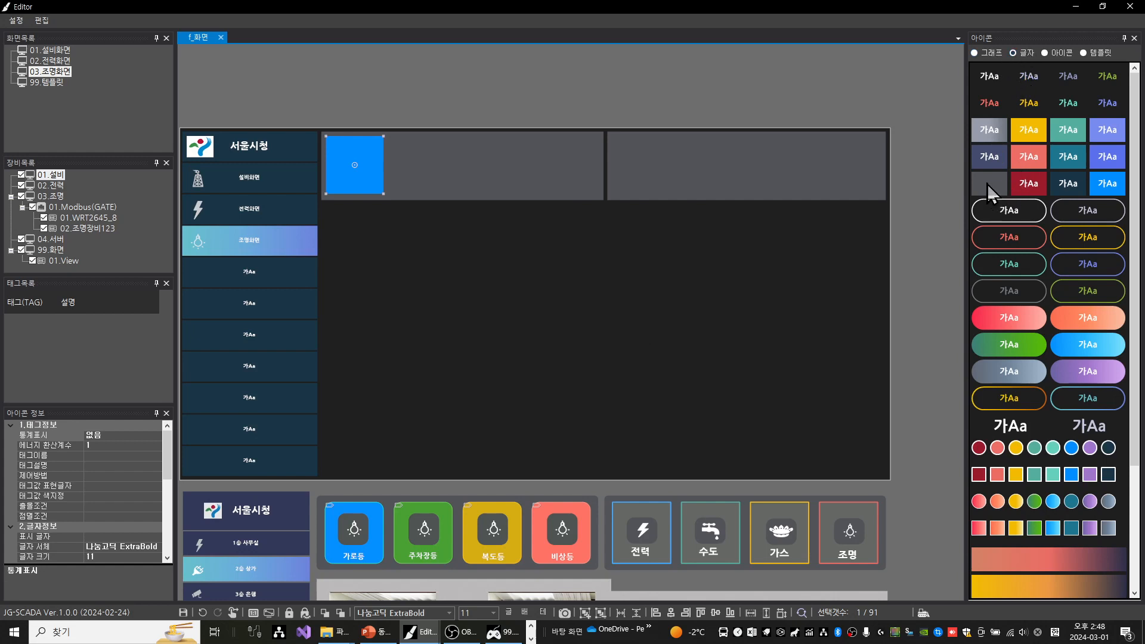
Add a small plain dark grey box from the text shapes onto the blue box and shift it to the upper part
left_click(982, 198)
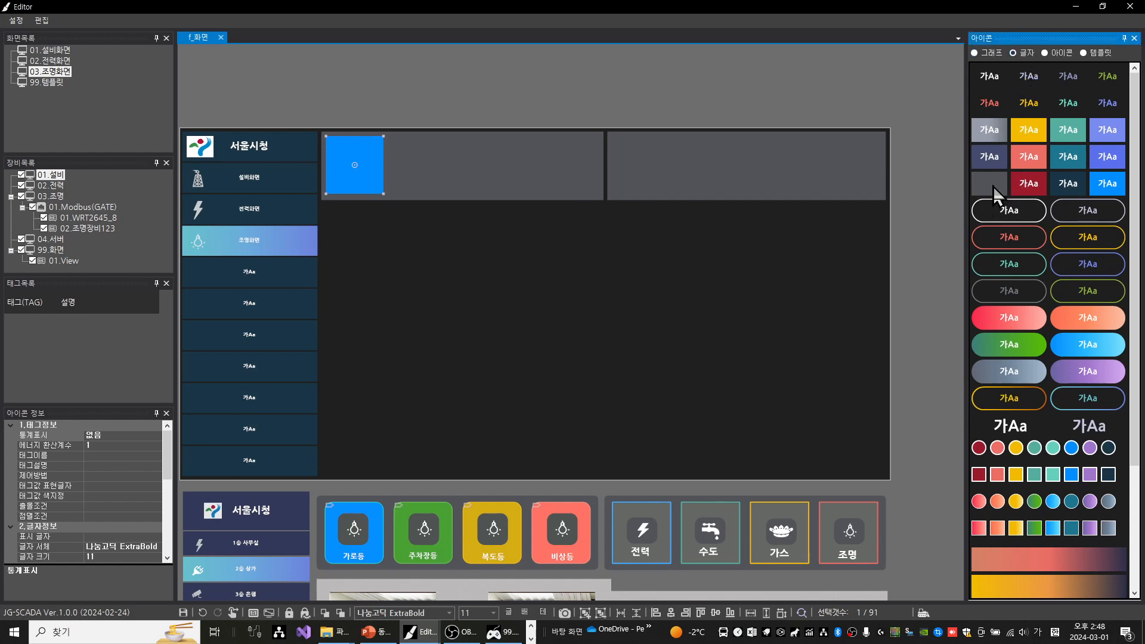
left_click_drag(993, 186, 352, 169)
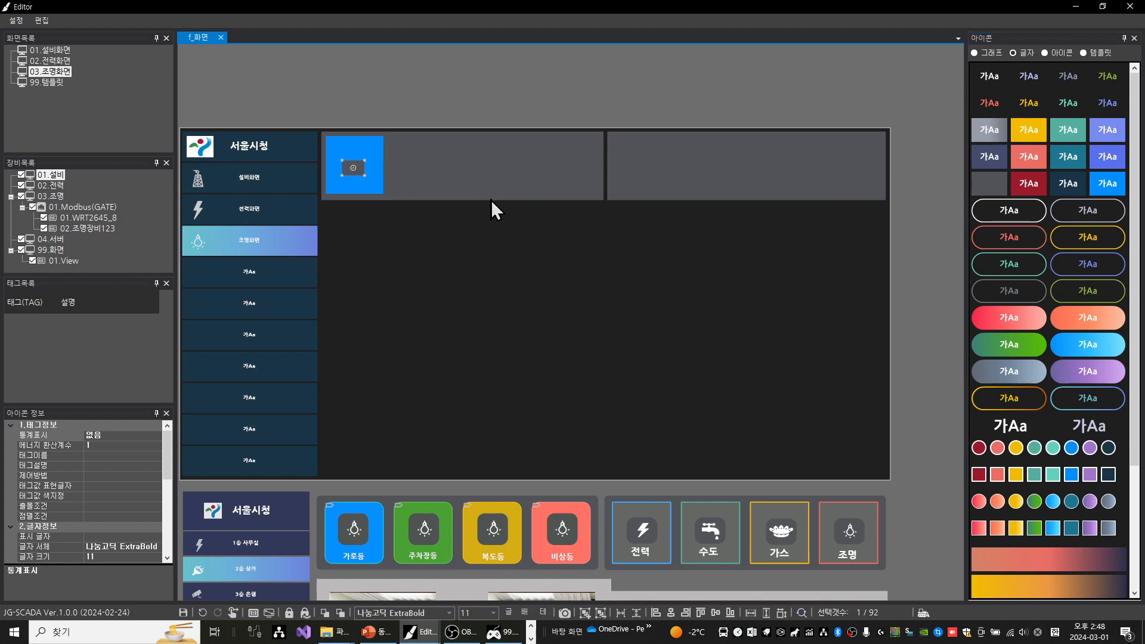
key("Up")
key("Up")
key("Up")
key("Up")
key("Up")
key("Up")
key("Up")
key("Up")
key("Up")
key("Up")
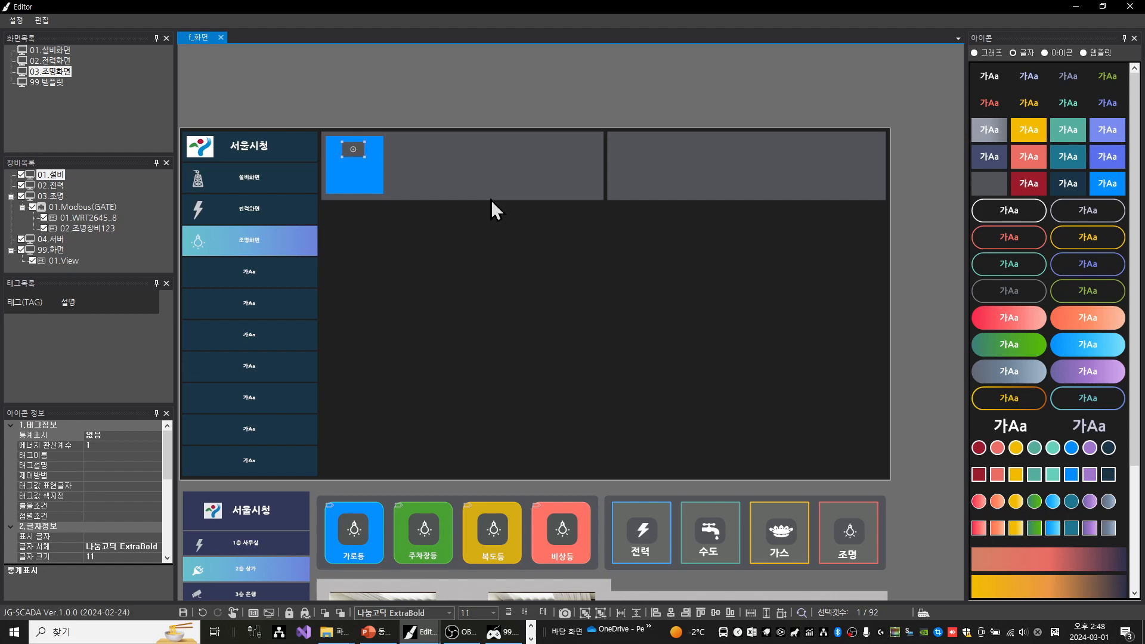
Enlarge the small grey box to about 85 by 80 and centre it horizontally in the blue box's upper part
key("Left")
key("Left")
key("Left")
key("Left")
key("Right")
key("Right")
key("Right")
key("Right")
key("shift+Down")
key("shift+Down")
key("shift+Down")
key("shift+Down")
key("shift+Down")
key("shift+Down")
key("shift+Down")
key("shift+Down")
key("shift+Right")
key("shift+Right")
key("shift+Right")
key("shift+Right")
key("shift+Right")
key("Left")
key("Down")
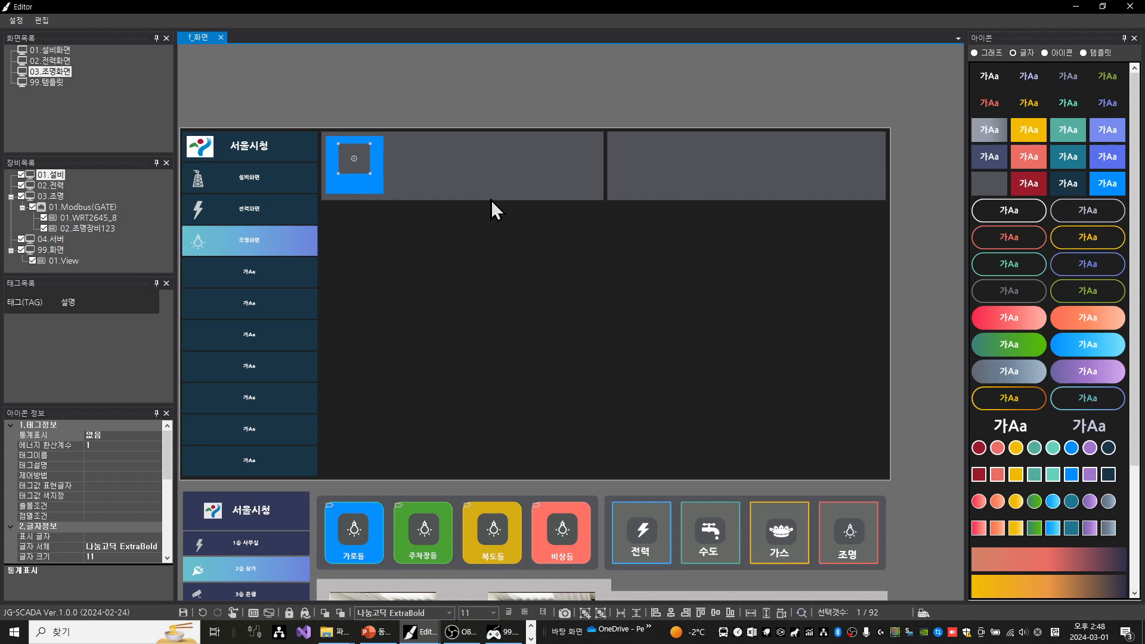
key("Down")
Set the blue box's corner radius (모서리 반경) to 20
left_click(375, 152)
scroll(148, 475, "down", 10)
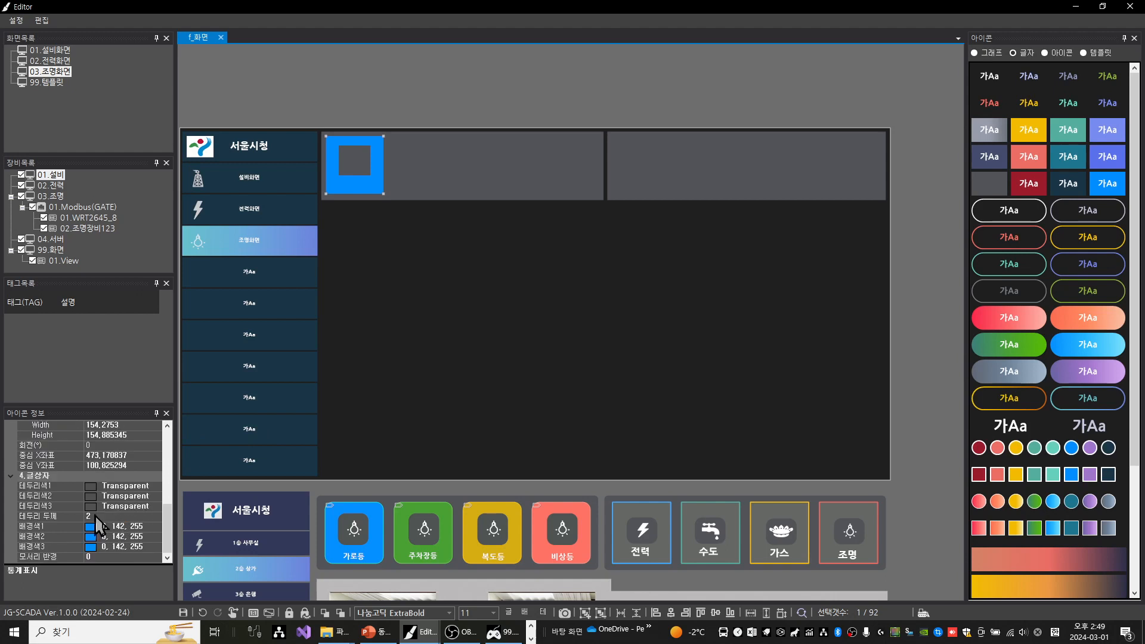
left_click(91, 556)
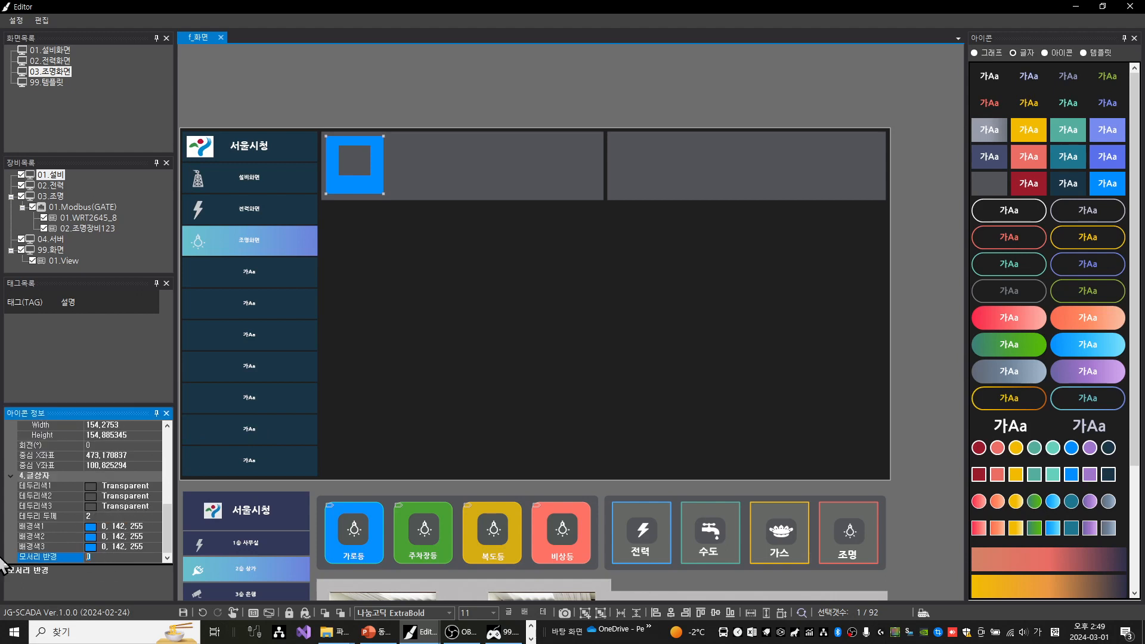
type("20")
left_click(377, 115)
Set the inner grey box's corner radius (모서리 반경) to 15
left_click(349, 161)
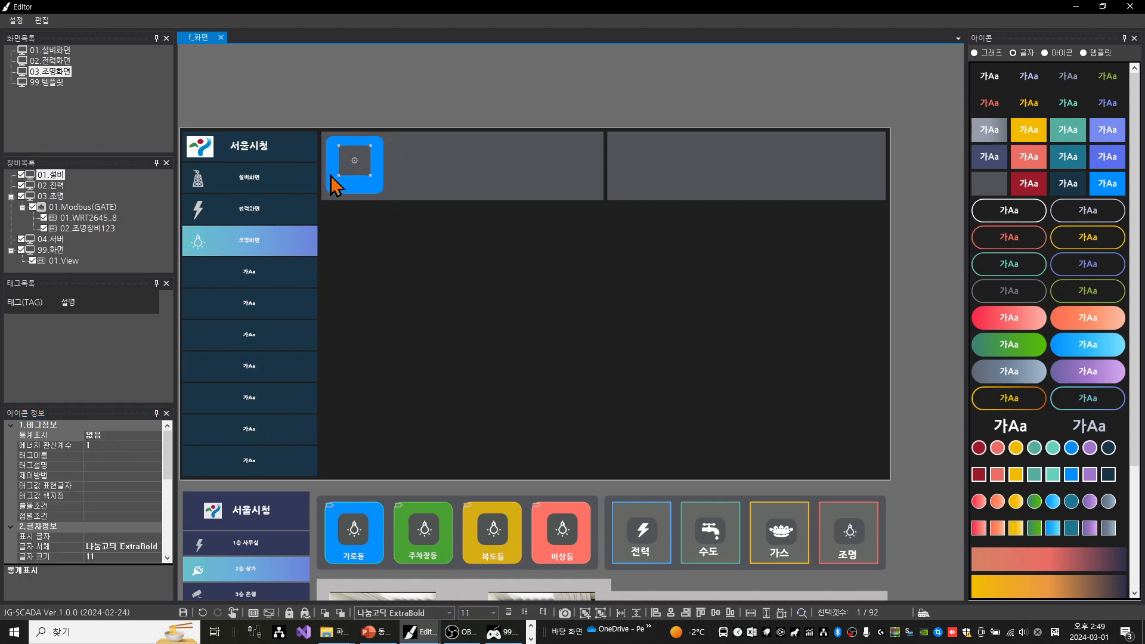
left_click(100, 556)
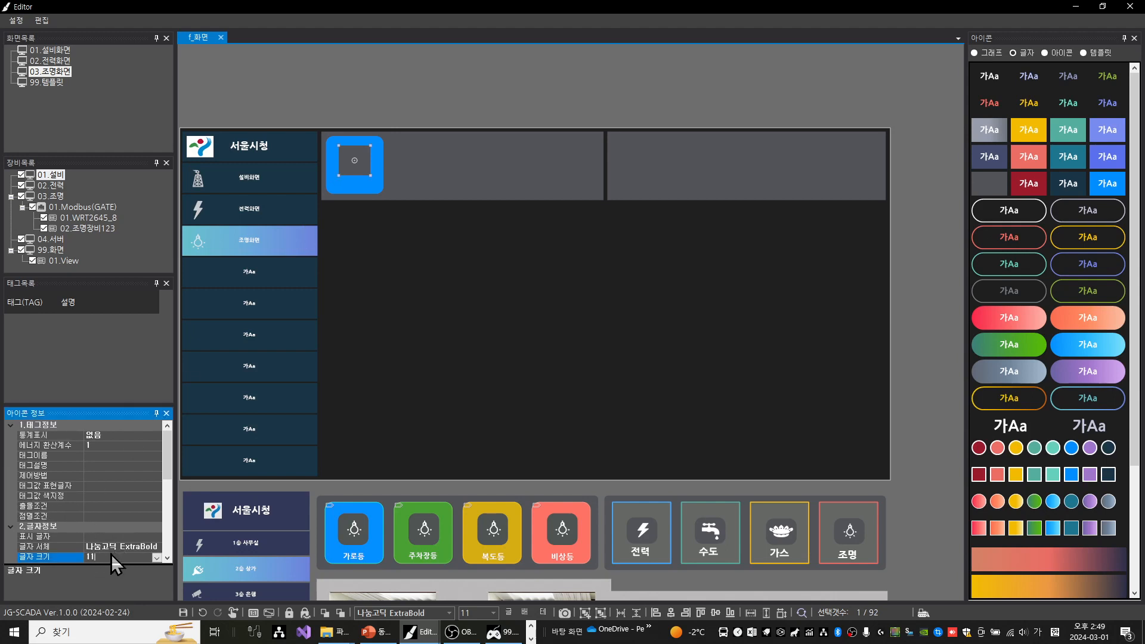
left_click_drag(168, 465, 133, 566)
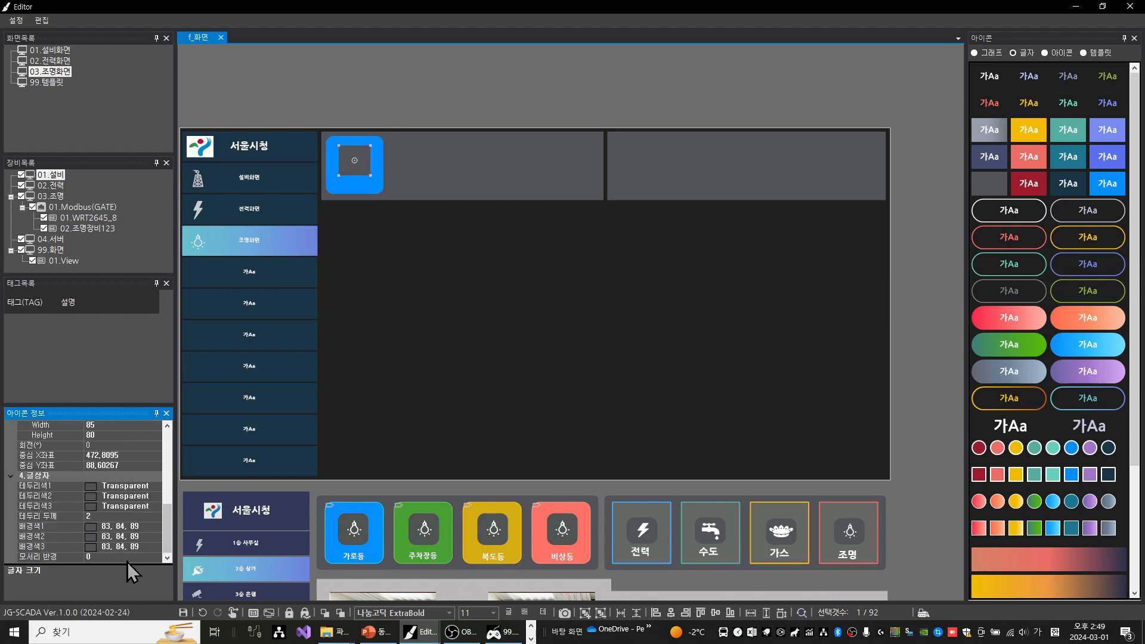
left_click(102, 553)
left_click(100, 554)
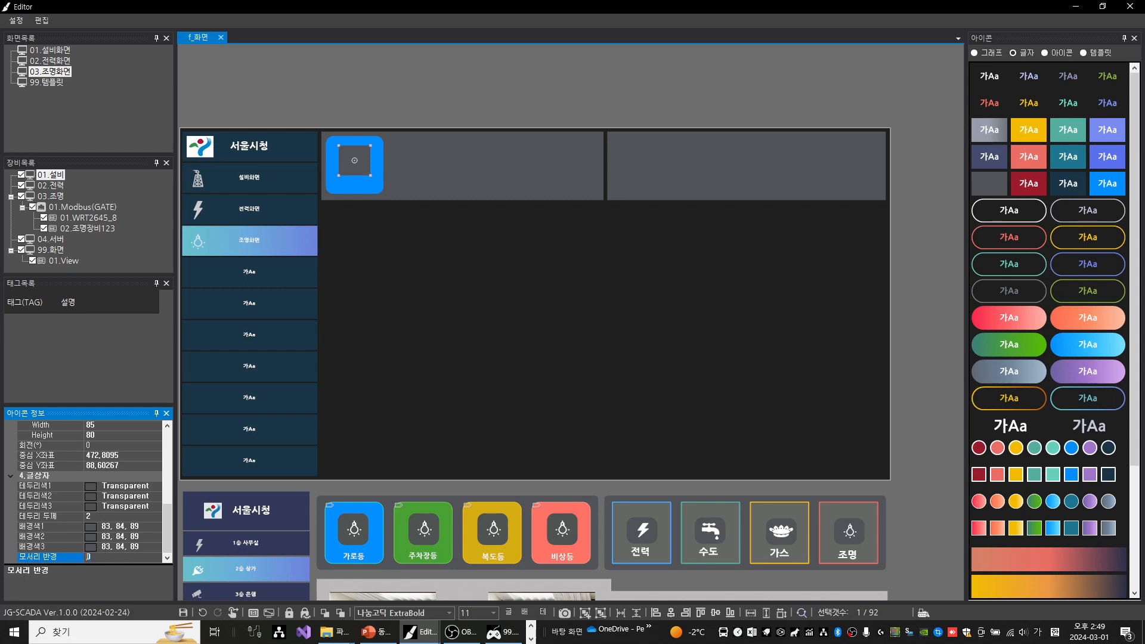
type("15")
left_click(408, 93)
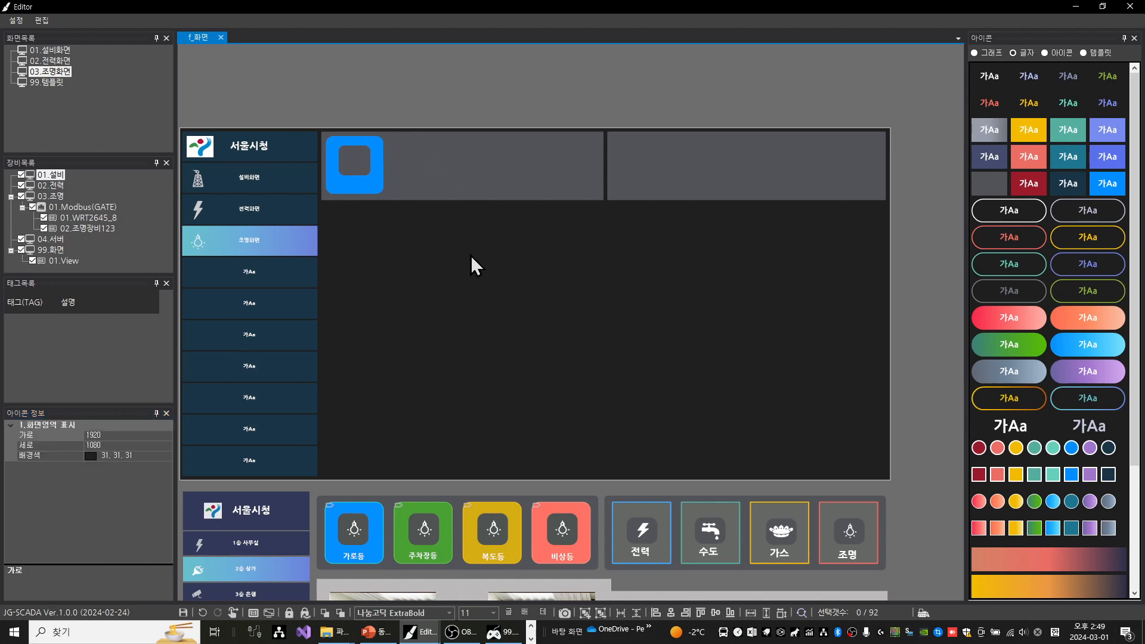
Add the light bulb icon from the icon library onto the inner grey box and nudge it to the box's centre
left_click(1063, 56)
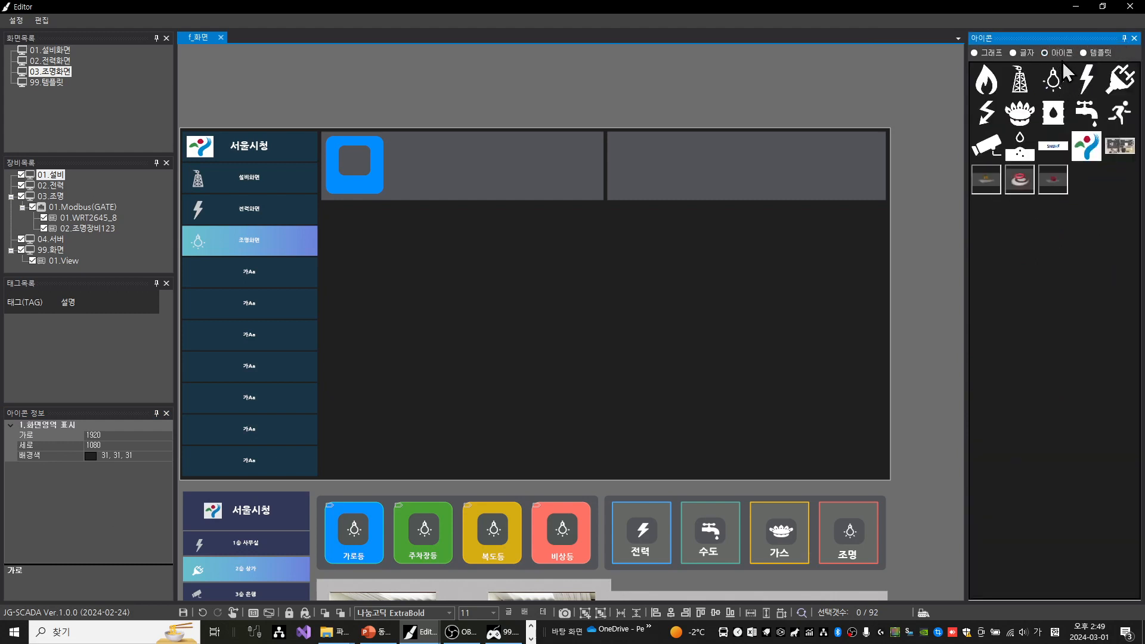
left_click_drag(1053, 79, 353, 162)
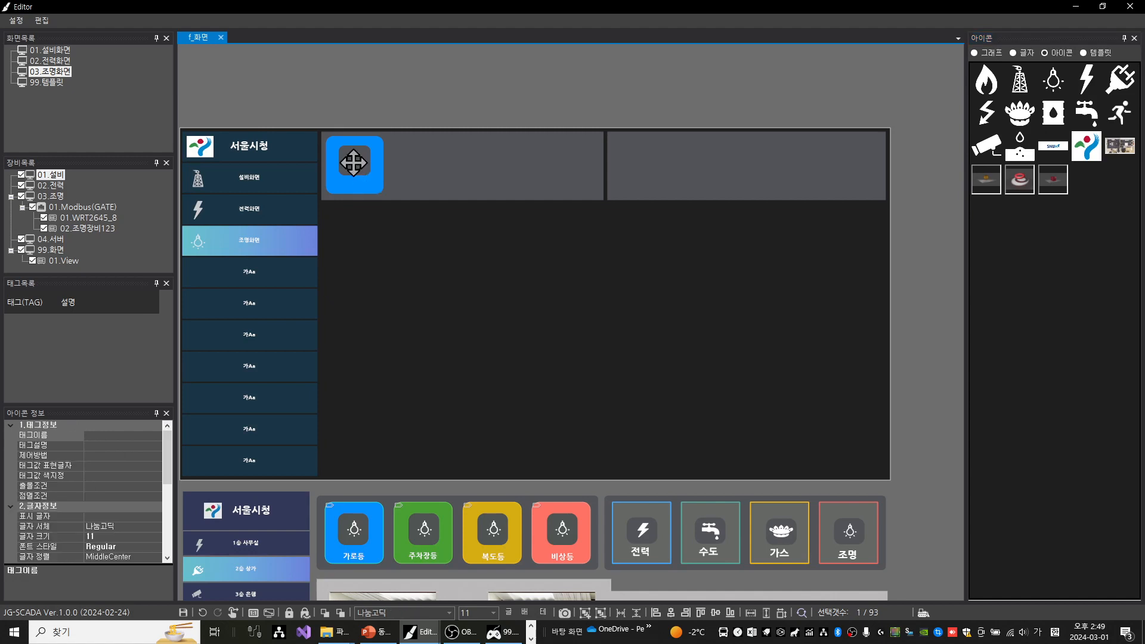
key("Up")
key("Up")
key("Up")
key("Up")
key("Up")
key("Up")
key("Left")
key("Left")
key("Down")
key("Down")
key("Down")
key("Right")
key("Right")
key("Right")
key("Left")
key("Left")
key("Left")
key("Up")
key("Up")
key("Up")
key("Down")
key("Down")
key("Right")
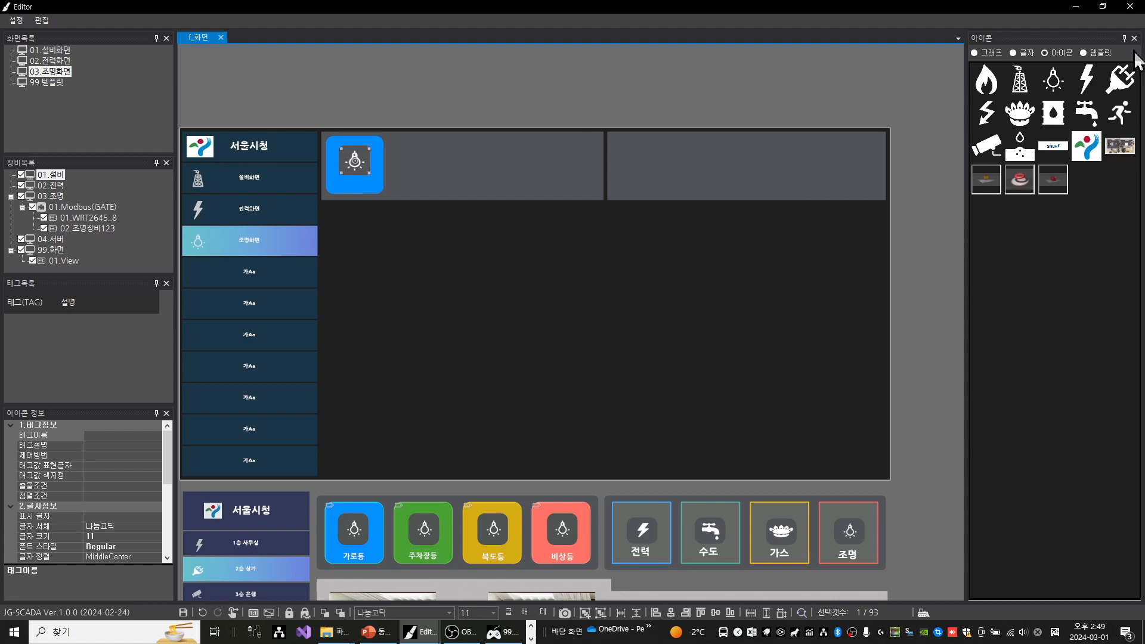
Add a plain white text label from the text library in the blue box's lower part and change its text to 가로등
left_click(1026, 54)
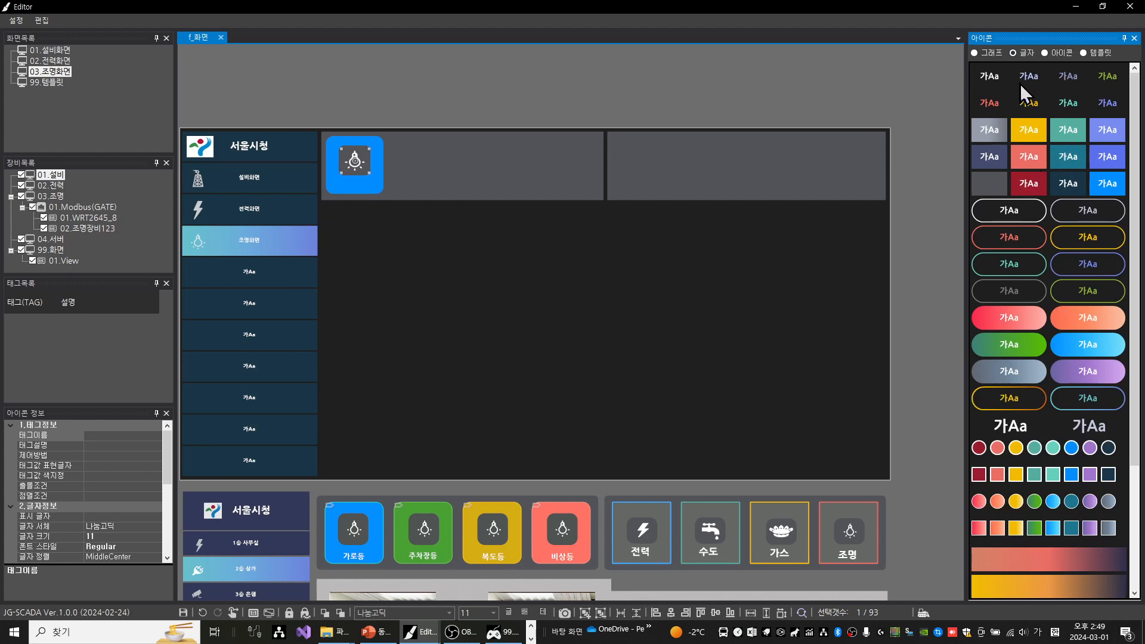
left_click_drag(992, 75, 350, 185)
key("Right")
key("Right")
key("Right")
key("Right")
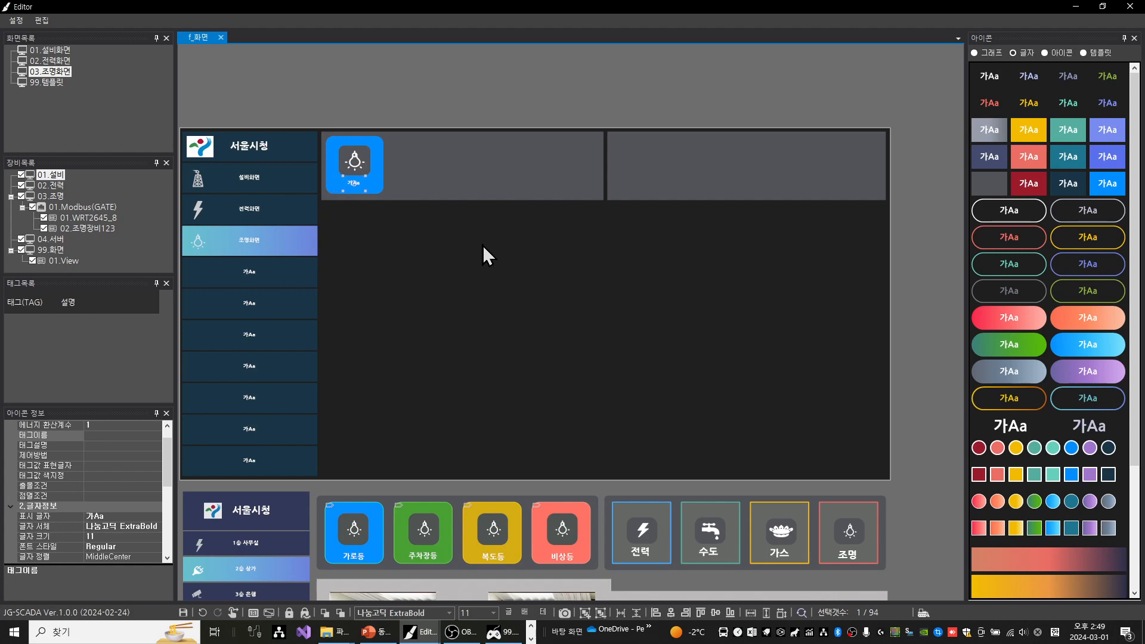
double_click(351, 189)
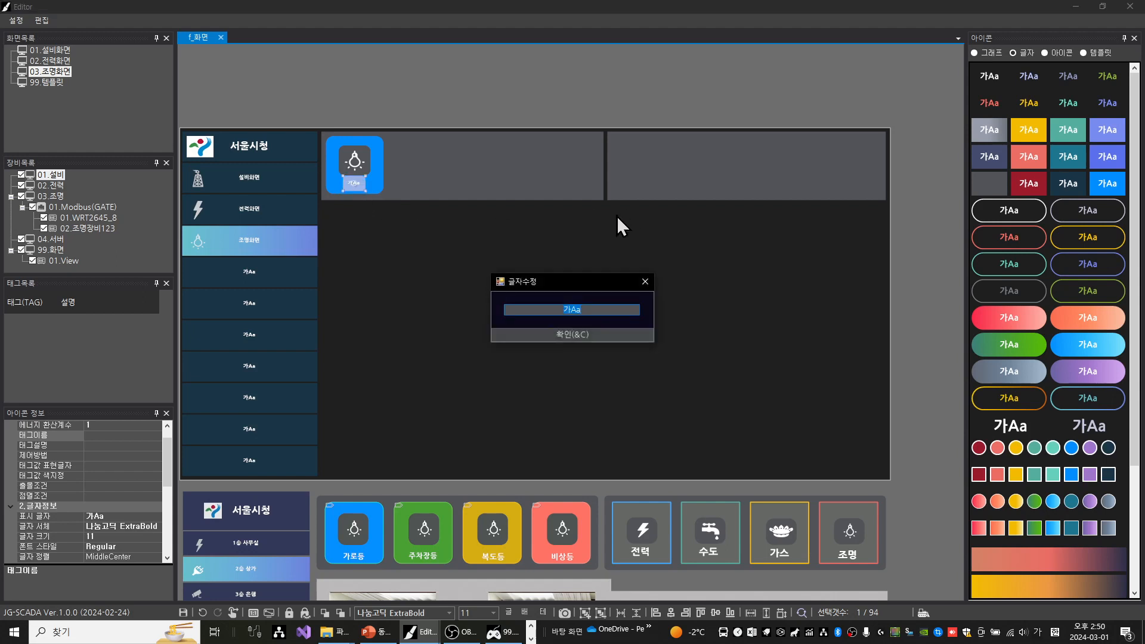
type("가로등")
key("Return")
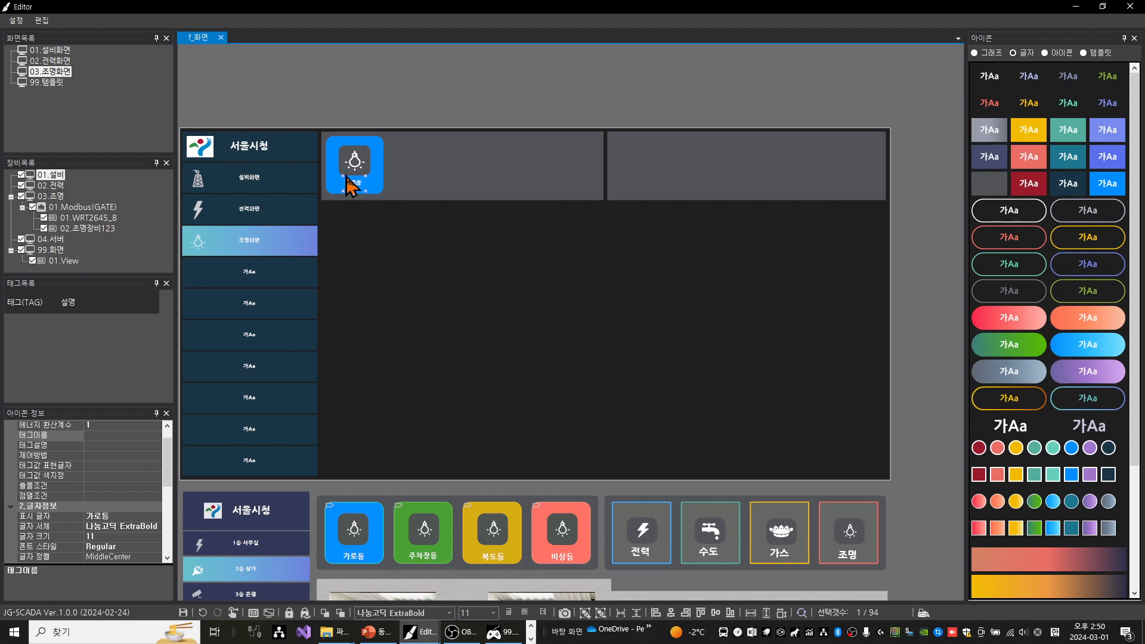
Set the 가로등 label's font size to 15, widen it to fit on one line and nudge it to the centre below the grey box
left_click(491, 611)
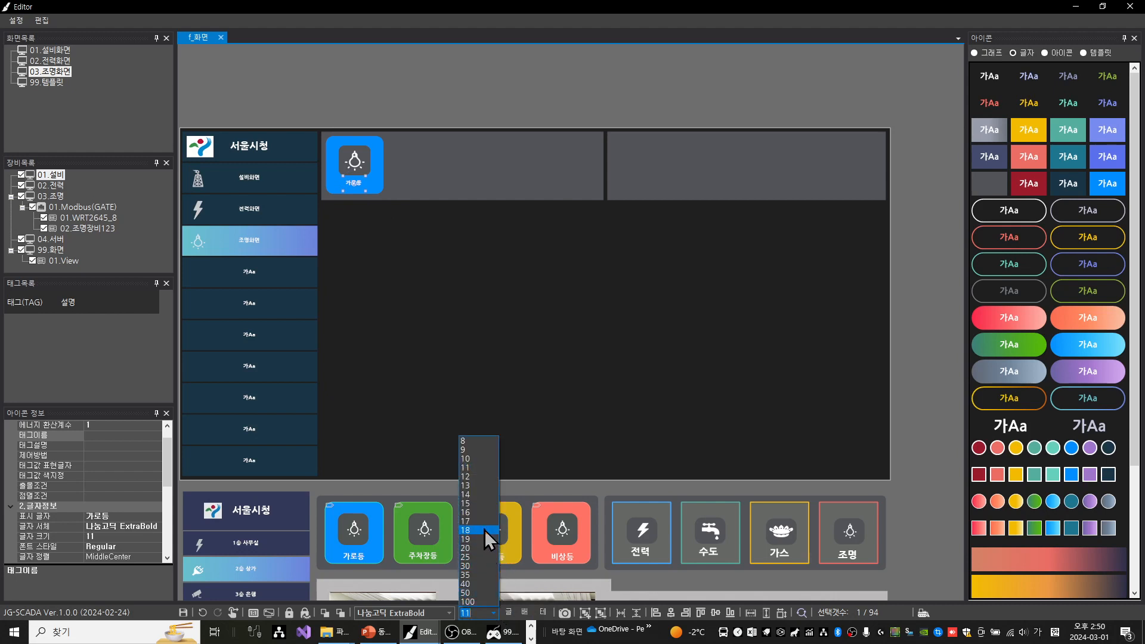
left_click(482, 502)
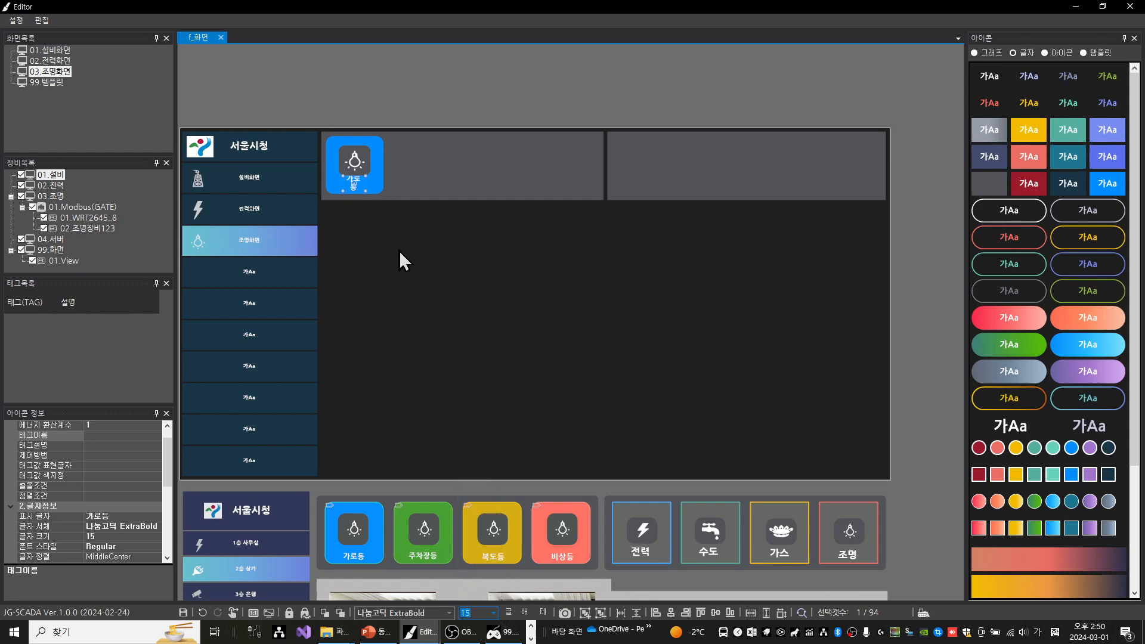
left_click(356, 185)
key("shift+Right")
key("shift+Right")
key("shift+Right")
key("shift+Right")
key("shift+Right")
key("shift+Right")
key("shift+Up")
key("Down")
key("Left")
key("Left")
key("Right")
key("Down")
key("Left")
key("Left")
left_click(472, 129)
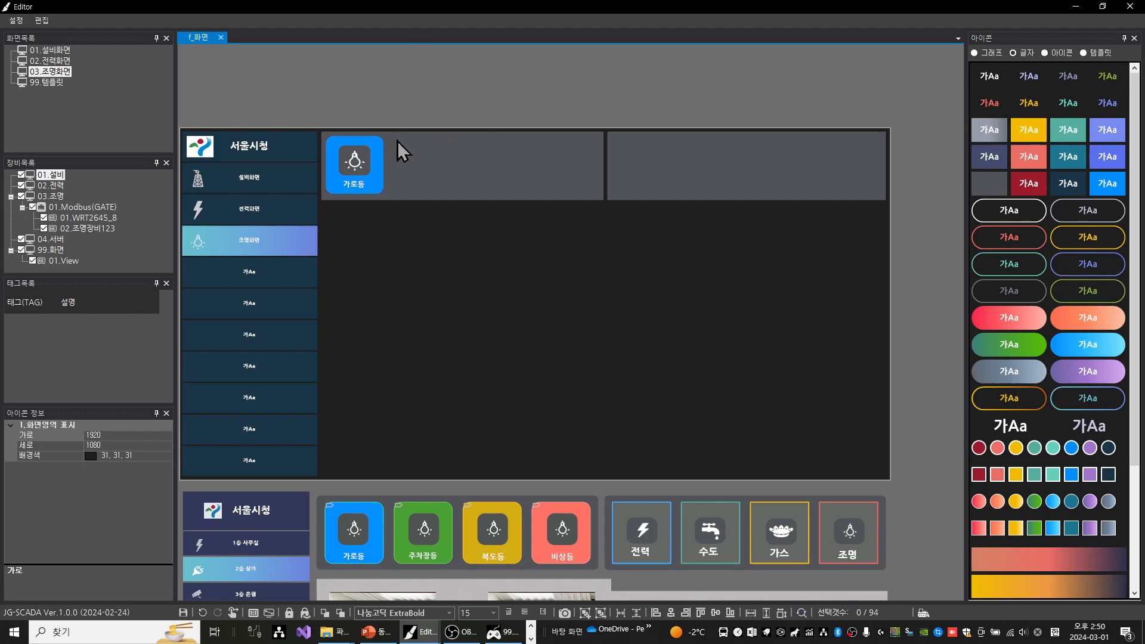
Give the blue box a fully opaque cyan border (0, 255, 255)
left_click(379, 153)
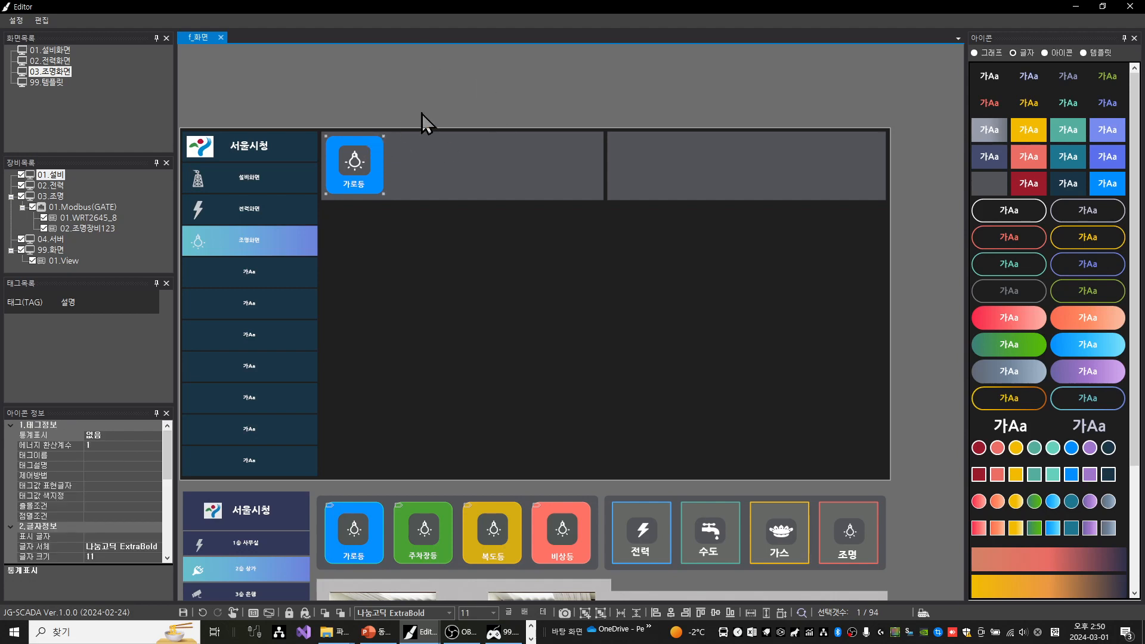
left_click(543, 614)
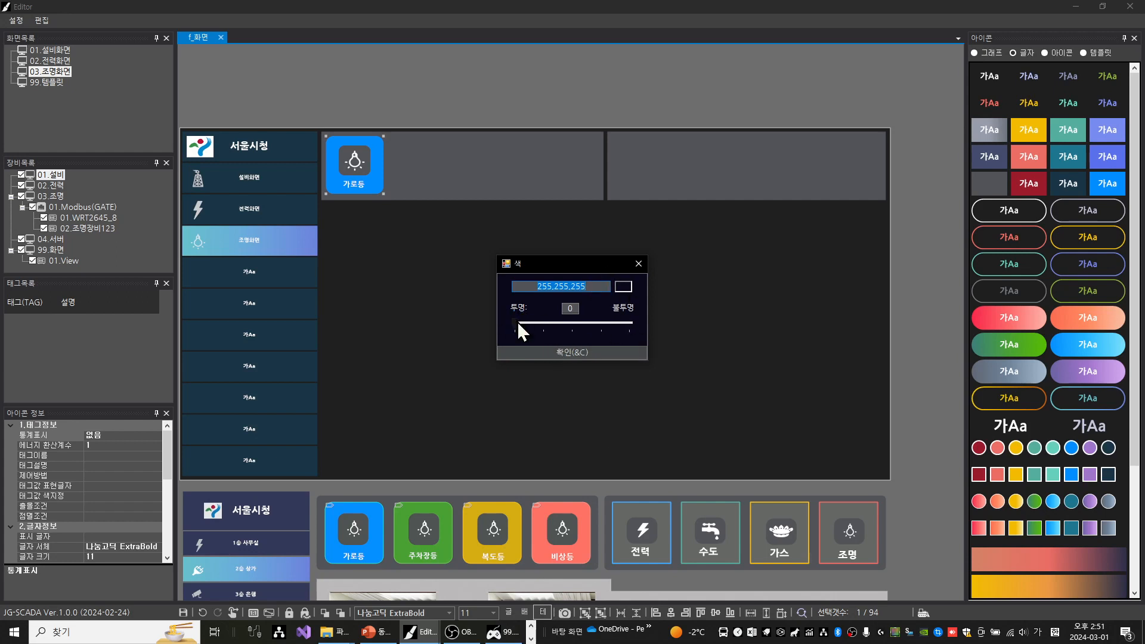
left_click_drag(517, 330, 629, 336)
left_click(623, 287)
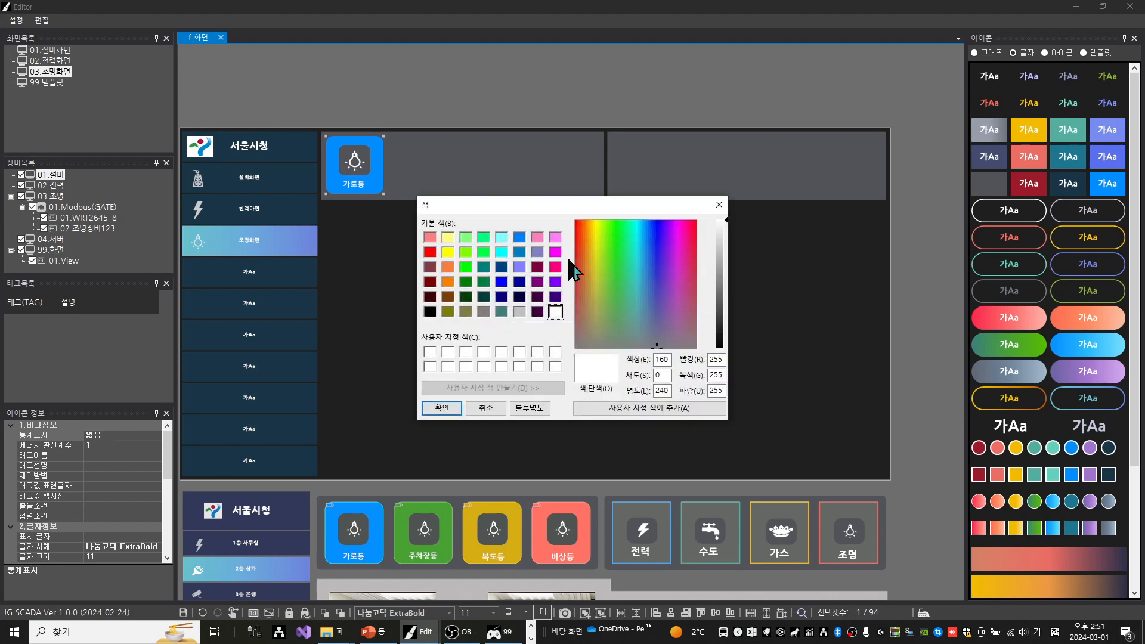
left_click(502, 251)
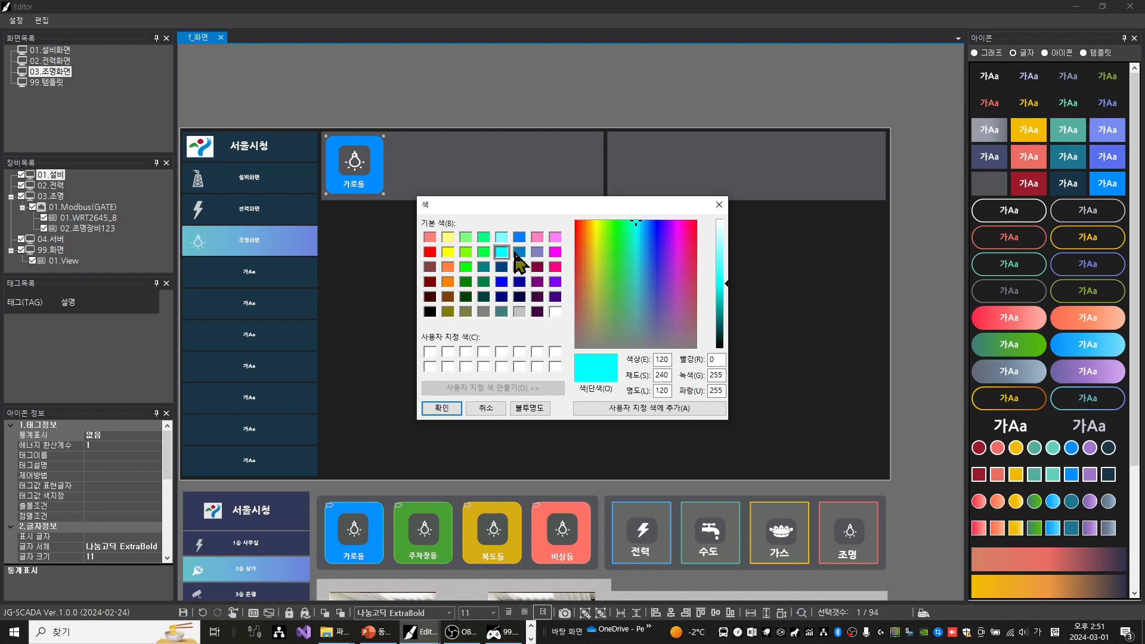
left_click(443, 408)
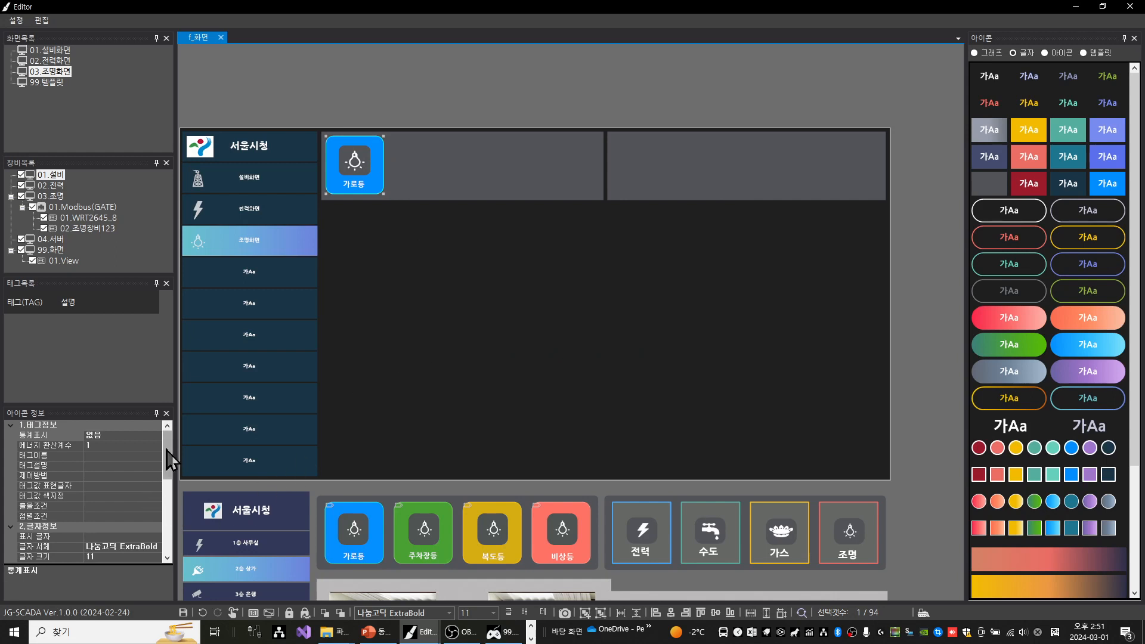
Set the blue box's border thickness (테두리 두께) to 2
left_click_drag(166, 460, 165, 545)
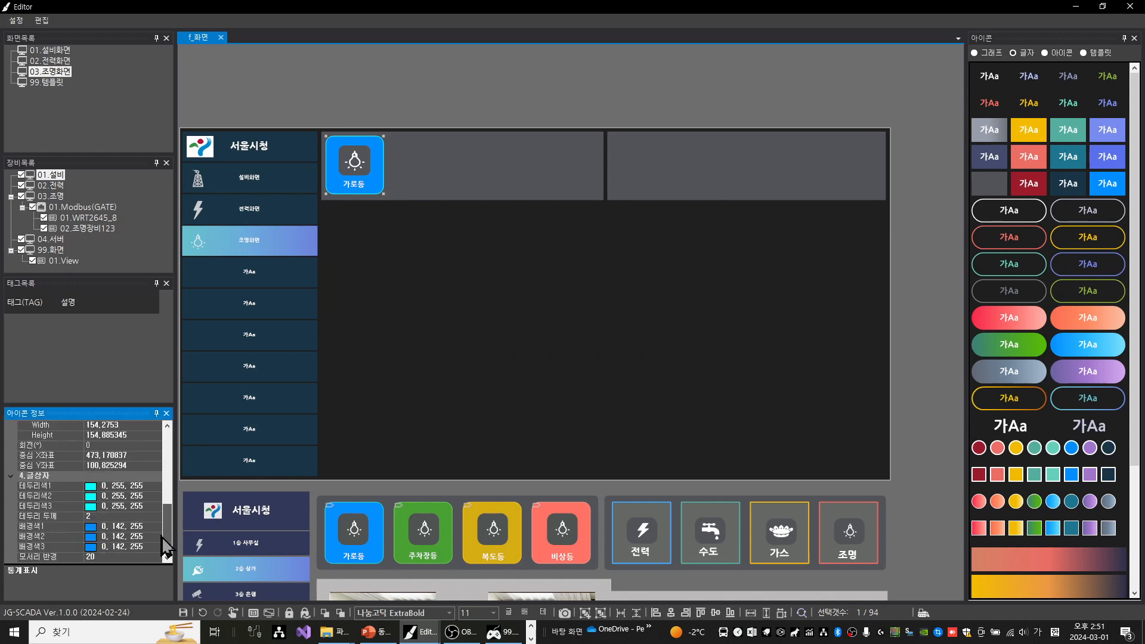
left_click(70, 516)
key("Return")
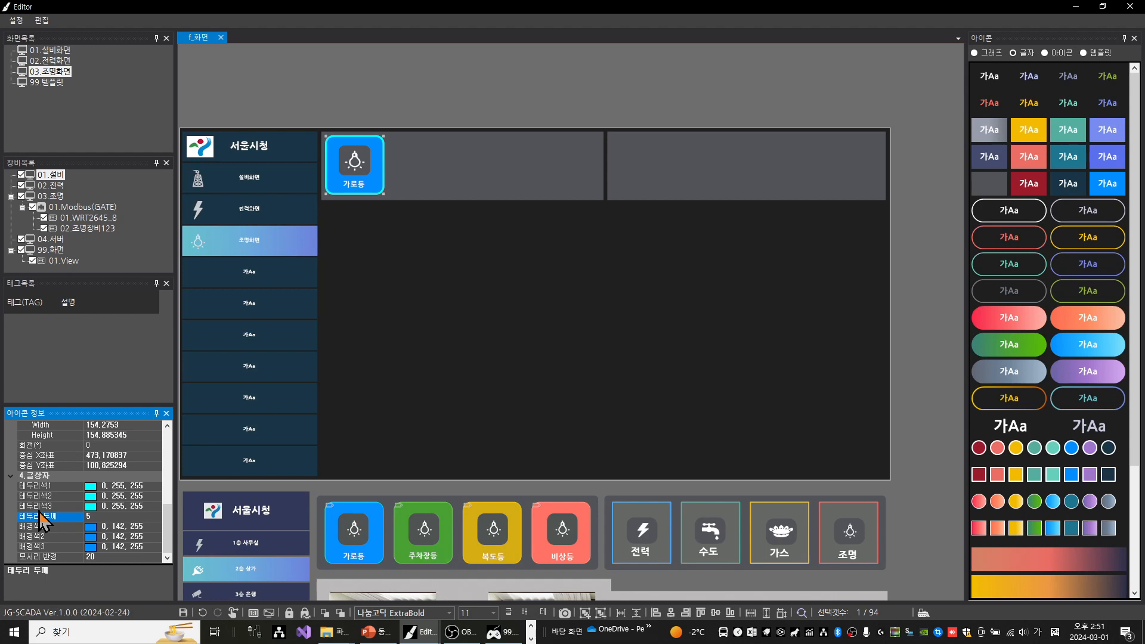
left_click(99, 513)
type("2")
key("Return")
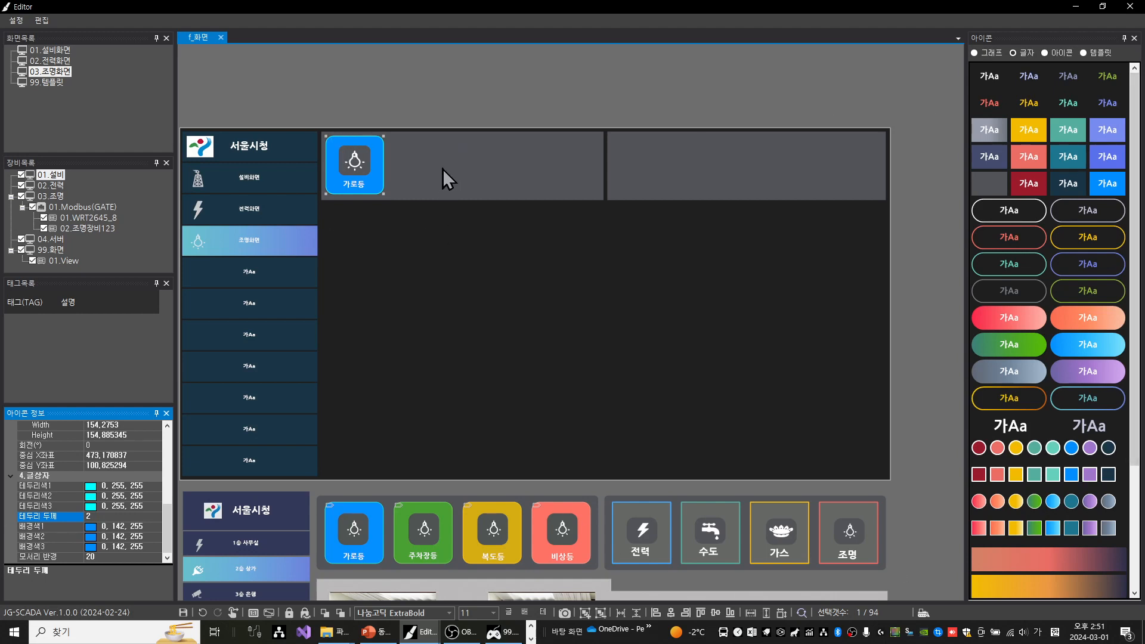
Group the blue box, grey box, bulb icon and 가로등 label into one button
left_click(371, 122)
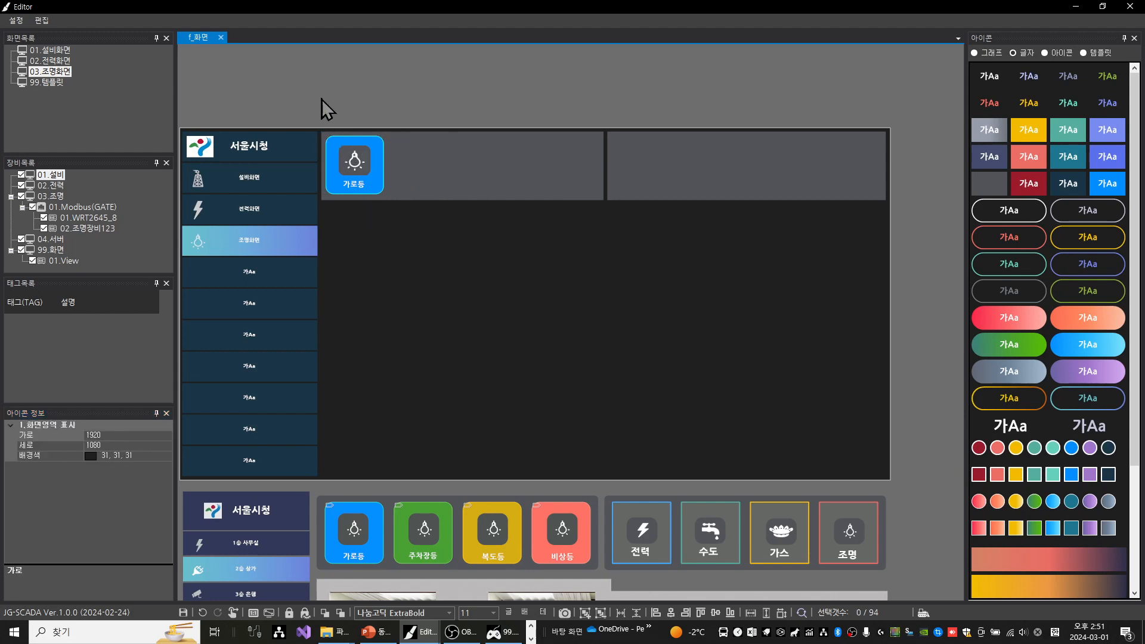
left_click_drag(316, 103, 393, 200)
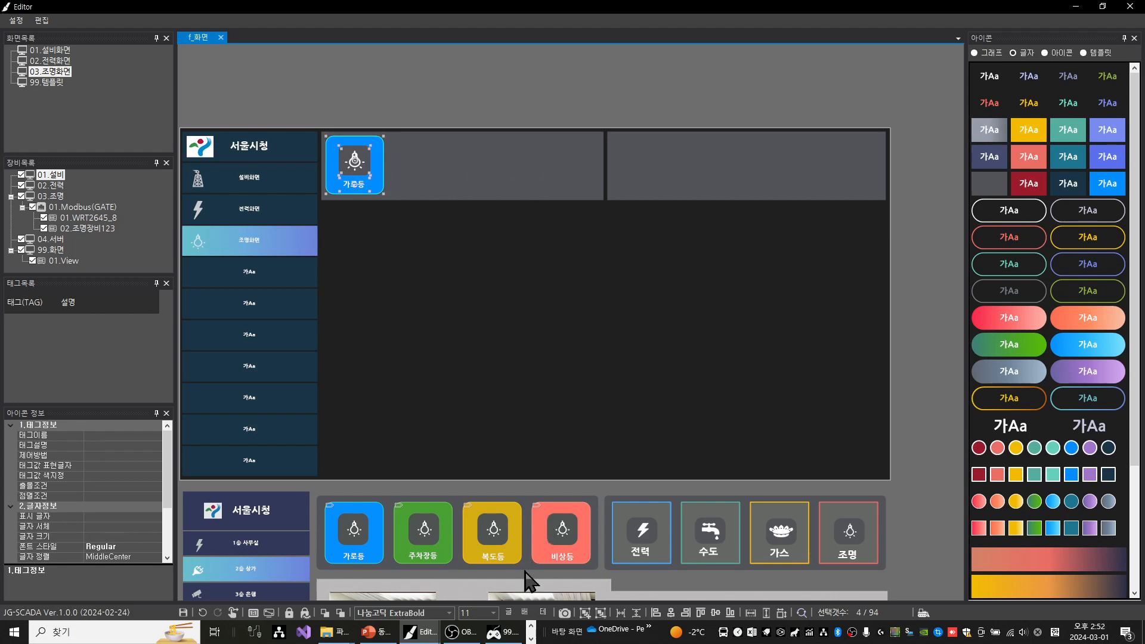
left_click(588, 615)
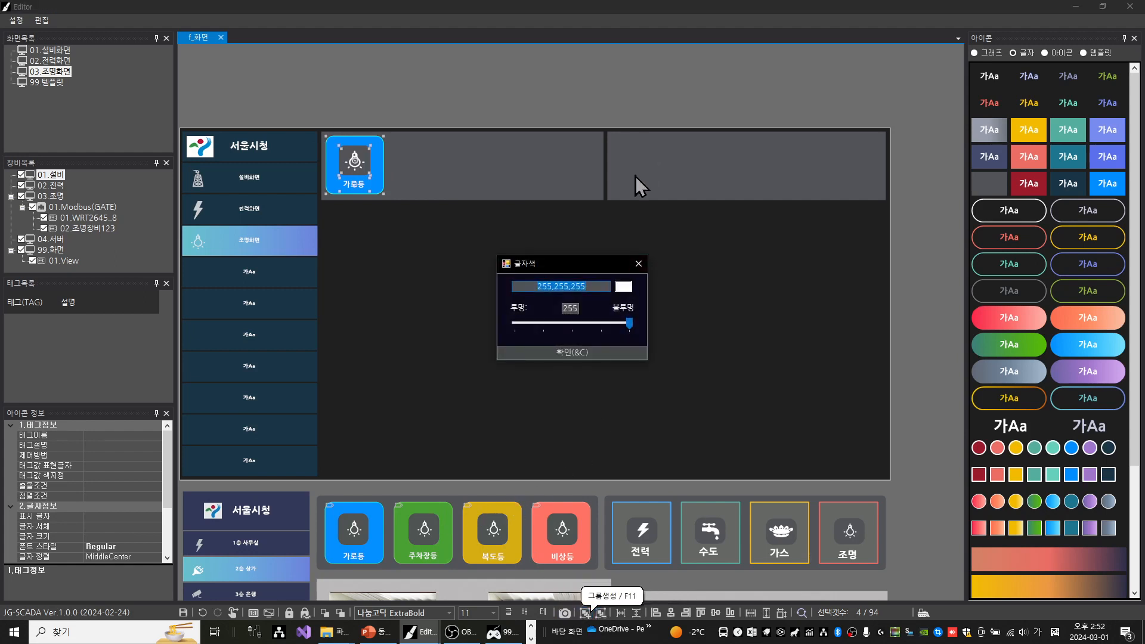
left_click(645, 268)
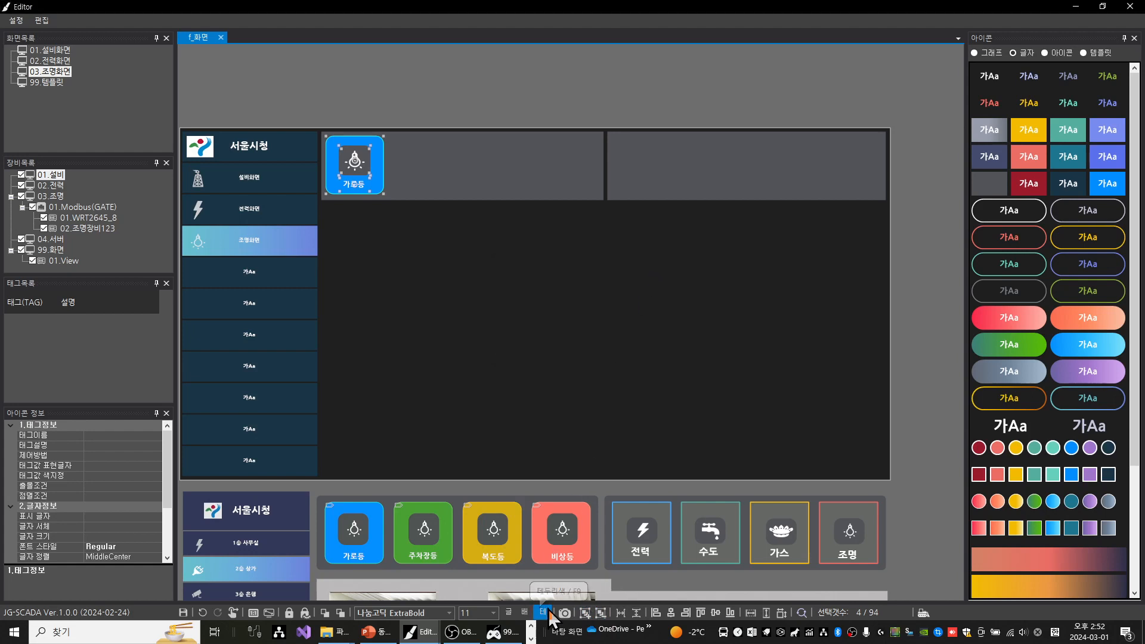
left_click(583, 619)
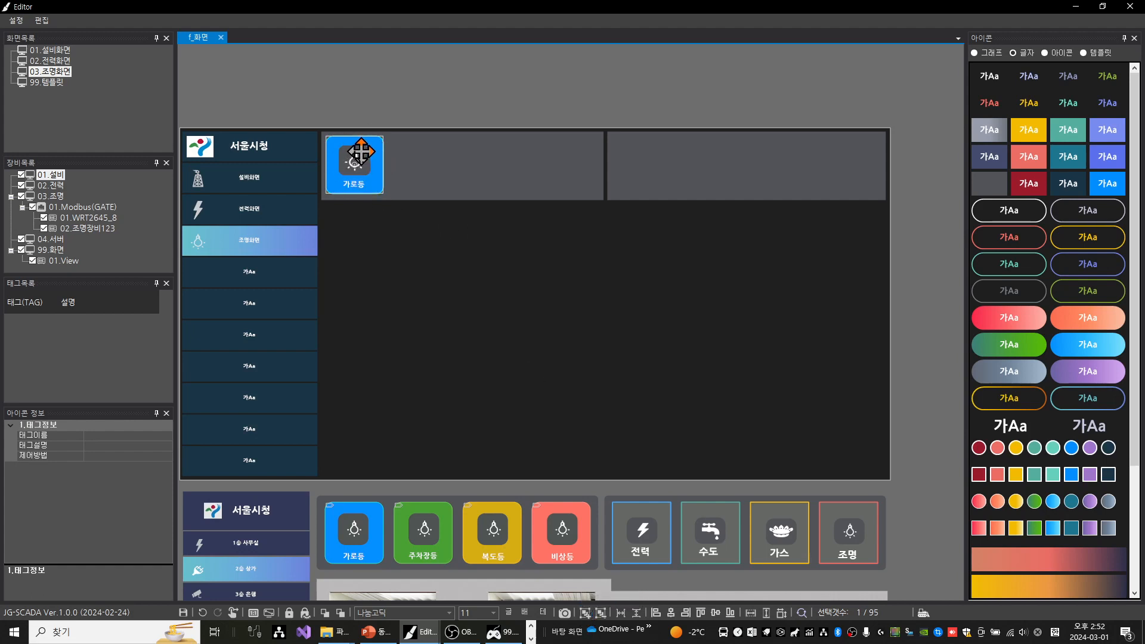
left_click_drag(360, 152, 421, 119)
key("ctrl+z")
key("ctrl+z")
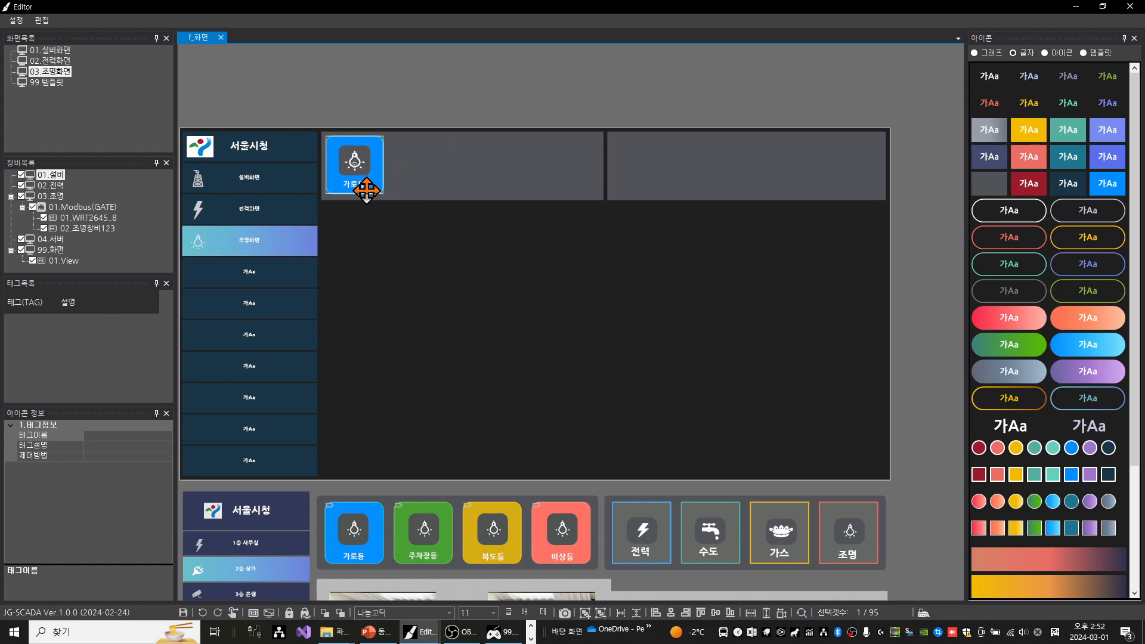
Paste three copies of the grouped 가로등 button and align all four buttons by their top edges
key("ctrl+v")
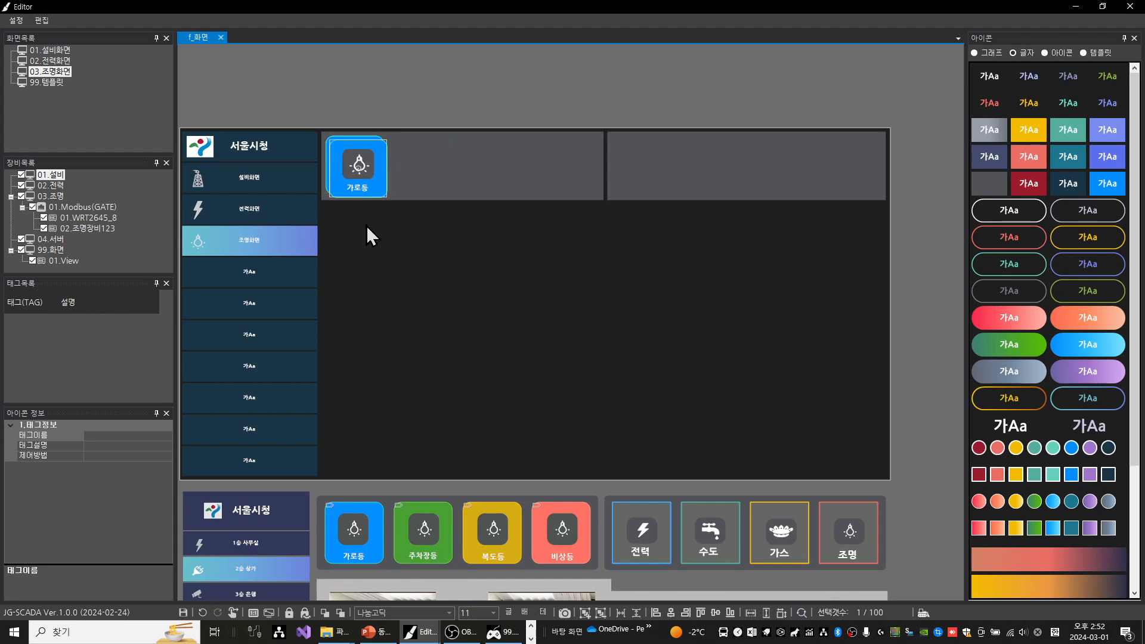
key("ctrl+v")
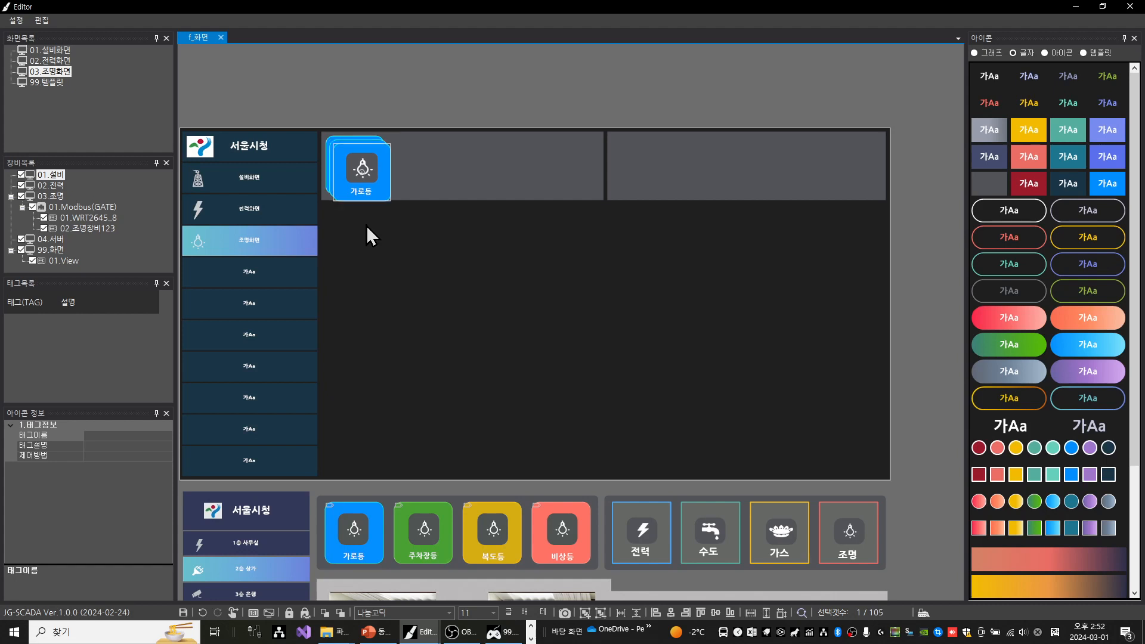
key("ctrl+v")
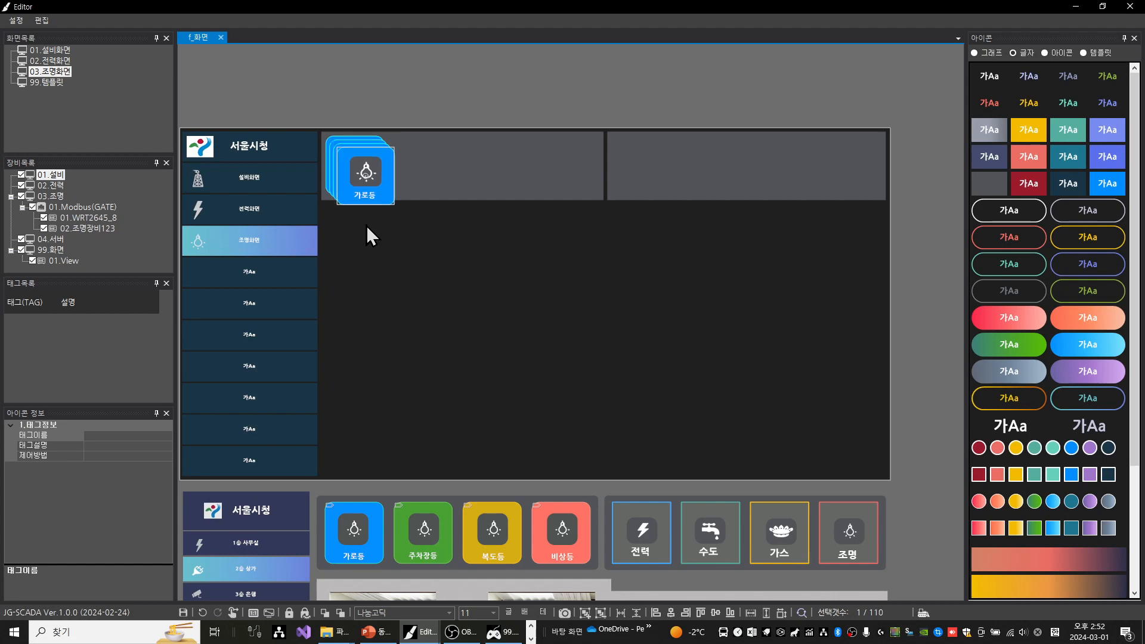
left_click(343, 104)
left_click_drag(310, 113, 412, 214)
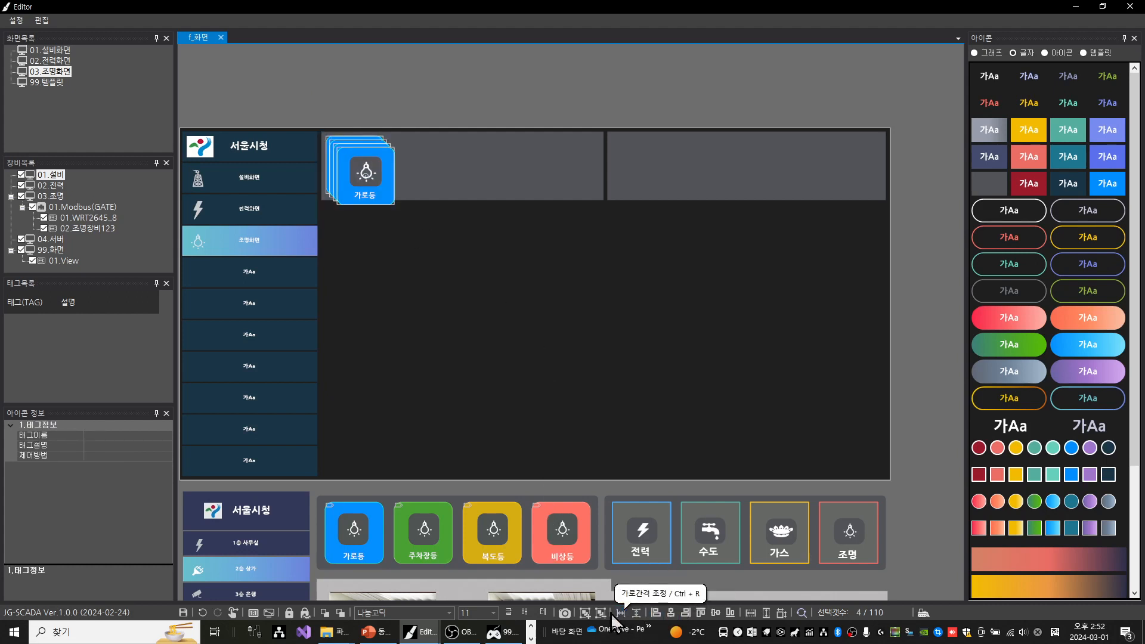
left_click(707, 618)
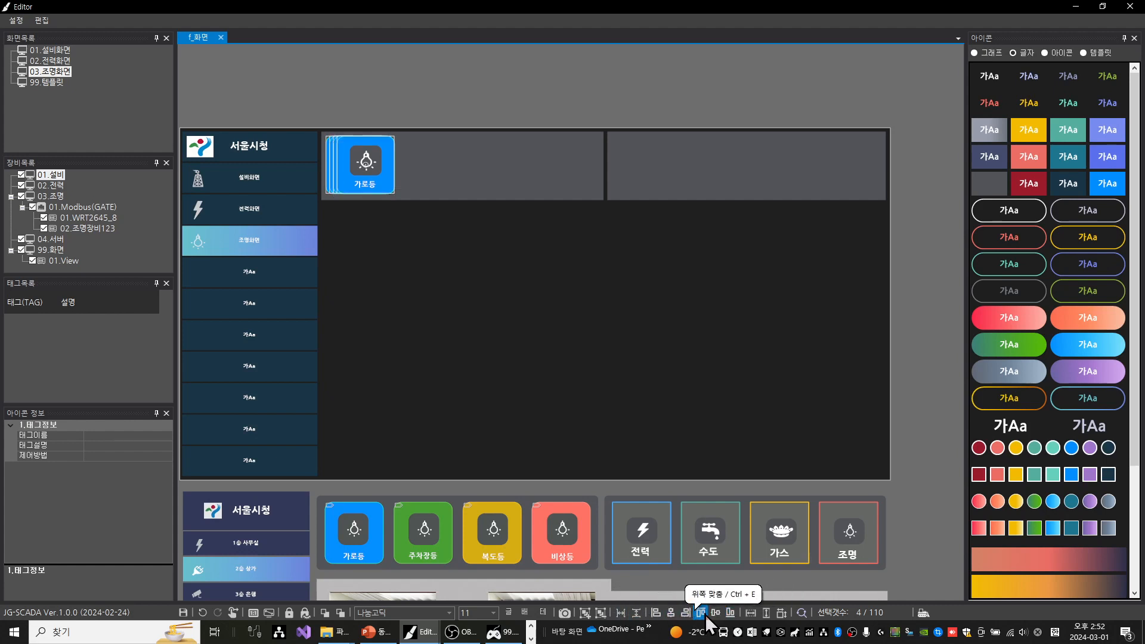
Try several horizontal spacings (가로간격) for the four 가로등 buttons, ending at 35
left_click(632, 614)
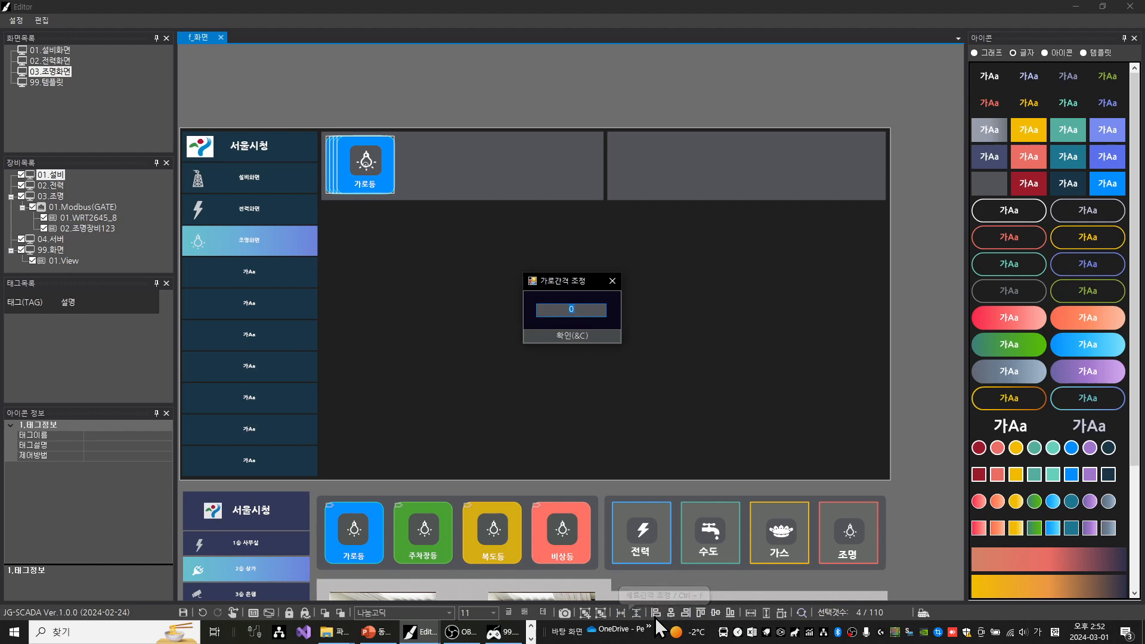
type("20")
key("Return")
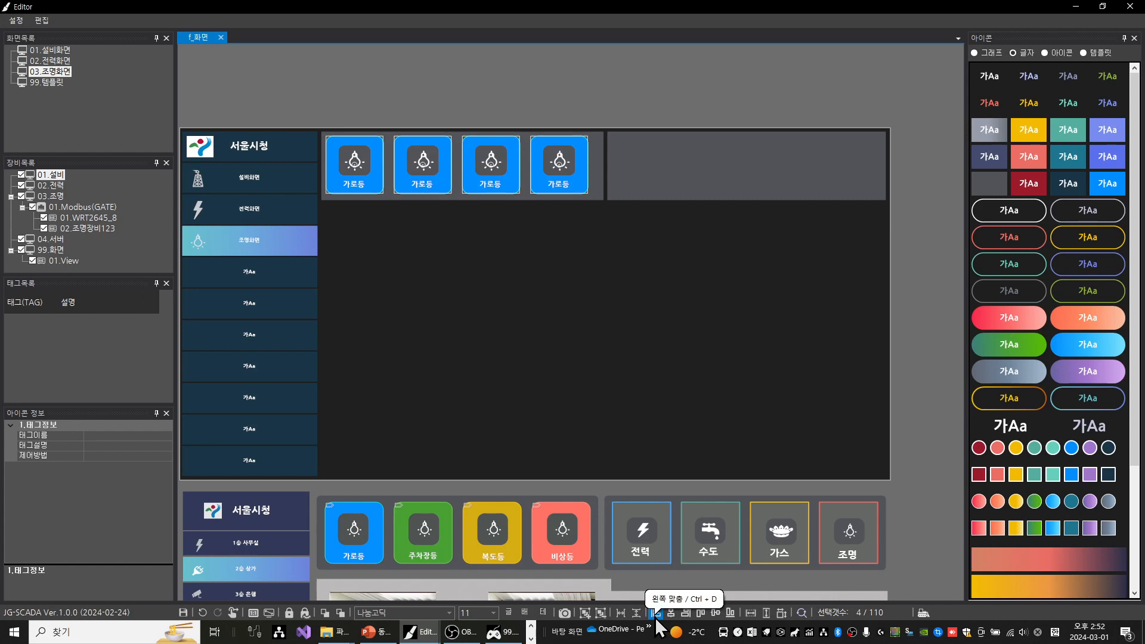
left_click(656, 617)
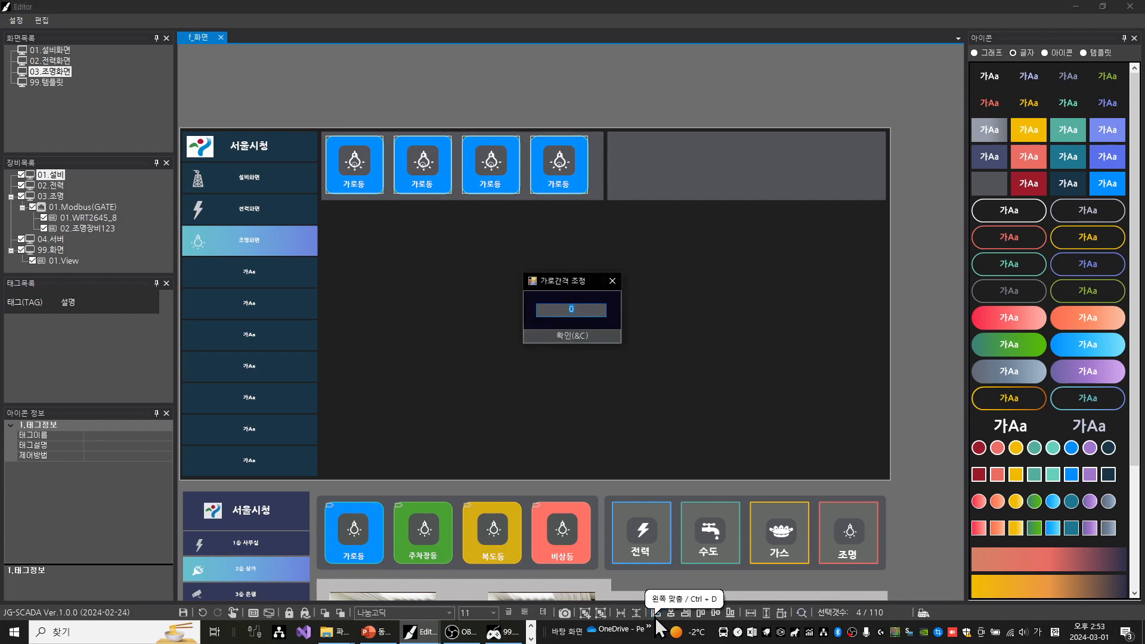
type("25")
key("Return")
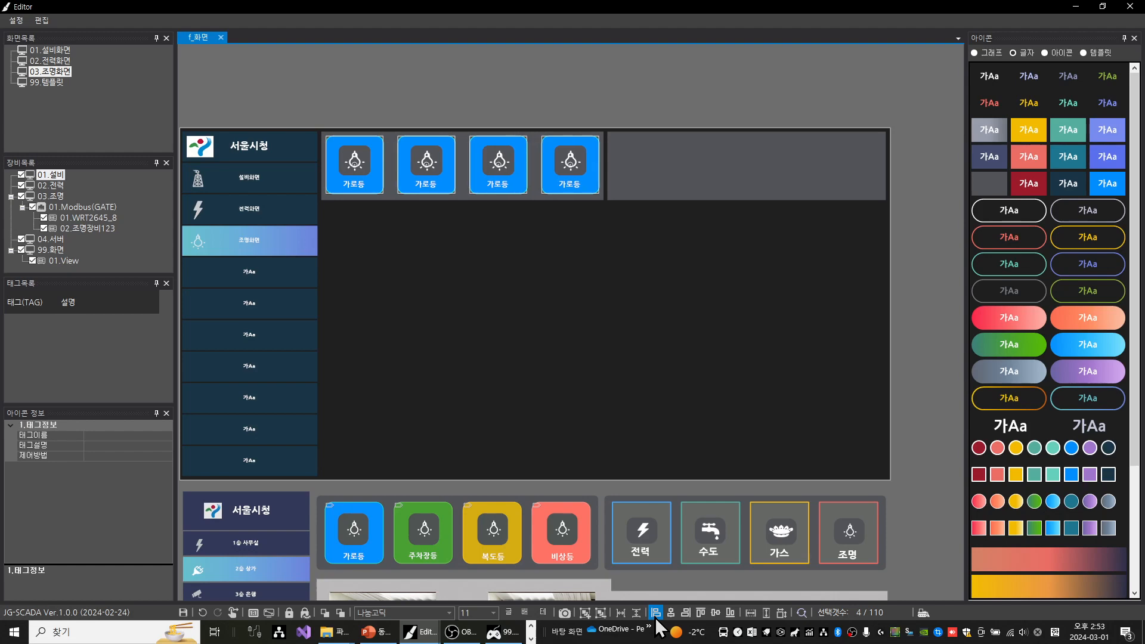
left_click(657, 617)
type("20")
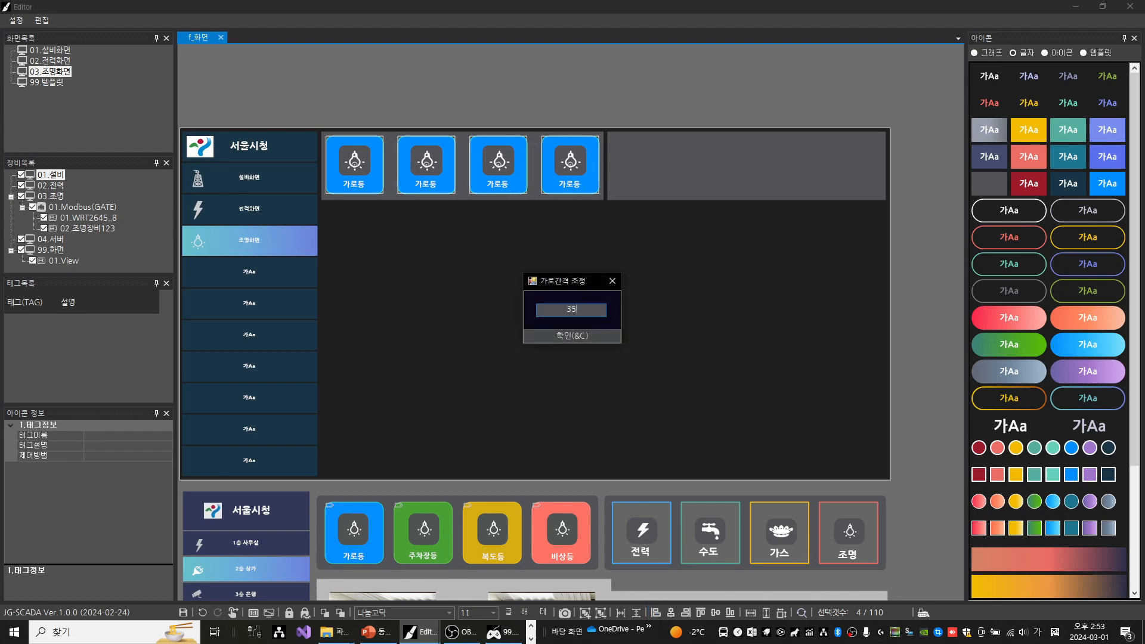
key("Return")
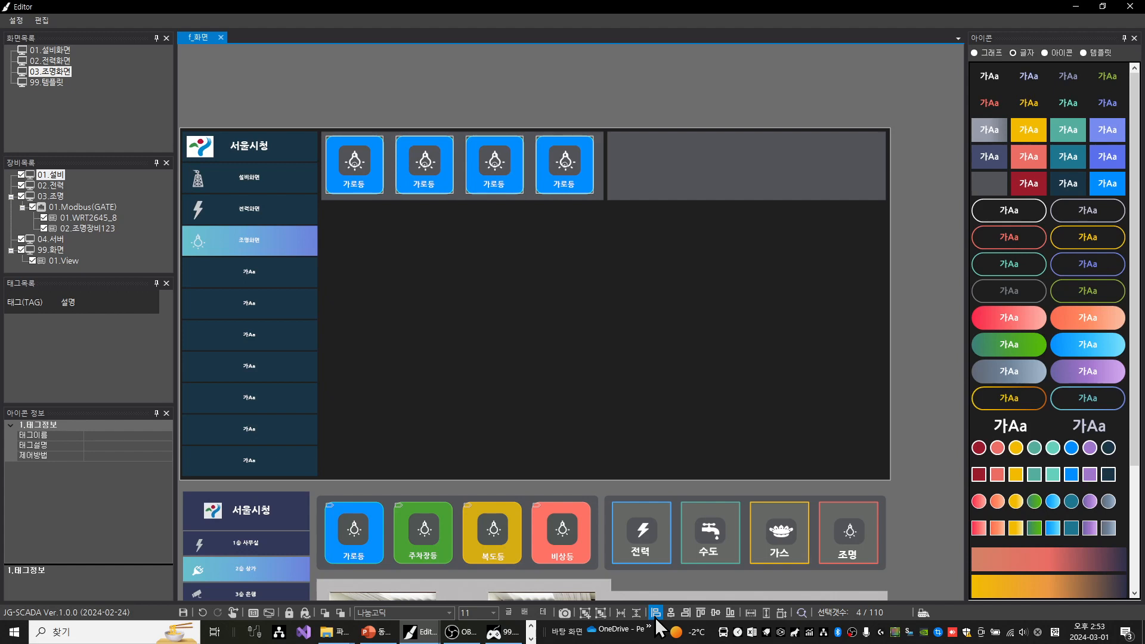
Widen the horizontal spacing (가로간격) of the four 가로등 buttons in small increments, going through 38 and slightly beyond
left_click(656, 618)
type("37")
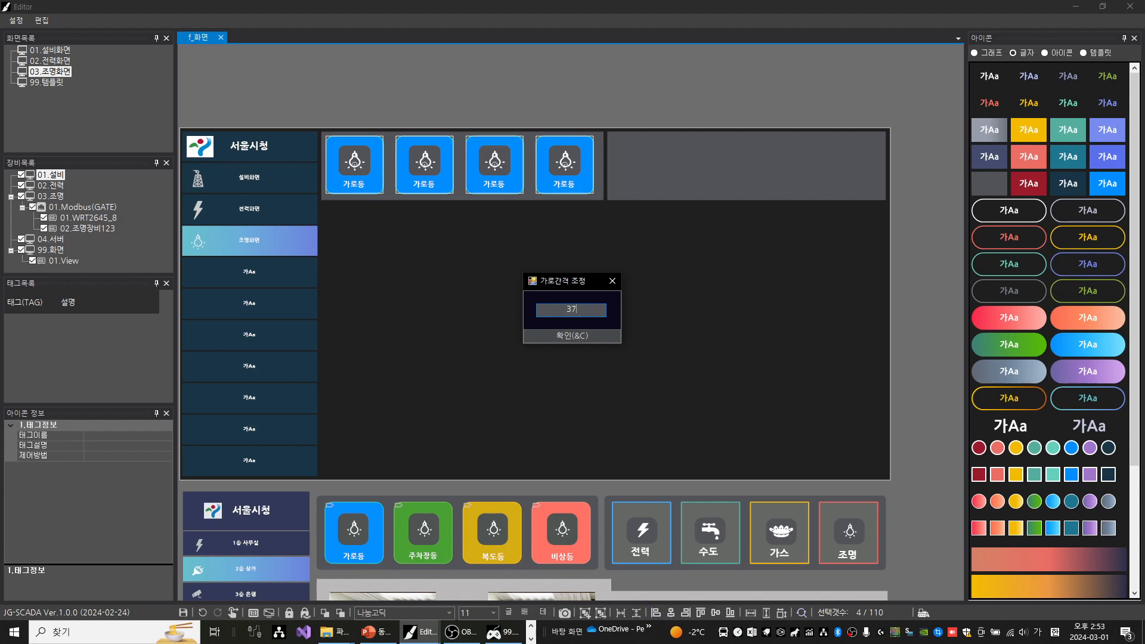
key("Return")
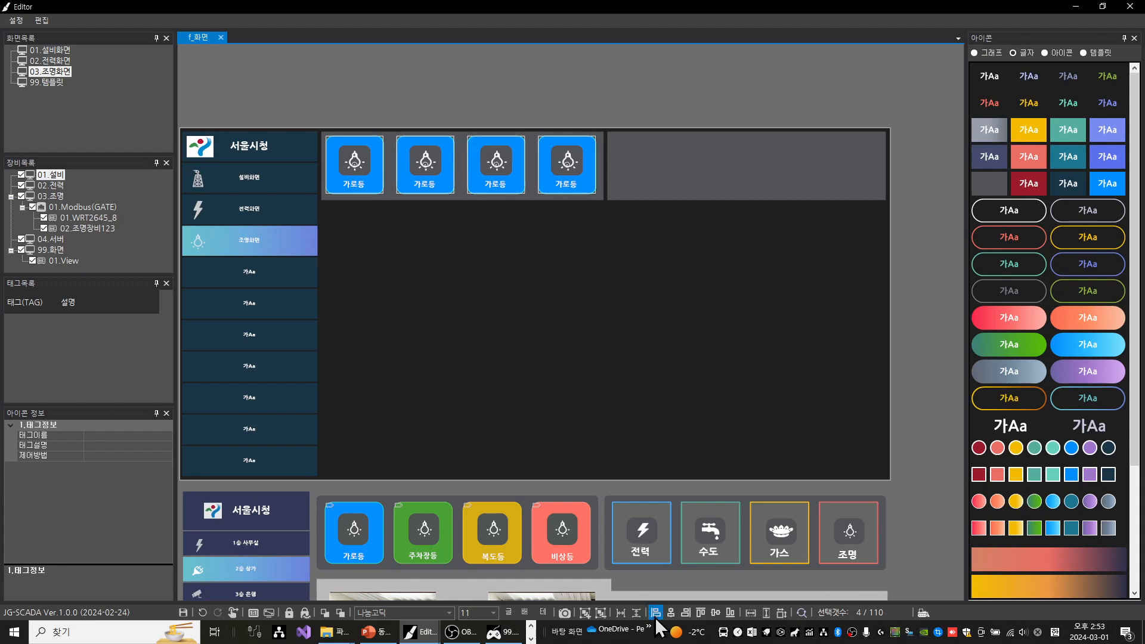
left_click(657, 620)
type("4")
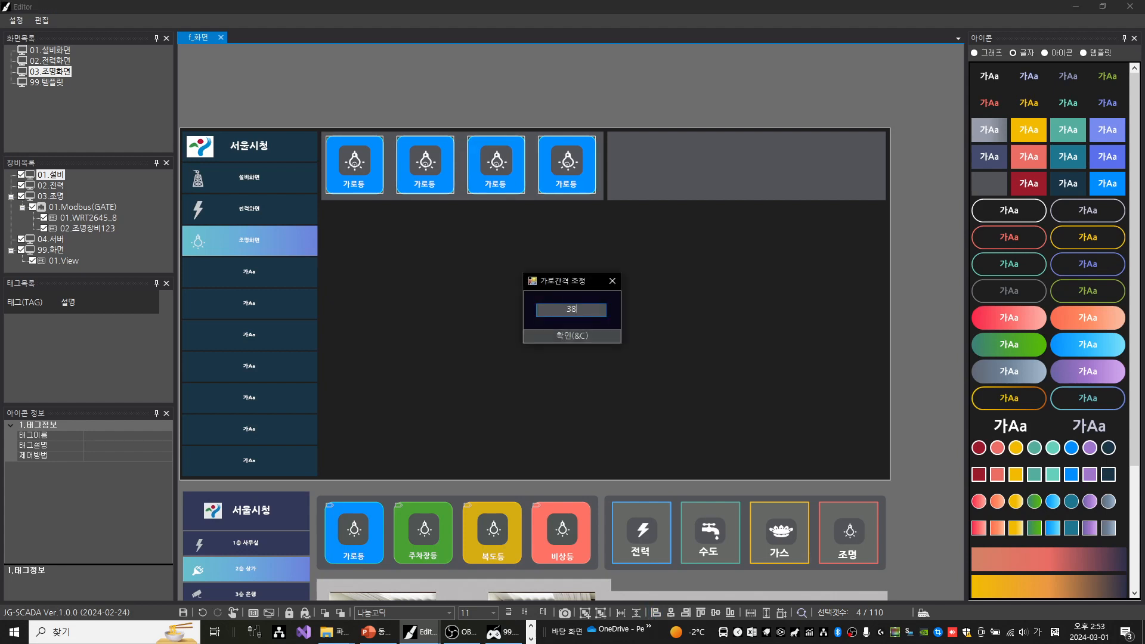
key("Return")
left_click(657, 620)
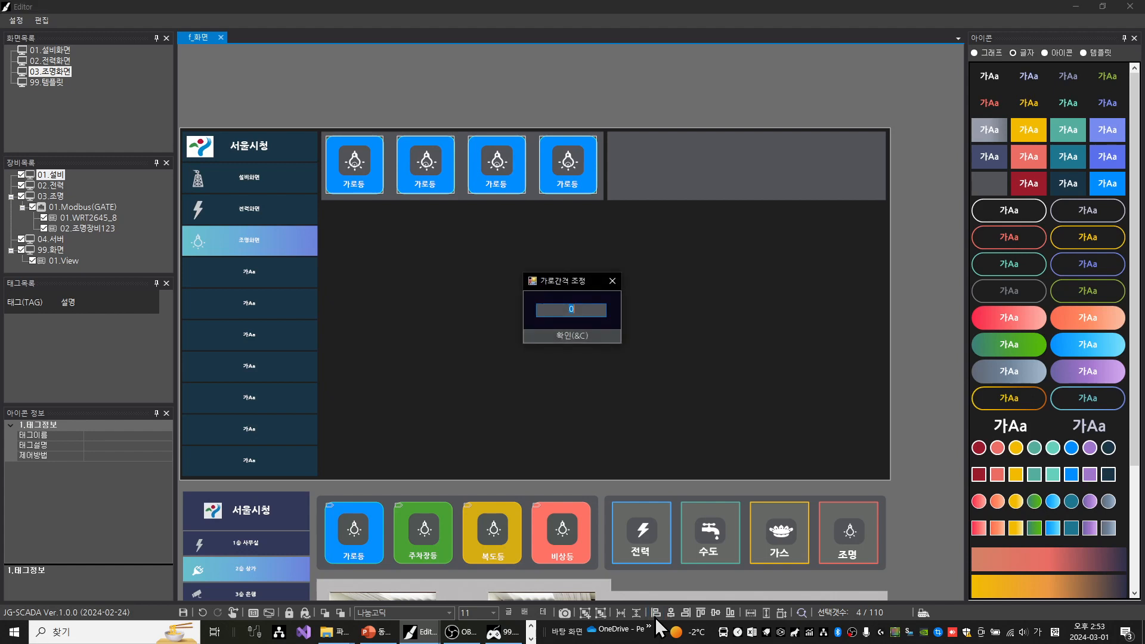
type("5")
key("Return")
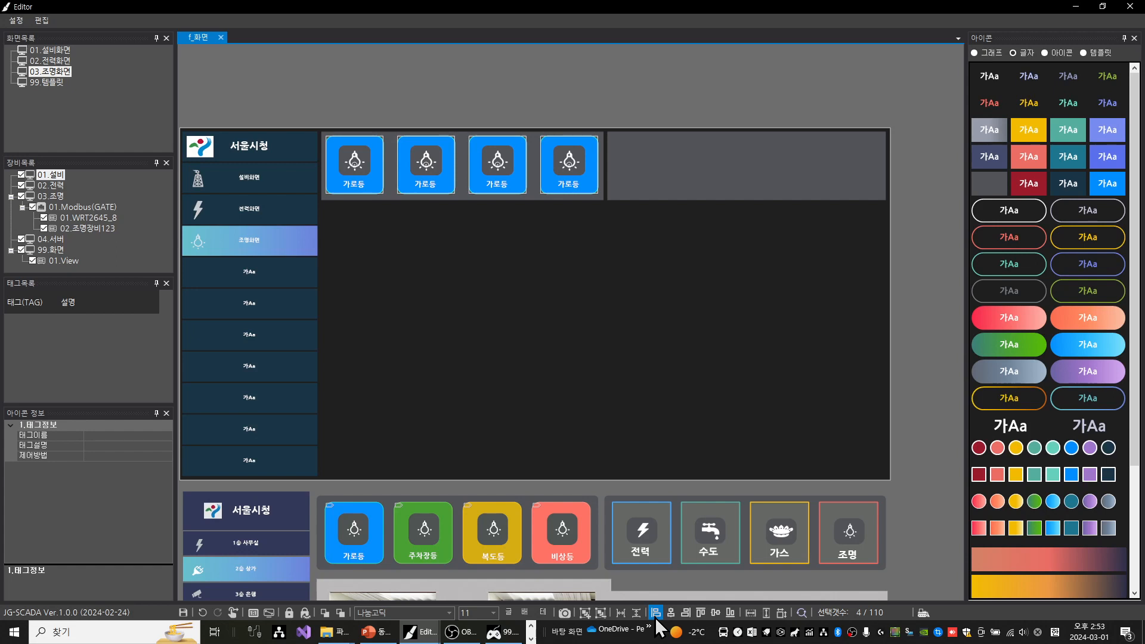
Nudge the row of four 가로등 buttons slightly right and down to centre it in the grey panel, and deselect it
key("Right")
key("Right")
key("Right")
key("Right")
key("Right")
key("Right")
key("Right")
key("Left")
key("Left")
key("Left")
key("Left")
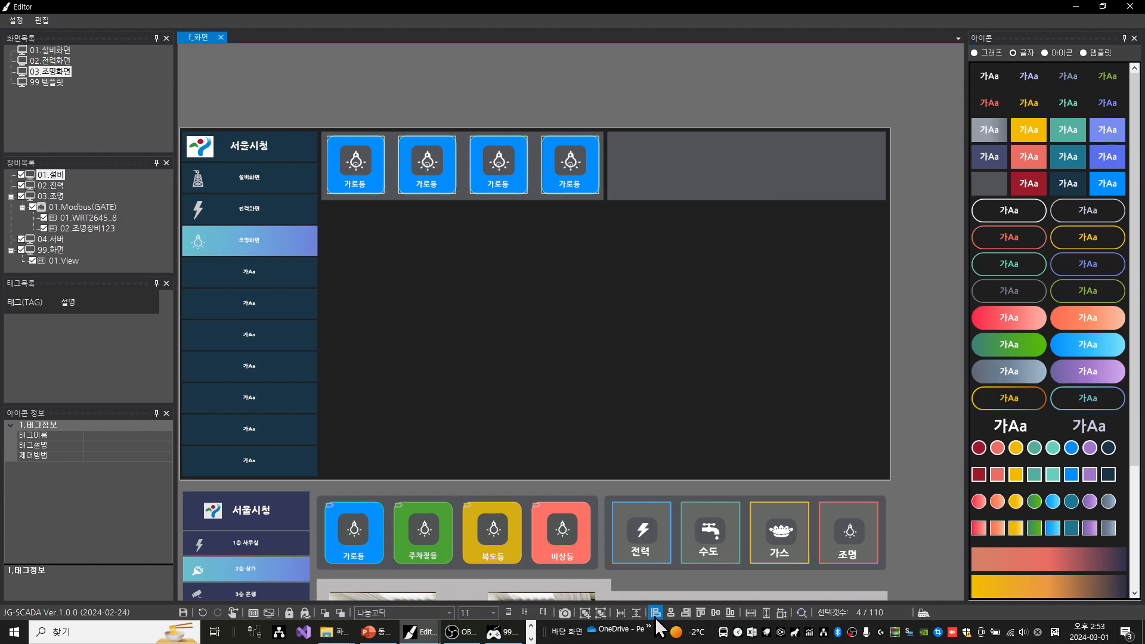
key("Right")
key("Right")
key("Right")
key("Right")
key("Left")
key("Left")
key("Left")
key("Left")
key("Left")
key("Left")
key("Right")
key("Right")
key("Down")
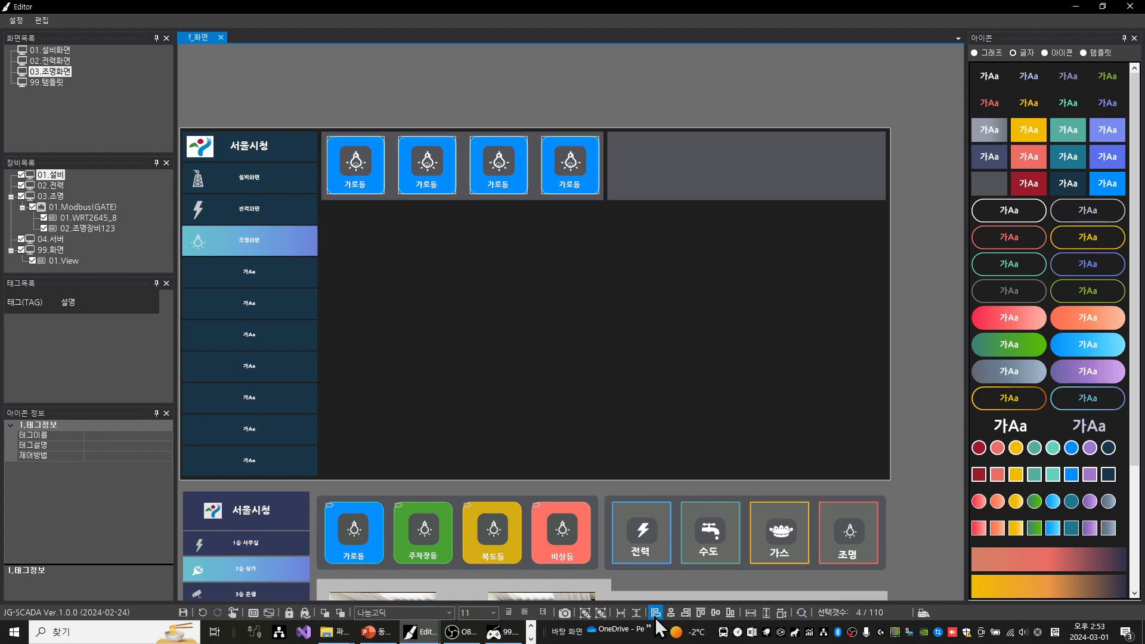
key("Left")
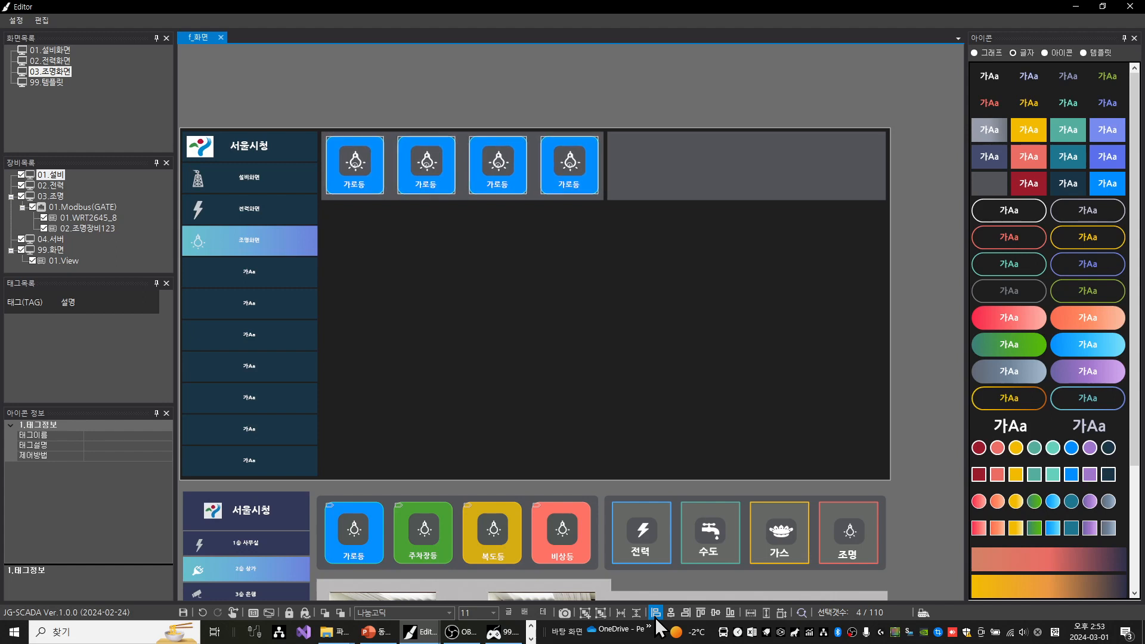
left_click(469, 84)
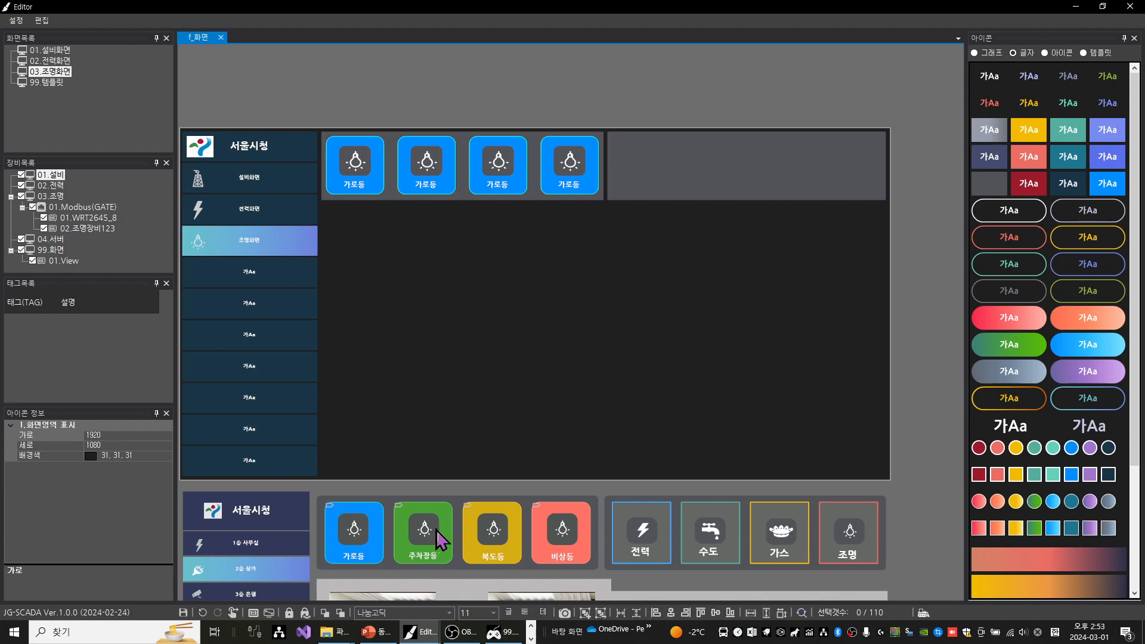
Ungroup all the 가로등 buttons in the new panel so their parts can be edited individually
left_click(444, 178)
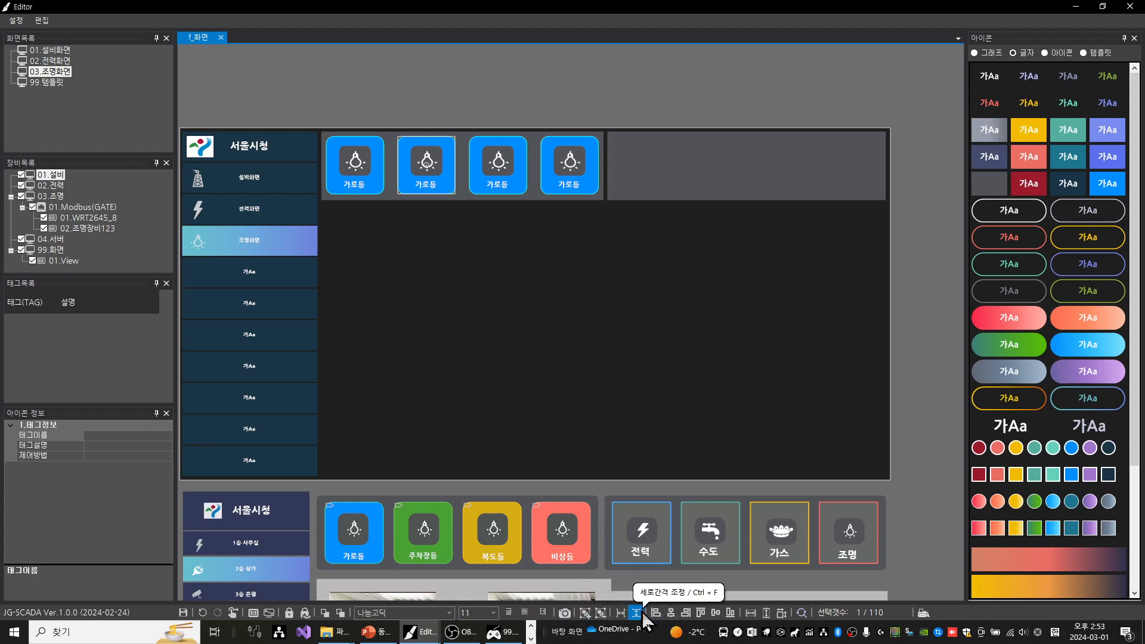
left_click(600, 614)
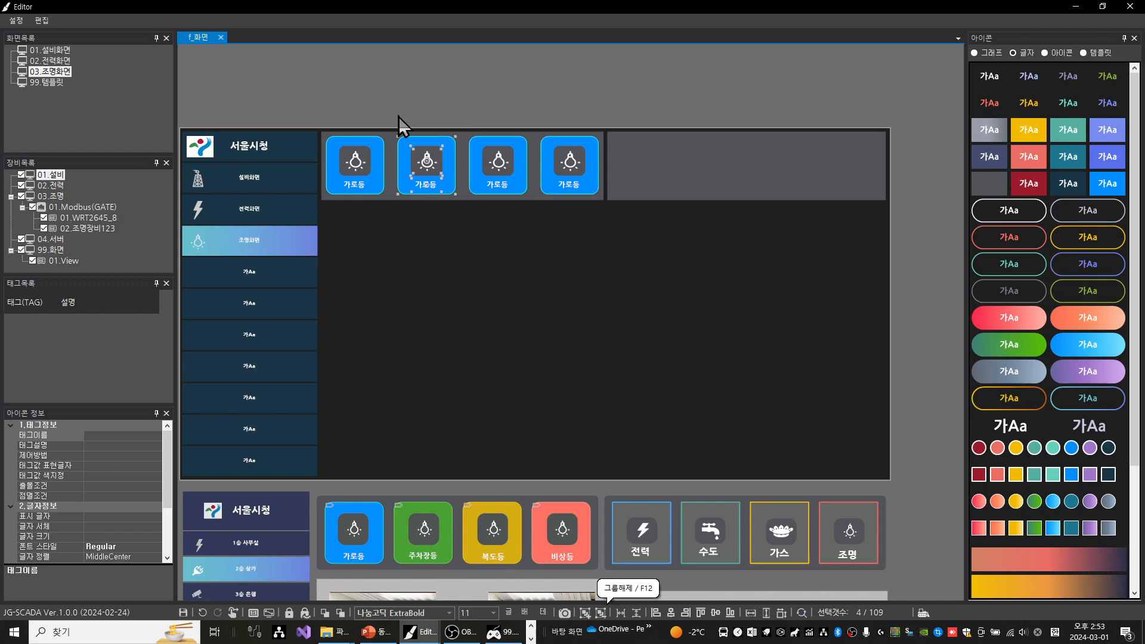
left_click_drag(316, 100, 610, 199)
key("ctrl+shift+g")
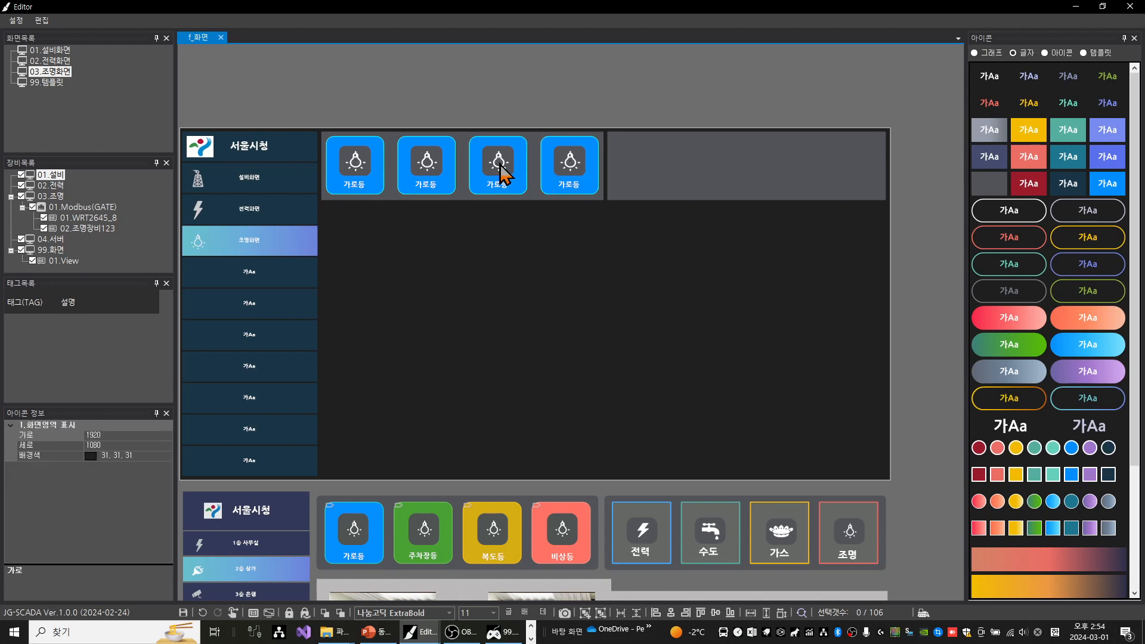
Copy the sample 주차장등 button's background colour (배경색) 73,161,52 to the blue box of the second button
left_click(441, 173)
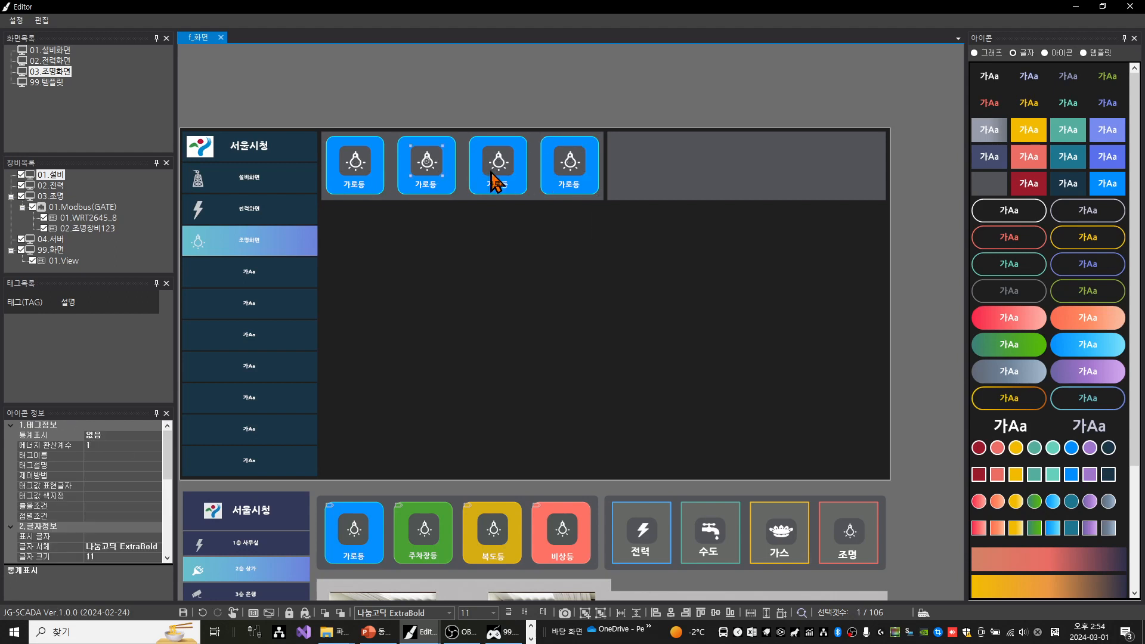
left_click(453, 144)
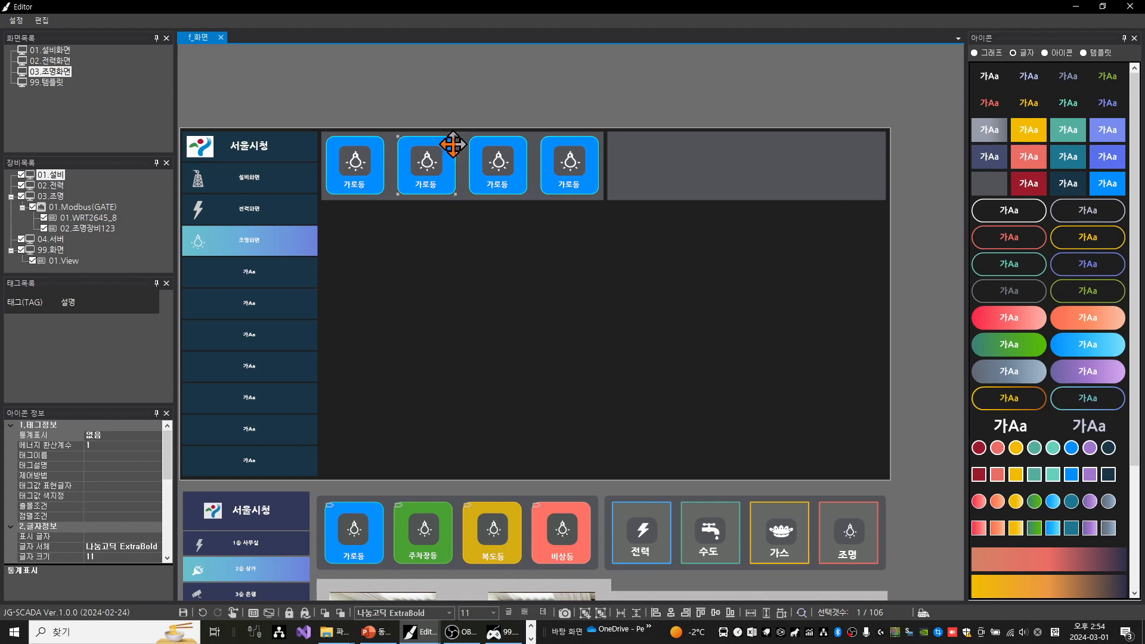
left_click(444, 515)
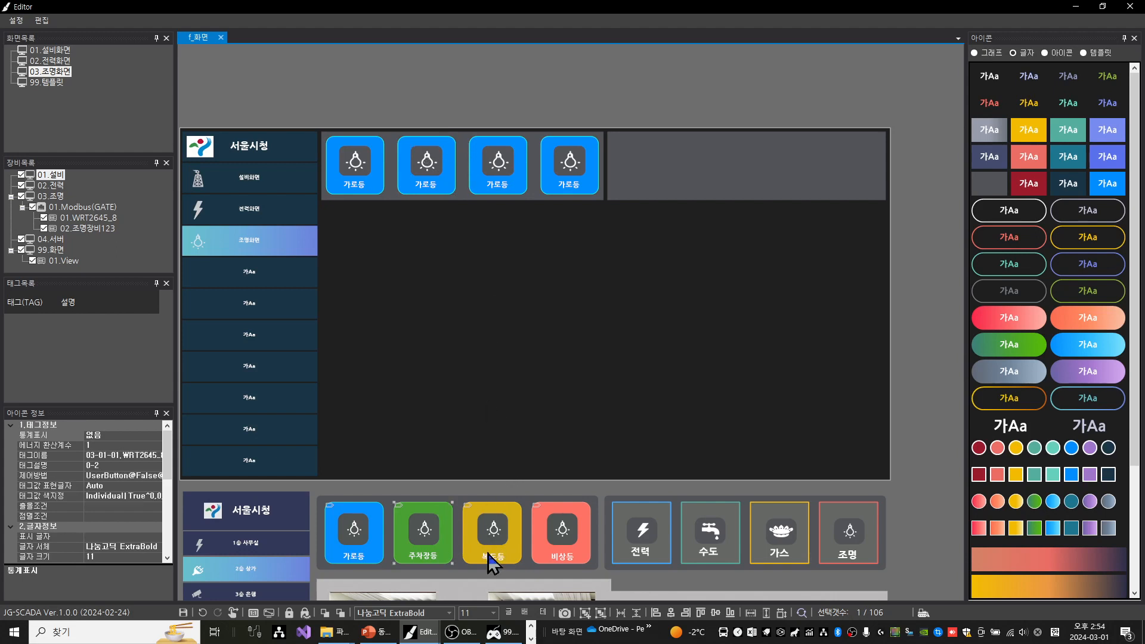
left_click(524, 614)
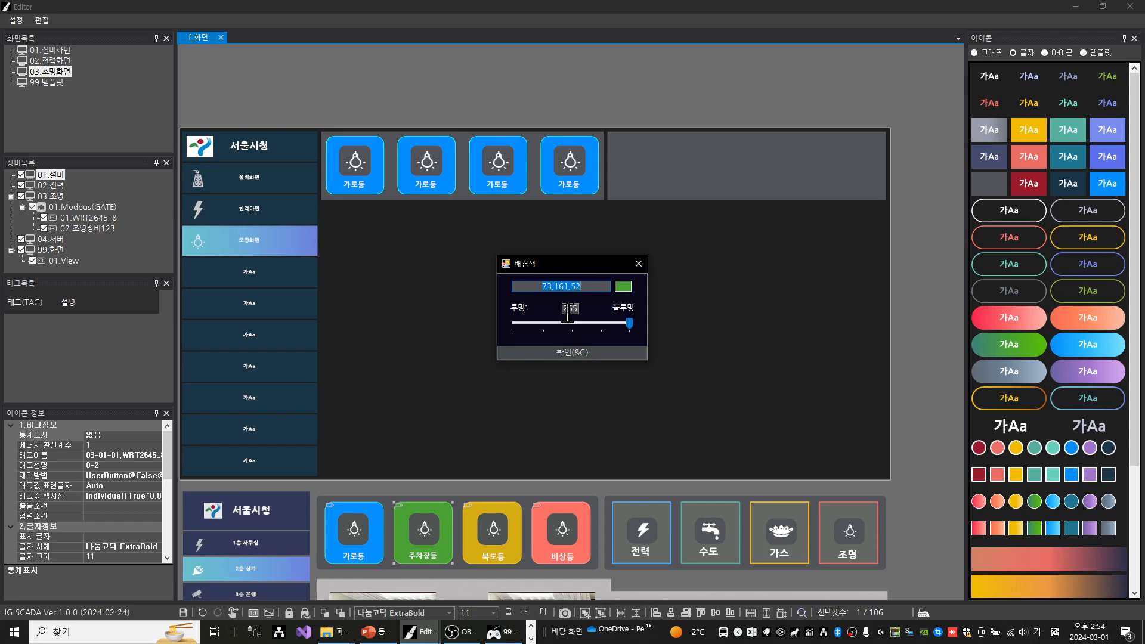
left_click(637, 263)
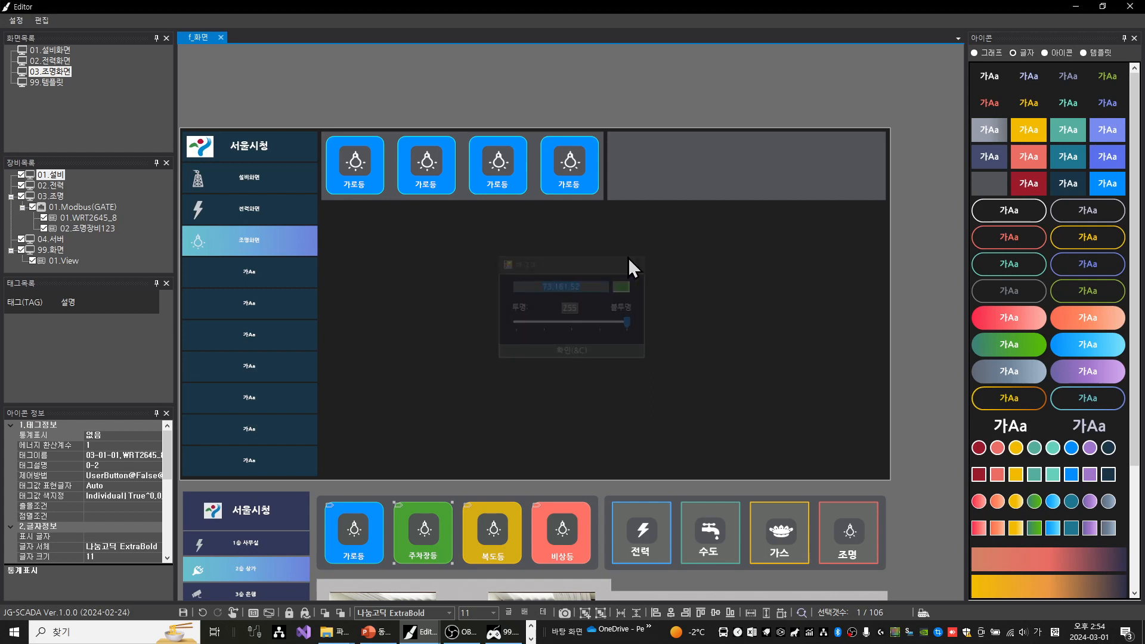
left_click(448, 151)
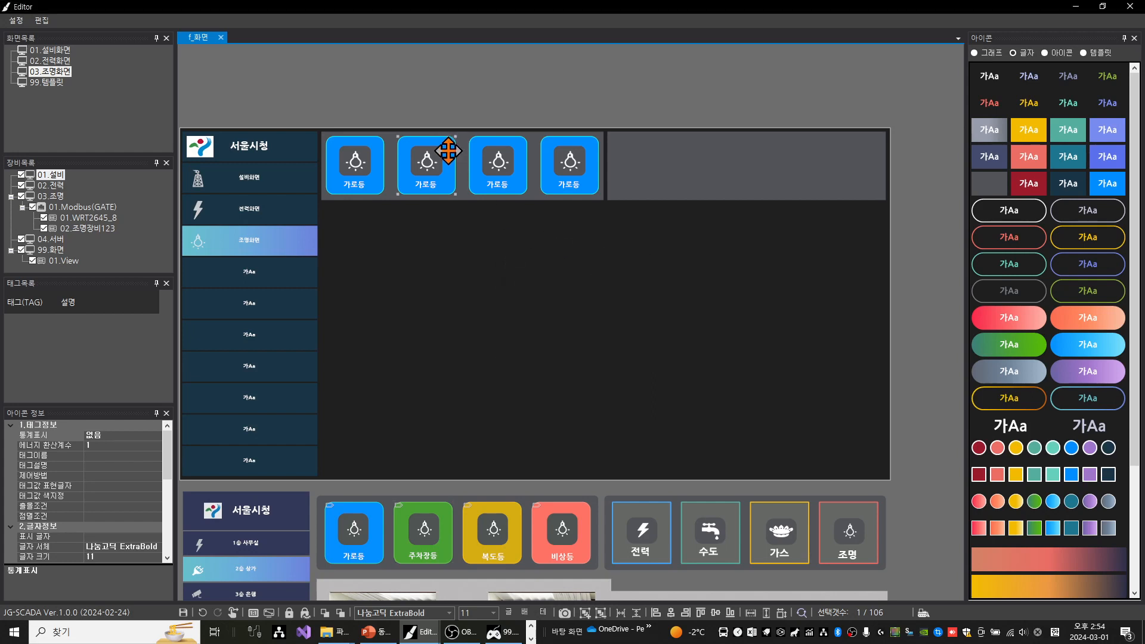
double_click(448, 151)
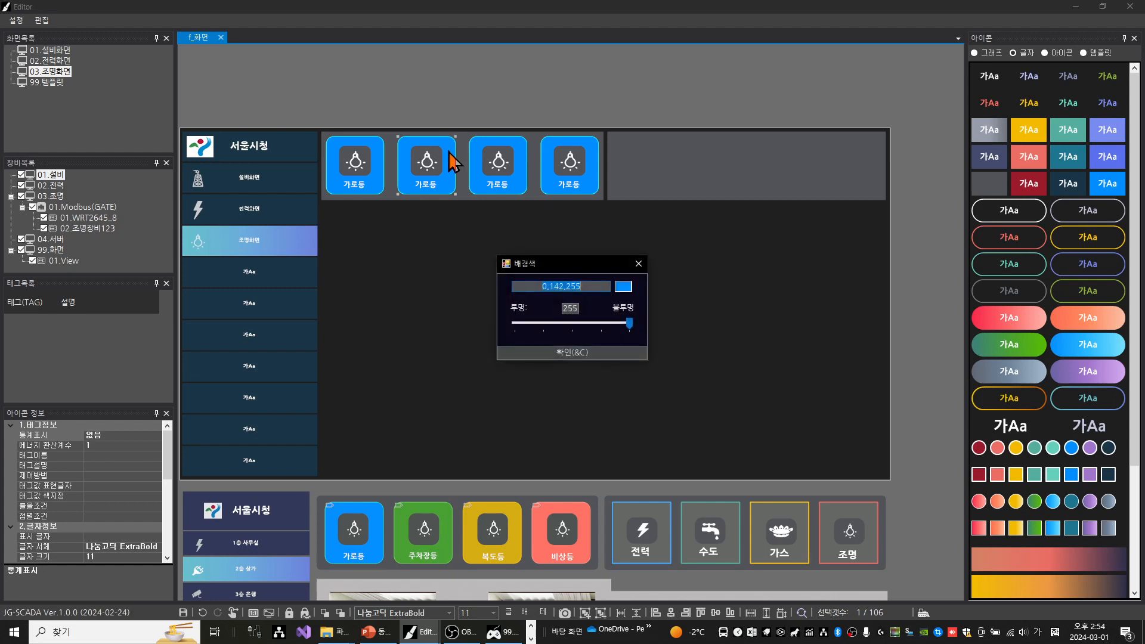
type("73,161,52")
key("Return")
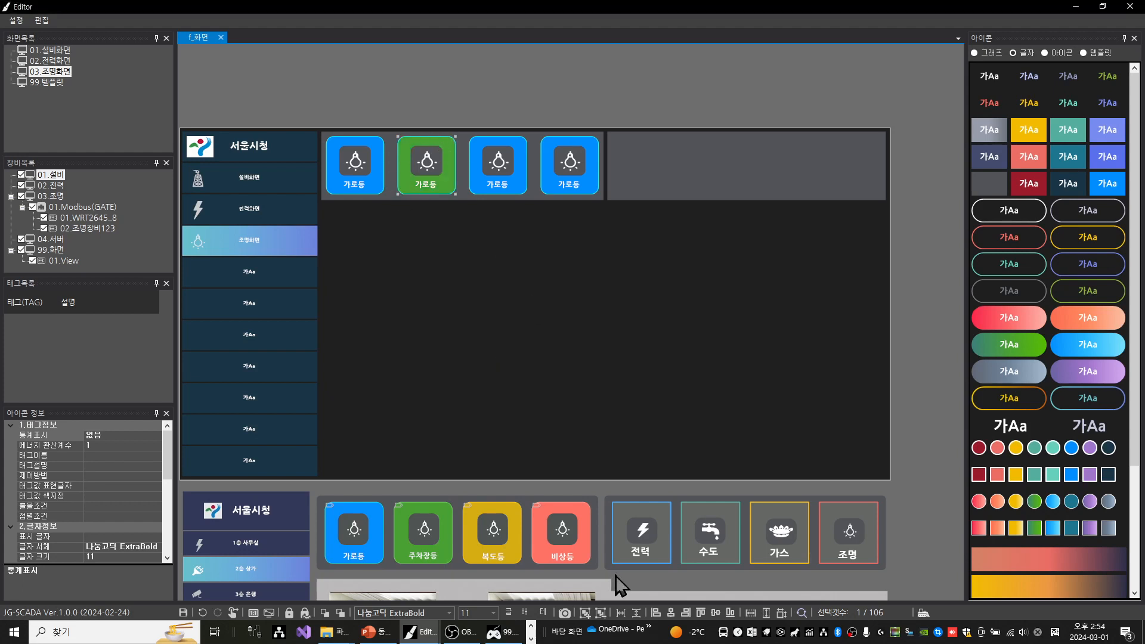
Copy the sample 주차장등 button's border colour (테두리색) 113,203,90 to the second button's box
left_click(543, 615)
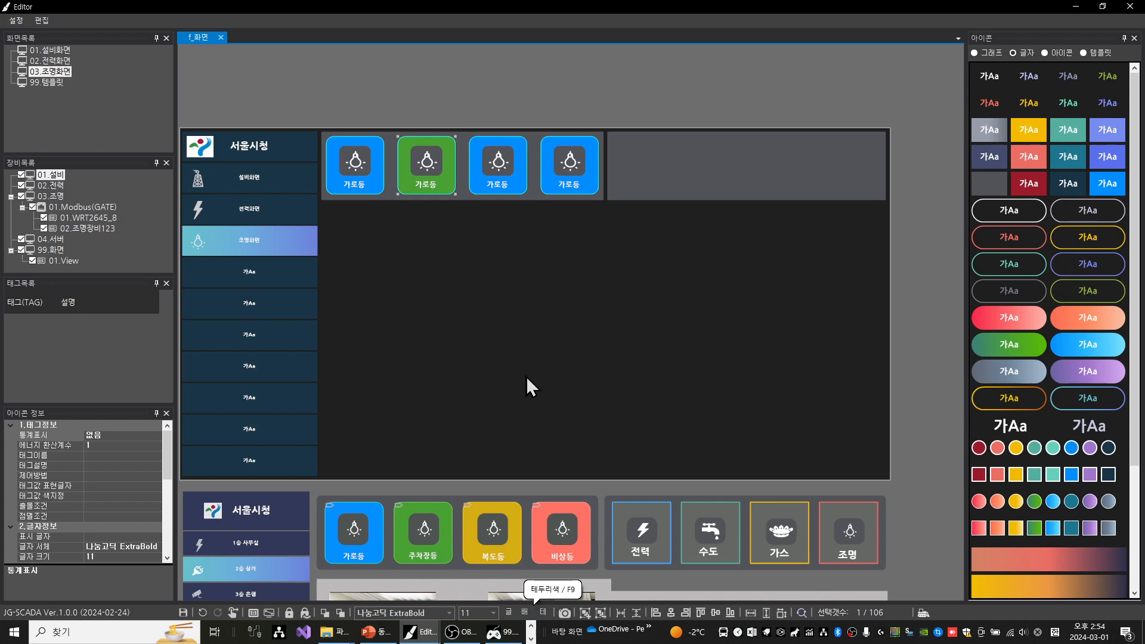
left_click(441, 525)
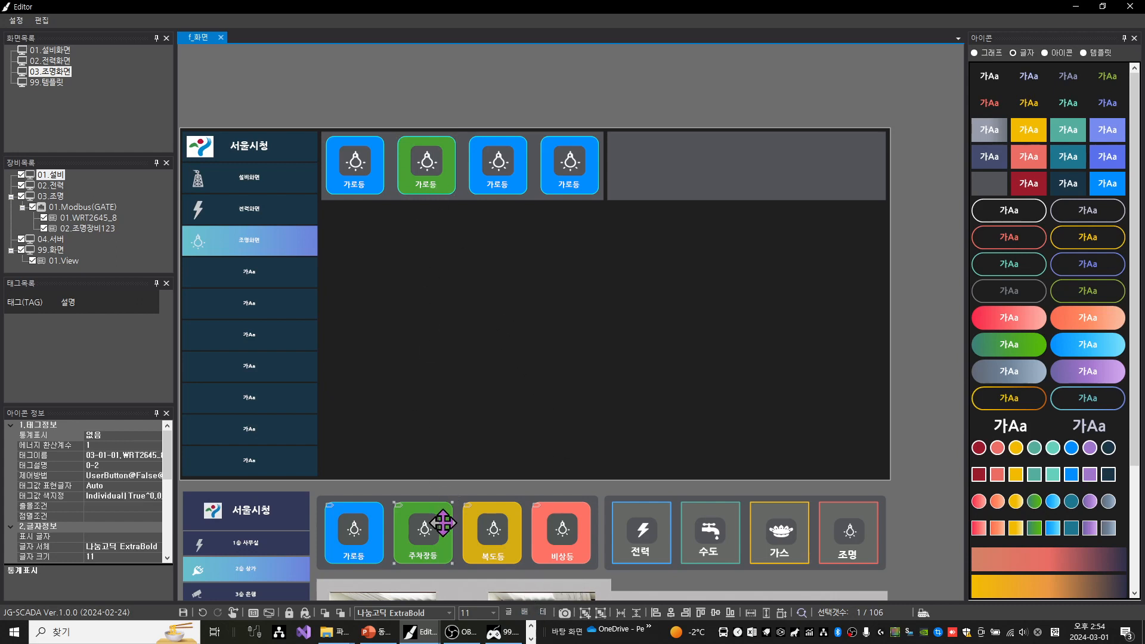
left_click(541, 614)
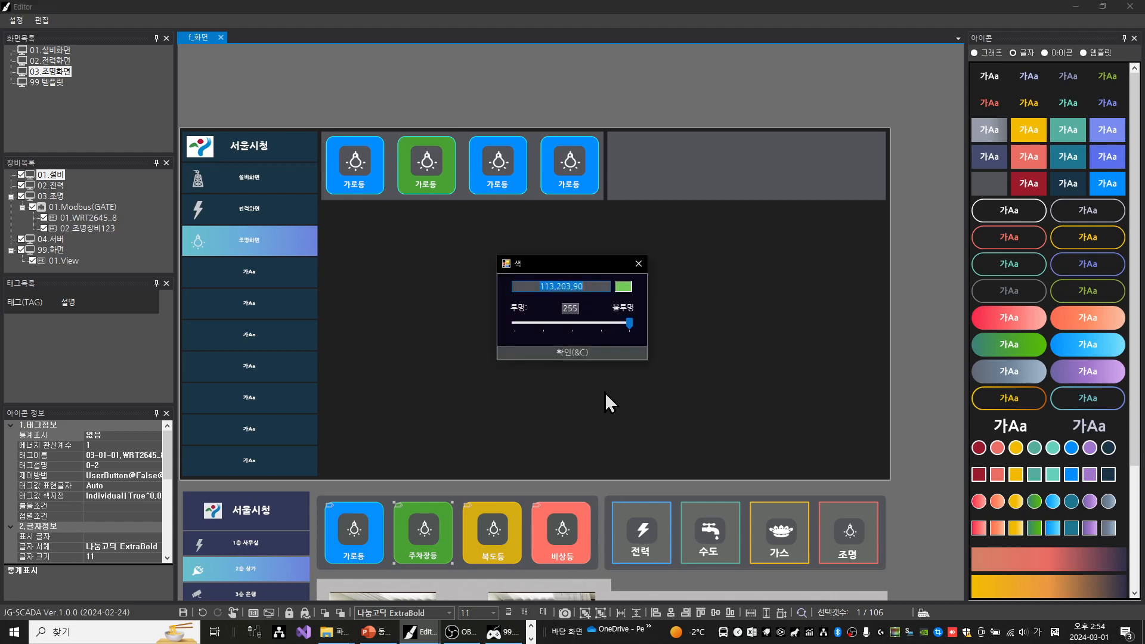
left_click(638, 264)
left_click(445, 140)
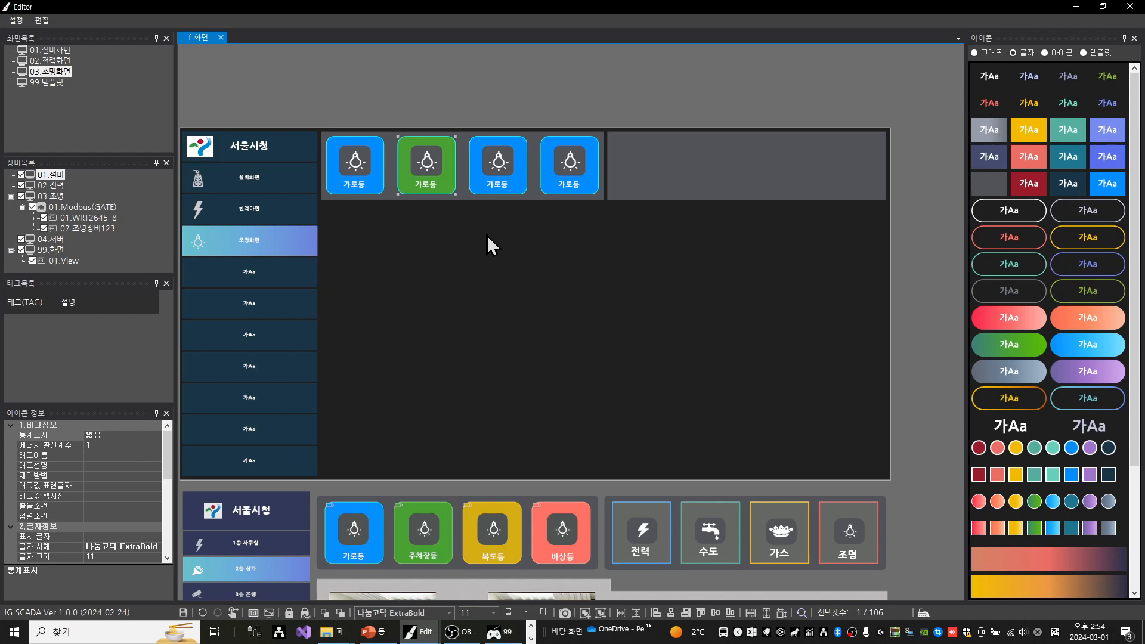
key("F9")
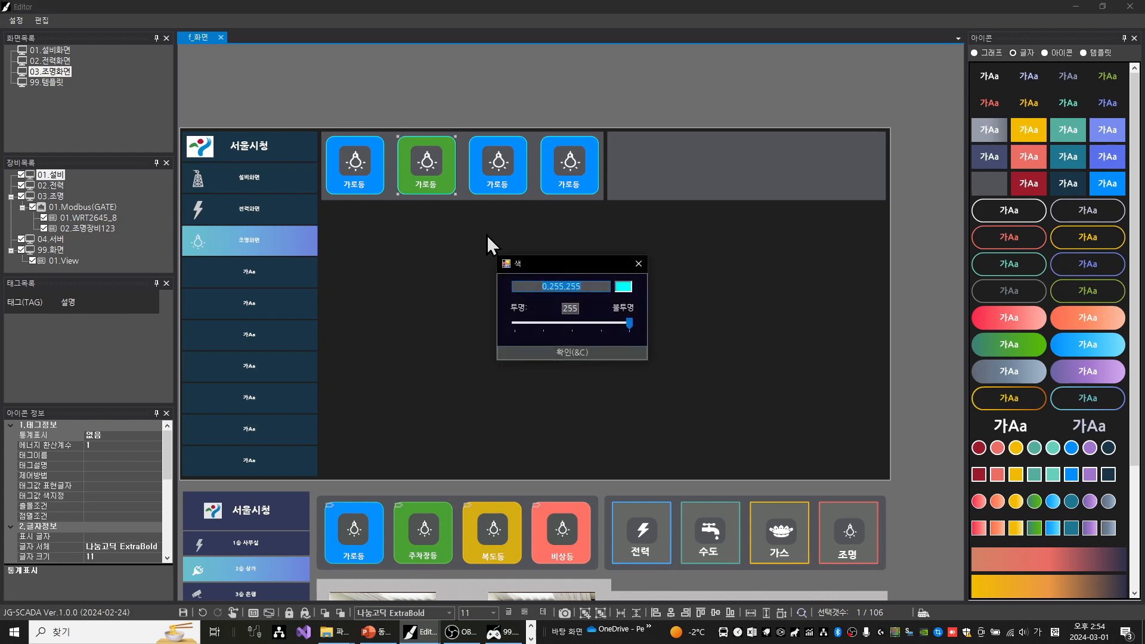
type("113,203,90")
key("Return")
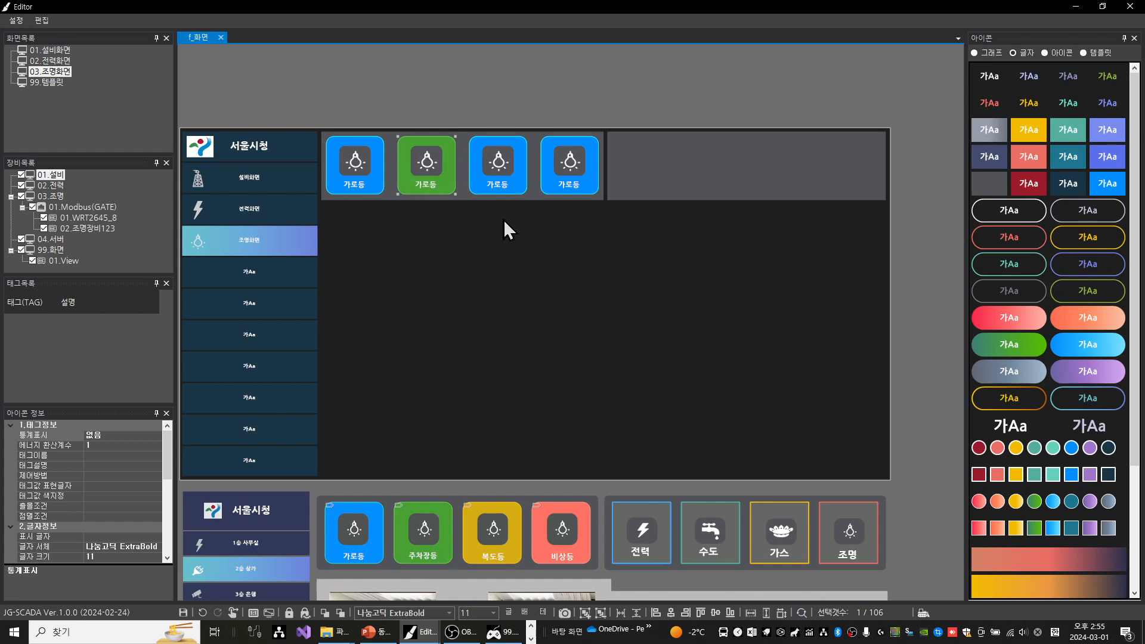
Copy the sample 복도등 button's background colour (배경색) 214,173,19 to the blue box of the third button
left_click(511, 516)
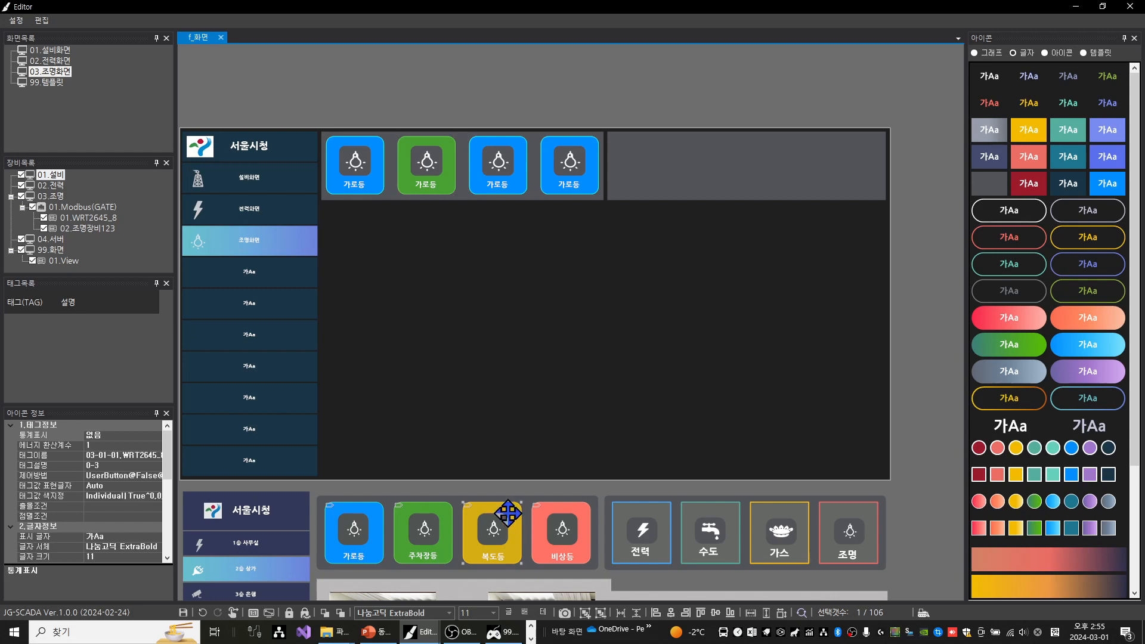
double_click(508, 513)
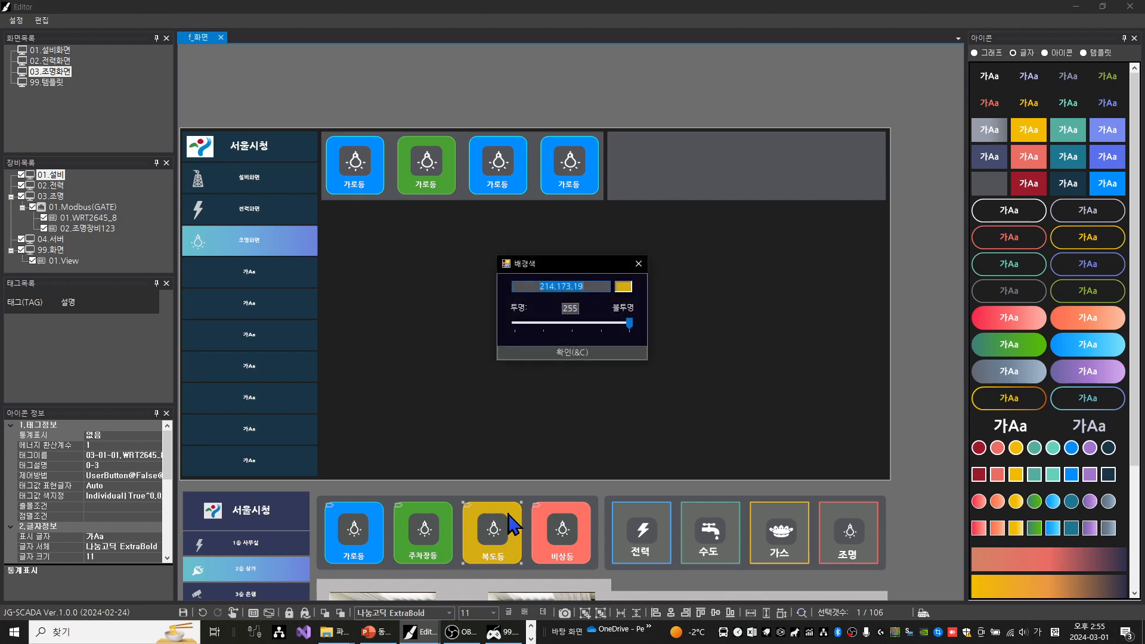
key("Return")
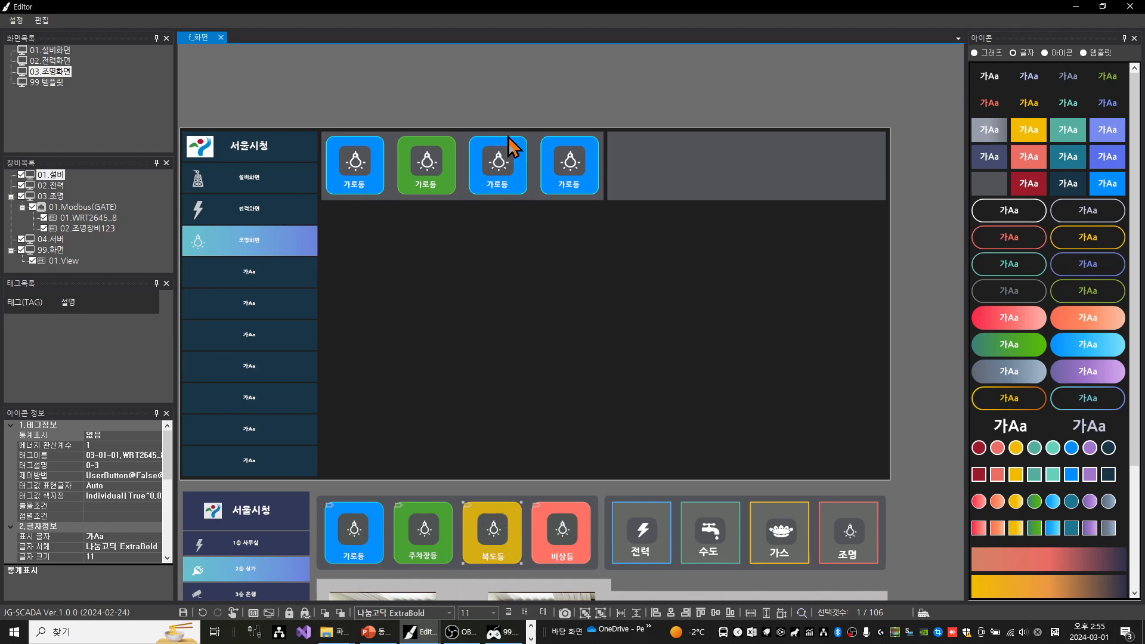
left_click(523, 153)
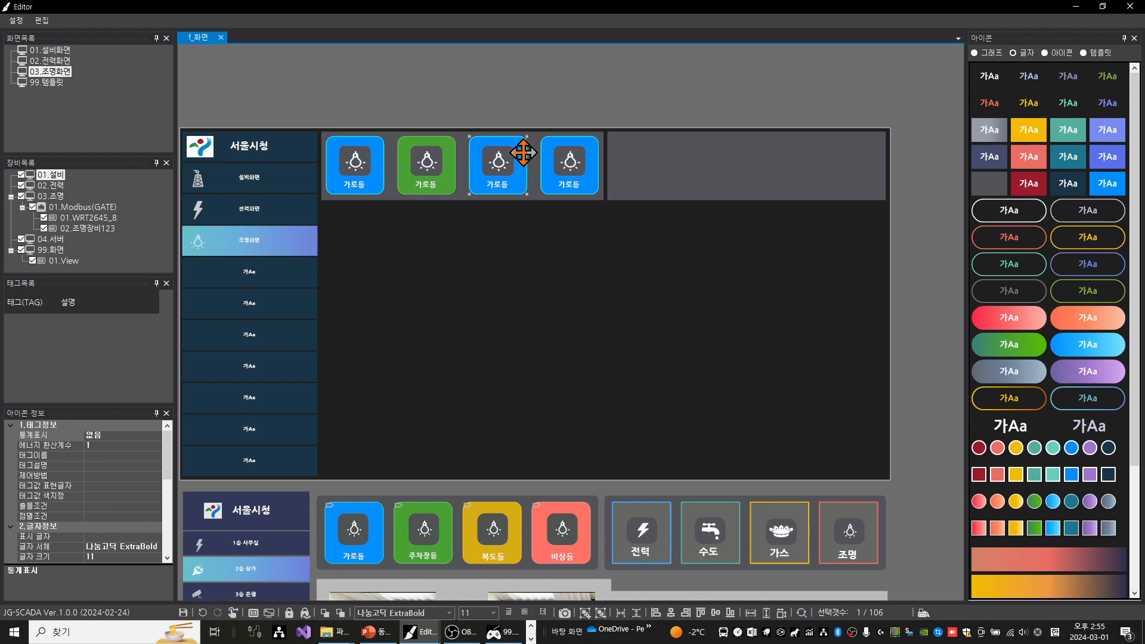
double_click(524, 153)
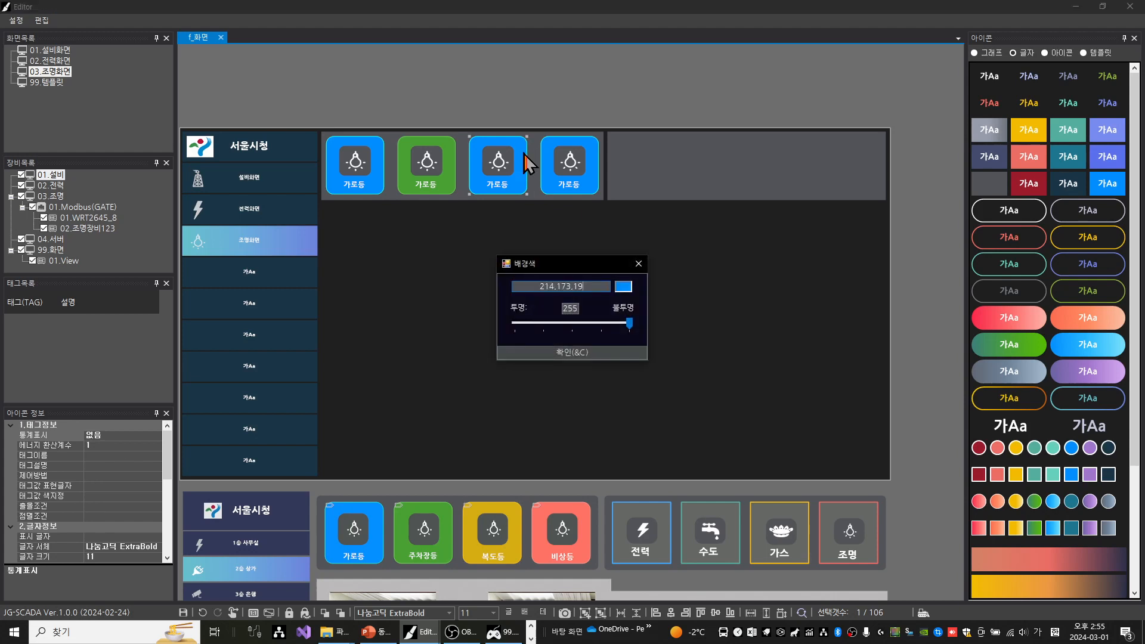
key("Return")
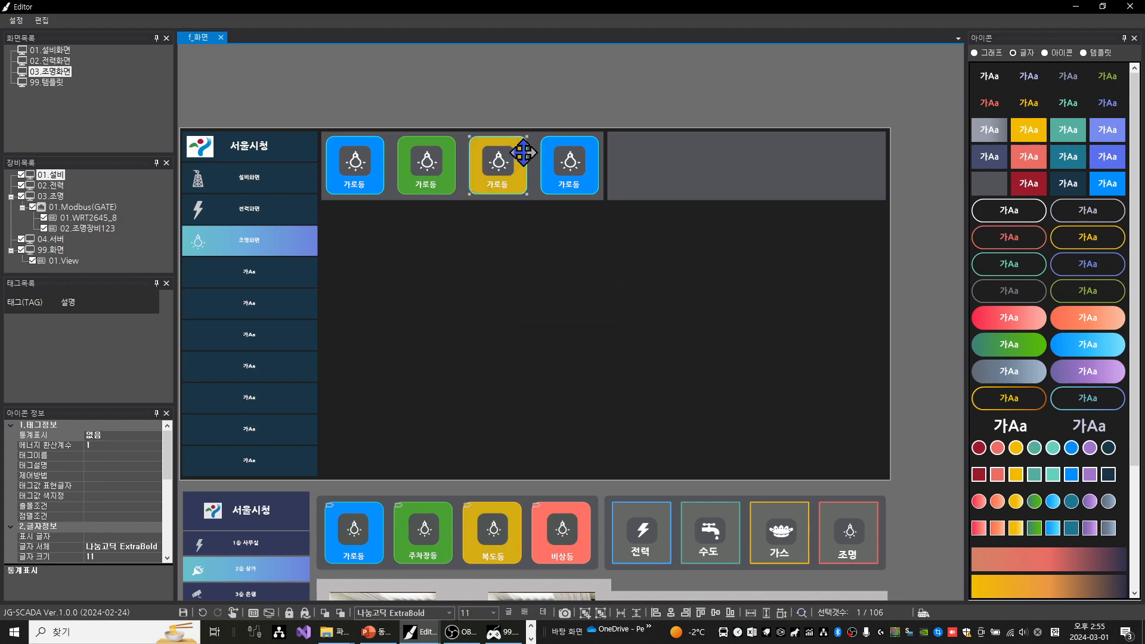
Copy the sample 복도등 button's border colour 255,200,0 to the third button's yellow box
left_click(516, 518)
left_click(472, 493)
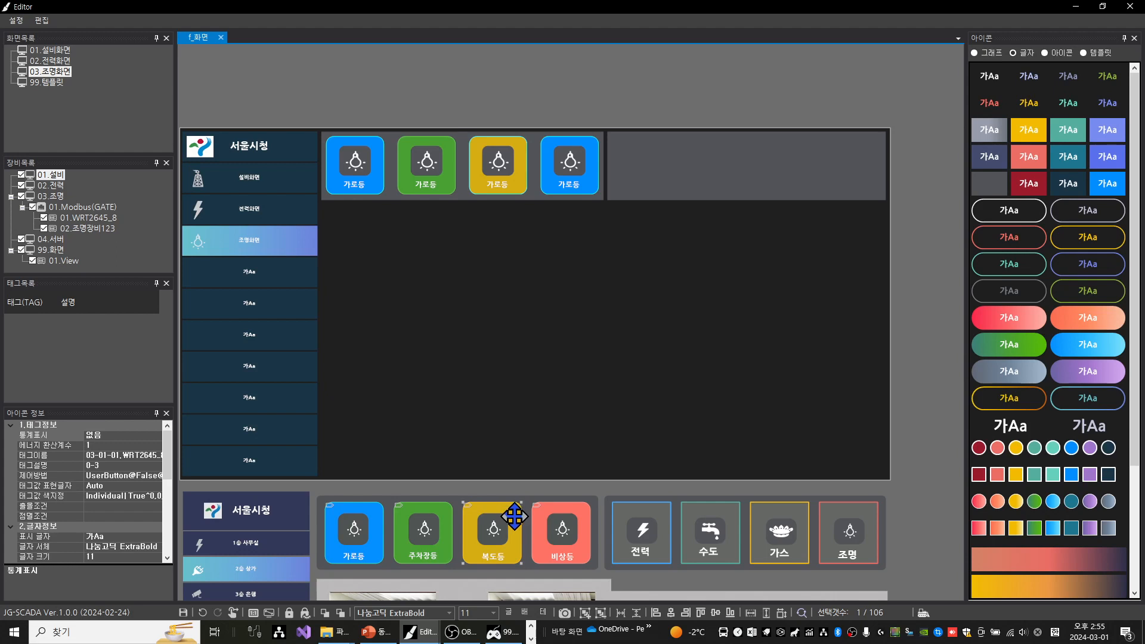
double_click(514, 516)
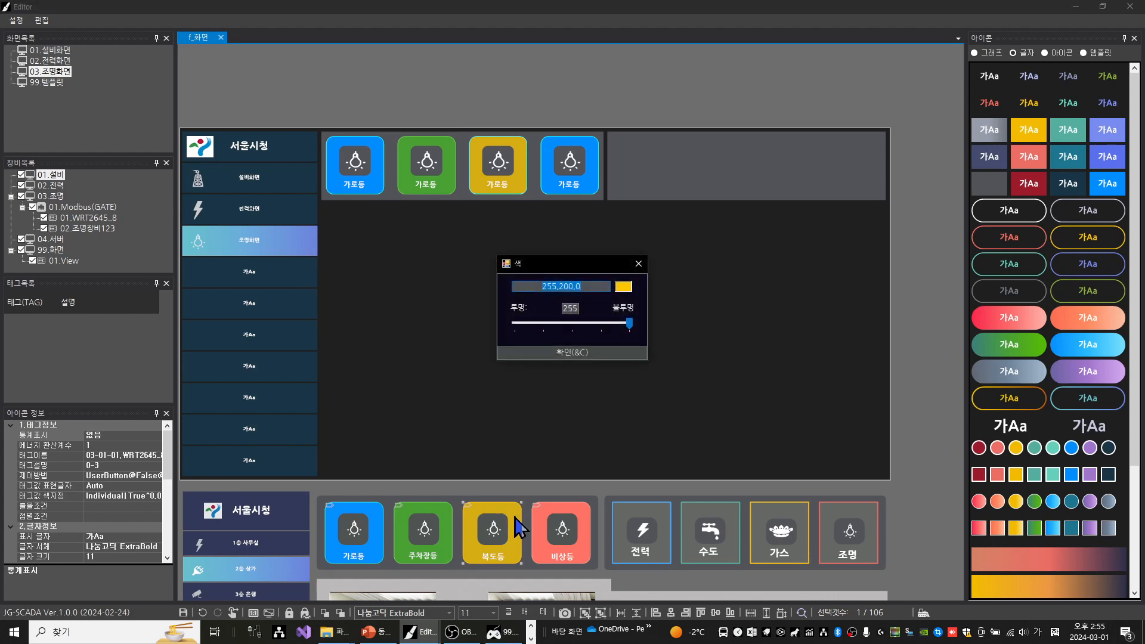
key("Return")
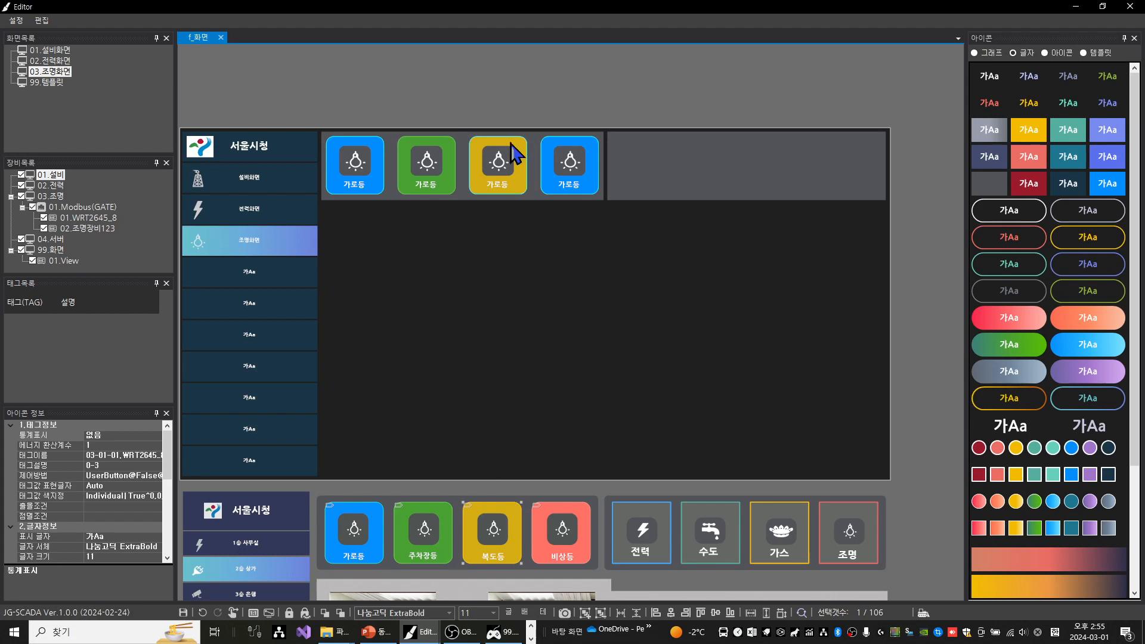
left_click(522, 160)
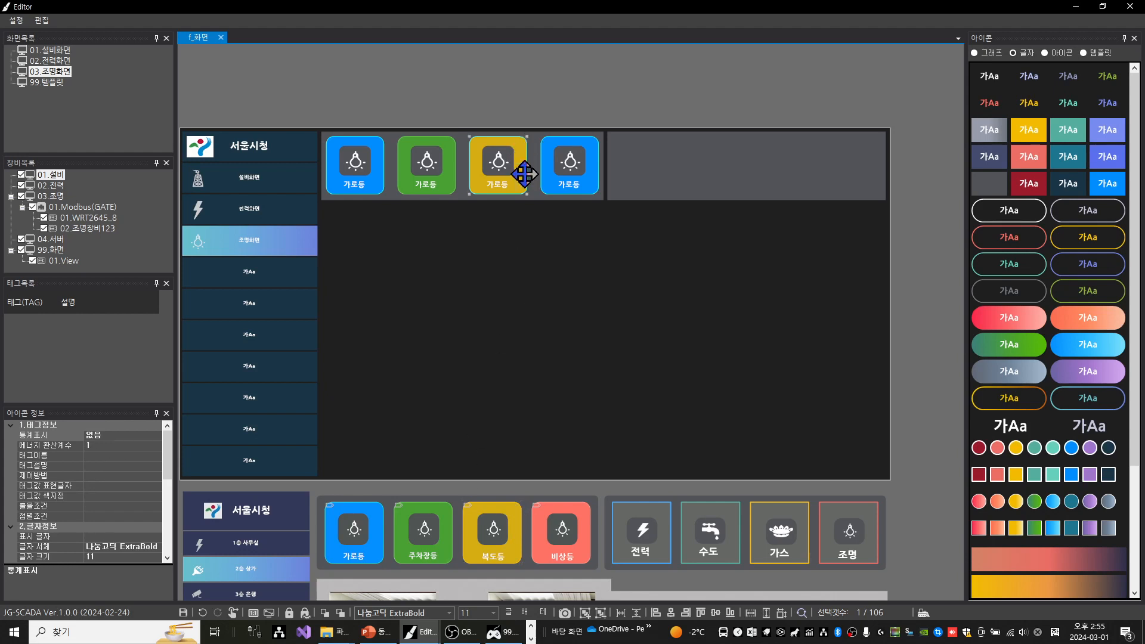
double_click(524, 173)
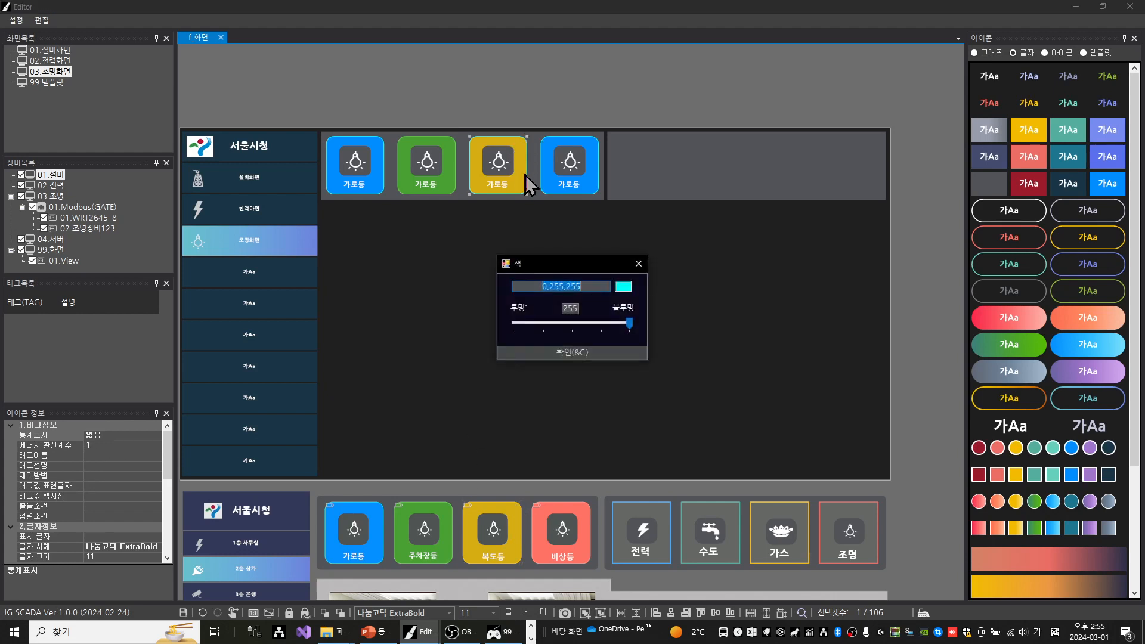
type("255,200,0")
key("Return")
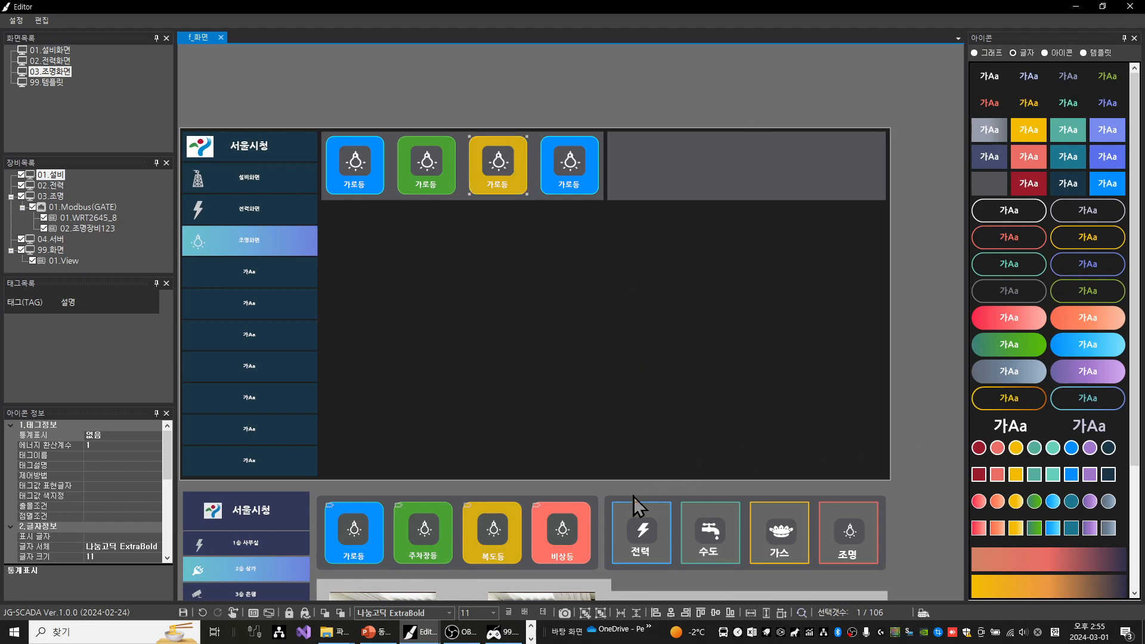
Copy the sample 비상등 button's background colour (배경색) 255,115,101 to the blue box of the fourth button
left_click(585, 510)
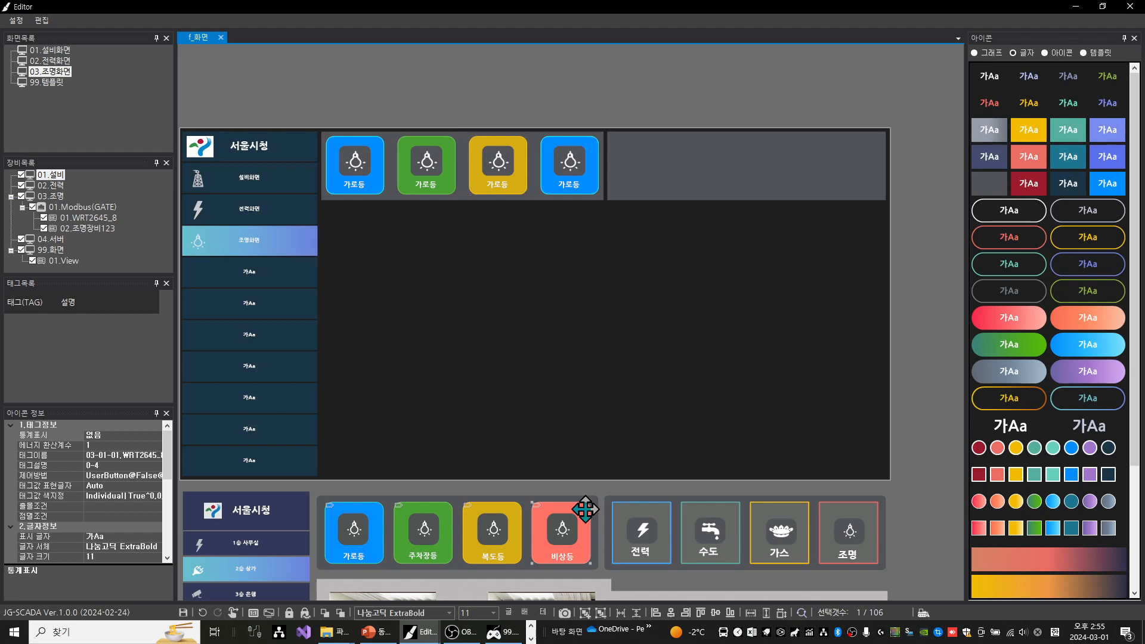
double_click(586, 510)
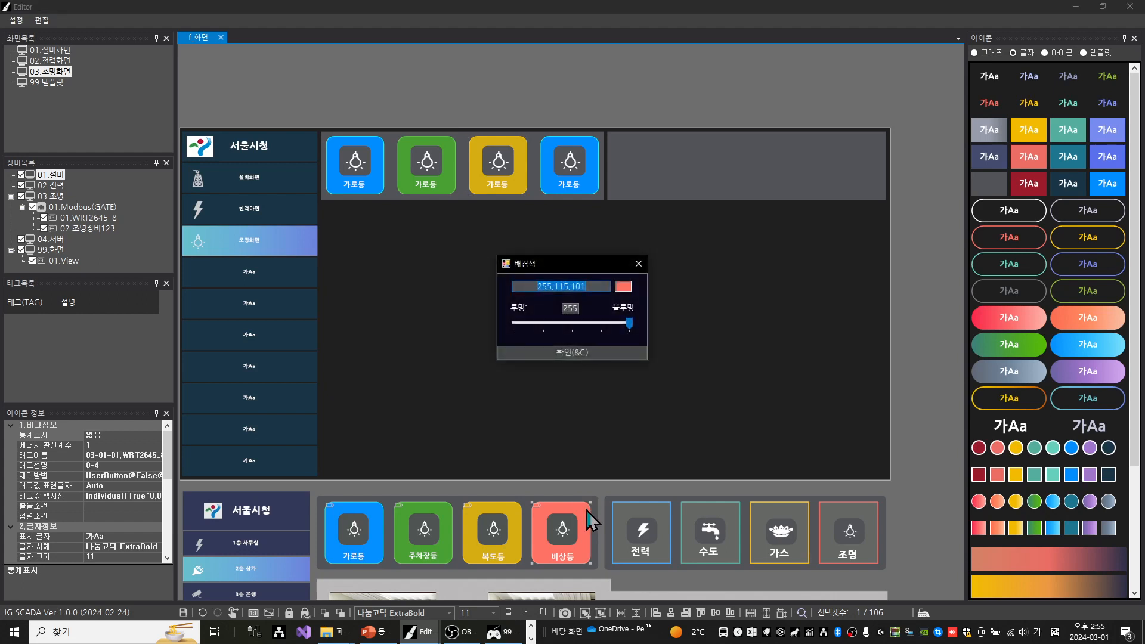
key("Return")
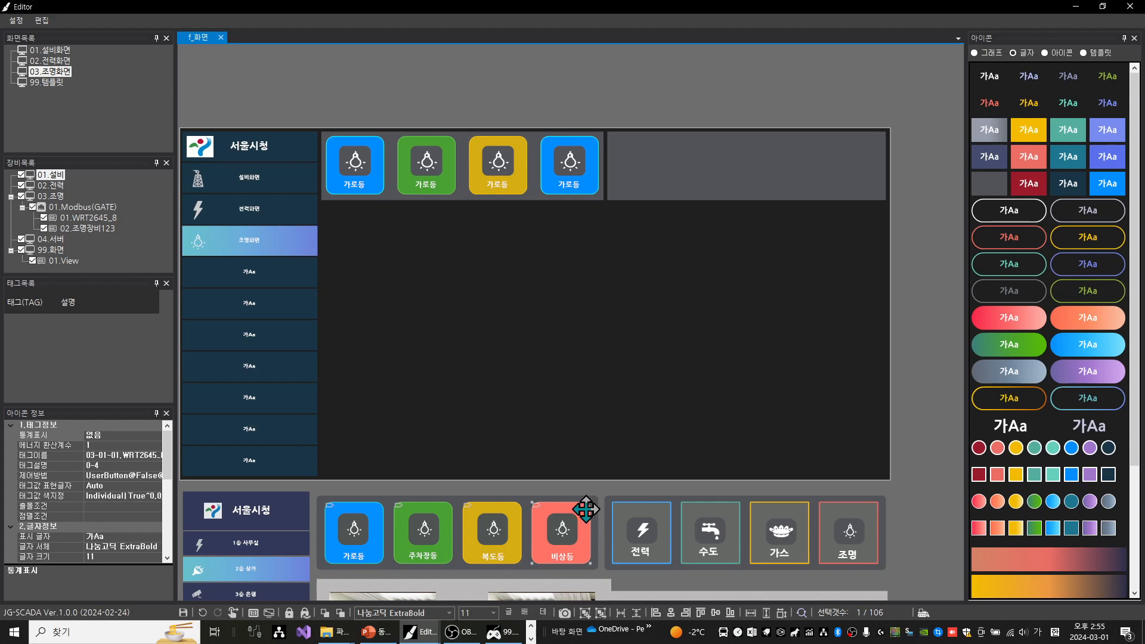
left_click(549, 142)
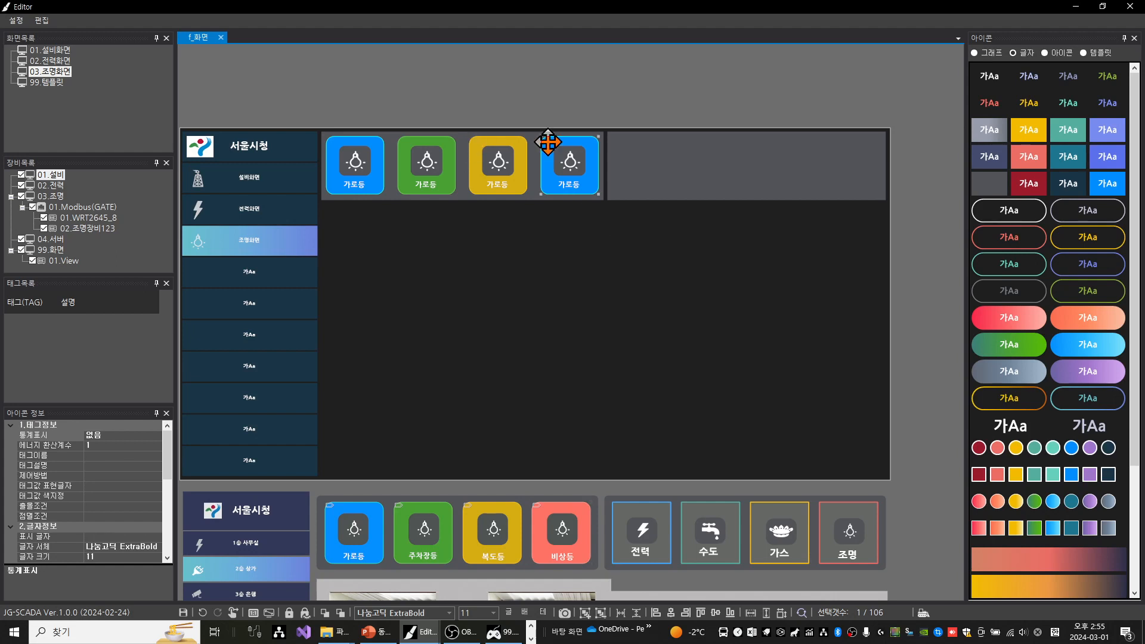
double_click(548, 142)
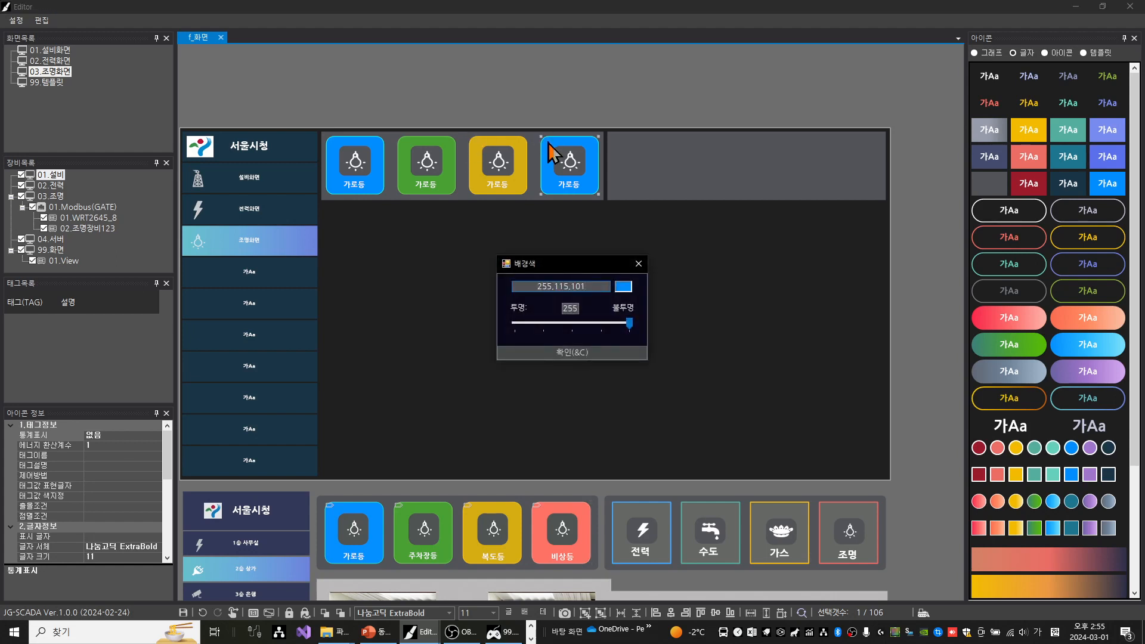
key("Return")
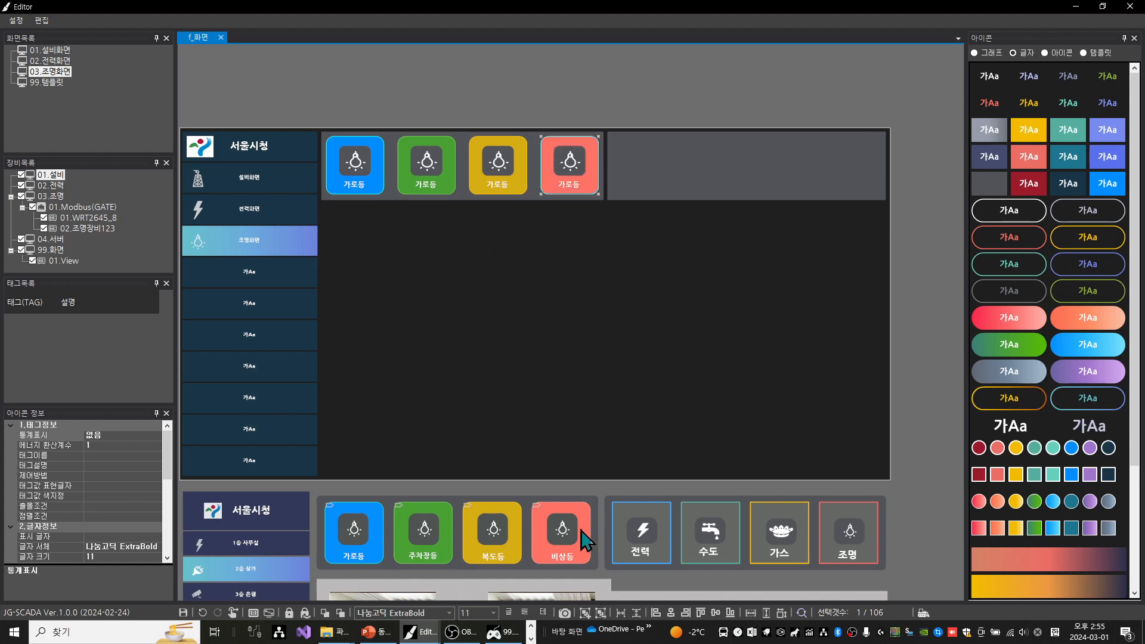
Copy the sample 비상등 button's border colour 255,157,147 to the fourth button's box
left_click(589, 491)
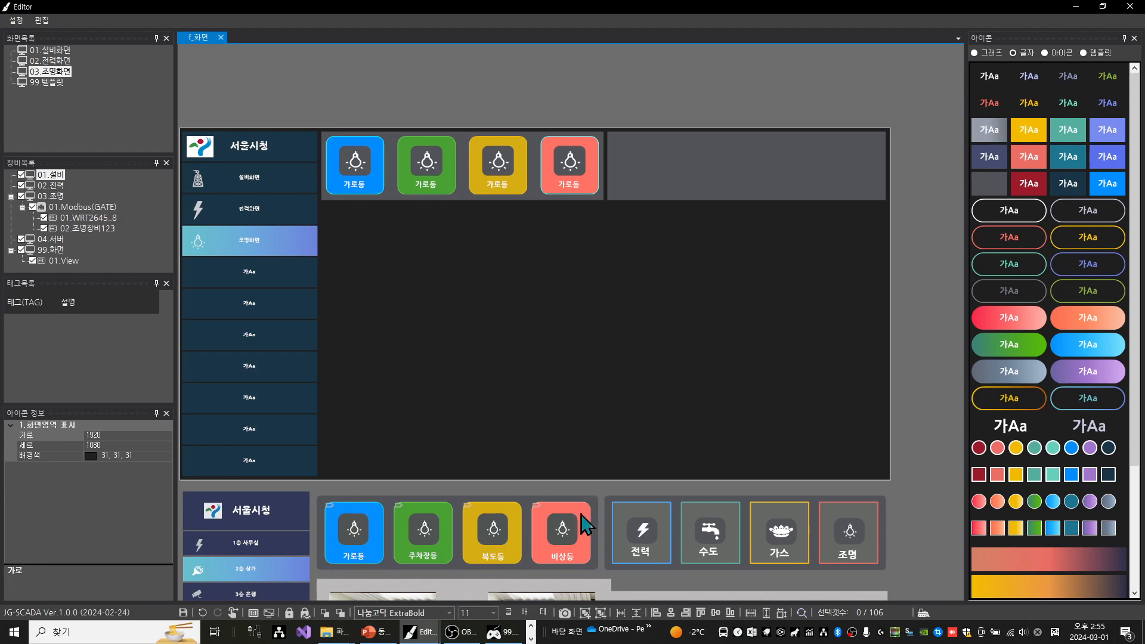
left_click(584, 522)
double_click(580, 514)
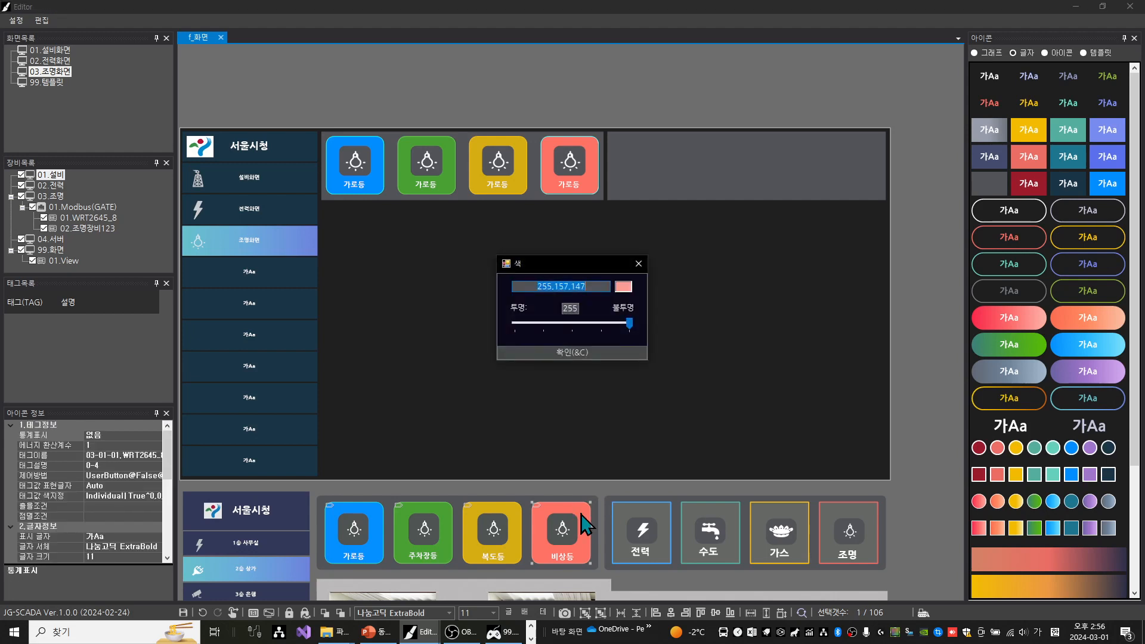
key("Return")
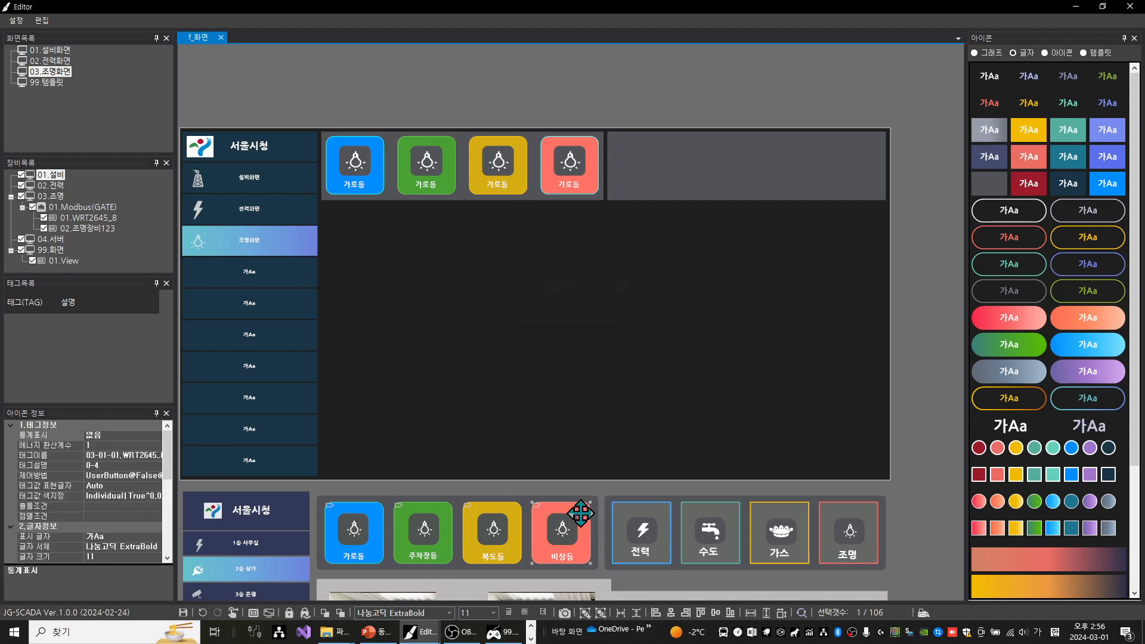
left_click(588, 177)
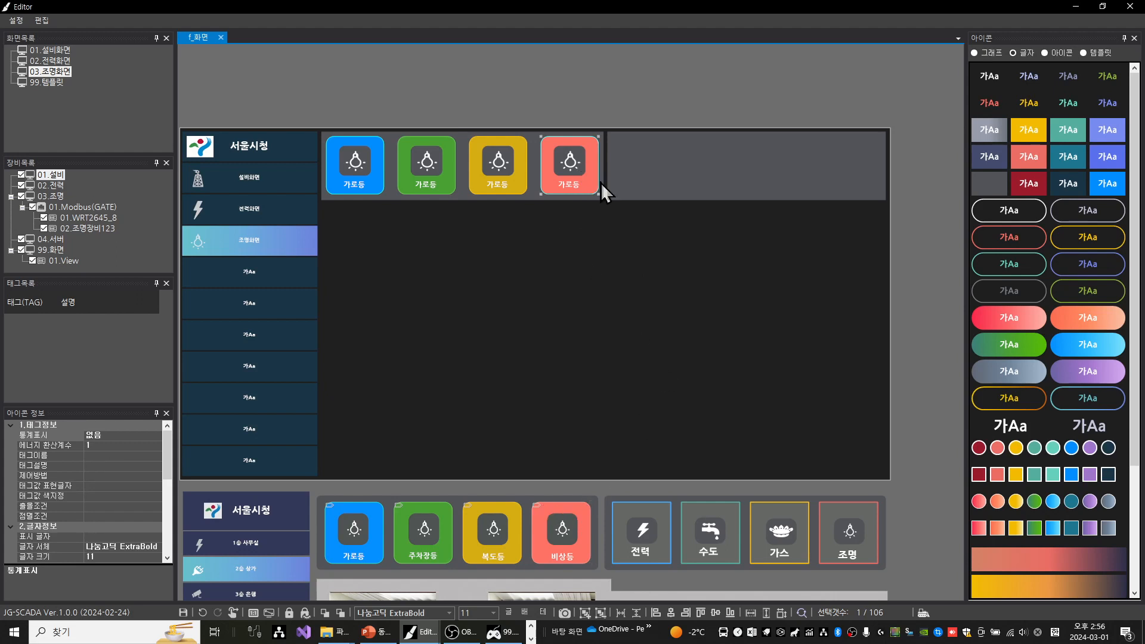
double_click(600, 182)
type("255,157,147")
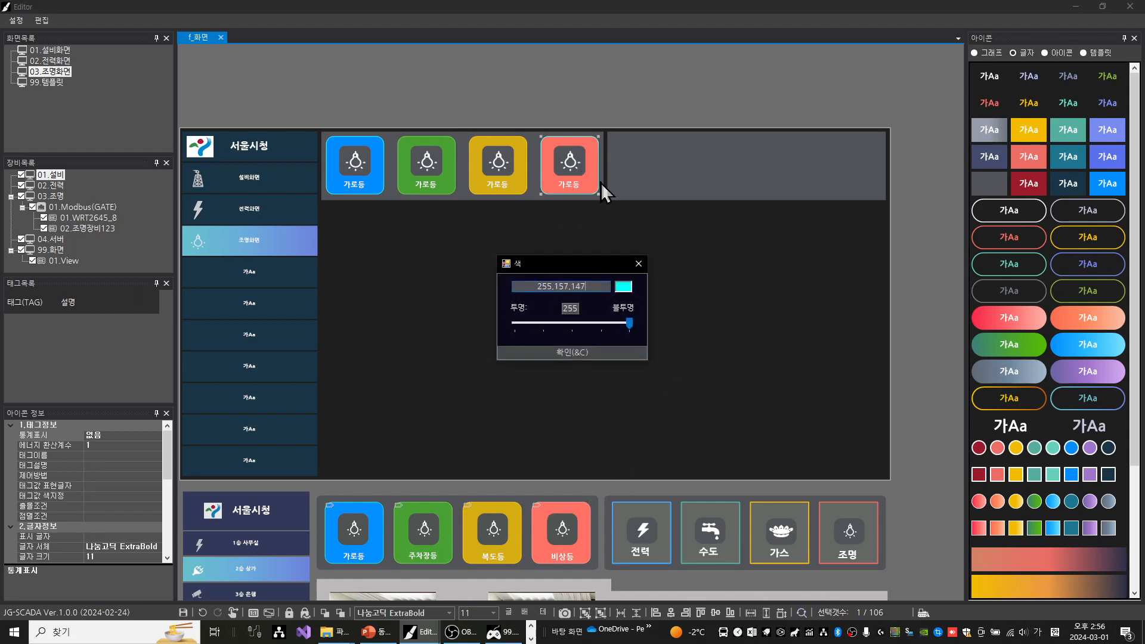
key("Return")
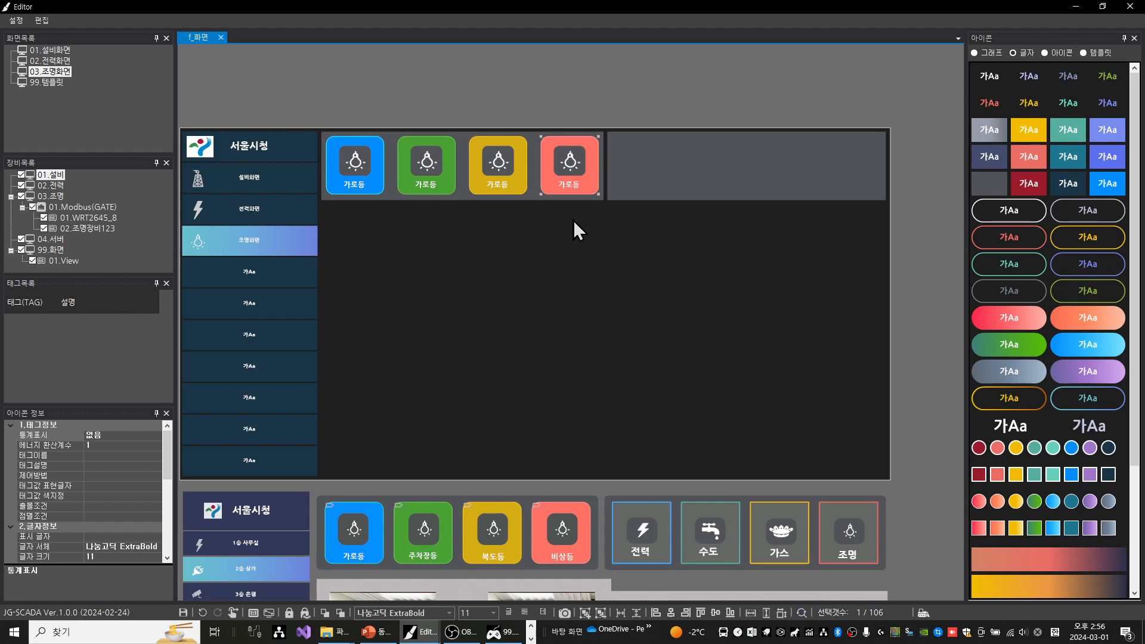
Change the green second button's label text to 주차장등
left_click(414, 205)
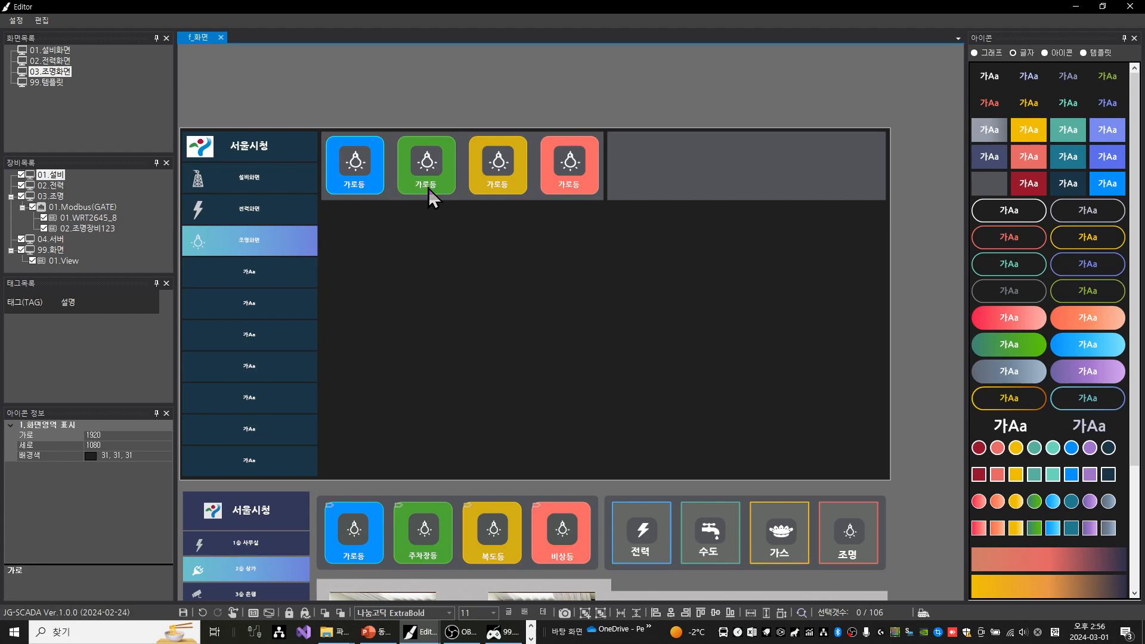
double_click(429, 186)
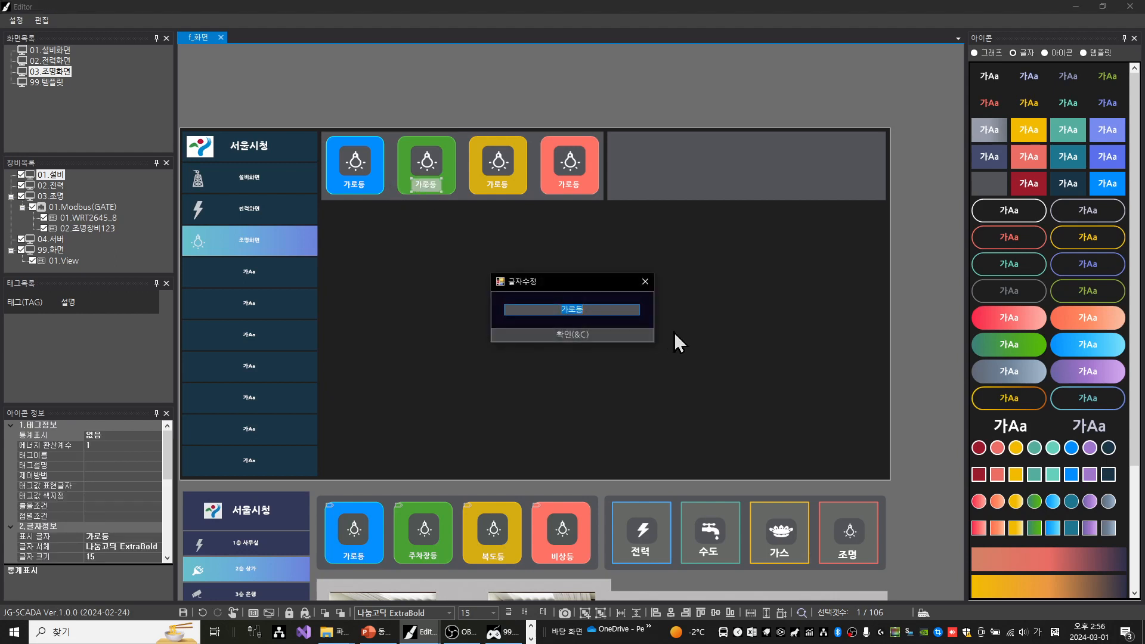
type("주차장등")
key("Return")
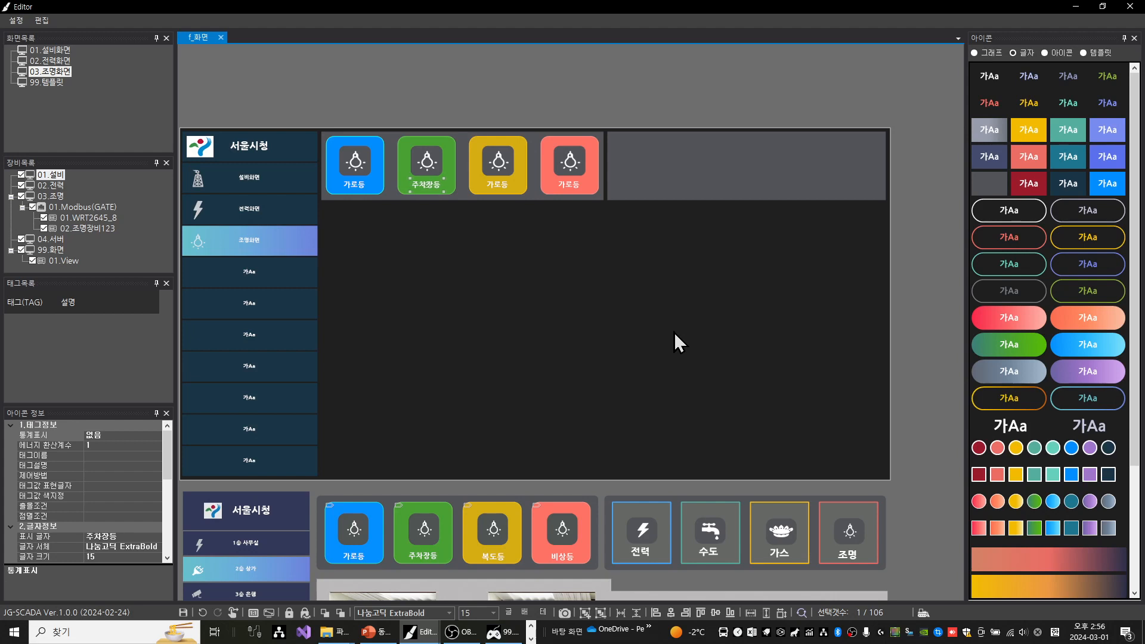
Change the yellow third button's label text to 복도등
left_click(504, 189)
double_click(505, 189)
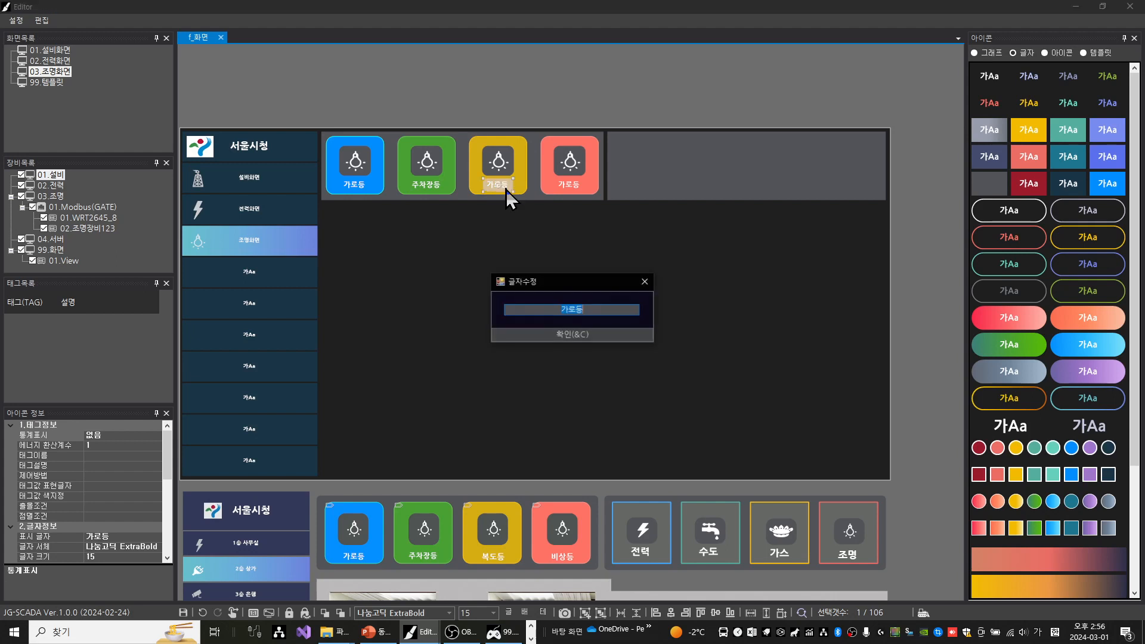
type("복도등")
key("Return")
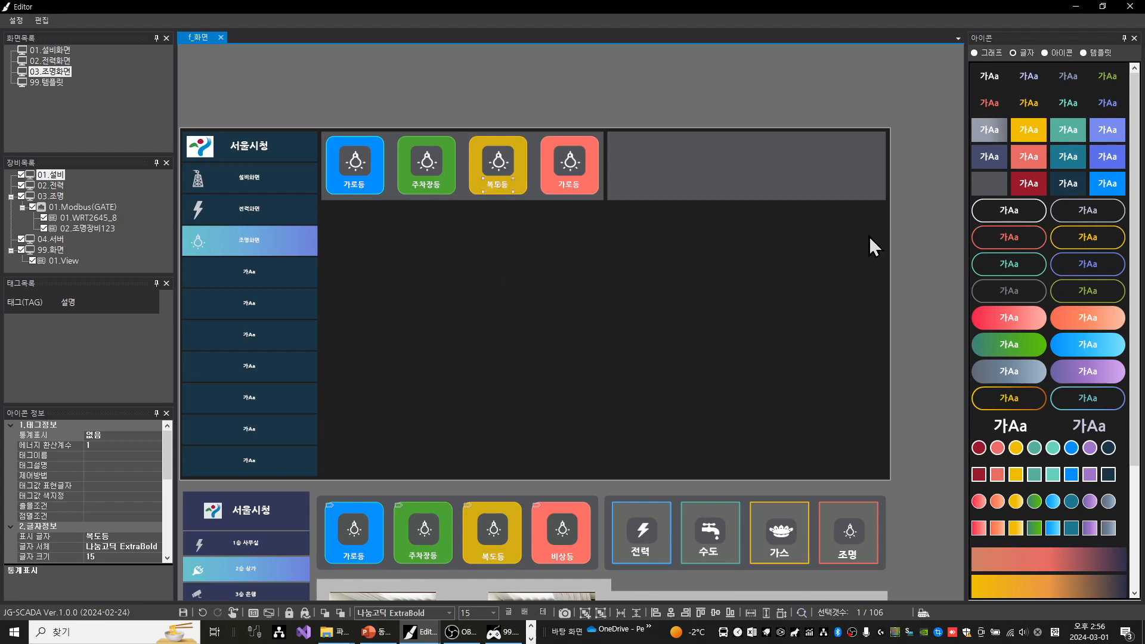
Change the red fourth button's label text to 비상등
double_click(571, 186)
type("비상등")
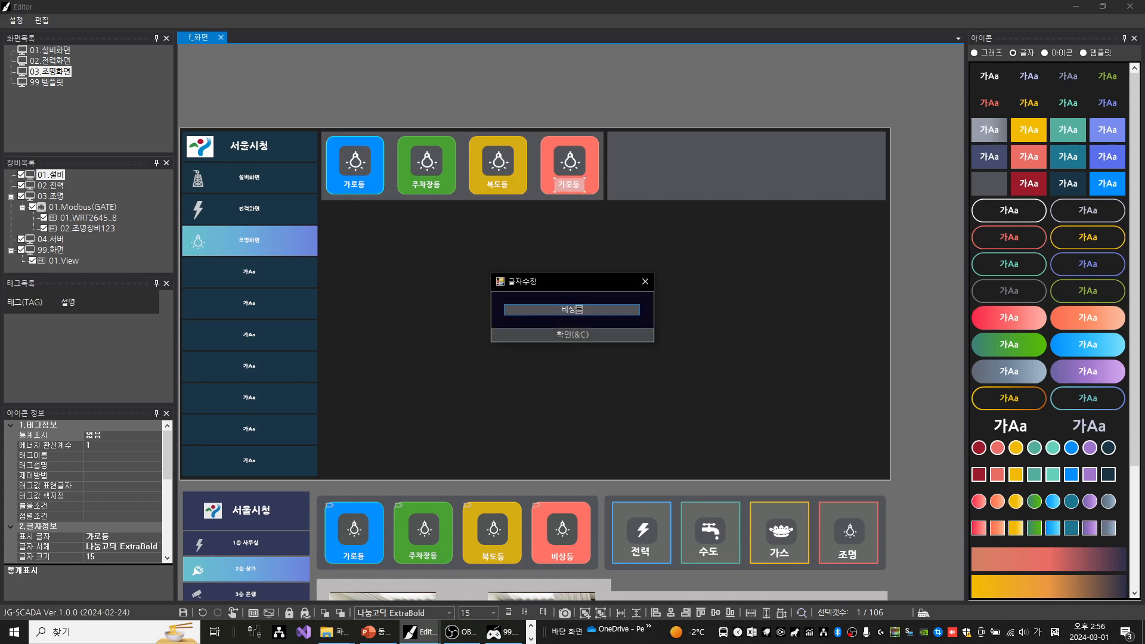
key("Return")
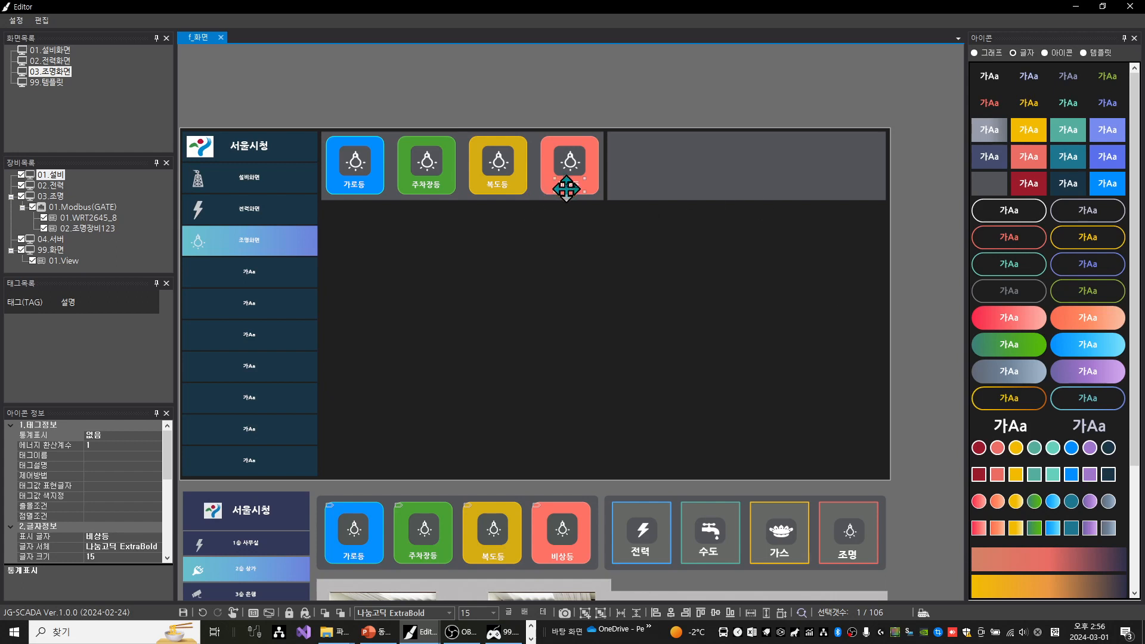
left_click(614, 110)
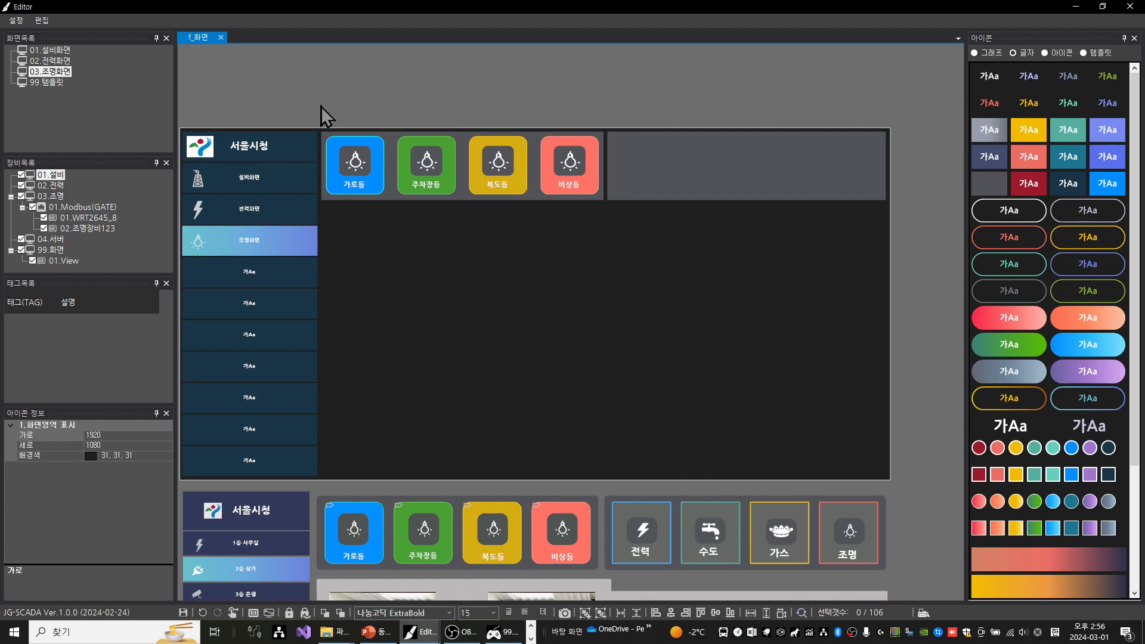
Duplicate the four labelled lighting buttons and position the copies in the empty grey panel beside them
left_click_drag(321, 106, 602, 212)
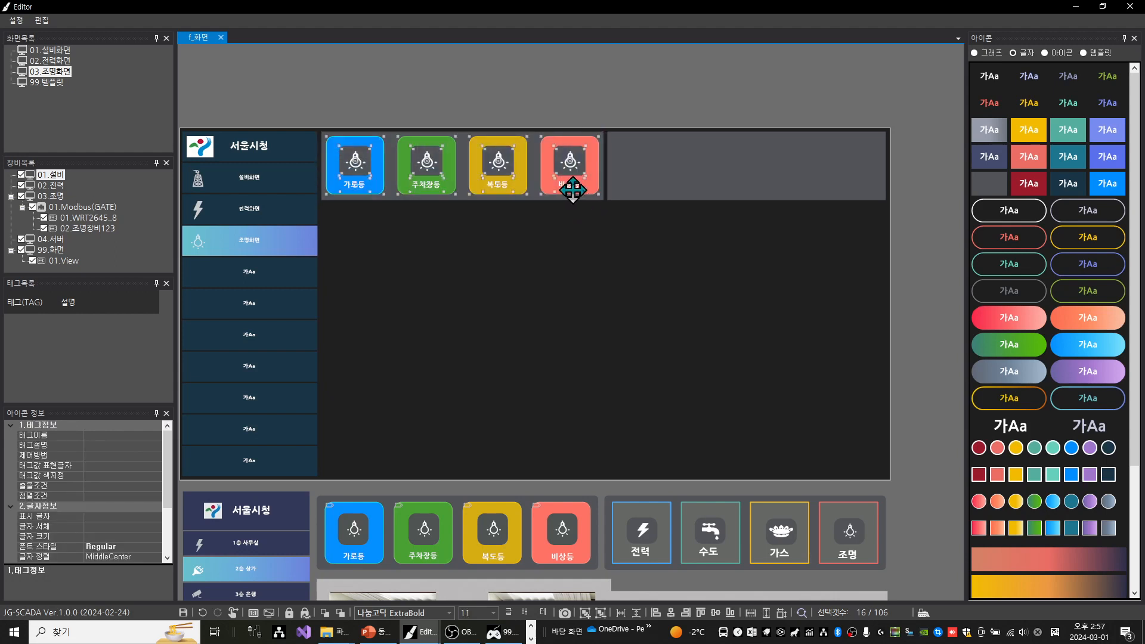
key("ctrl+c")
key("ctrl+v")
left_click_drag(498, 169, 780, 164)
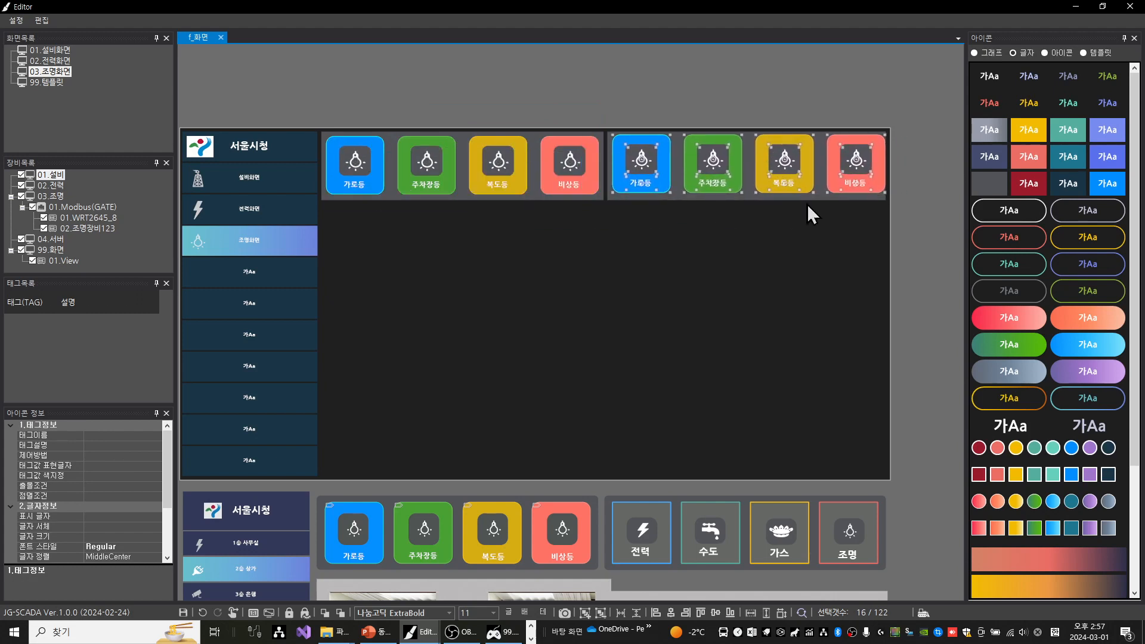
key("Left")
key("Left")
key("Left")
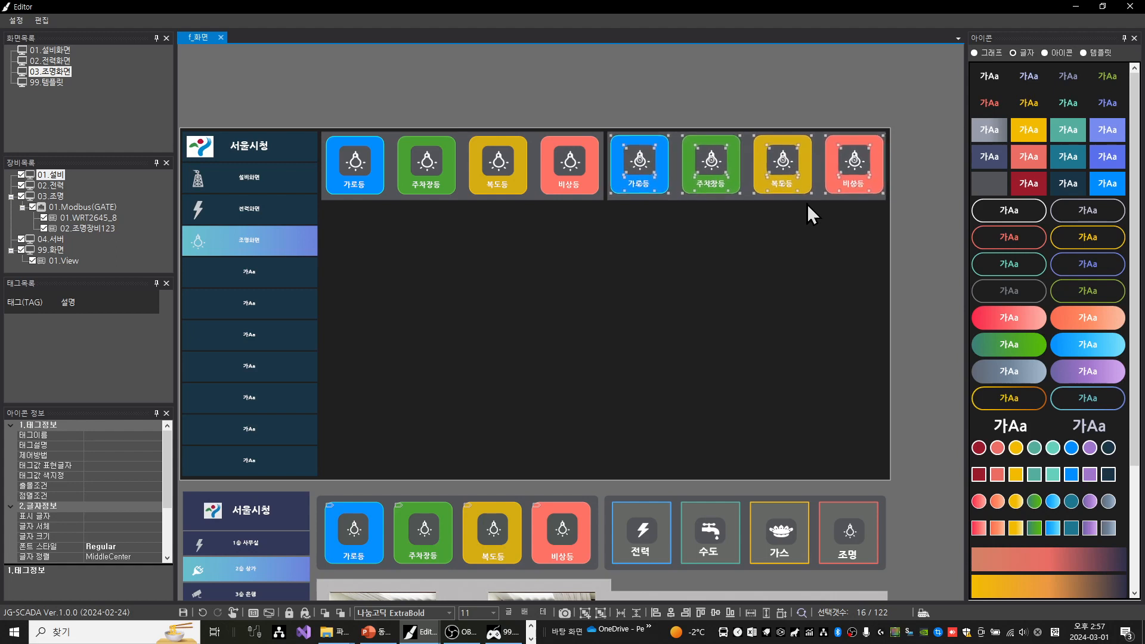
key("Left")
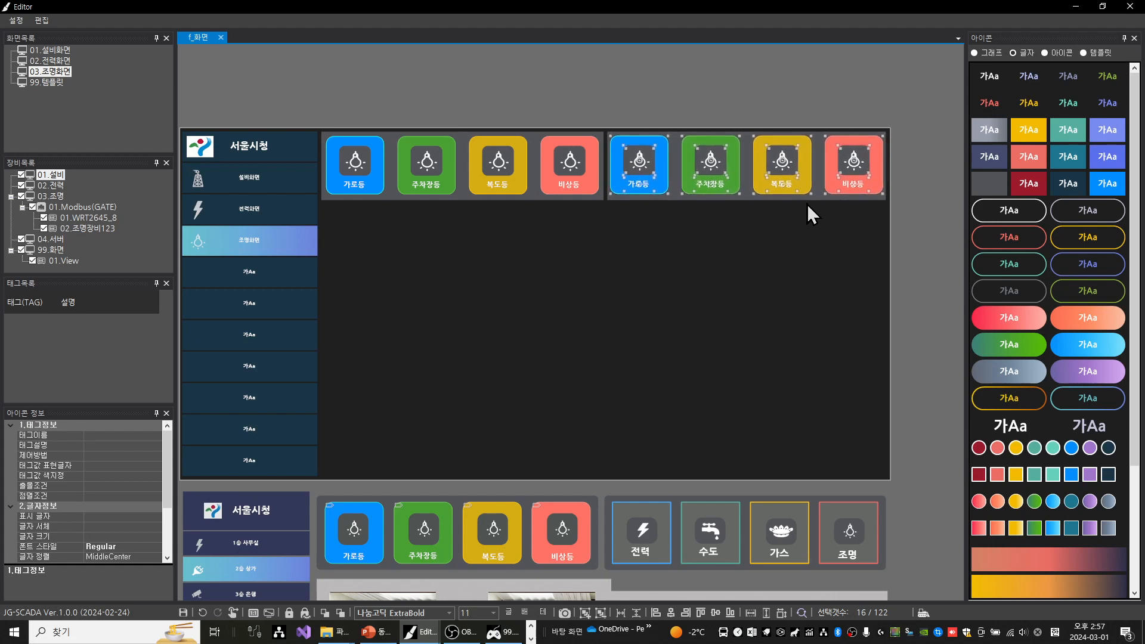
key("Down")
left_click(720, 100)
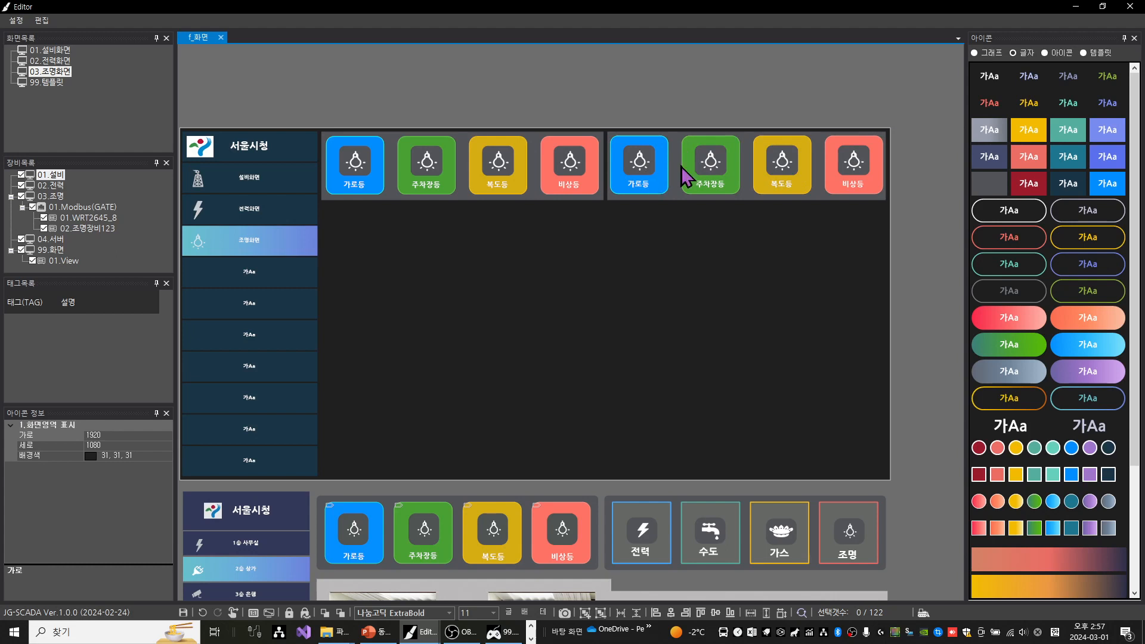
Nudge the copied 가로등 button slightly to the right within the second panel
left_click_drag(600, 100, 672, 213)
key("Right")
key("Right")
key("Right")
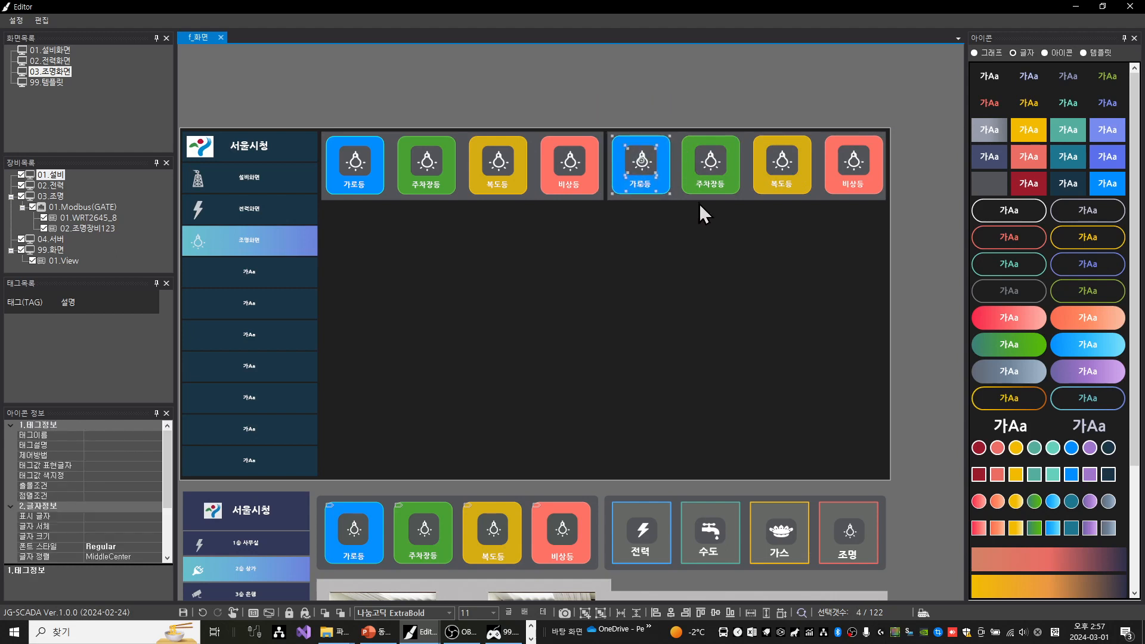
key("Right")
Nudge the copied 비상등 button slightly to the left within the second panel
left_click_drag(822, 108, 905, 220)
key("Left")
key("Left")
key("Left")
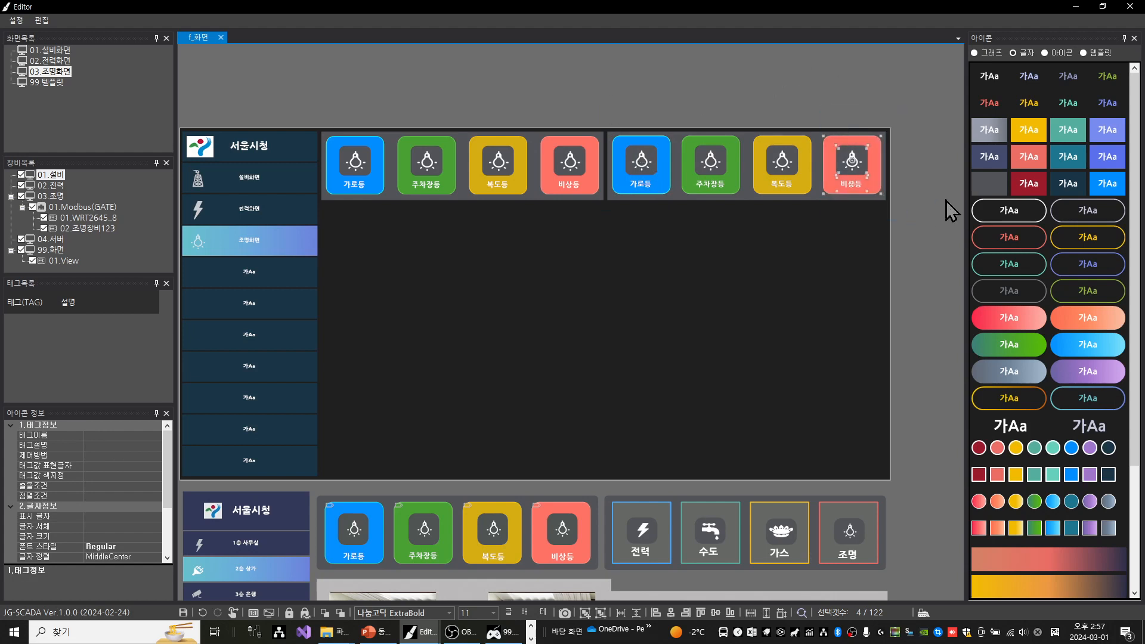
left_click(637, 101)
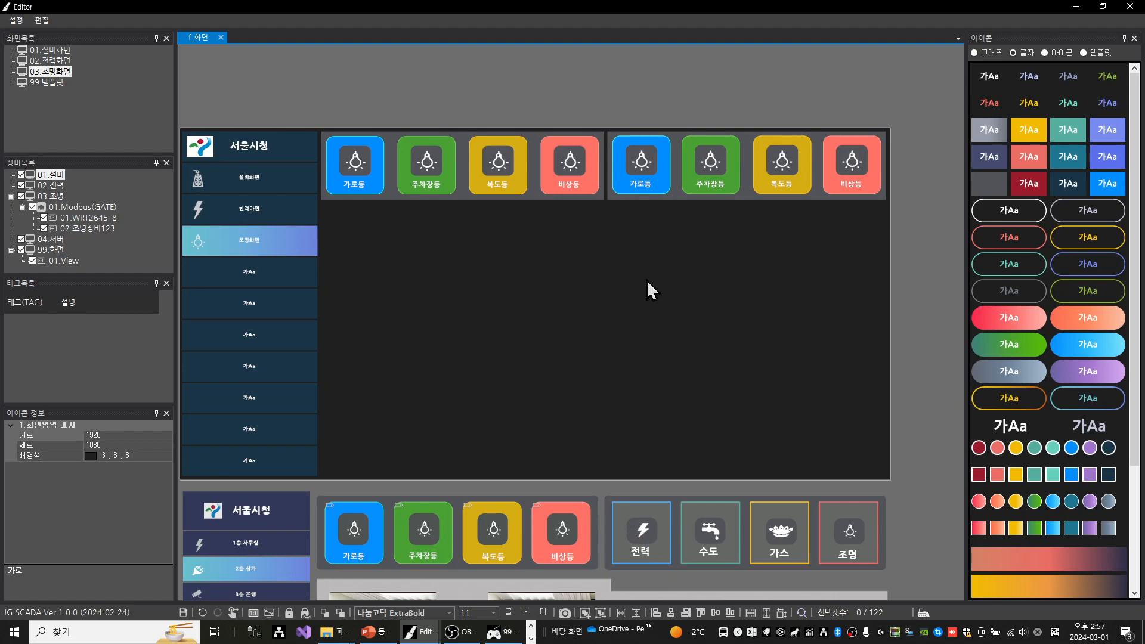
Set the corner radius (모서리 반경) of the four button boxes in the second panel to 0
left_click(668, 142)
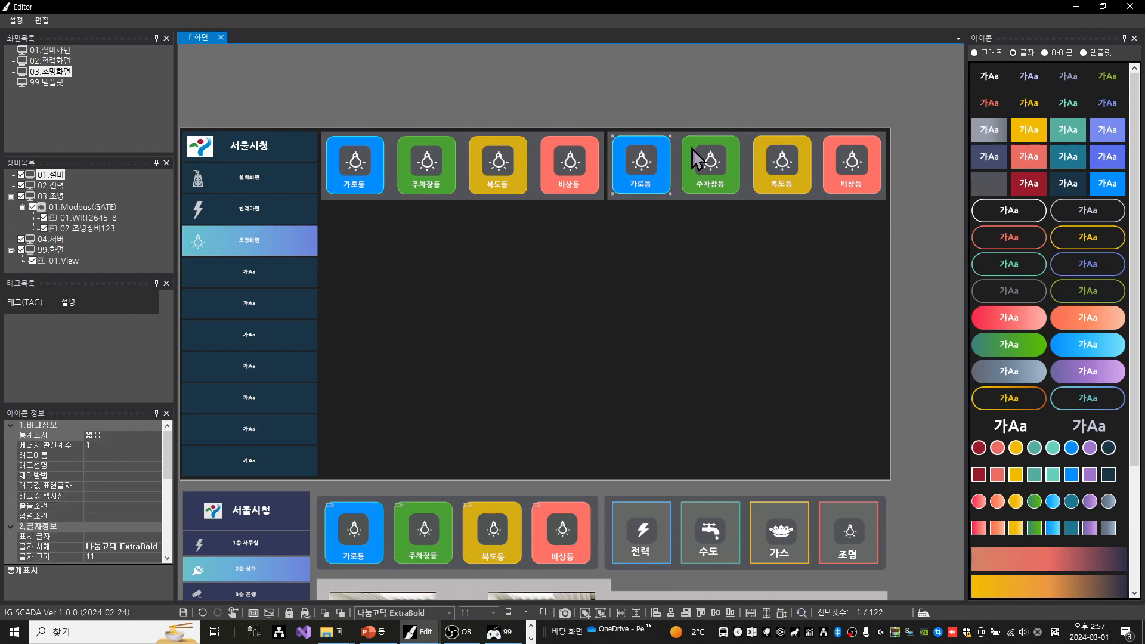
left_click(732, 143, "ctrl")
left_click(805, 146, "ctrl")
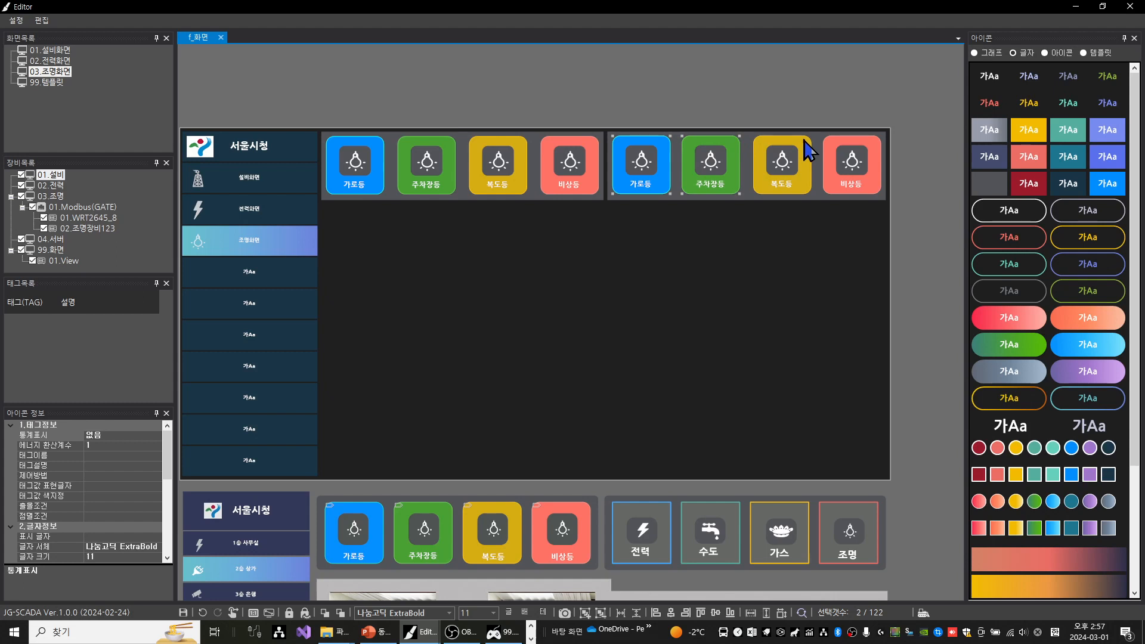
left_click(865, 139, "ctrl")
left_click_drag(167, 460, 169, 559)
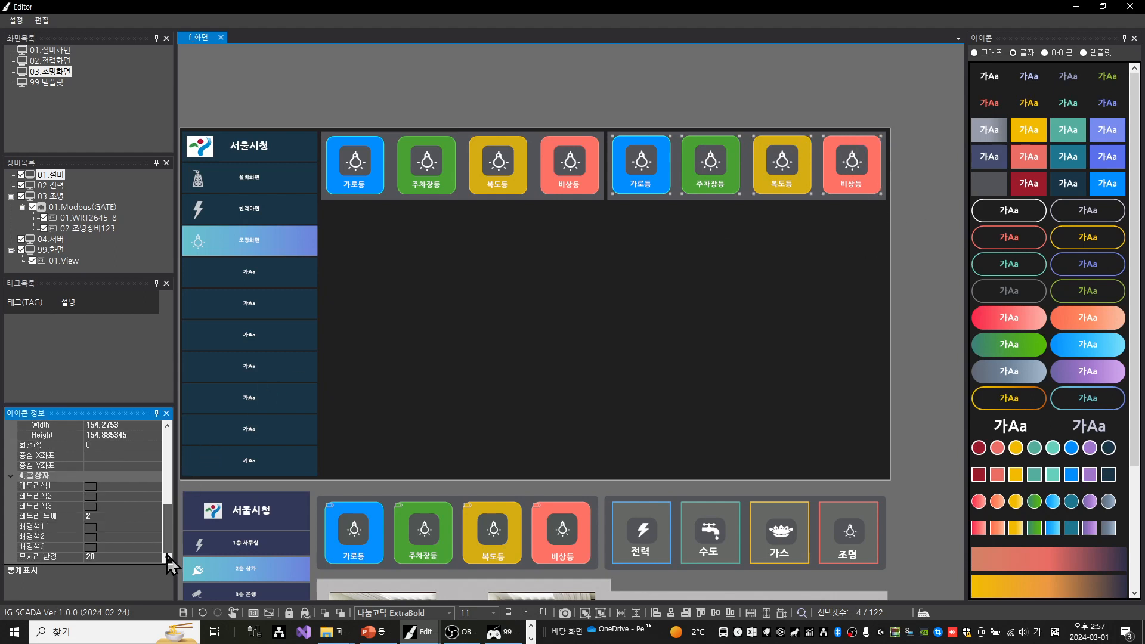
left_click(113, 555)
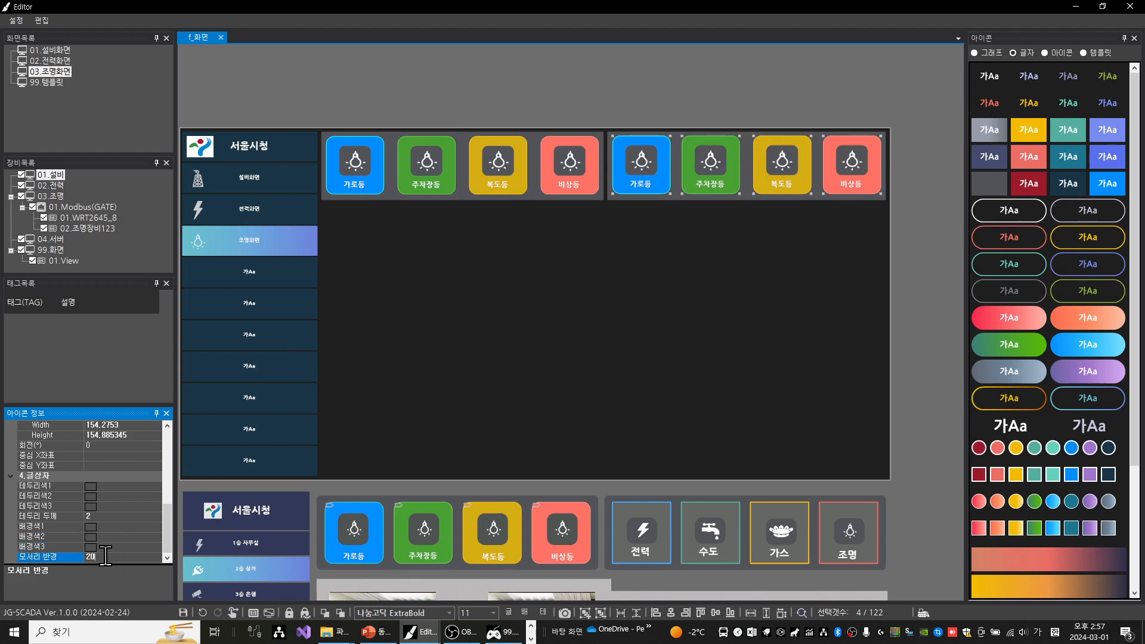
key("BackSpace")
key("BackSpace")
type("0")
Copy the sample 수도 button's background colour (배경색) 101,103,100 to the four button boxes in the second panel
left_click(692, 513)
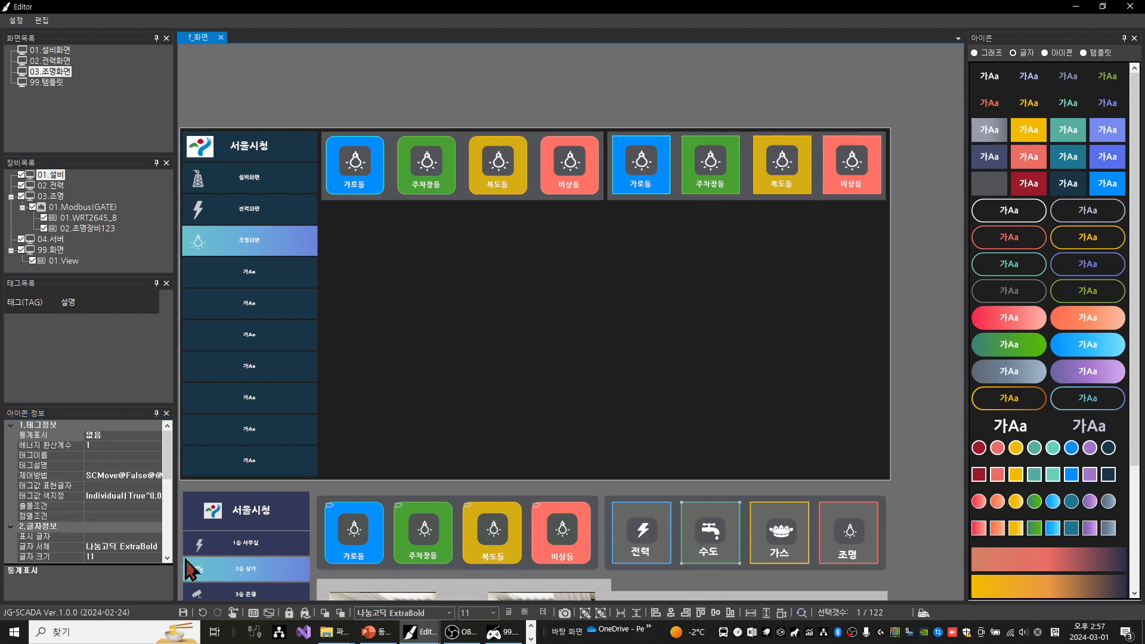
scroll(149, 494, "down", 6)
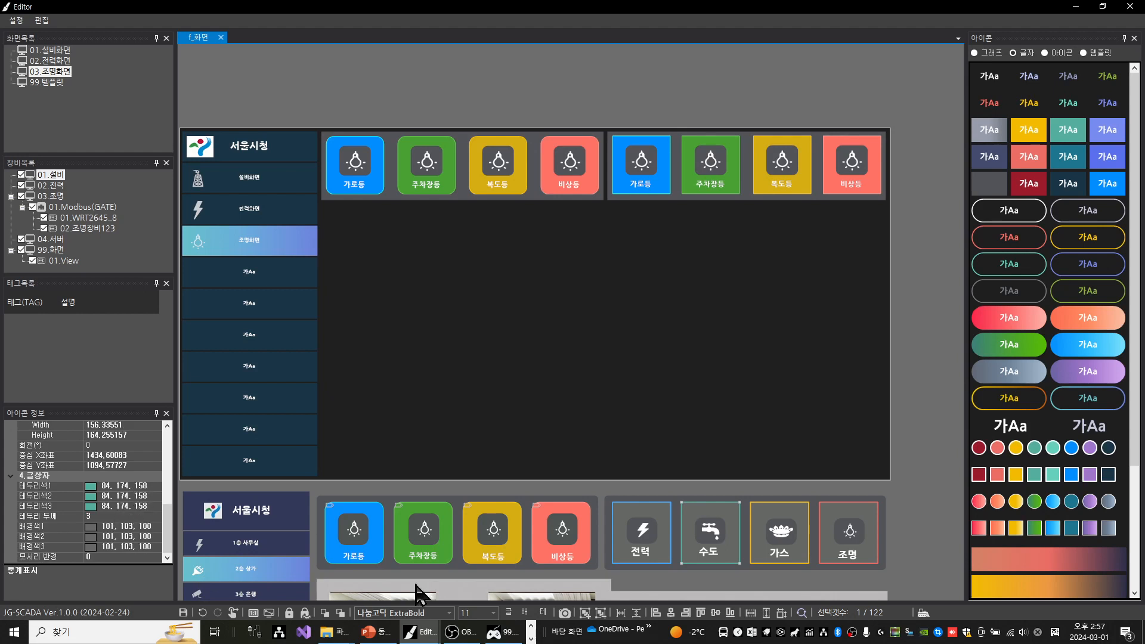
left_click(525, 612)
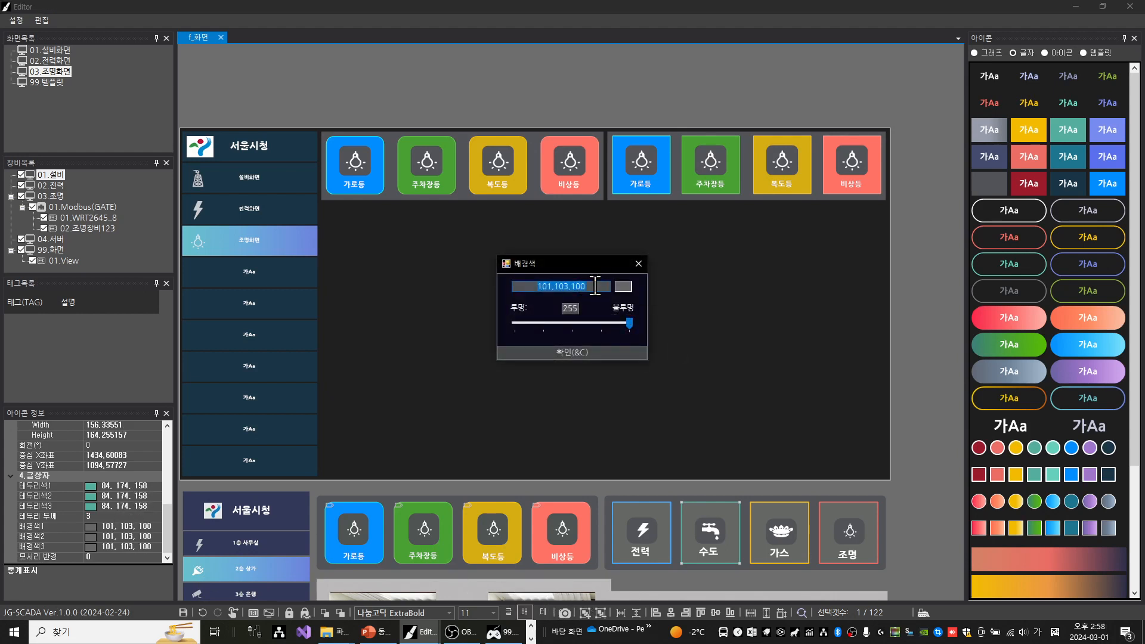
left_click(638, 264)
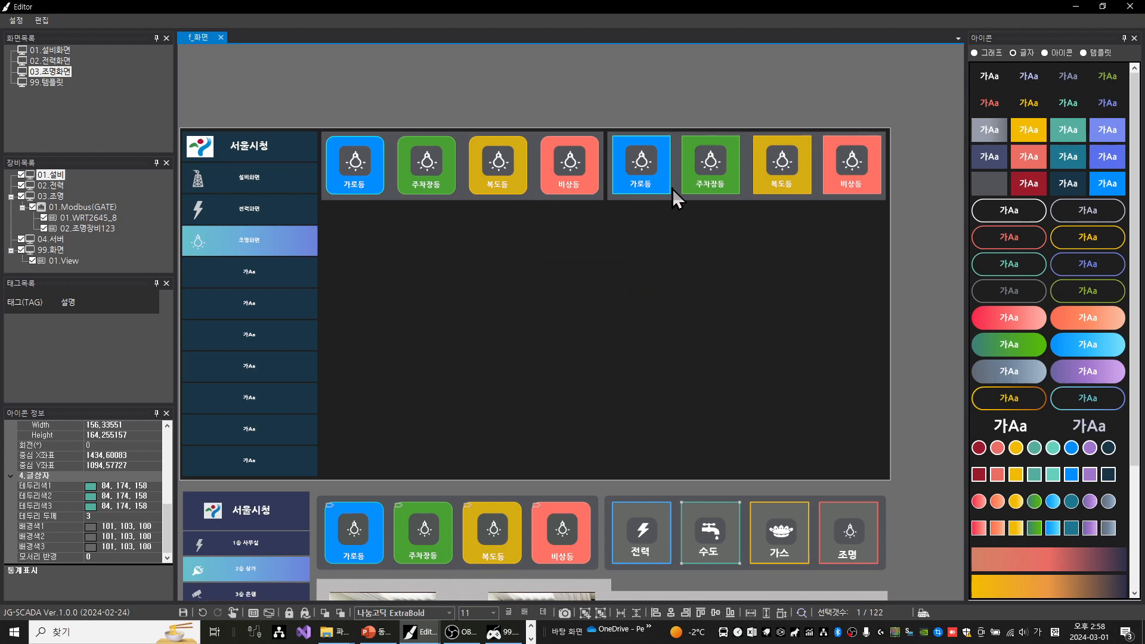
left_click(665, 150)
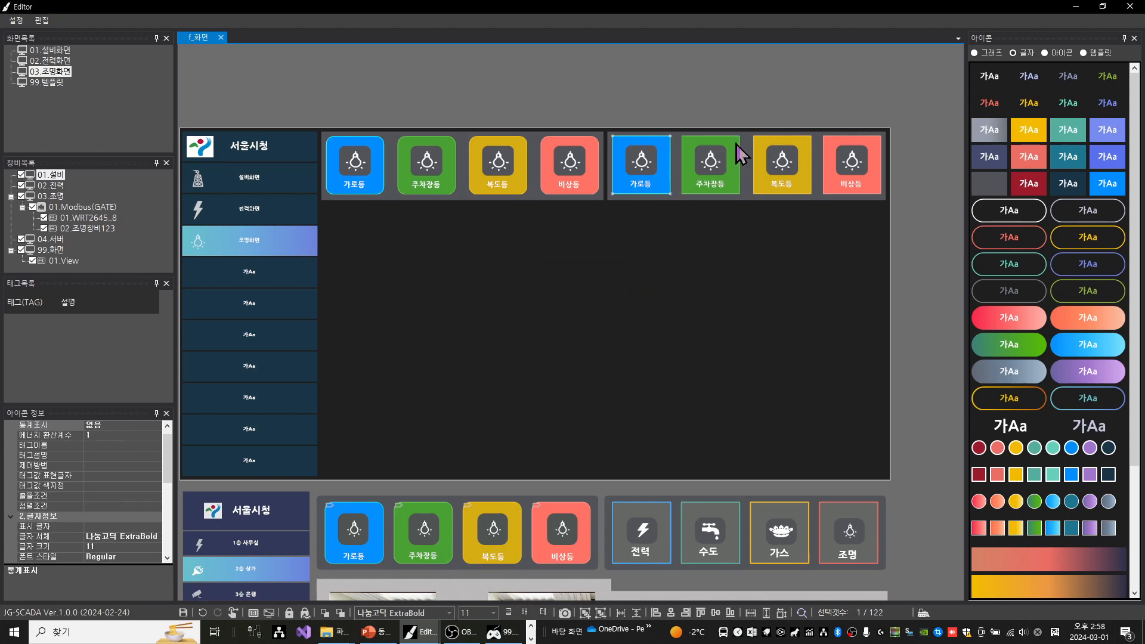
left_click(796, 143, "ctrl")
left_click(876, 149, "ctrl")
double_click(555, 537)
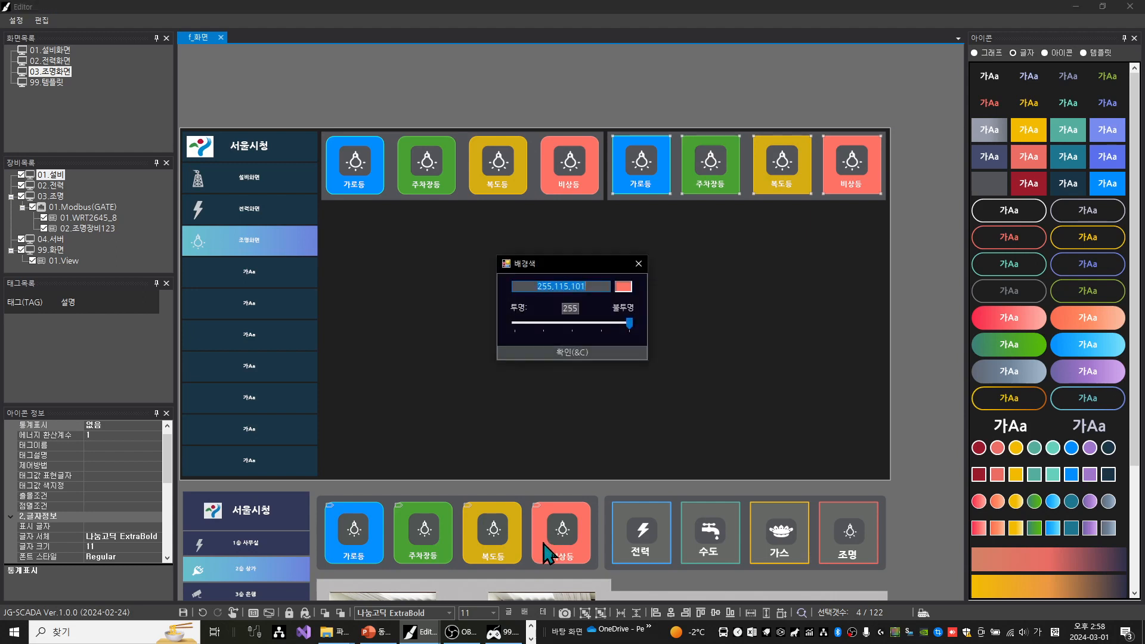
key("ctrl+v")
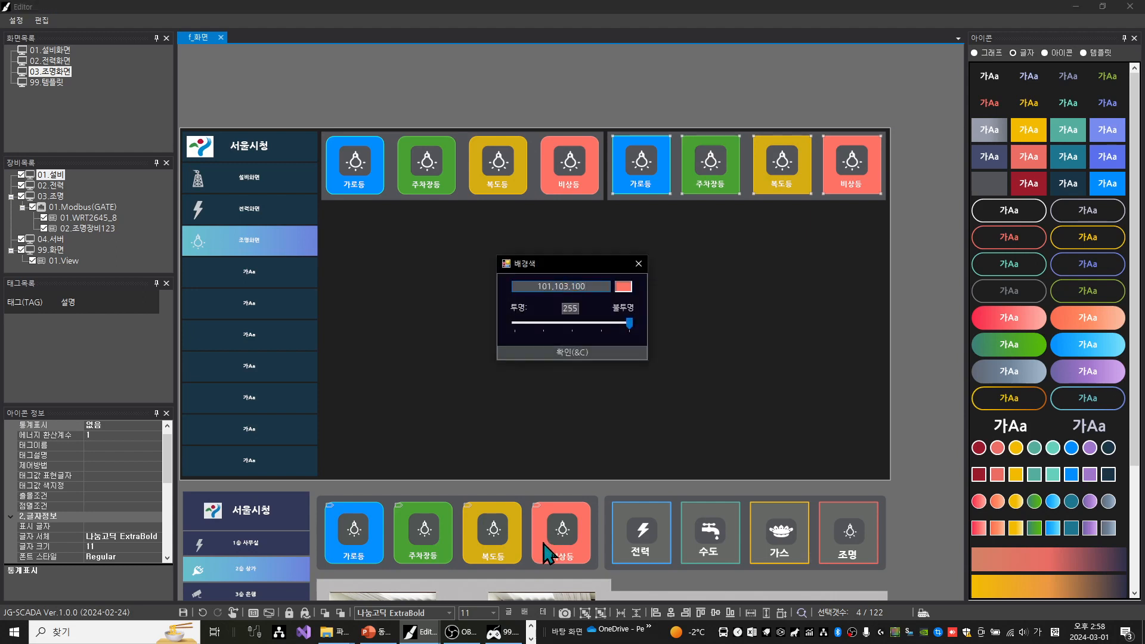
key("Return")
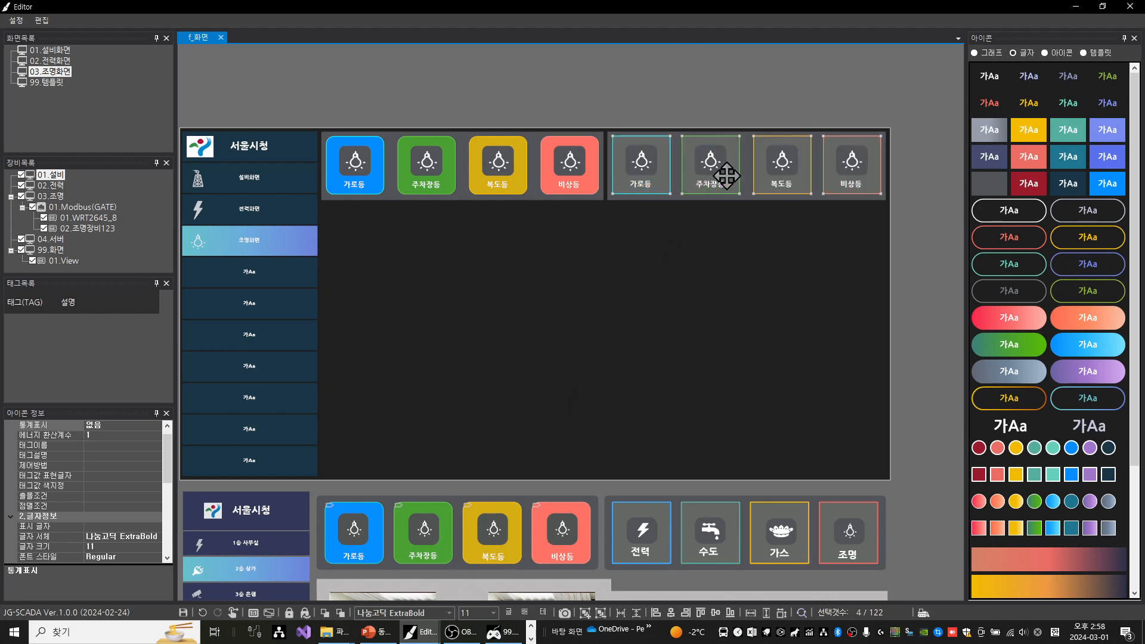
left_click(669, 99)
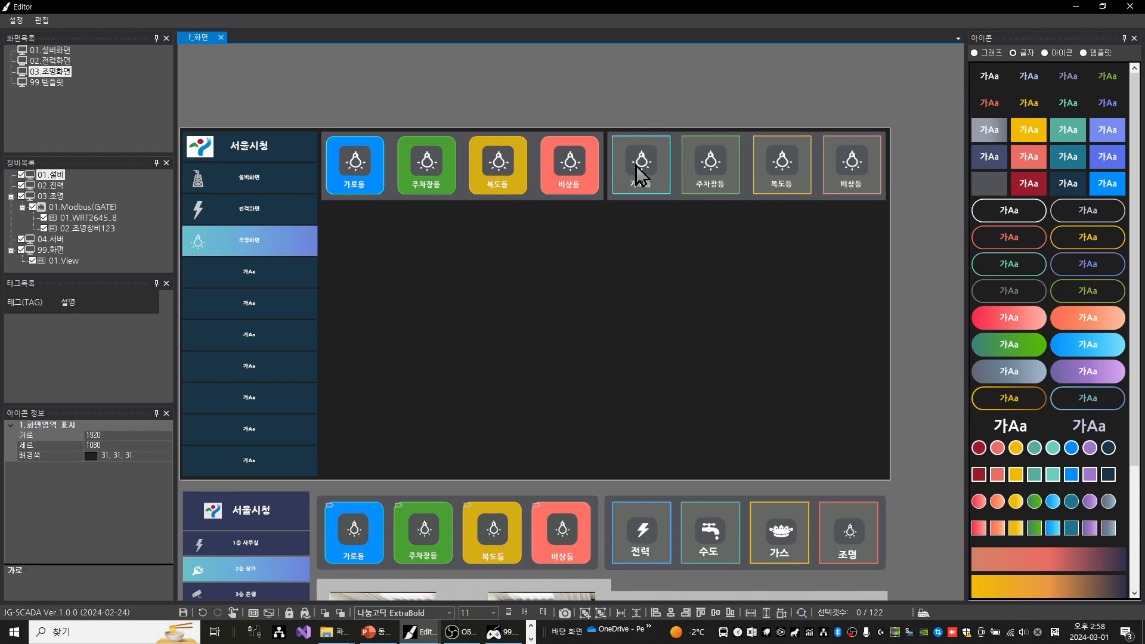
Place the lightning bolt icon above the screen area and copy its default Off image (Off:이미지) file name
left_click(1058, 50)
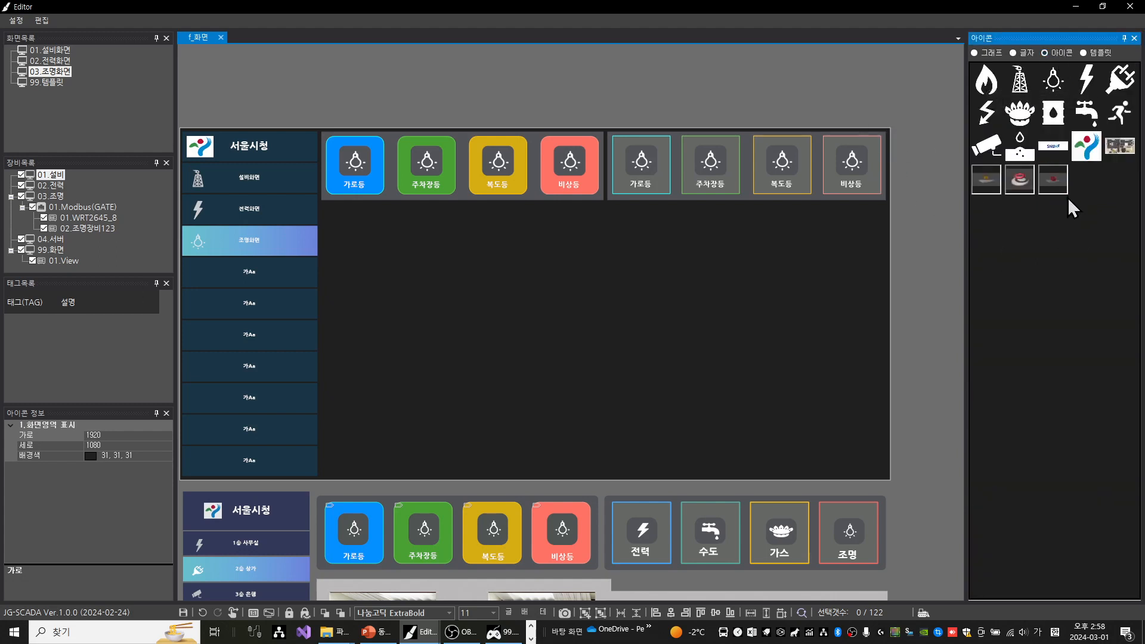
left_click_drag(1086, 84, 645, 89)
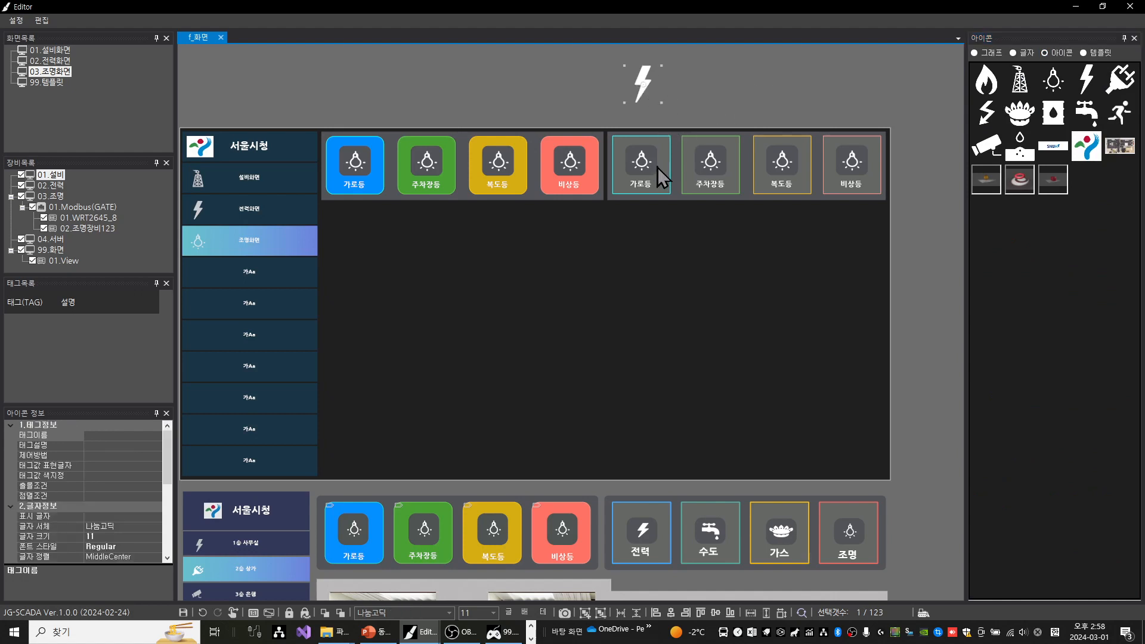
scroll(98, 513, "down", 6)
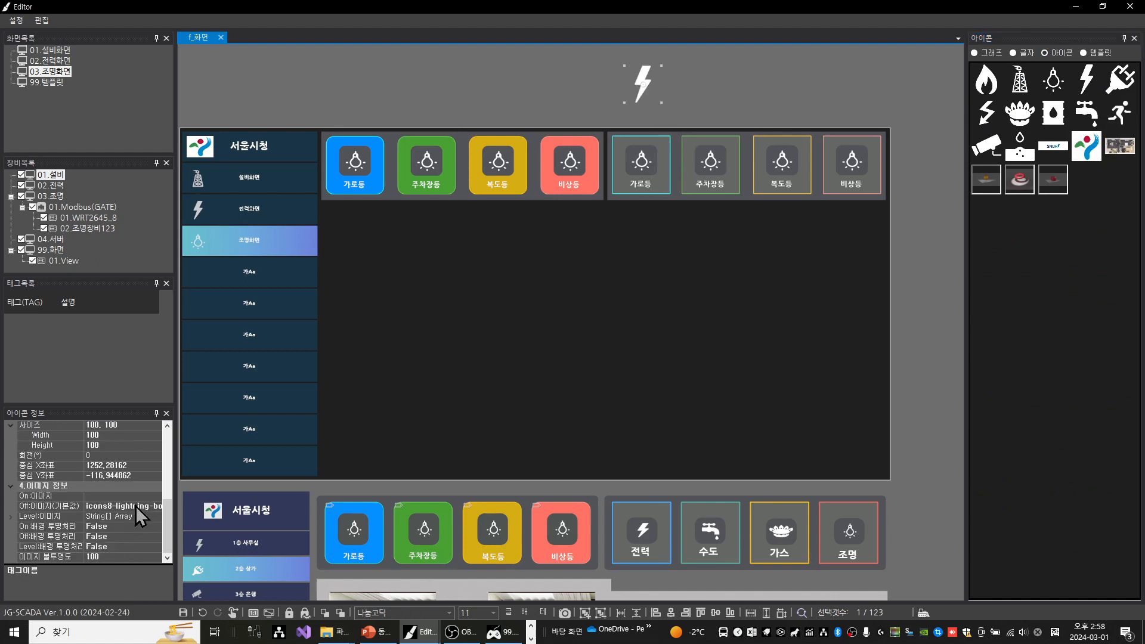
left_click(57, 506)
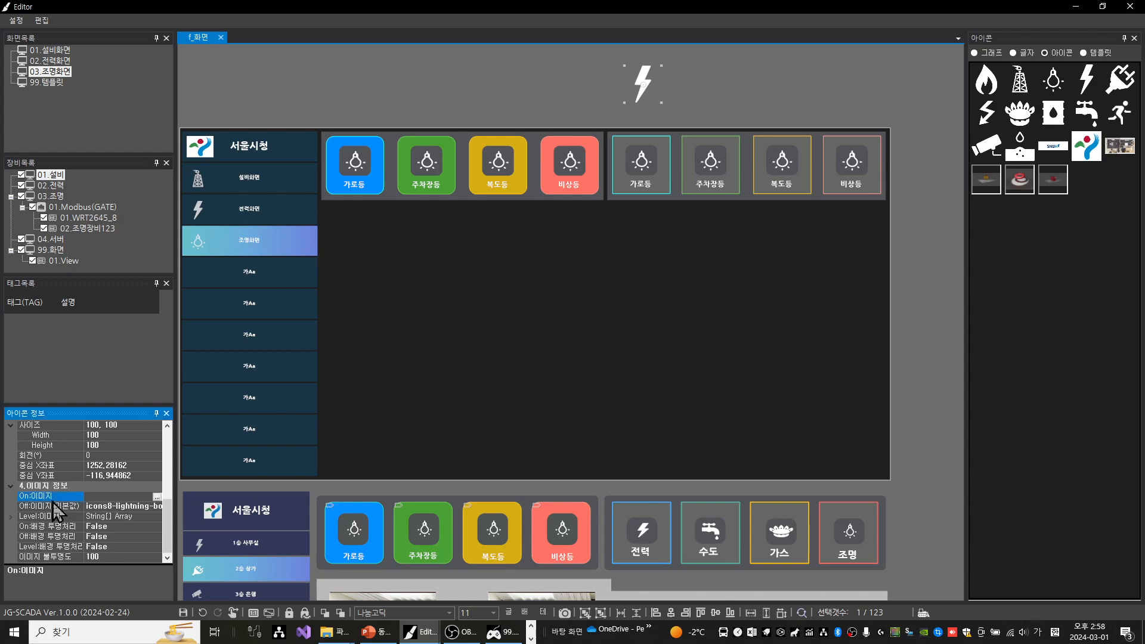
left_click(126, 505)
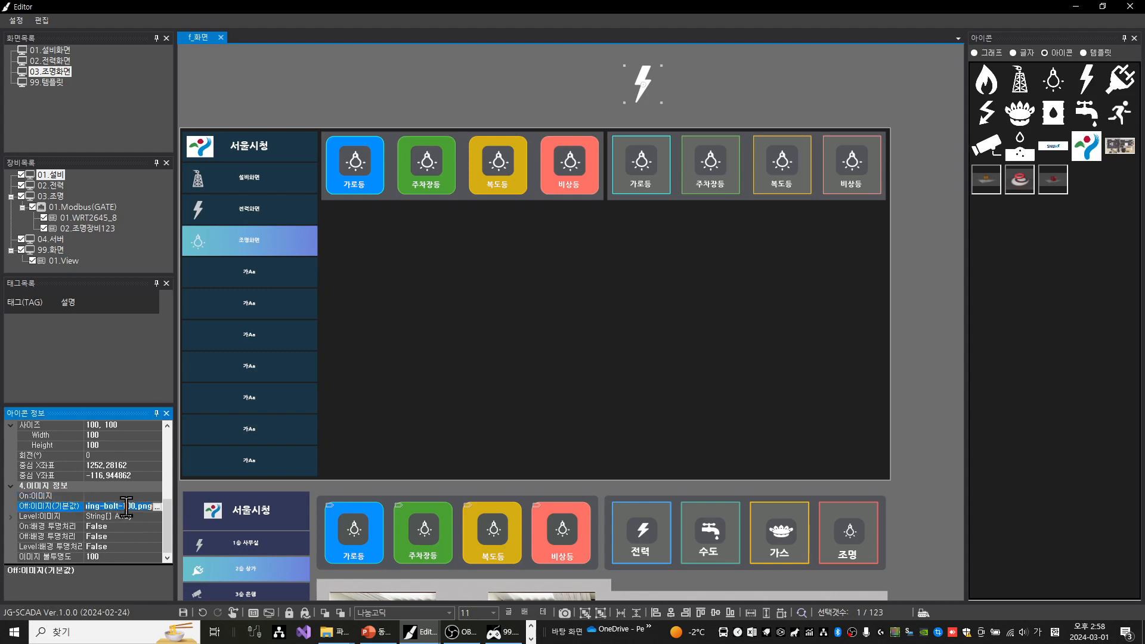
Replace the bulb of the second panel's 가로등 button by setting its Off image to icons8-lightning-bolt-100.png
left_click(642, 167)
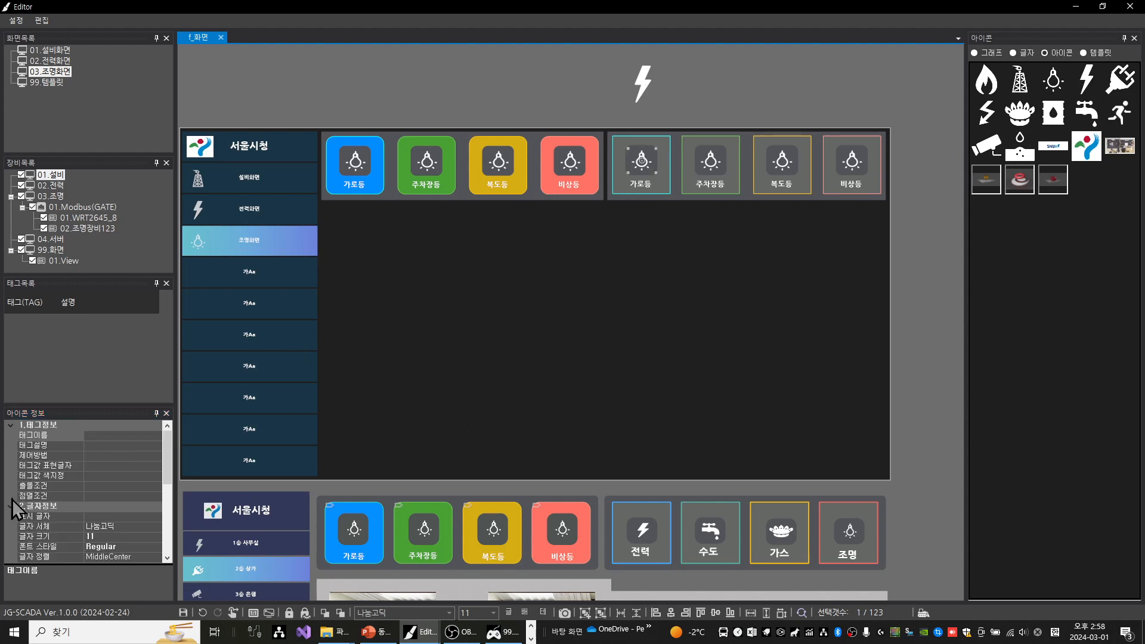
scroll(113, 516, "down", 5)
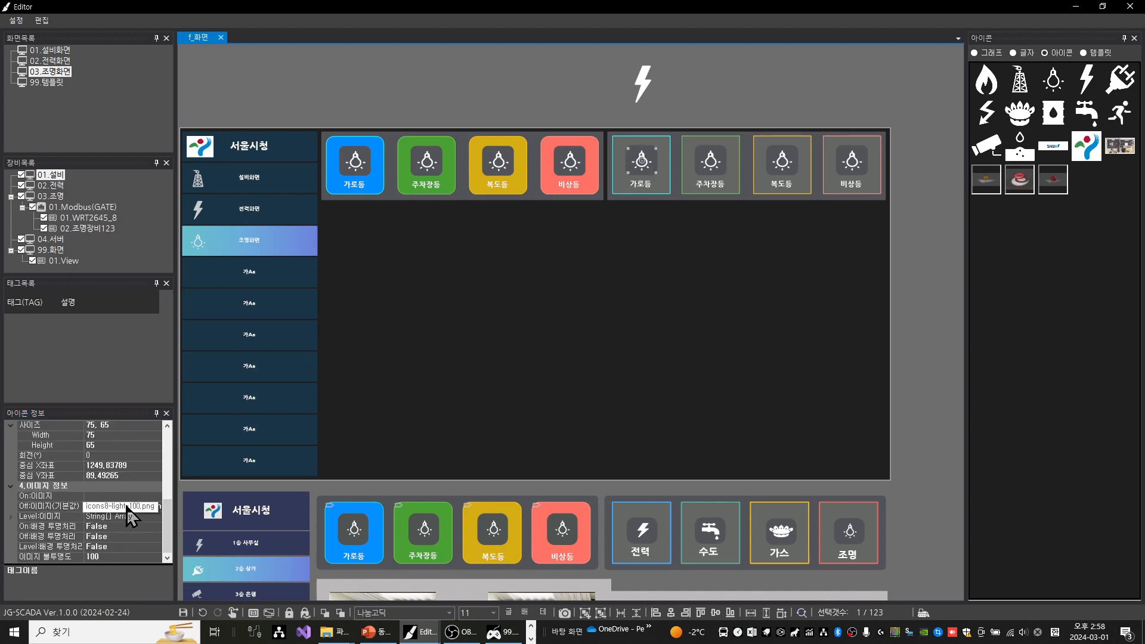
left_click(125, 506)
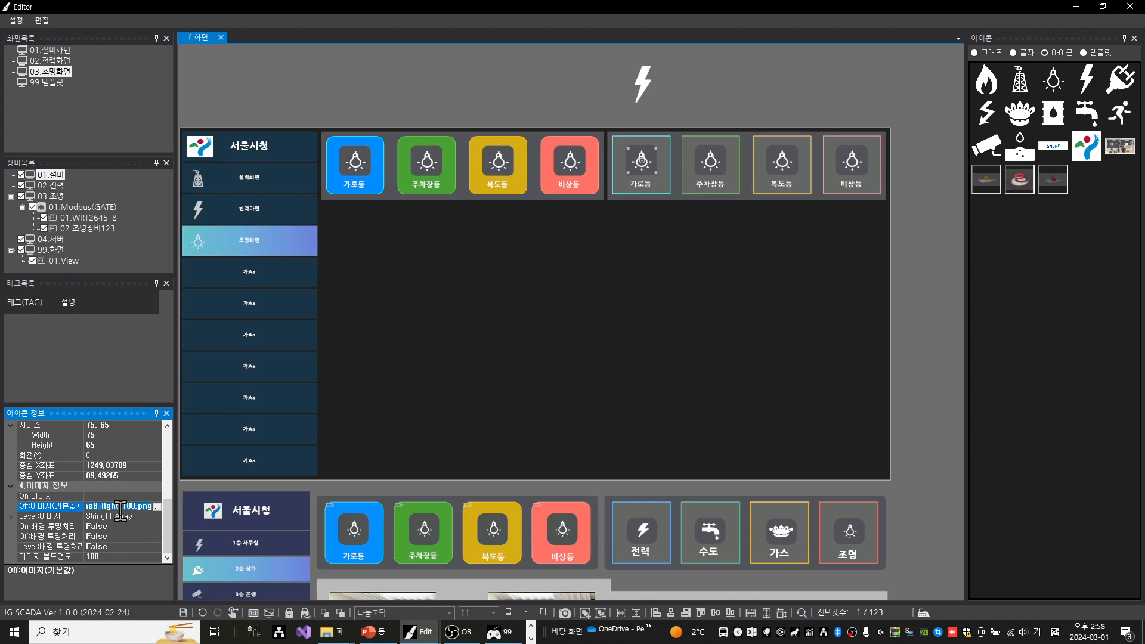
key("ctrl+v")
key("Return")
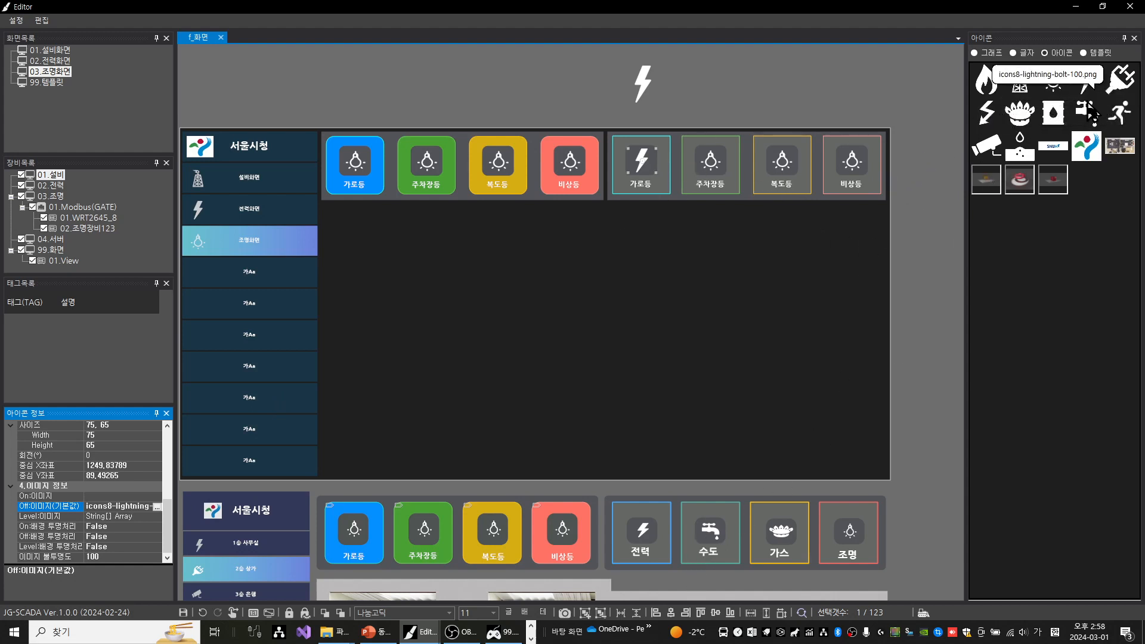
Place the faucet icon beside the lightning bolt above the screen area and copy its default Off image (Off:이미지) file name
left_click_drag(1091, 113, 763, 87)
left_click_drag(697, 66, 702, 82)
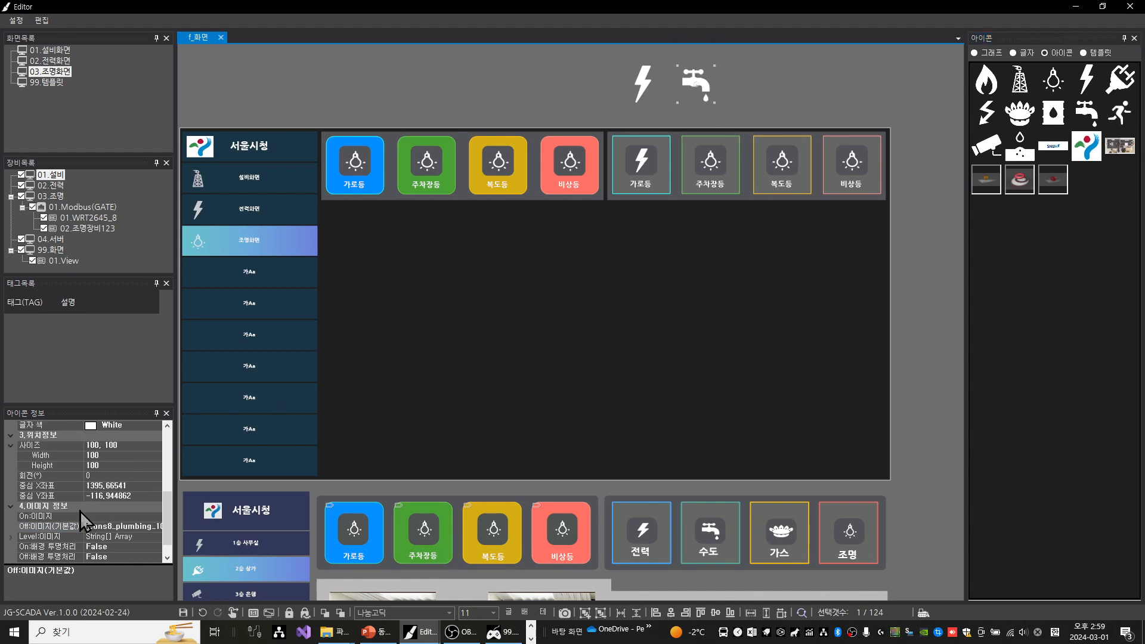
left_click(106, 526)
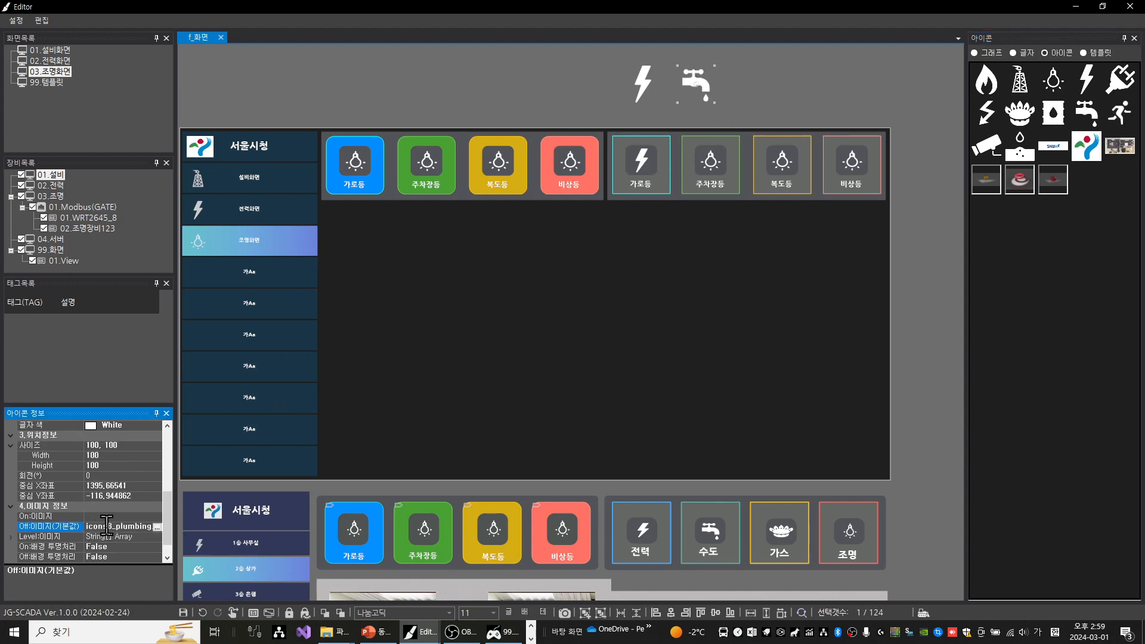
left_click(106, 526)
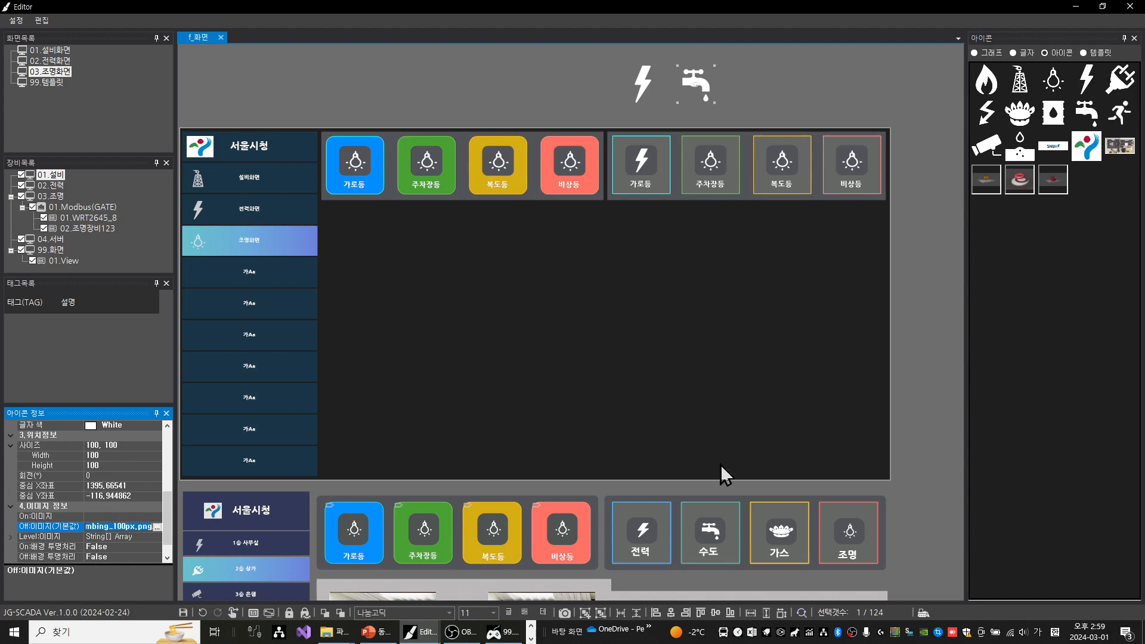
Replace the bulb of the second panel's 주차장등 button by setting its Off image to icons8_plumbing_100px.png
left_click(710, 164)
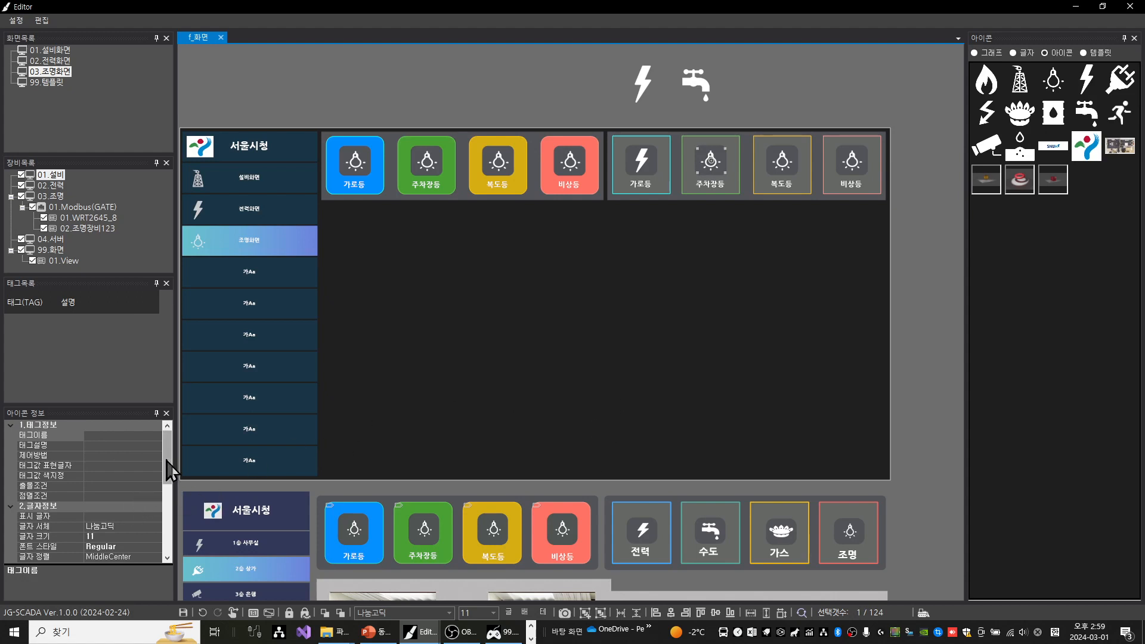
left_click_drag(165, 467, 165, 564)
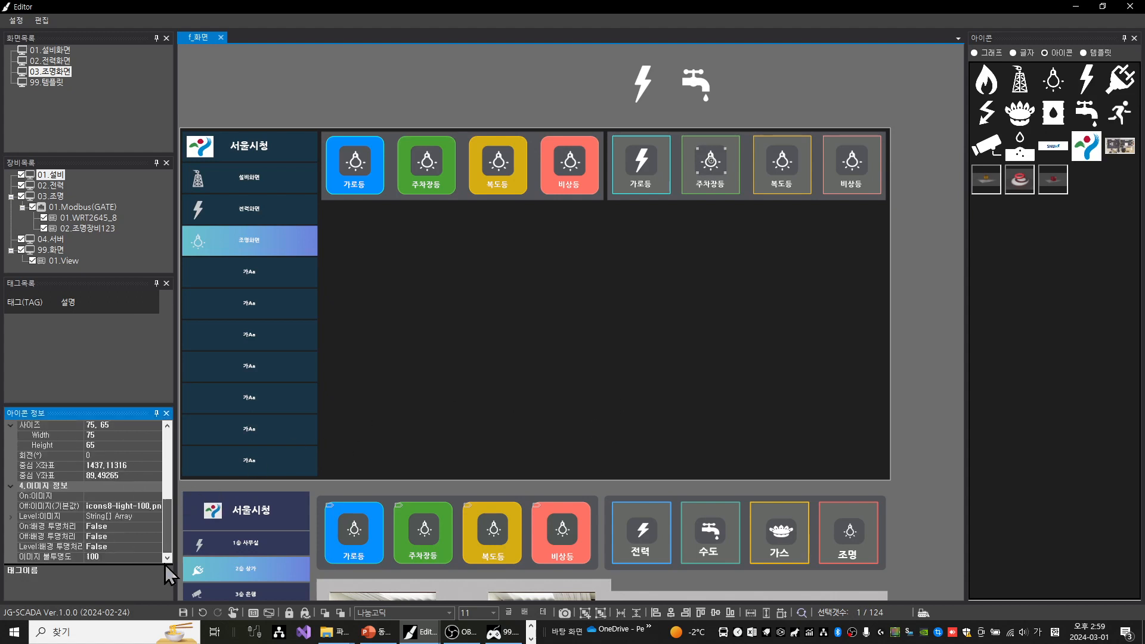
left_click(98, 507)
key("ctrl+v")
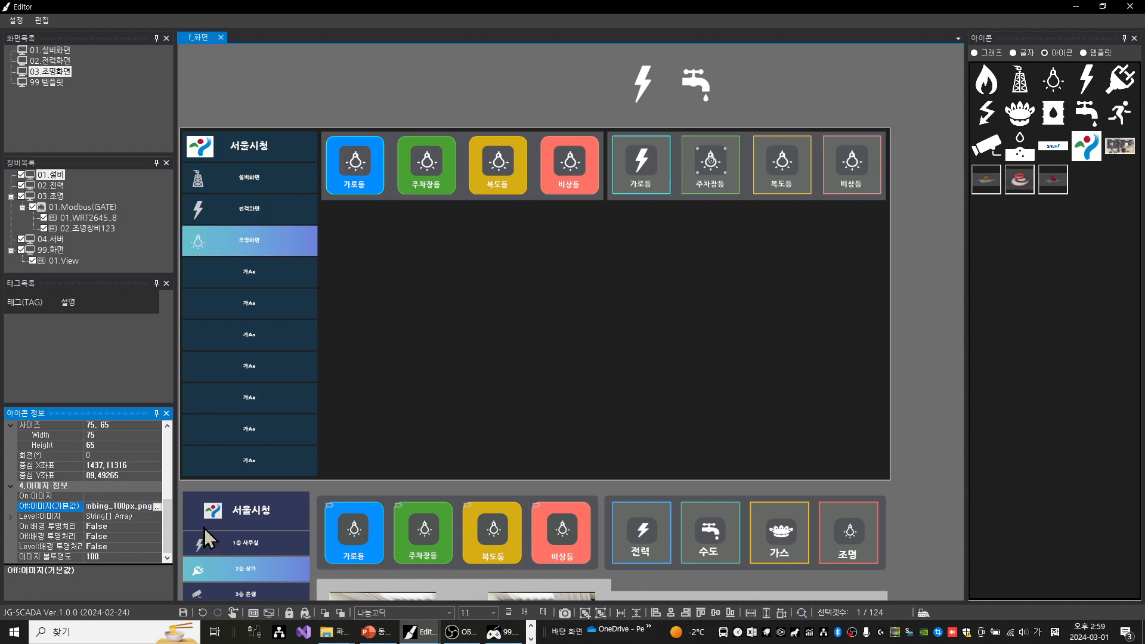
key("Return")
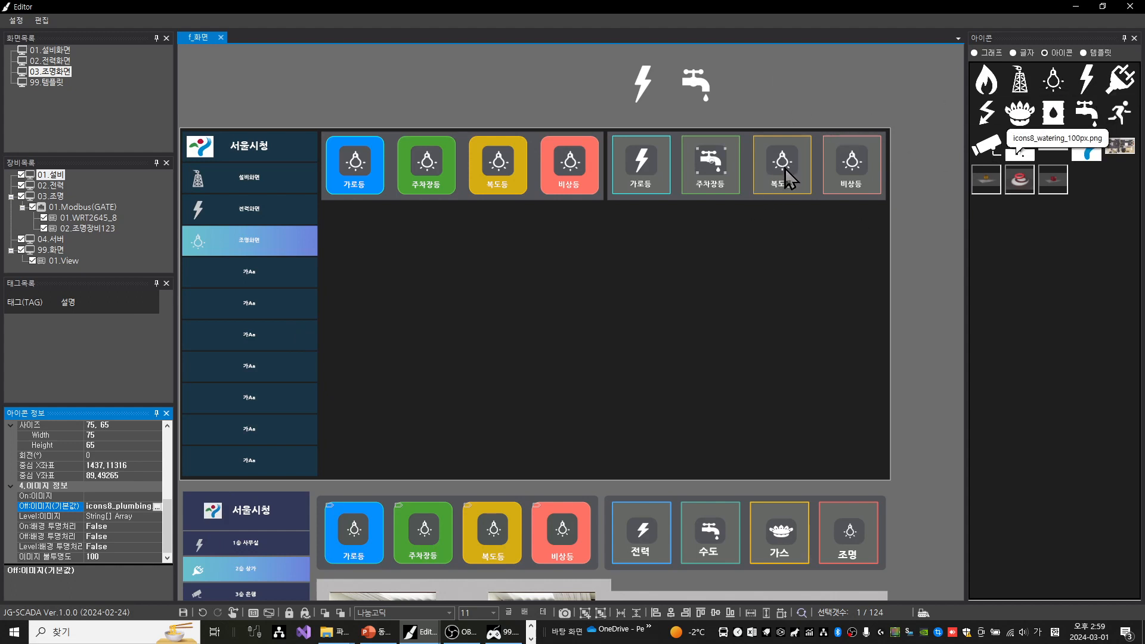
Place the gas burner icon beside the faucet above the screen area and copy its default Off image file name
left_click_drag(985, 112, 768, 84)
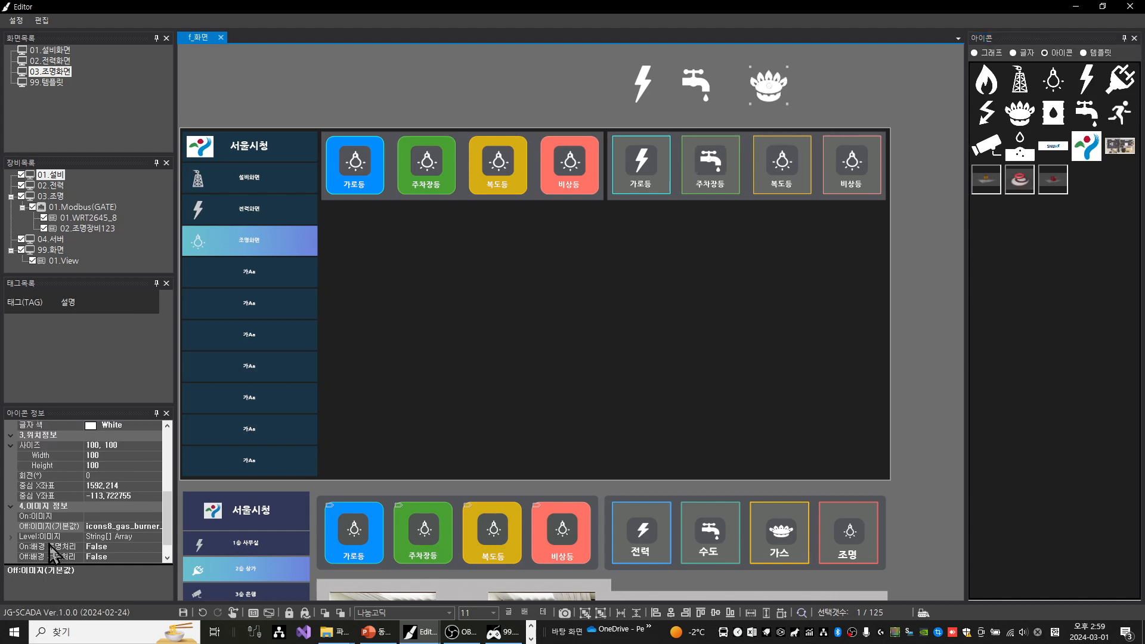
left_click(111, 527)
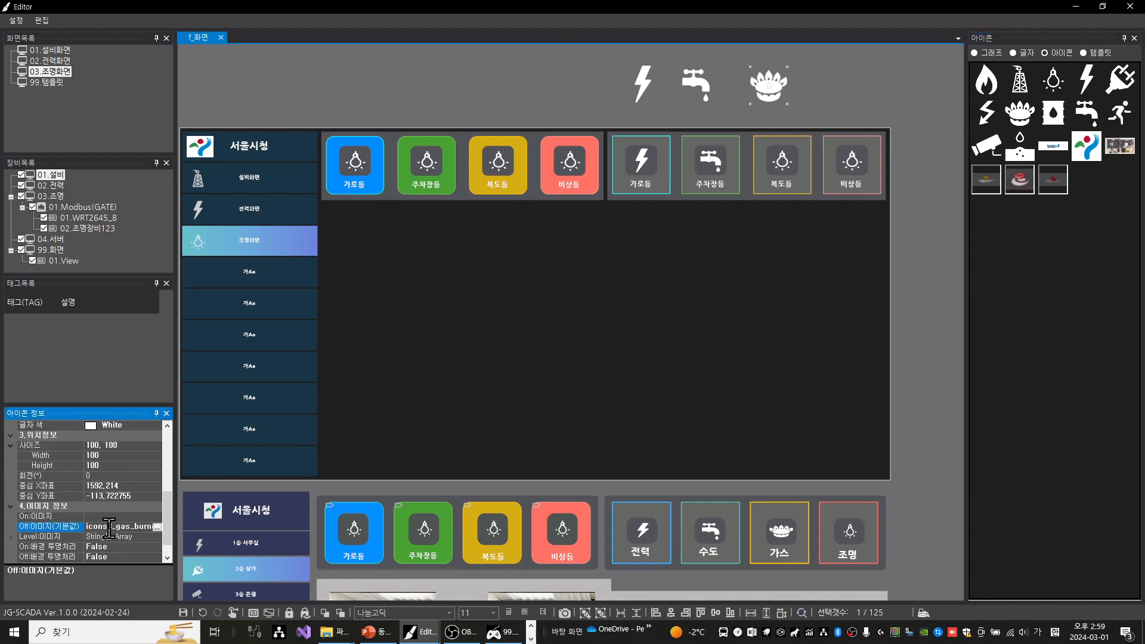
double_click(109, 528)
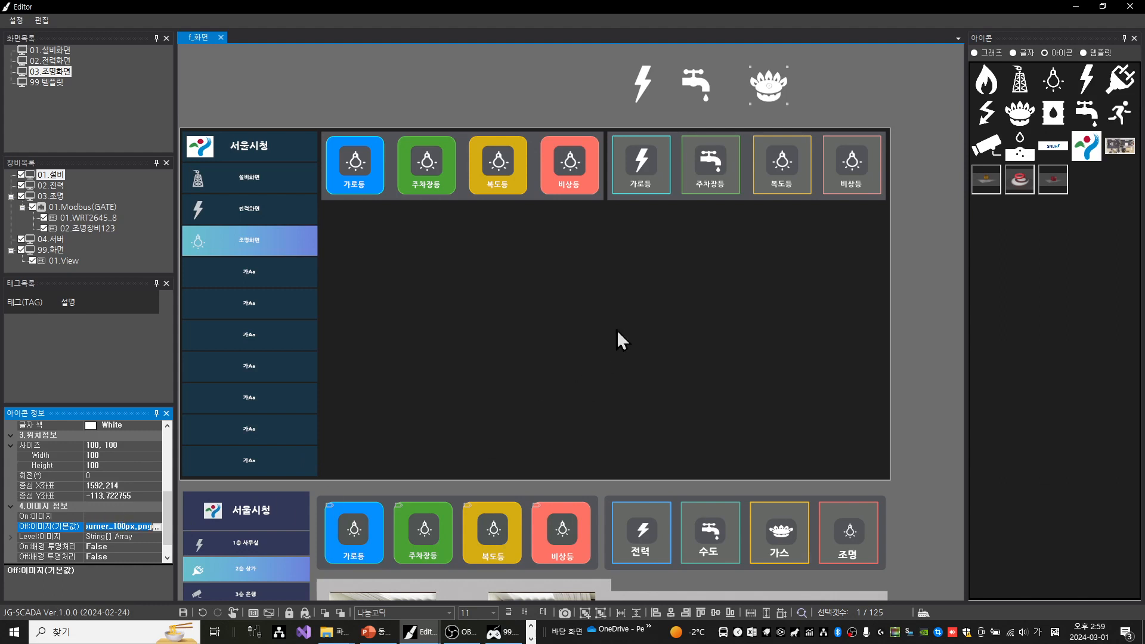
Replace the bulb of the second panel's 복도등 button by setting its Off image to icons8_gas_burner_100px.png
left_click(784, 172)
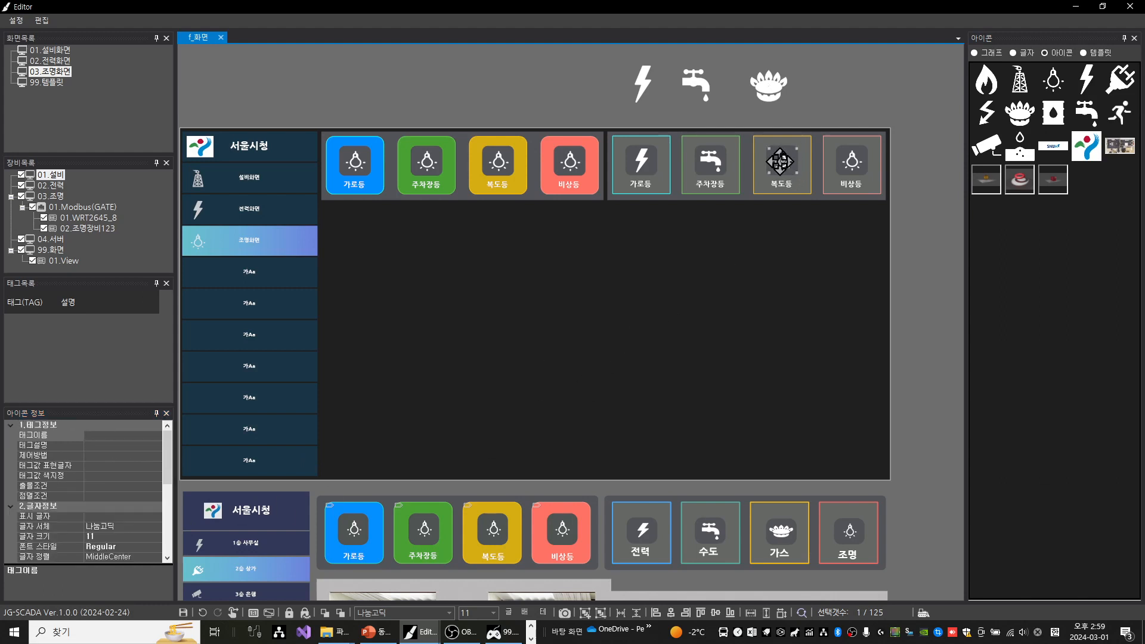
scroll(115, 537, "down", 5)
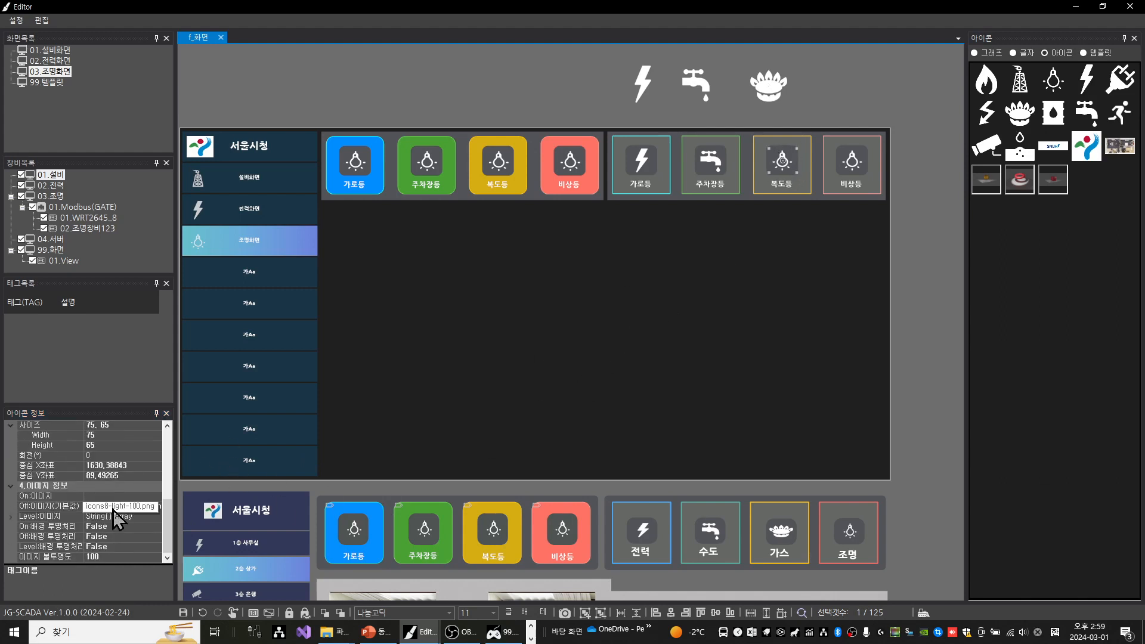
left_click(134, 508)
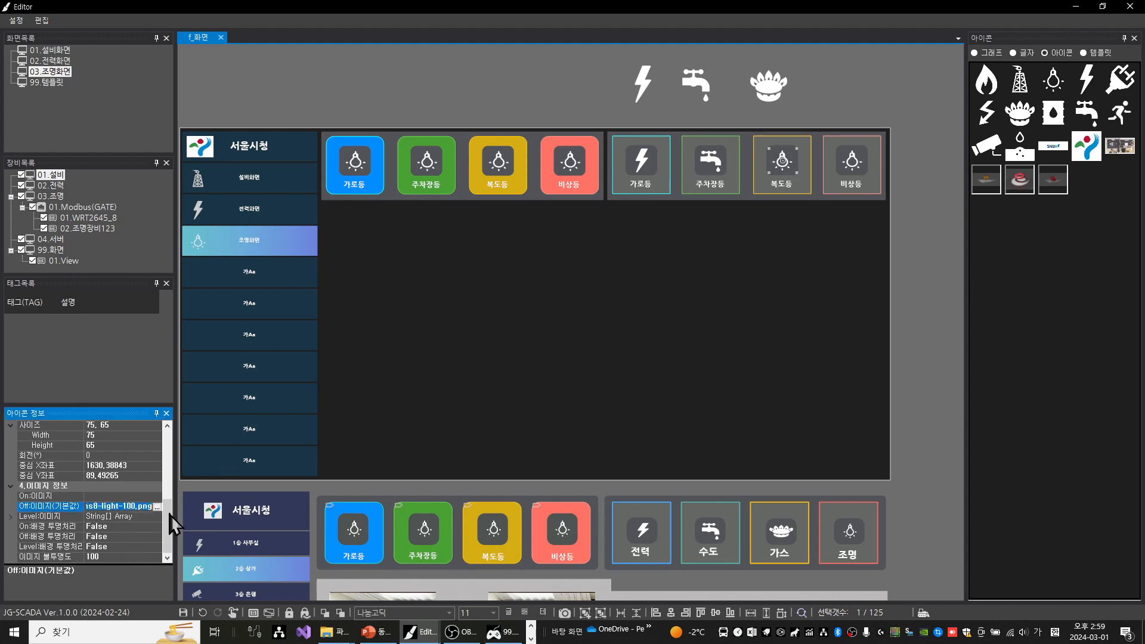
key("Return")
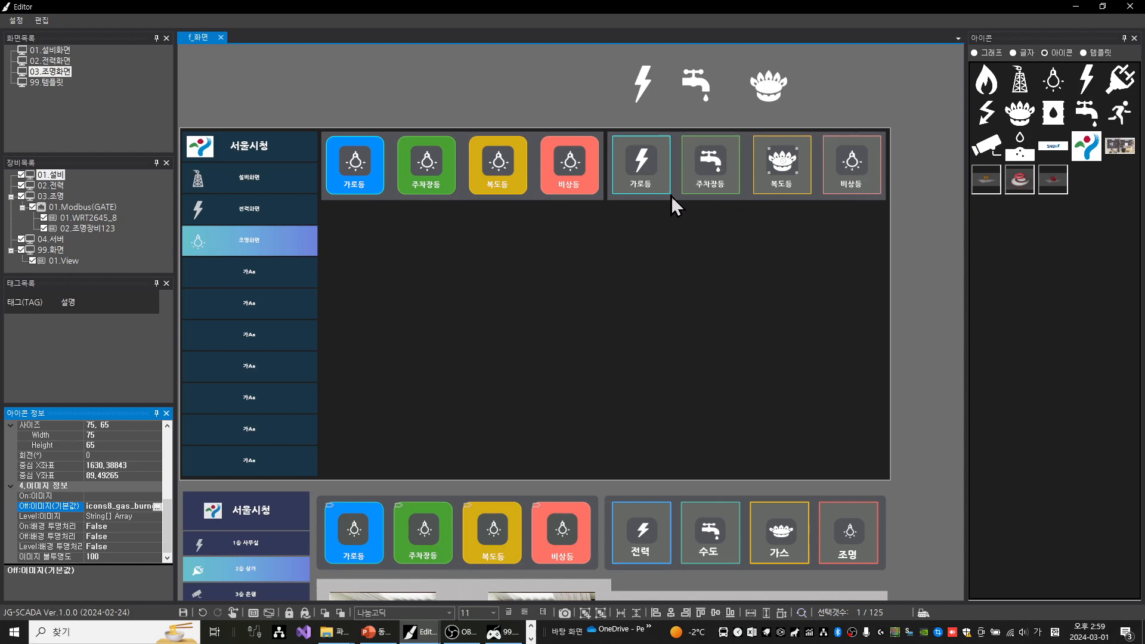
Try to change the label of the second panel's lightning bolt button to 전력
double_click(641, 185)
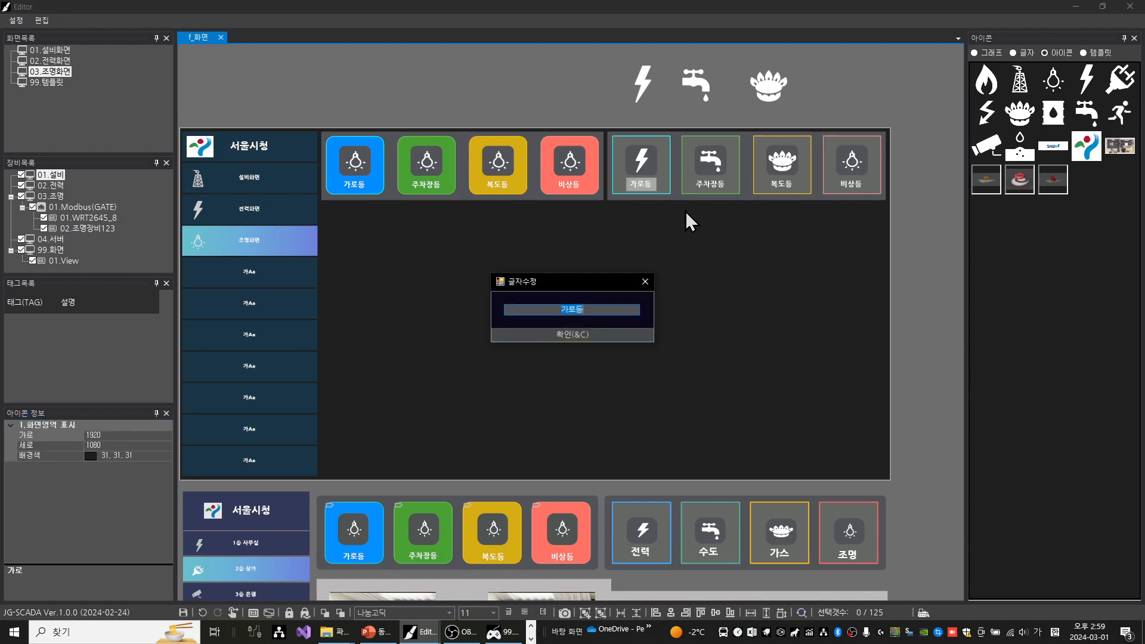
type("전력")
key("Return")
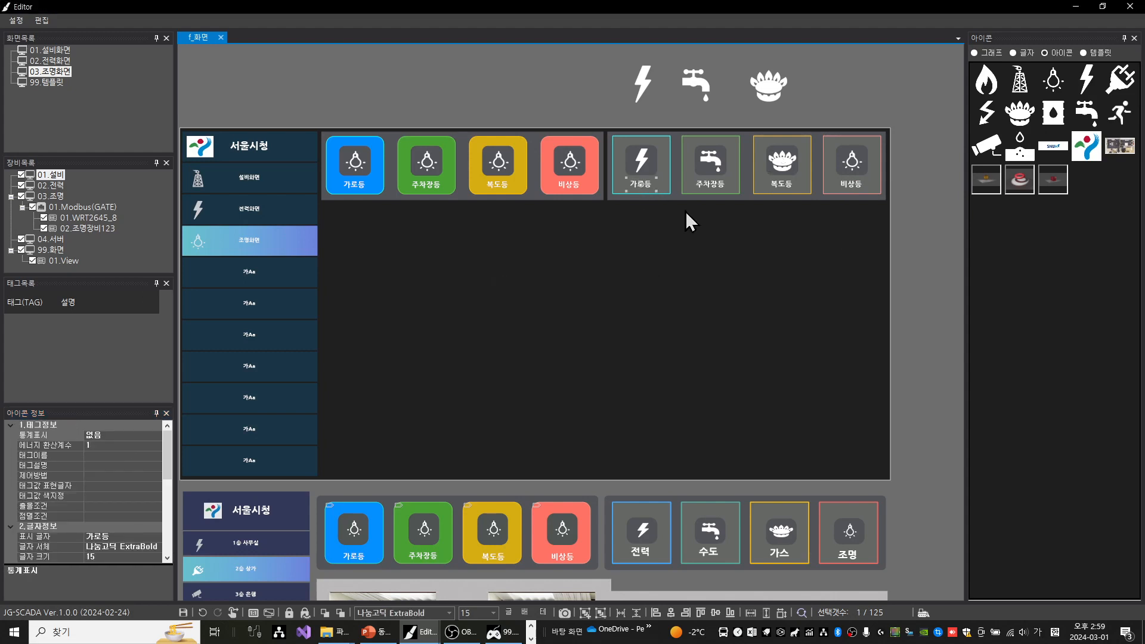
Relabel the second panel's faucet, gas burner and bulb buttons as 수도, 가스 and 조명
double_click(703, 184)
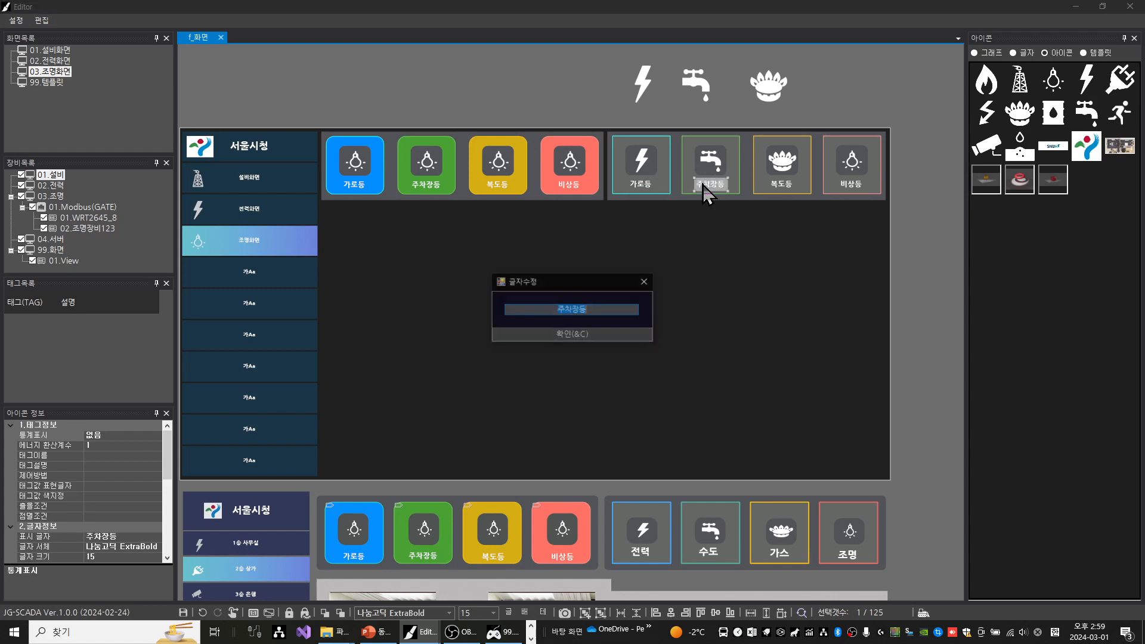
type("수도")
key("Return")
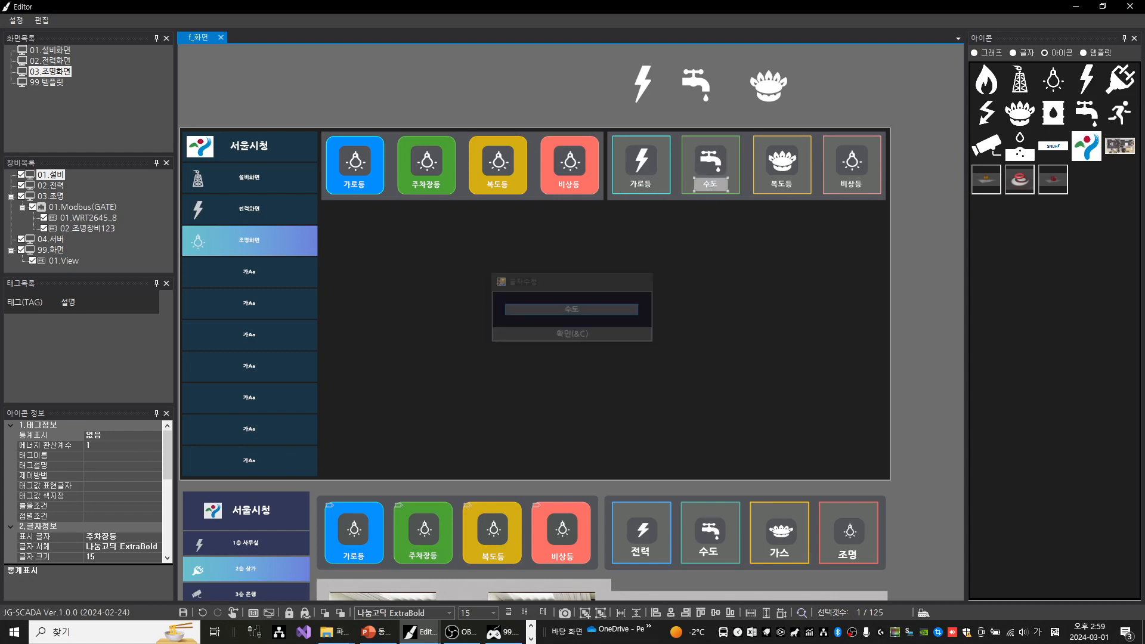
double_click(788, 185)
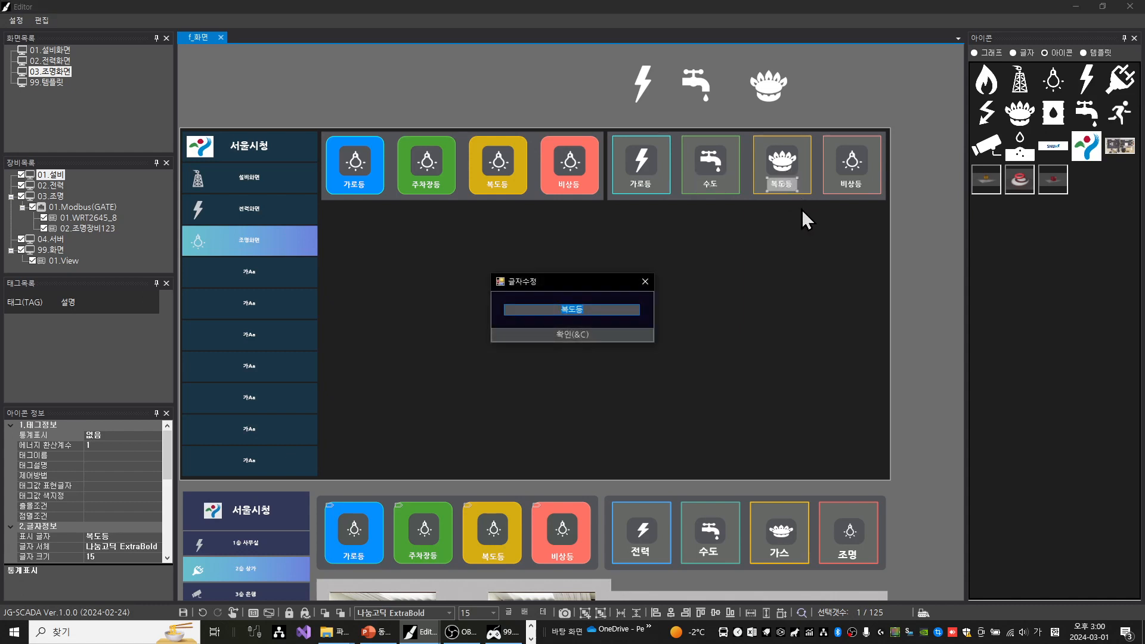
type("가스")
key("Return")
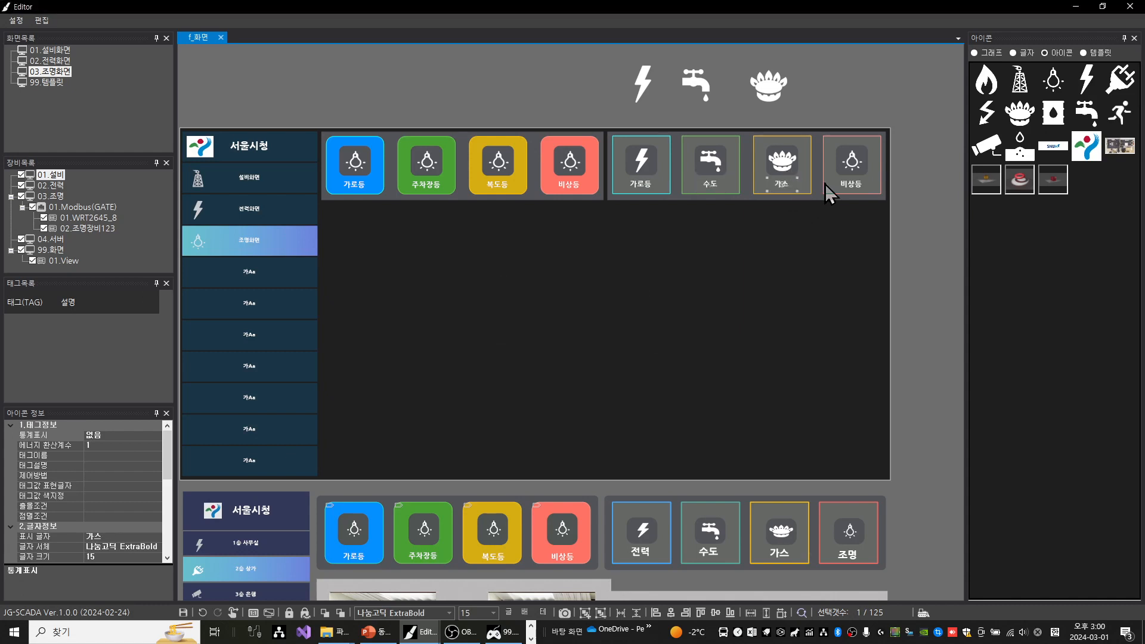
double_click(857, 186)
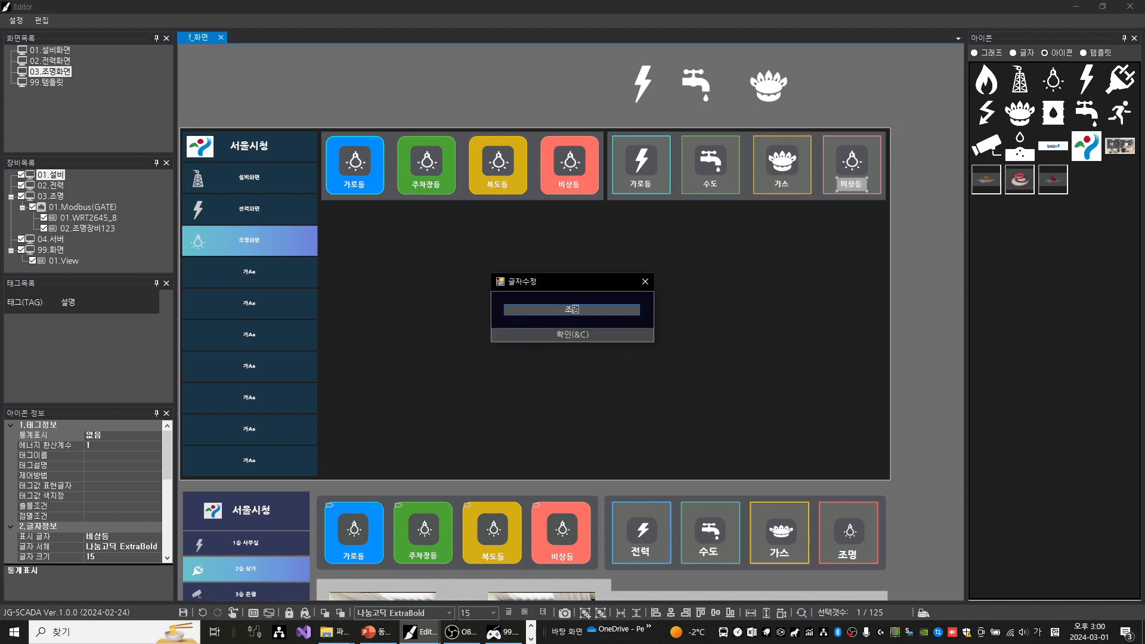
key("Return")
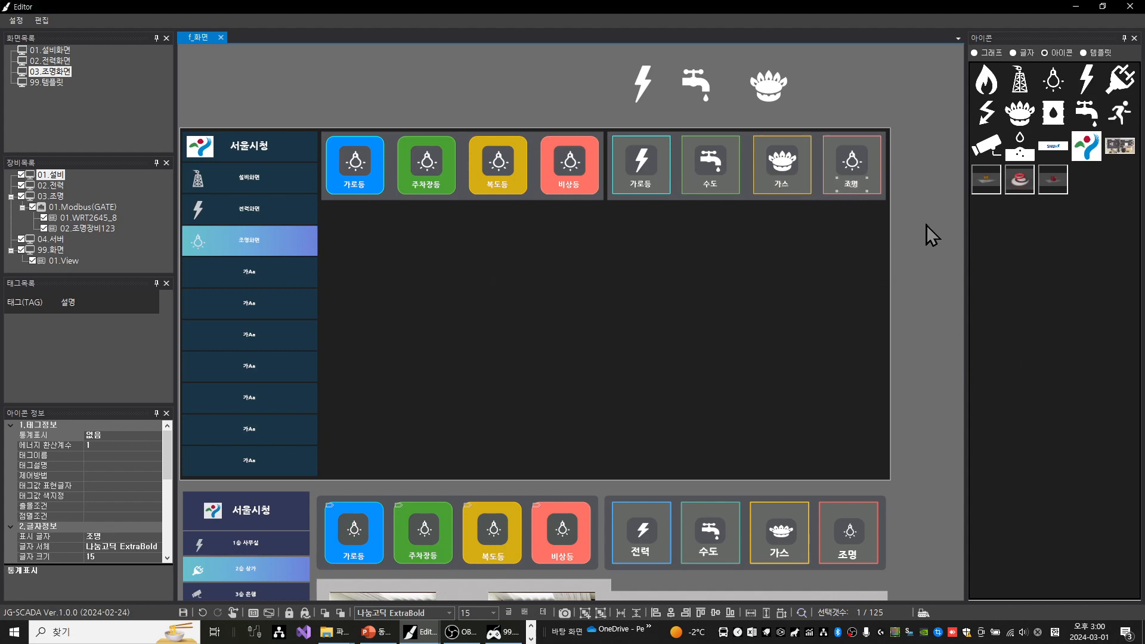
left_click(870, 232)
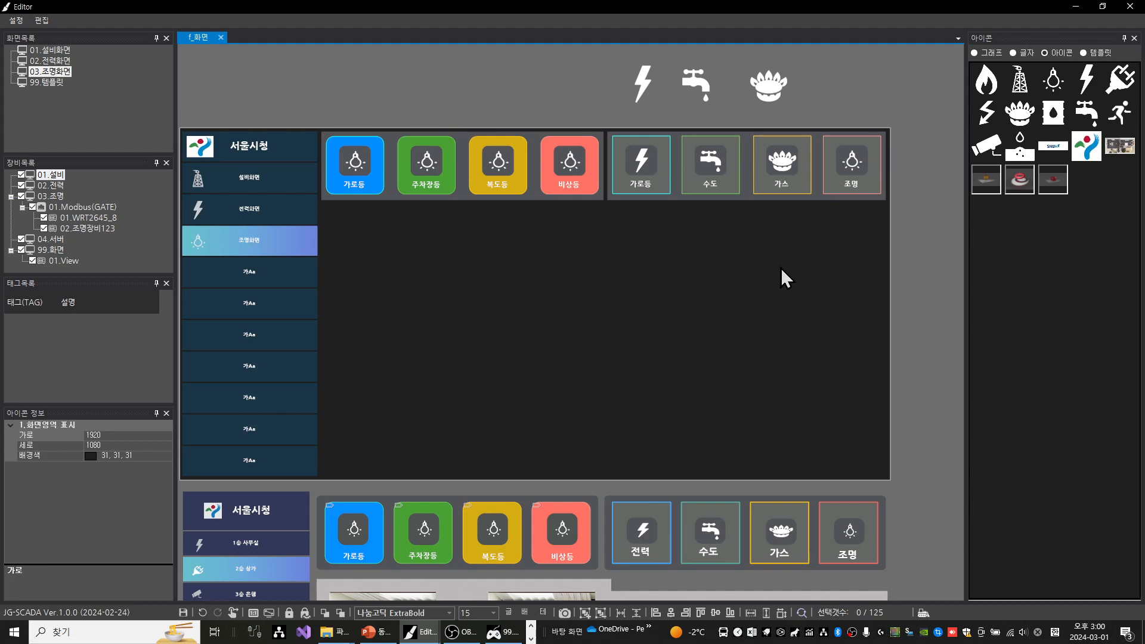
Switch to the File Explorer window of the Downloads (다운로드) folder and select the background image 조명배경샘플1.png
scroll(740, 288, "down", 2)
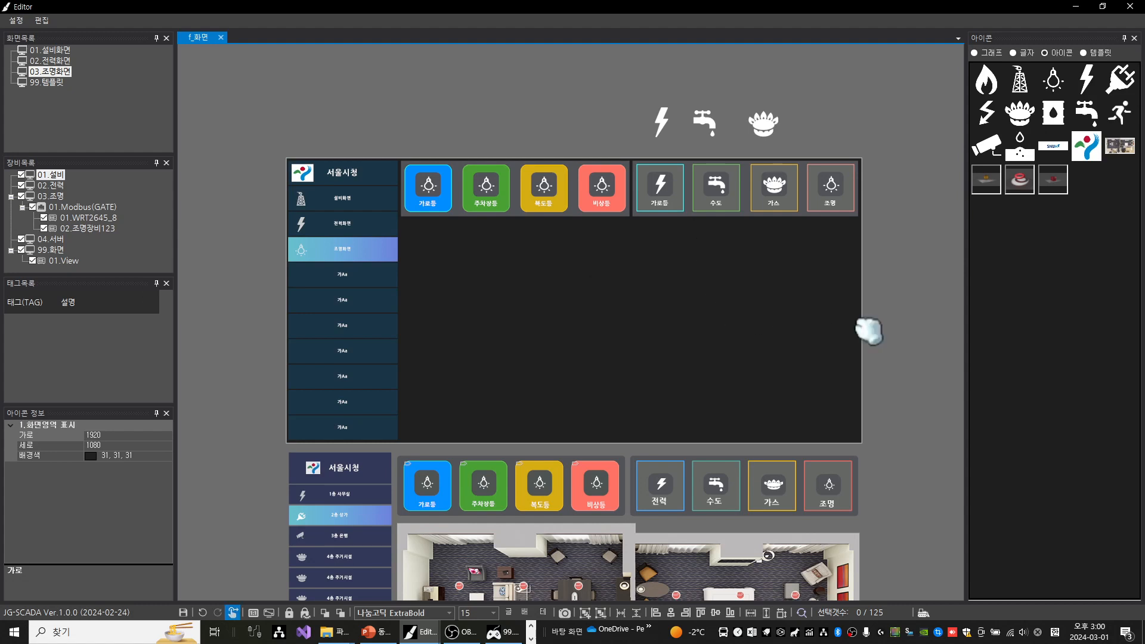
left_click_drag(867, 332, 825, 274)
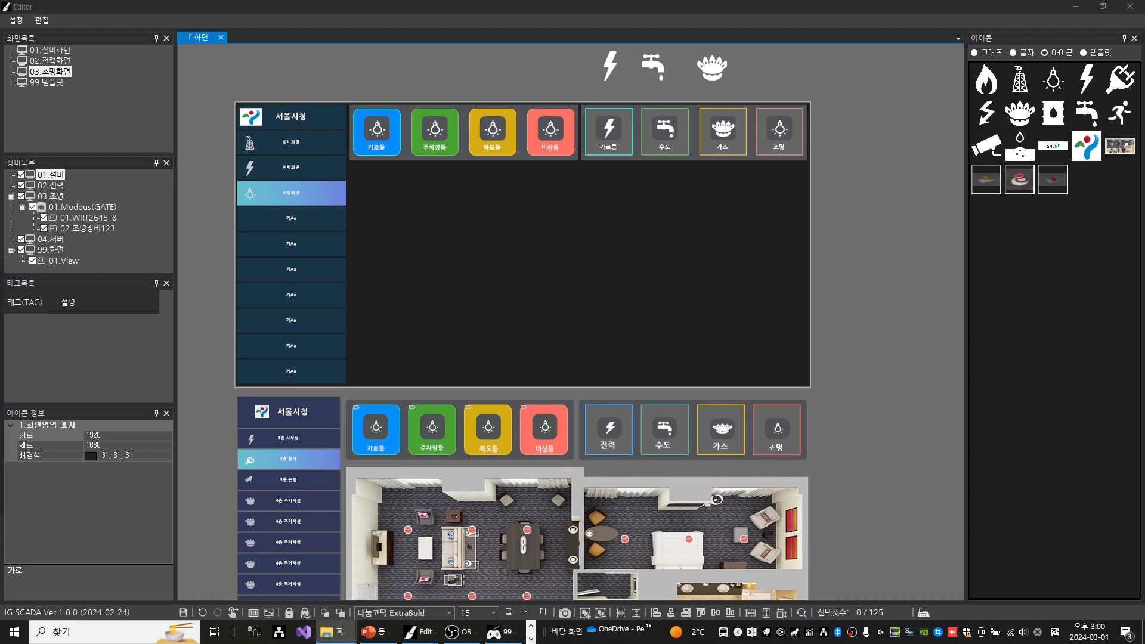
left_click_drag(0, 311, 556, 172)
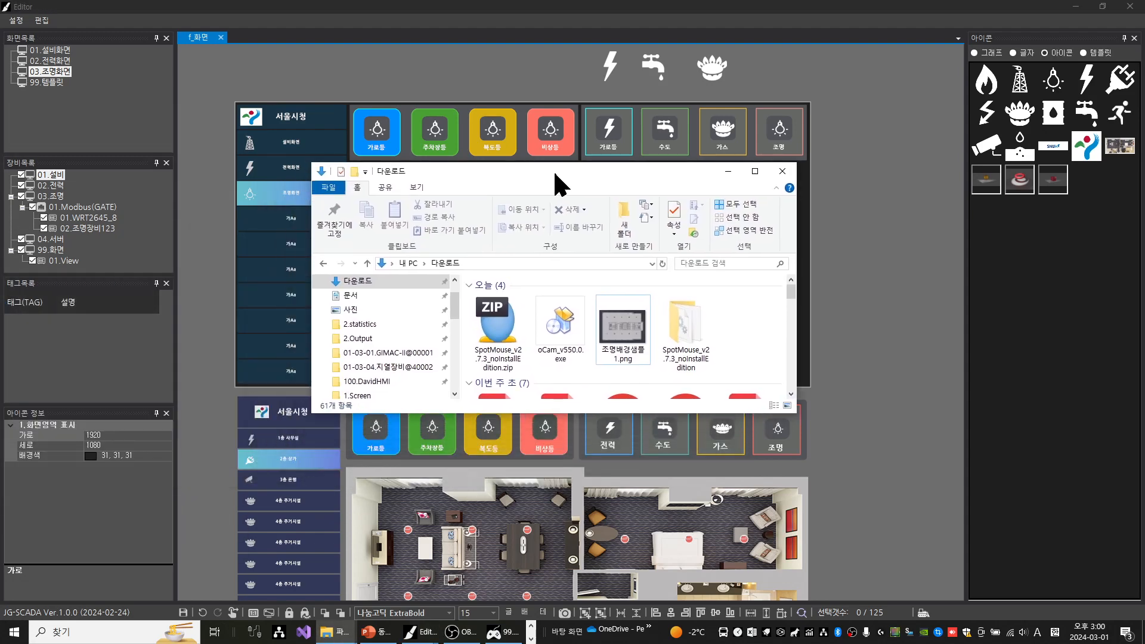
left_click(623, 334)
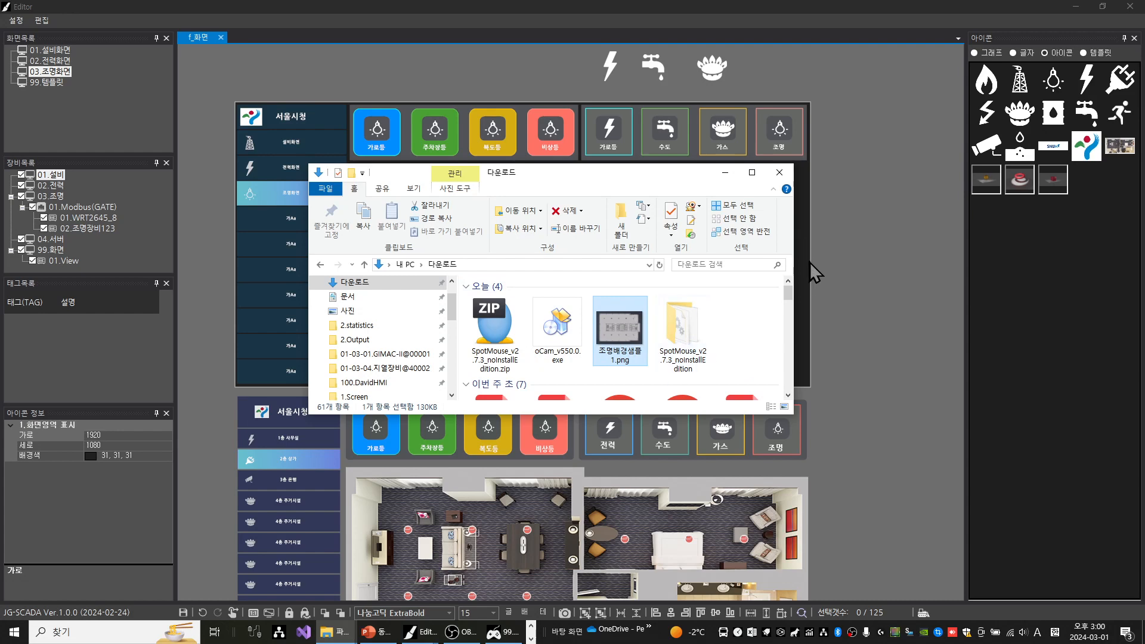
left_click_drag(647, 179, 0, 292)
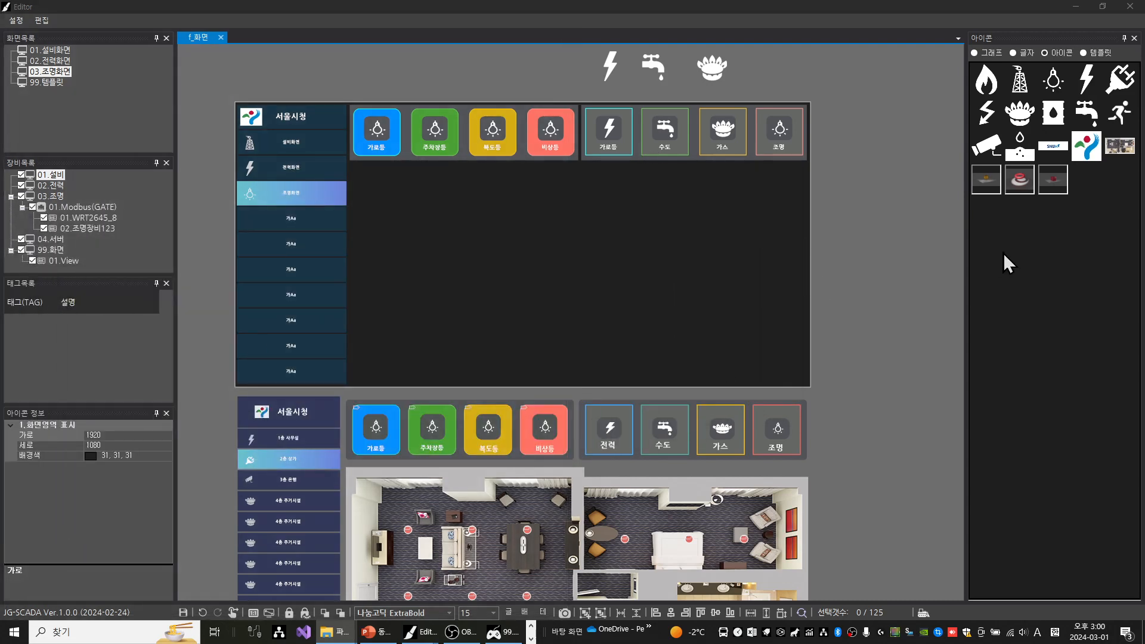
Open the icon library's 1.Icon folder from the editor and enlarge its window until all image files fit
left_click(1066, 276)
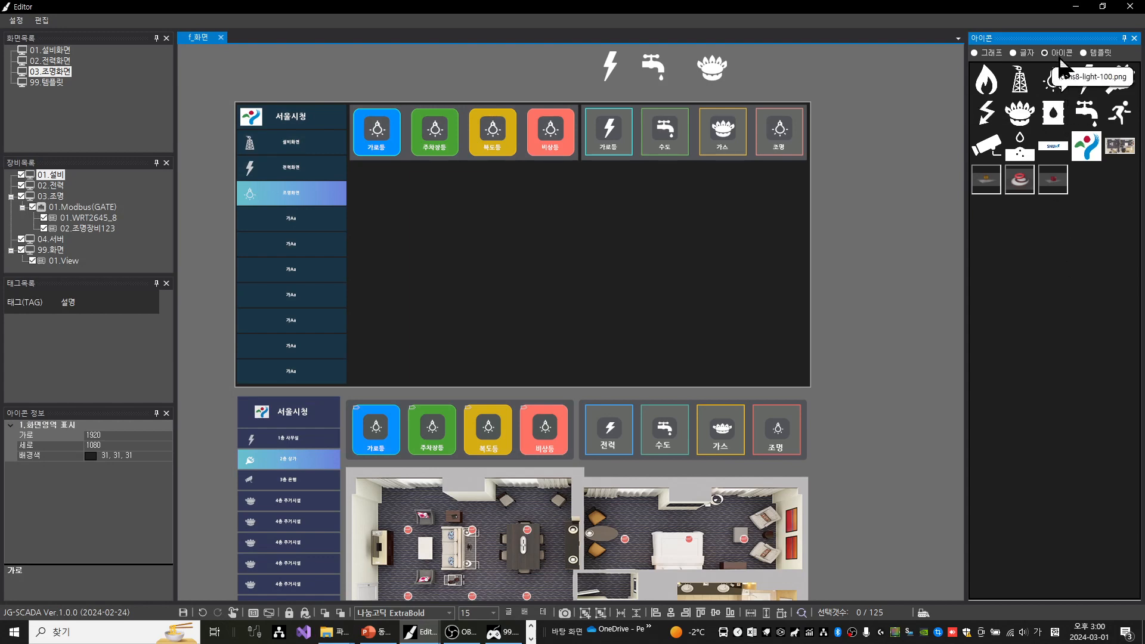
right_click(1022, 246)
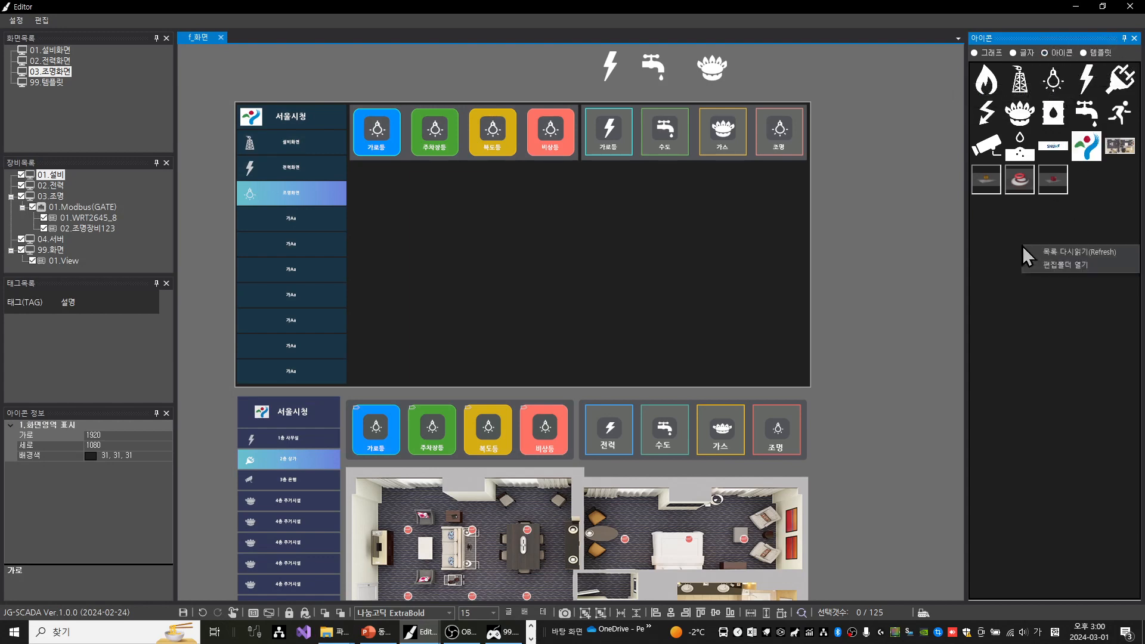
left_click(1050, 266)
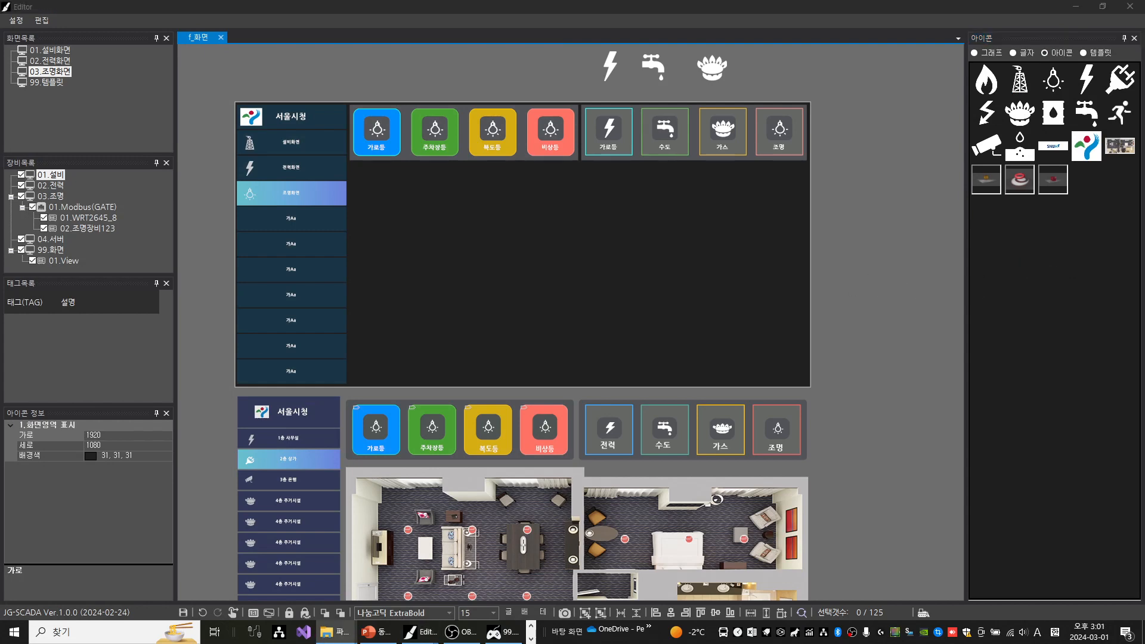
left_click_drag(631, 274, 802, 183)
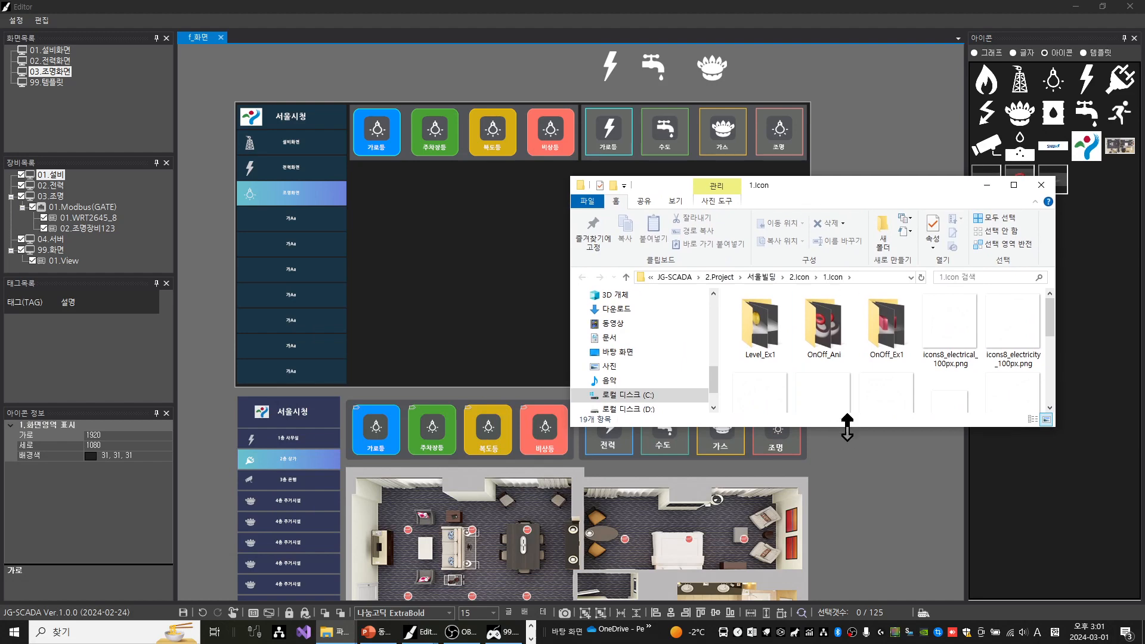
left_click_drag(849, 427, 848, 618)
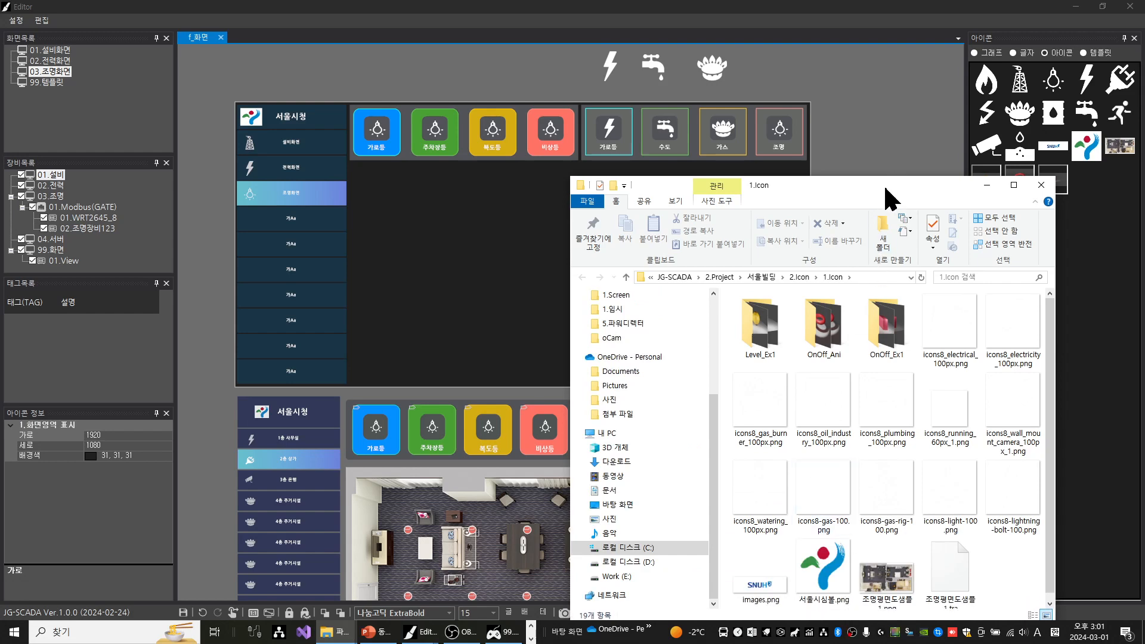
left_click_drag(883, 182, 869, 76)
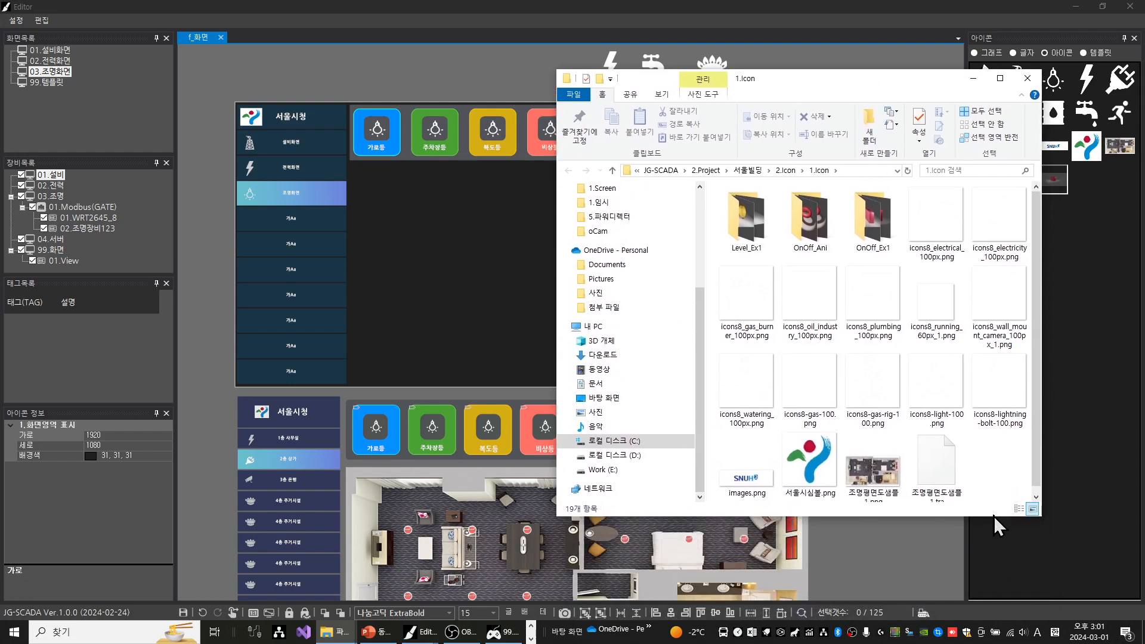
left_click_drag(993, 516, 985, 577)
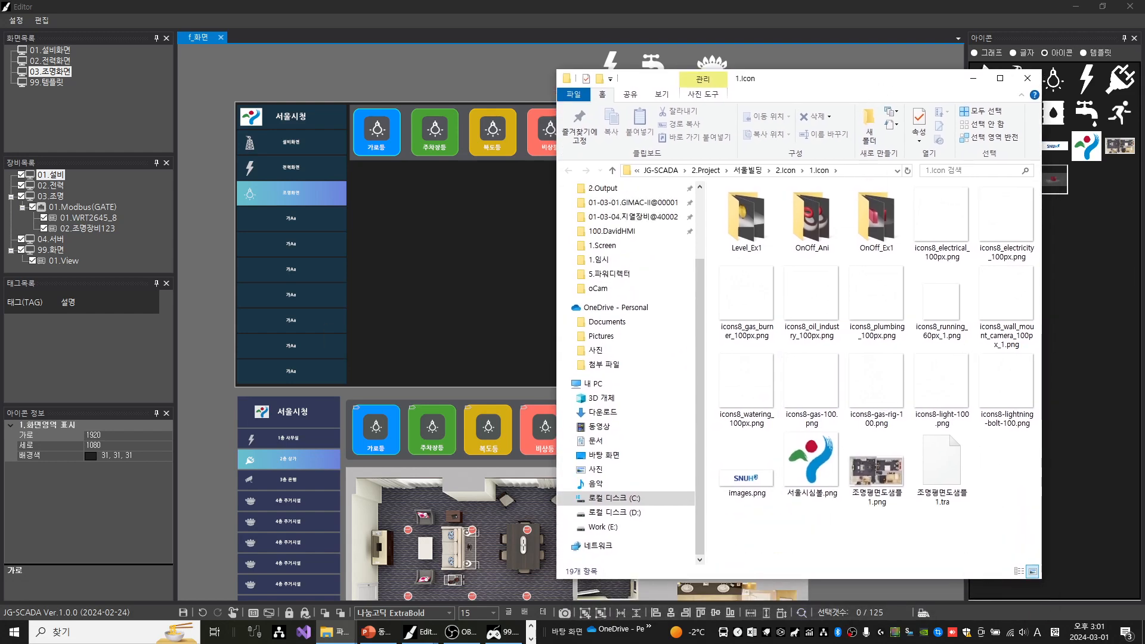
Bring the Downloads (다운로드) window beside the 1.Icon window and copy the image file 조명배경샘플1.png
left_click_drag(0, 292, 293, 103)
left_click(464, 233)
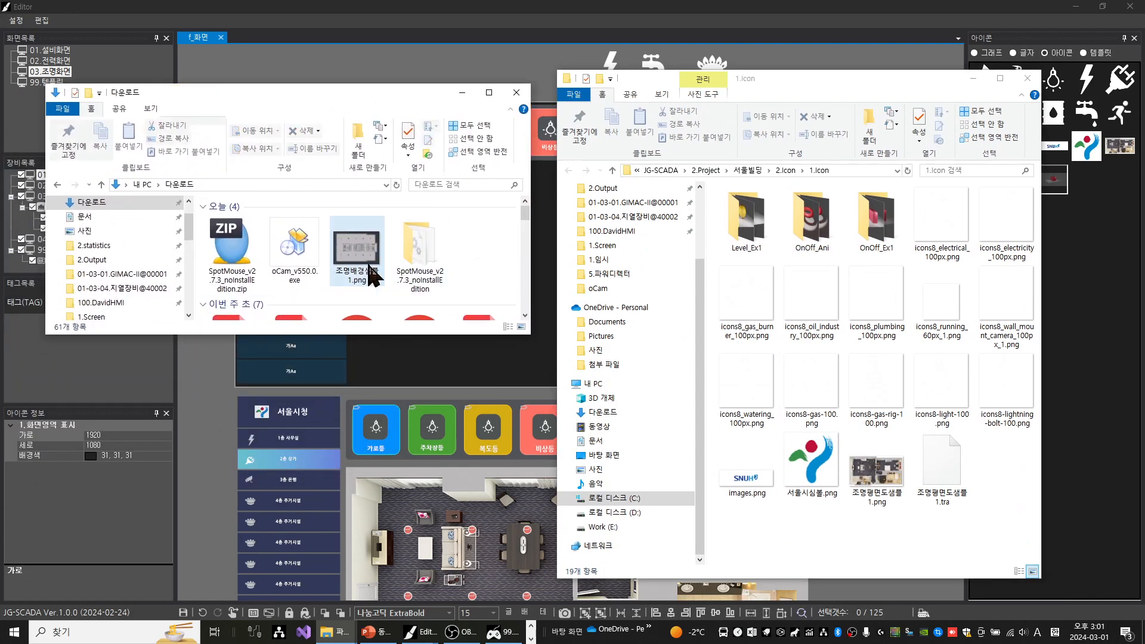
left_click(367, 255)
right_click(327, 241)
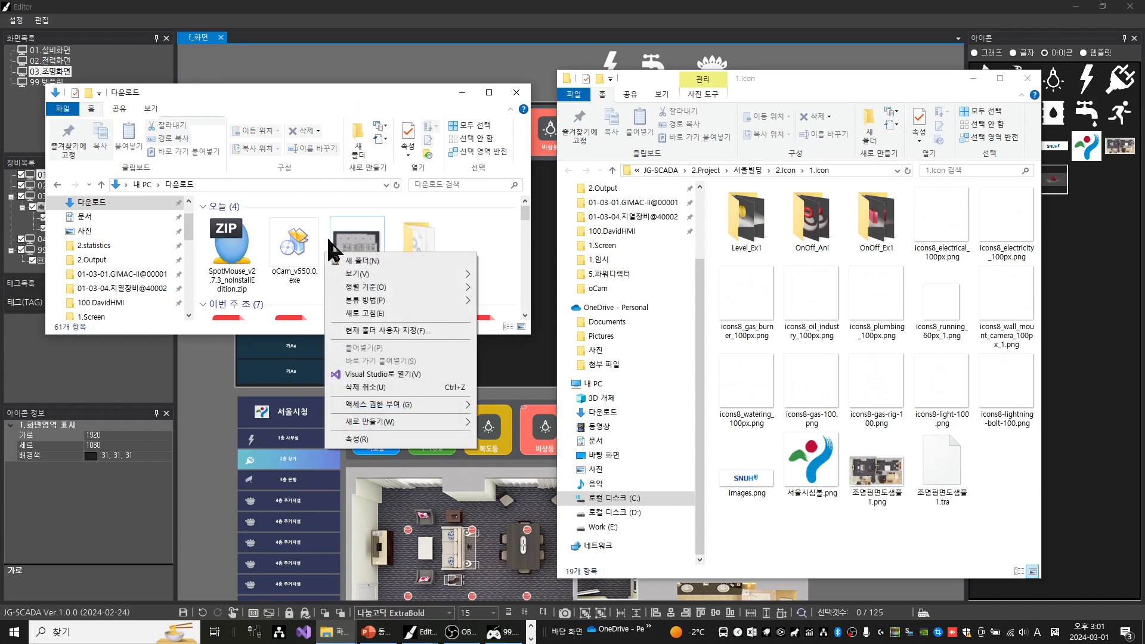
left_click(361, 229)
right_click(359, 223)
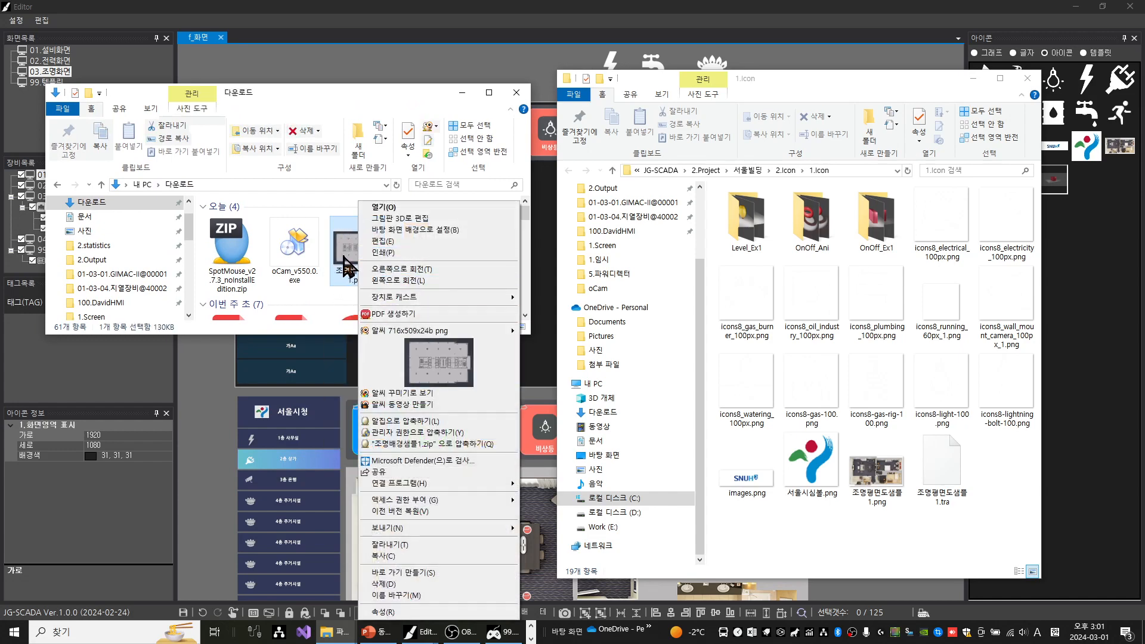
left_click(341, 264)
right_click(341, 264)
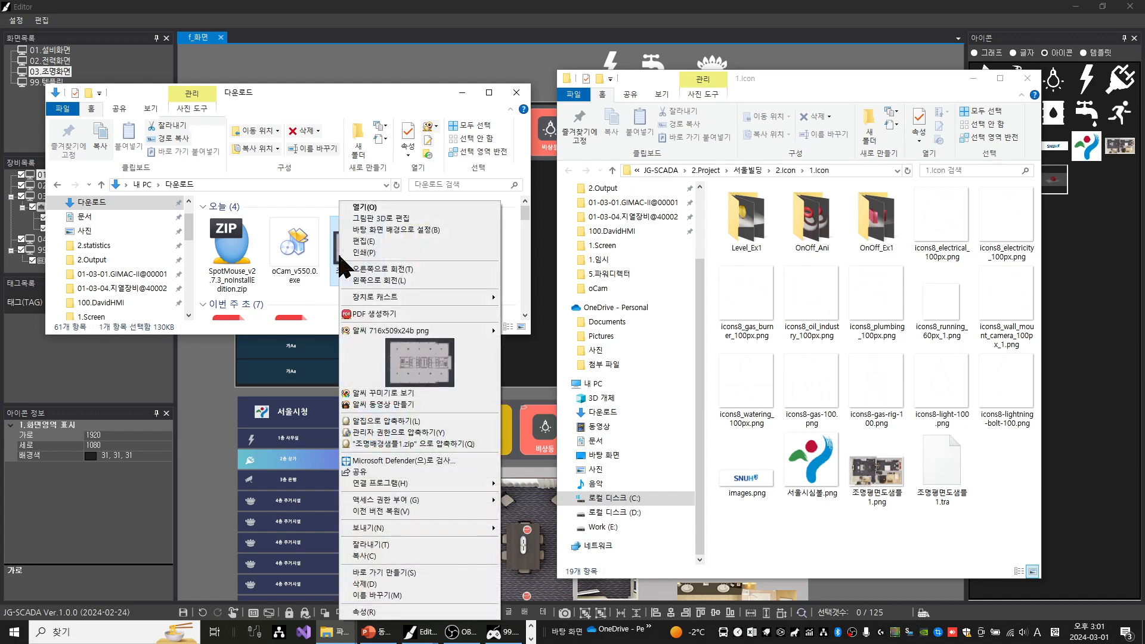
left_click(365, 556)
Paste the copied image into the 1.Icon folder with administrator permission and refresh the editor's icon library
right_click(883, 512)
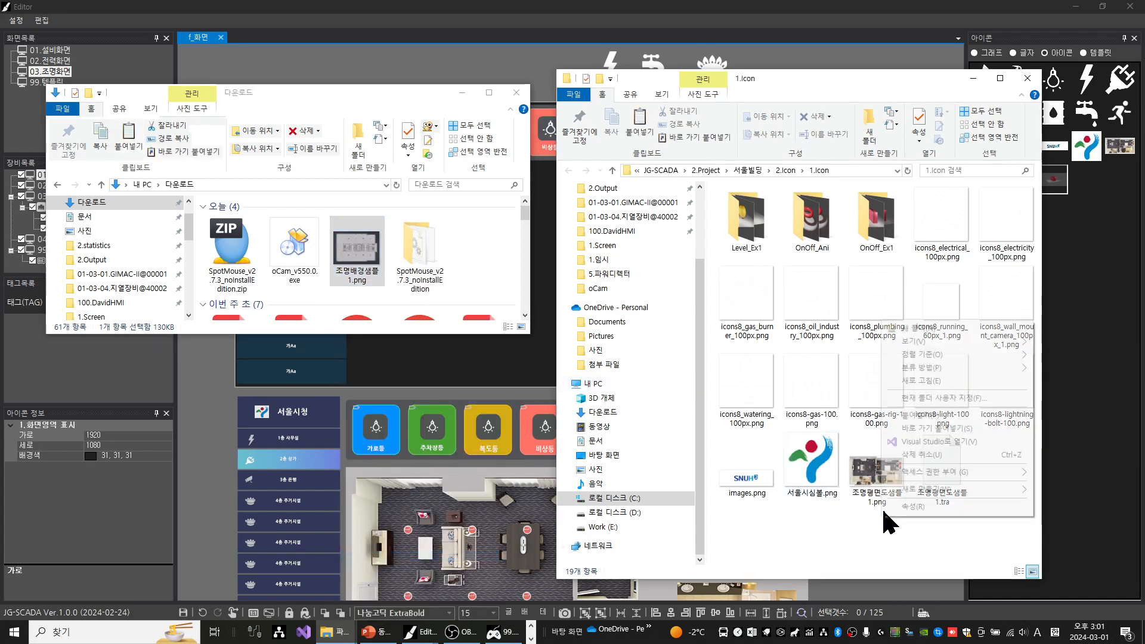
left_click(918, 415)
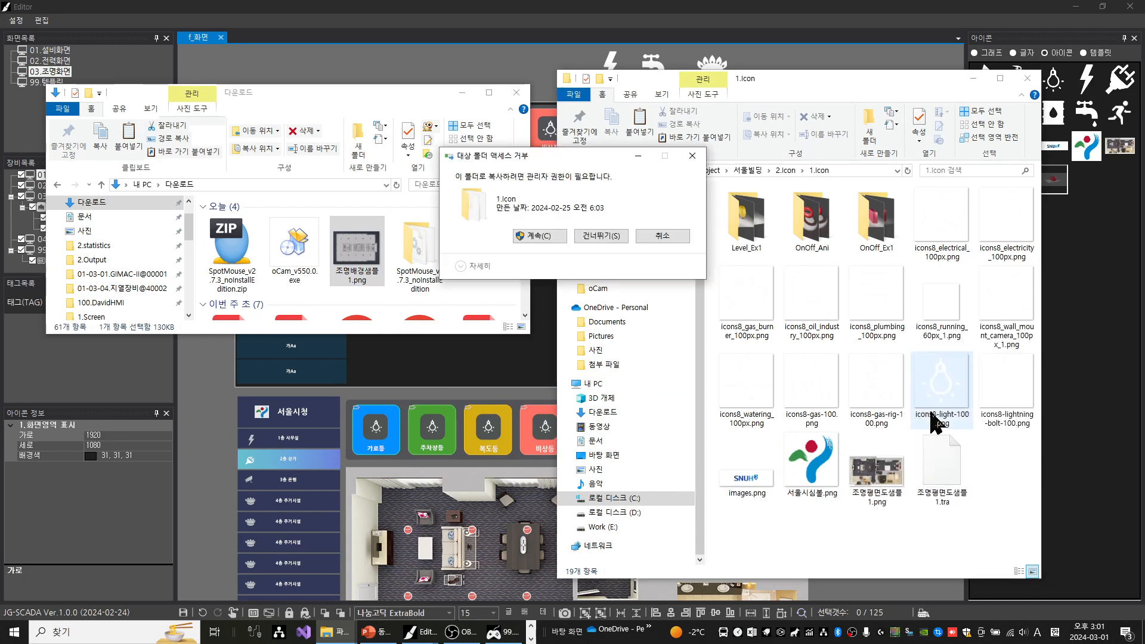
left_click(543, 236)
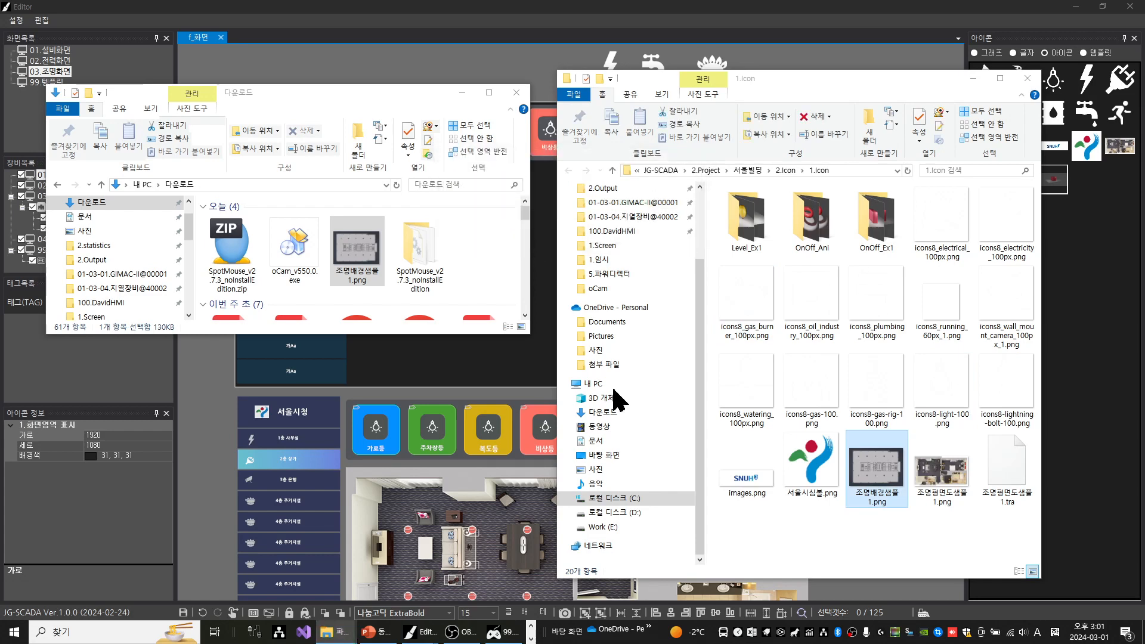
left_click(516, 93)
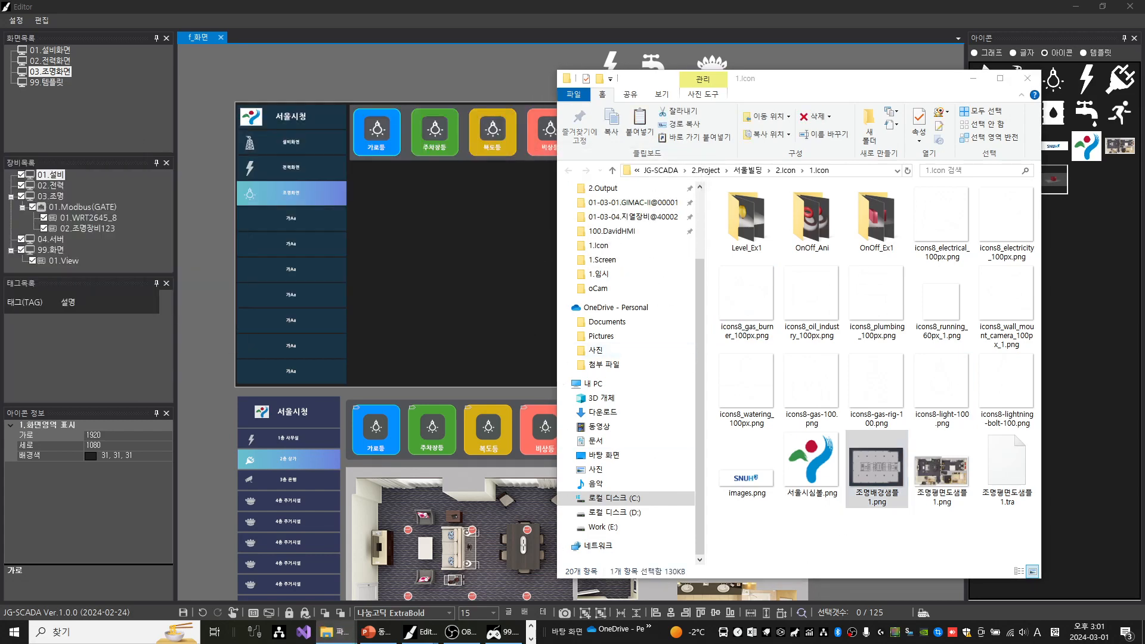
left_click(974, 79)
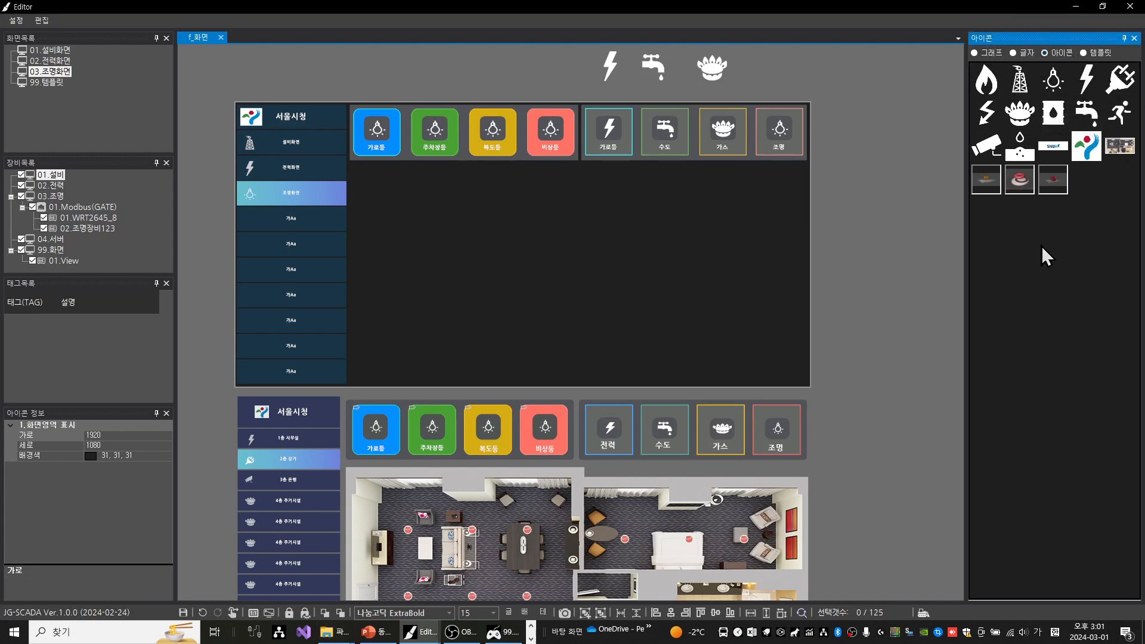
right_click(1041, 224)
left_click(1038, 228)
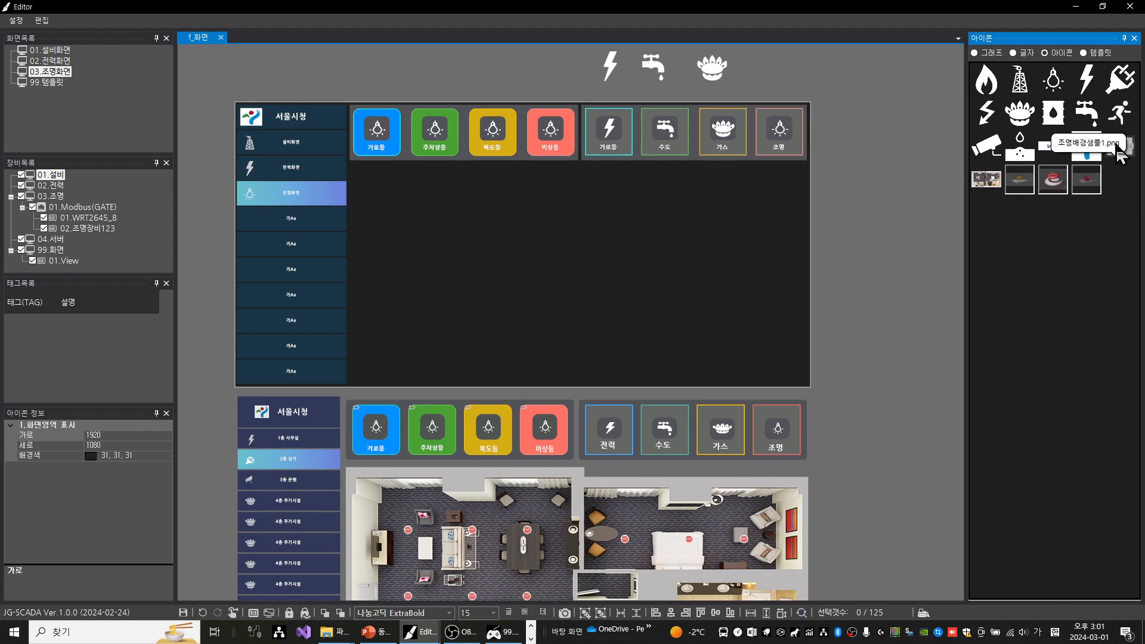
Place 조명배경샘플1.png beside the side menu and stretch it to about 1520 by 720, filling the empty area below the button panels
left_click_drag(1116, 149, 460, 211)
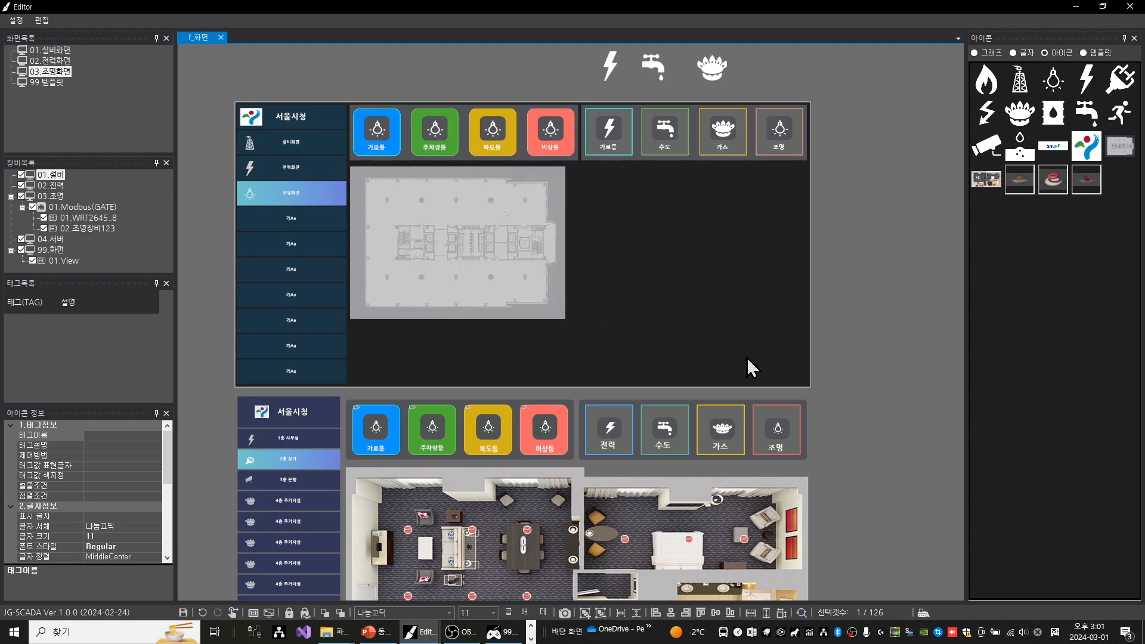
left_click_drag(746, 356, 807, 383)
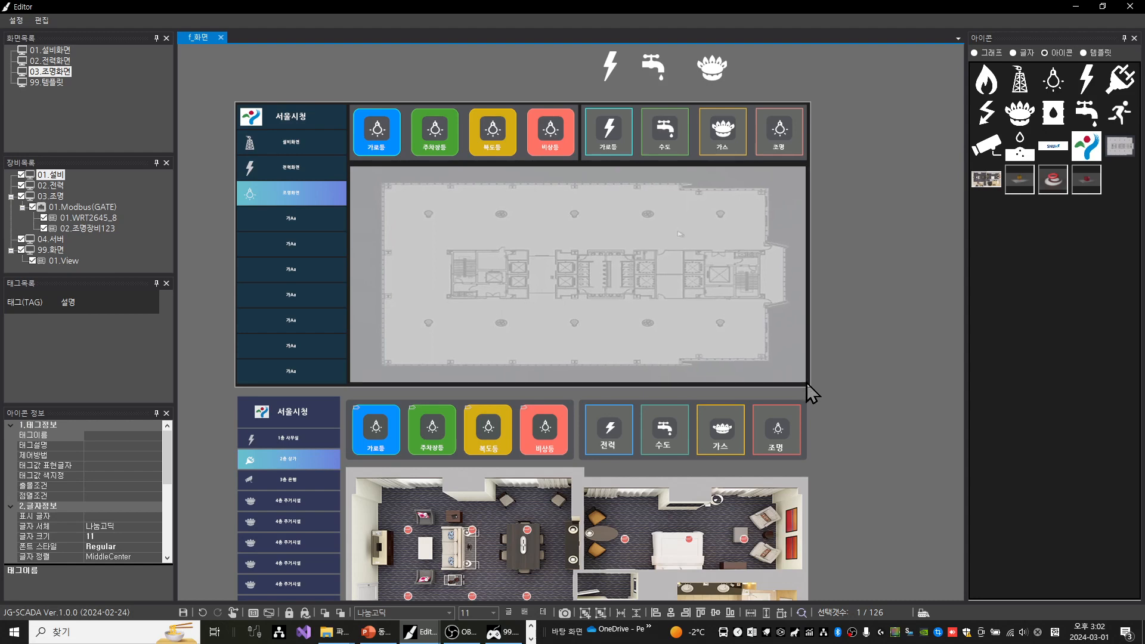
left_click(877, 284)
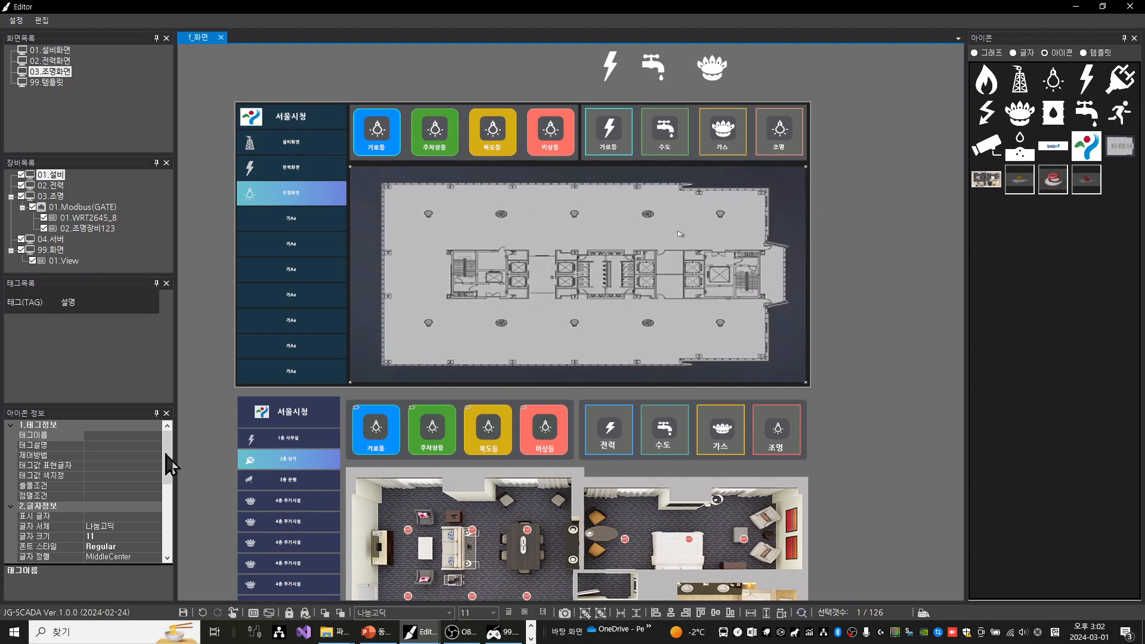
Open the floor plan's Off background transparency (Off:배경 투명처리) settings and generate a transparent-background icon from 조명배경샘플1.png
scroll(140, 472, "down", 5)
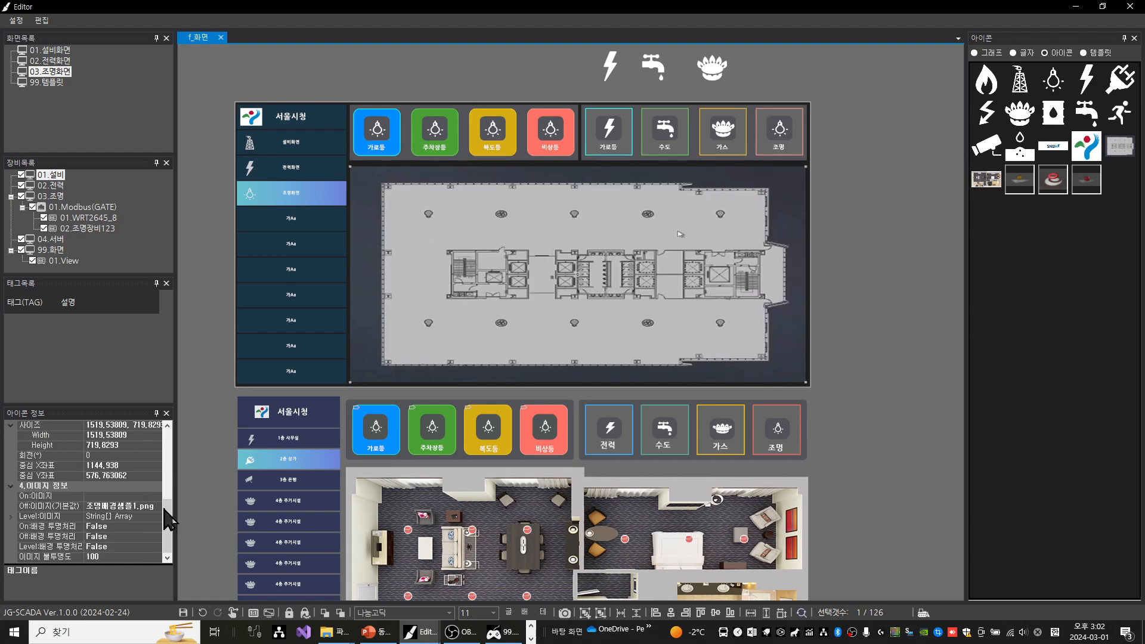
left_click(73, 505)
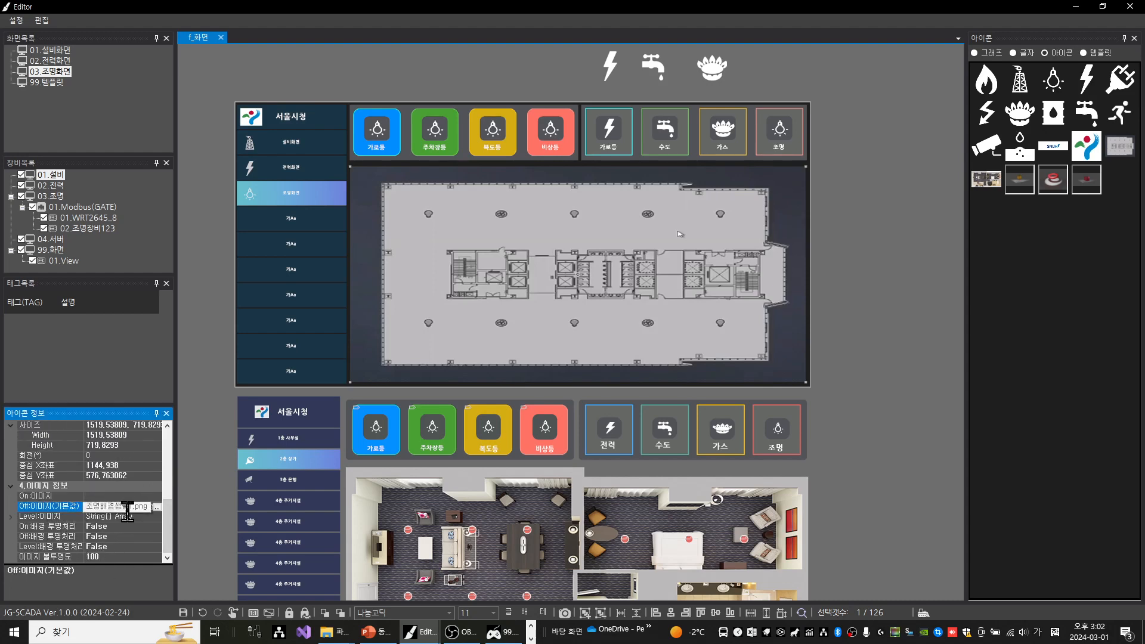
left_click(69, 536)
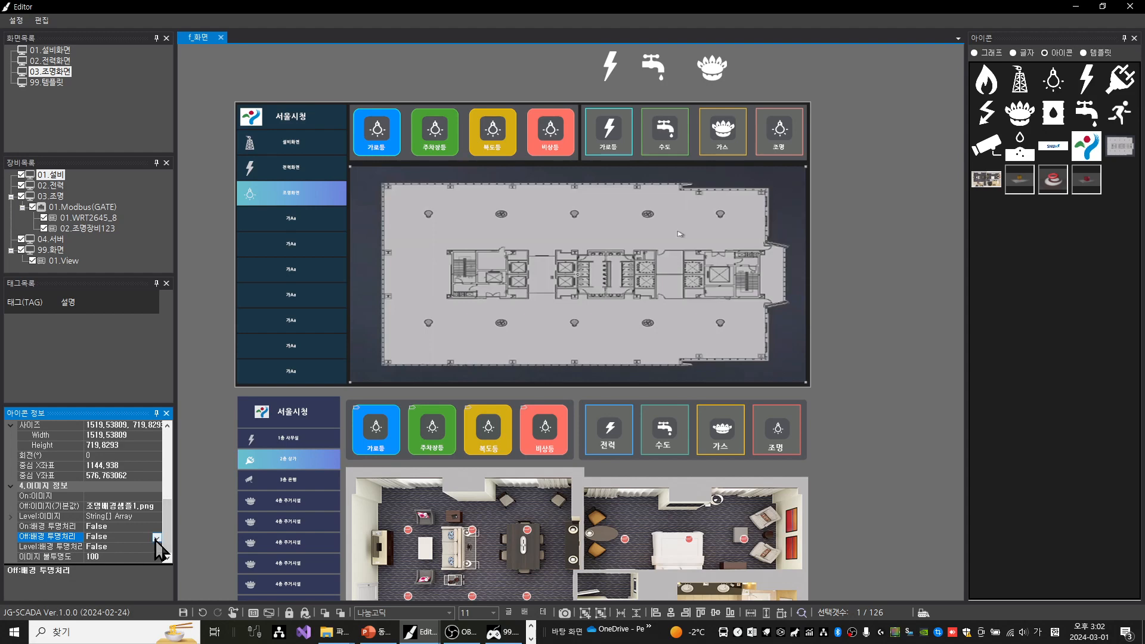
left_click(157, 538)
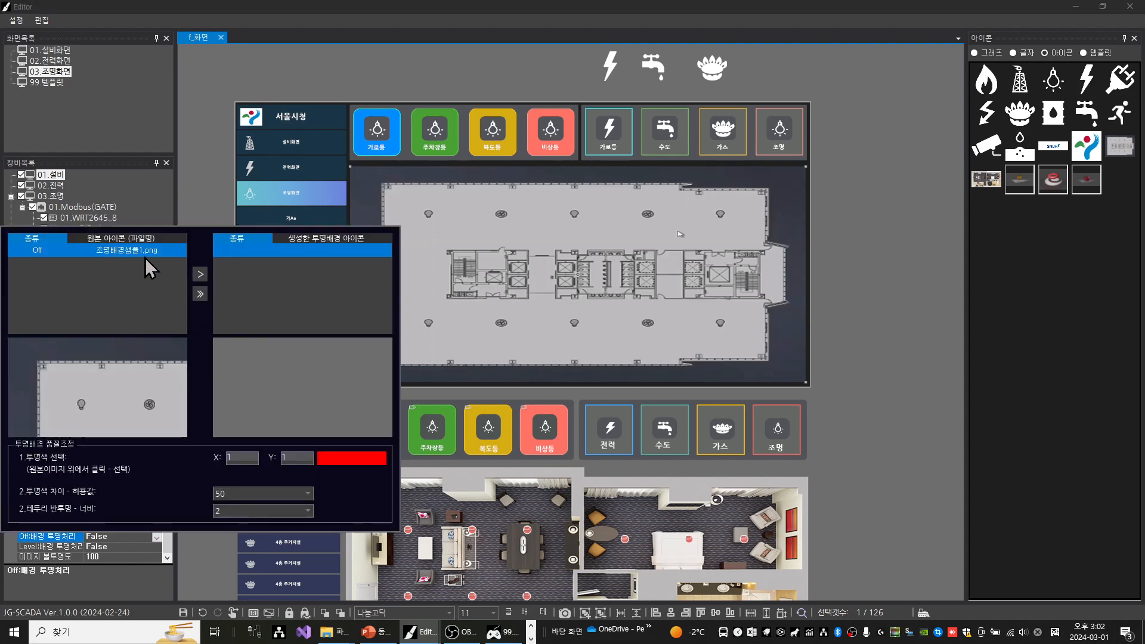
left_click(202, 273)
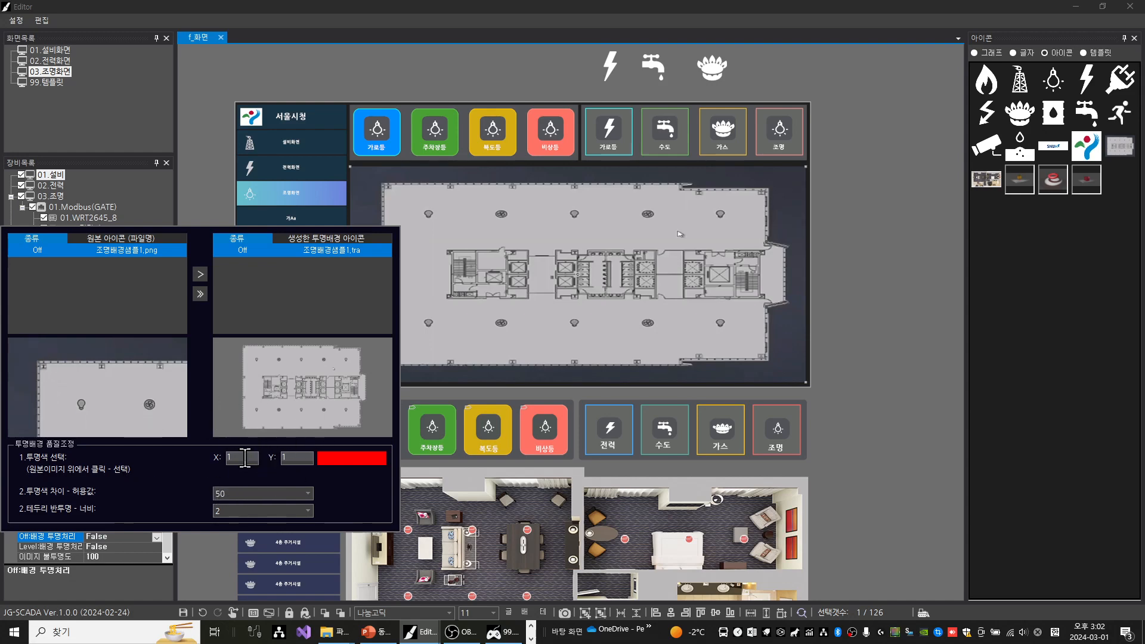
Sample the original image's colours and pick the dark surround at X 31, Y 25 as the transparent colour
left_click(18, 343)
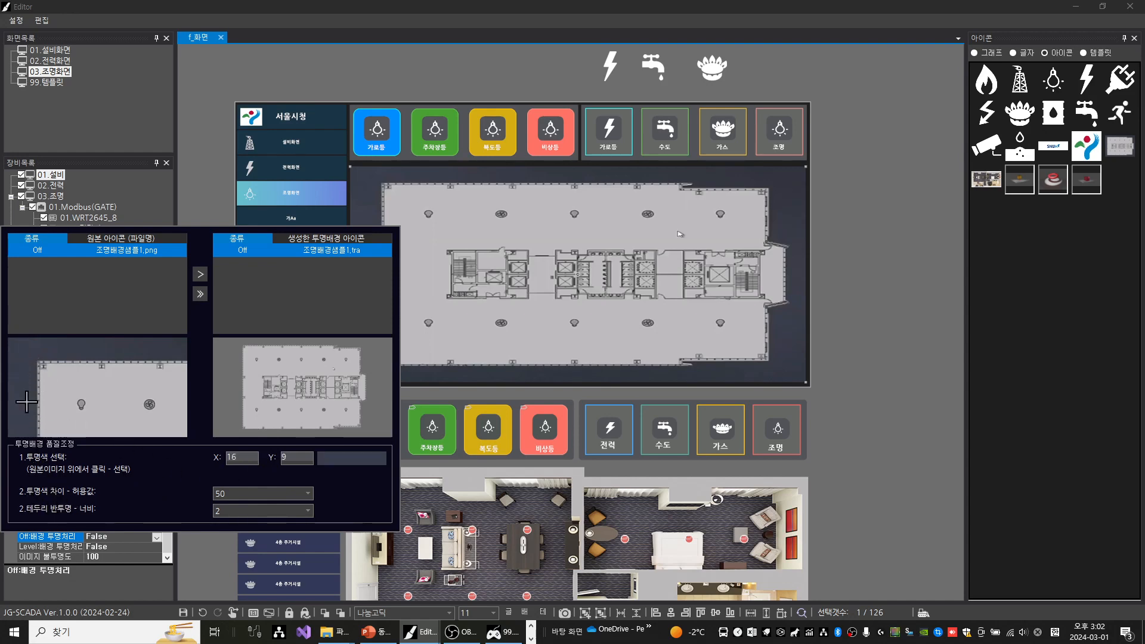
left_click(109, 397)
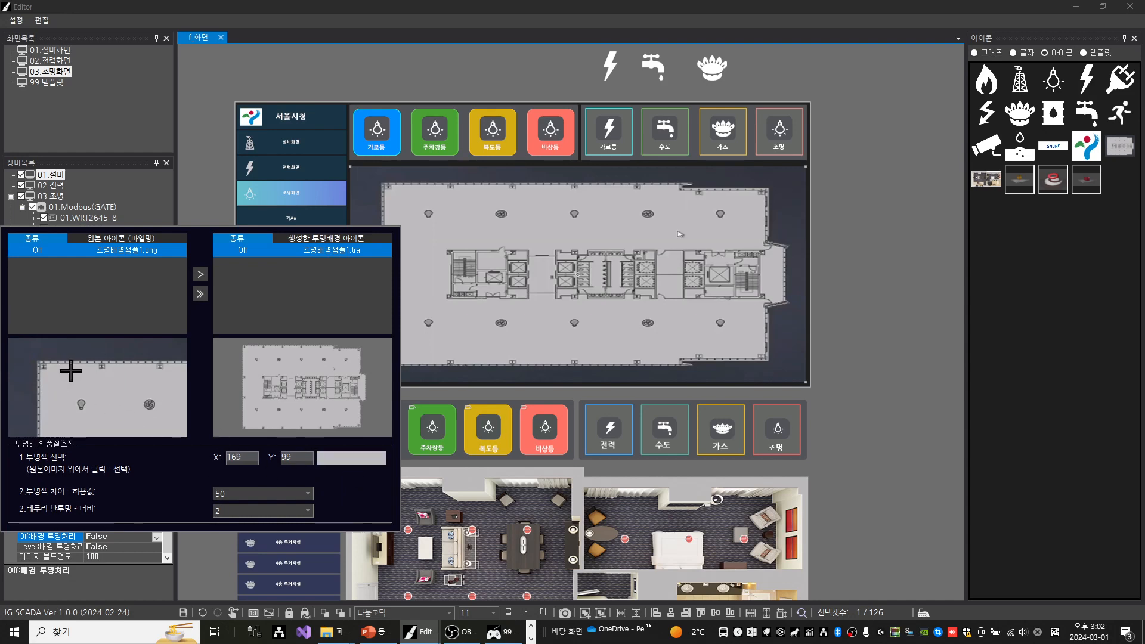
left_click(26, 353)
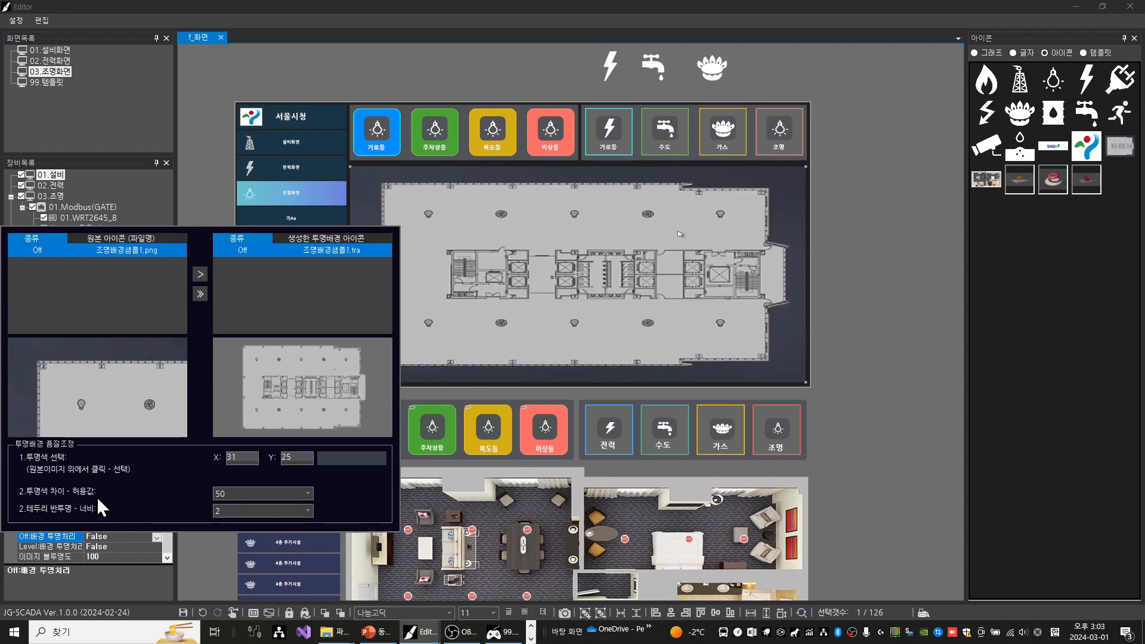
Review the available colour tolerance values and semi-transparent edge widths in the transparency quality settings
left_click(308, 494)
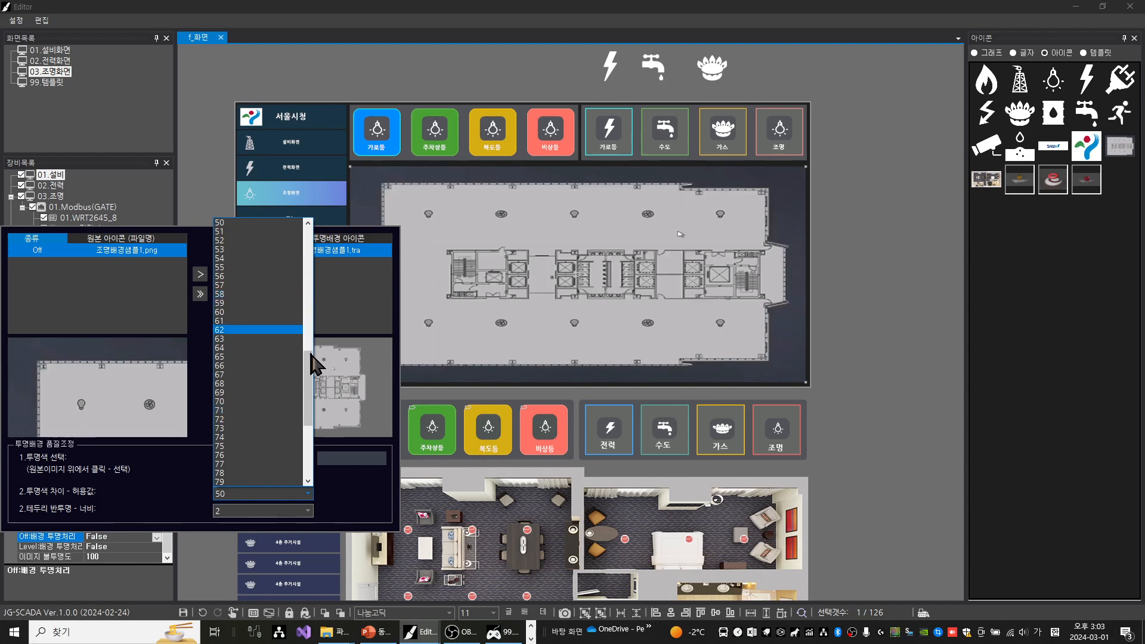
mouse_move(305, 373)
left_mouse_down()
mouse_move(308, 235)
mouse_move(308, 460)
mouse_move(322, 289)
mouse_move(319, 383)
left_mouse_up()
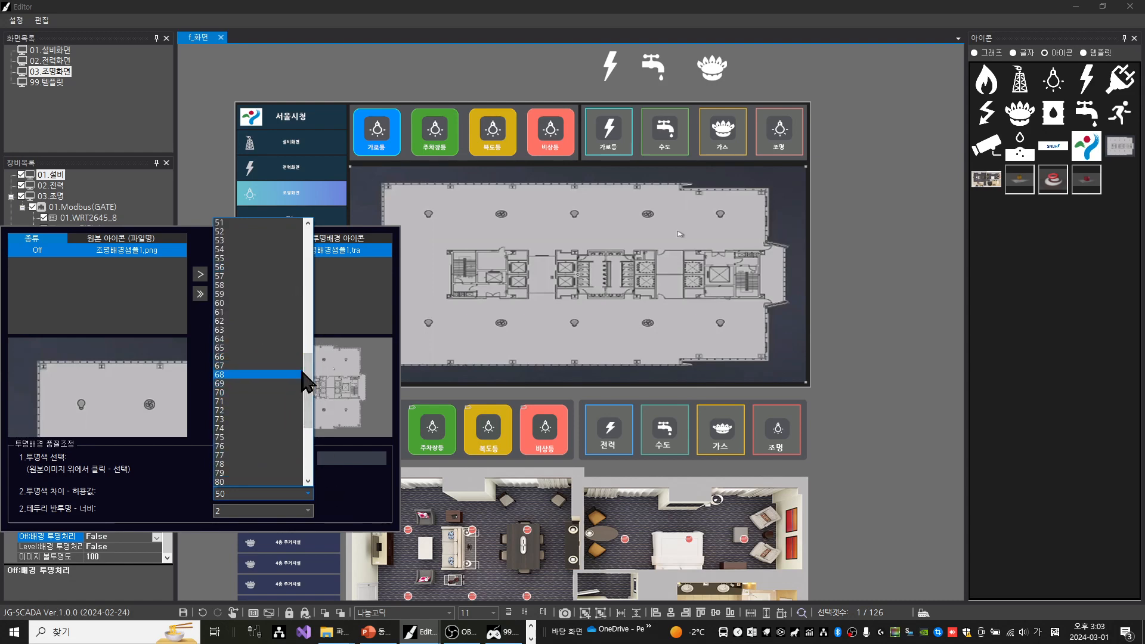
mouse_move(312, 384)
left_mouse_down()
mouse_move(312, 248)
mouse_move(294, 384)
left_mouse_up()
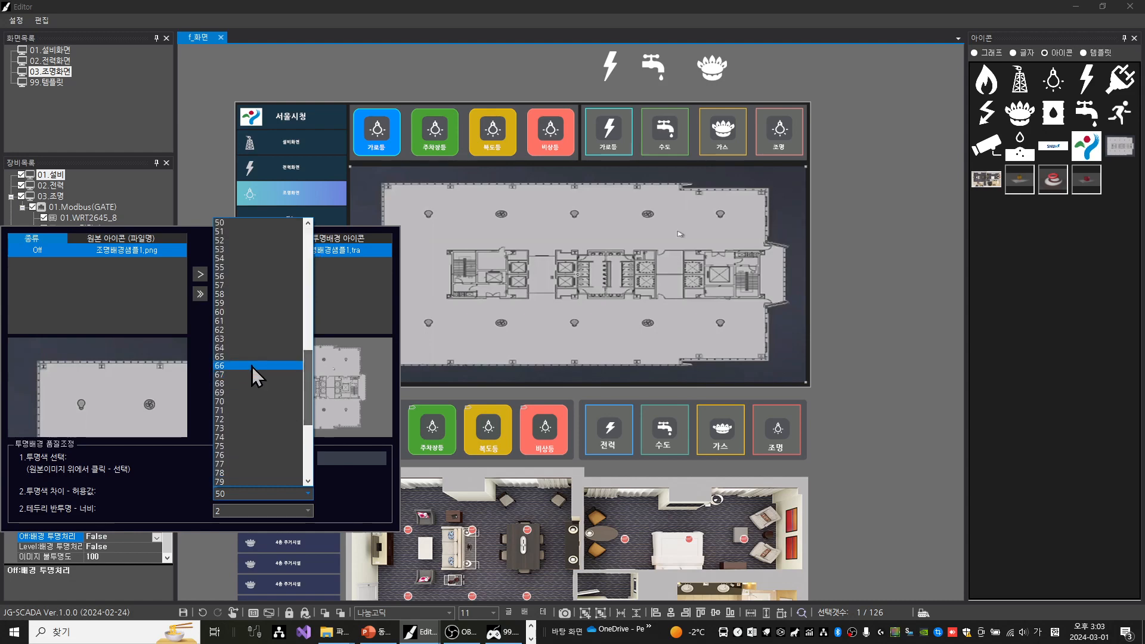
left_click(139, 471)
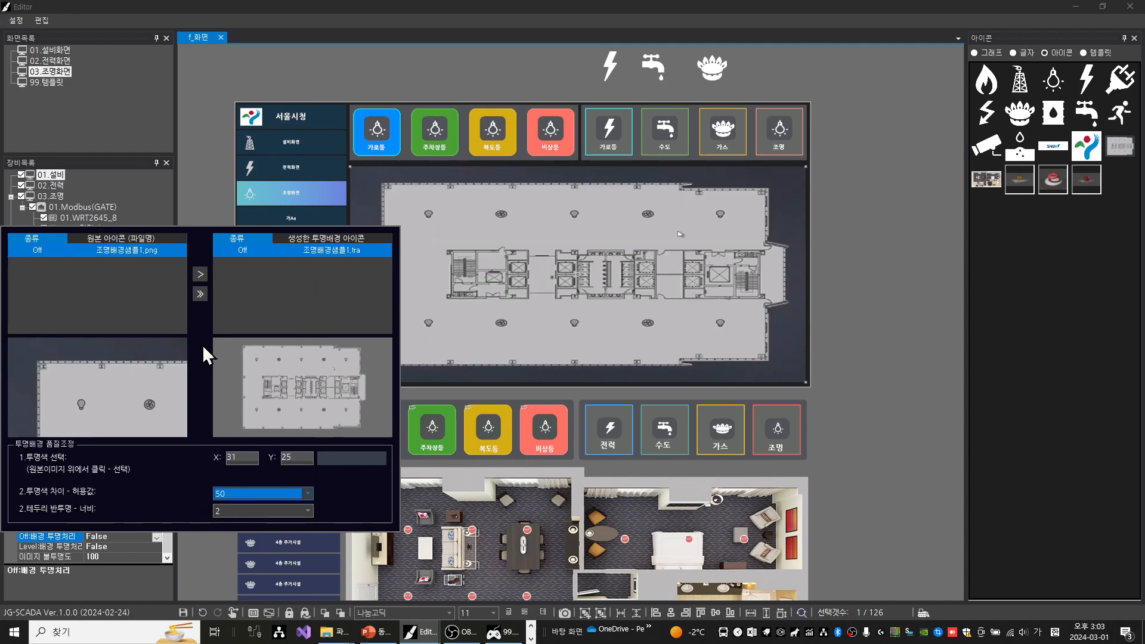
left_click(302, 511)
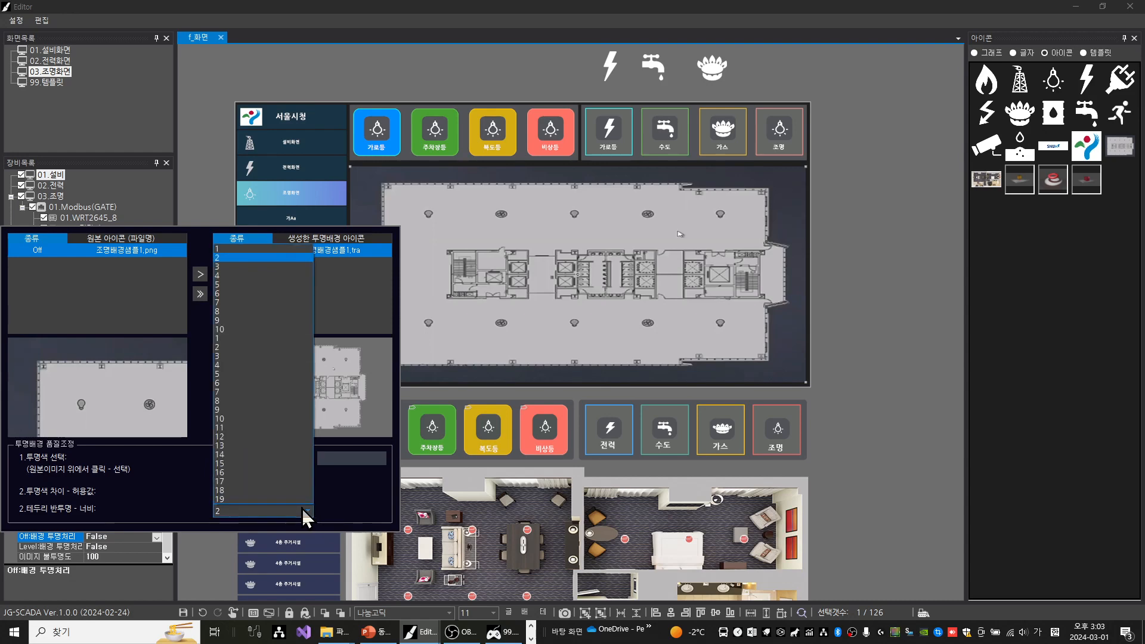
left_click(302, 511)
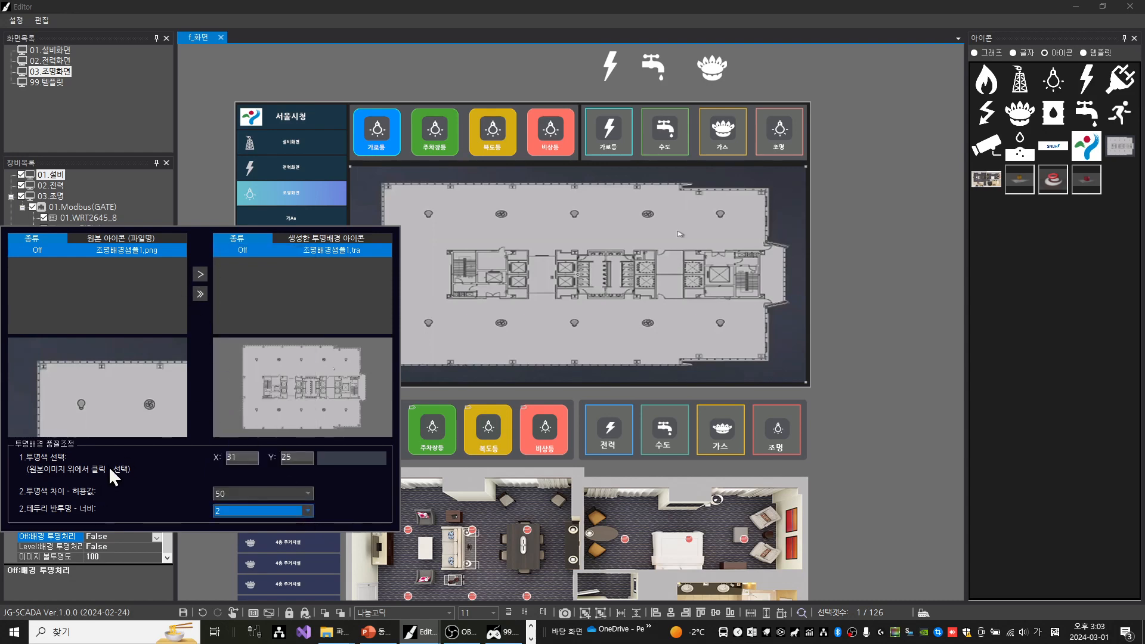
Regenerate the transparent-background icon and set the floor plan's Off background transparency (Off:배경 투명처리) to True
left_click(200, 274)
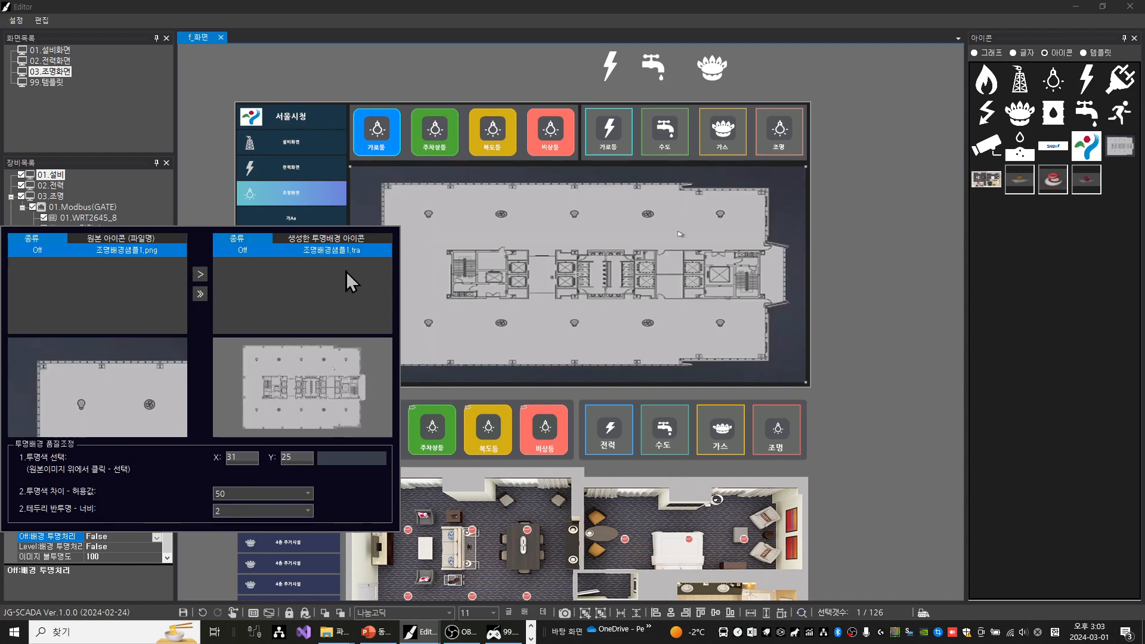
left_click(204, 173)
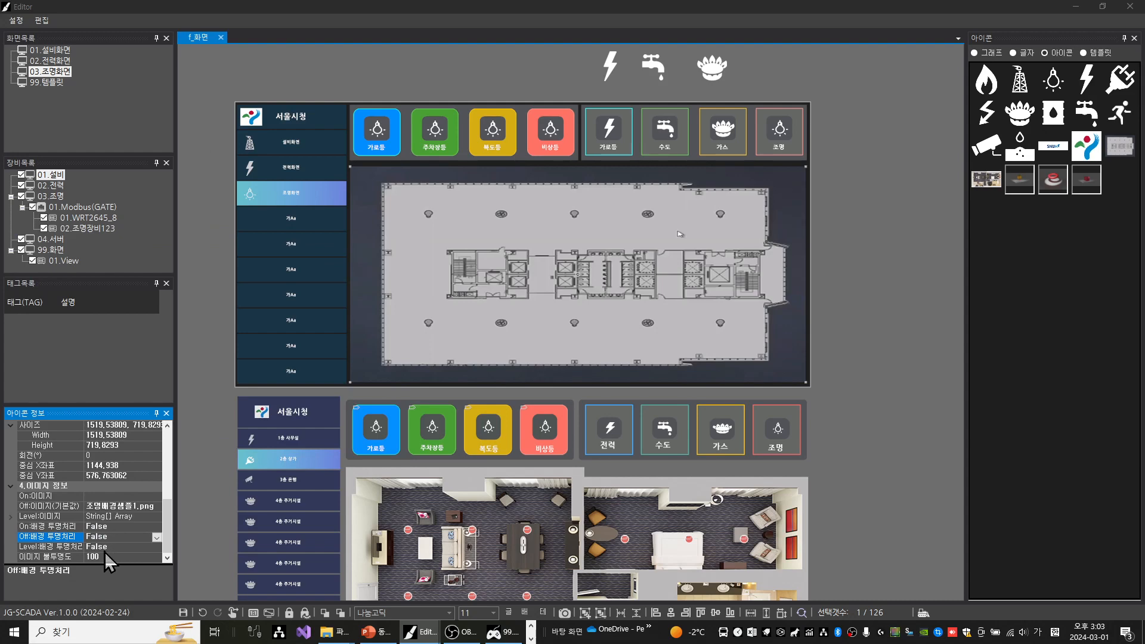
left_click(109, 527)
double_click(119, 536)
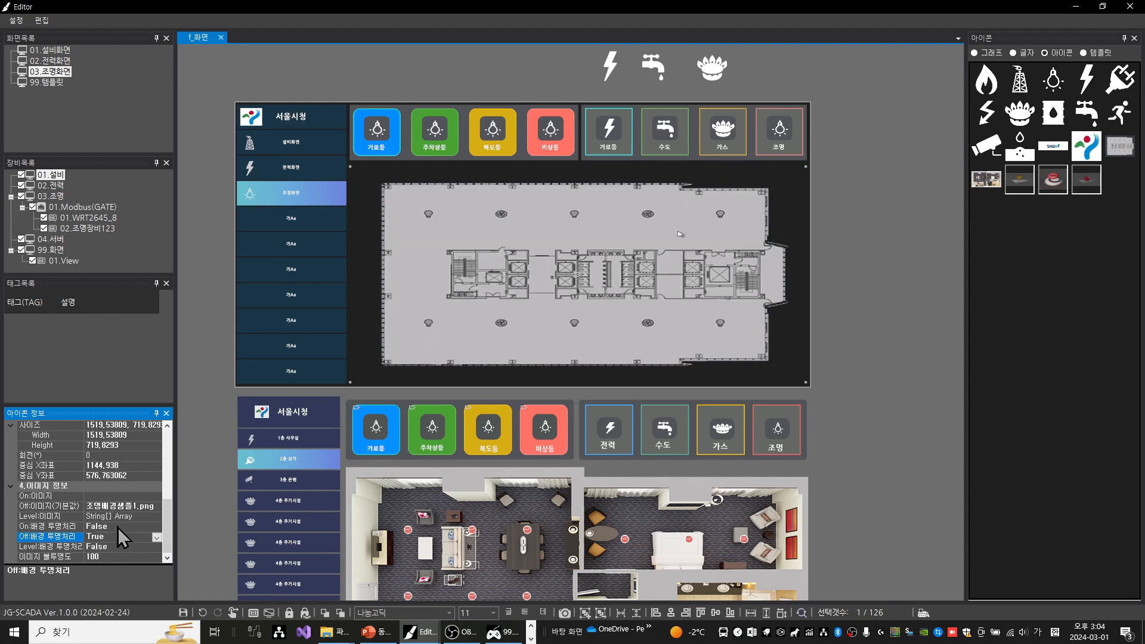
left_click(444, 212)
left_click_drag(445, 212, 501, 206)
key("ctrl+z")
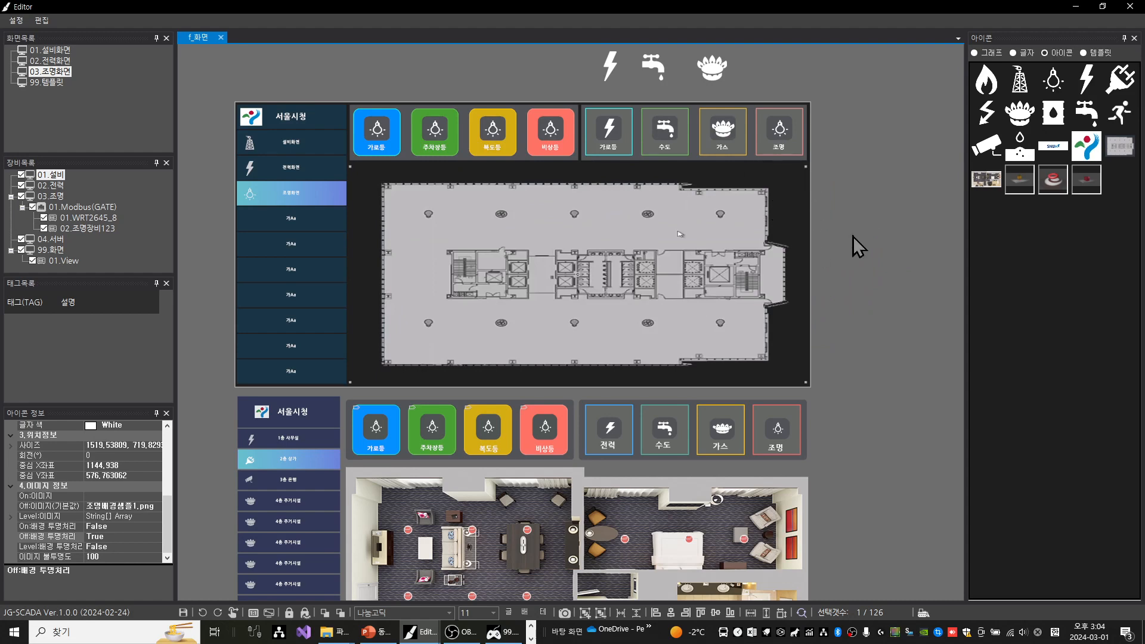
left_click(884, 241)
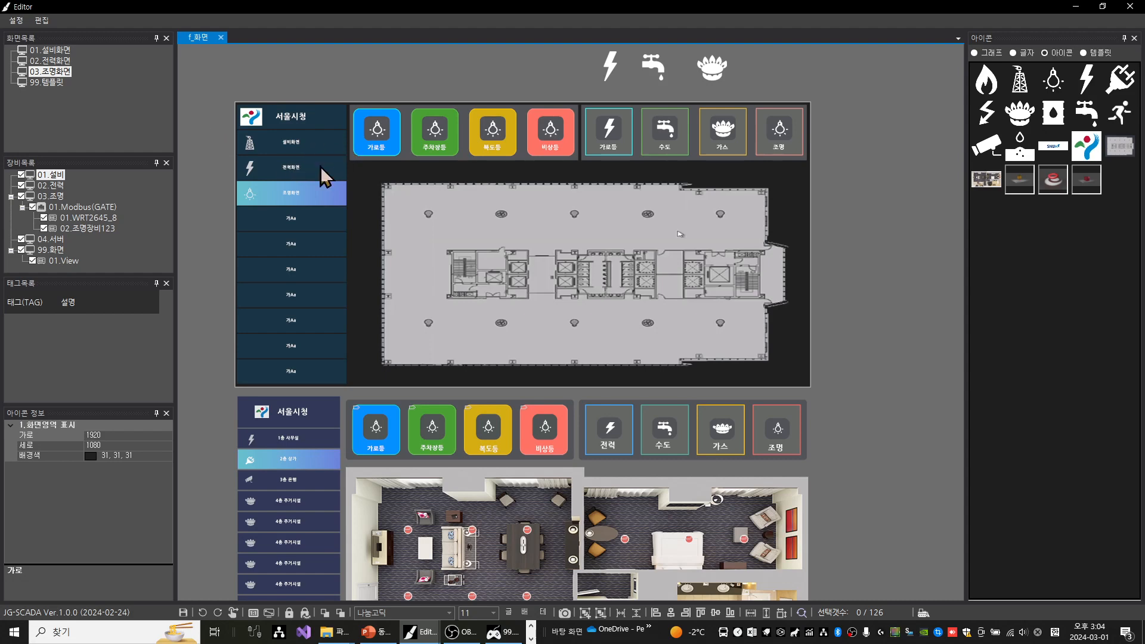
left_click(292, 147)
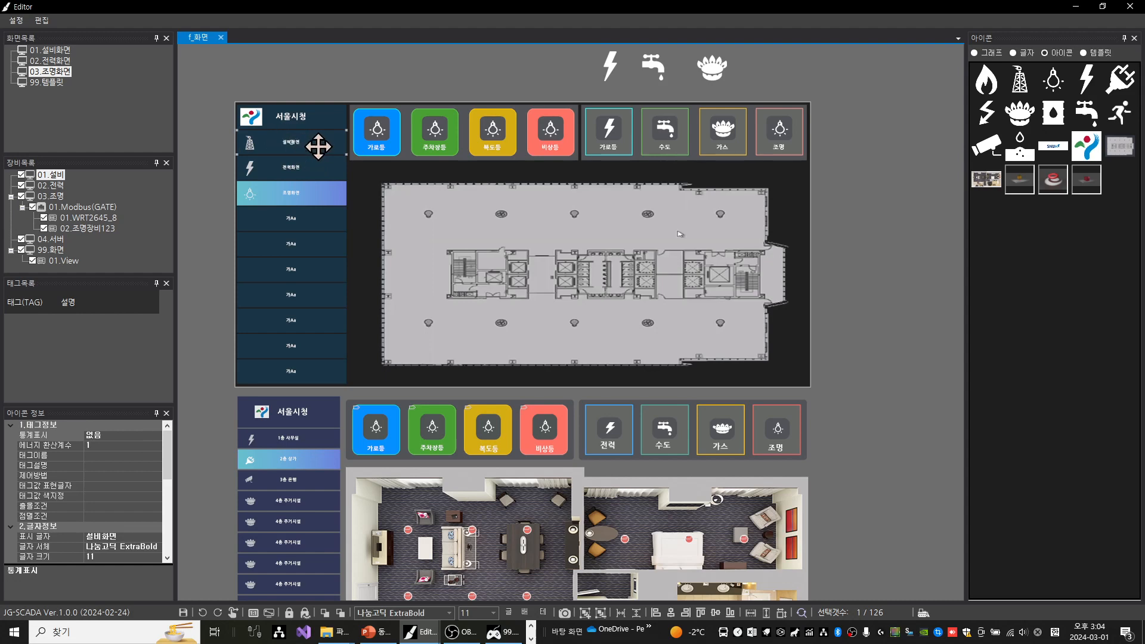
left_click(68, 476)
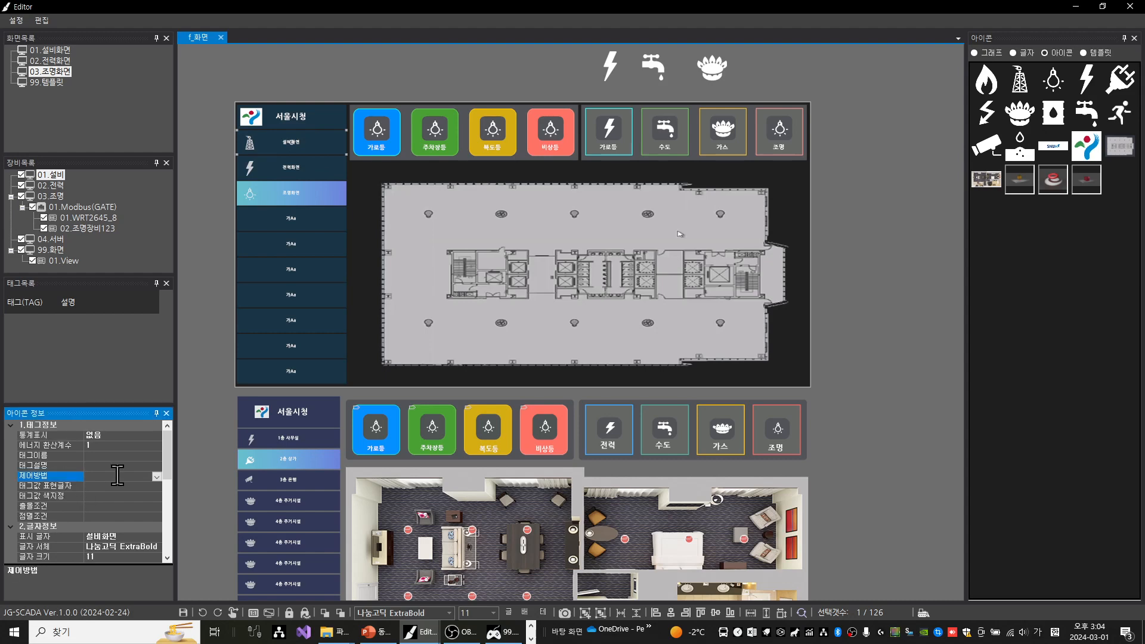
left_click(156, 477)
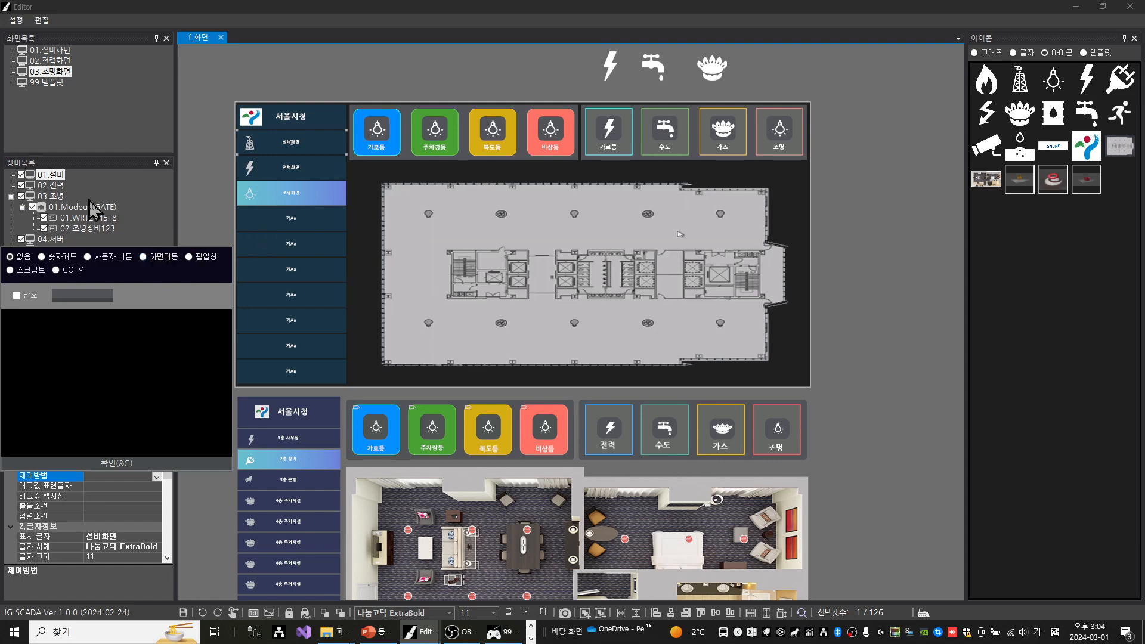
left_click(212, 215)
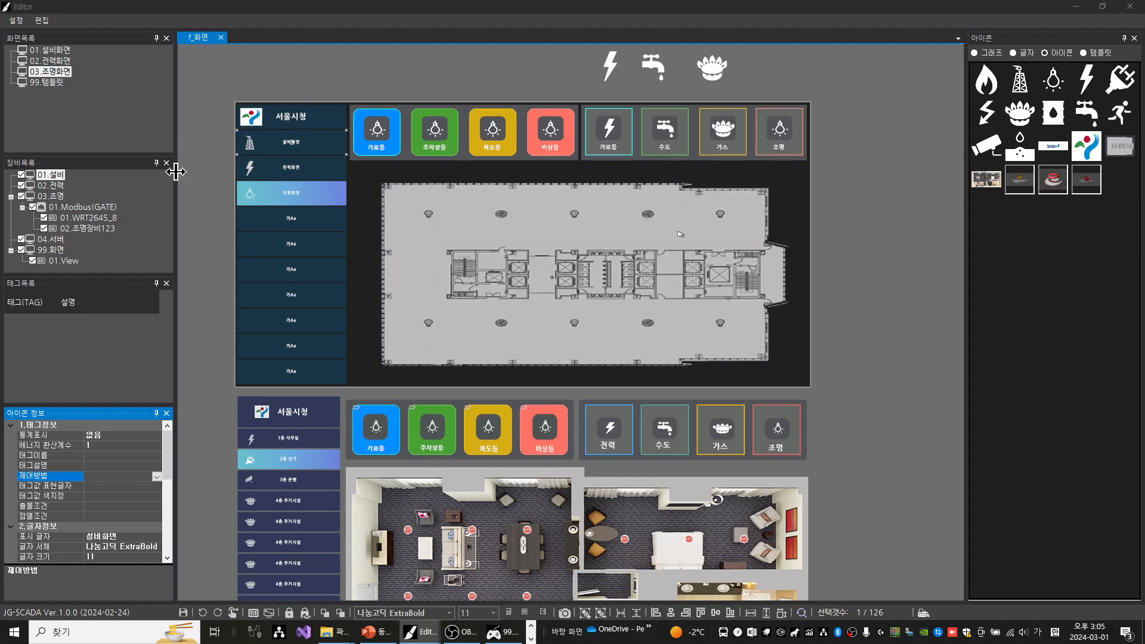
Clear the selection and save the 03.조명화면 screen
left_click(395, 72)
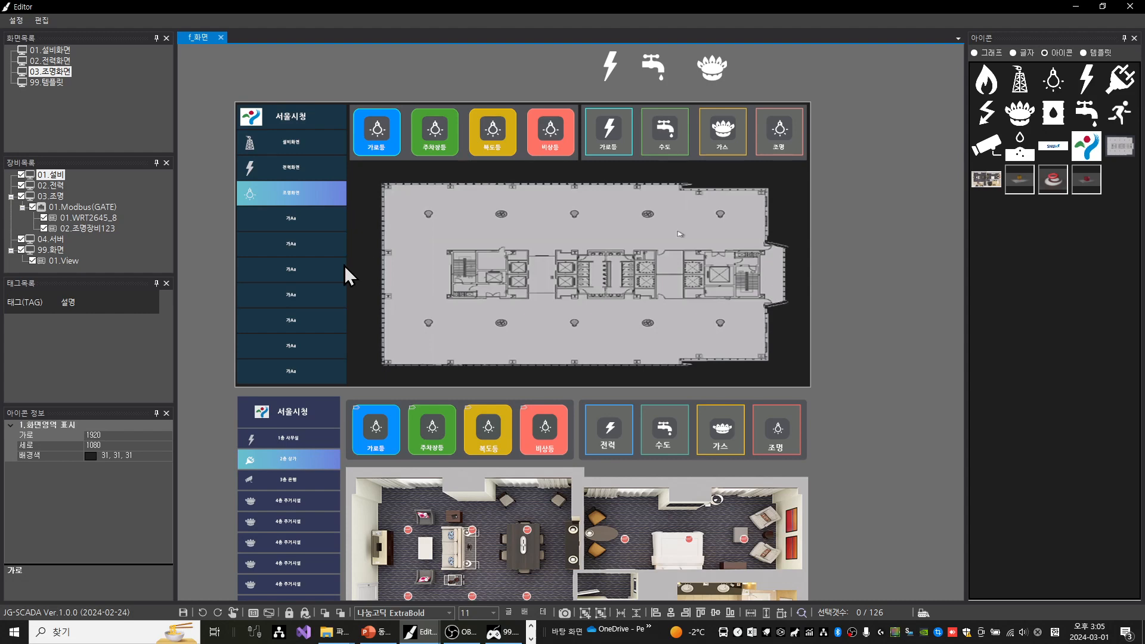
key("ctrl+s")
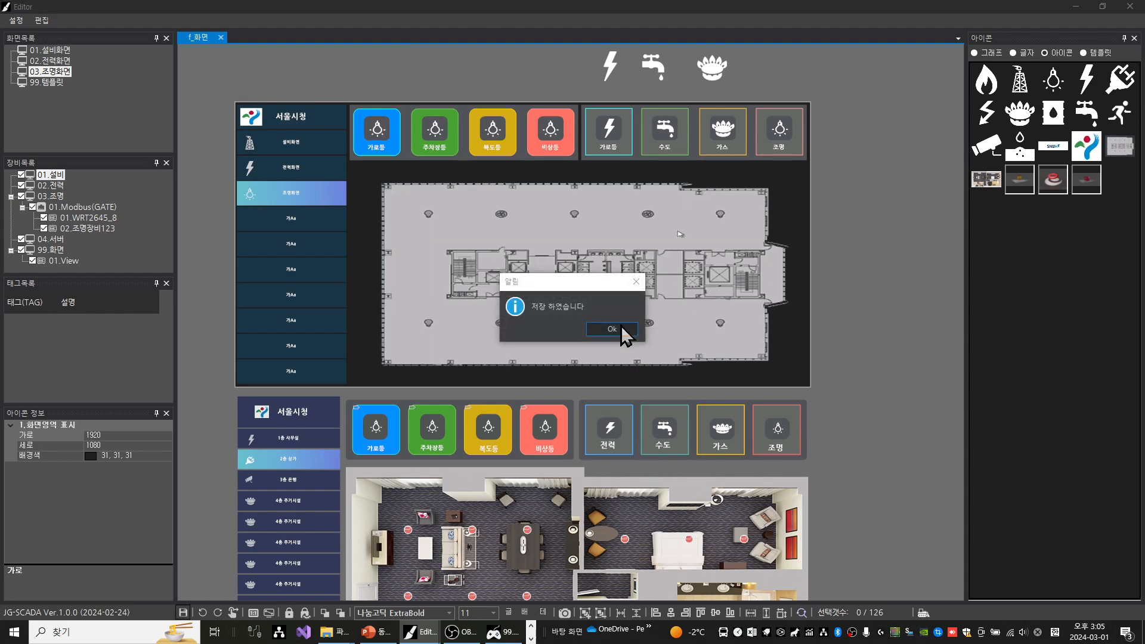
left_click(621, 328)
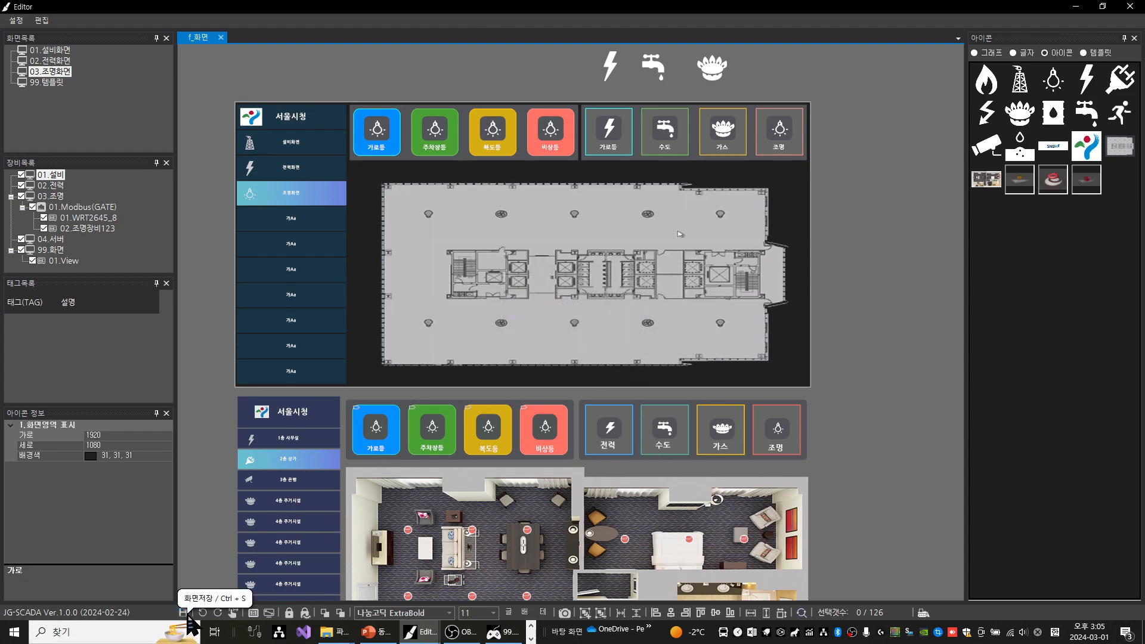
Place a solid blue text box on the 01.설비화면 screen and enlarge it to a big rectangle
left_click(62, 51)
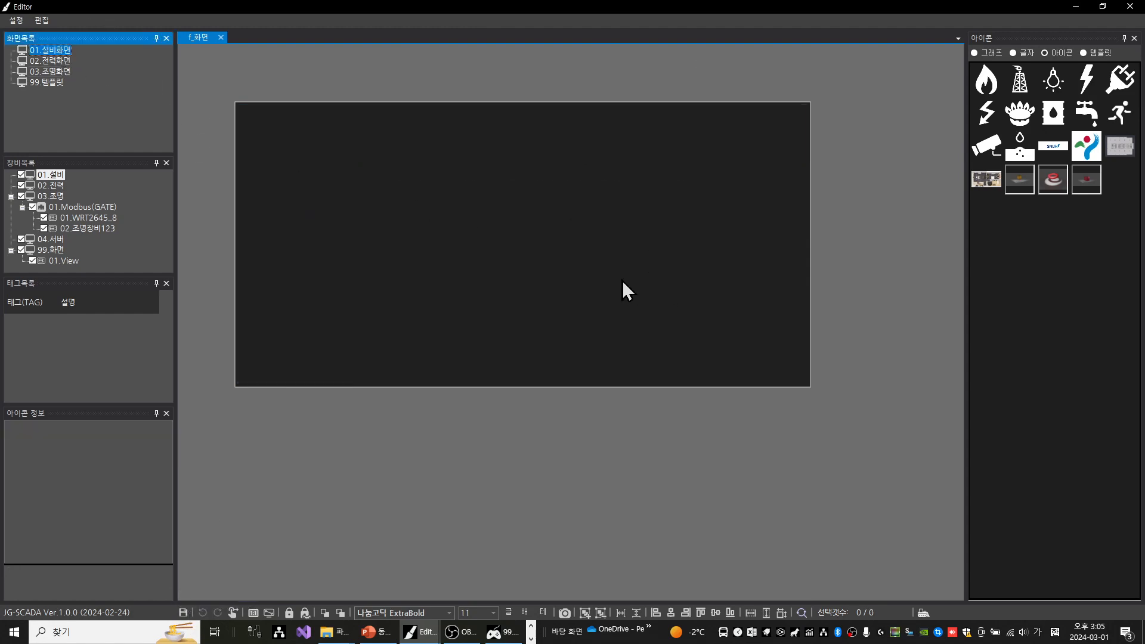
left_click(1031, 52)
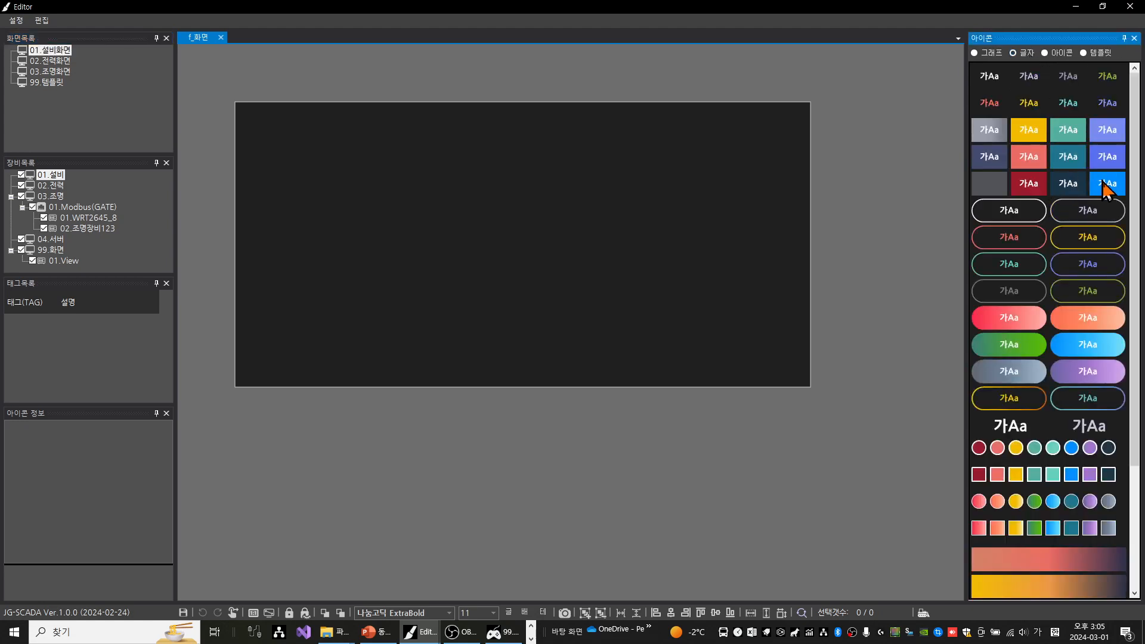
left_click_drag(1103, 186, 486, 155)
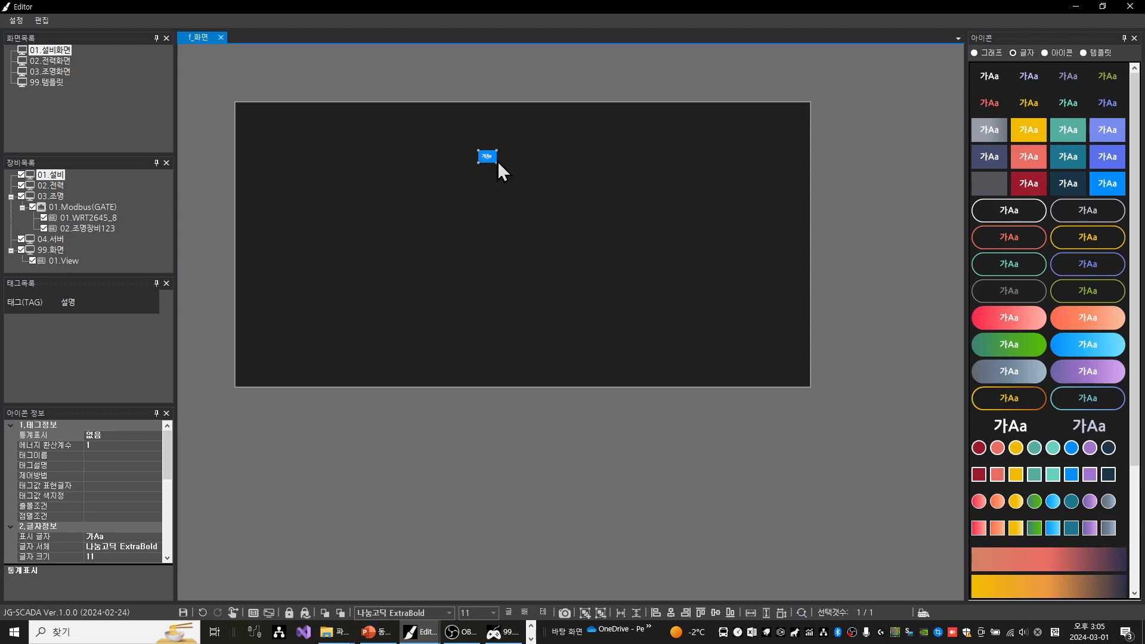
left_click_drag(497, 162, 721, 297)
Label the blue box 설비화면 at font size 50 and save the screen
double_click(576, 212)
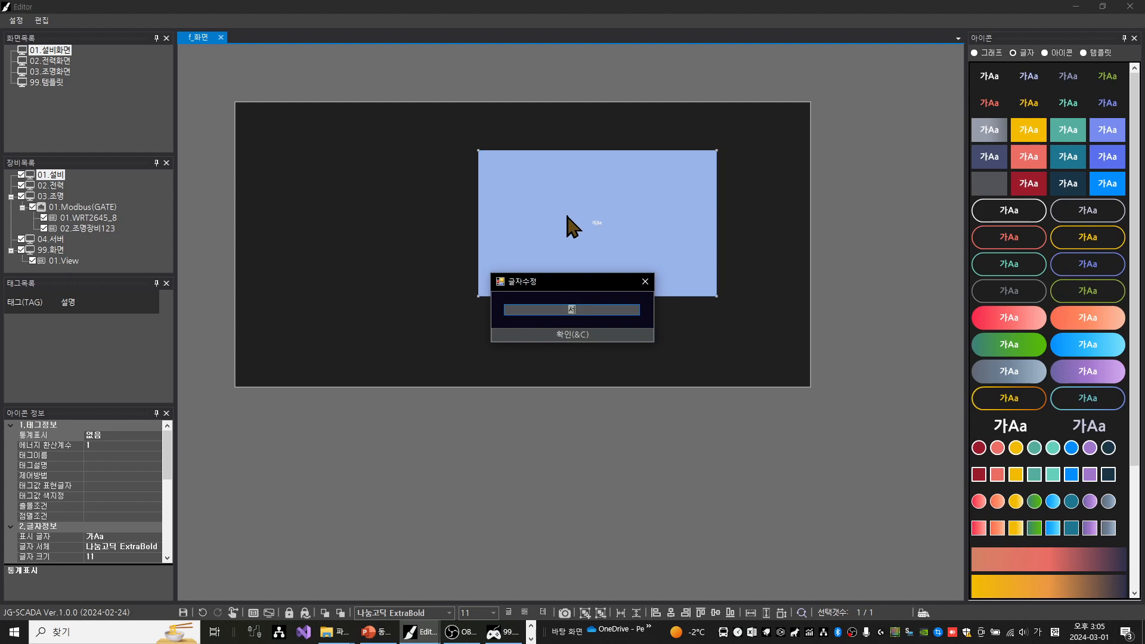
type("설비화면")
key("Return")
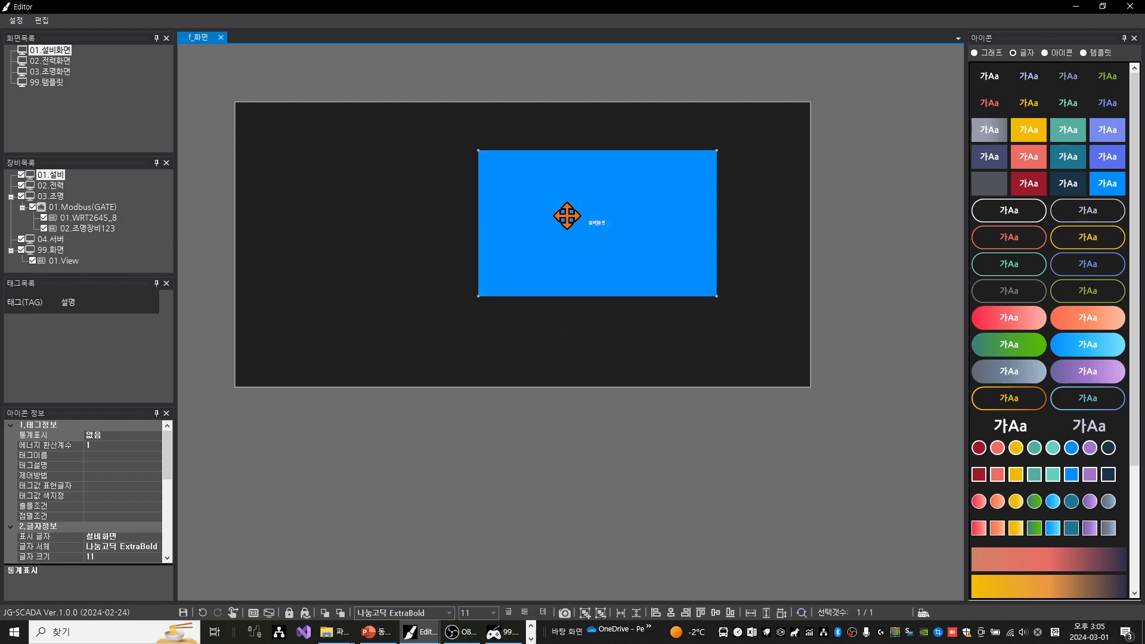
left_click(477, 612)
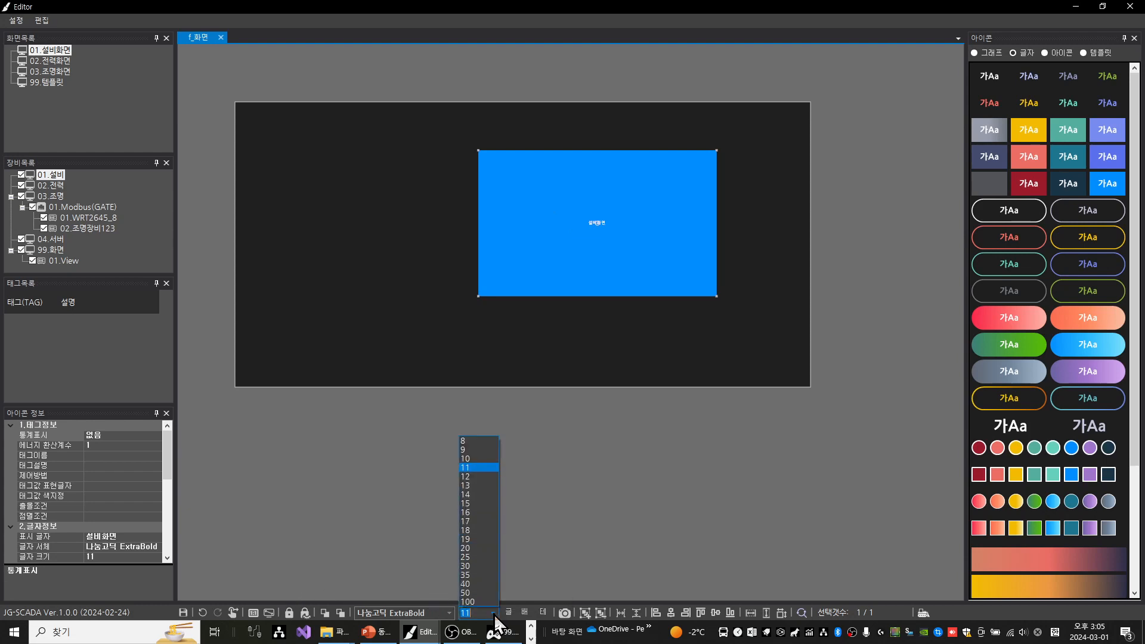
left_click(465, 592)
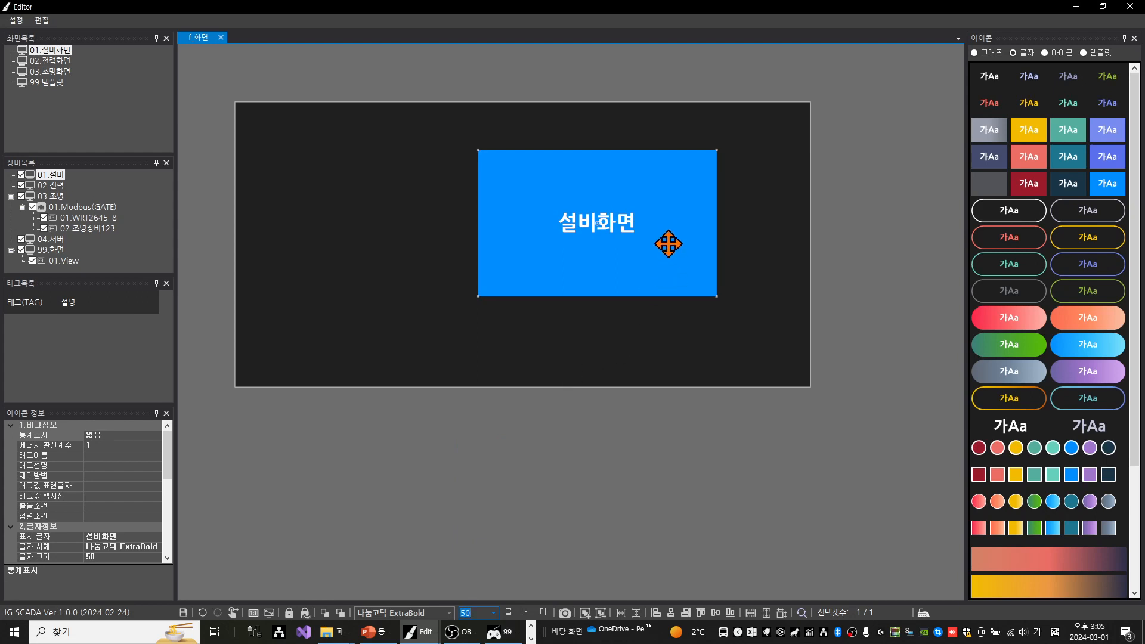
key("ctrl+s")
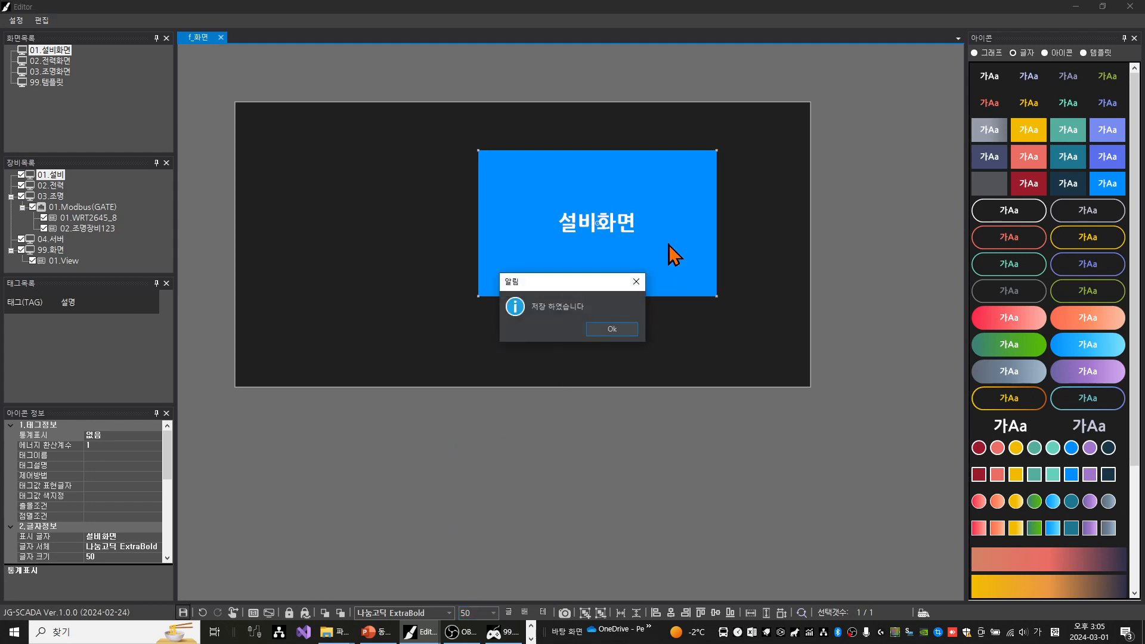
key("space")
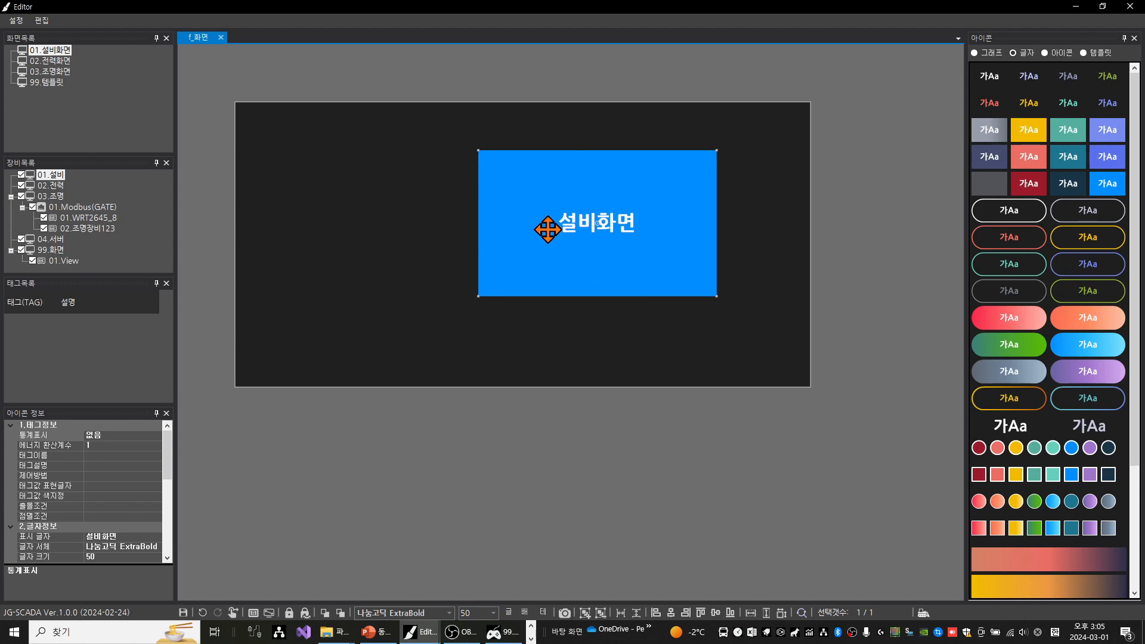
Copy the blue 설비화면 box from the 01.설비화면 screen into the 02.전력화면 screen
left_click(60, 60)
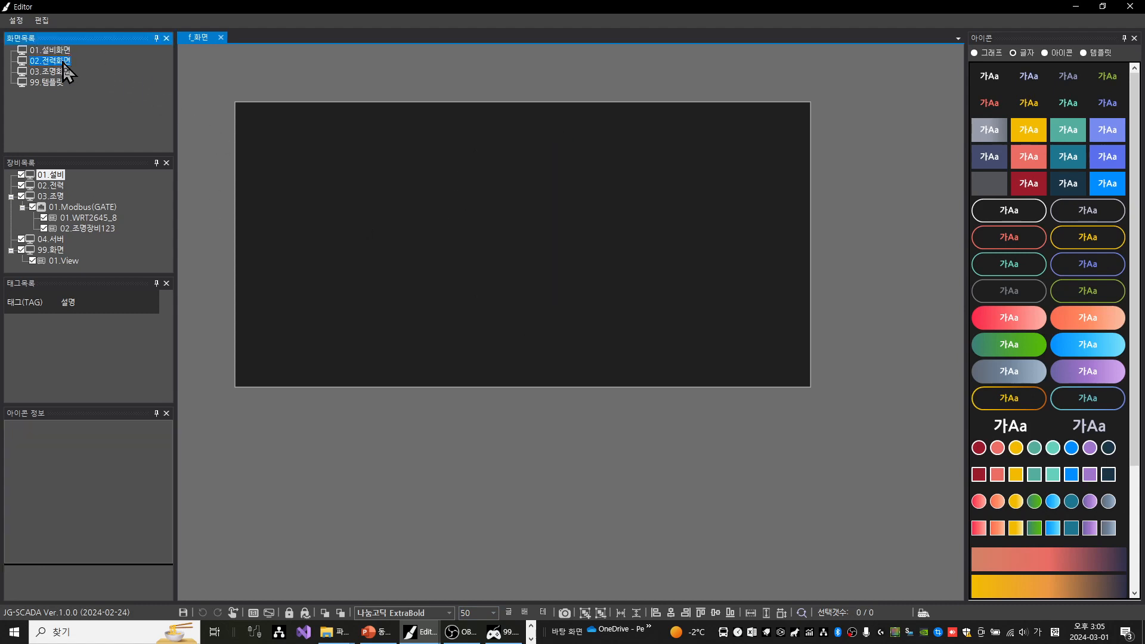
left_click(525, 223)
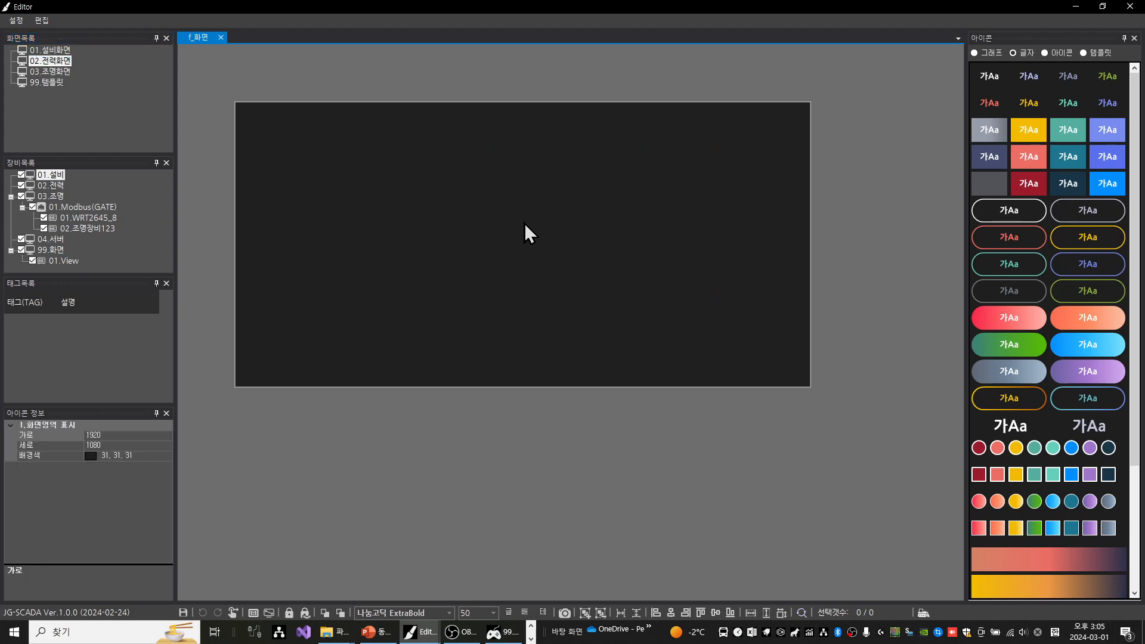
left_click(54, 50)
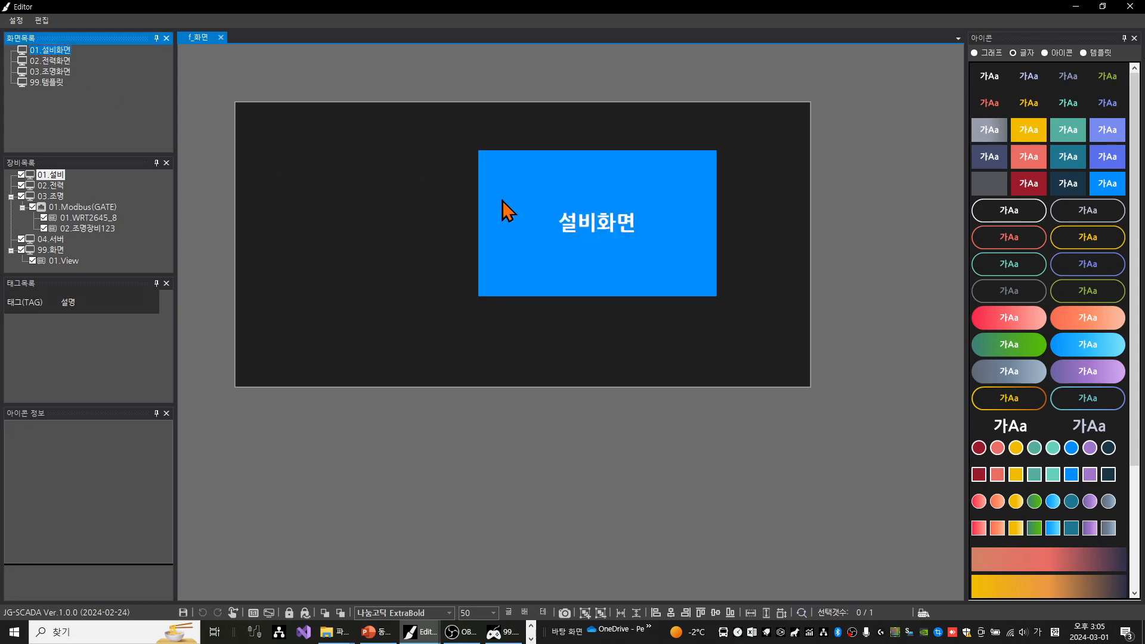
left_click(482, 180)
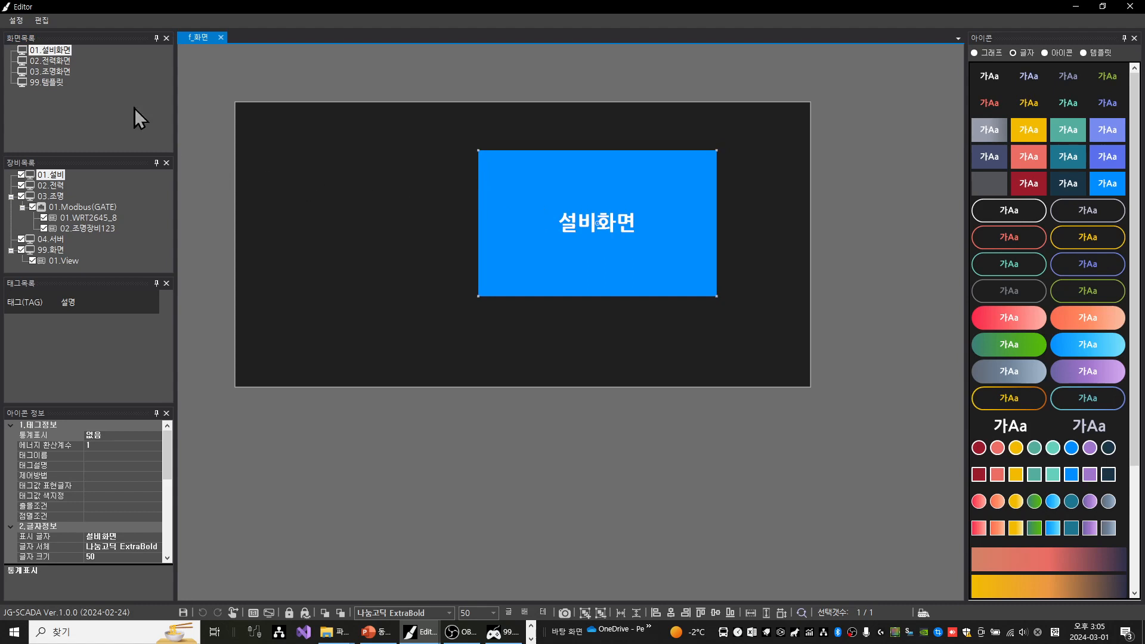
left_click(61, 59)
key("ctrl+v")
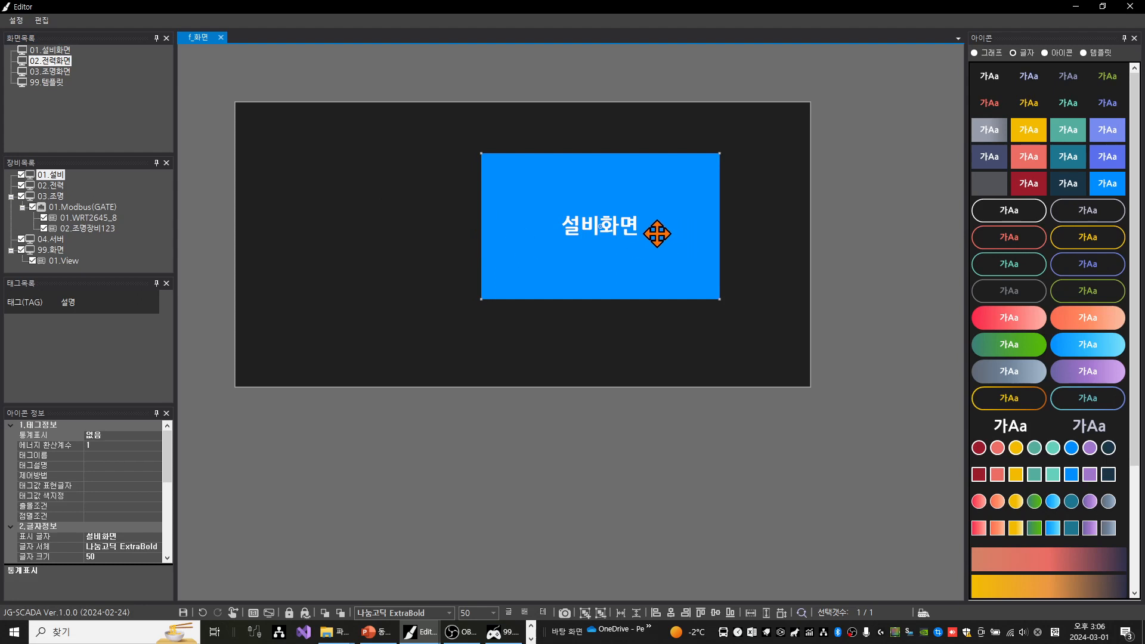
Change the copied box's text to 전력화면
double_click(607, 225)
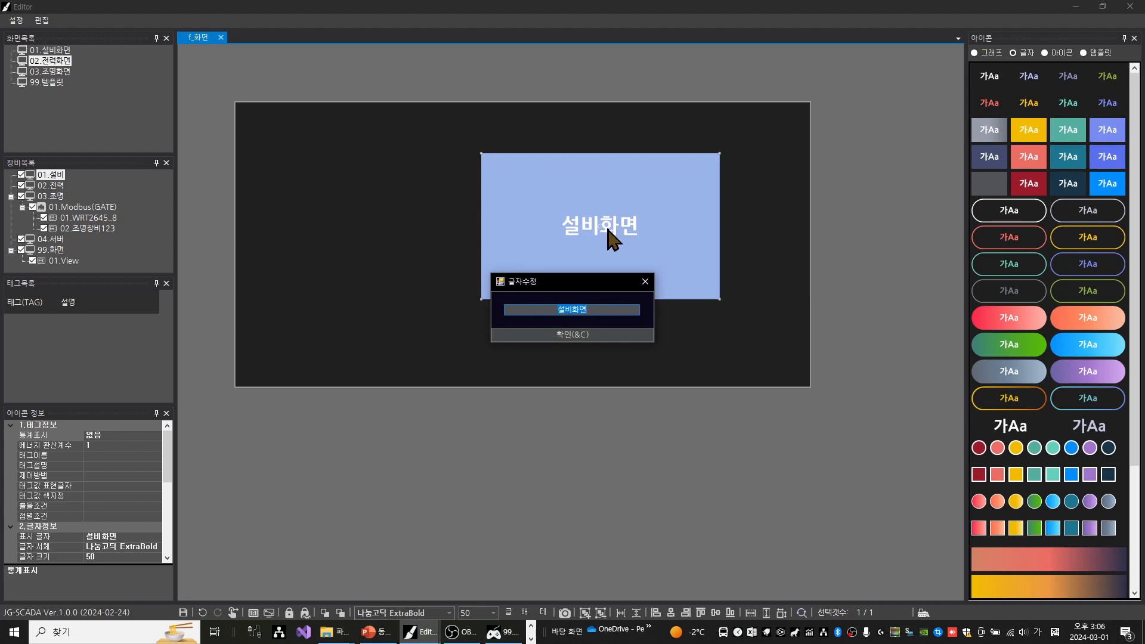
type("전력화면")
key("Return")
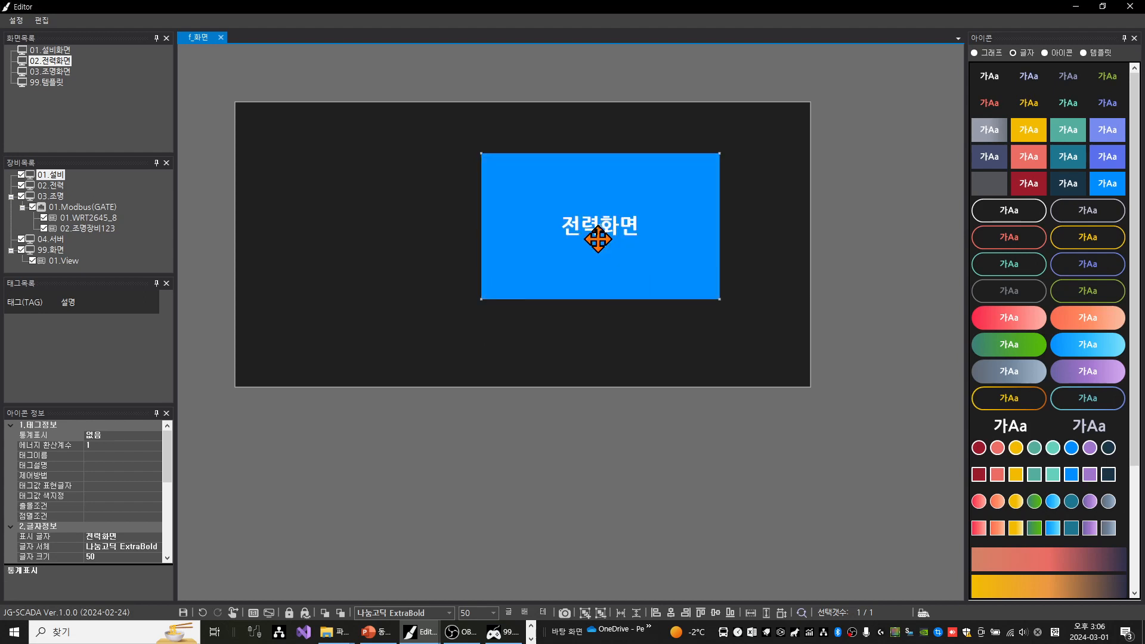
Set the 전력화면 box's background colour to basic magenta and save the screen
left_click(525, 614)
left_click(623, 288)
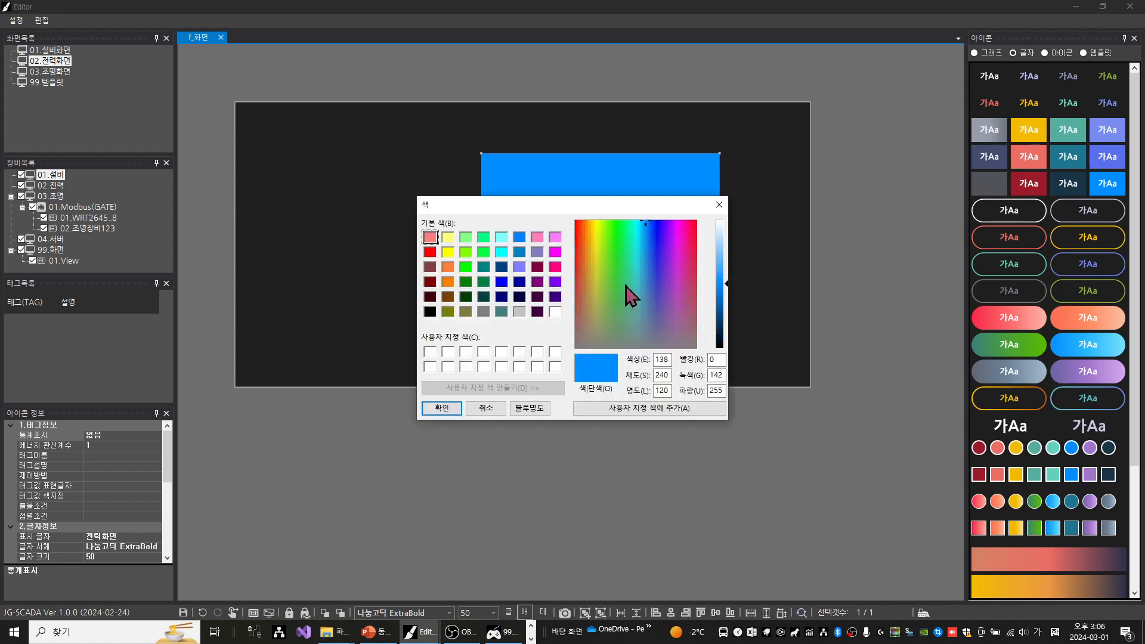
left_click(554, 252)
left_click(536, 253)
left_click(557, 256)
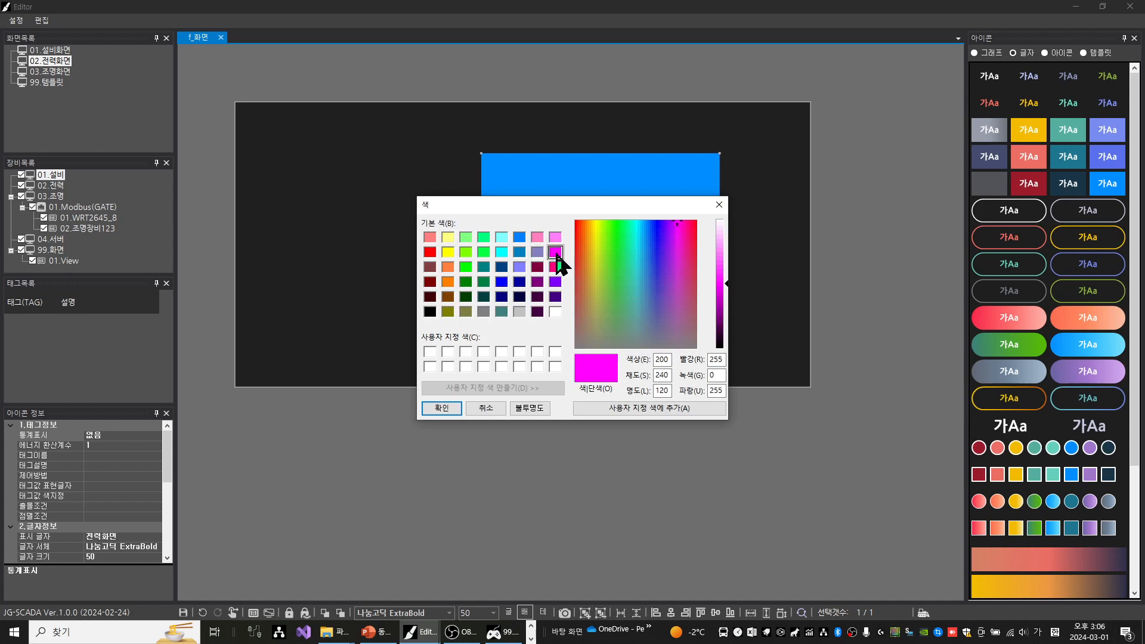
left_click(439, 410)
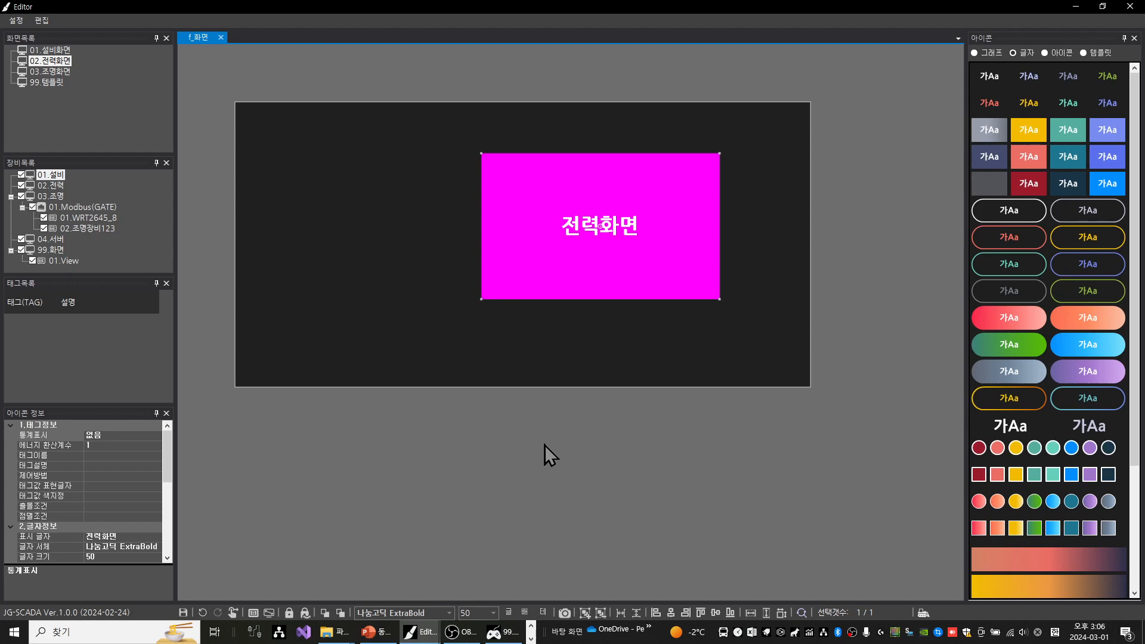
key("ctrl+s")
key("space")
On the 03.조명화면 screen, set the 설비화면 menu button's control method (제어방법) to screen move (화면이동) with 01.설비화면.bin as target
left_click(52, 72)
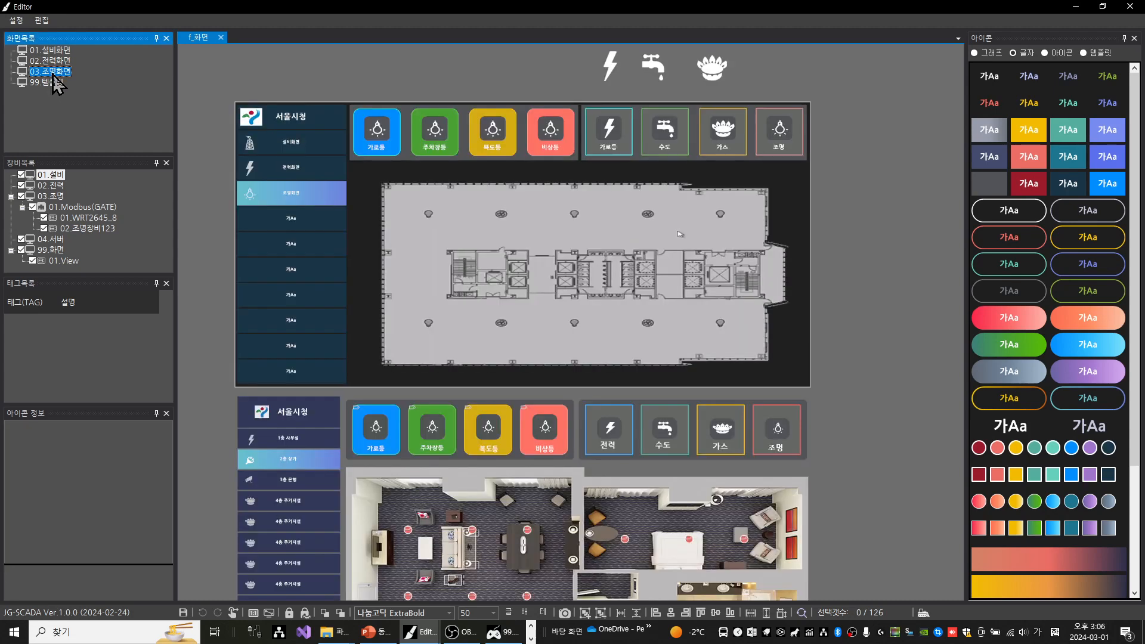
left_click(300, 142)
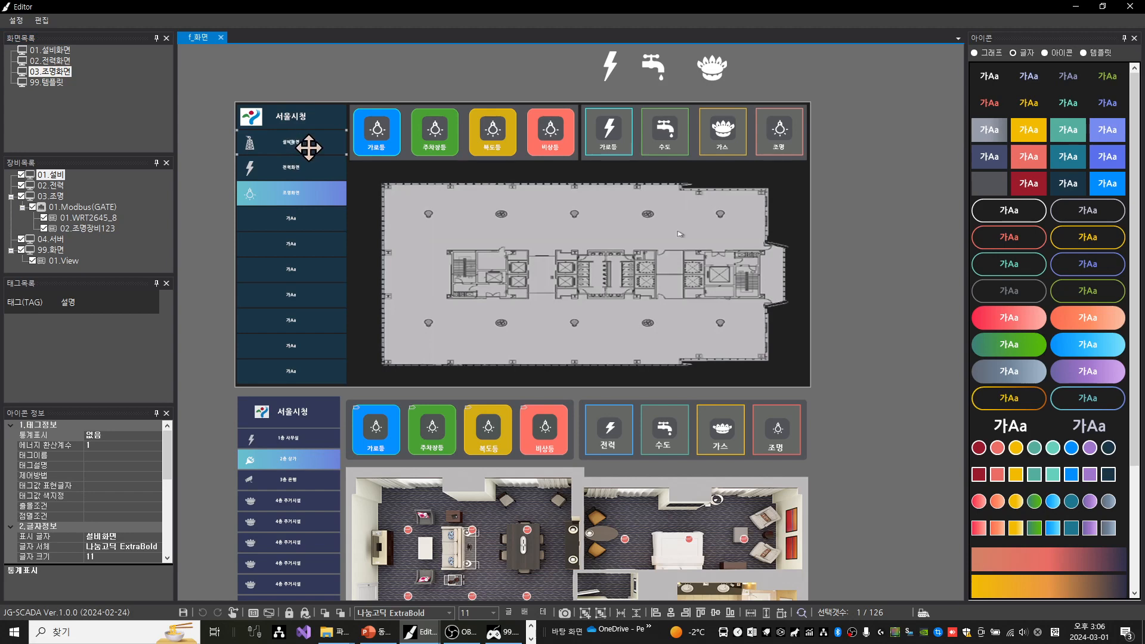
left_click(71, 476)
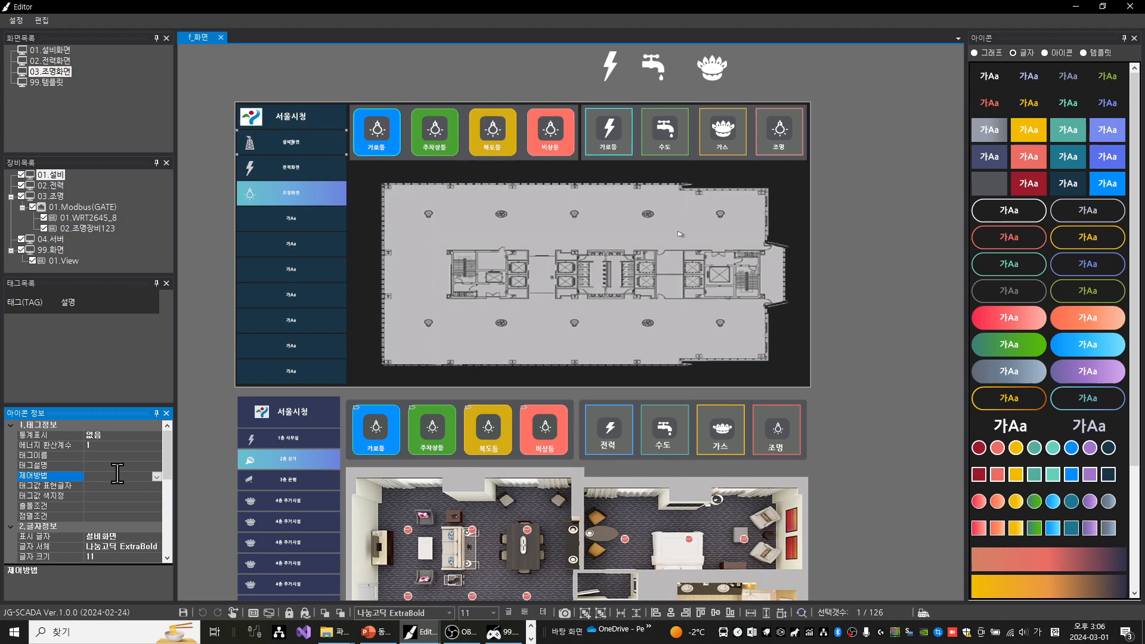
left_click(156, 476)
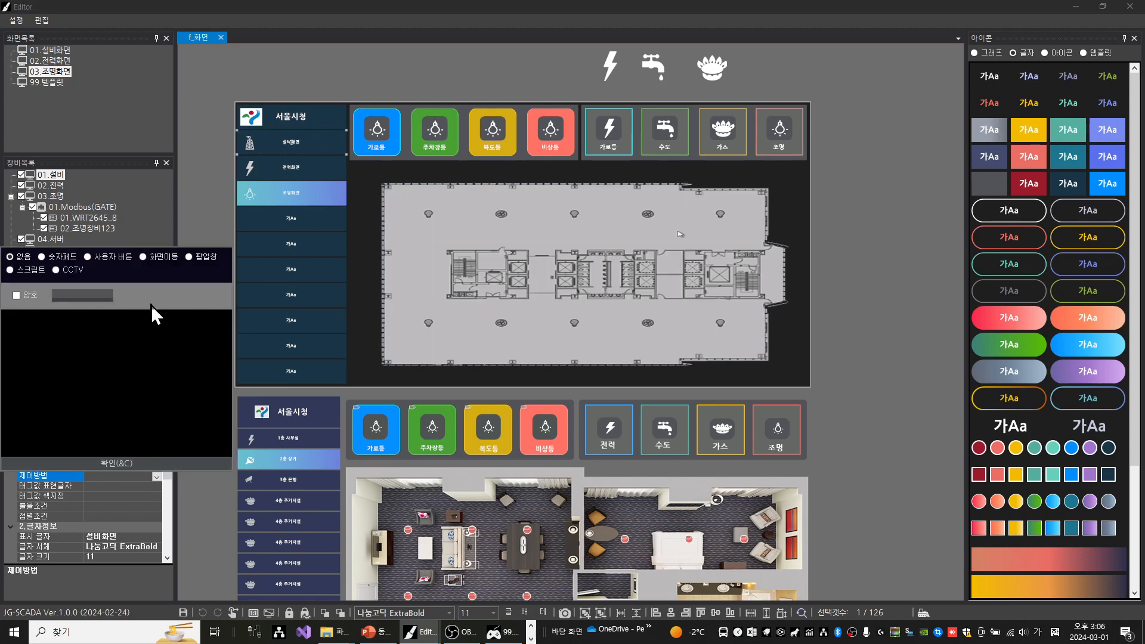
left_click(162, 257)
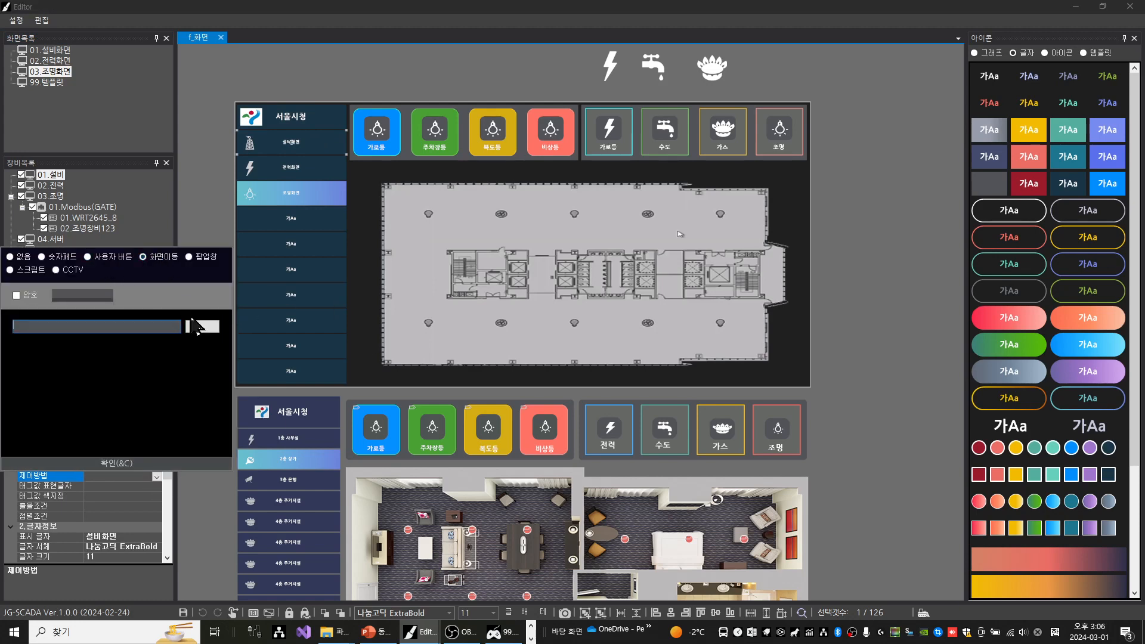
left_click(202, 327)
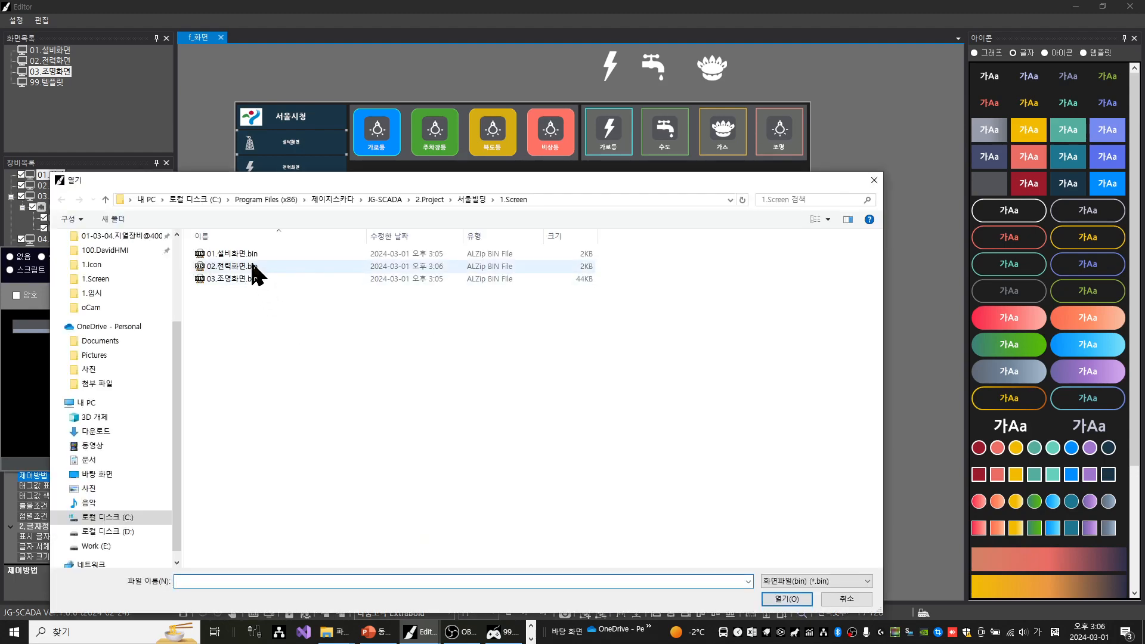
double_click(257, 254)
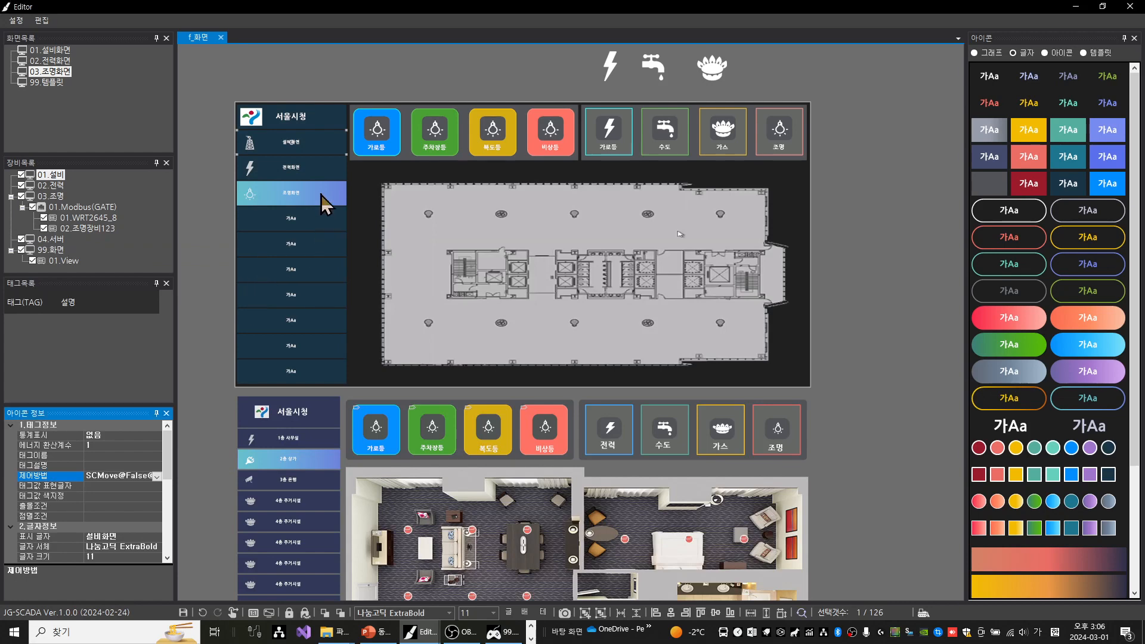
Set the 전력화면 side-menu button's control method (제어방법) to screen move (화면이동) with 02.전력화면.bin as target
left_click(316, 164)
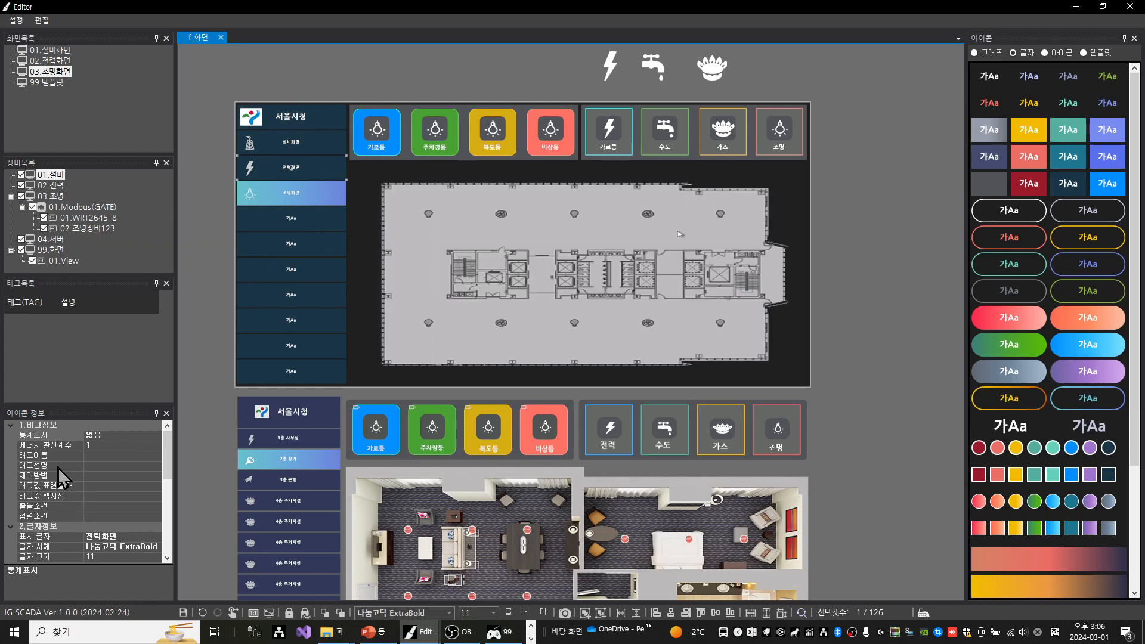
left_click(55, 477)
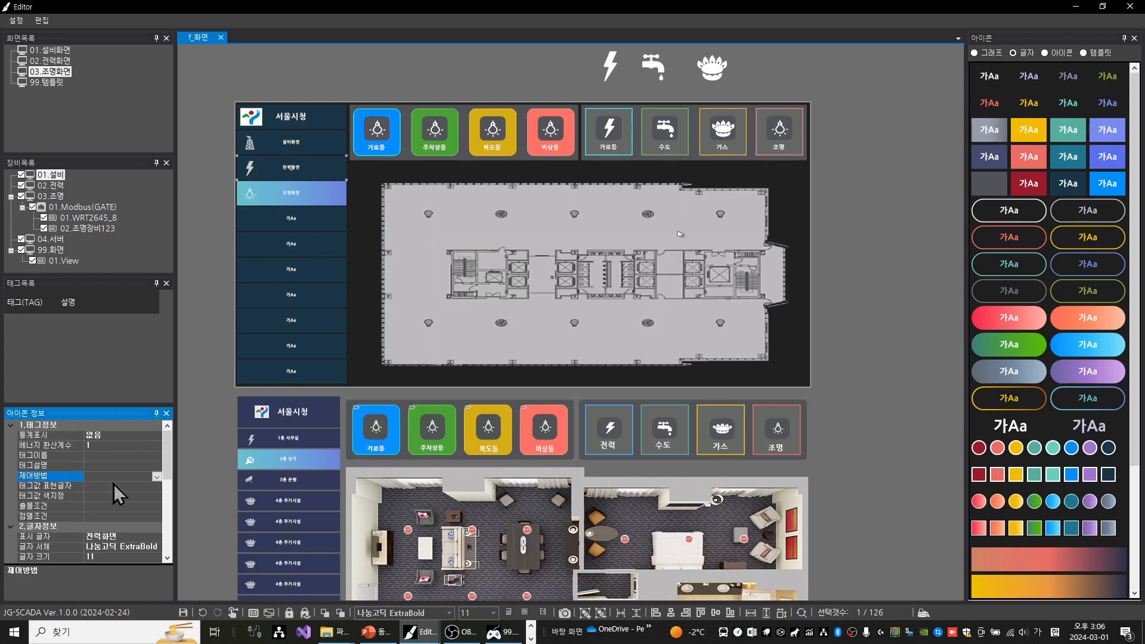
left_click(156, 476)
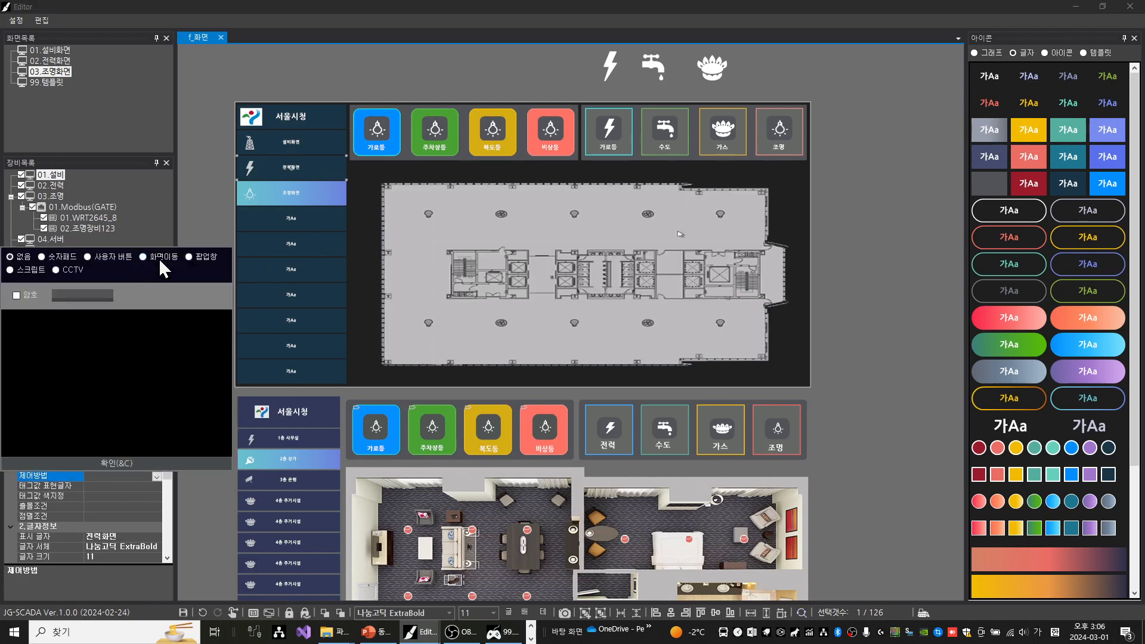
left_click(158, 258)
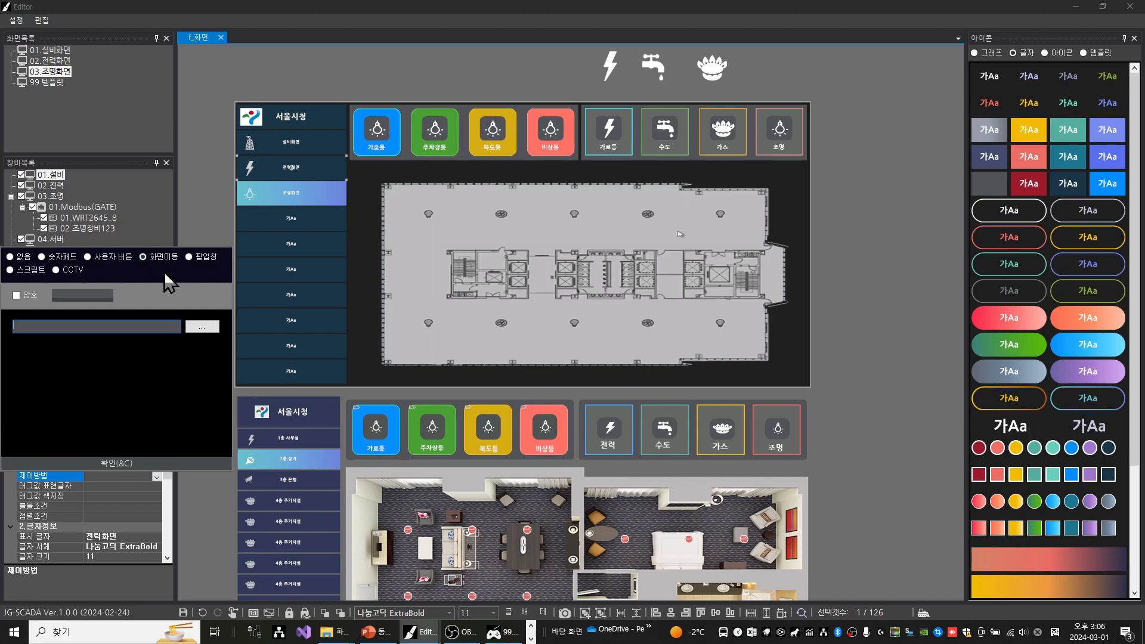
left_click(203, 327)
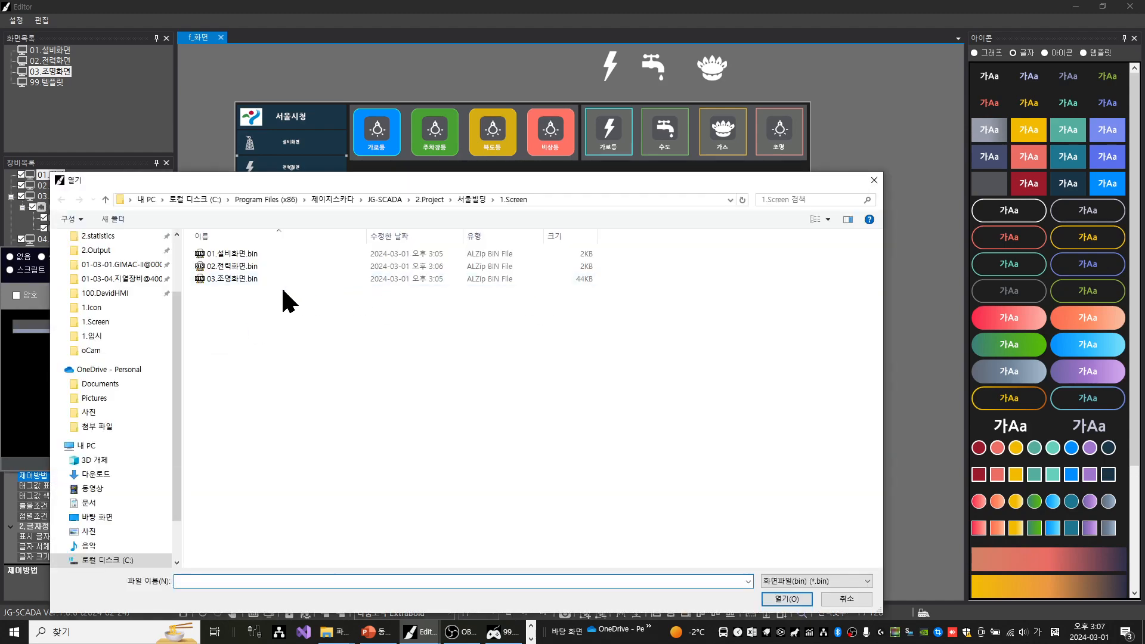
double_click(265, 266)
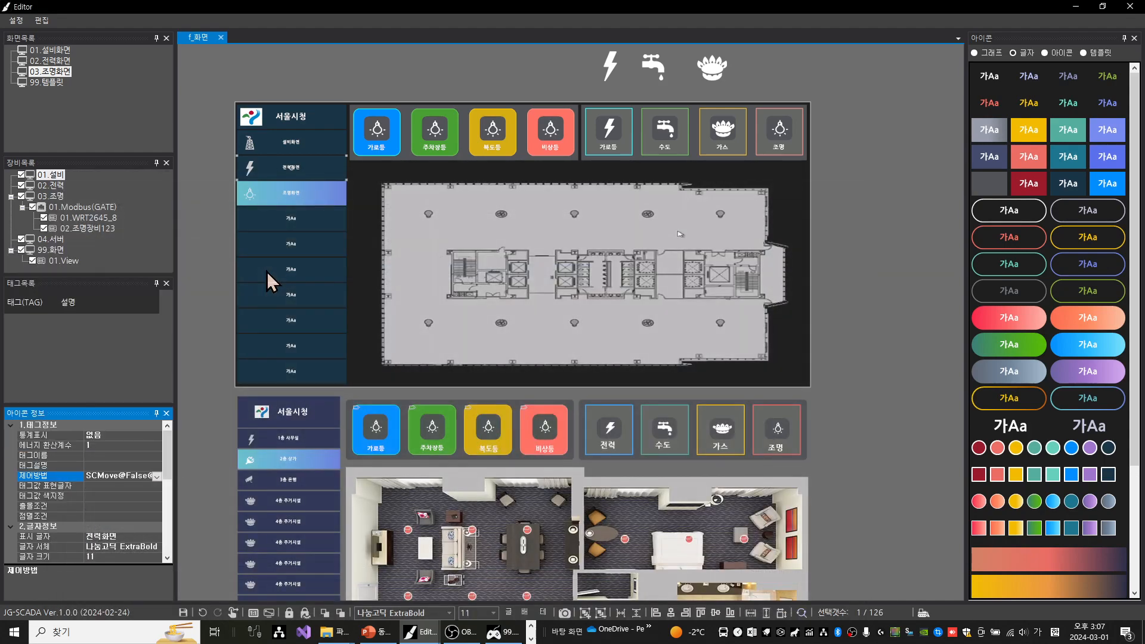
Set the 조명화면 side-menu button's control method (제어방법) to screen move (화면이동) with 03.조명화면.bin as target
left_click(310, 196)
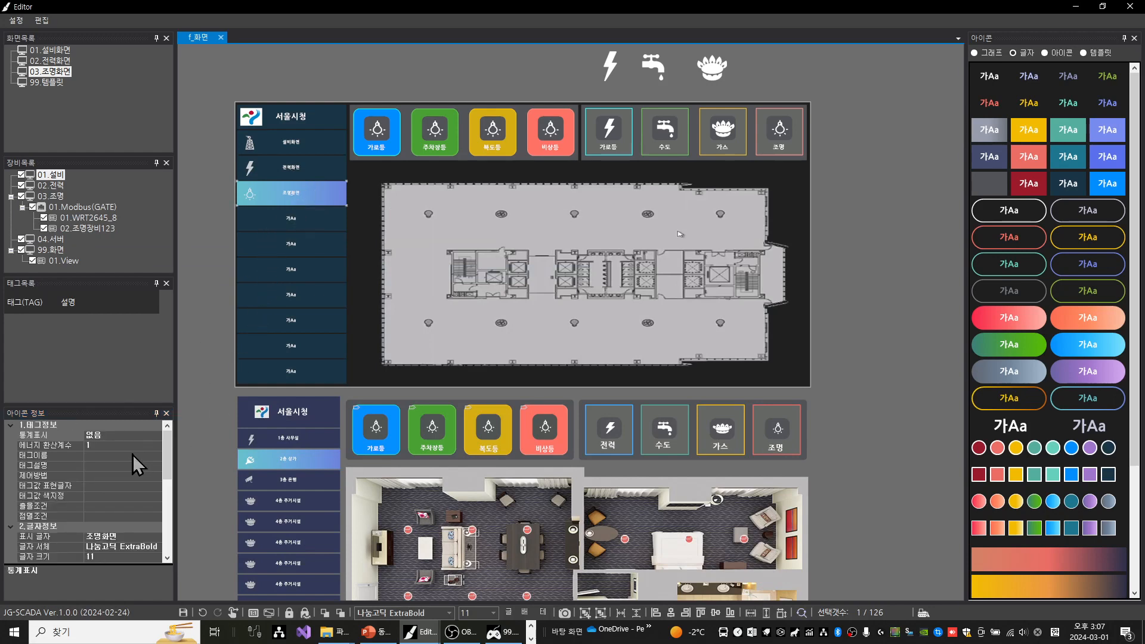
left_click(70, 475)
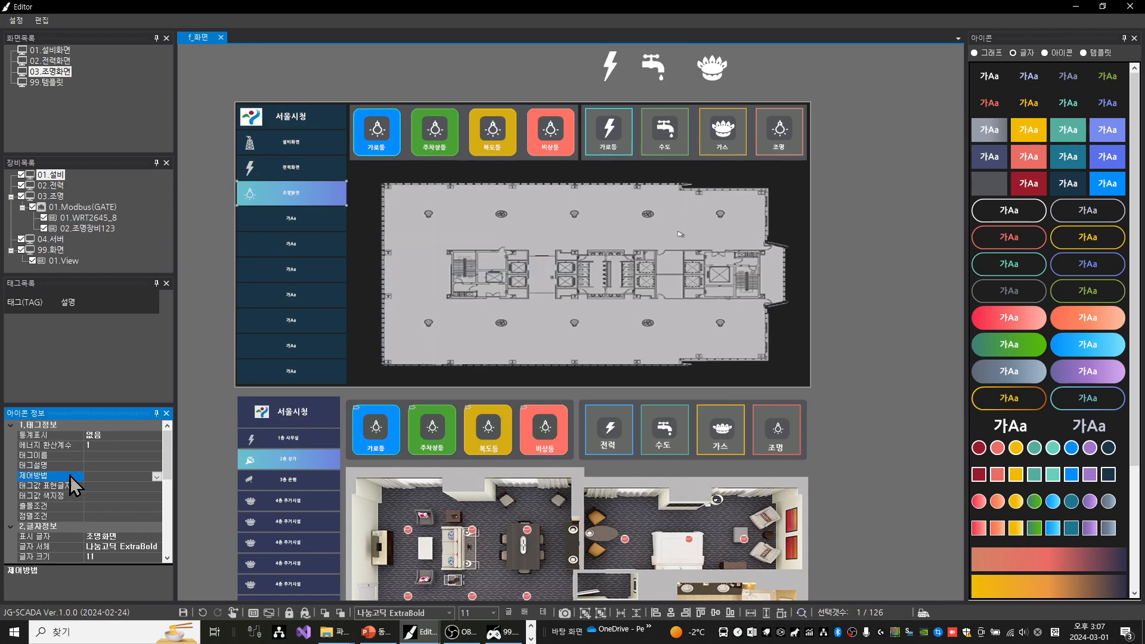
left_click(157, 477)
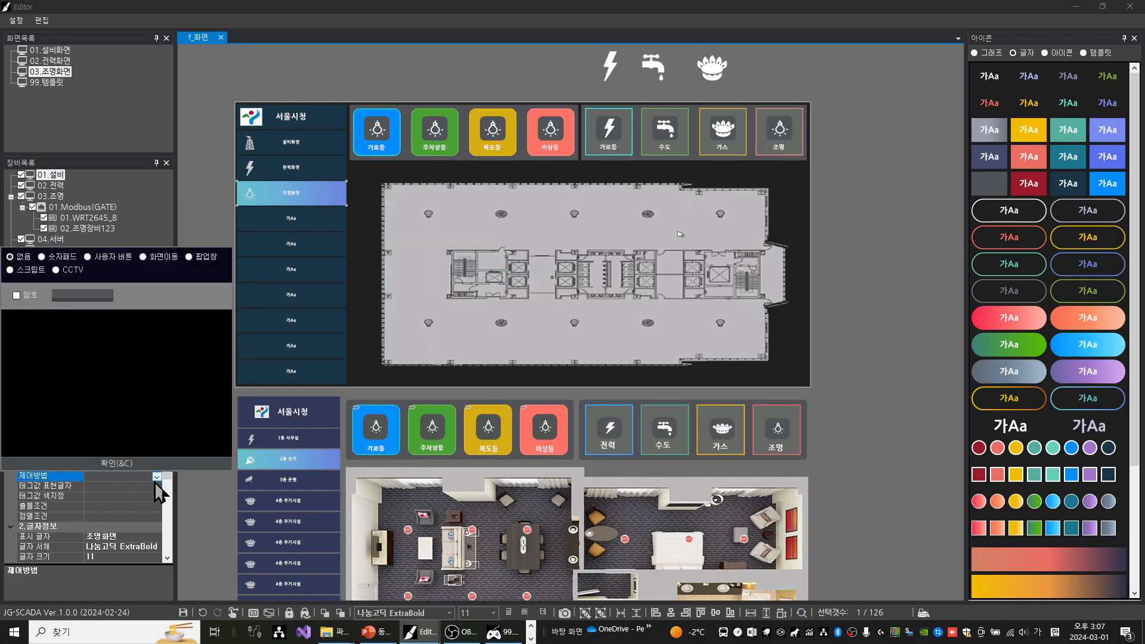
left_click(169, 258)
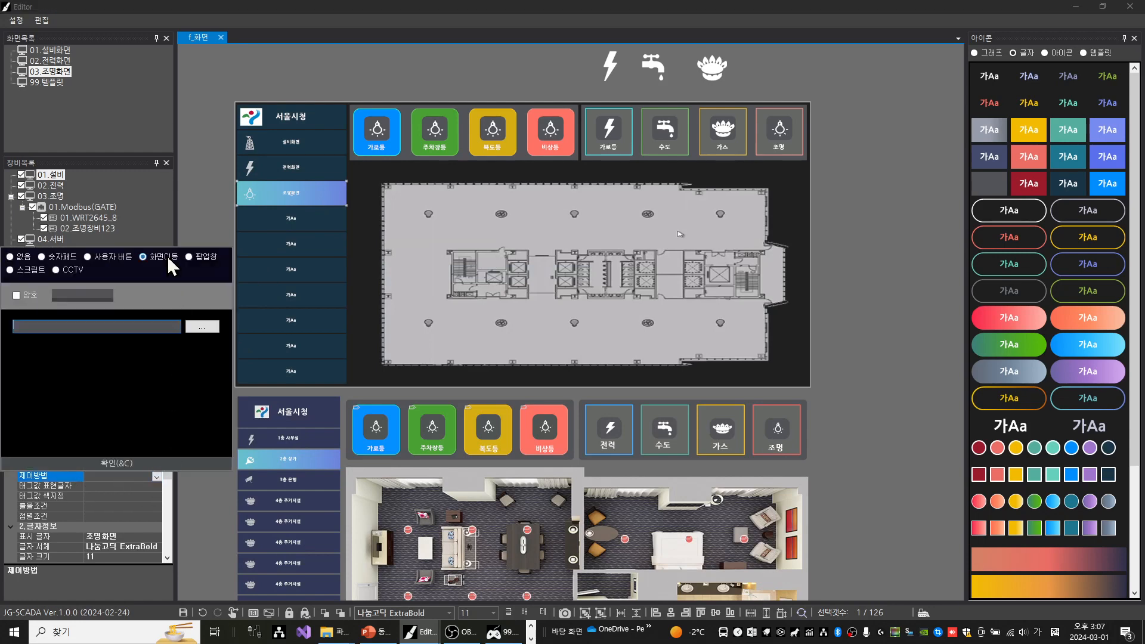
left_click(209, 330)
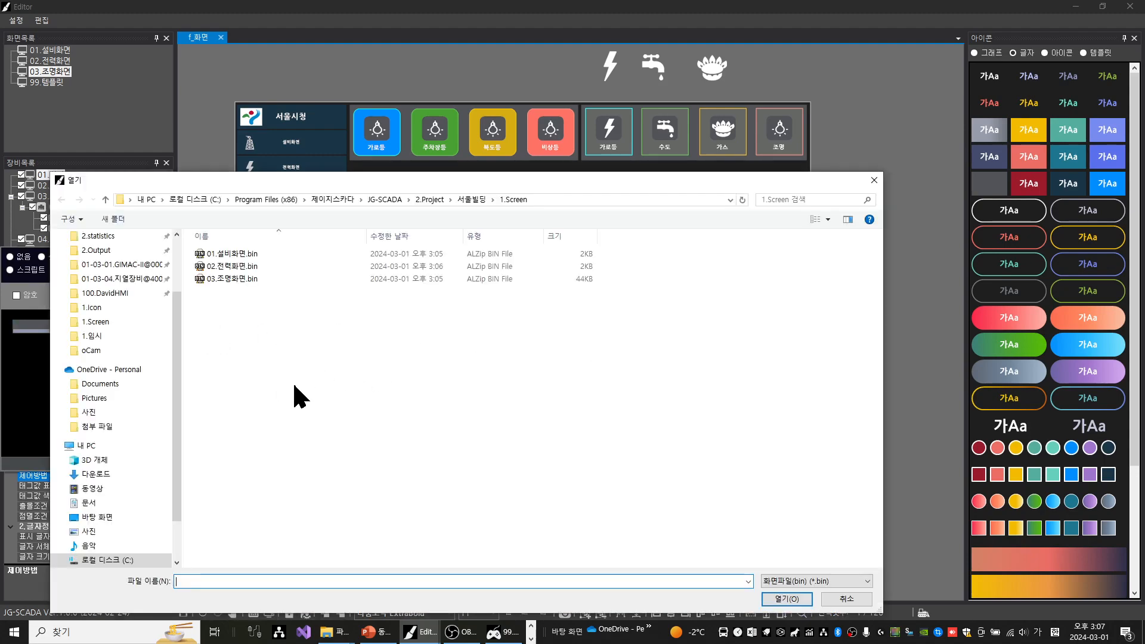
double_click(232, 278)
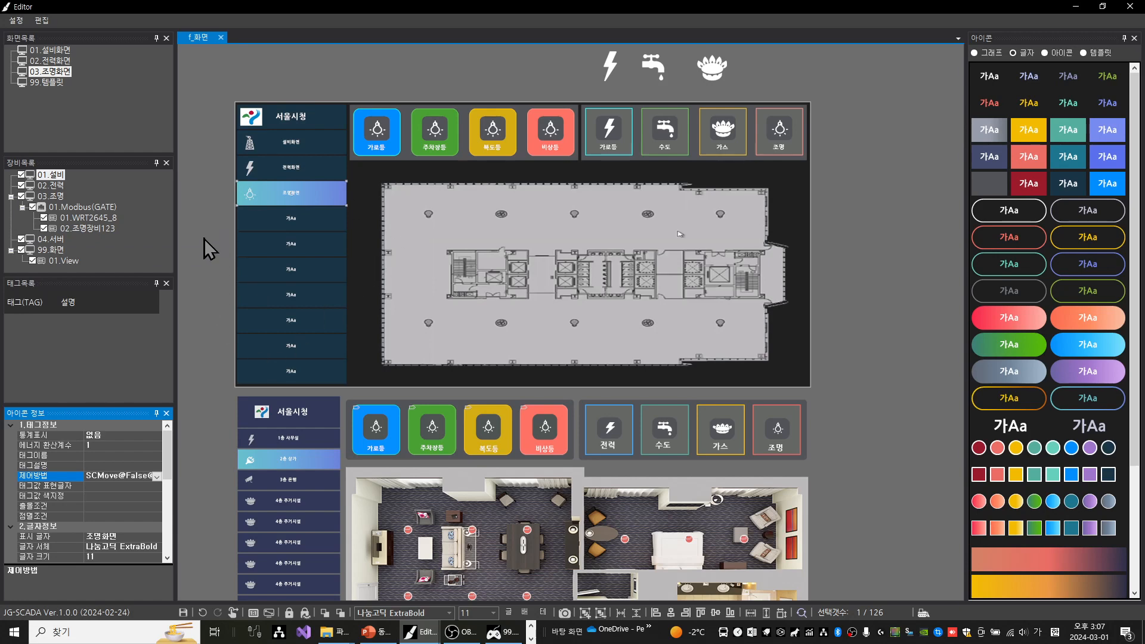
Change the 가로등 label under the lightning icon in the upper header row to 전력
left_click(614, 149)
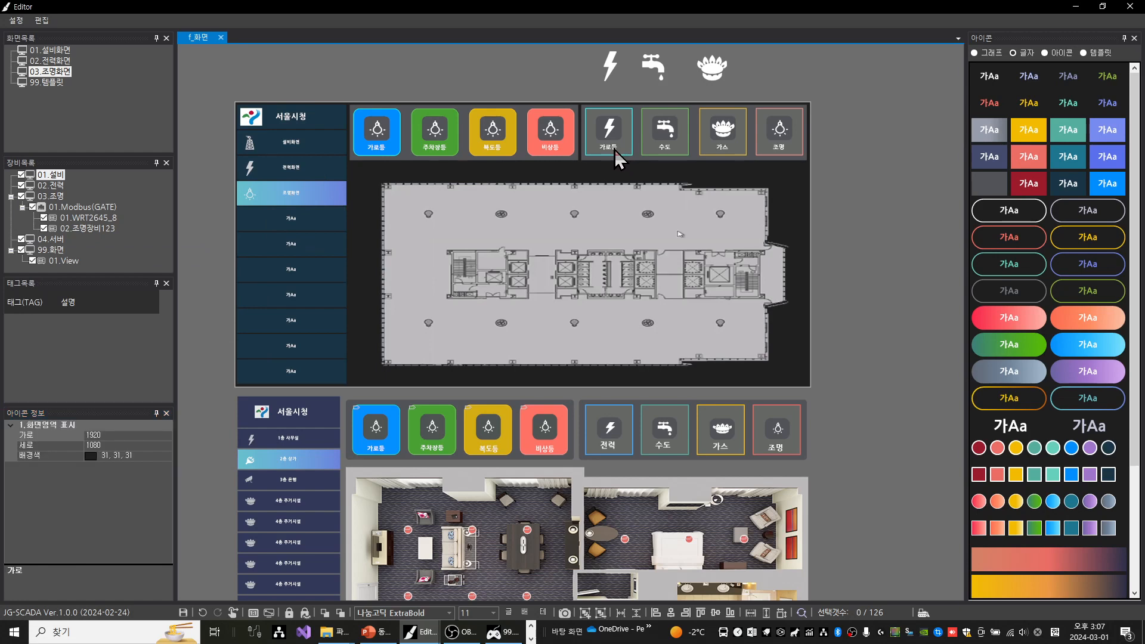
left_click(614, 148)
double_click(614, 148)
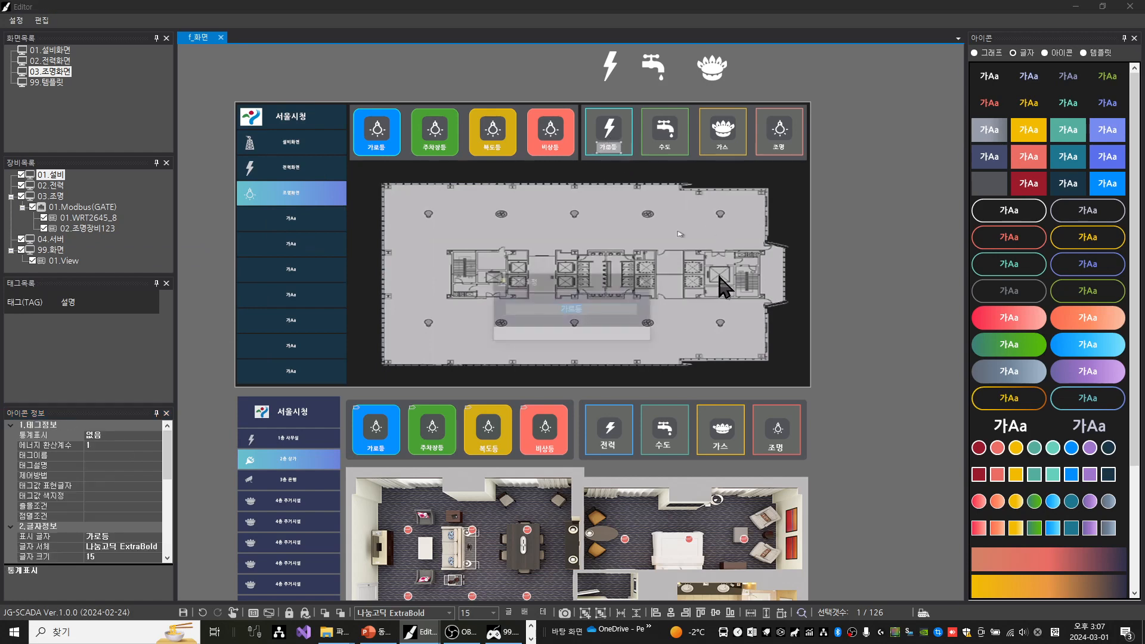
type("전력")
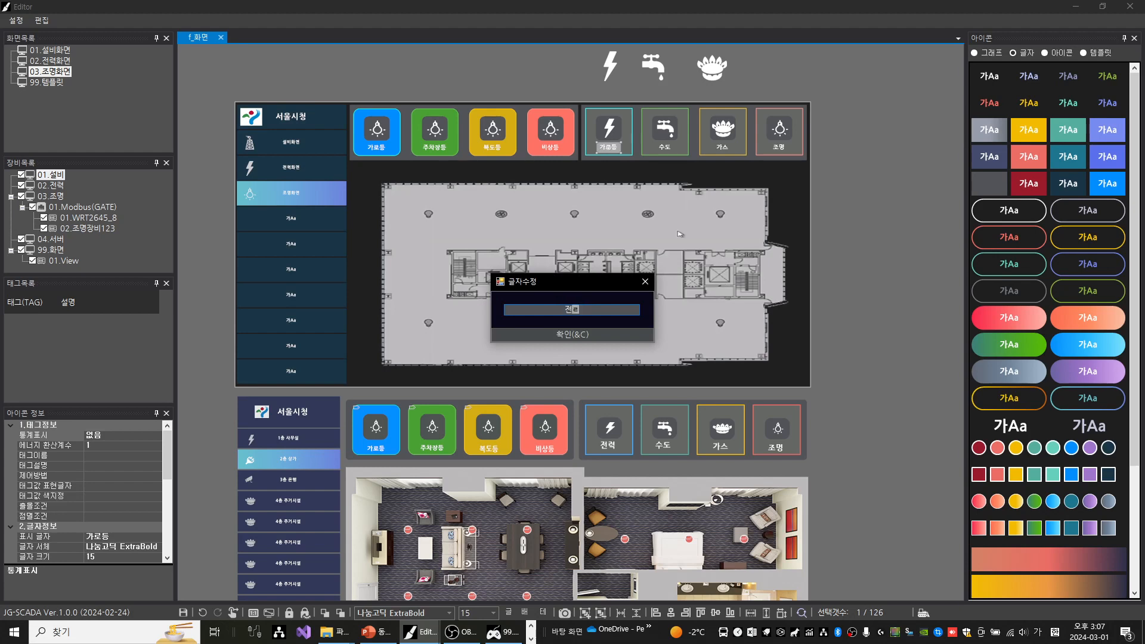
key("Return")
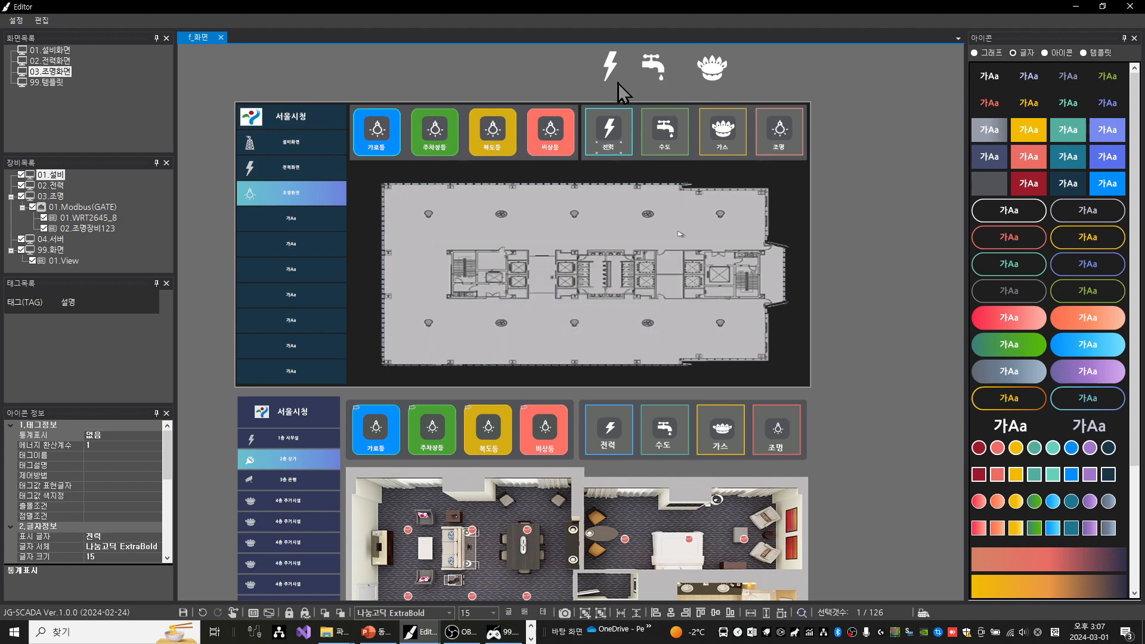
left_click(574, 83)
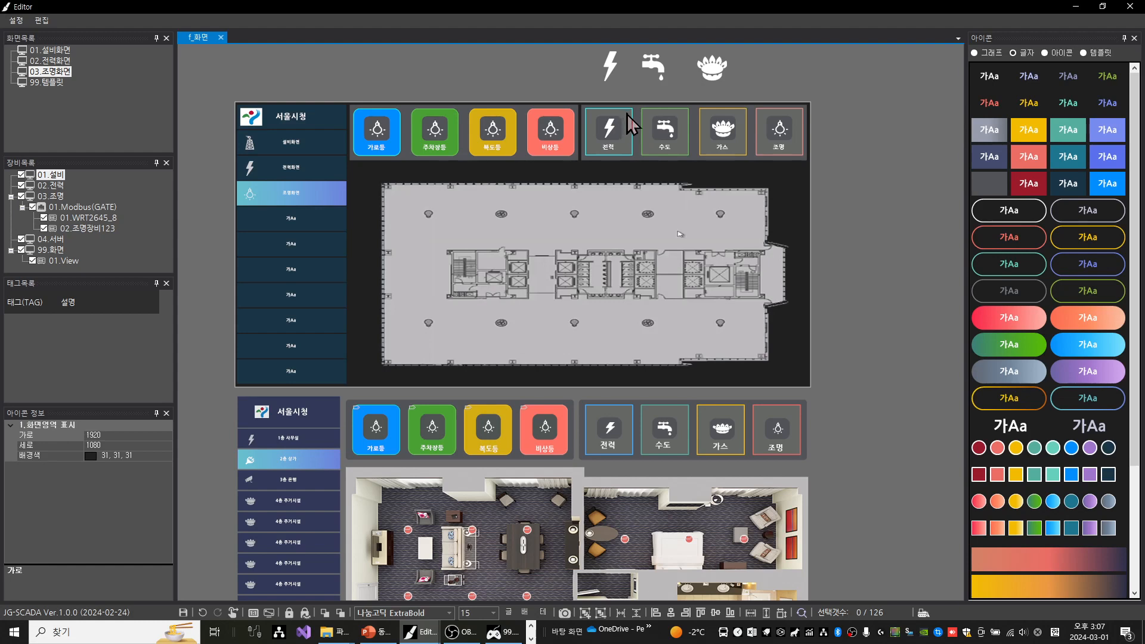
Set the 전력 header button's control method to screen move (화면이동) with 02.전력화면.bin as target, and save the screen
left_click(627, 116)
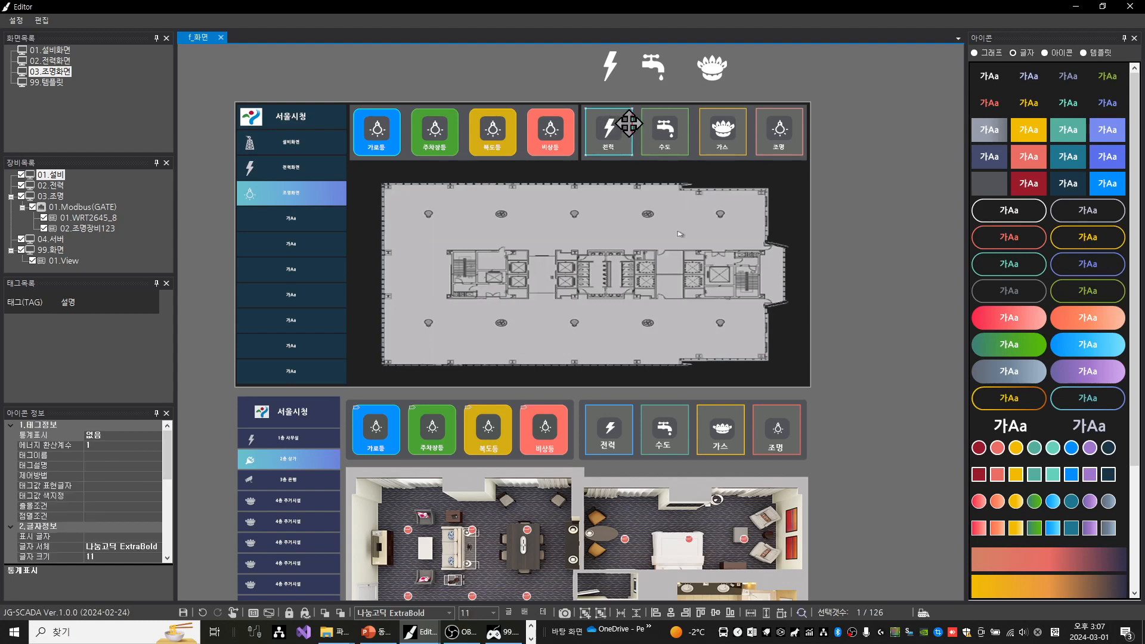
left_click(57, 475)
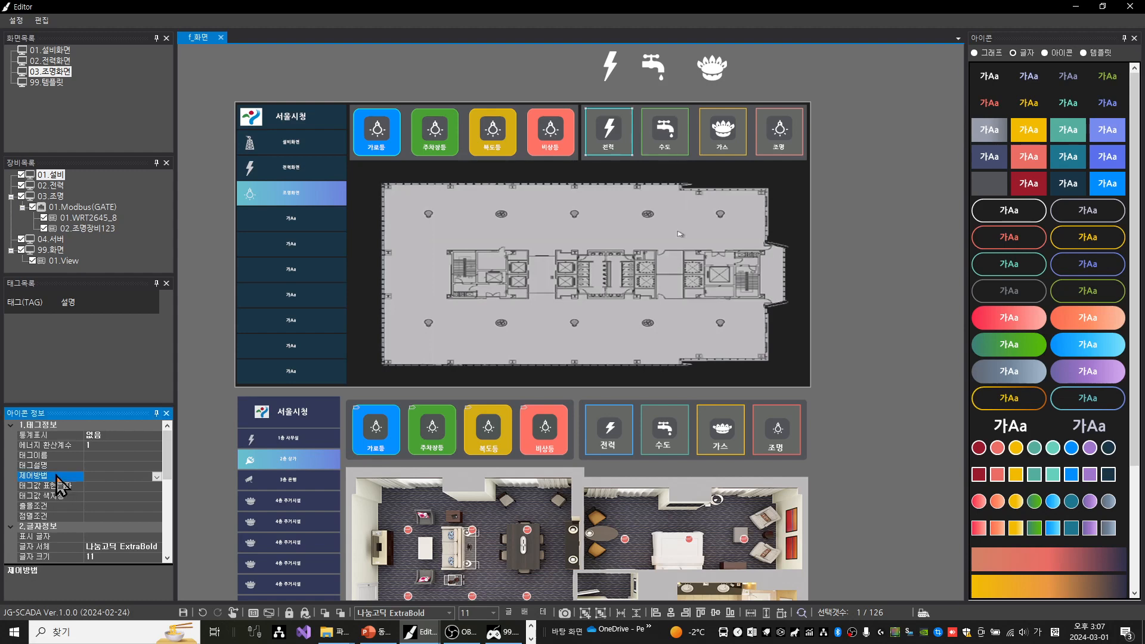
left_click(157, 477)
left_click(164, 257)
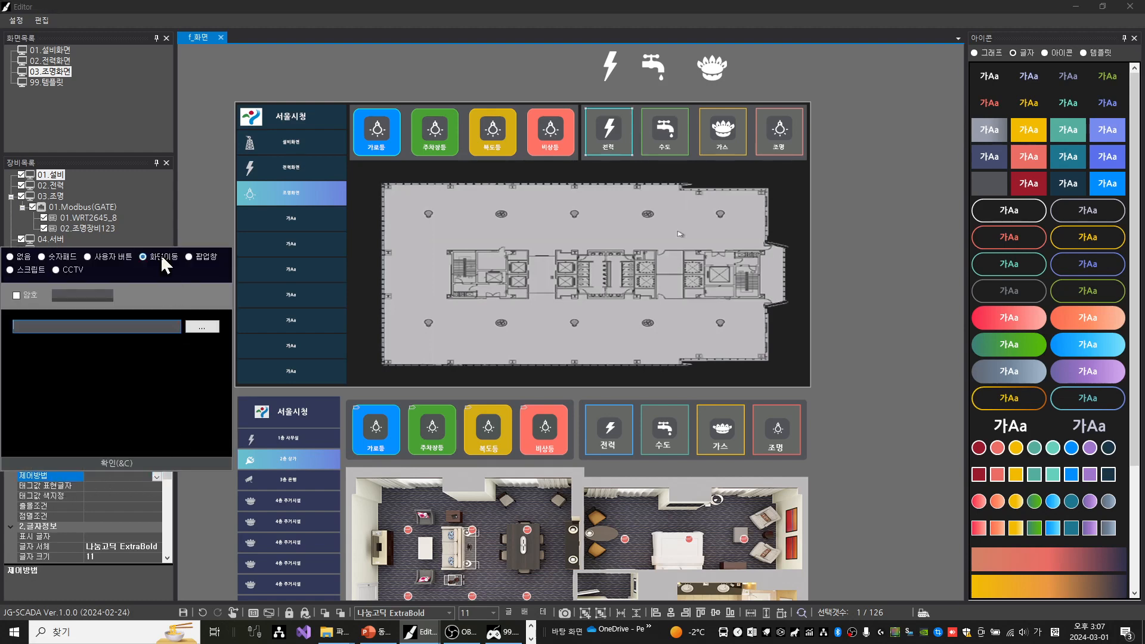
left_click(203, 327)
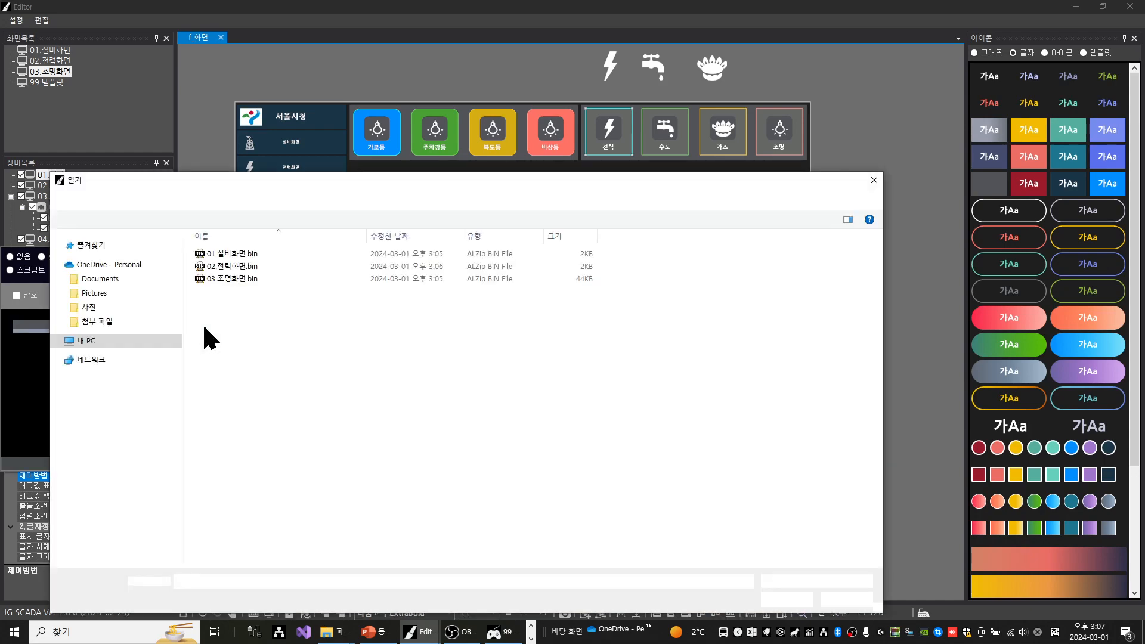
left_click(253, 265)
double_click(252, 265)
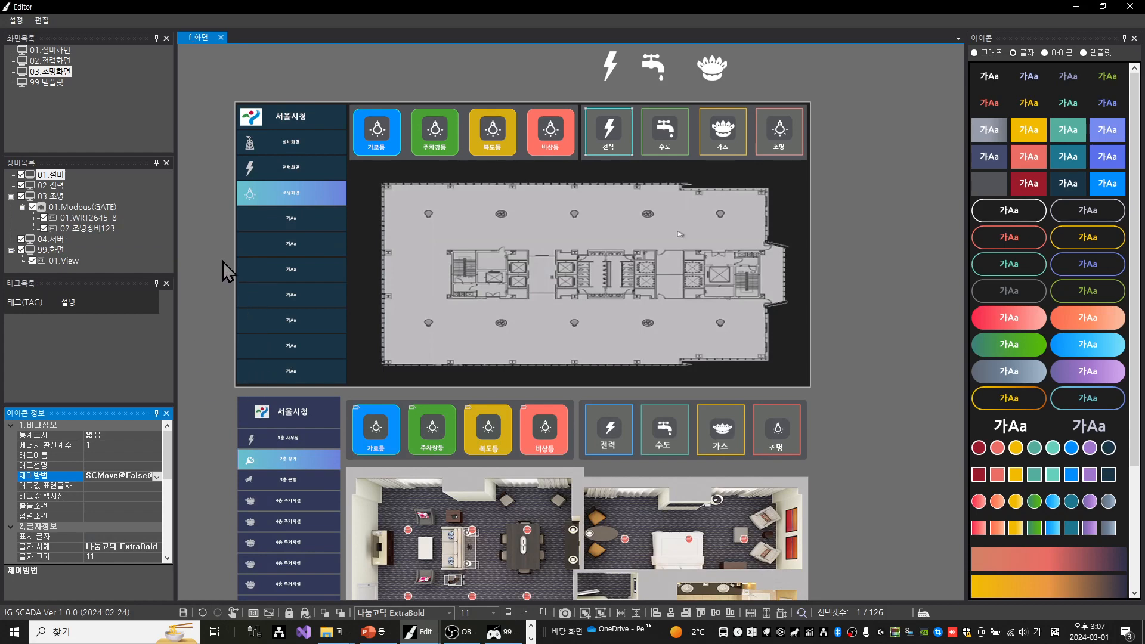
key("ctrl+s")
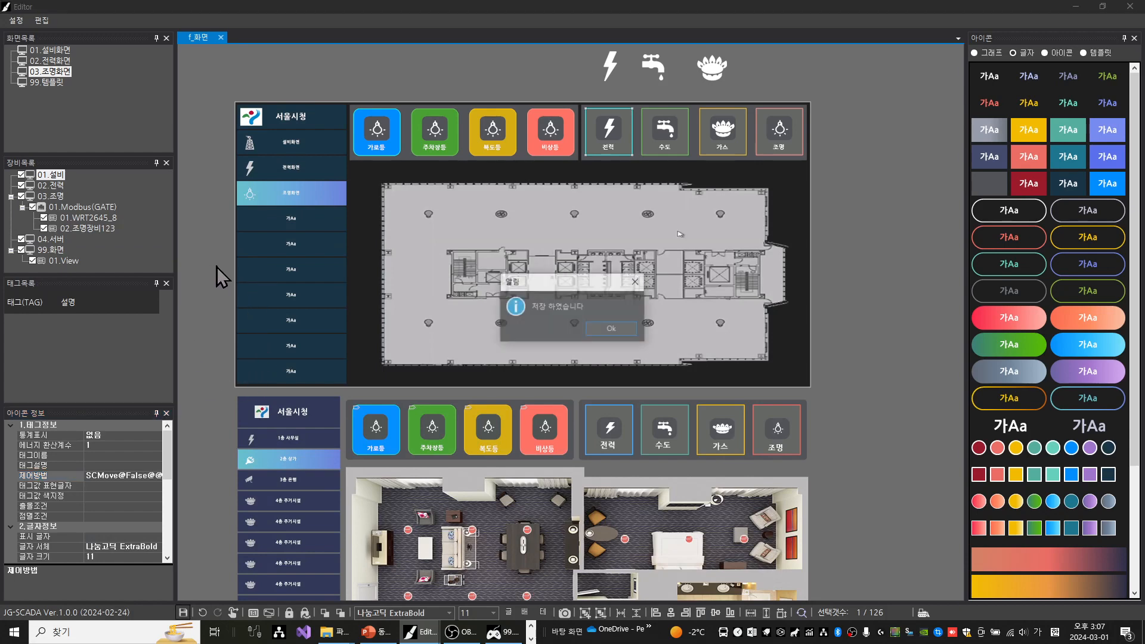
key("Return")
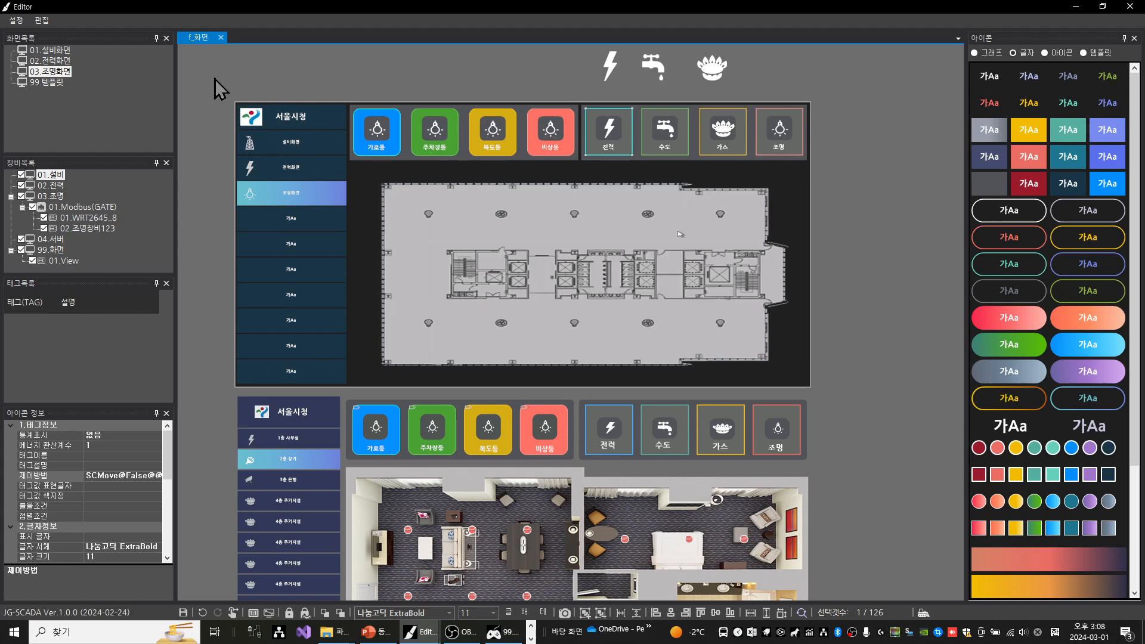
Save the whole upper 서울시청 side menu with its buttons and icons as a template named 화면목록
left_click_drag(215, 79, 352, 394)
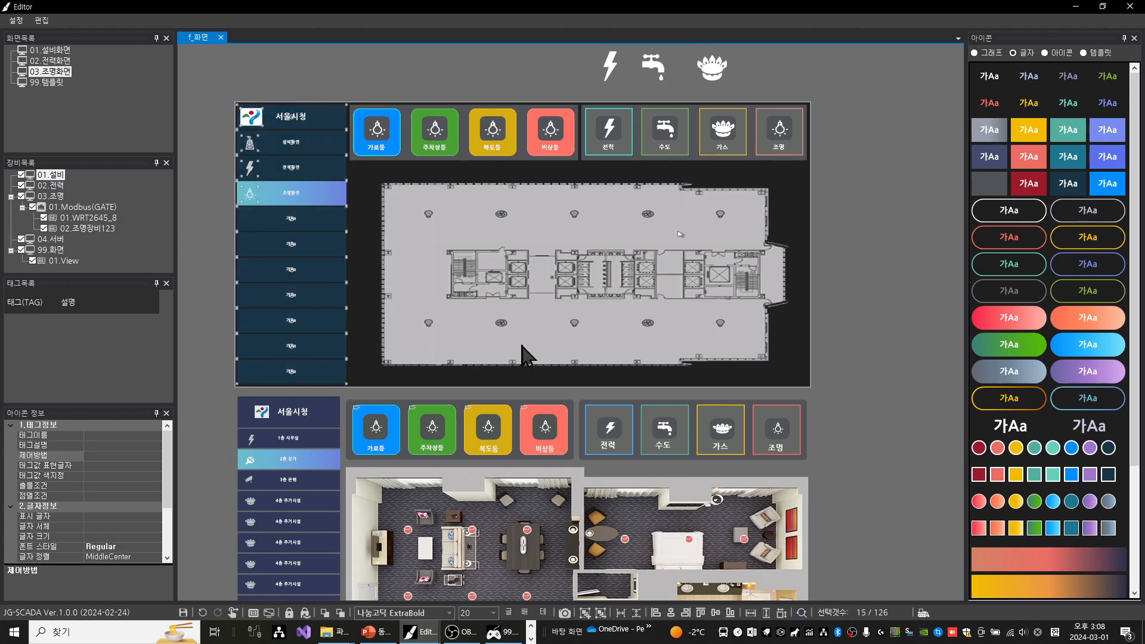
left_click(568, 613)
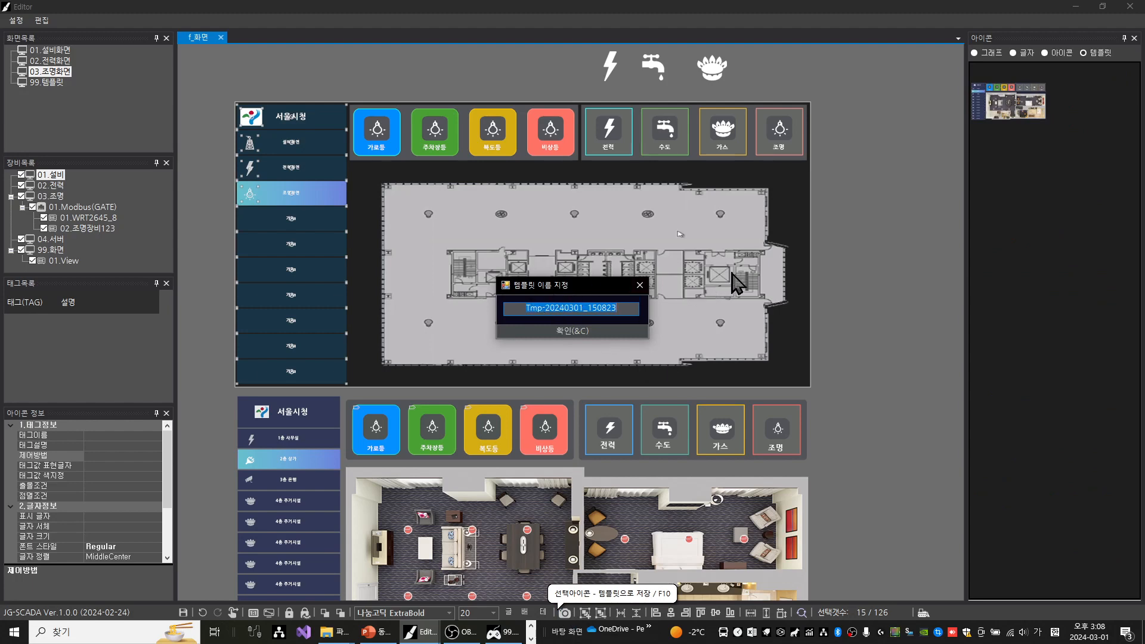
type("ㅎ")
type("면")
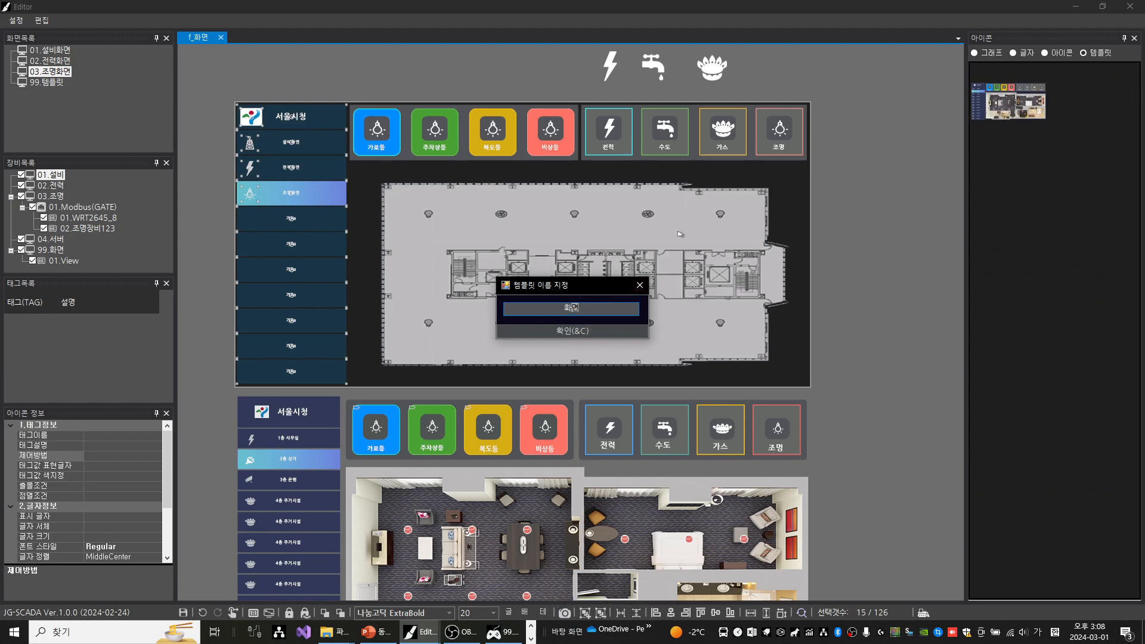
type("목록")
key("Return")
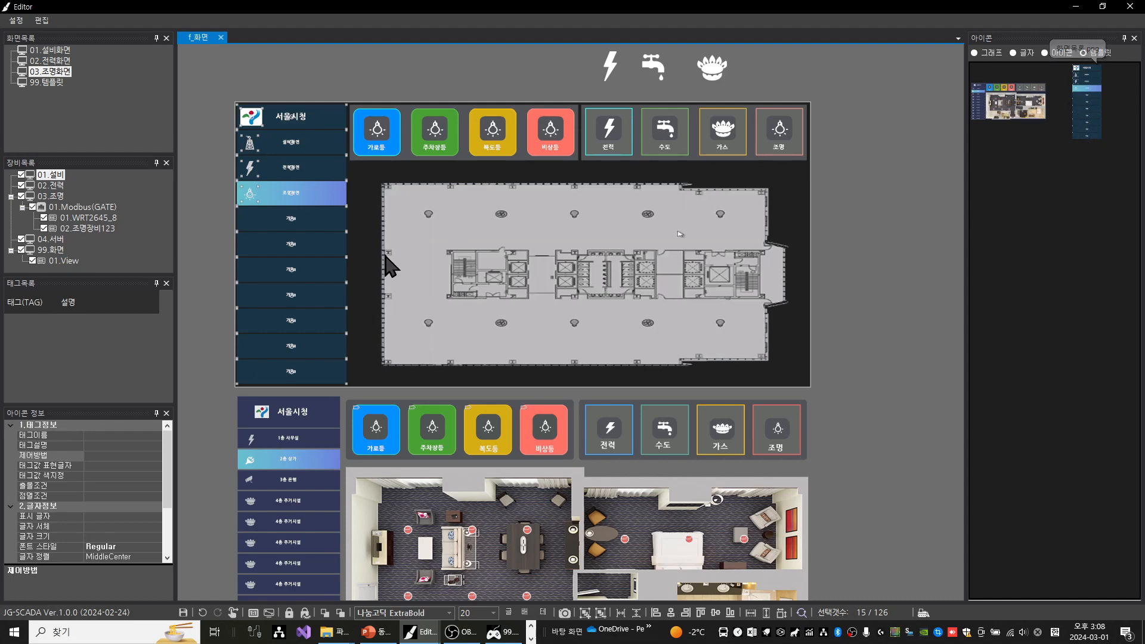
Open the 01.설비화면 screen and place the 화면목록 template along the left edge of its canvas
double_click(58, 51)
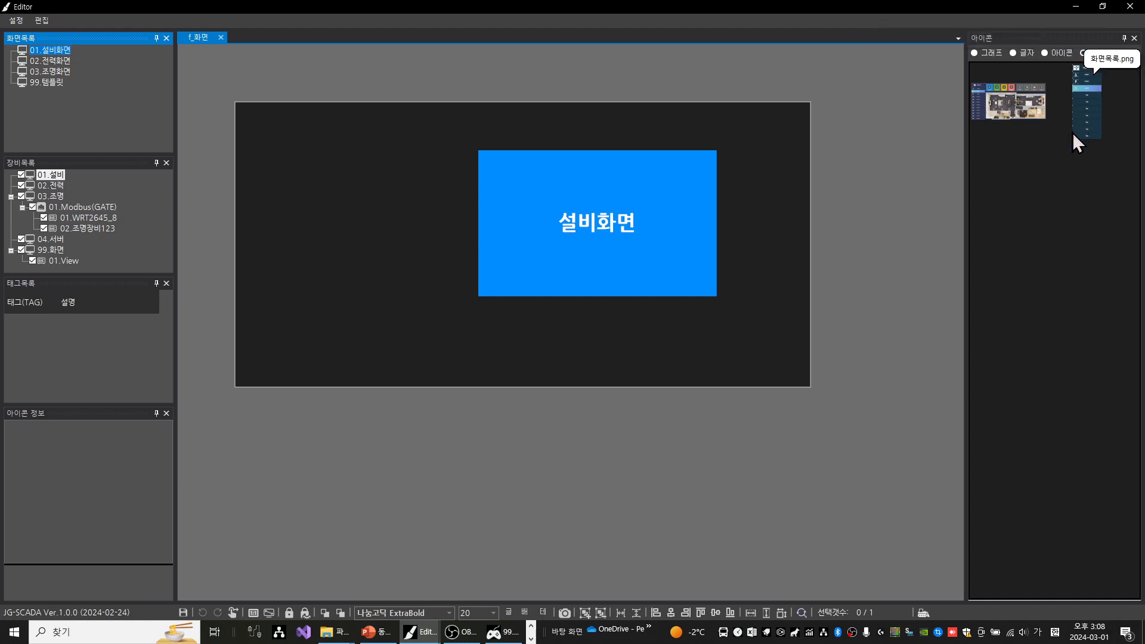
left_click_drag(1092, 108, 554, 119)
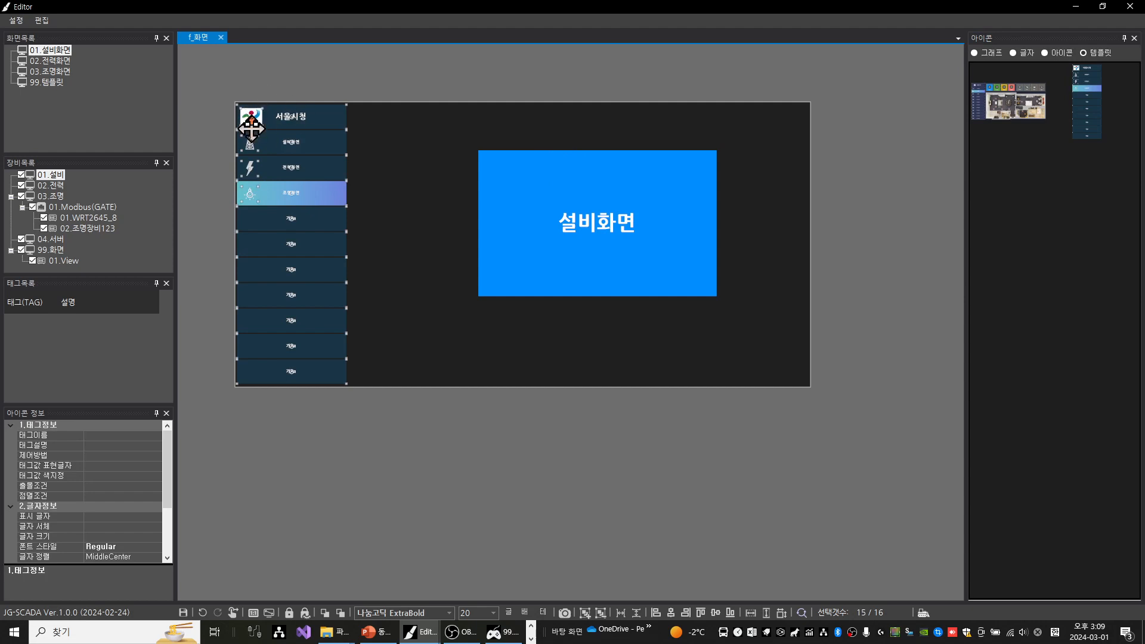
left_click(199, 141)
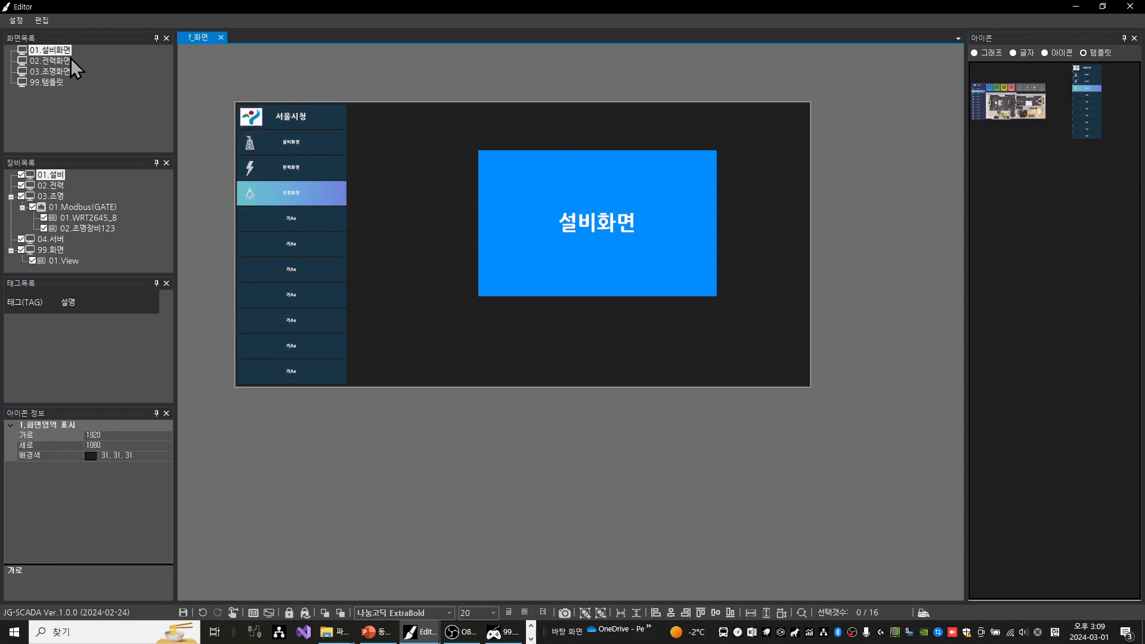
Set the 설비화면 side-menu button to the screen-list selected colour (화면목록버튼 선택색으로 지정)
left_click(307, 142)
right_click(305, 143)
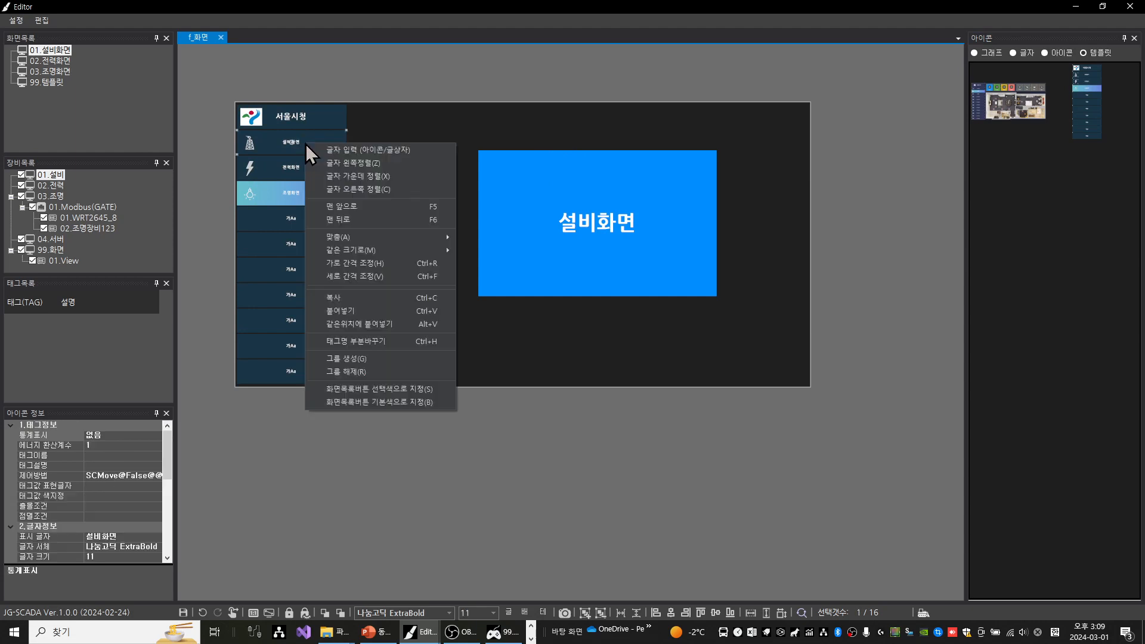
left_click(378, 389)
key("Escape")
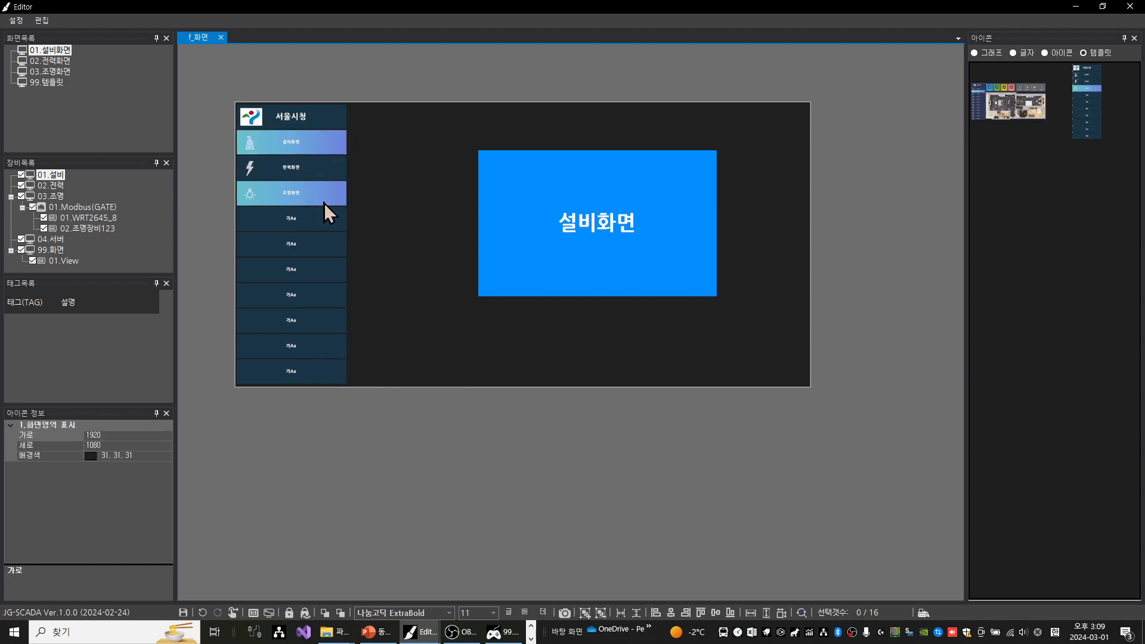
Set the 서울시청 header and every side-menu button except 설비화면 to the screen-list default colour (화면목록버튼 기본색으로 지정)
left_click(327, 197)
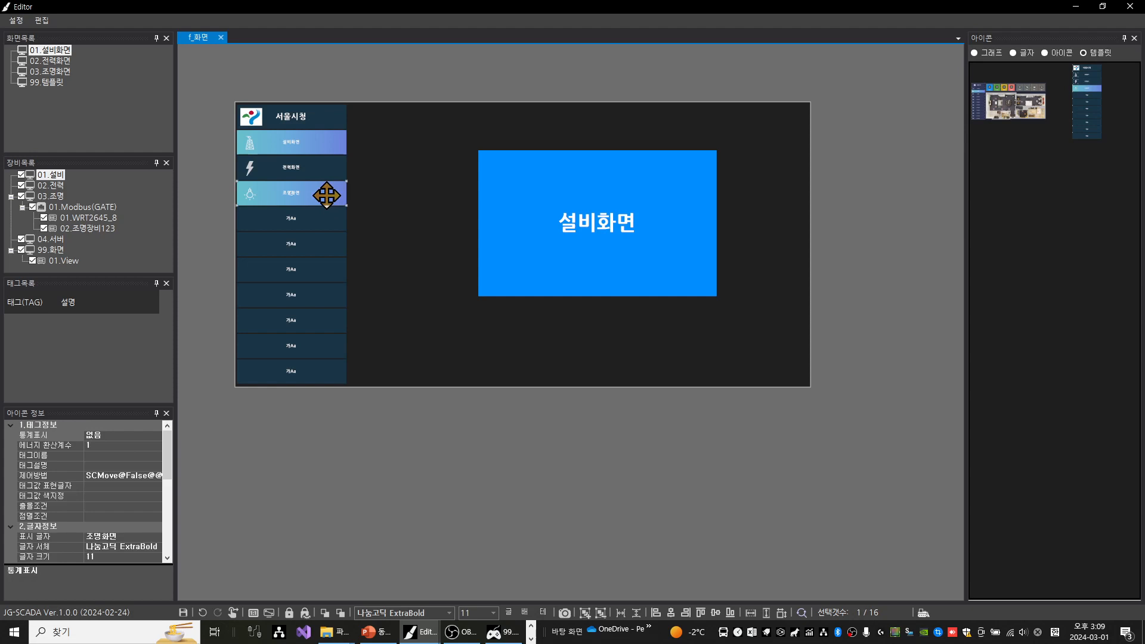
right_click(327, 195)
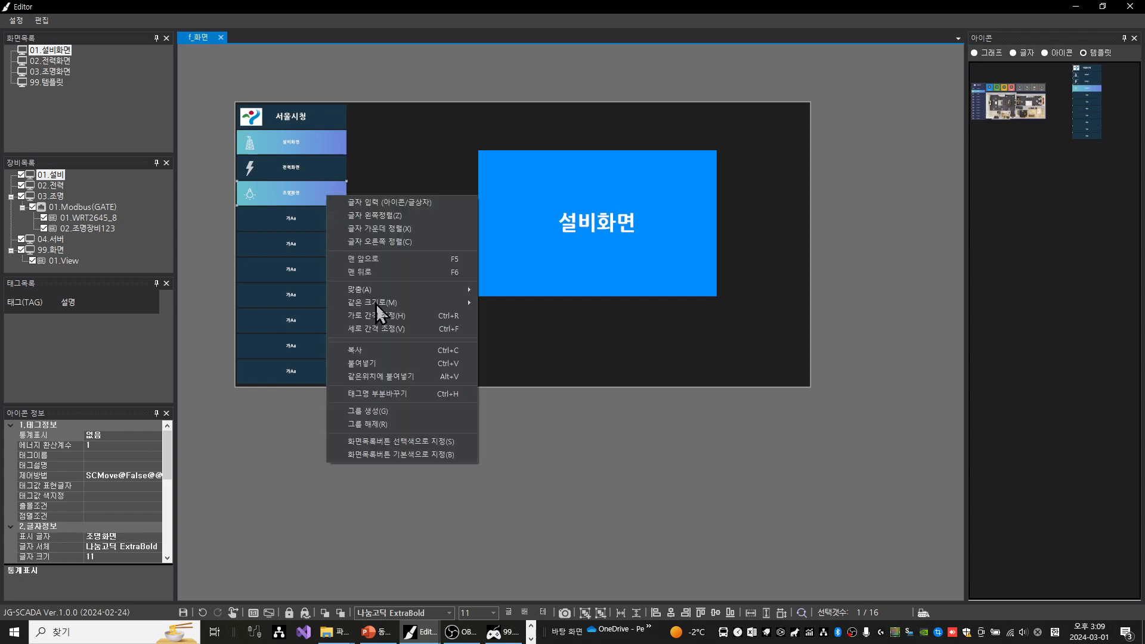
left_click(427, 457)
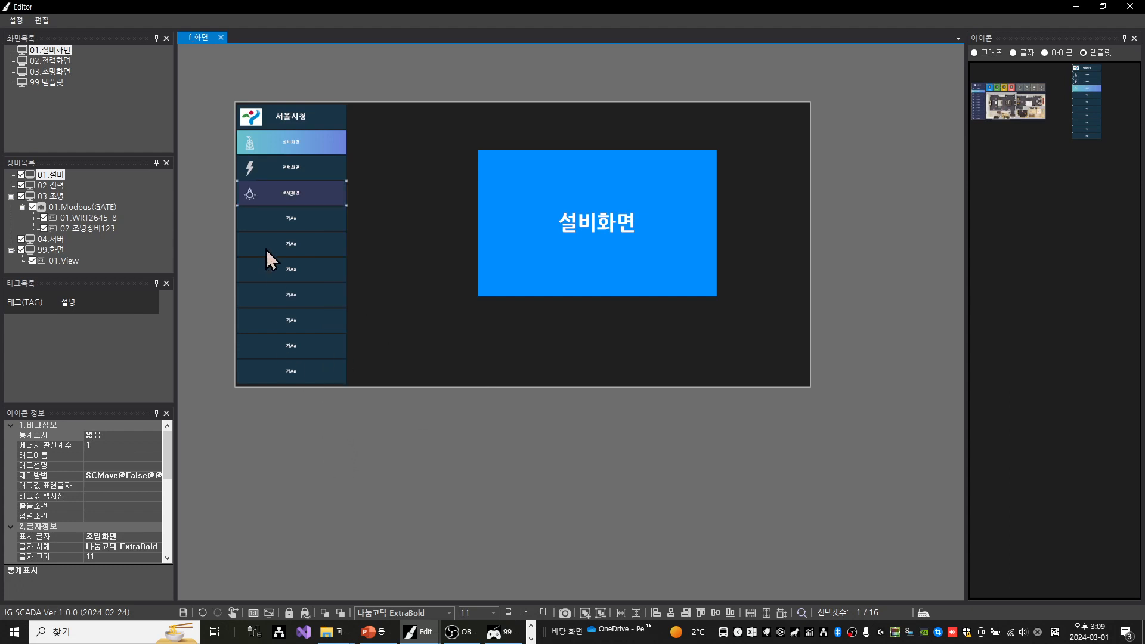
left_click_drag(228, 152, 354, 403)
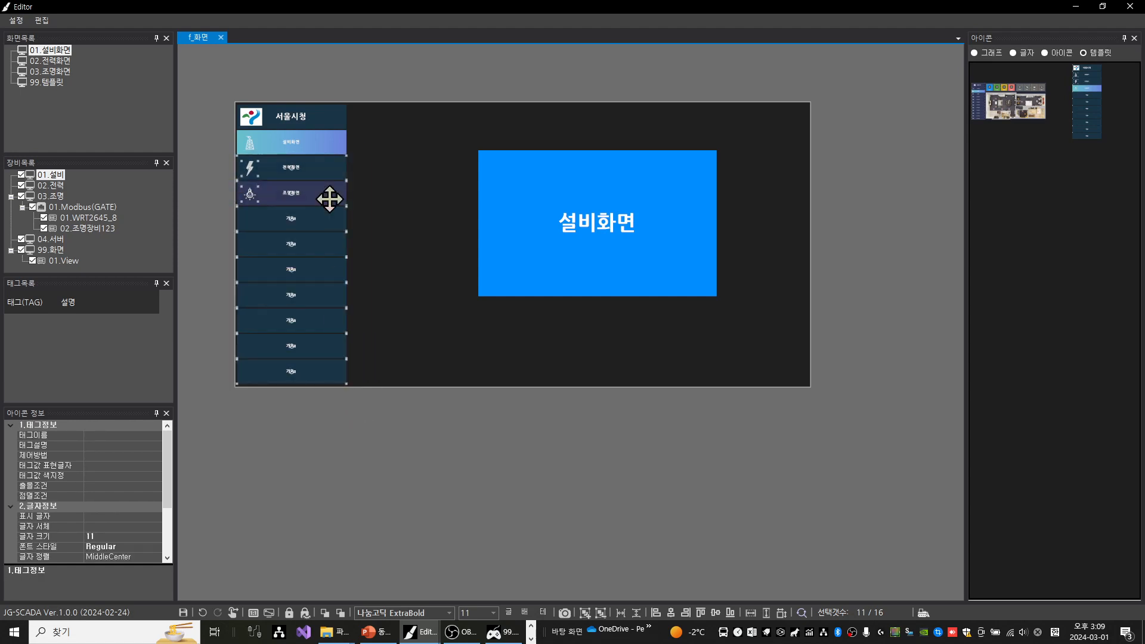
right_click(310, 119)
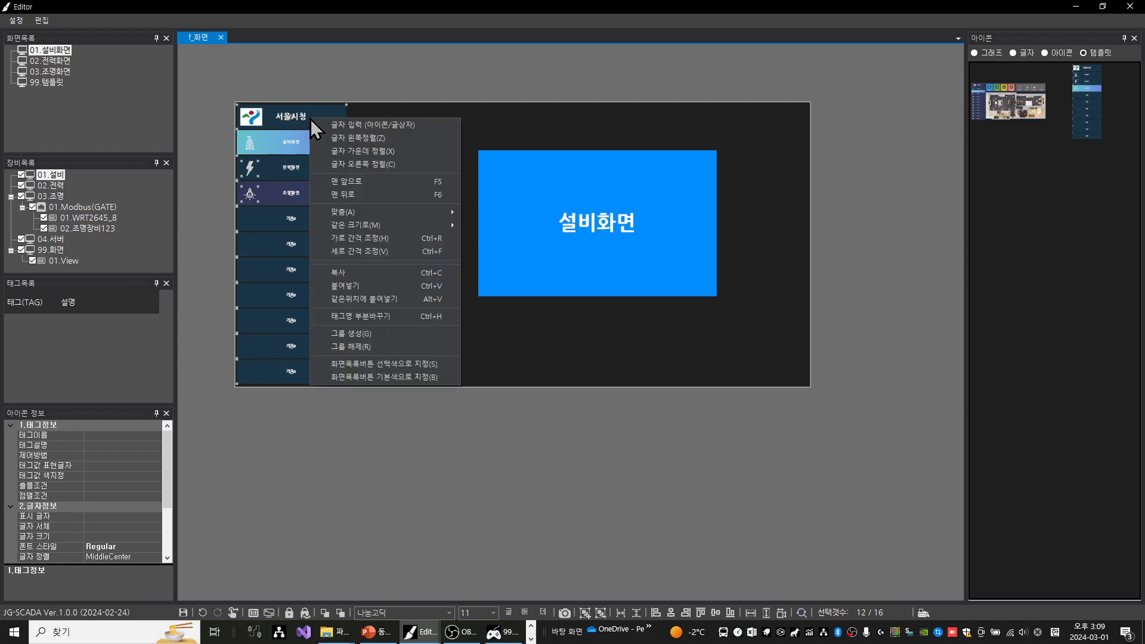
left_click(369, 377)
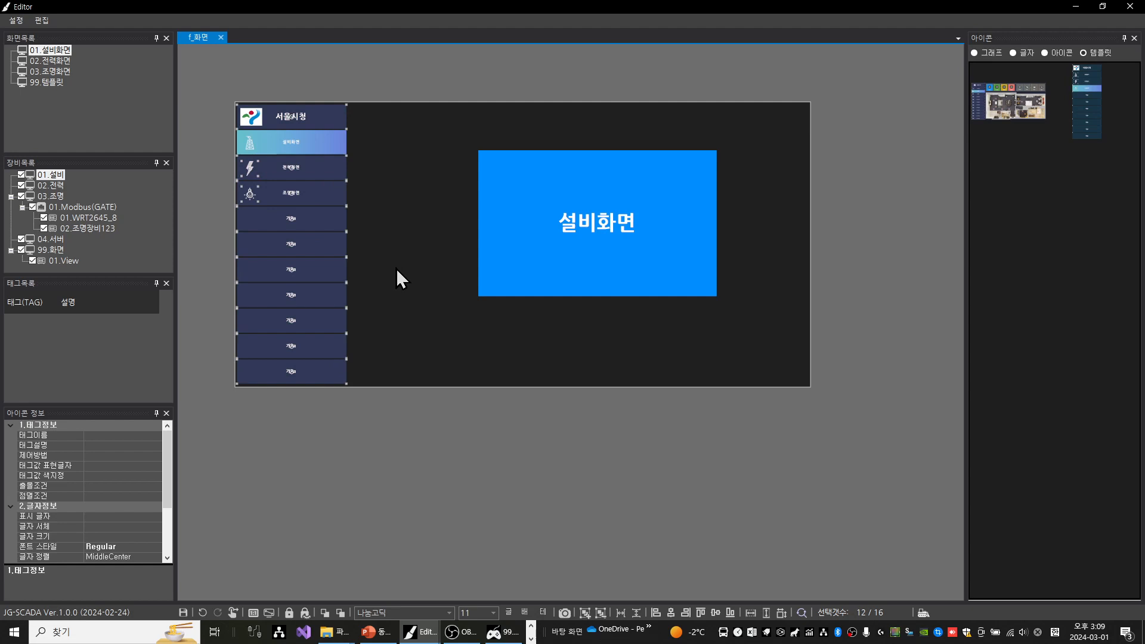
key("Return")
left_click(222, 80)
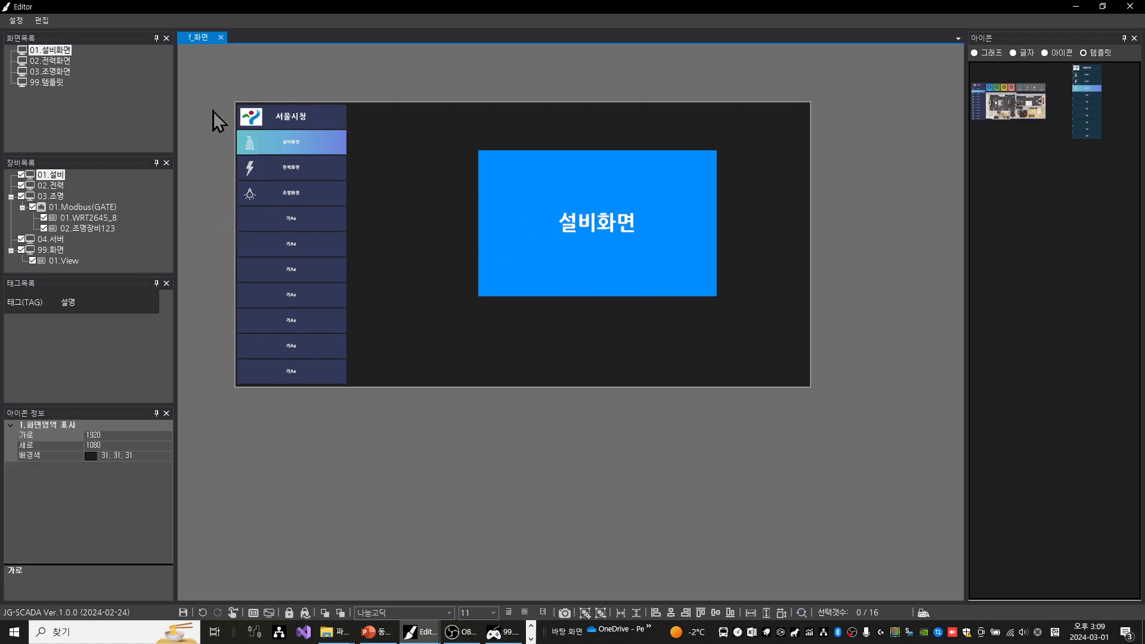
Save the whole recoloured 서울시청 side menu as a template named 화면목록2
left_click_drag(213, 71, 360, 420)
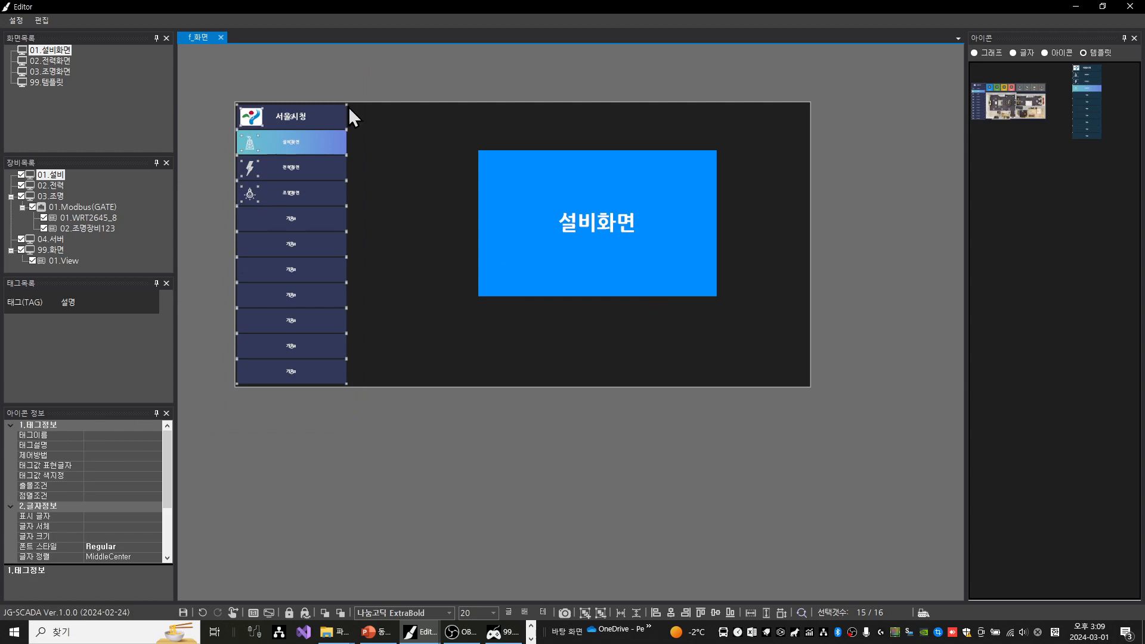
key("ctrl+t")
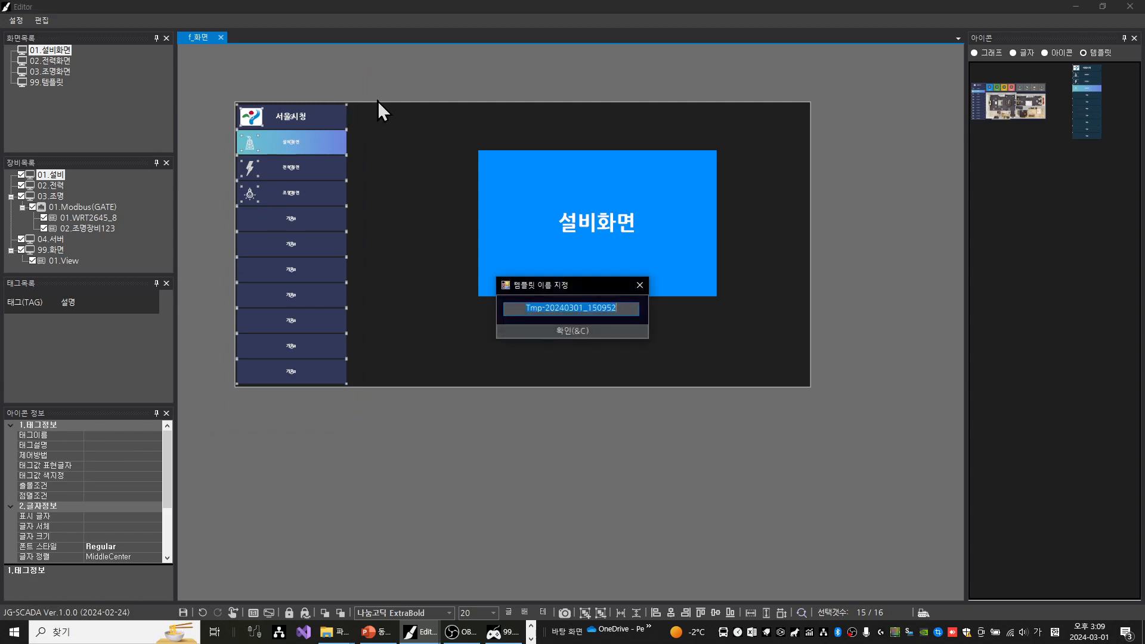
type("화면목ㄹ")
type("록2")
key("Return")
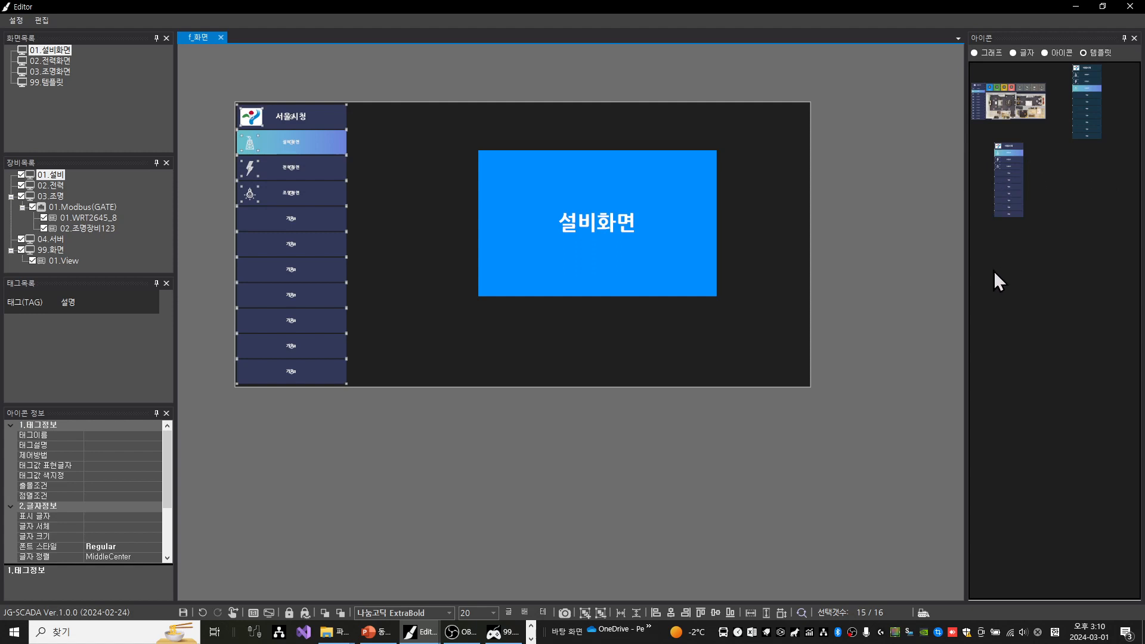
Open the template editing folder and delete 화면목록.png and 화면목록.tmp, applying the administrator permission to all items
right_click(1026, 270)
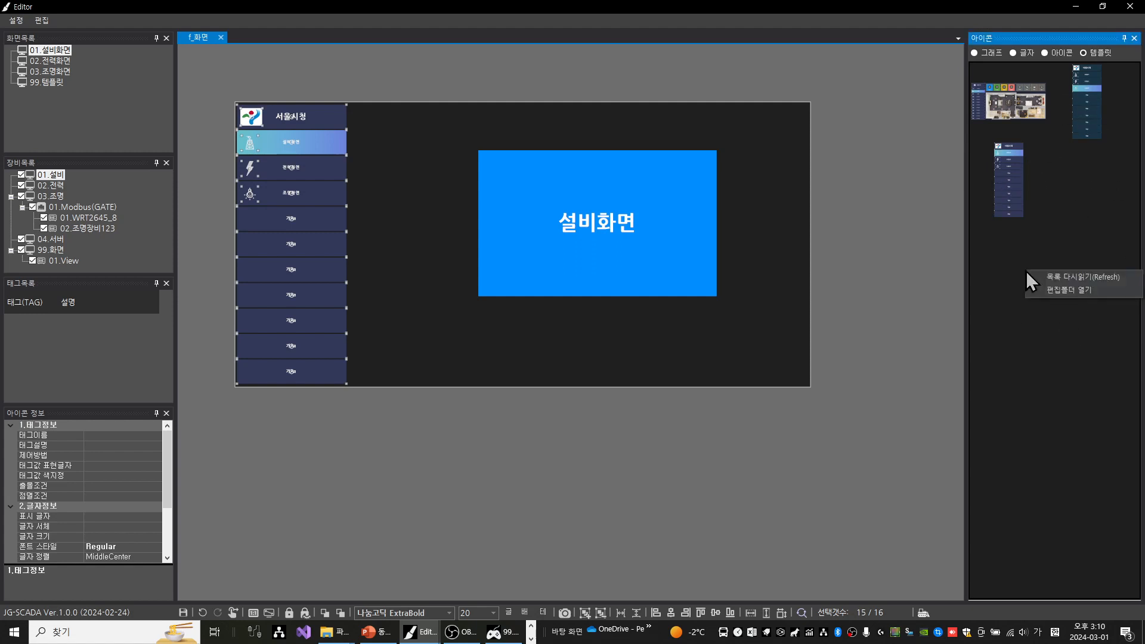
left_click(1054, 290)
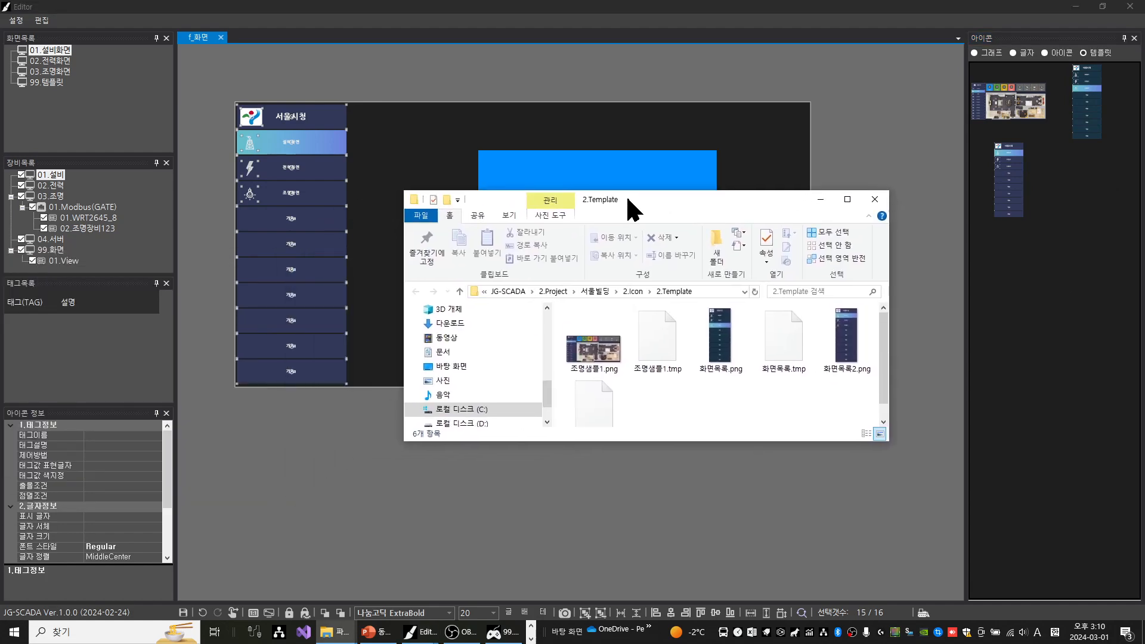
left_click_drag(774, 400, 693, 371)
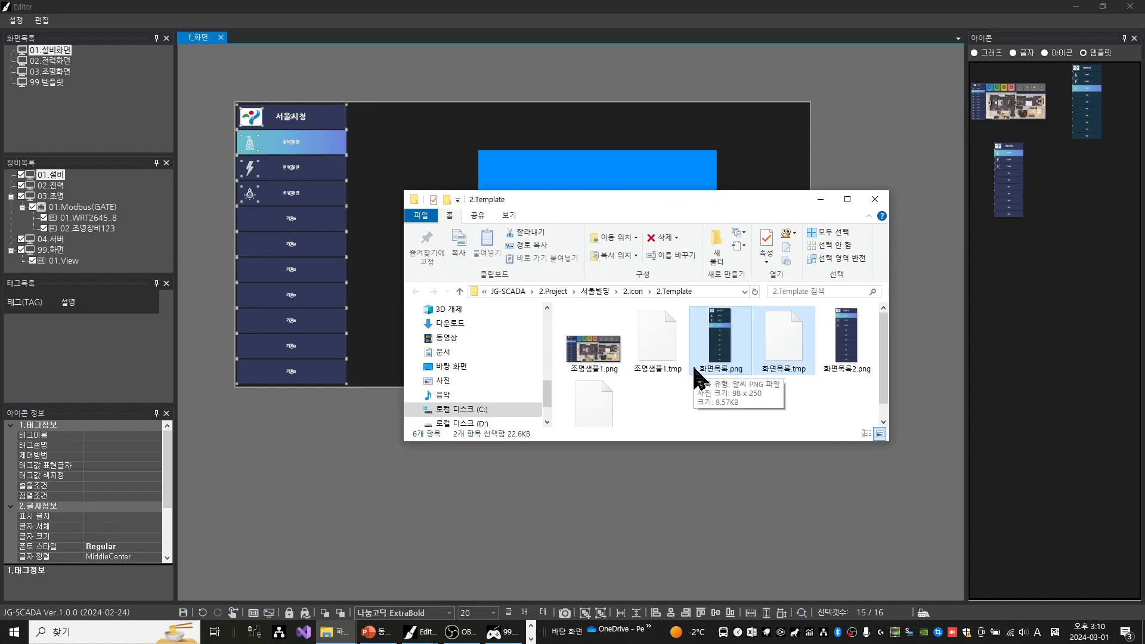
key("Delete")
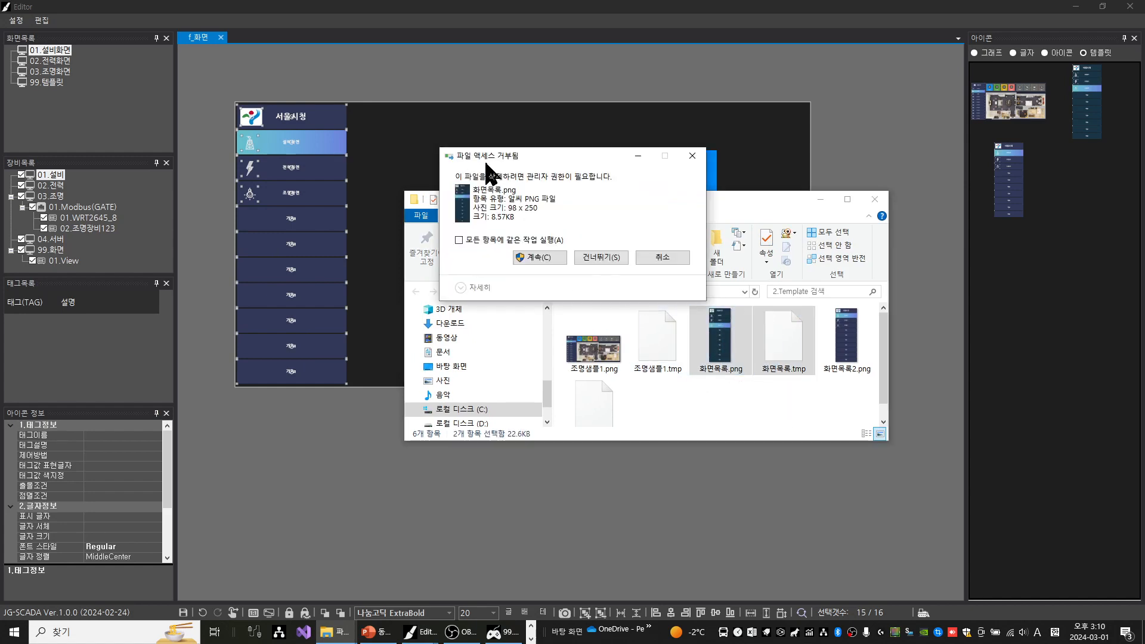
left_click(502, 241)
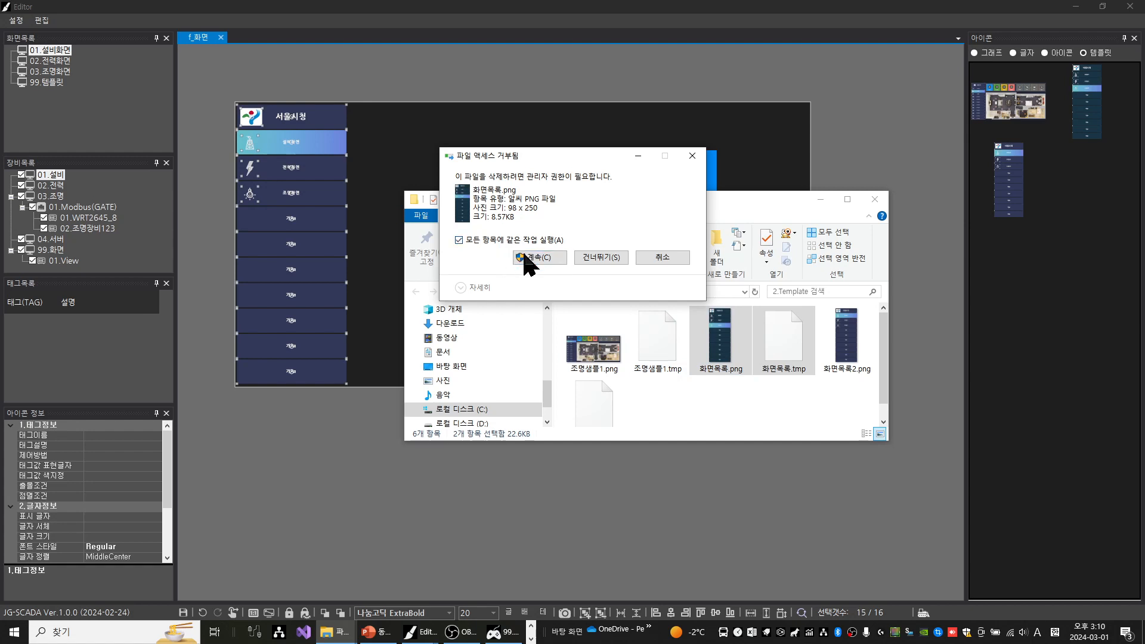
left_click(525, 257)
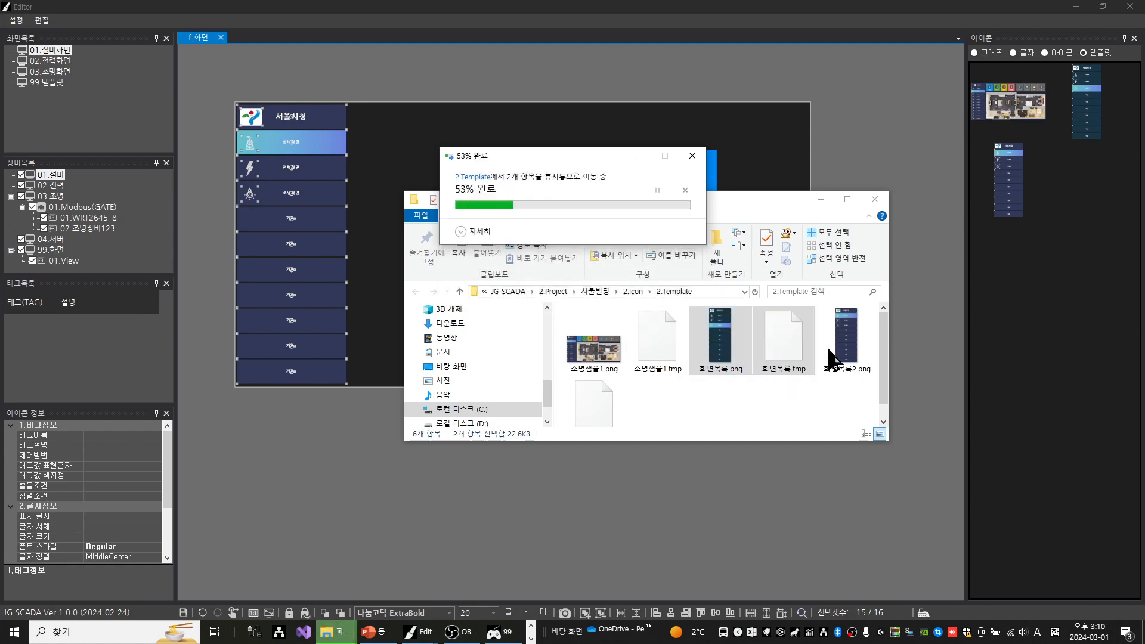
Return to the Editor, refresh the template list, and save the 설비화면 screen
left_click(1033, 313)
right_click(1059, 302)
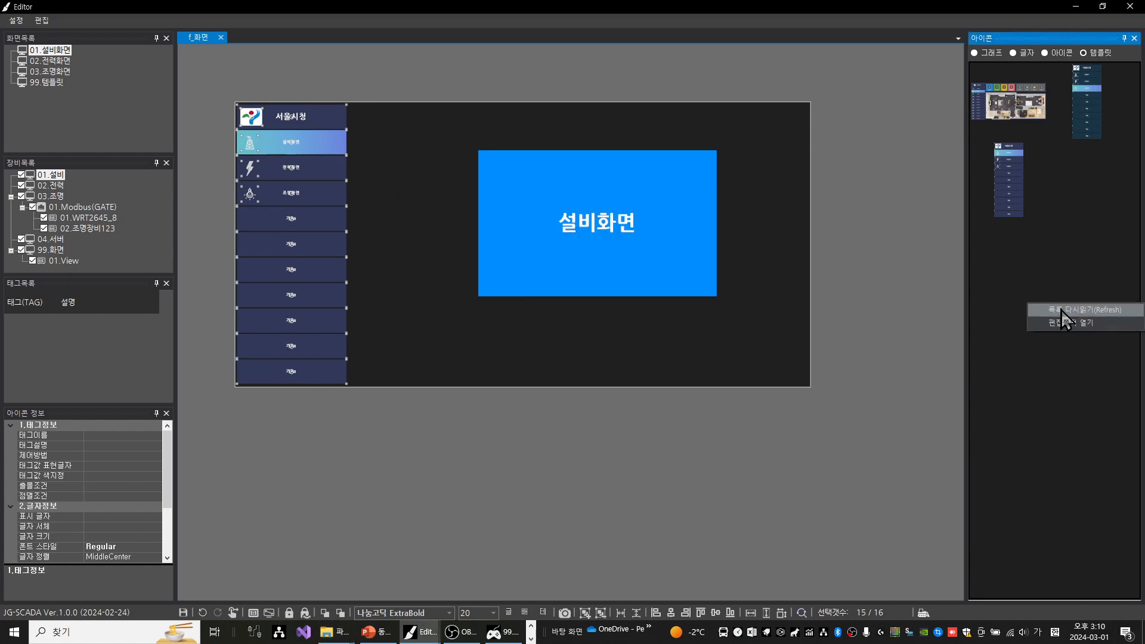
left_click(1061, 309)
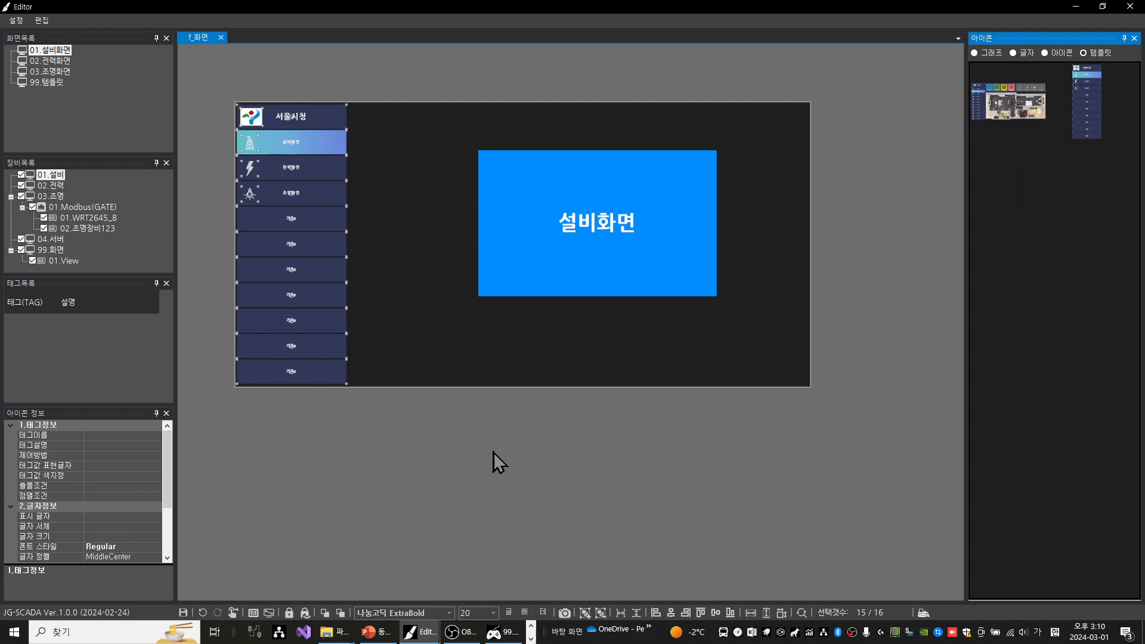
key("ctrl+s")
key("Return")
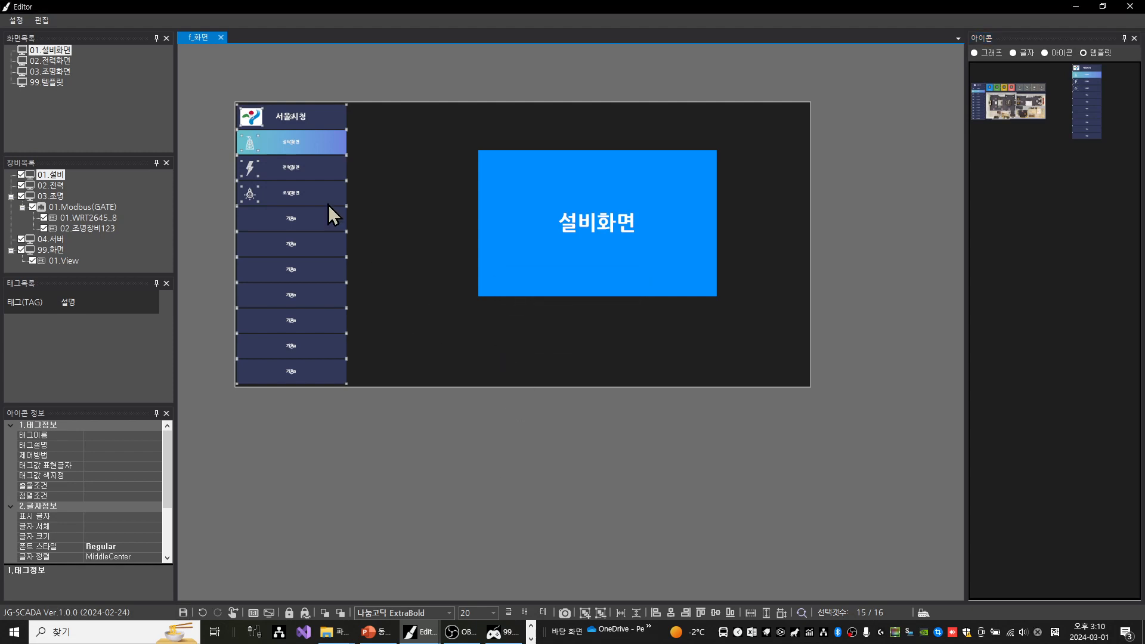
Open the 02.전력화면 screen and place the 화면목록2 template along the left edge of its canvas
left_click(59, 61)
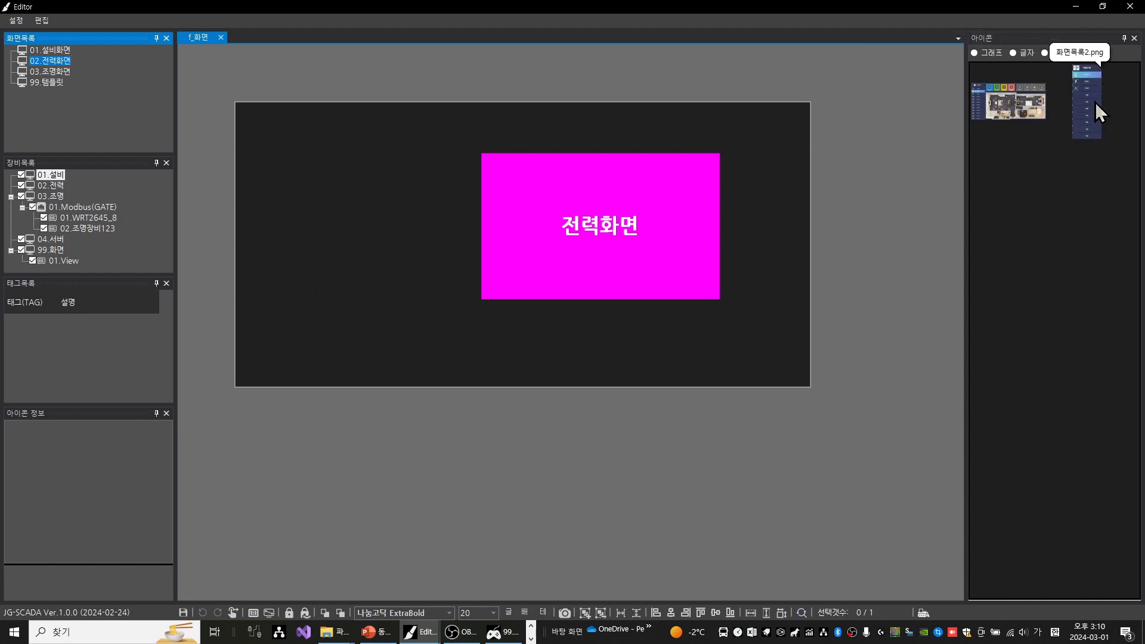
left_click_drag(1095, 101, 427, 132)
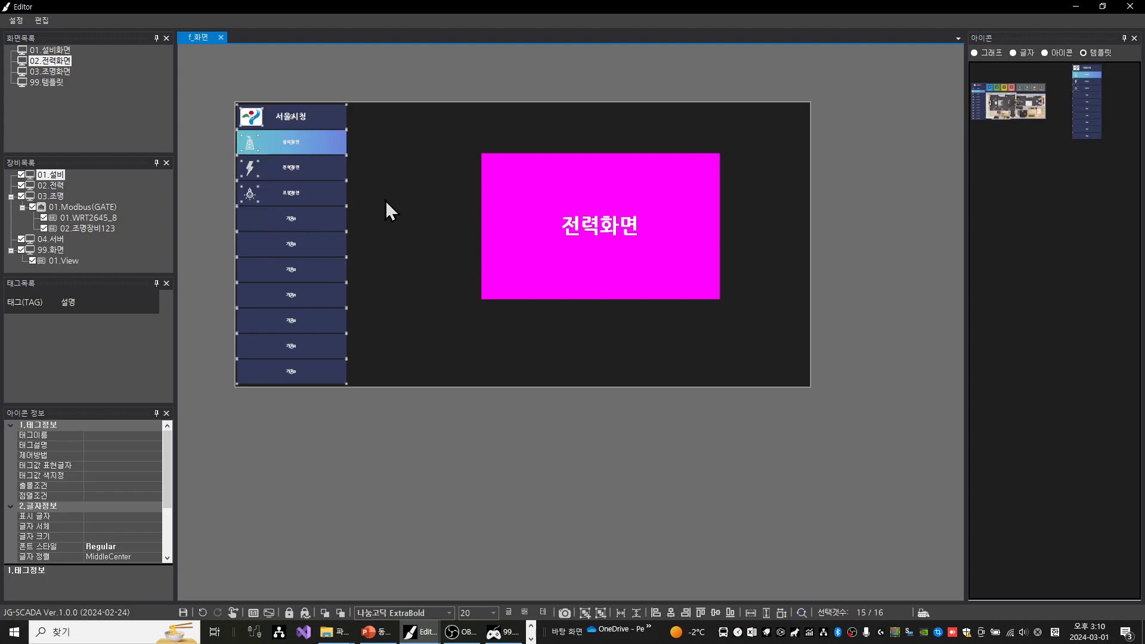
left_click(400, 368)
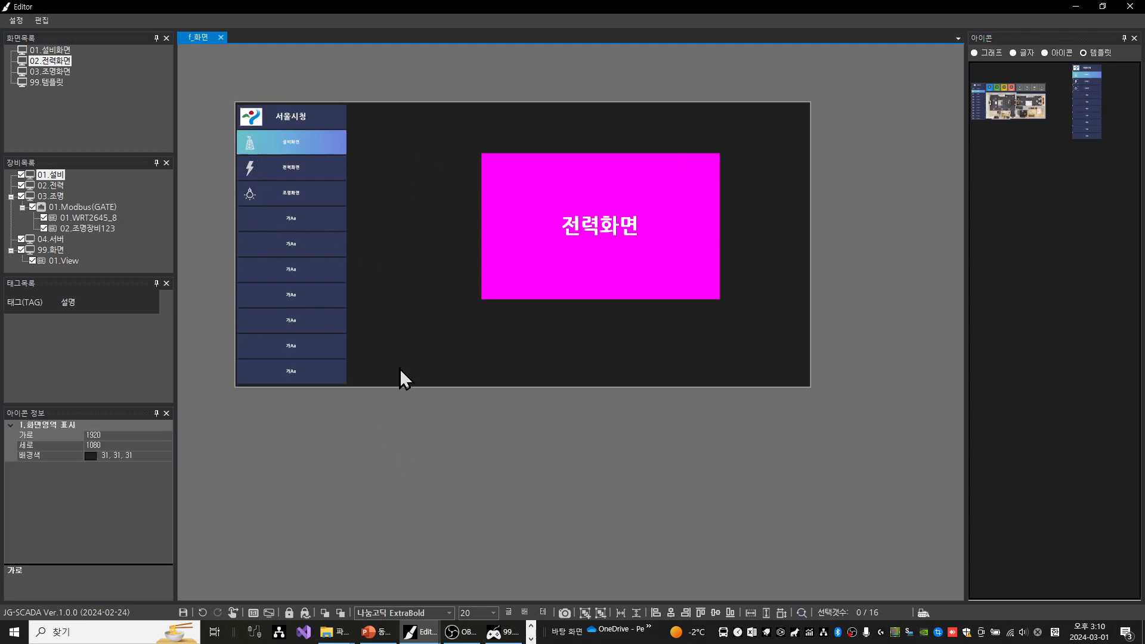
Set the 전력화면 side-menu button to the screen-list selected colour and the 설비화면 button to the default colour
left_click(291, 166)
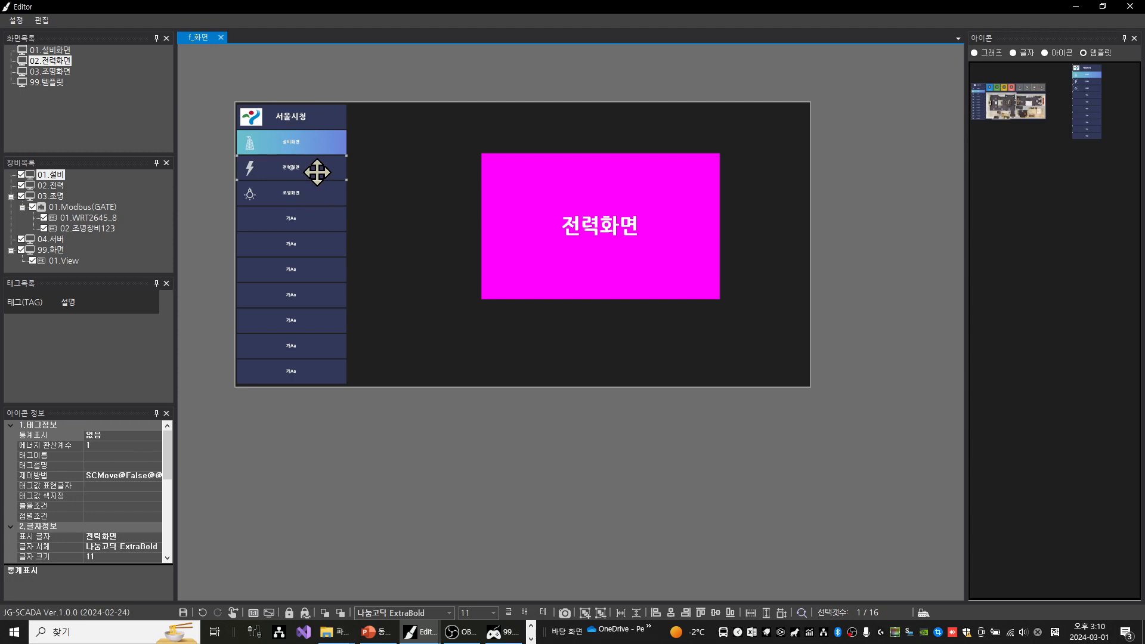
right_click(318, 172)
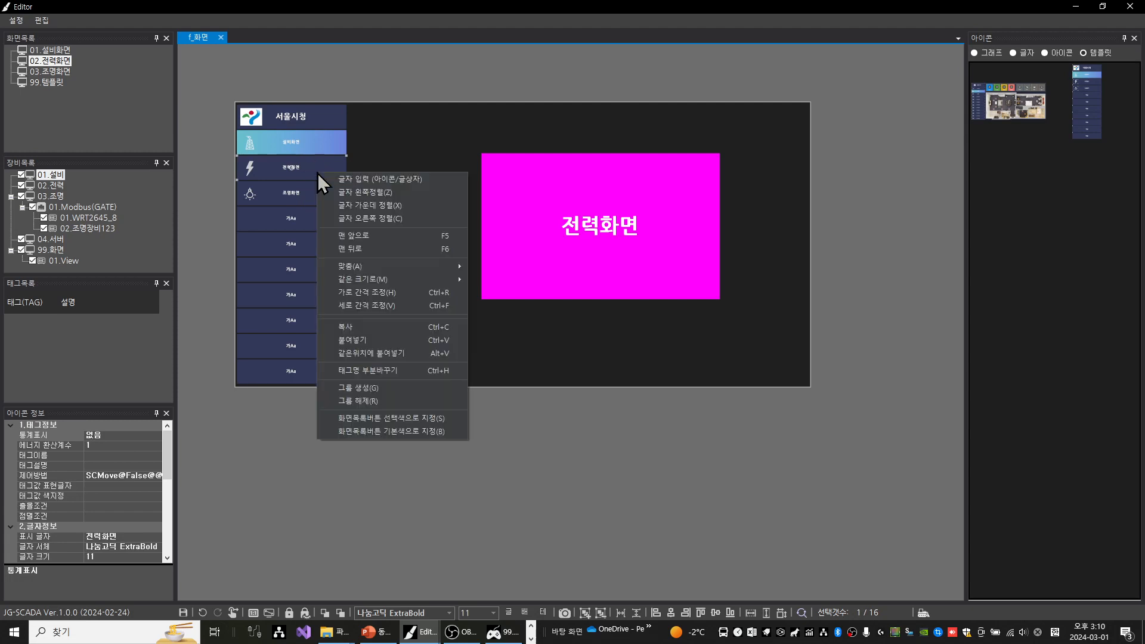
left_click(411, 420)
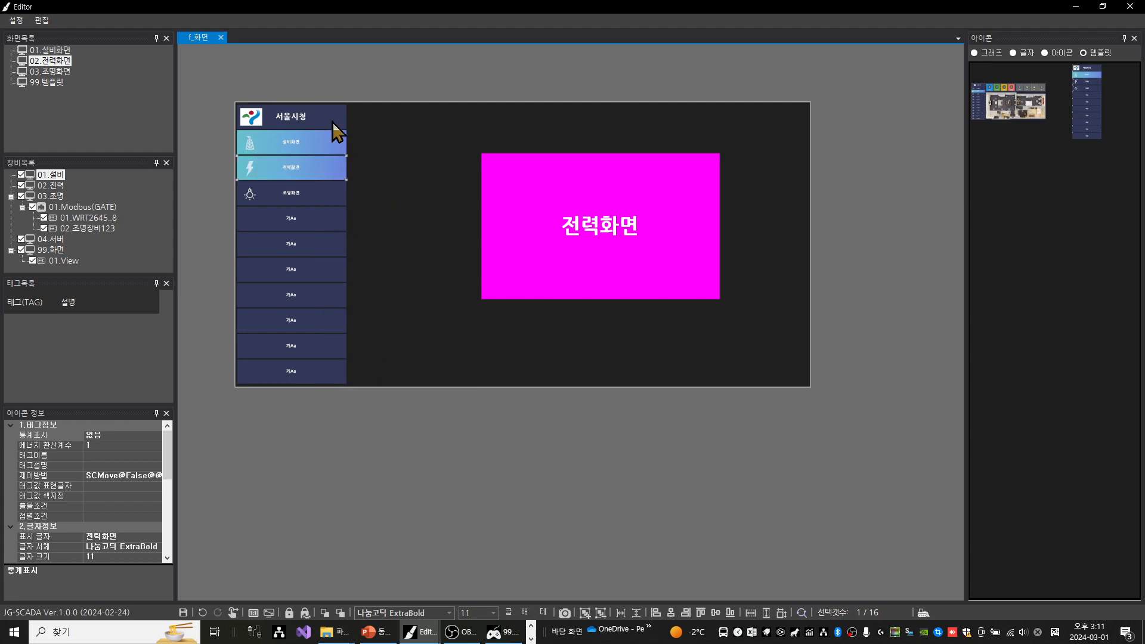
left_click(332, 145)
right_click(333, 146)
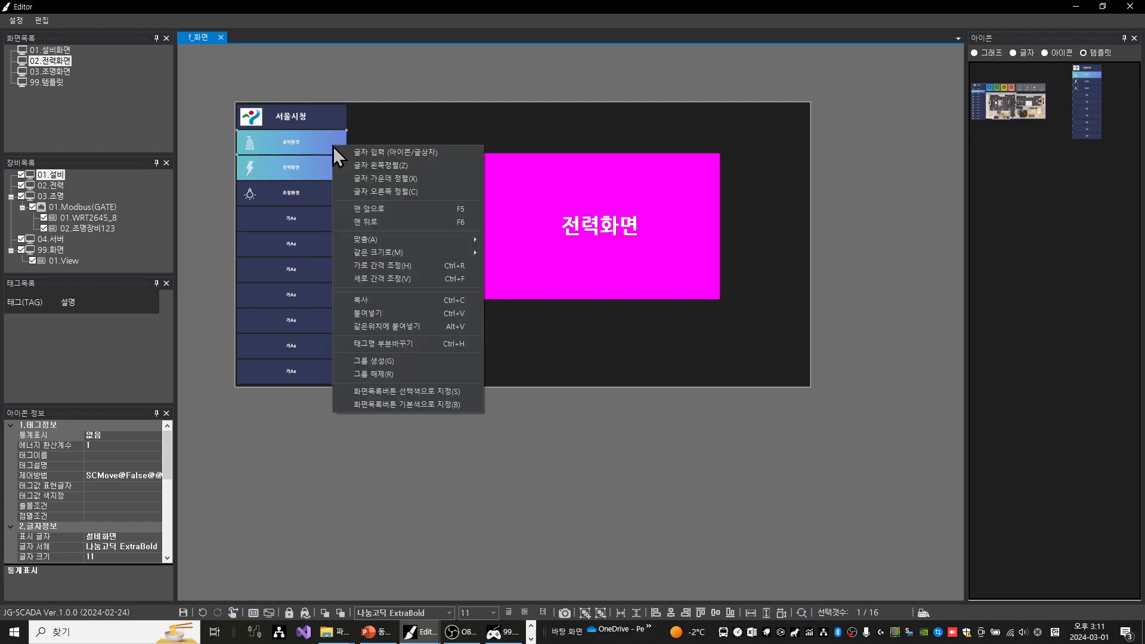
left_click(410, 404)
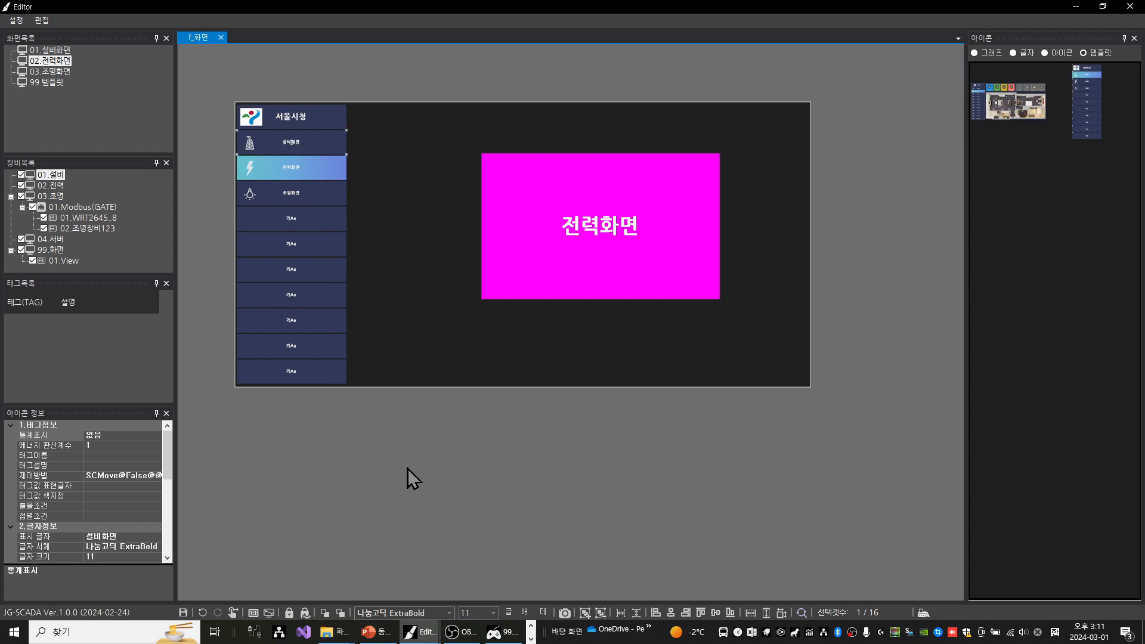
key("Return")
On the 03.조명화면 screen, replace the upper 서울시청 side menu with the 화면목록2 template in the same position
left_click(62, 73)
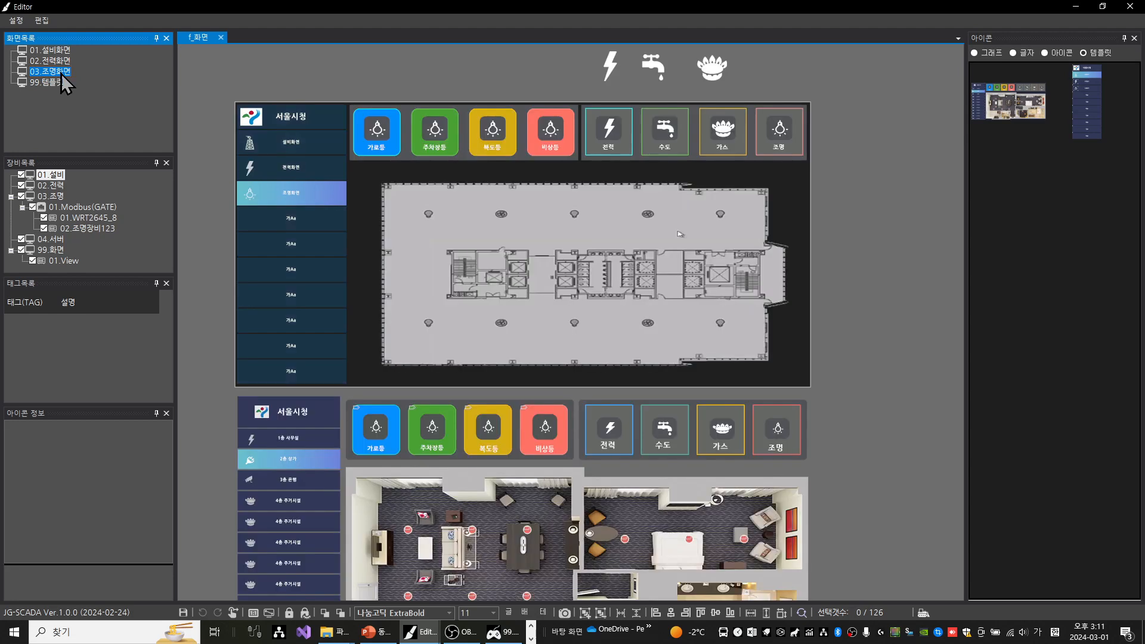
left_click_drag(213, 81, 376, 392)
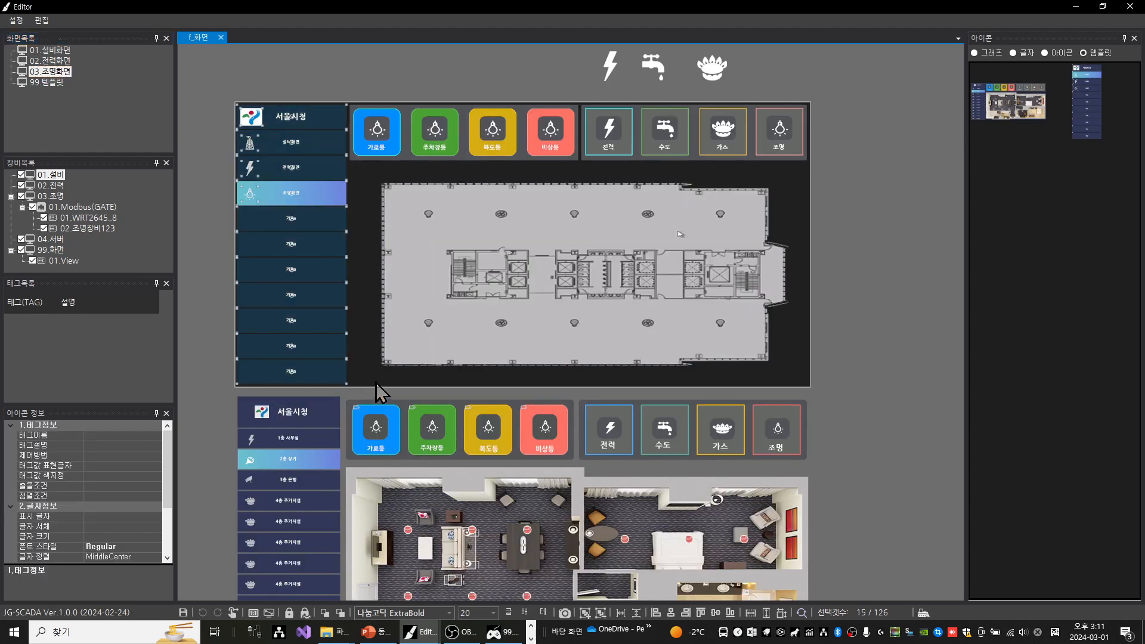
key("Delete")
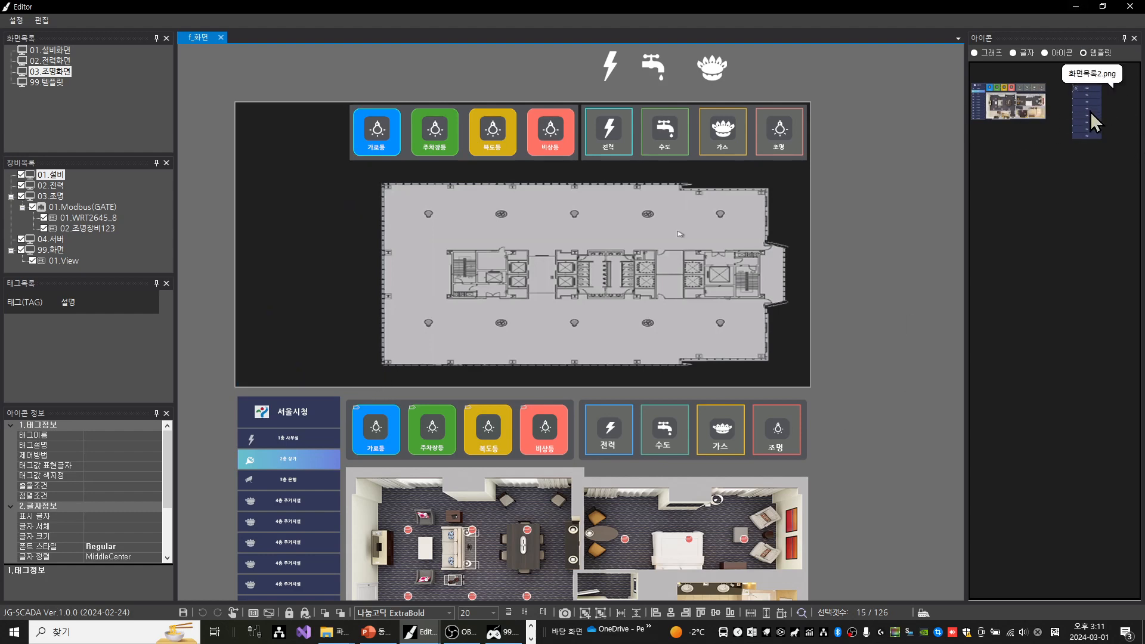
left_click_drag(1090, 112, 856, 176)
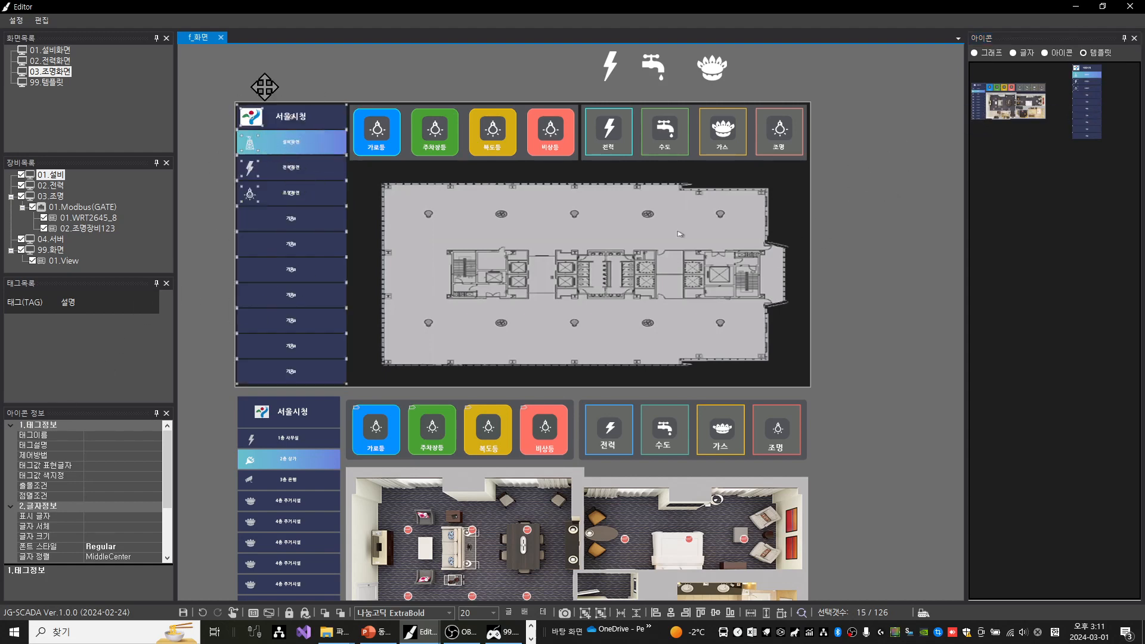
left_click(325, 63)
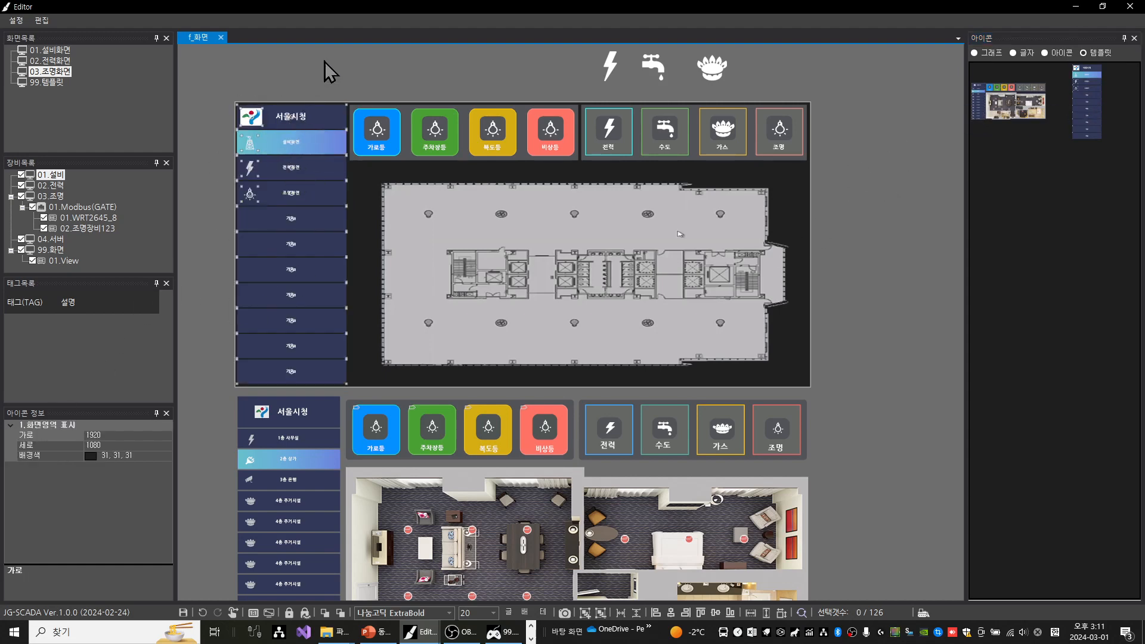
Set the 조명화면 side-menu button to the screen-list selected colour (화면목록버튼 선택색으로 지정)
left_click(312, 189)
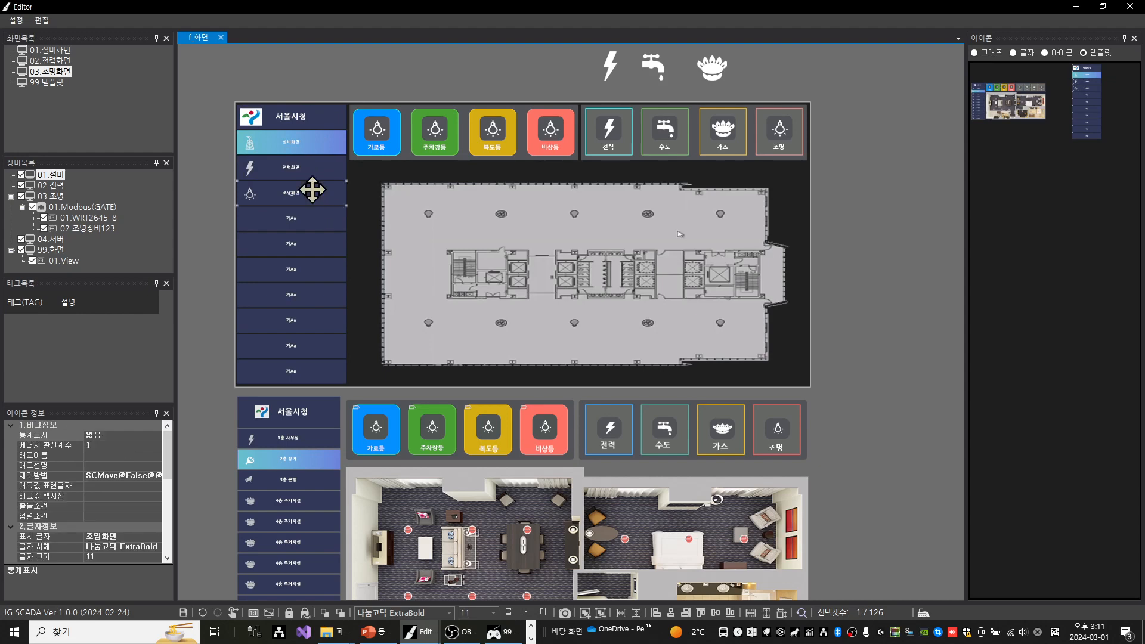
right_click(311, 195)
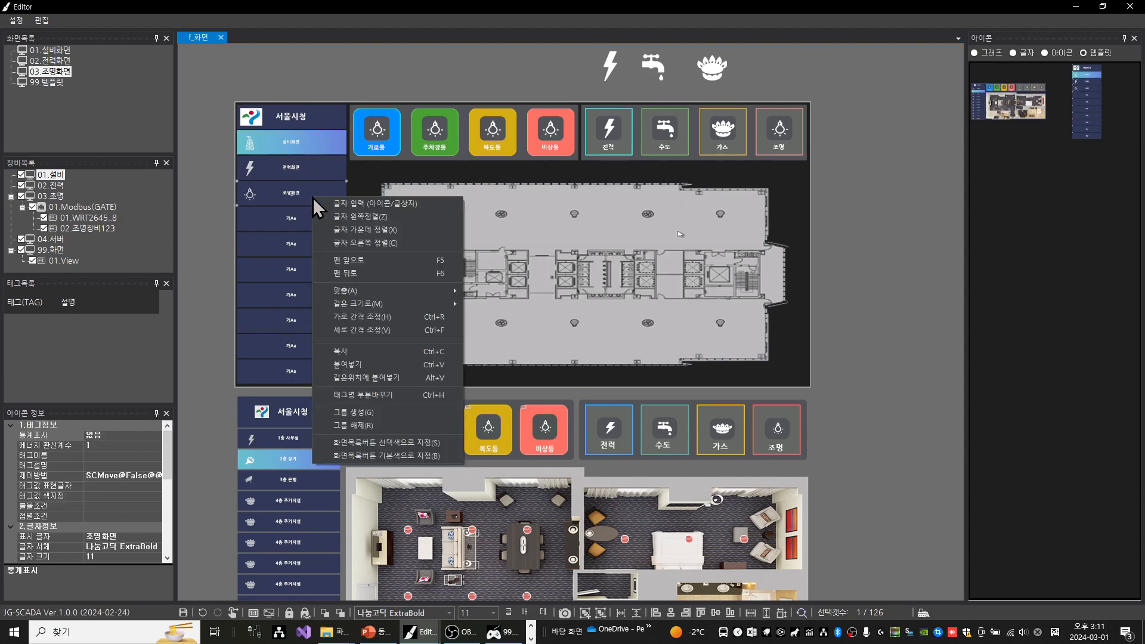
left_click(394, 445)
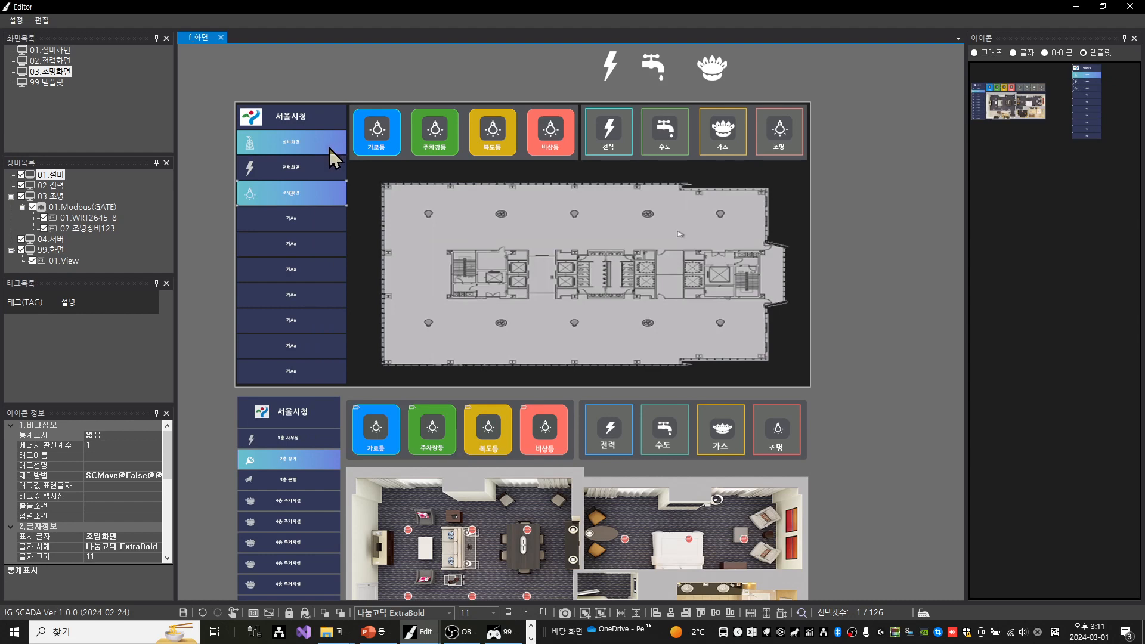
Set the 설비화면 side-menu button to the screen-list default colour (화면목록버튼 기본색으로 지정) and save the 조명화면 screen
left_click(327, 149)
right_click(327, 150)
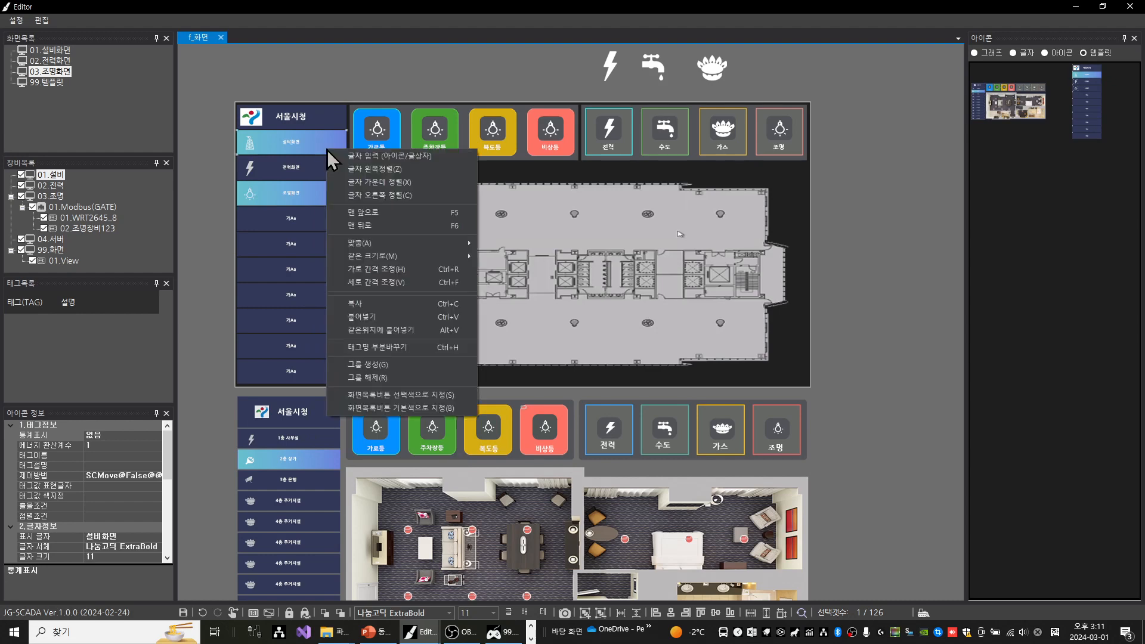
left_click(425, 409)
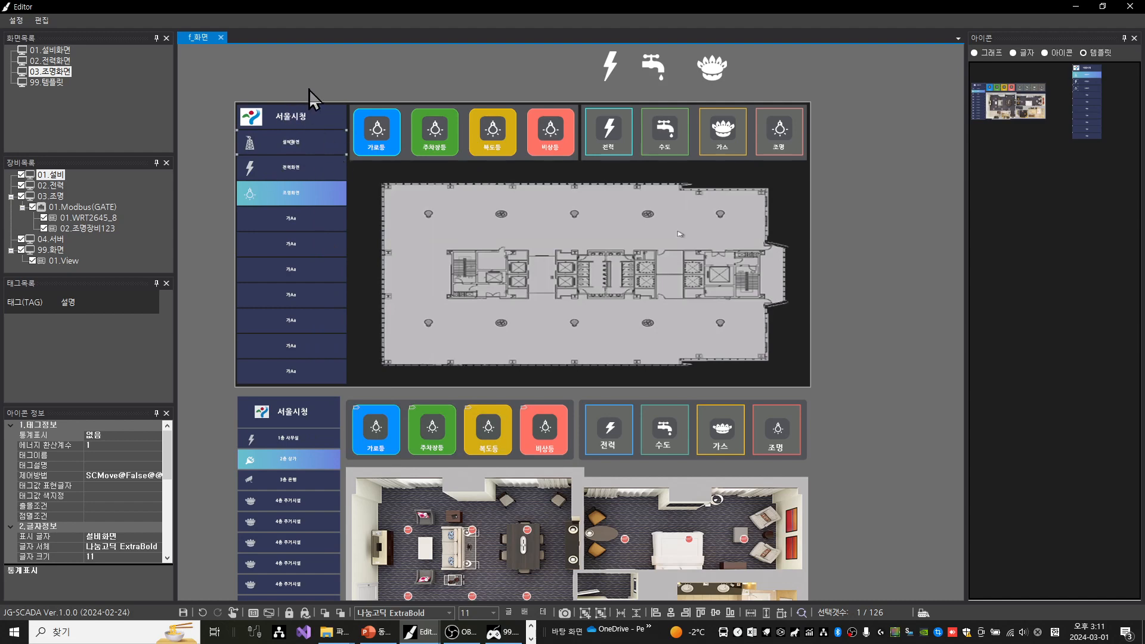
key("ctrl+s")
key("Return")
Switch to the 99.화면-01.View viewer, close the 2.Template folder window, and open the equipment, power and lighting screens from the screen list
left_click(1080, 9)
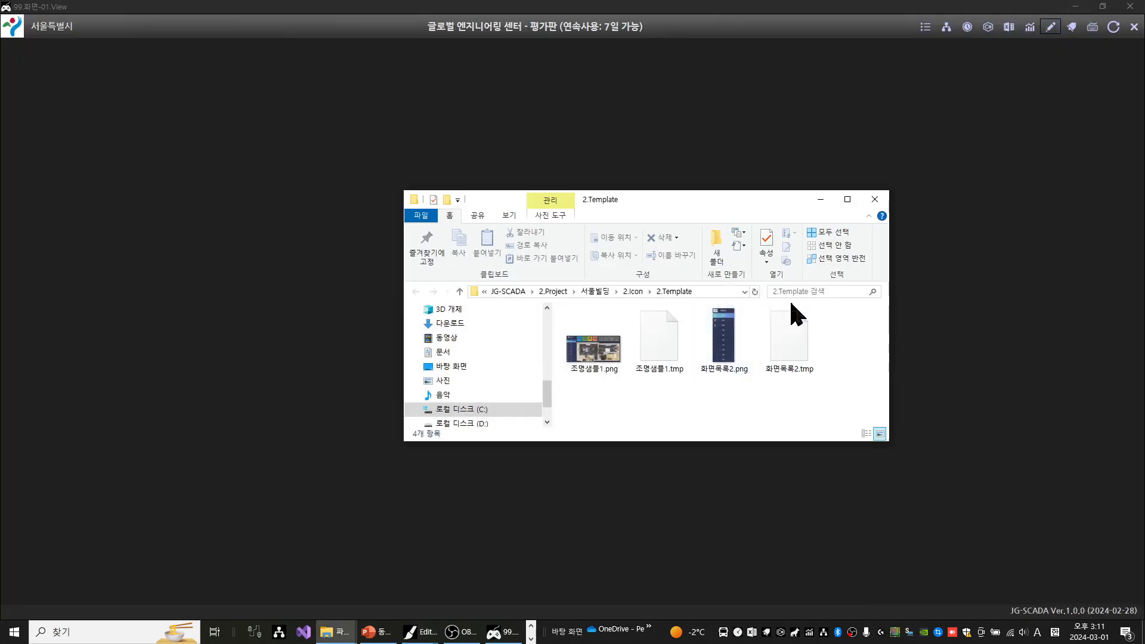
left_click(875, 201)
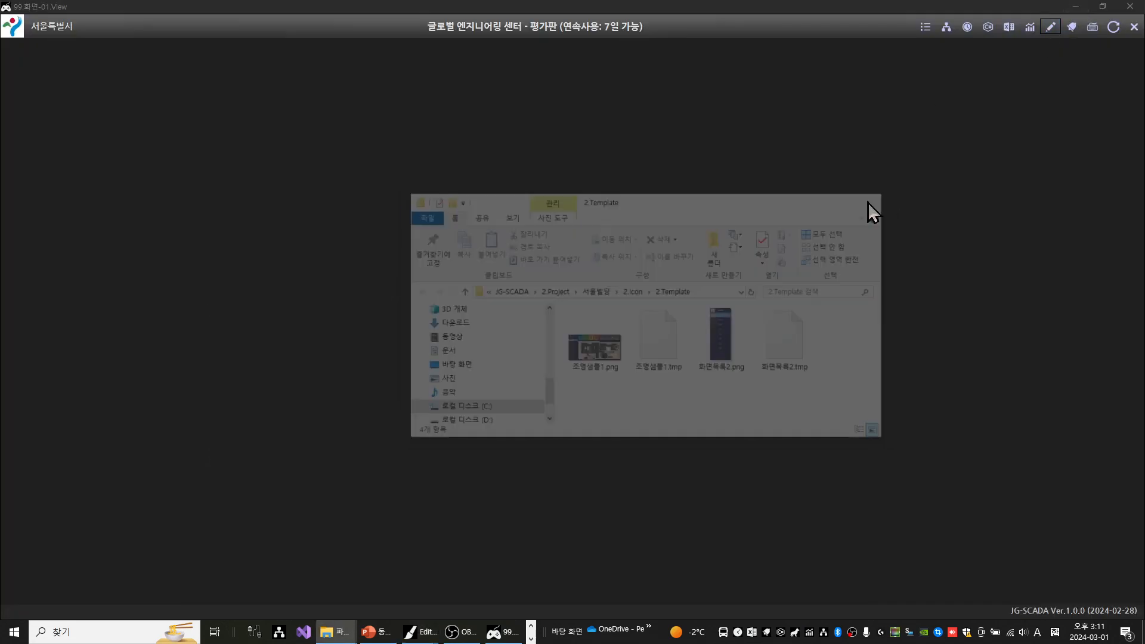
left_click(929, 30)
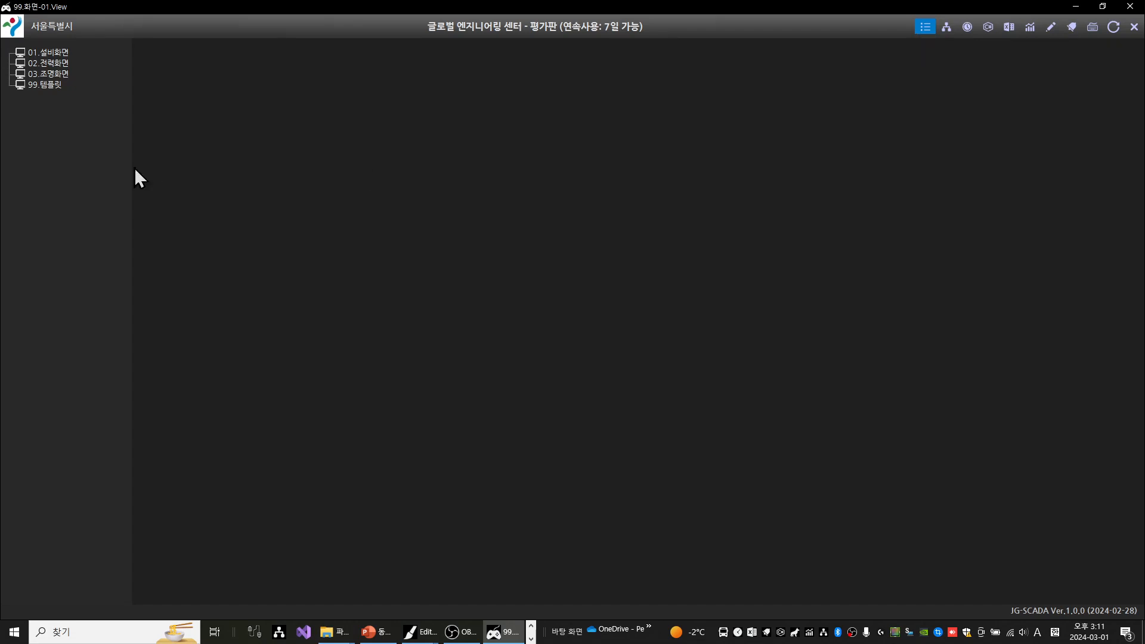
left_click(63, 52)
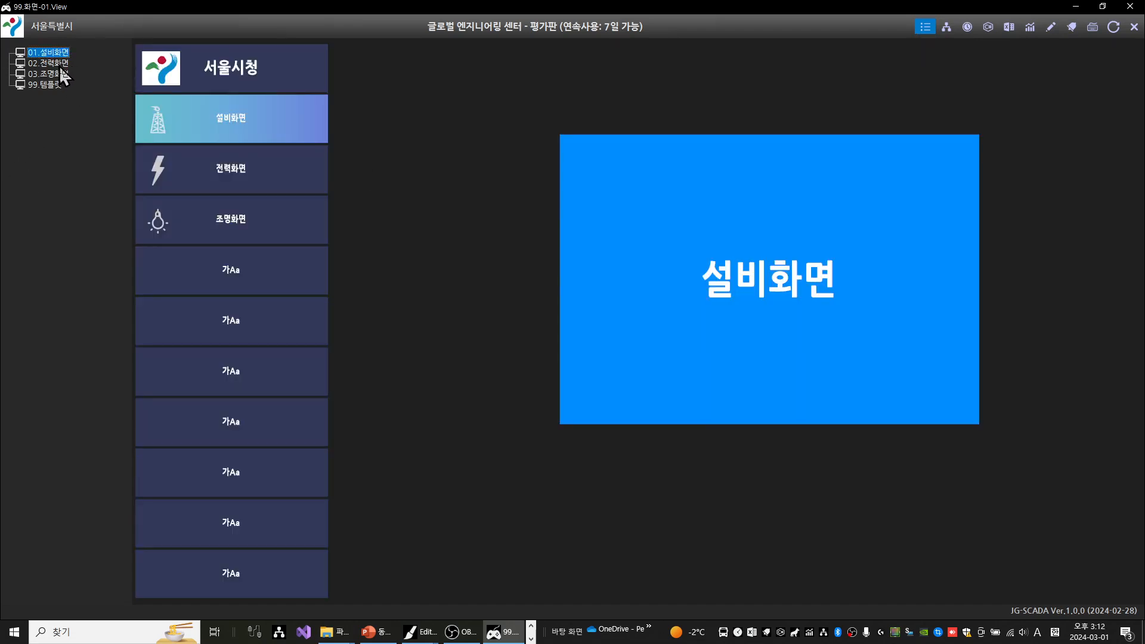
left_click(62, 66)
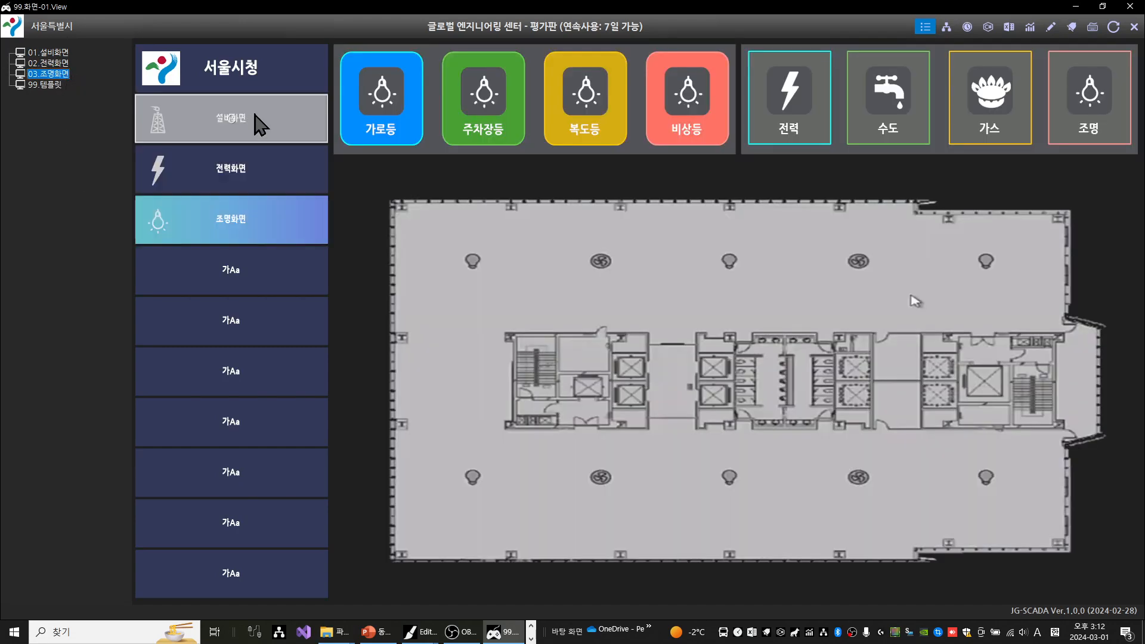
Test the 설비화면, 전력화면 and 조명화면 side-menu buttons and the lighting screen's 전력 button with the screen list hidden
left_click(287, 123)
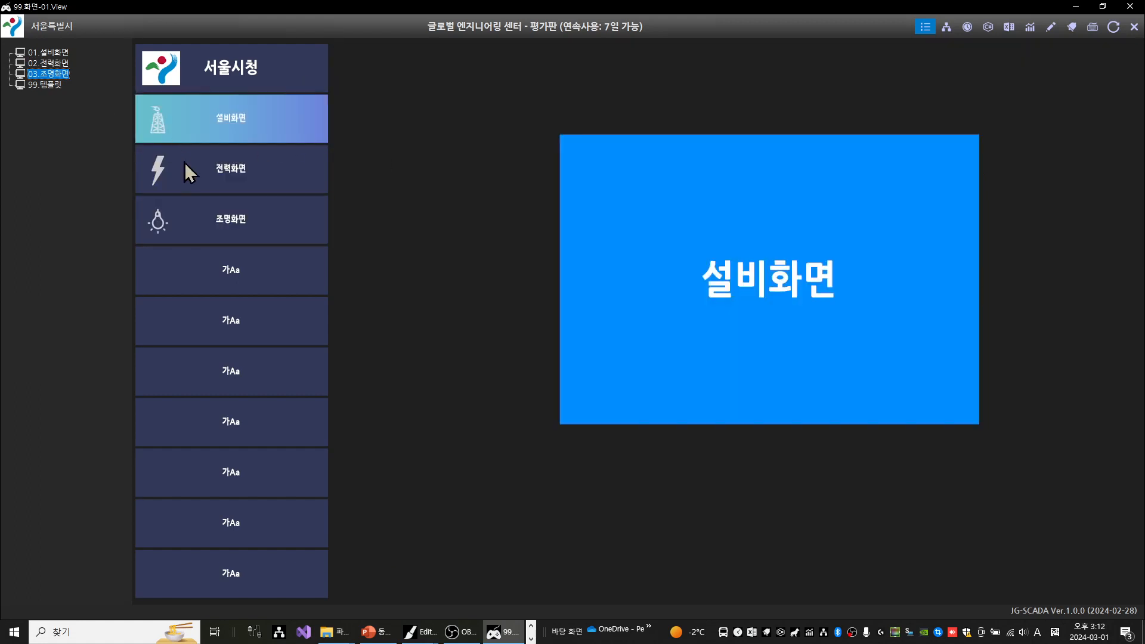
left_click(924, 27)
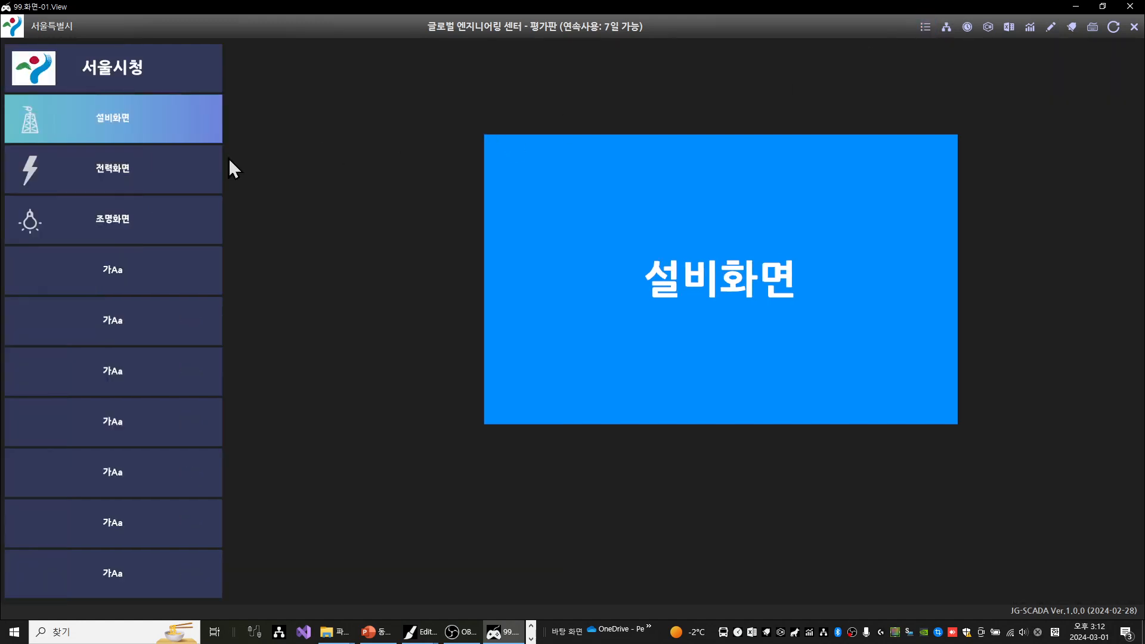
left_click(165, 182)
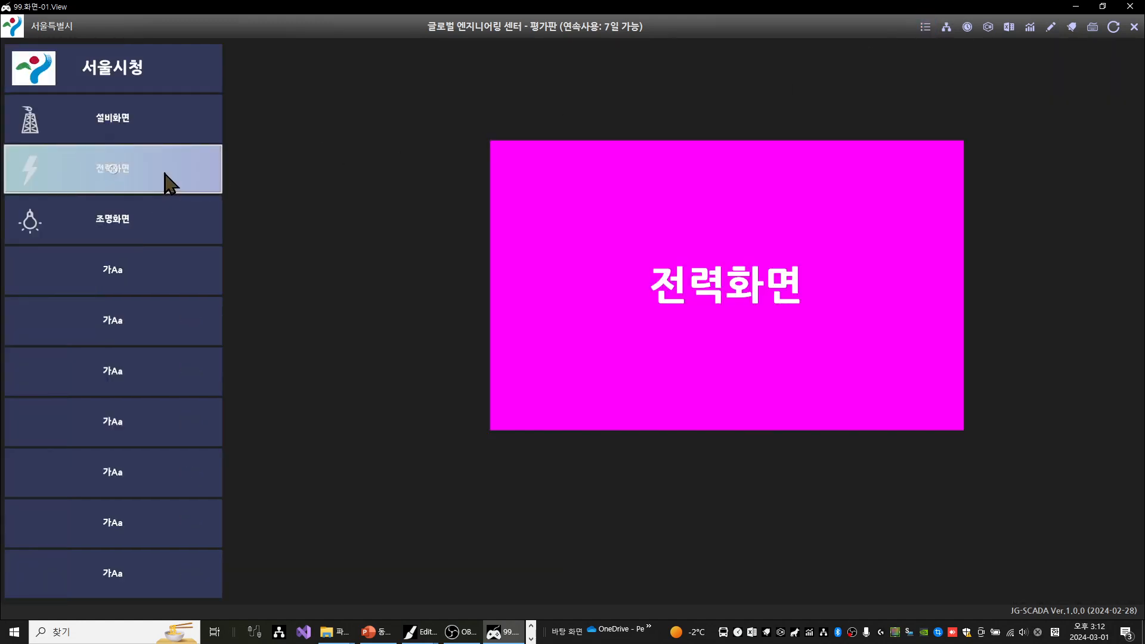
left_click(176, 229)
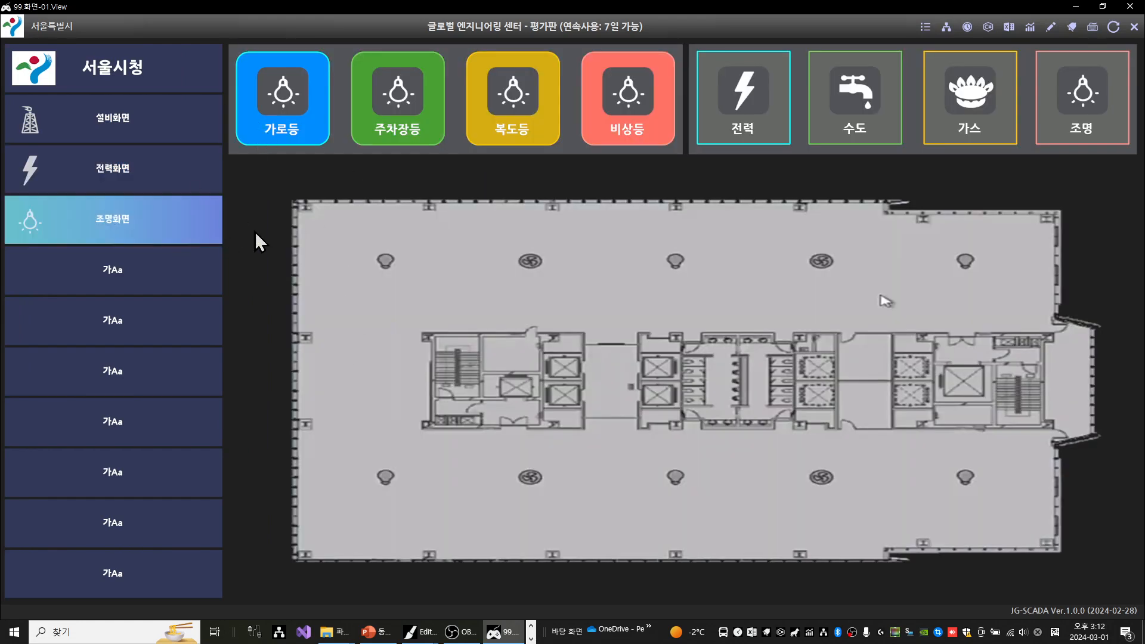
left_click(786, 84)
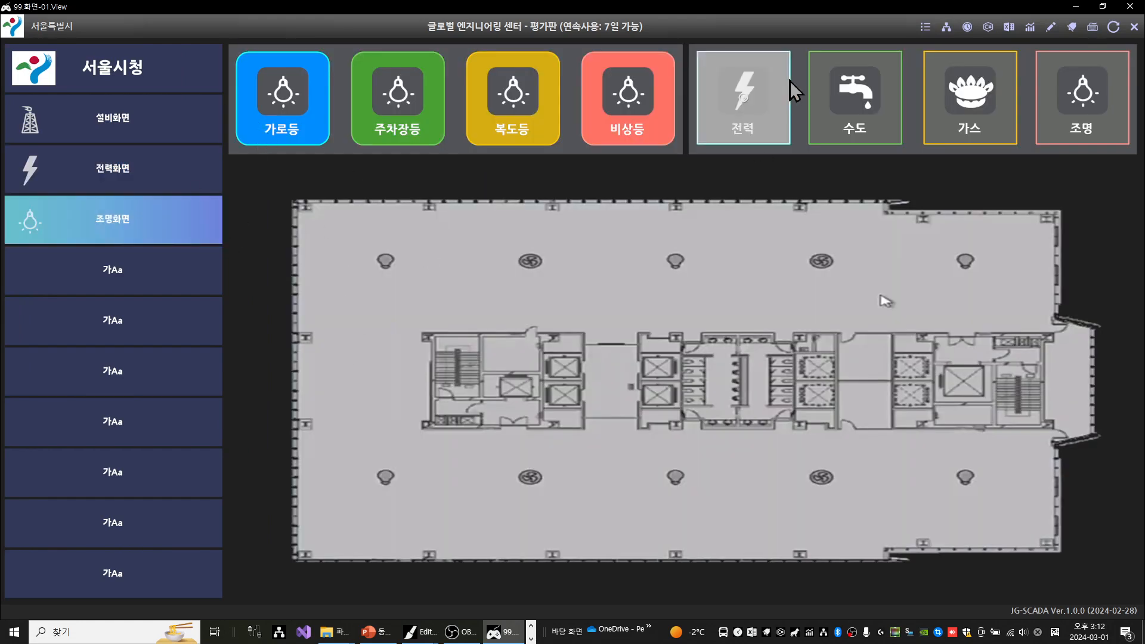
left_click(731, 119)
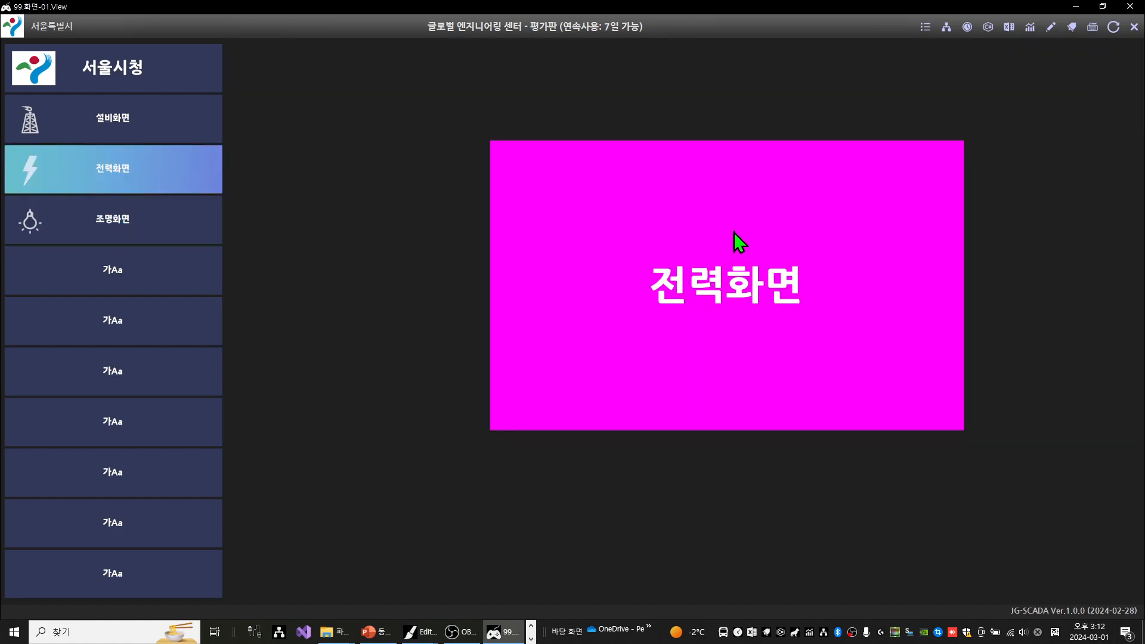
left_click(148, 222)
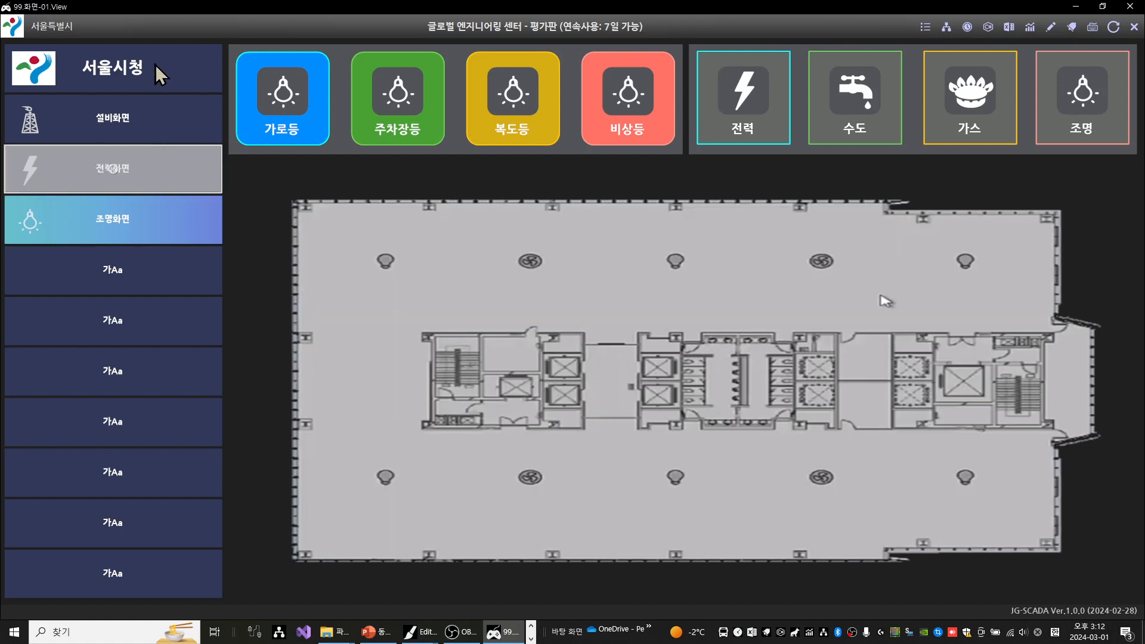
left_click(143, 173)
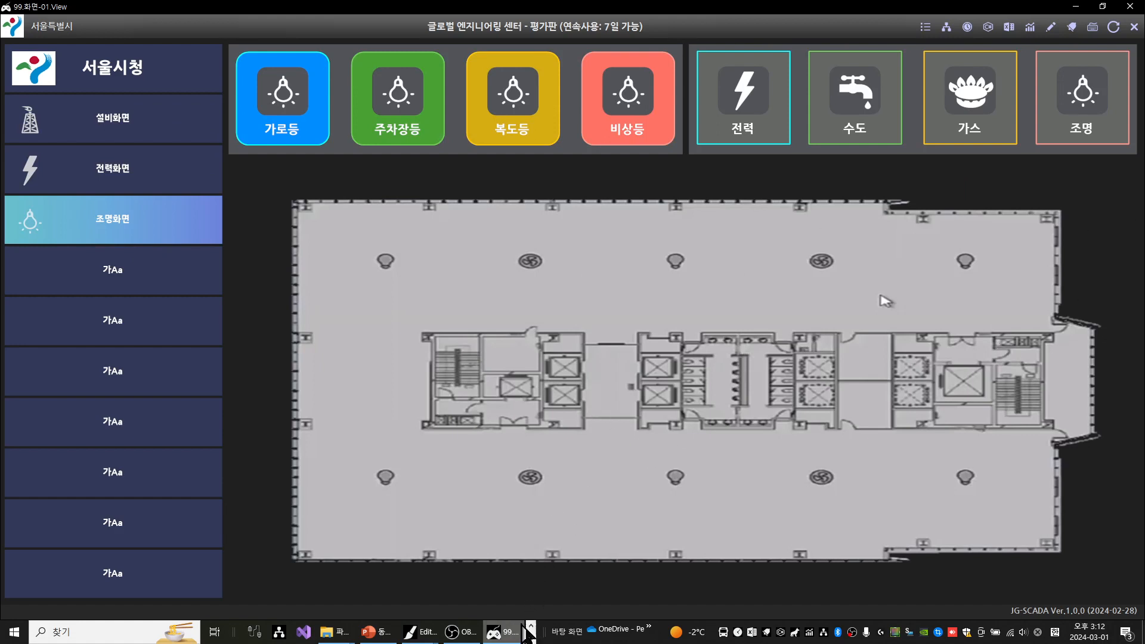
Switch back to the Editor, clear the canvas selection, and look through the 아이콘 and 글자 categories of the icon library
left_click(421, 638)
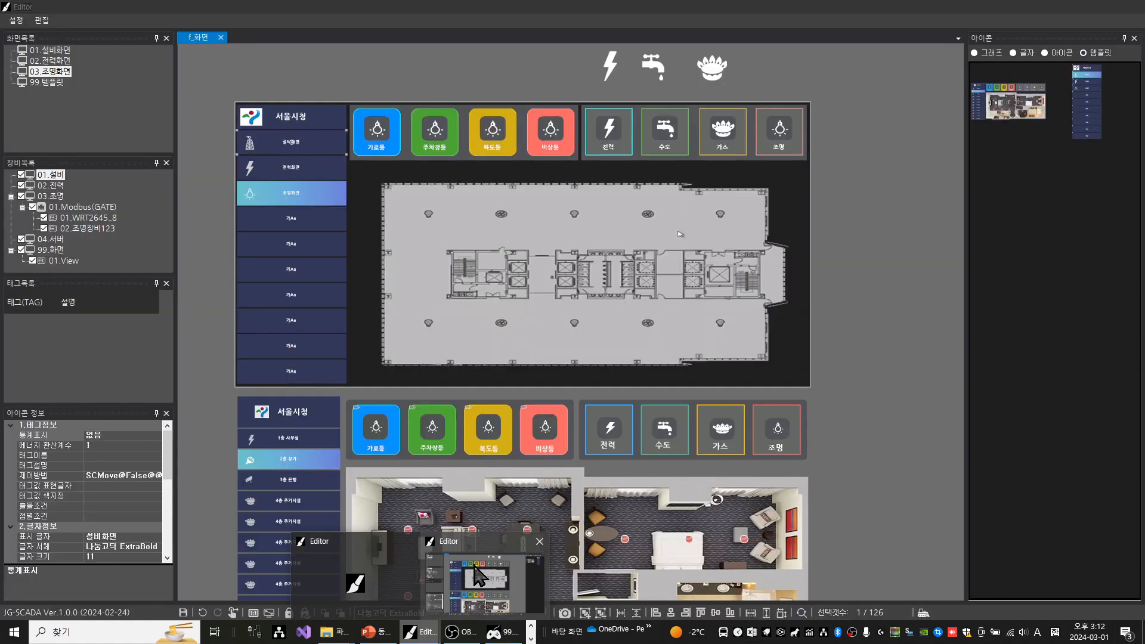
left_click(475, 567)
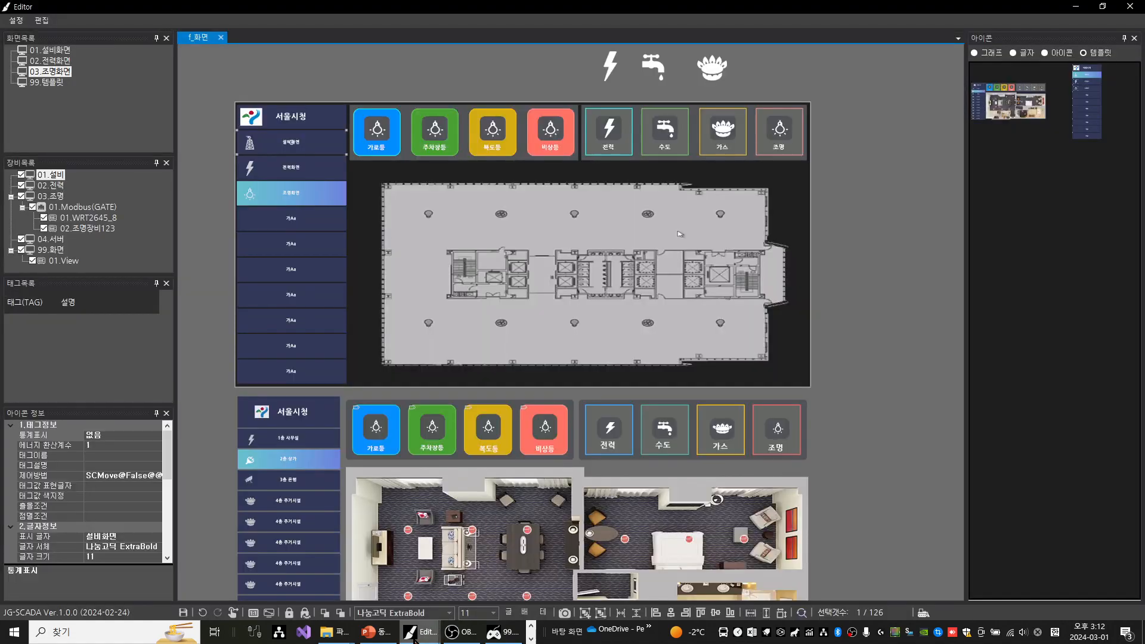
mouse_move(417, 641)
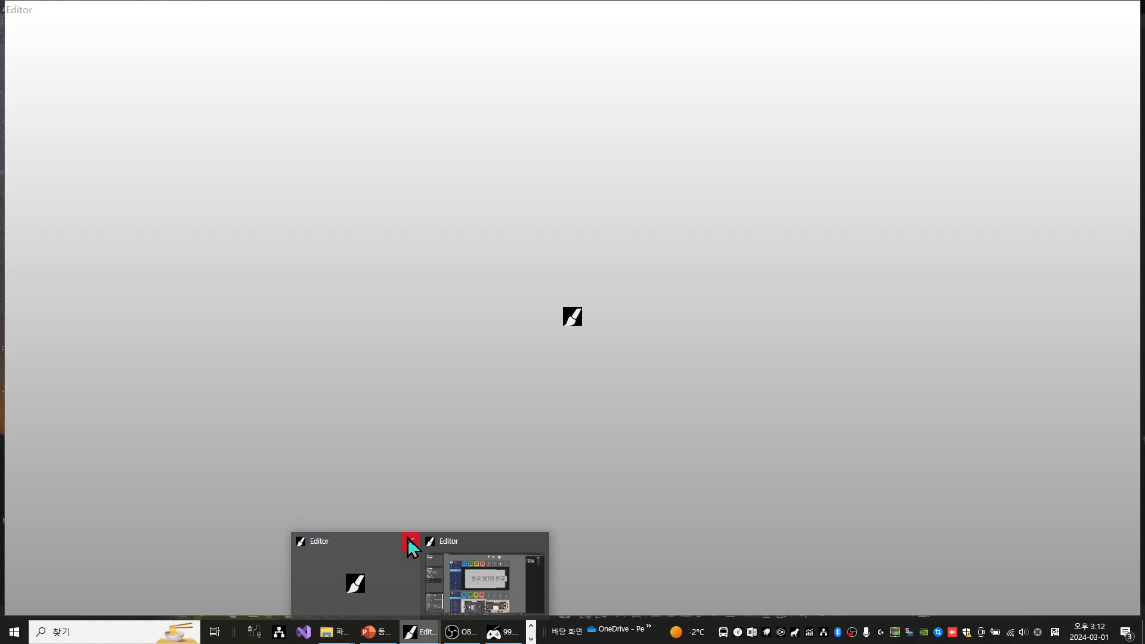
left_click(409, 542)
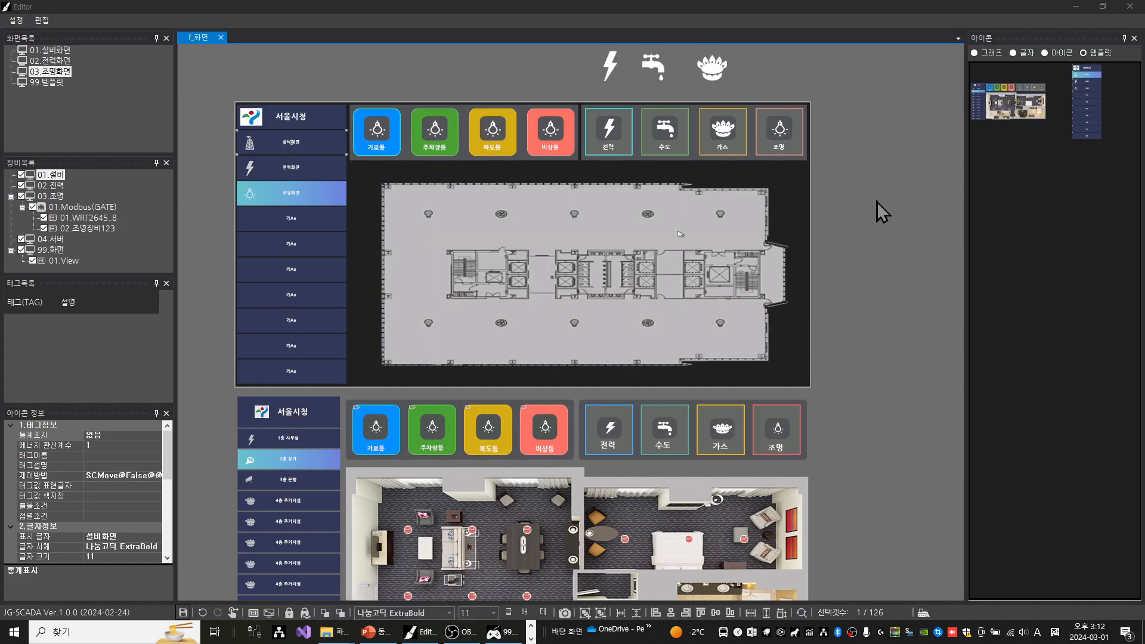
left_click(870, 240)
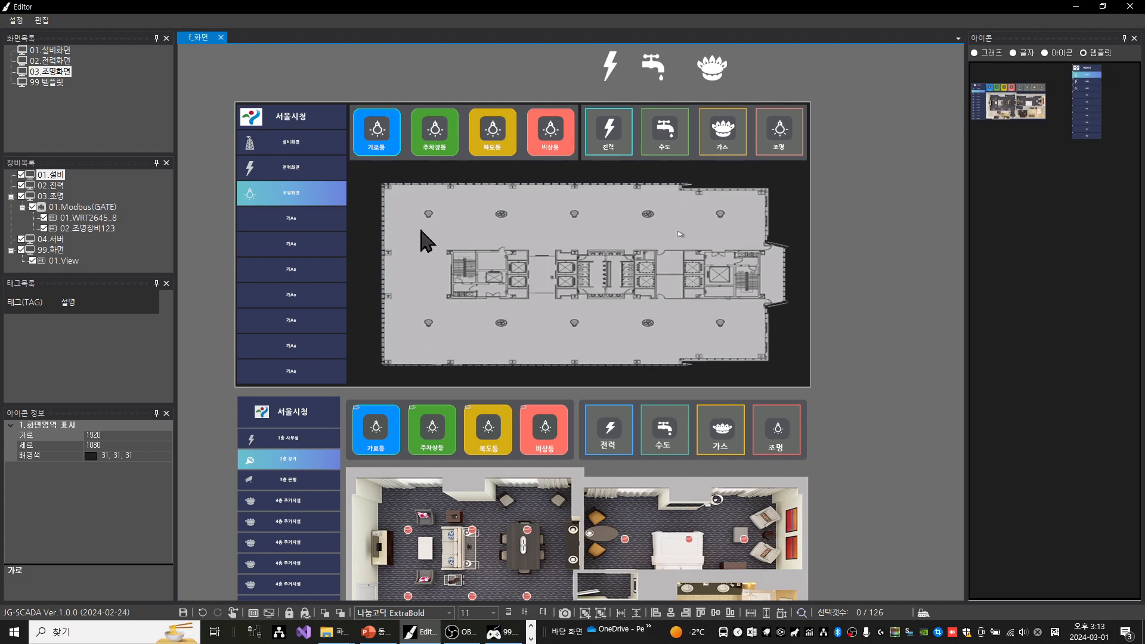
left_click(1069, 54)
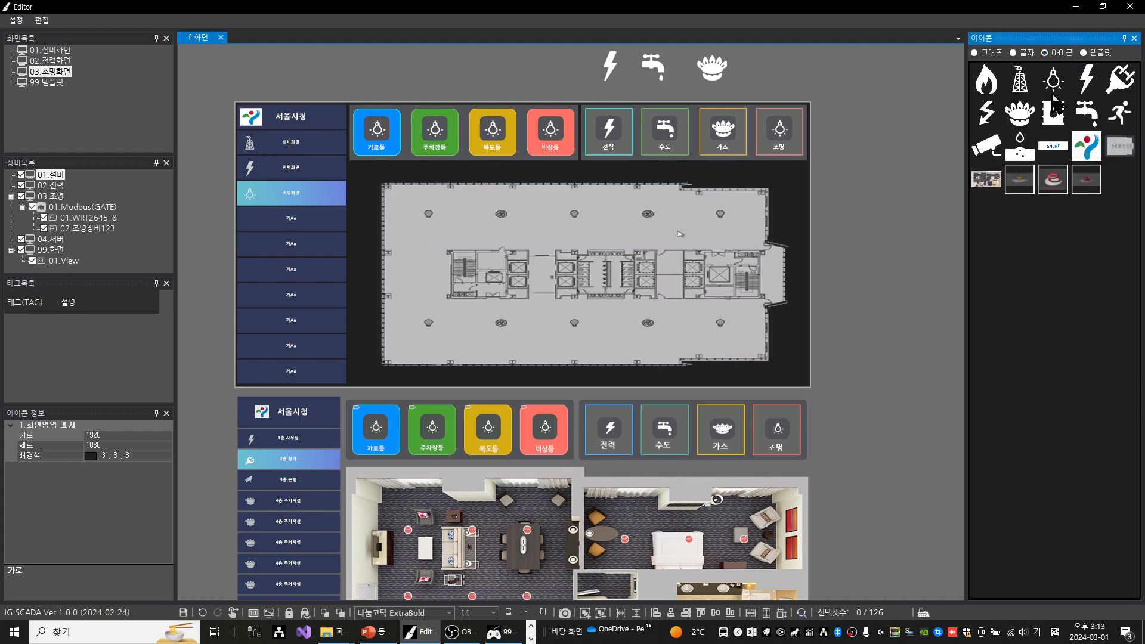
left_click(1017, 57)
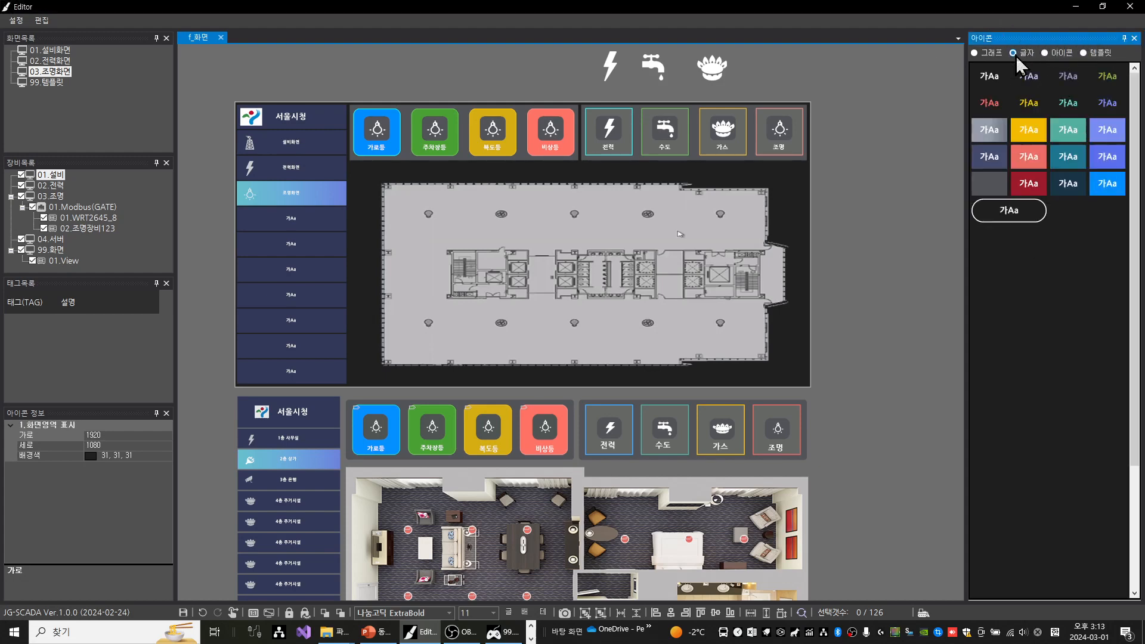
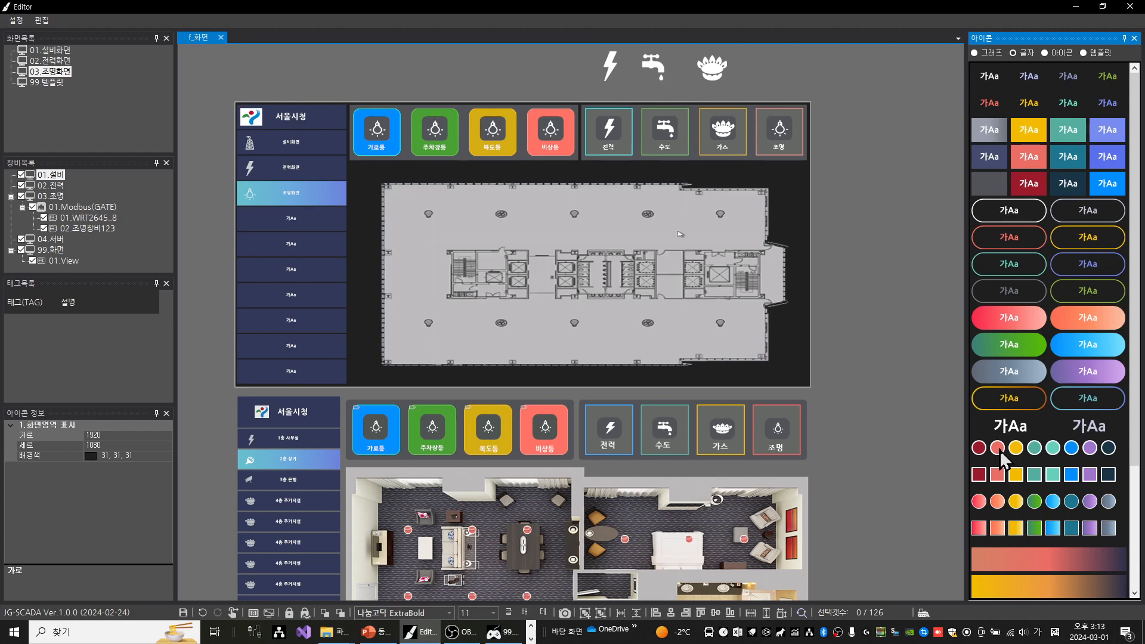
Place a red circle icon from the 글자 icon library over the first upper-row light on the floor plan
left_click_drag(795, 376, 433, 221)
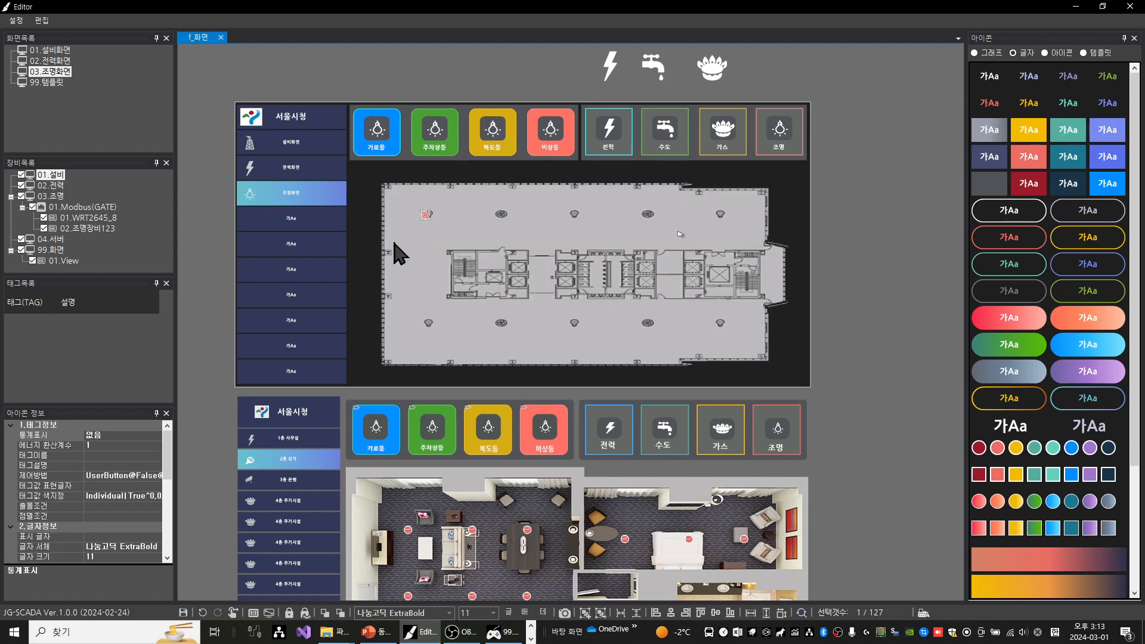
scroll(422, 215, "up", 3)
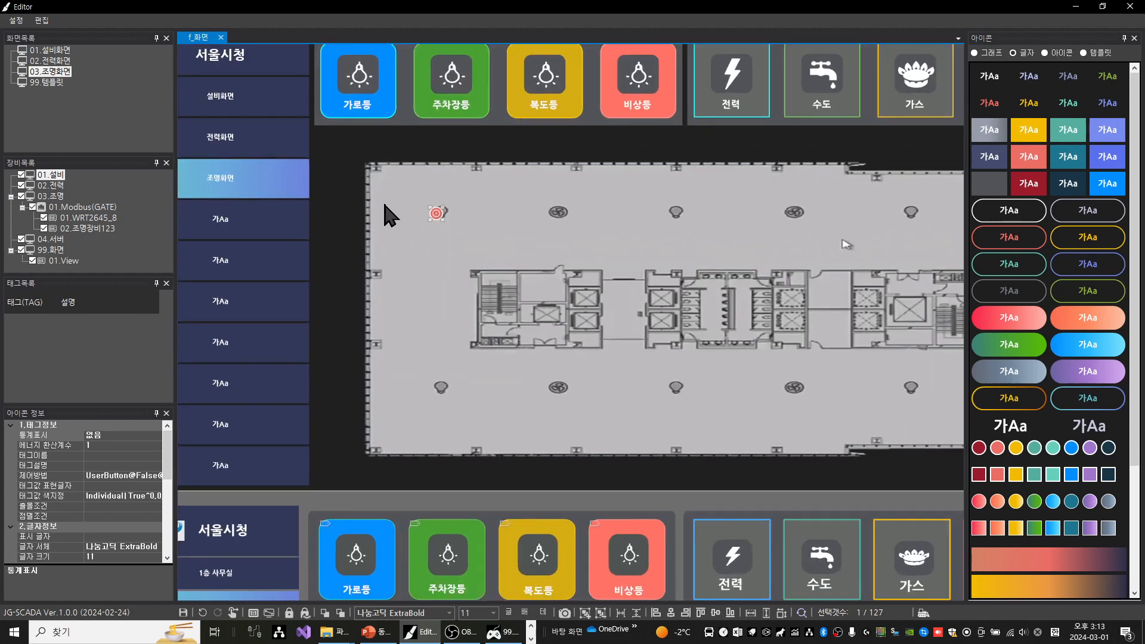
scroll(442, 200, "up", 1)
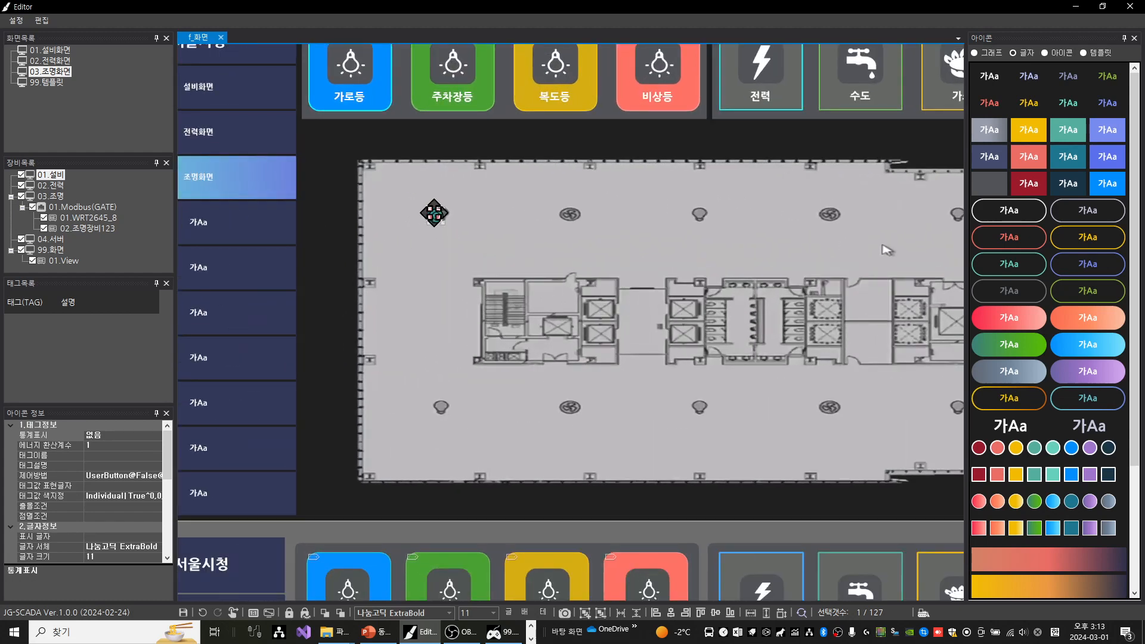
left_click_drag(697, 300, 605, 297)
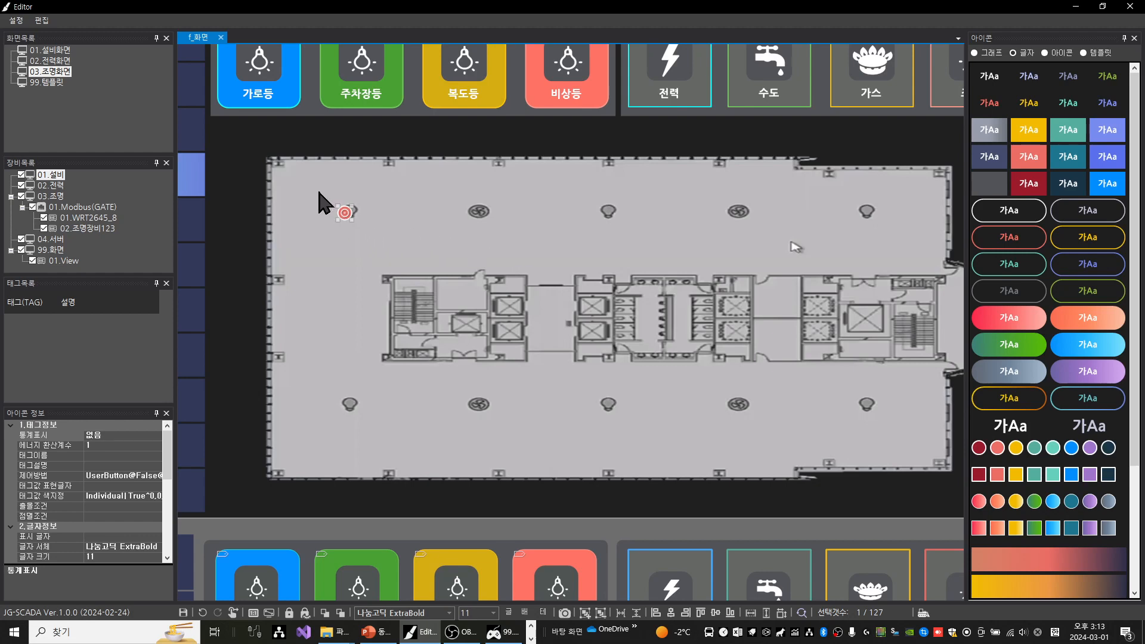
left_click_drag(321, 194, 397, 265)
key("Right")
Try moving the floor-plan background image down on the canvas, and undo the move
left_click(460, 234)
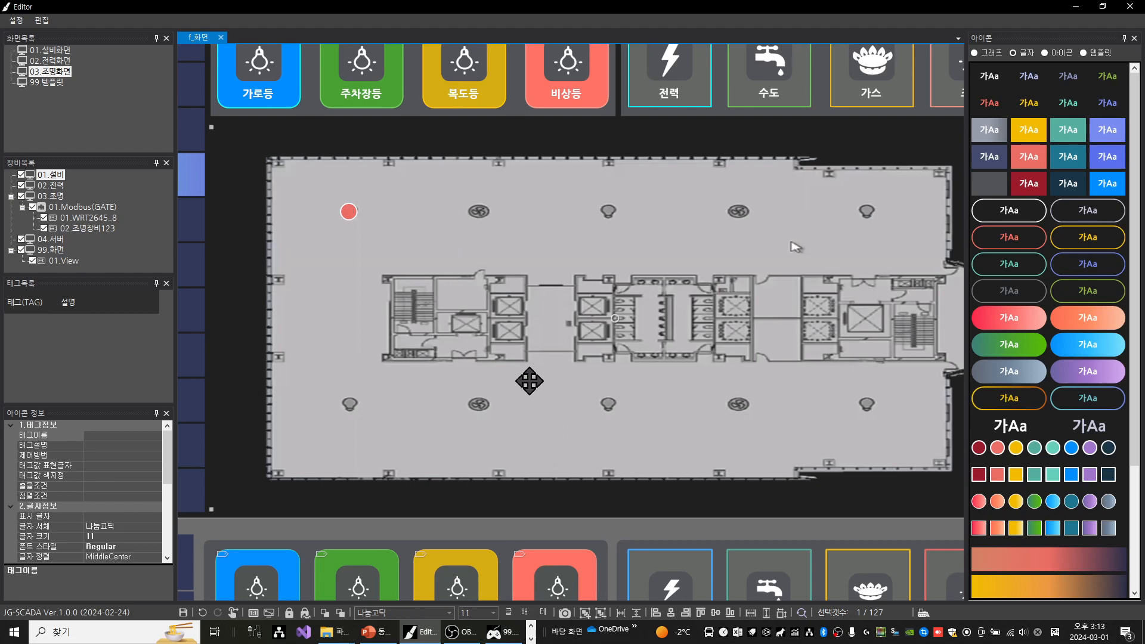
scroll(584, 276, "down", 2)
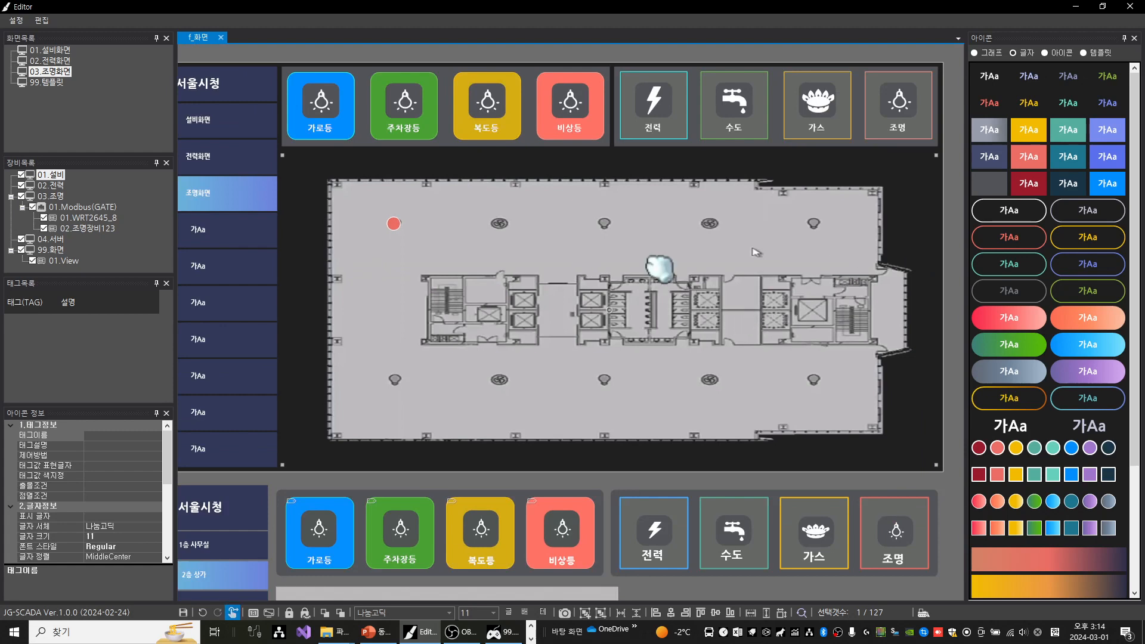
left_click_drag(661, 266, 614, 269)
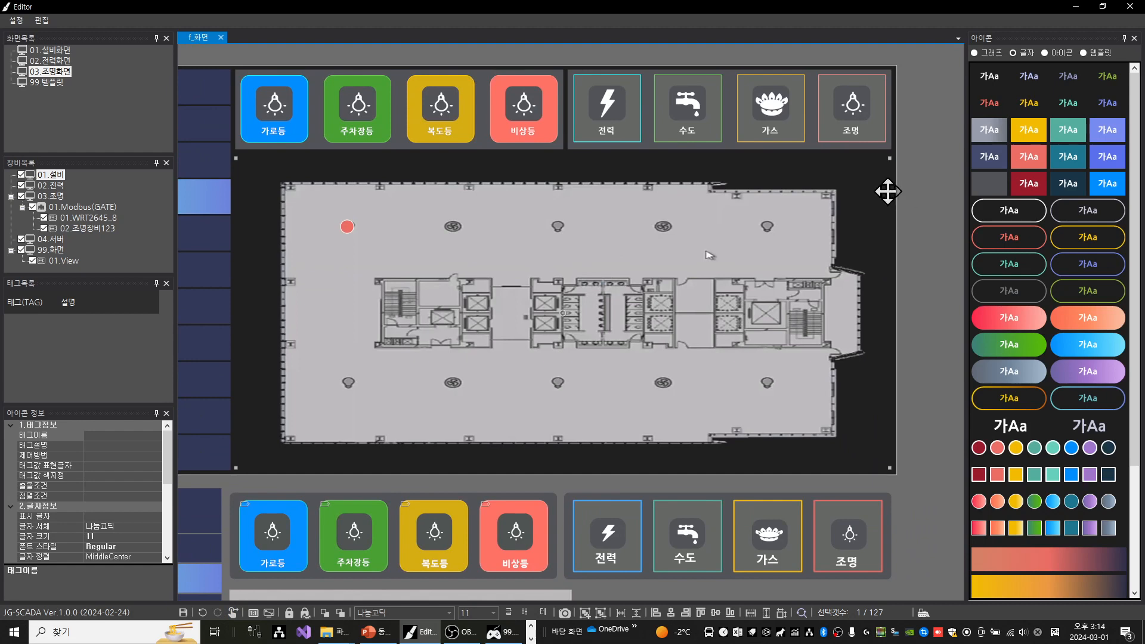
left_click_drag(871, 189, 861, 233)
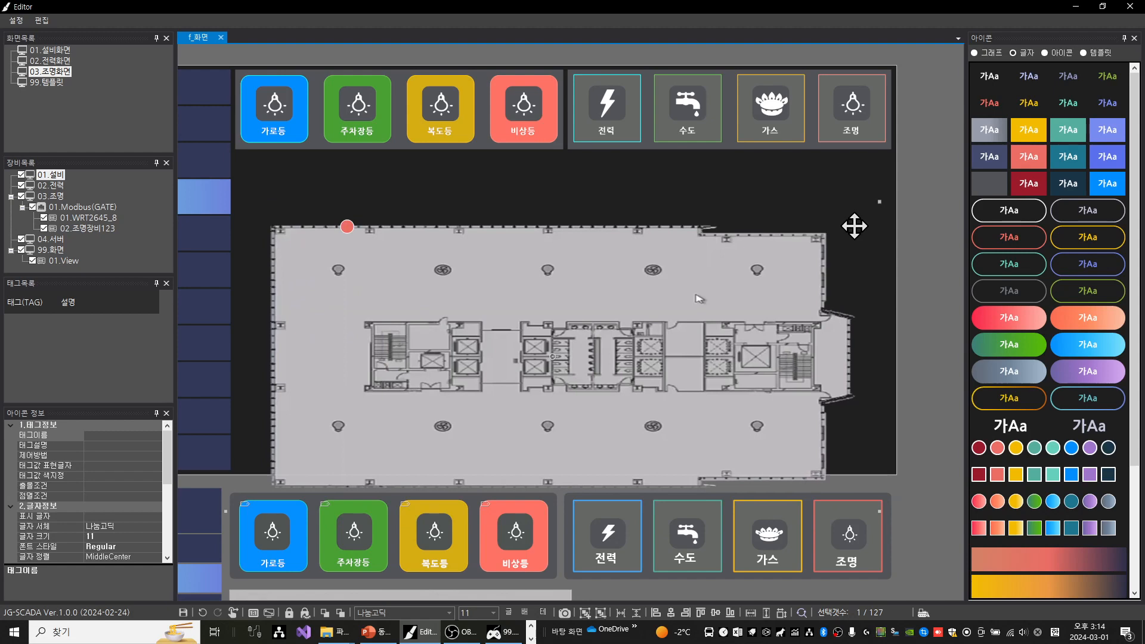
key("ctrl+z")
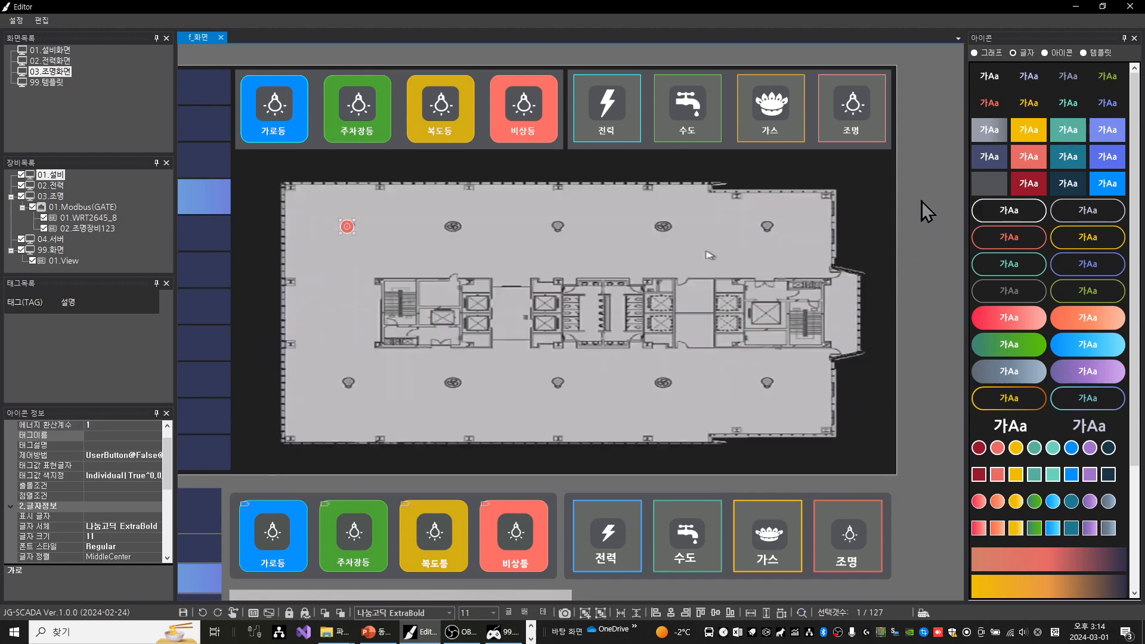
Lock the floor-plan background and turn on the option preventing selection of locked icons (잠금아이콘 선택방지)
left_click(877, 179)
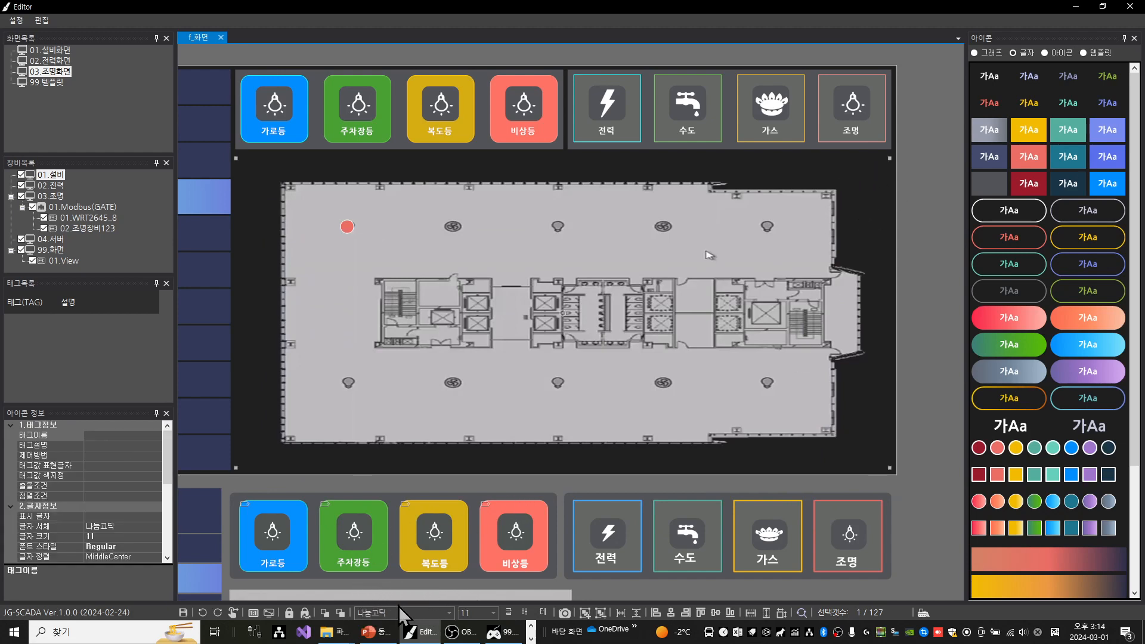
left_click(289, 612)
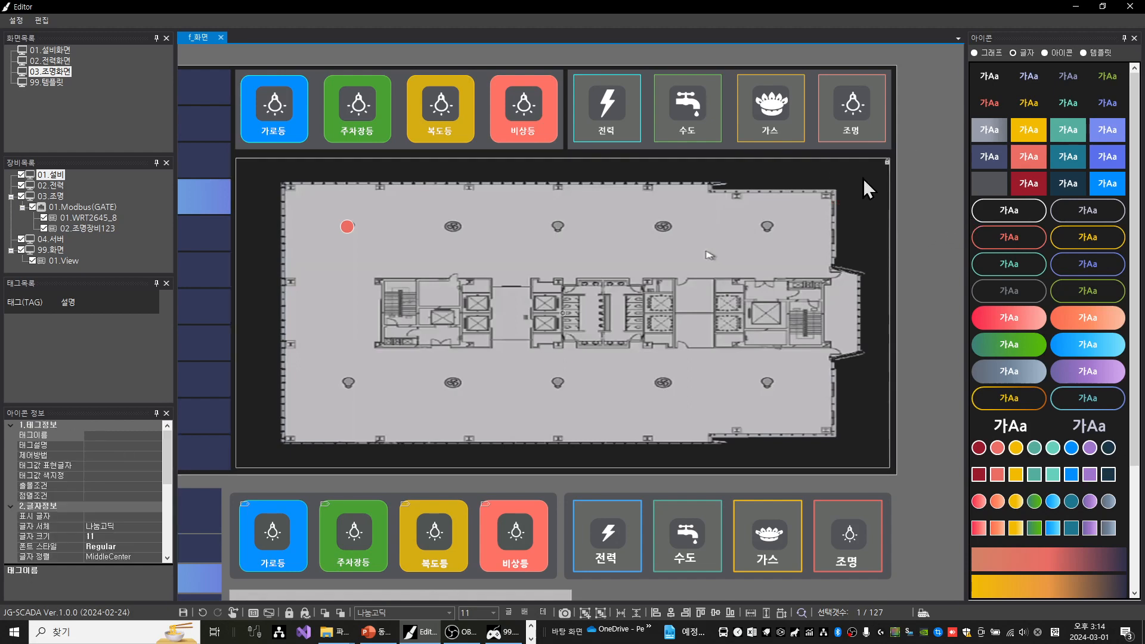
left_click(305, 619)
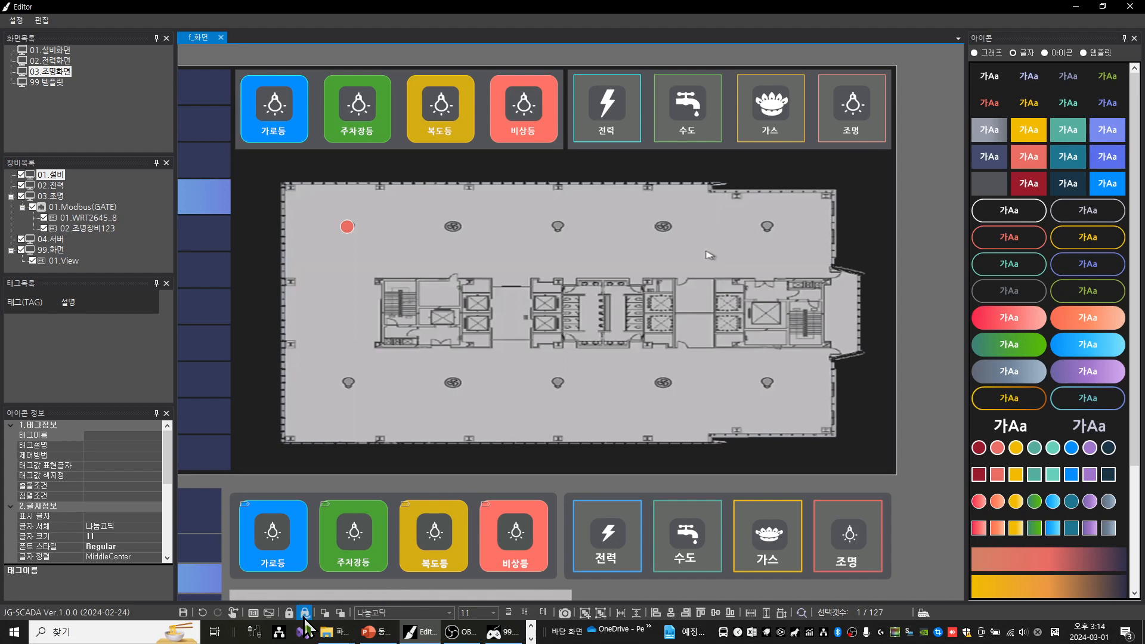
Test area selections across the floor plan to check how the locked background responds to selection
left_click(861, 153)
left_click_drag(930, 226, 692, 192)
left_click_drag(866, 448, 660, 268)
left_click_drag(503, 240, 779, 364)
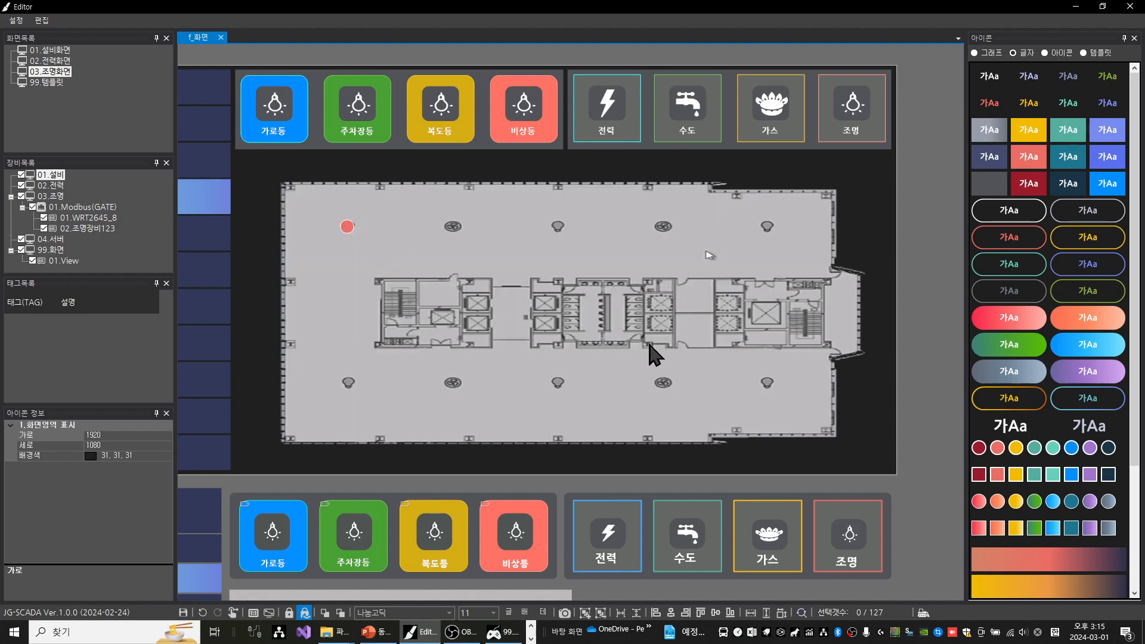
left_click_drag(758, 344, 647, 276)
left_click_drag(893, 361, 763, 308)
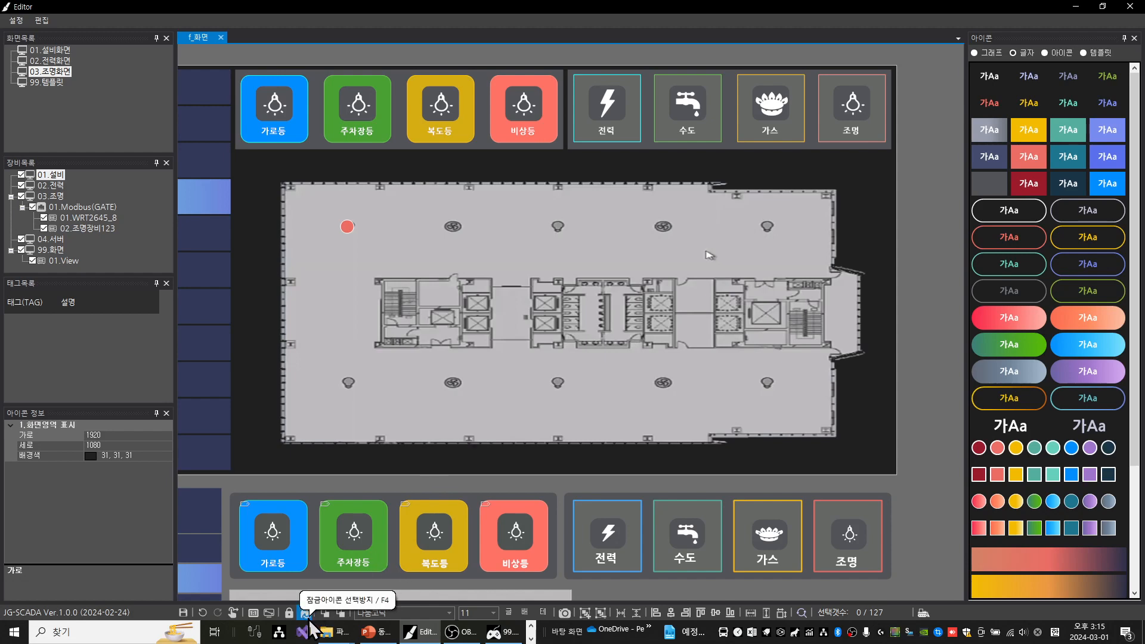
left_click_drag(893, 256, 797, 241)
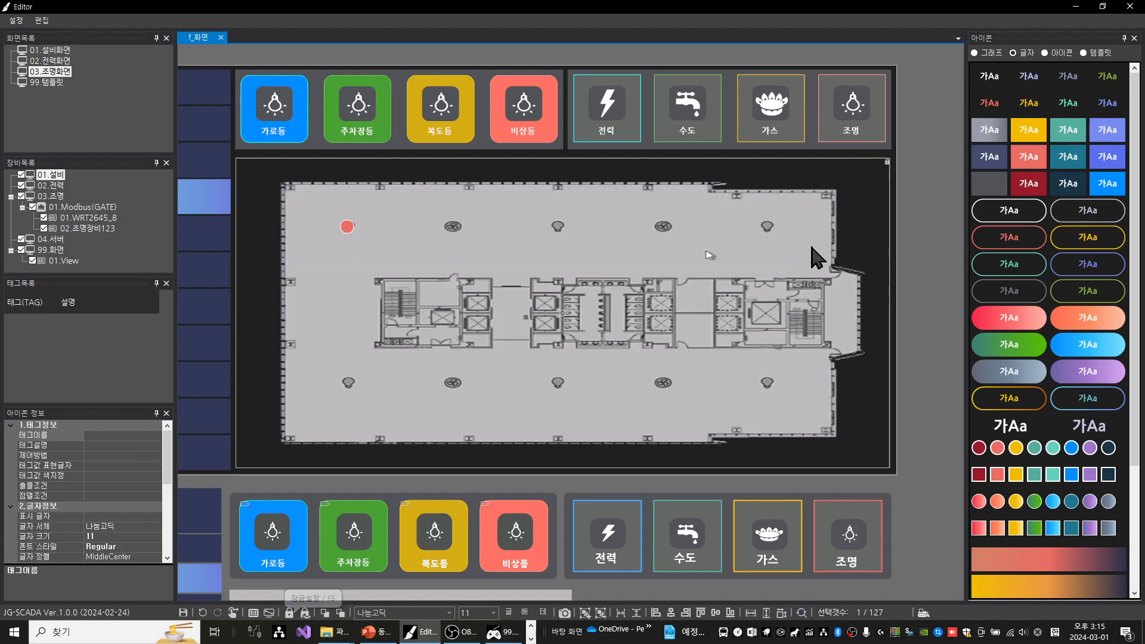
Unlock and relock the floor-plan background, and turn 잠금아이콘 선택방지 back on
left_click(288, 614)
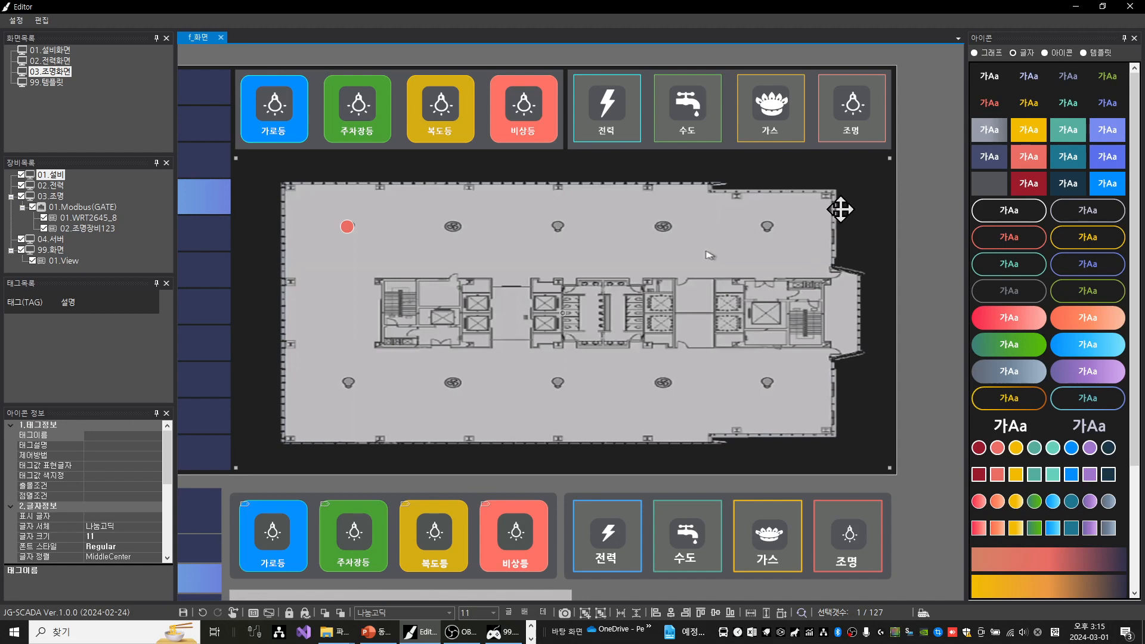
key("ctrl+l")
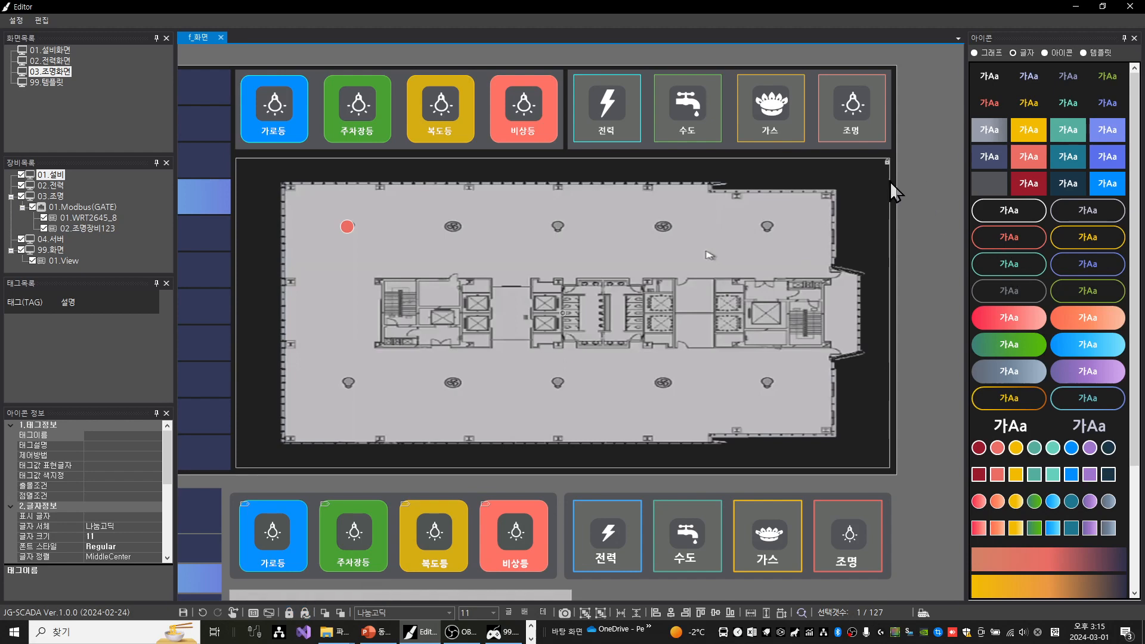
left_click(307, 617)
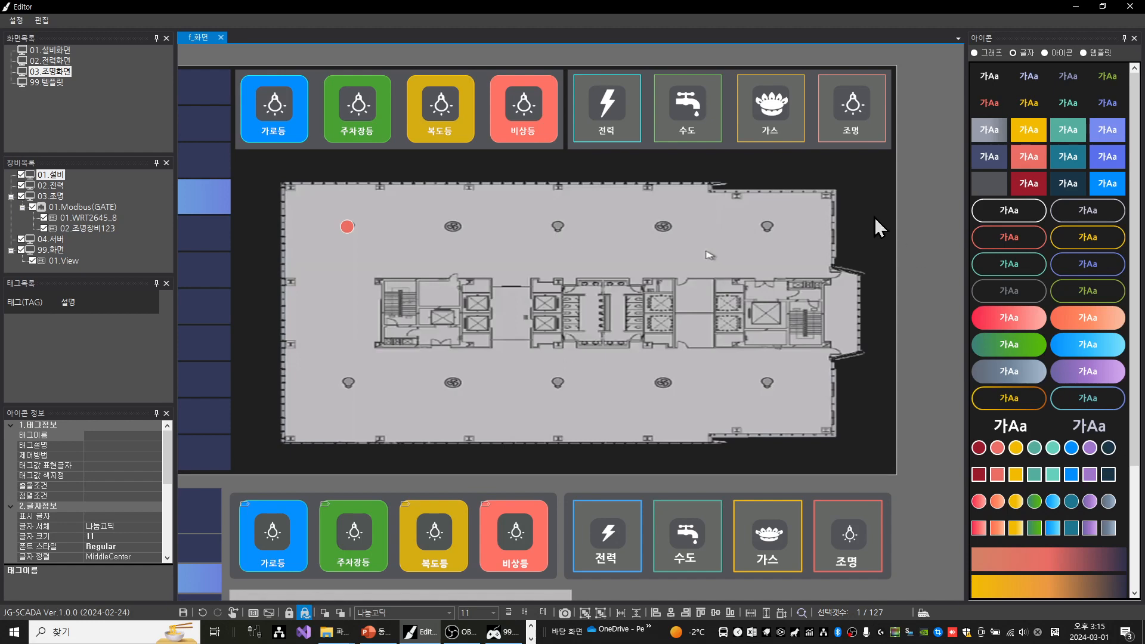
left_click(915, 239)
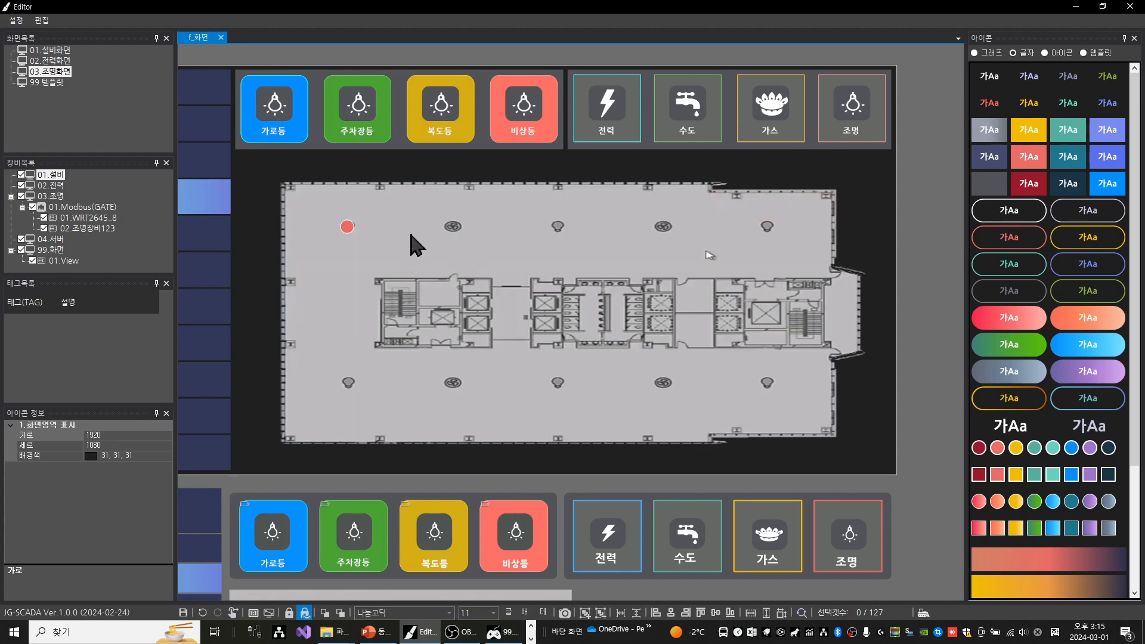
Duplicate the red circle four times and align the tops of all five circles
left_click(345, 227)
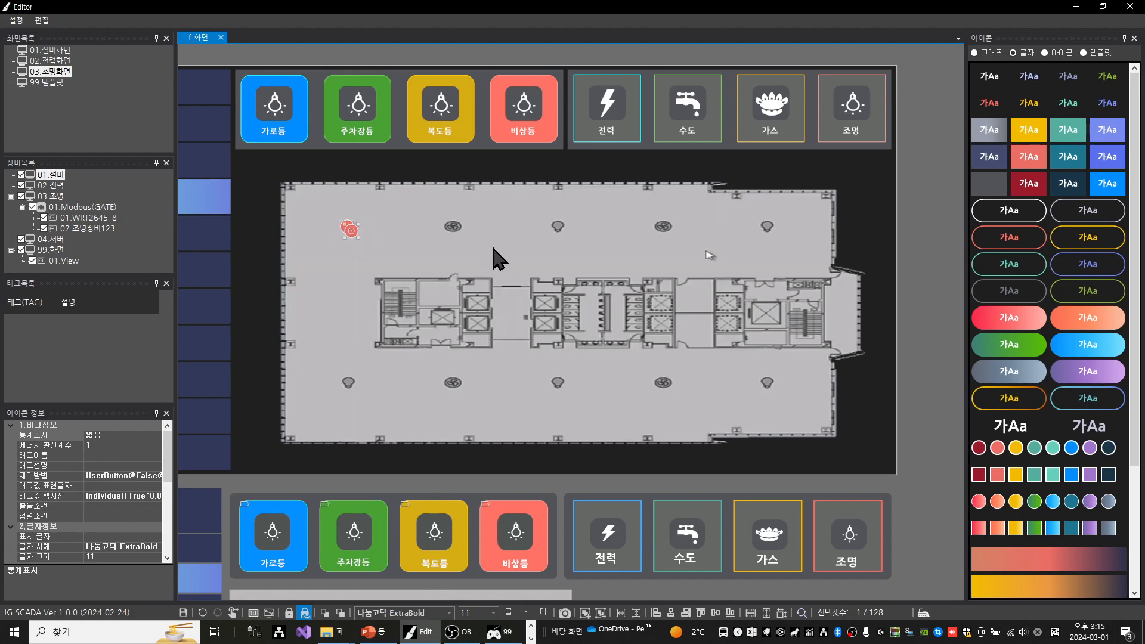
key("ctrl+v")
key("ctrl+v")
key("ctrl+v")
key("ctrl+v")
left_click_drag(323, 213, 407, 280)
key("ctrl+Up")
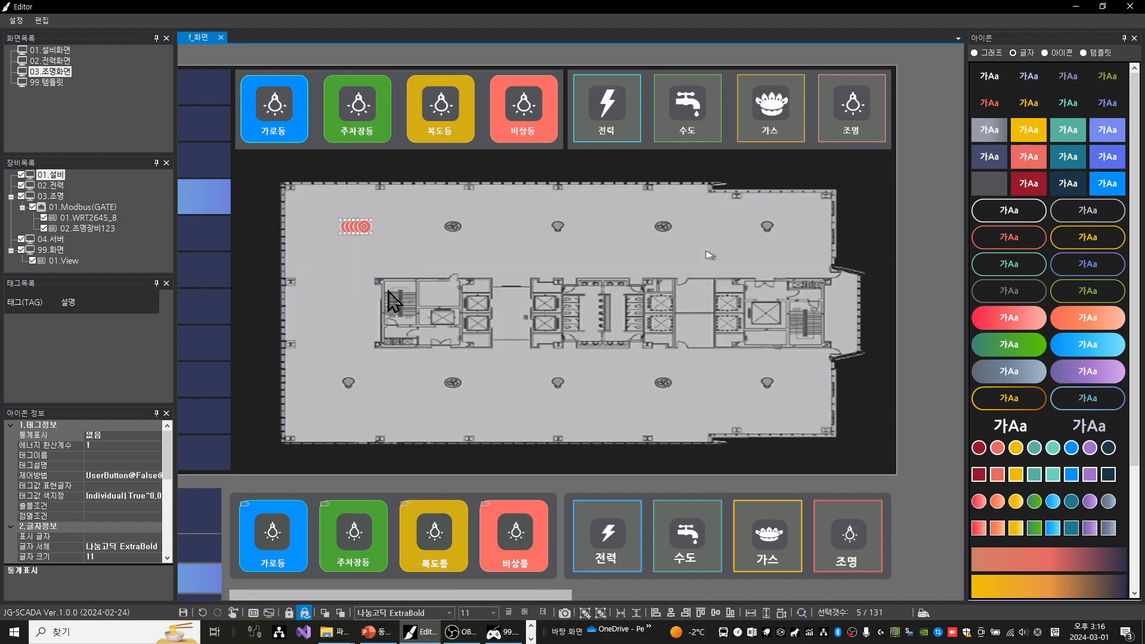
Spread the five circles with equal horizontal spacing and shift them onto the upper-row lights of the floor plan
key("ctrl+h")
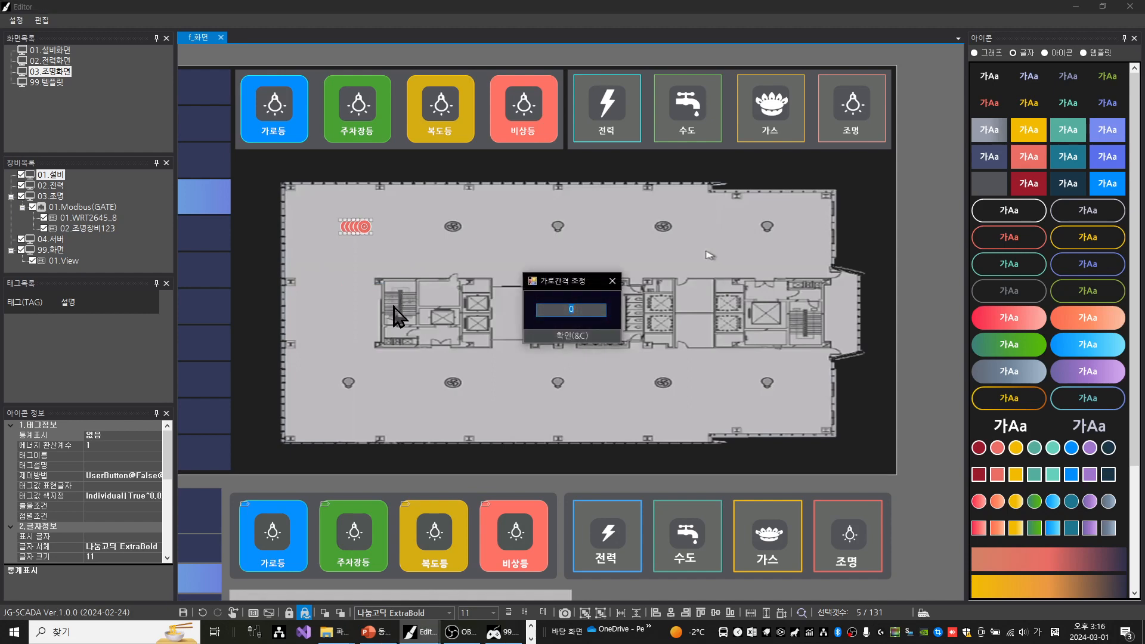
key("Return")
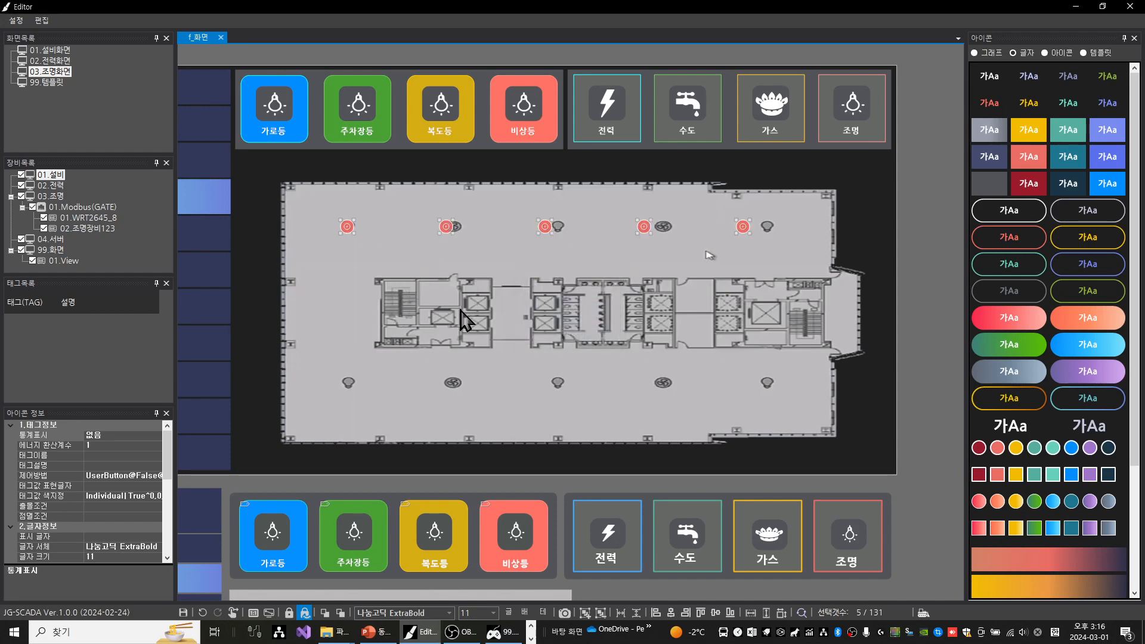
left_click(743, 225)
left_click_drag(638, 202, 680, 273)
left_click_drag(619, 189, 686, 268)
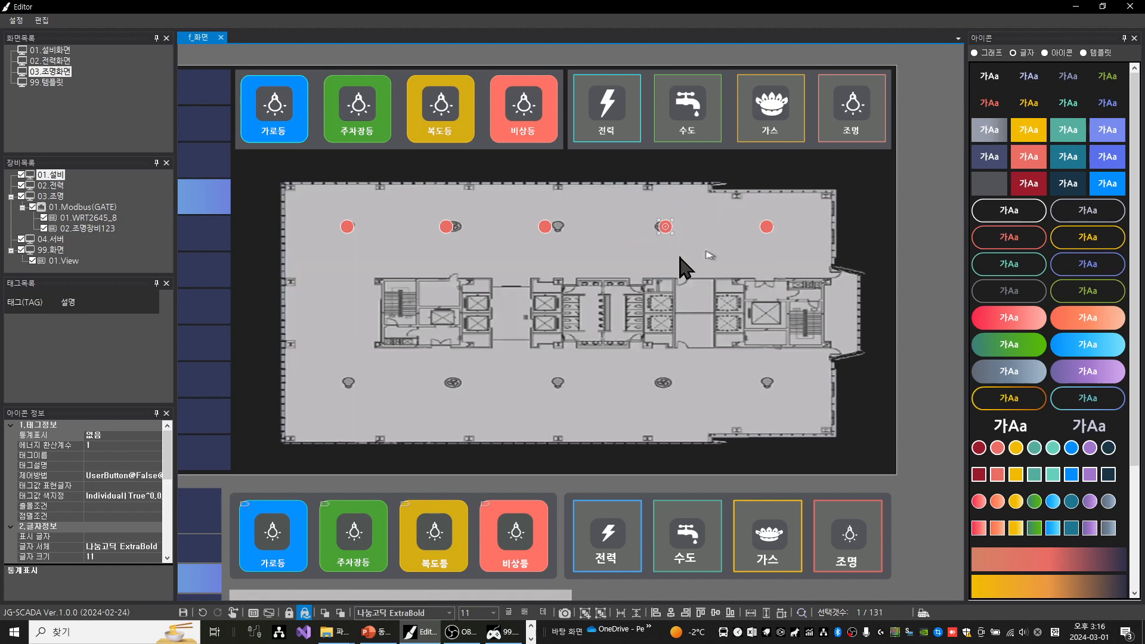
left_click(545, 227)
key("Right")
key("Right")
key("Right")
key("Right")
key("Right")
key("Right")
key("Right")
key("Right")
key("Right")
key("Right")
key("Right")
key("Right")
key("Right")
key("Right")
key("Right")
key("Right")
key("Right")
key("Right")
key("Right")
key("Right")
left_click_drag(421, 200, 475, 256)
Copy the upper row of five circles onto the five lower-row lights
left_click_drag(328, 187, 755, 275)
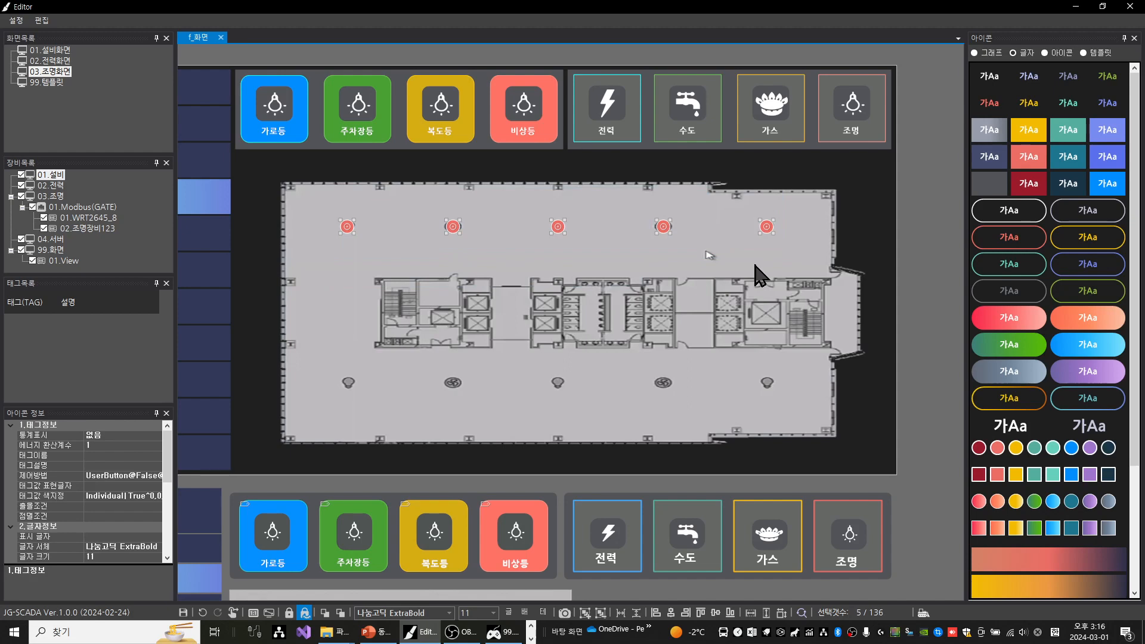
left_click_drag(663, 231, 665, 386)
left_click(481, 307)
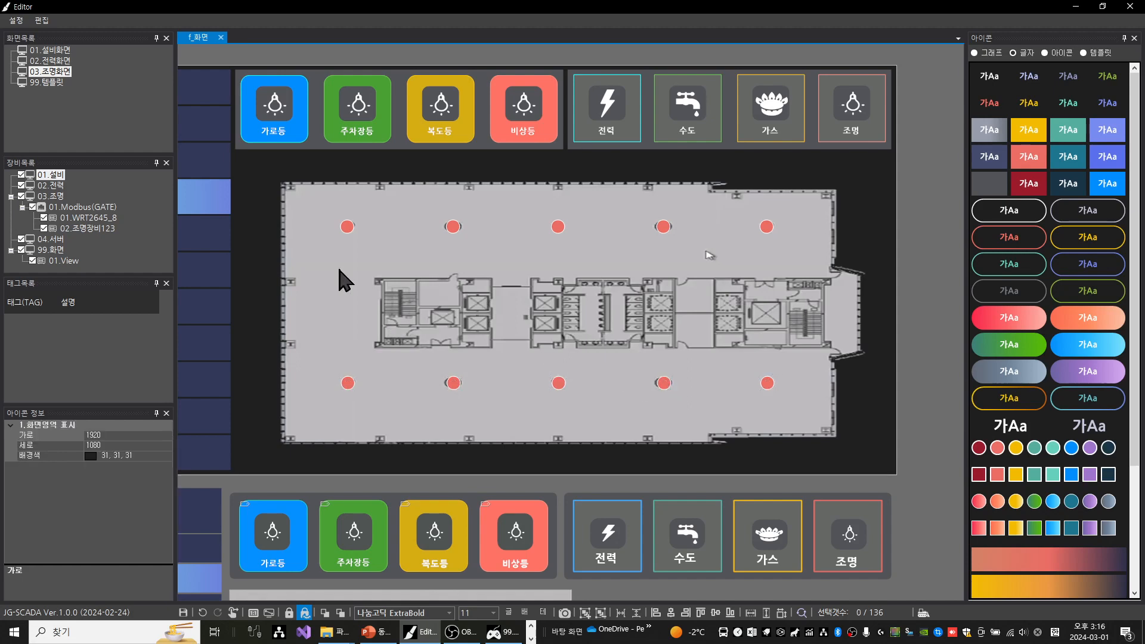
Left-align each of the five vertical pairs of upper and lower circles (왼쪽 맞춤)
left_click_drag(327, 213, 402, 371)
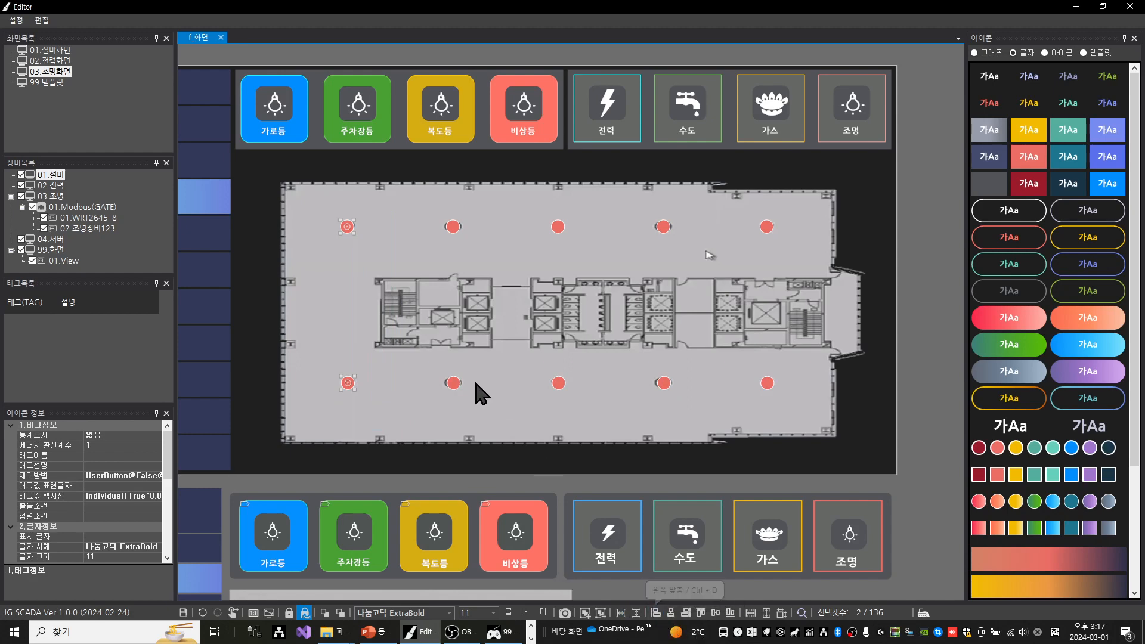
left_click_drag(435, 200, 480, 415)
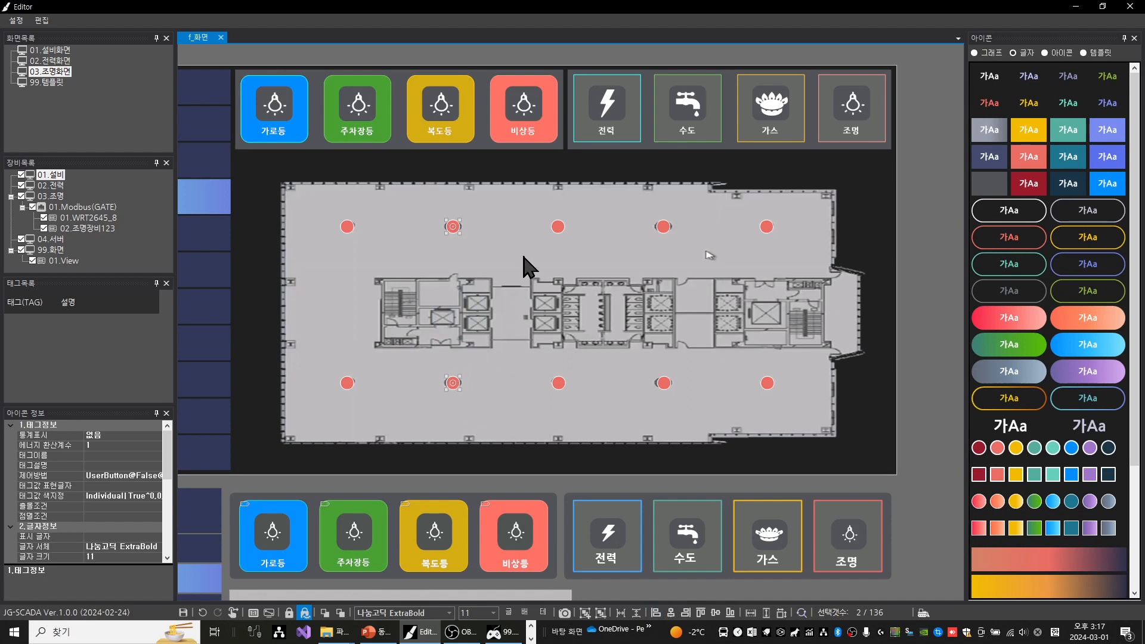
left_click_drag(540, 201, 583, 426)
left_click_drag(642, 196, 694, 428)
left_click_drag(748, 196, 790, 430)
left_click(627, 279)
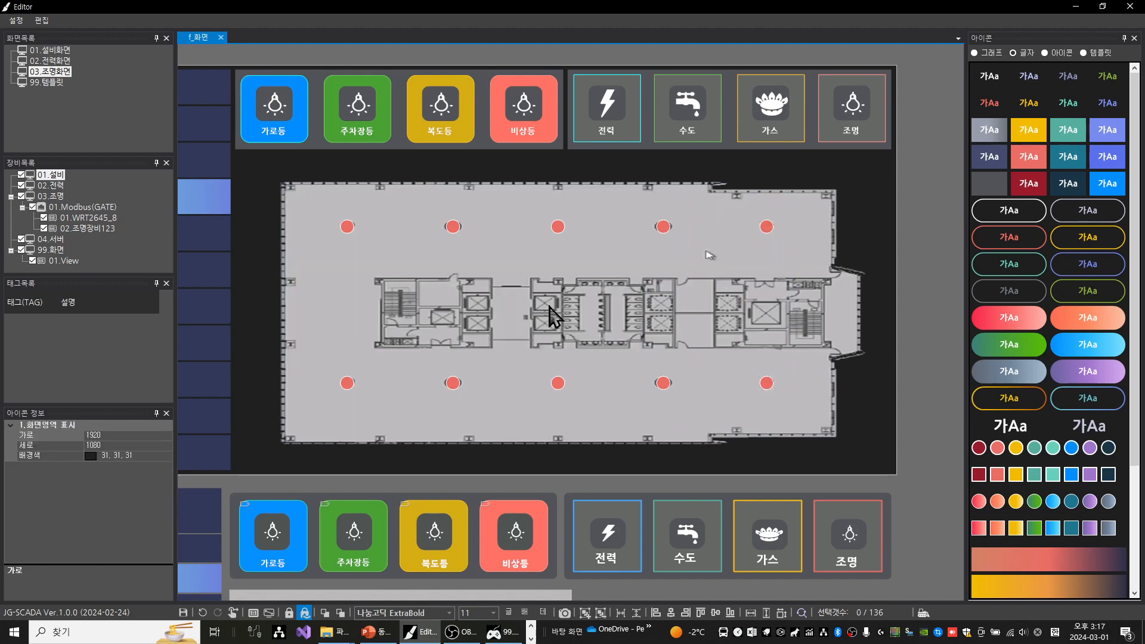
Delete the three loose white power, water and gas icons above the lighting screen
scroll(555, 310, "down", 2)
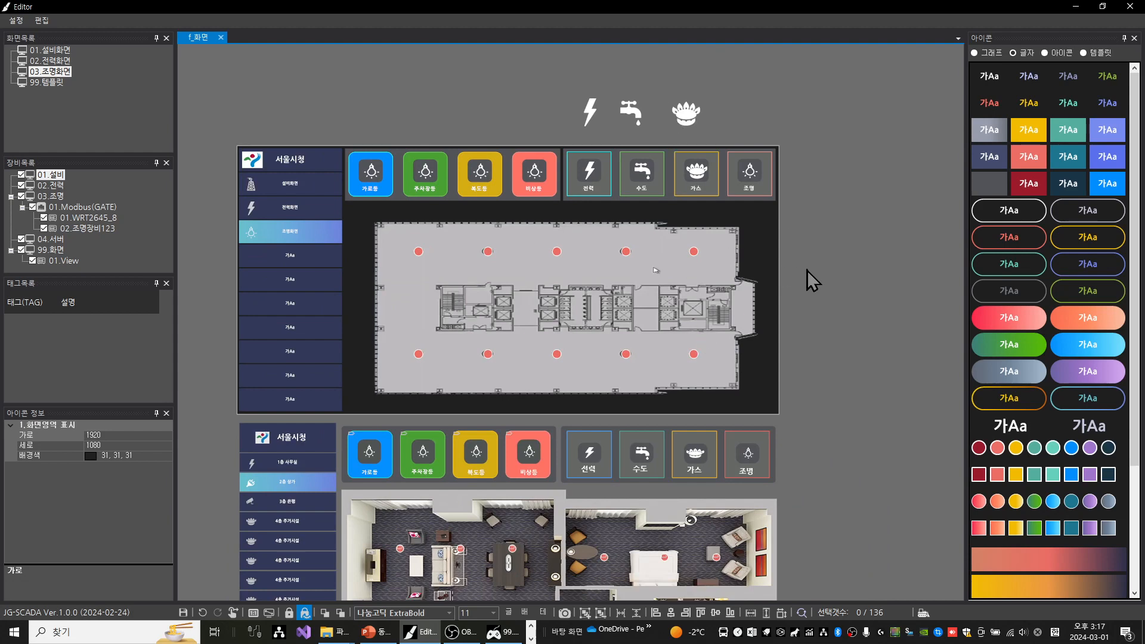
scroll(824, 230, "down", 1)
left_click_drag(801, 282, 733, 222)
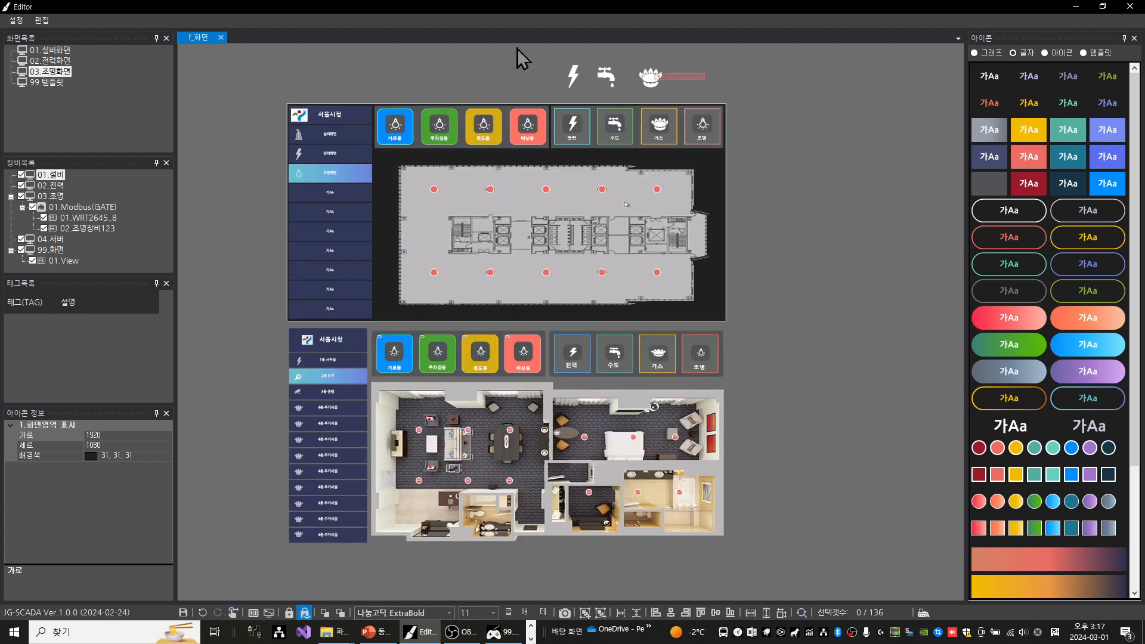
left_click_drag(705, 80, 518, 49)
key("Delete")
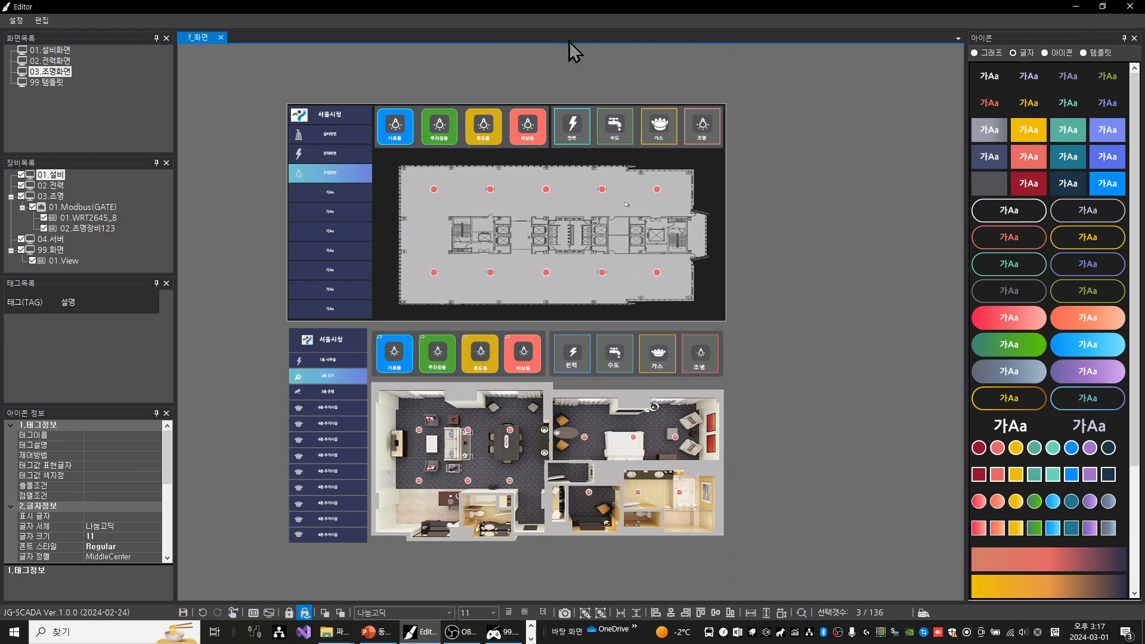
Delete the whole reference layout with its side menu, buttons and room plan below the lighting screen
left_click_drag(756, 561, 253, 330)
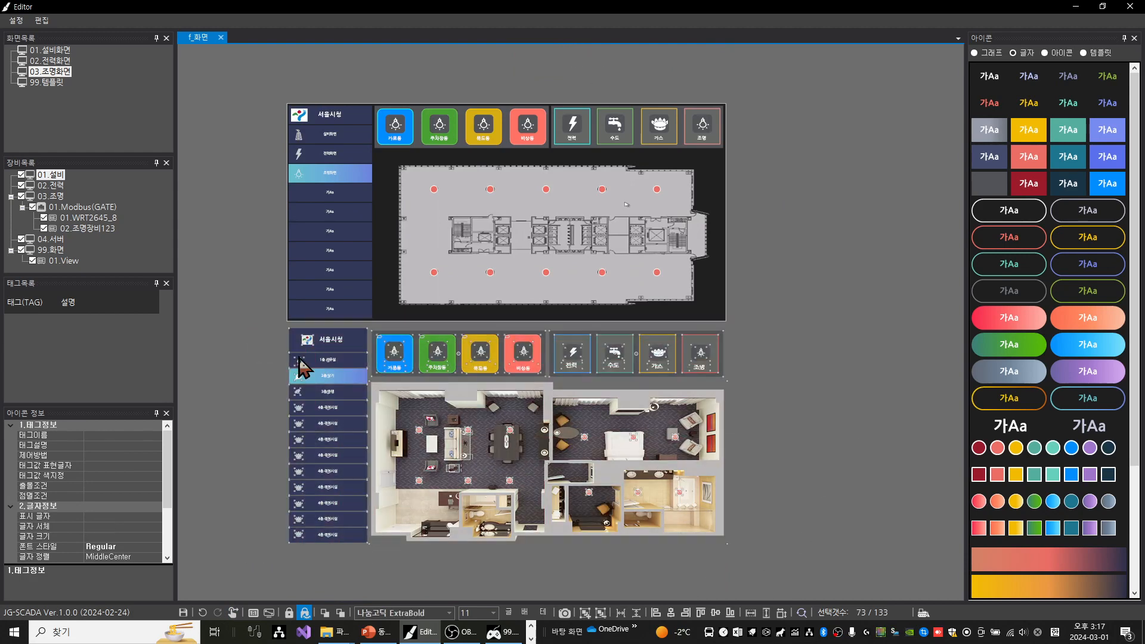
key("Delete")
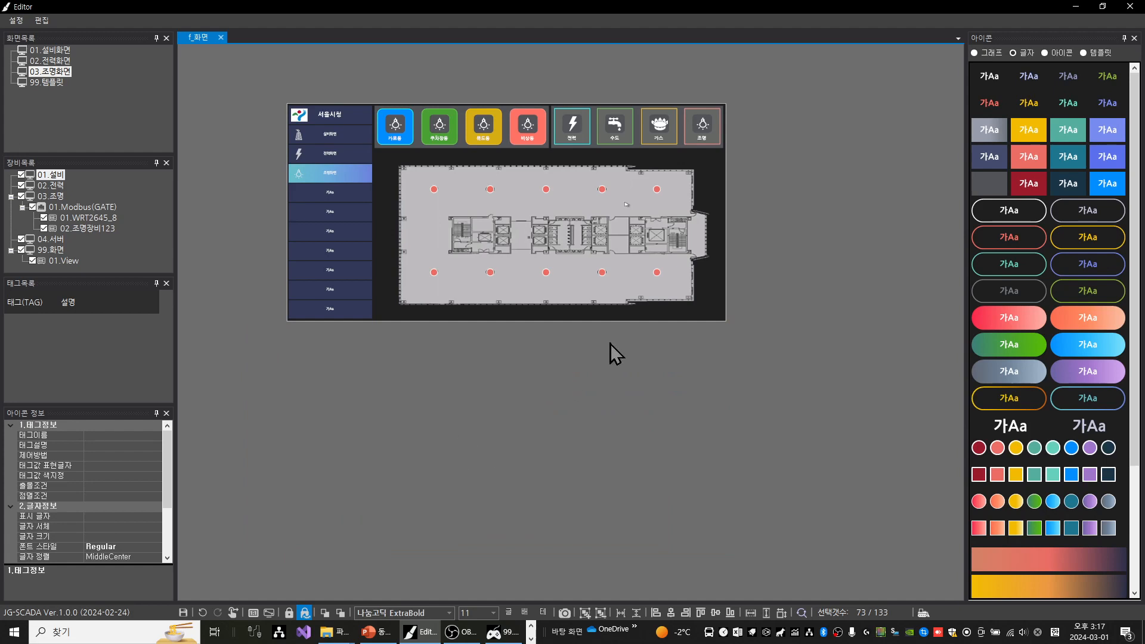
left_click_drag(529, 404, 574, 492)
scroll(574, 492, "up", 2)
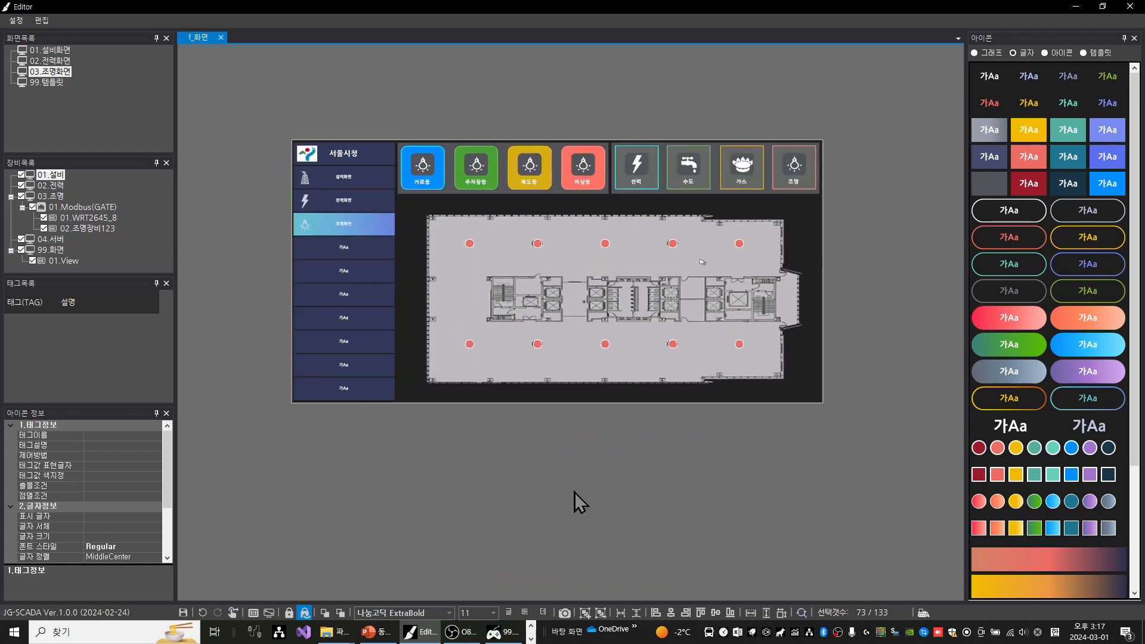
Assign tag 00001 (화장실등) of 02.조명장비123 to the four lights in the two leftmost columns of the floor plan
left_click_drag(567, 435, 563, 494)
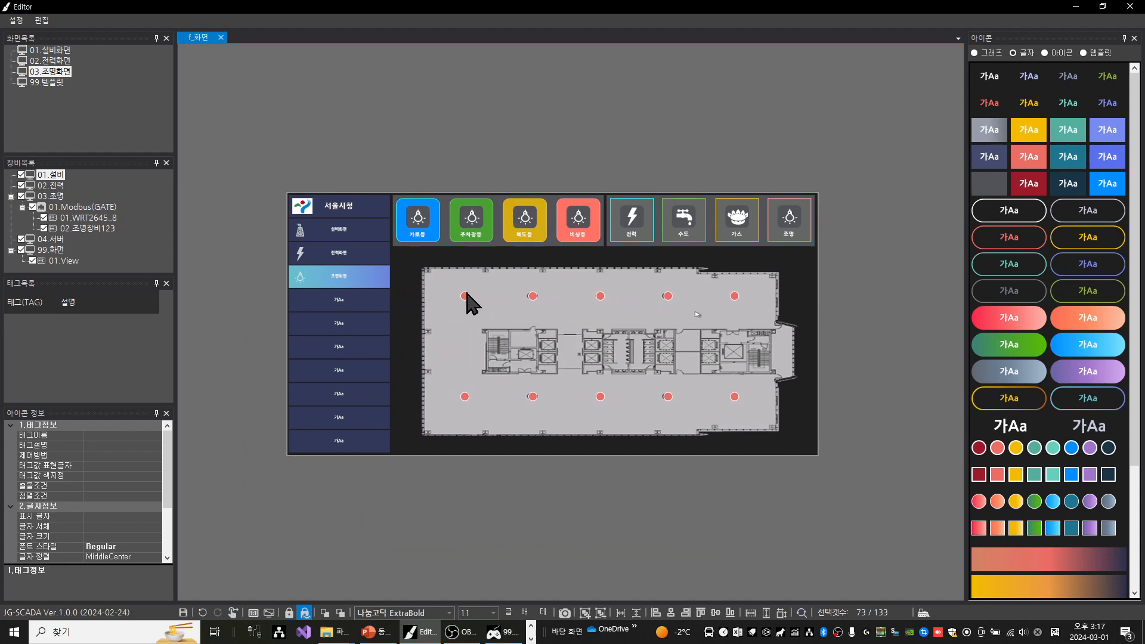
scroll(484, 280, "up", 1)
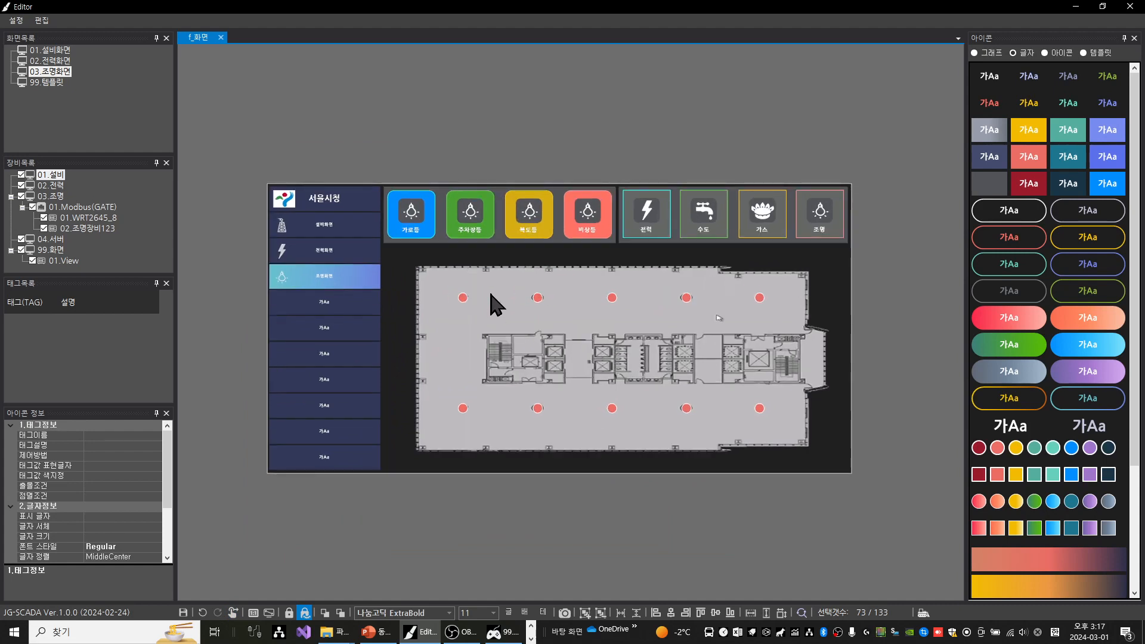
left_click_drag(440, 272, 561, 438)
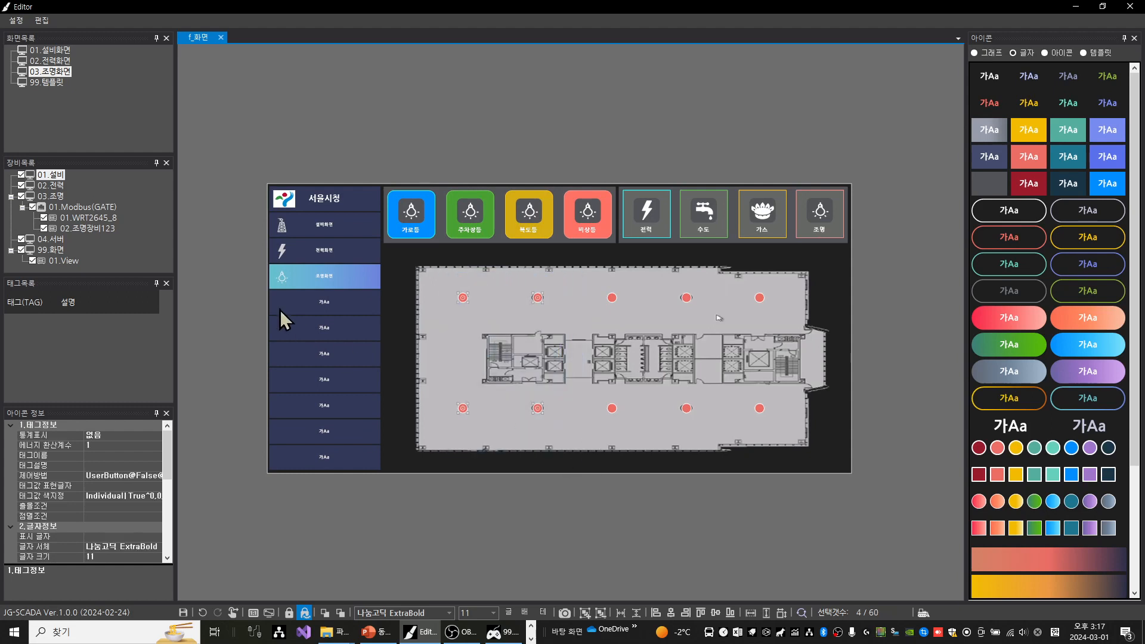
left_click(93, 229)
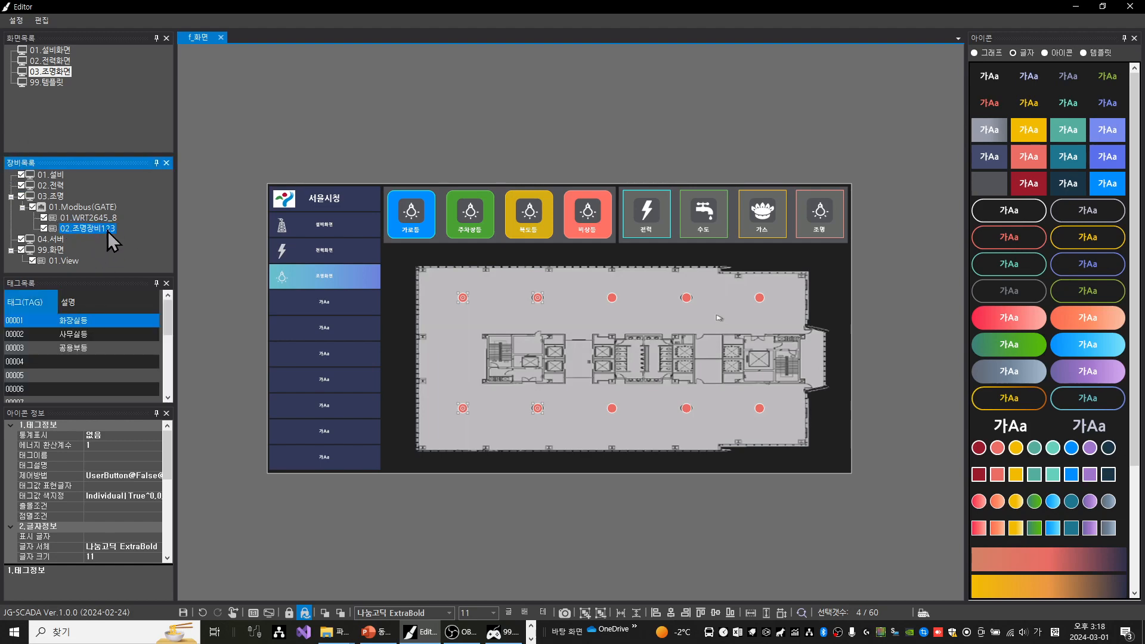
left_click(65, 323)
left_click_drag(65, 322, 468, 301)
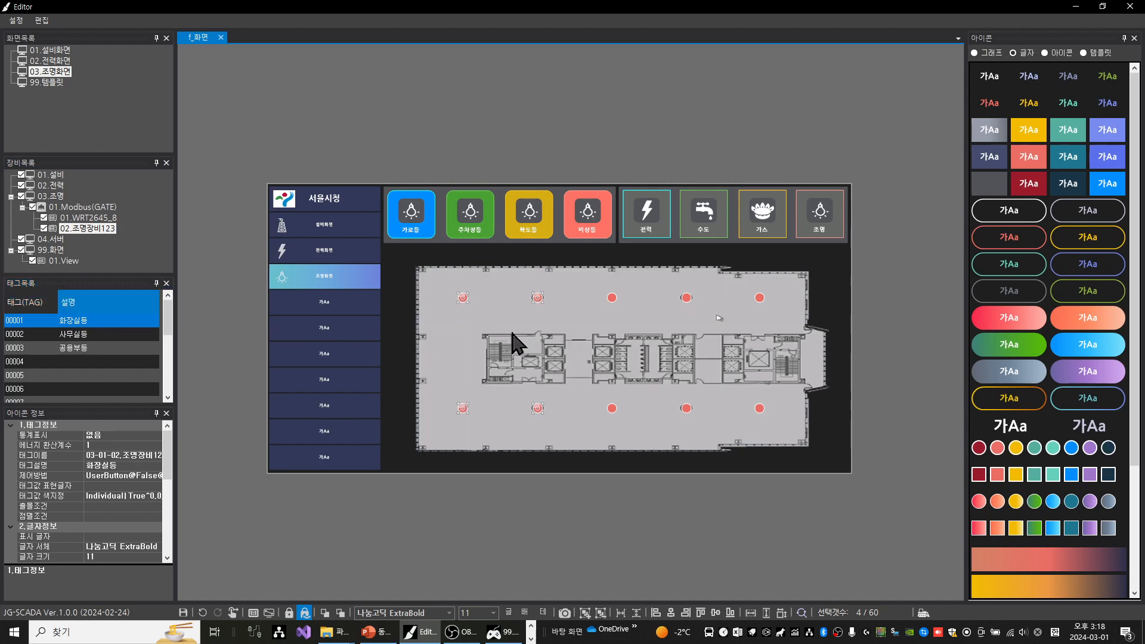
Assign tag 00002 (사무실등) to the four lights in the third and fourth columns of the floor plan
scroll(468, 309, "up", 5)
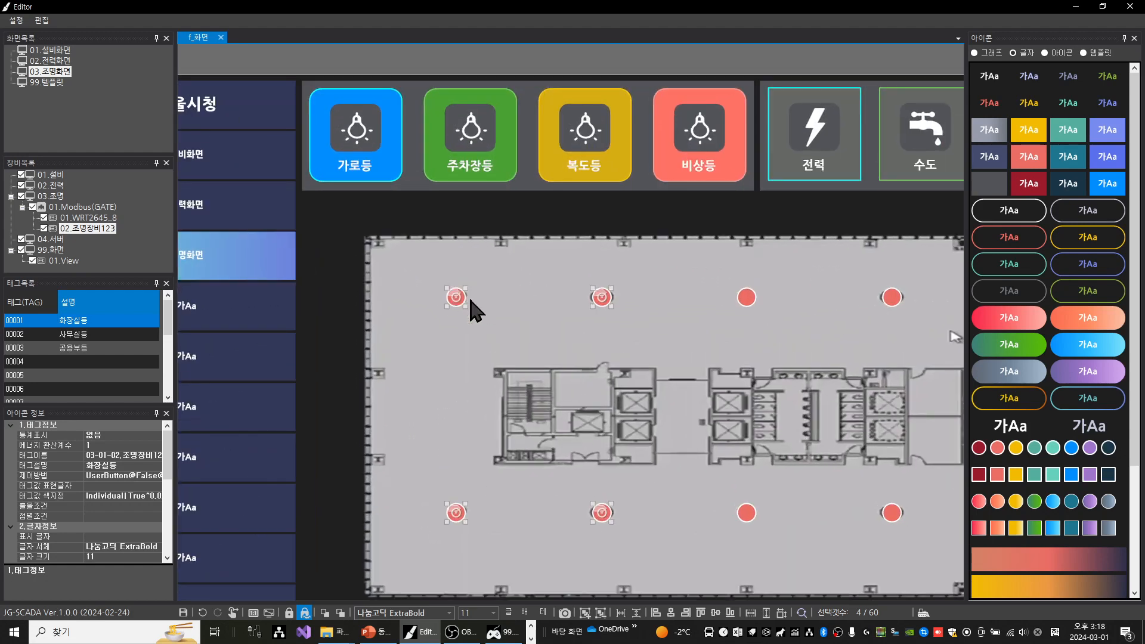
scroll(459, 320, "down", 3)
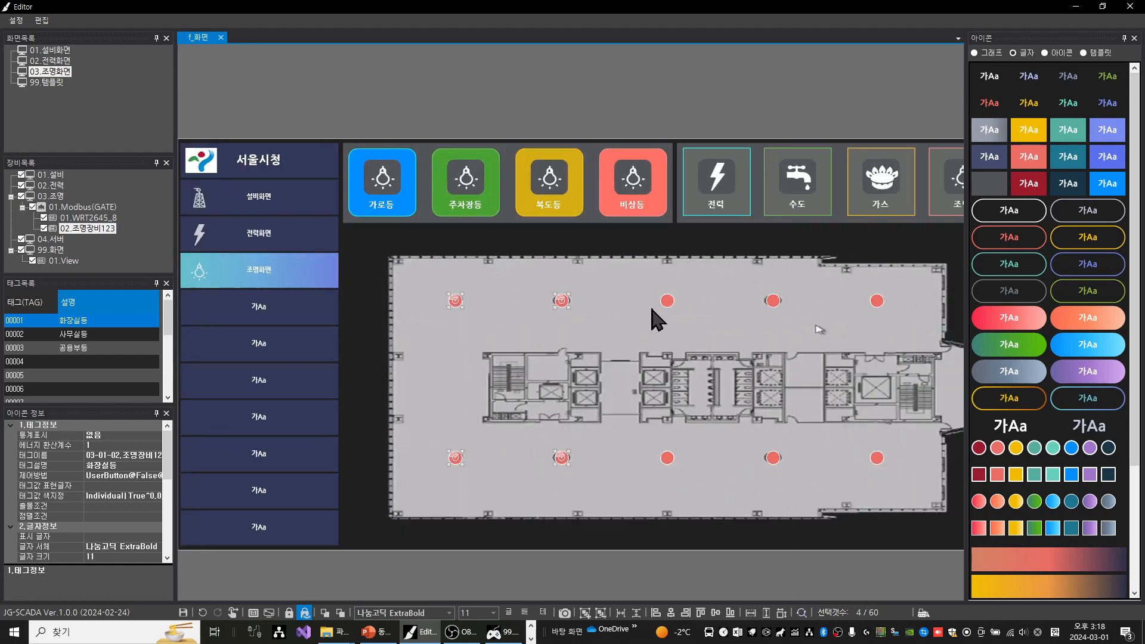
left_click_drag(625, 274, 816, 507)
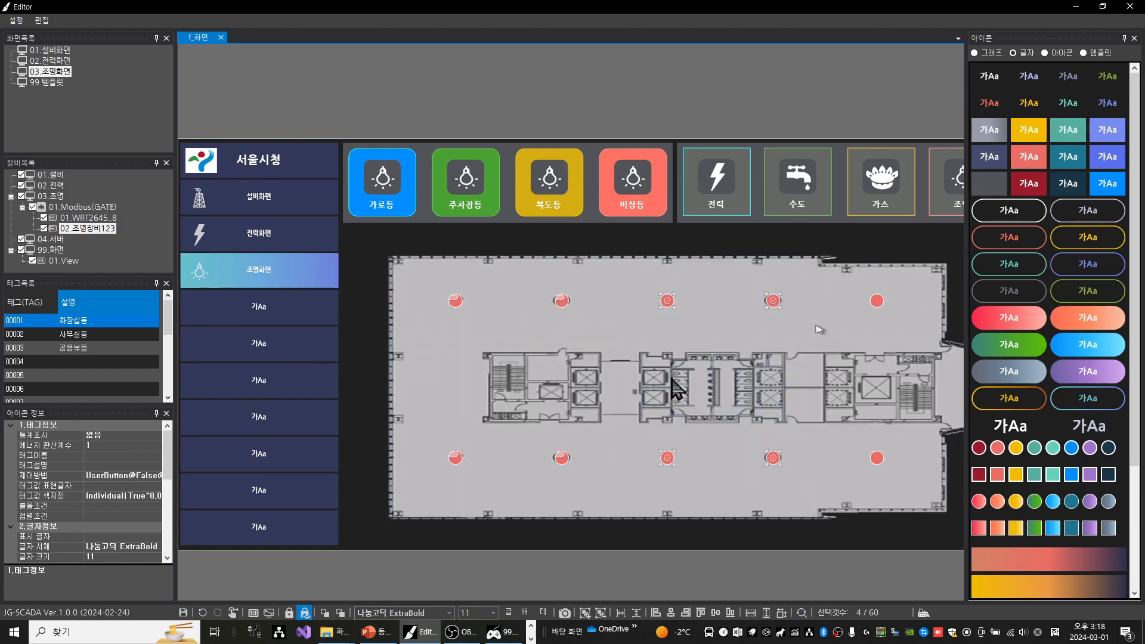
left_click(55, 335)
left_click_drag(53, 335, 664, 304)
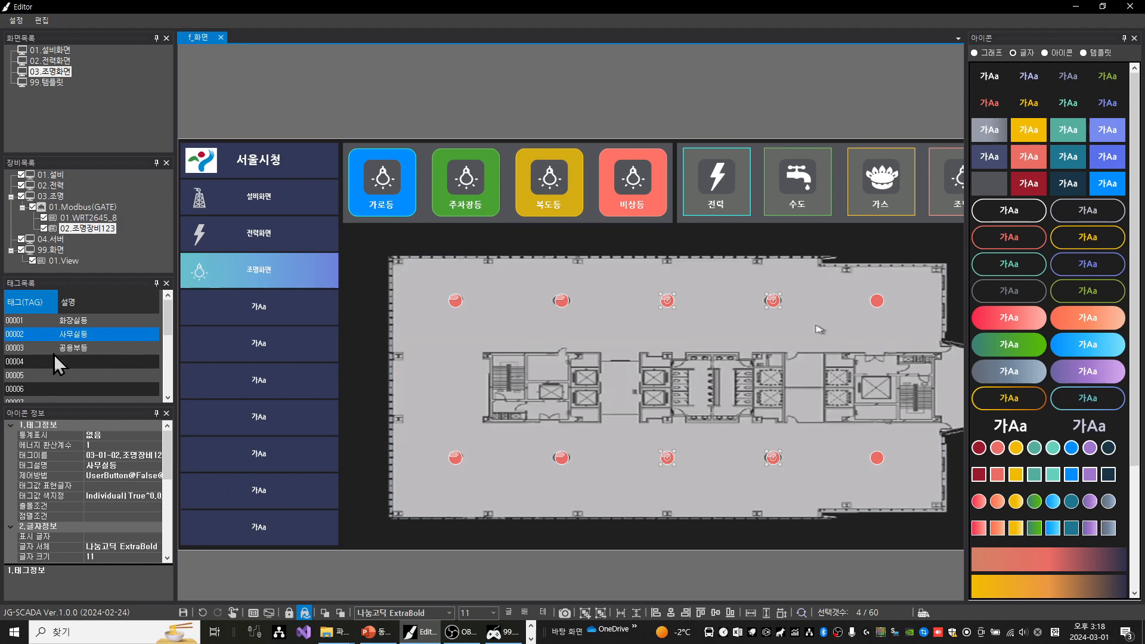
Assign tag 00003 (공용부등) to the upper and lower lights in the rightmost column, and clear the selection
left_click(76, 350)
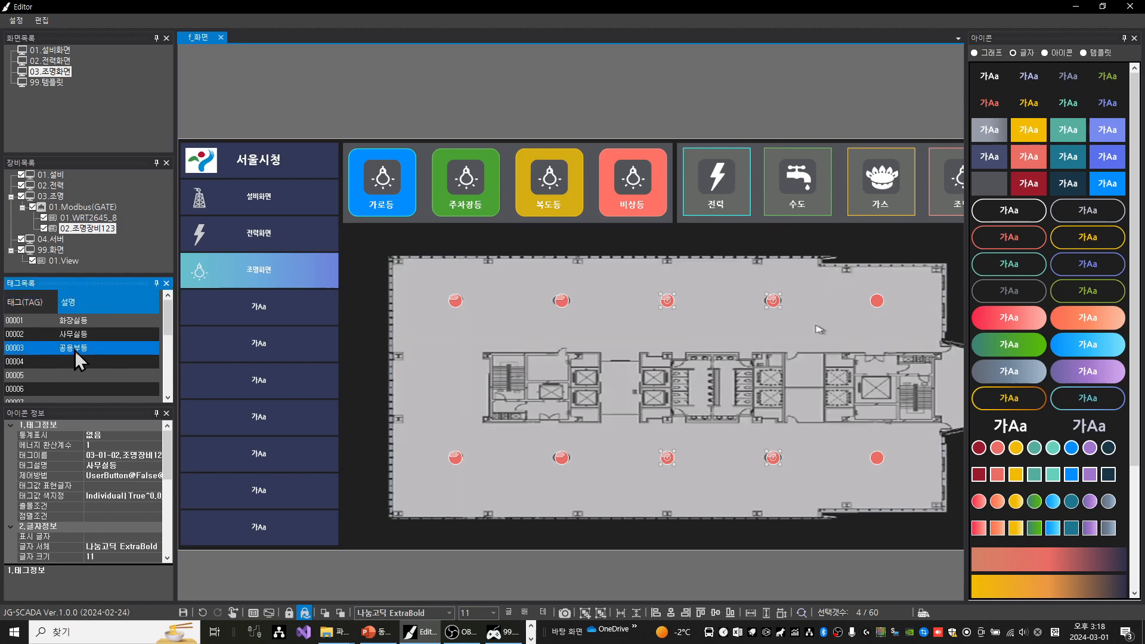
left_click_drag(77, 360, 879, 305)
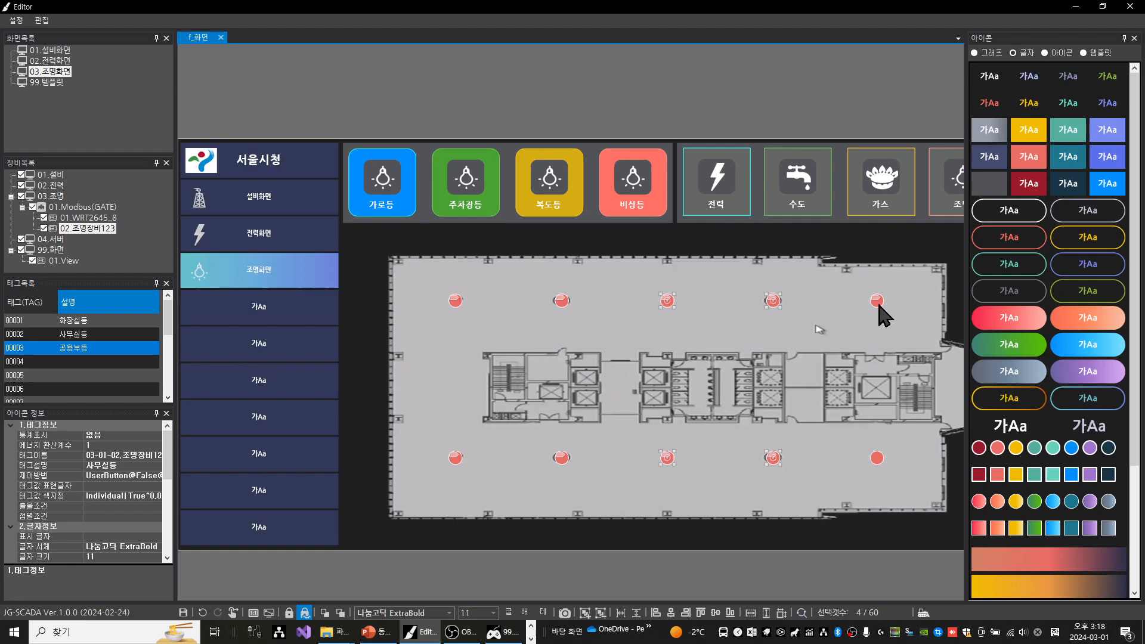
left_click_drag(101, 347, 881, 471)
scroll(748, 396, "down", 2)
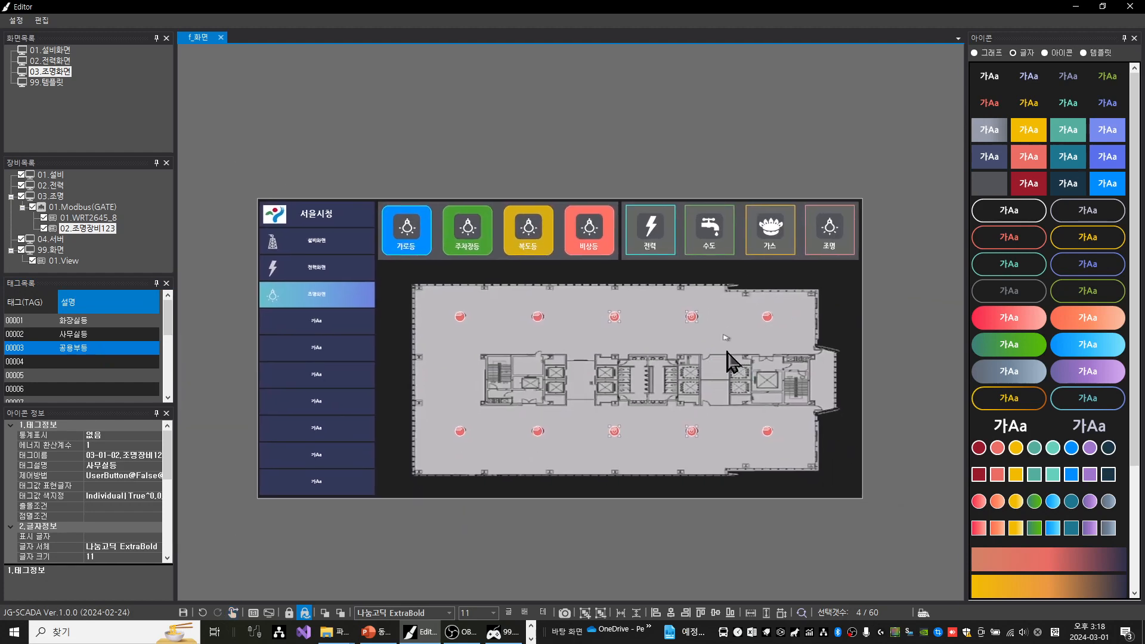
left_click(442, 139)
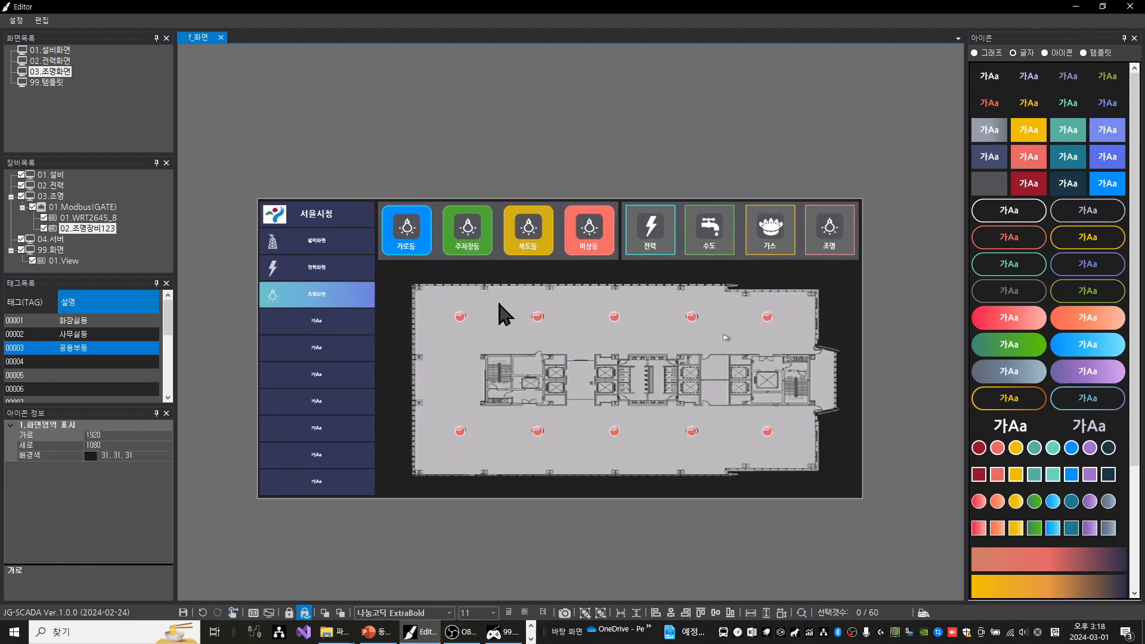
Review the control method (제어방법) of the upper-left light, checking the user button texts and control values for 소등 and 점등
left_click(460, 317)
scroll(460, 317, "up", 2)
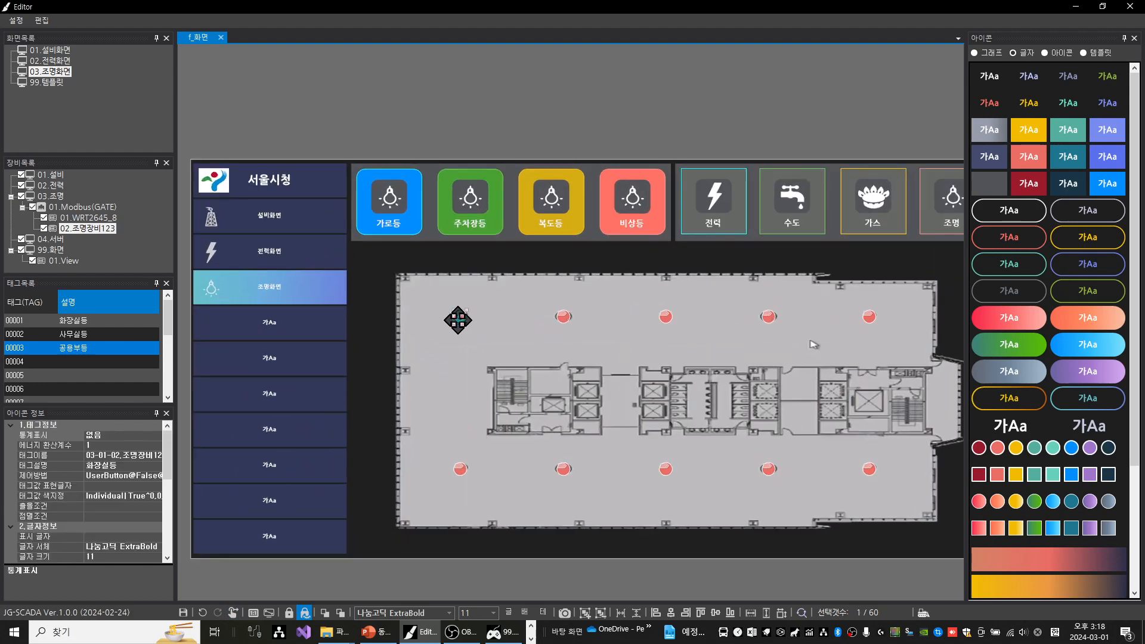
left_click(128, 475)
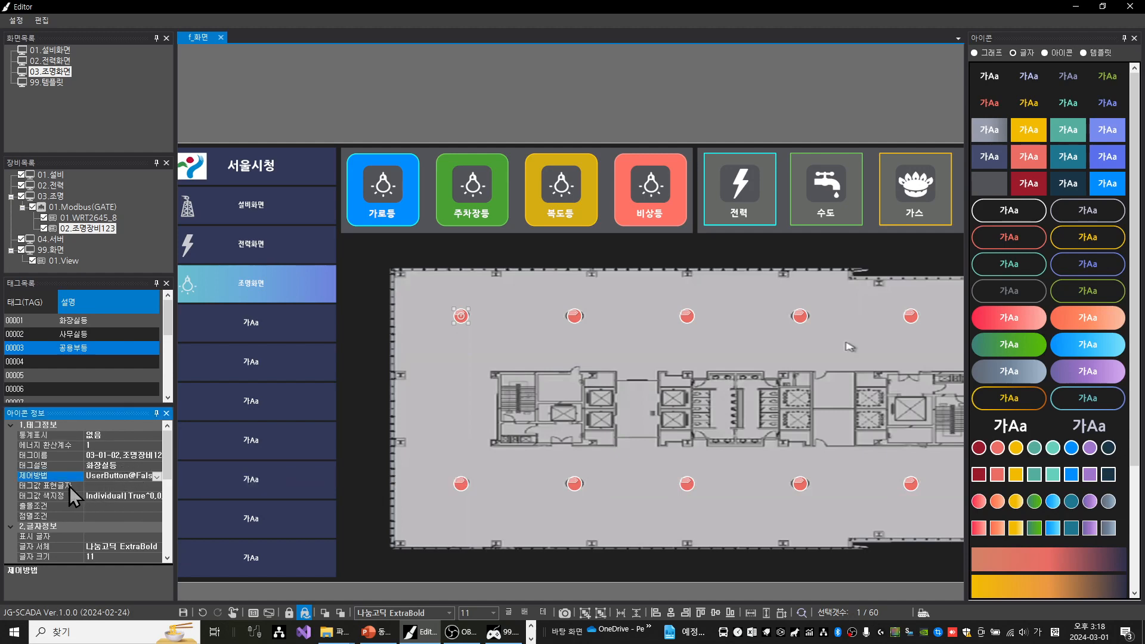
left_click(157, 476)
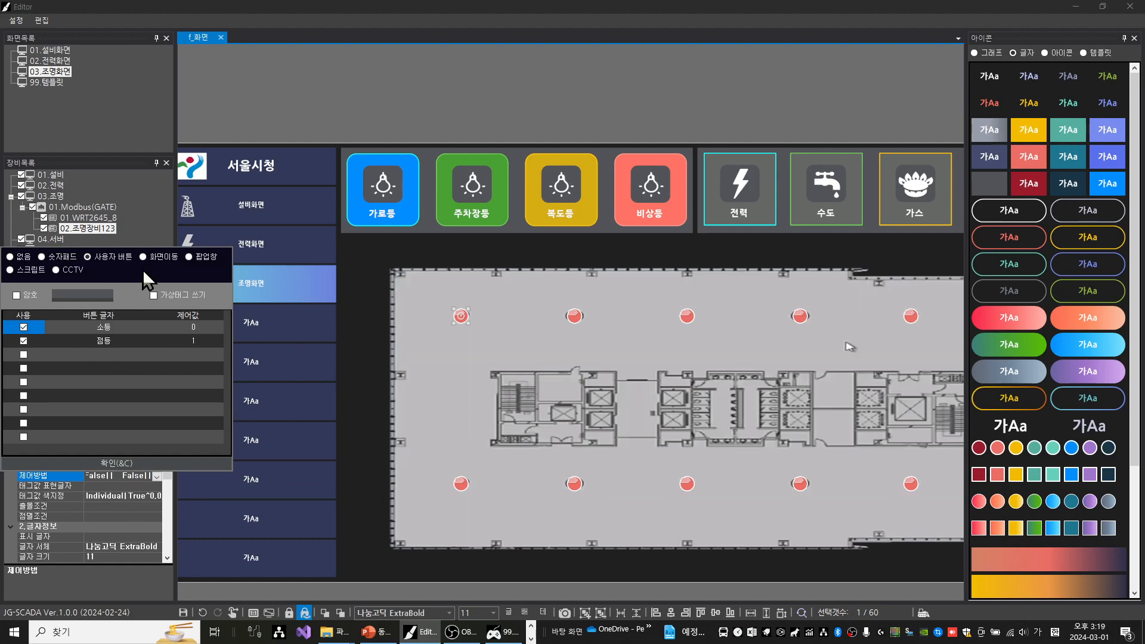
left_click(110, 329)
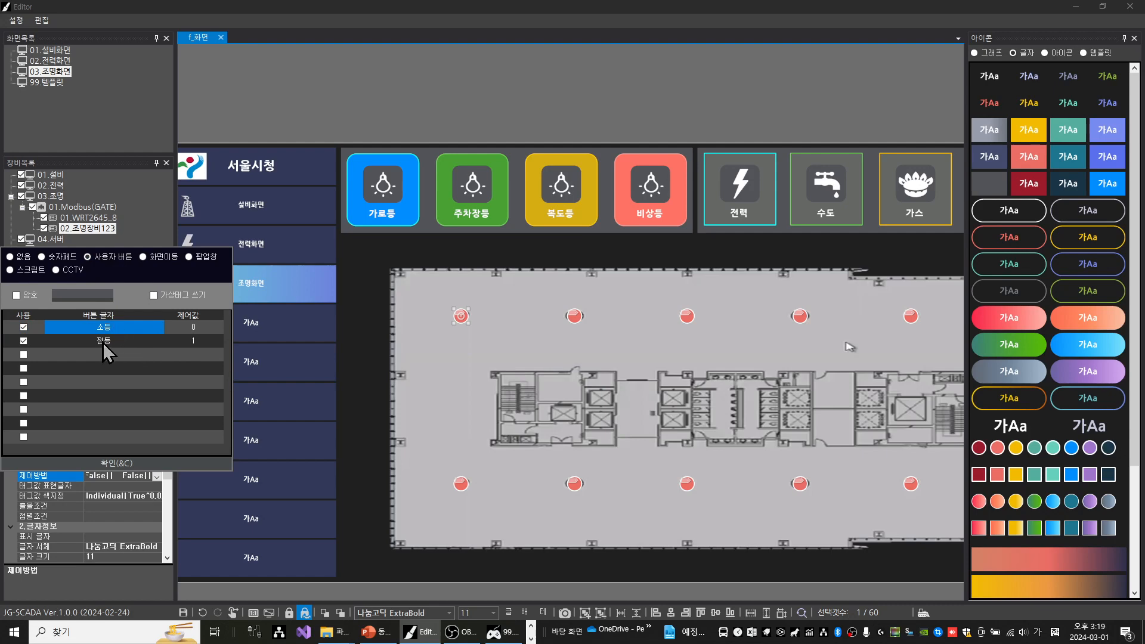
left_click(103, 343)
left_click(206, 329)
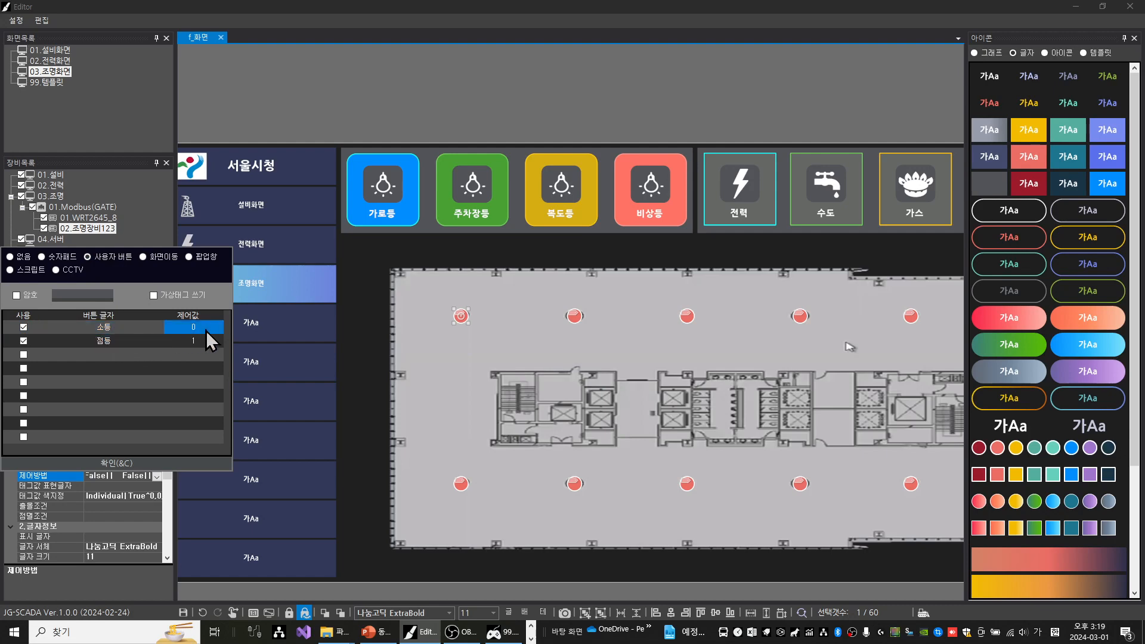
left_click(198, 344)
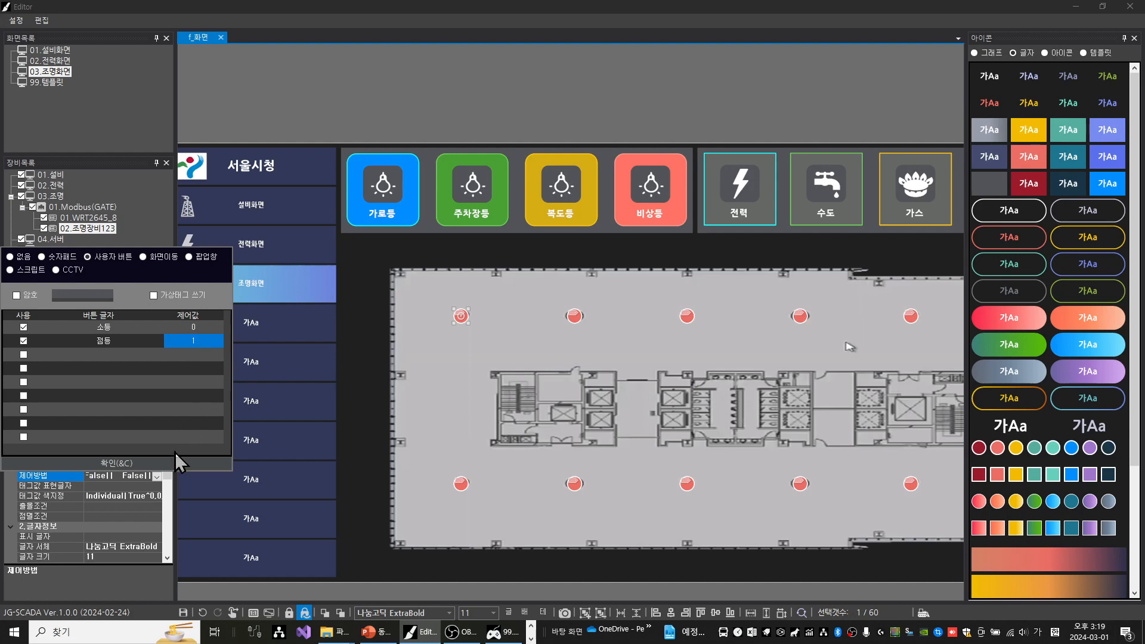
Review the upper-left light's tag value colours (태그값 색지정), including the background colour for TAG = On, without changing them
left_click(57, 500)
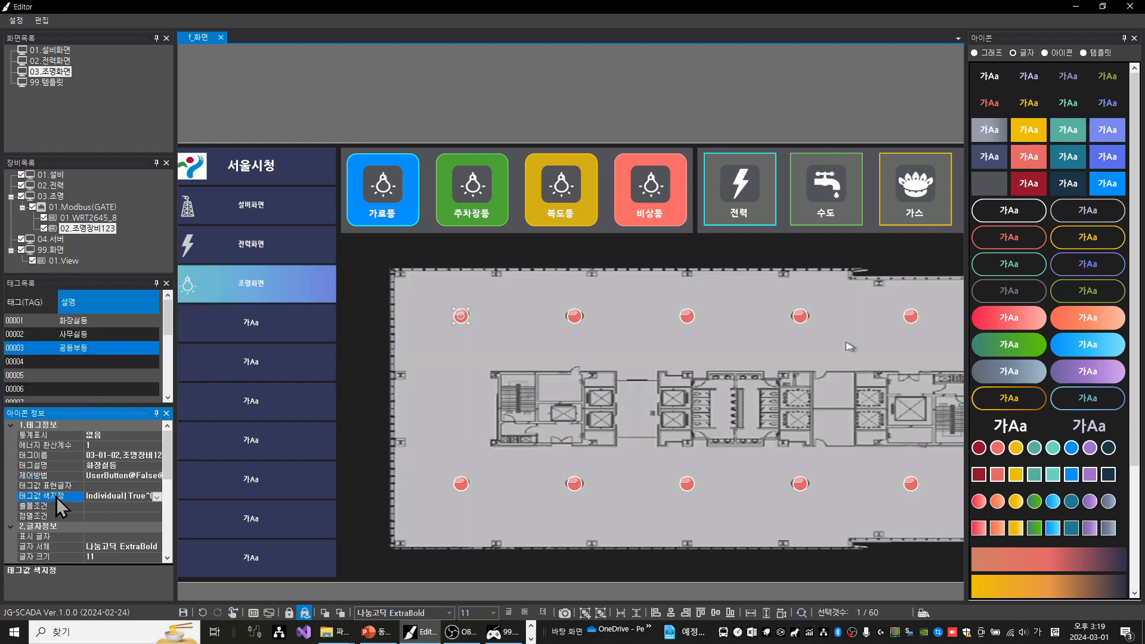
left_click(58, 497)
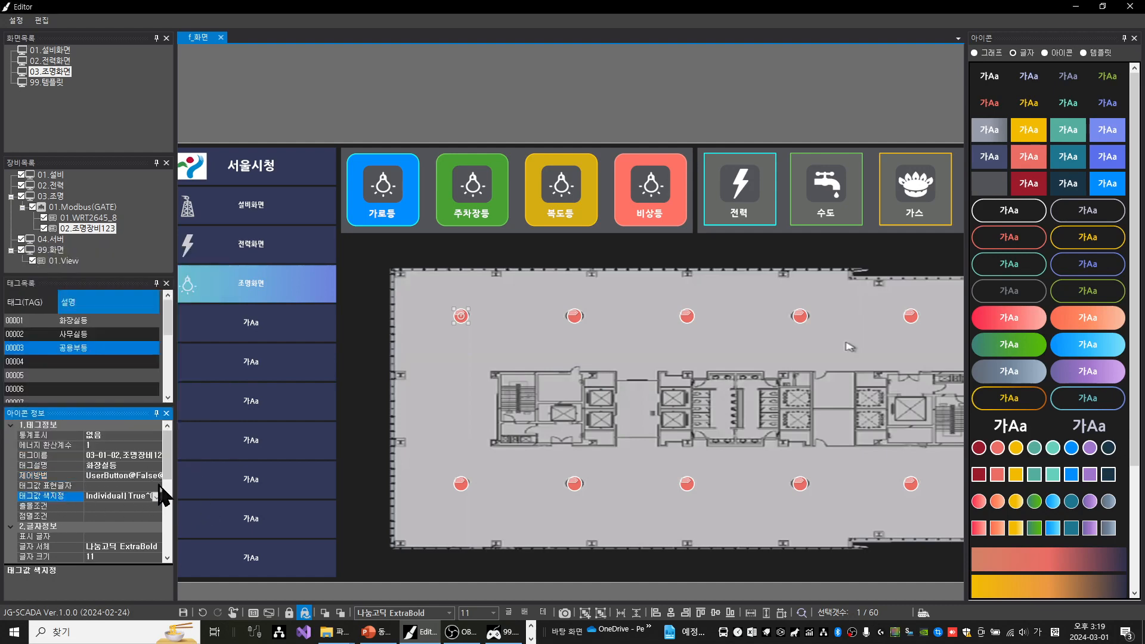
left_click(157, 497)
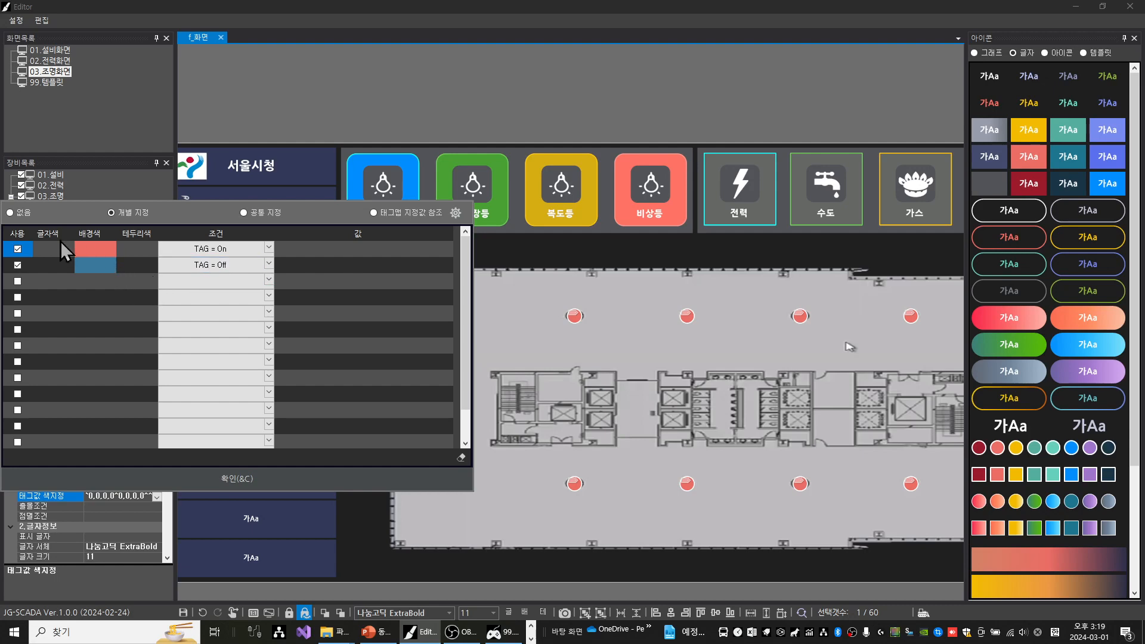
left_click(89, 247)
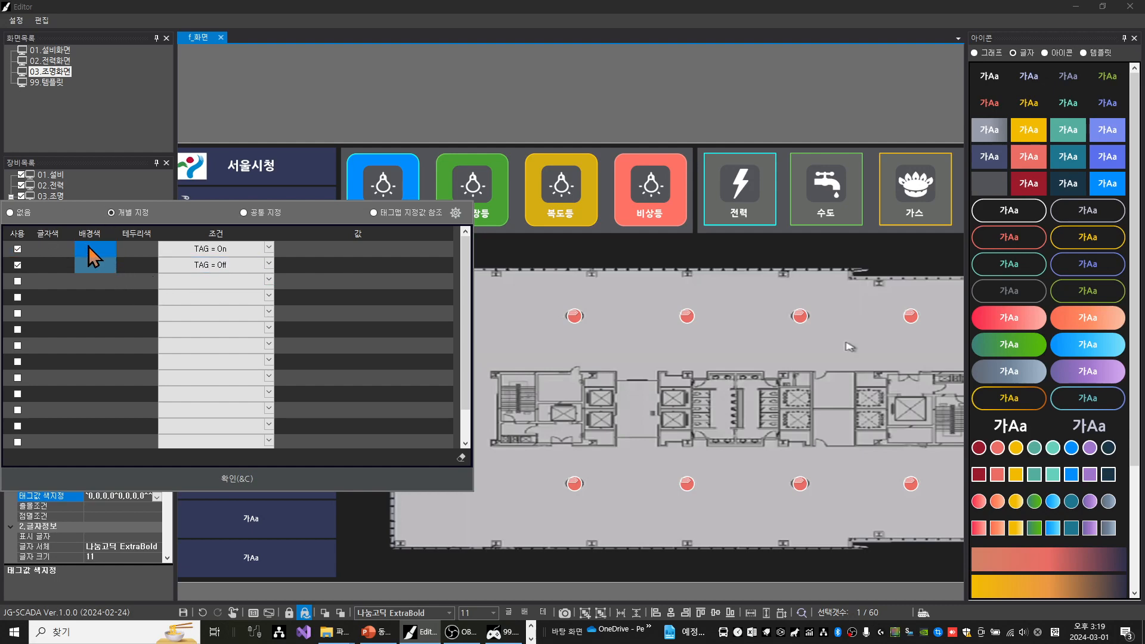
left_click(89, 246)
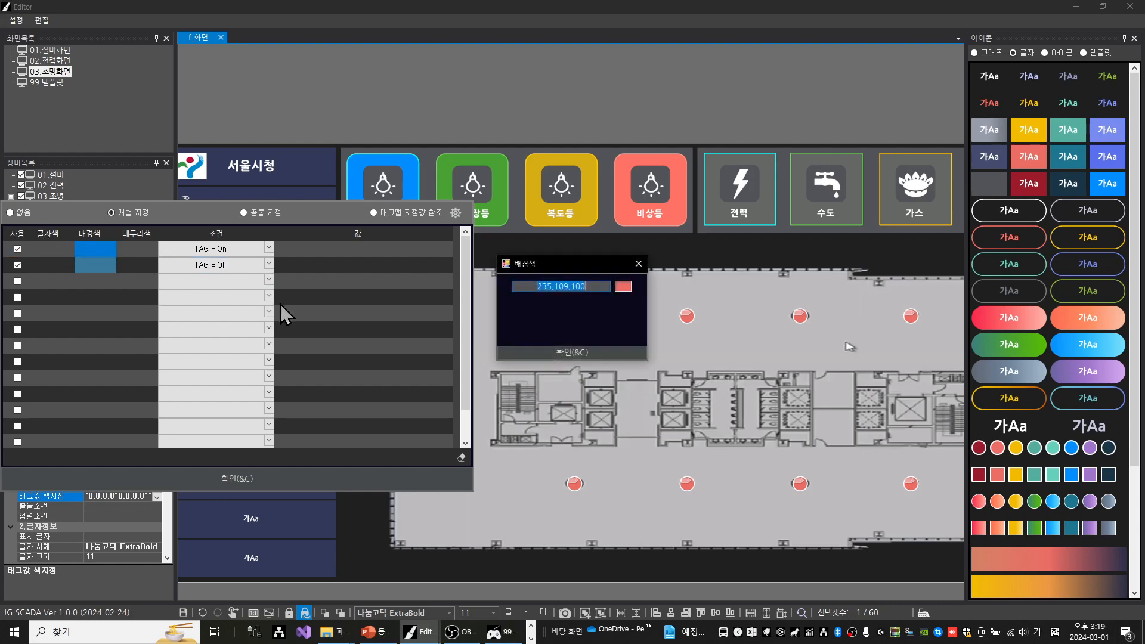
left_click(624, 288)
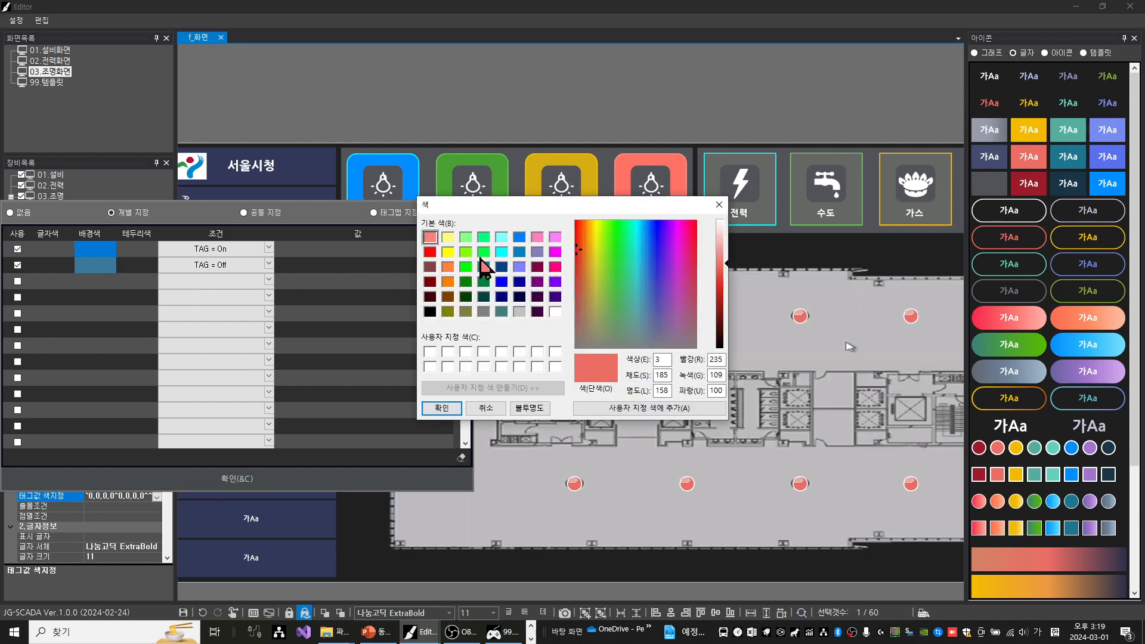
left_click(719, 205)
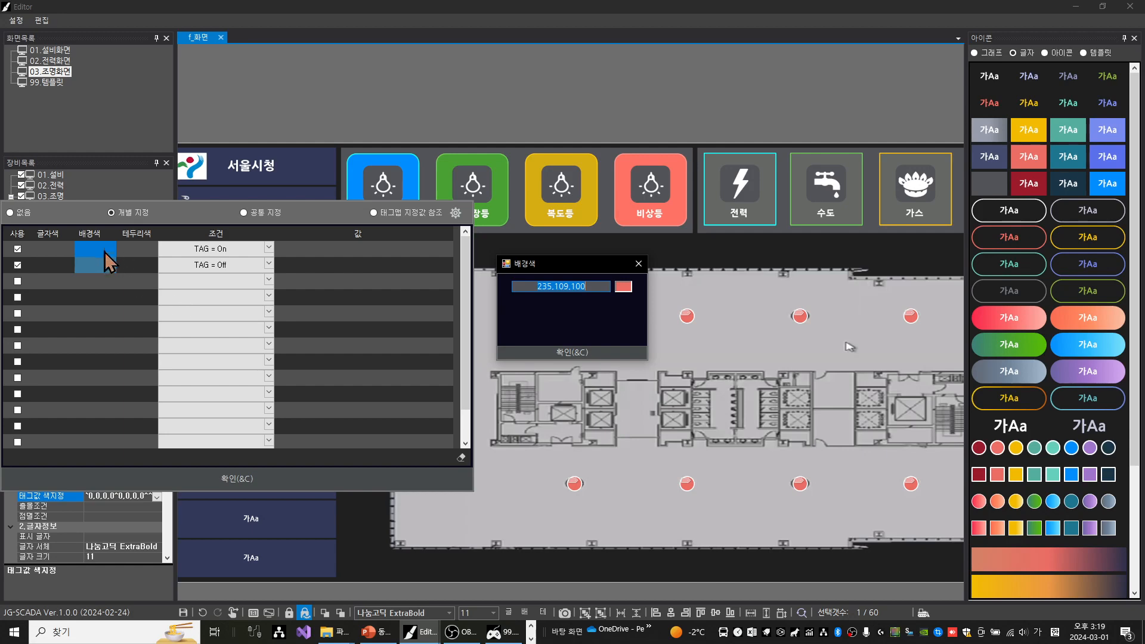
left_click(638, 263)
left_click(334, 90)
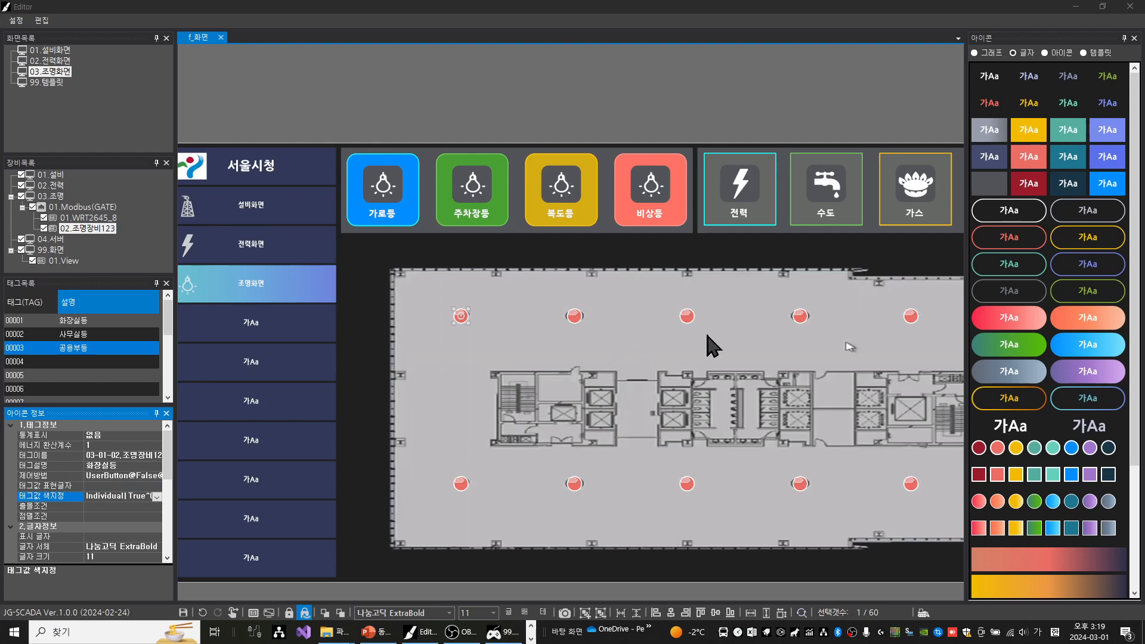
Check the background colour (배경색) of the blue 가로등 button without changing it
scroll(706, 338, "down", 2)
left_click_drag(813, 404, 723, 381)
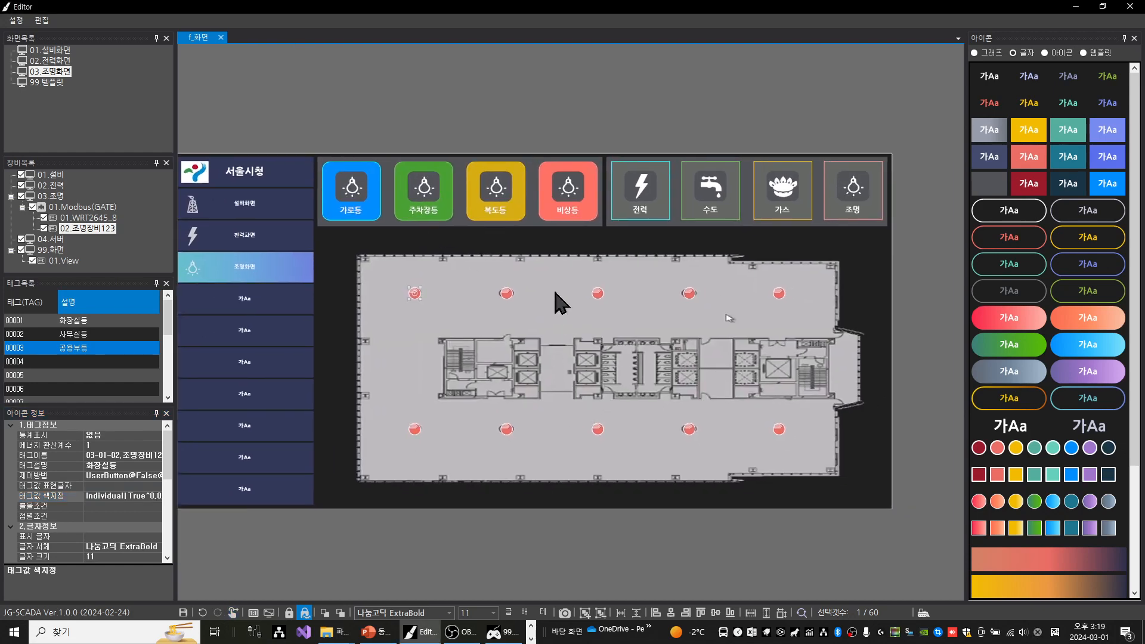
left_click(378, 178)
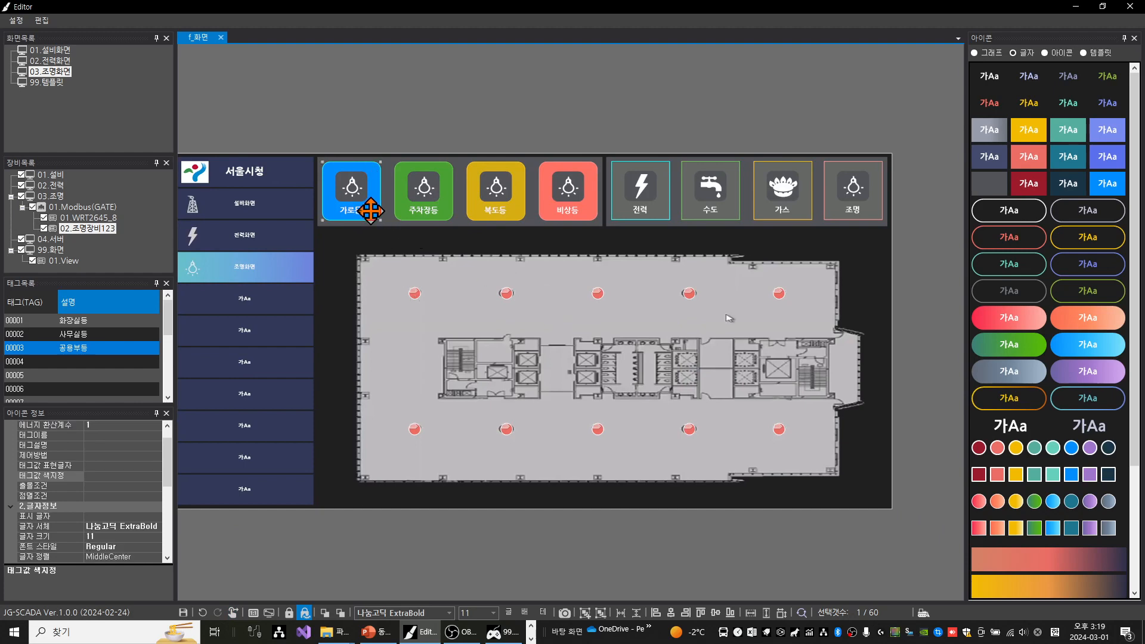
left_click_drag(417, 250, 493, 298)
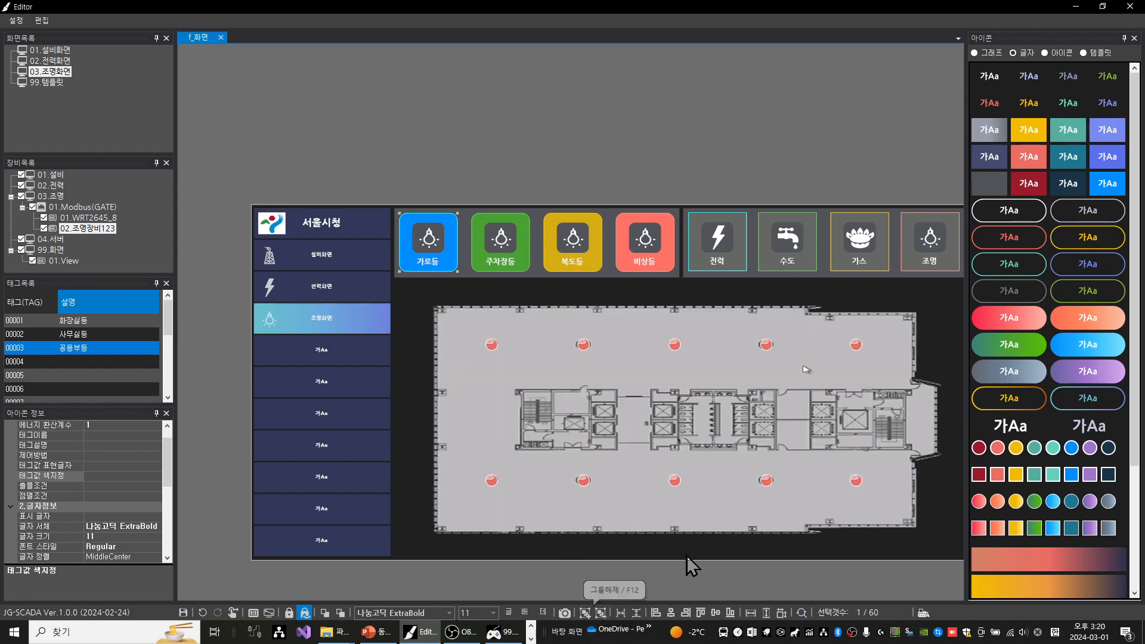
left_click(525, 613)
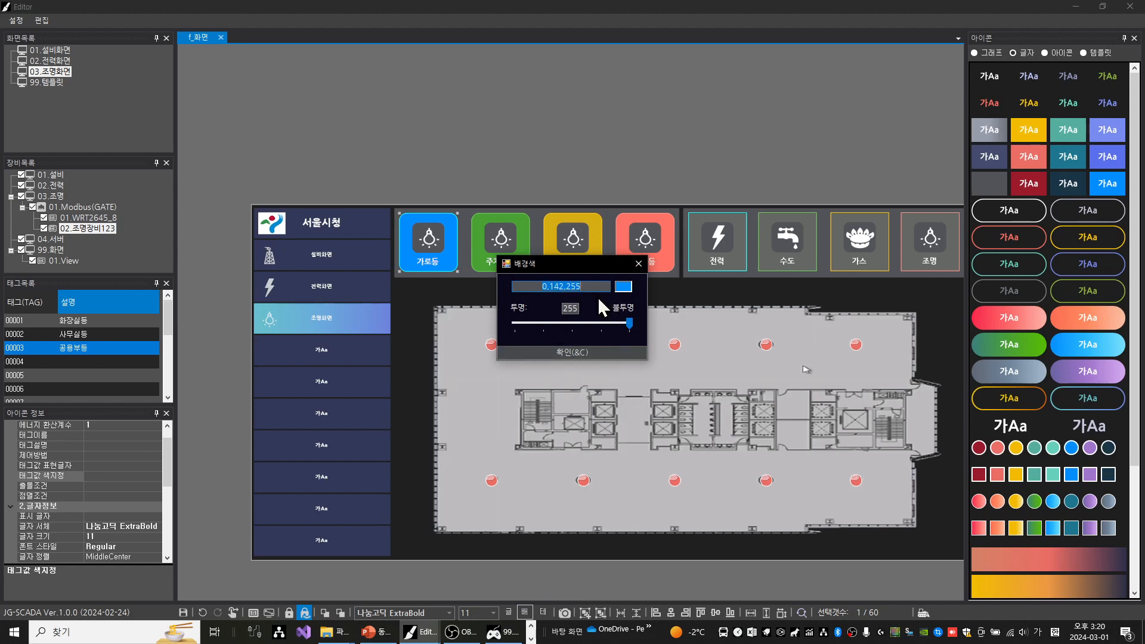
left_click(636, 266)
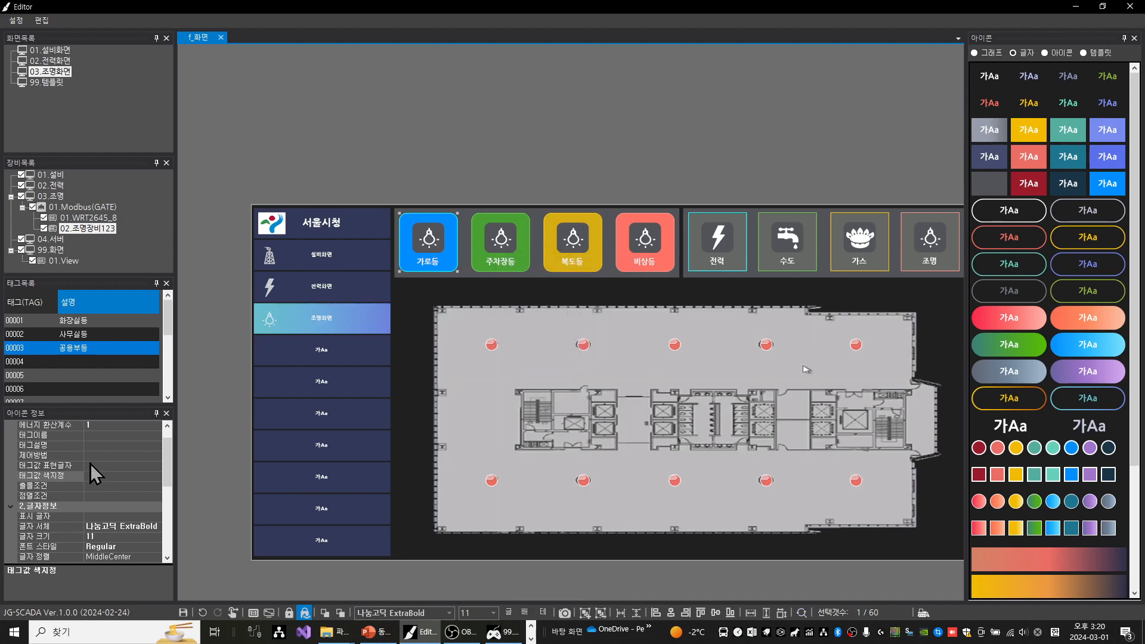
Set the blue 가로등 button's control method to 사용자 버튼, enable two rows, and define the first as 소등 with control value 0
left_click(51, 455)
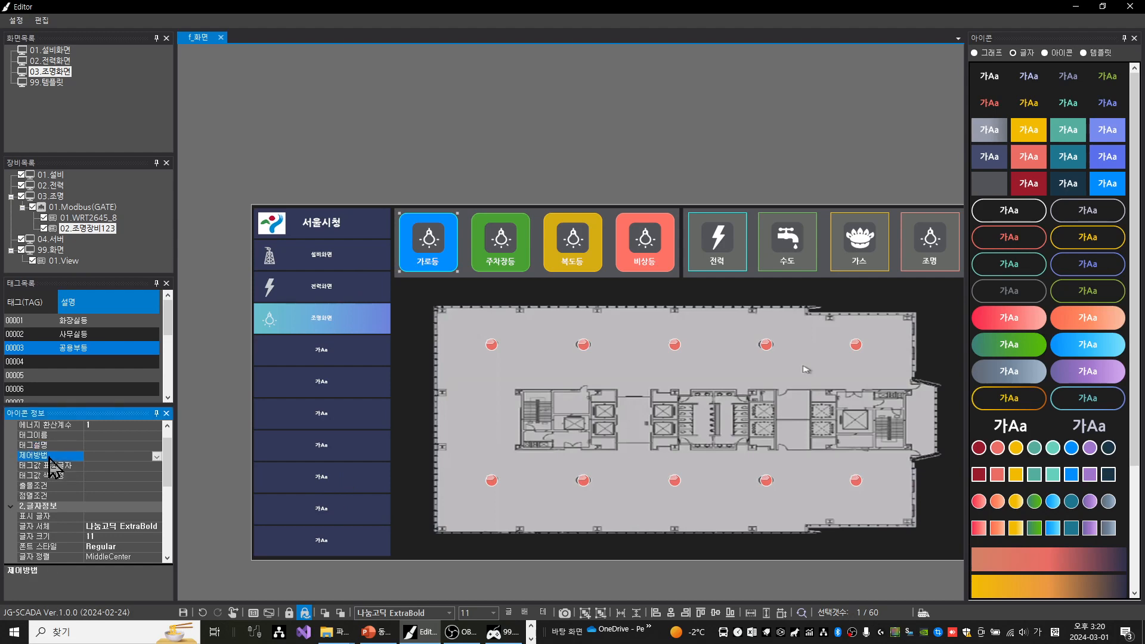
left_click(157, 457)
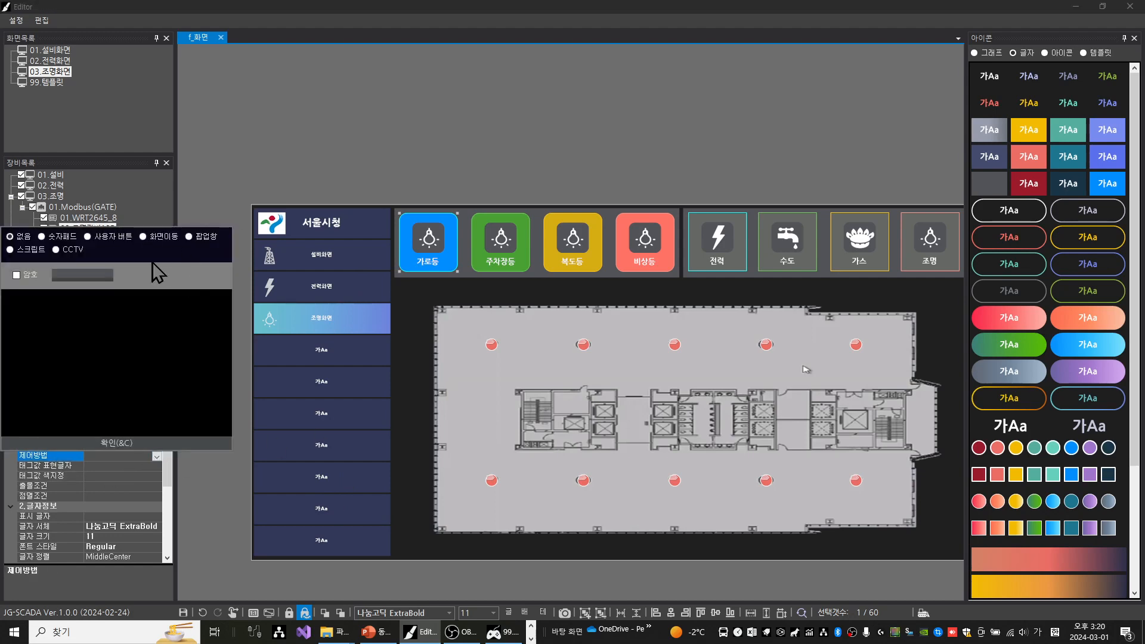
left_click(88, 236)
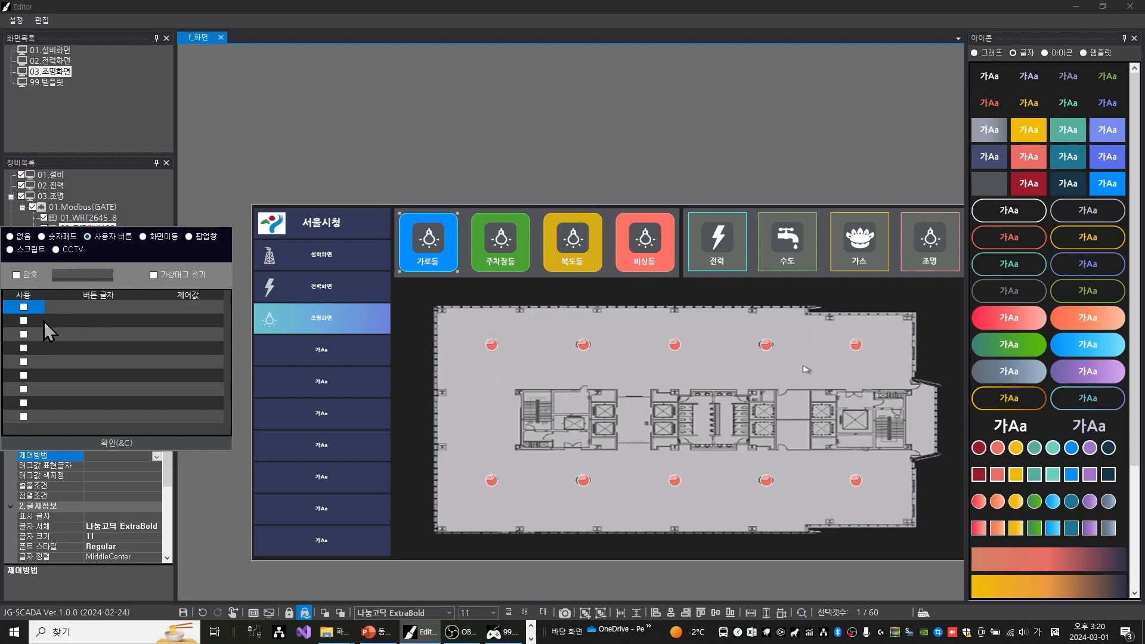
left_click(24, 321)
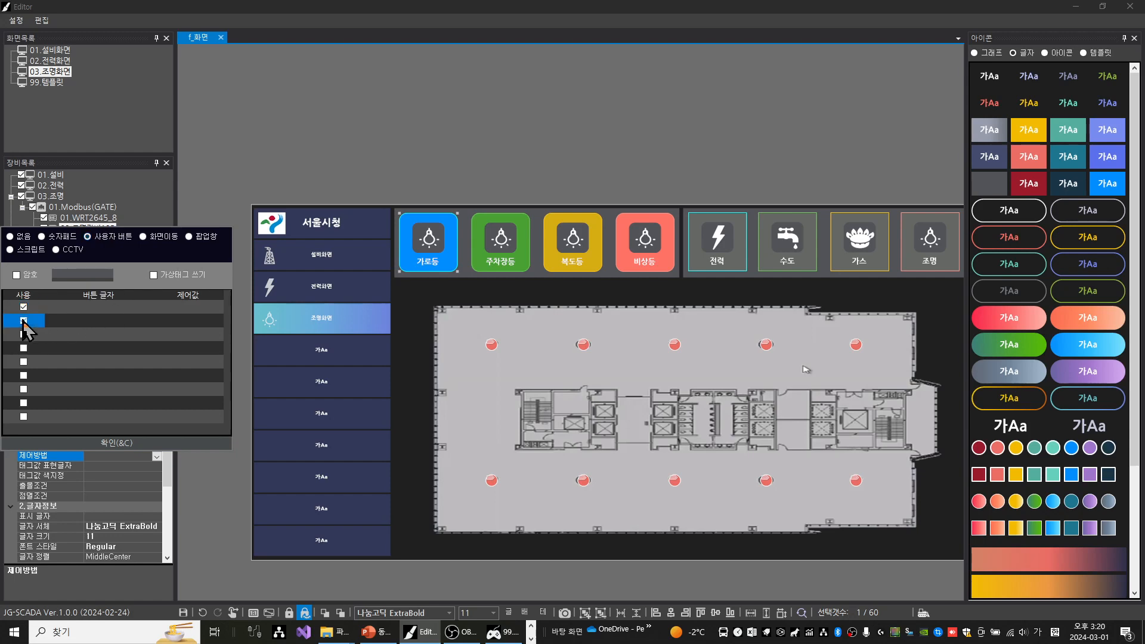
left_click(102, 307)
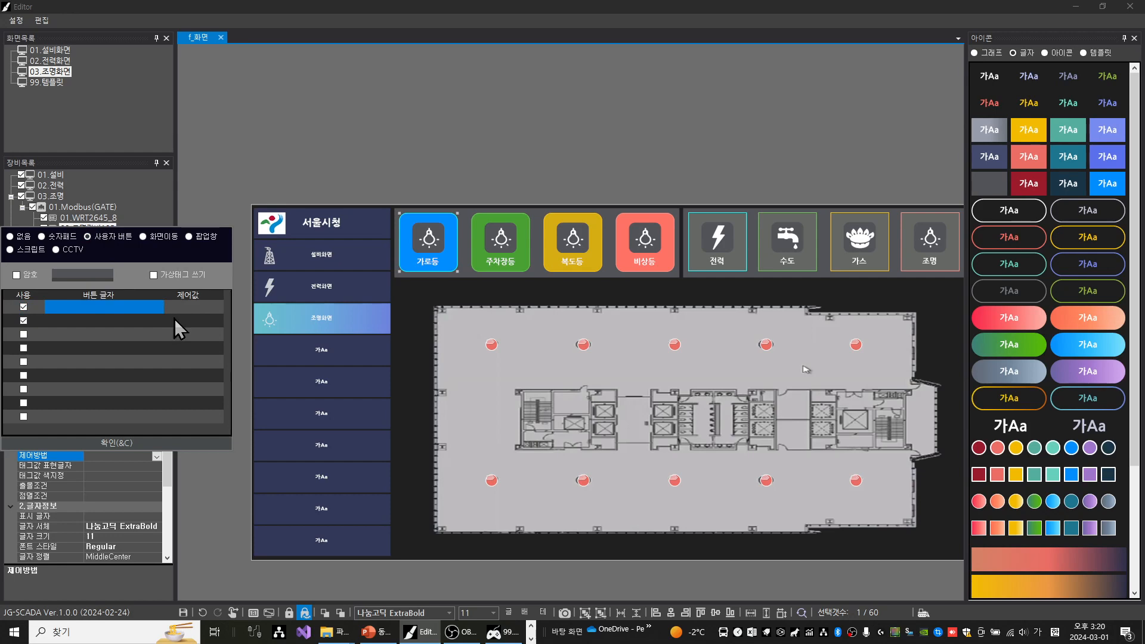
type("소등")
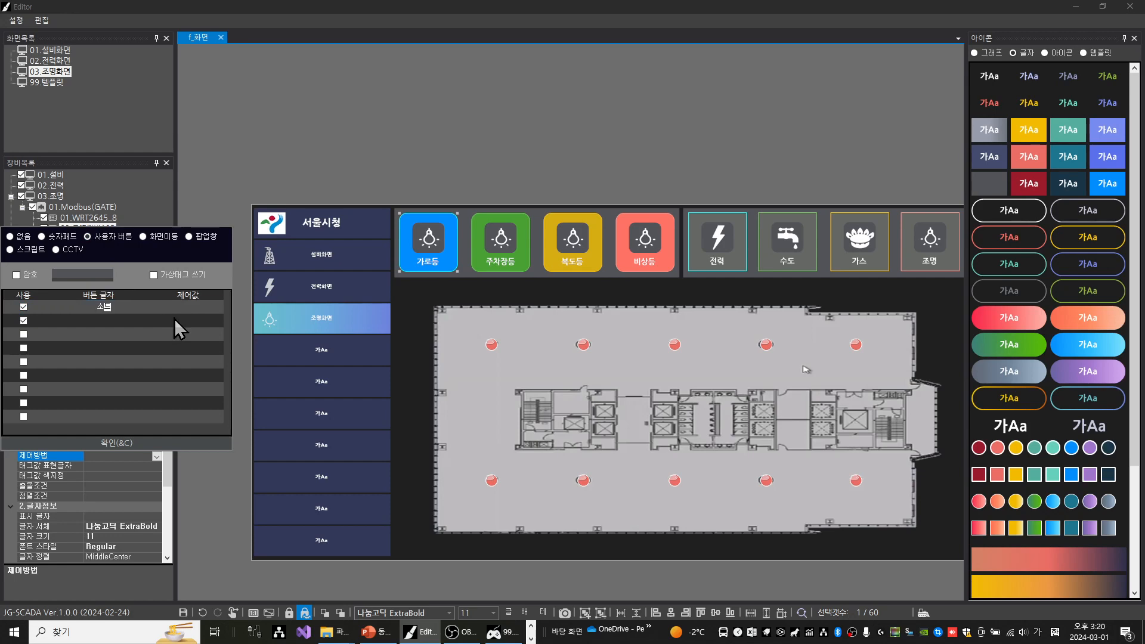
key("Tab")
type("0")
Define the second user button as 점등 with control value 1 and apply the control method
left_click(174, 319)
key("Left")
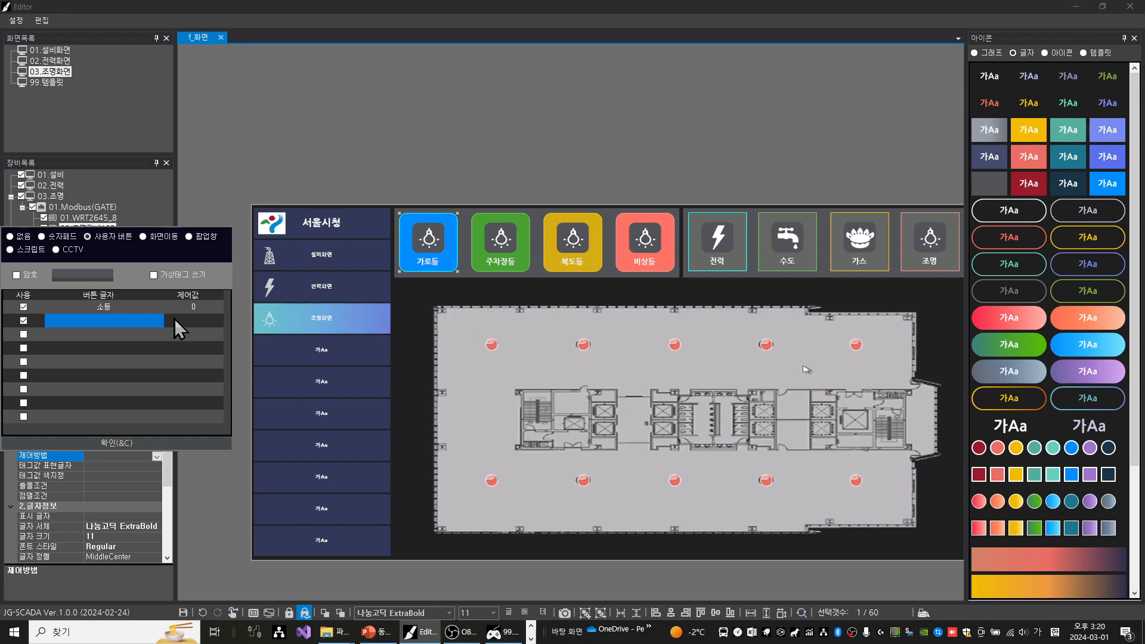
type("ㅈㅓㅁㄷ")
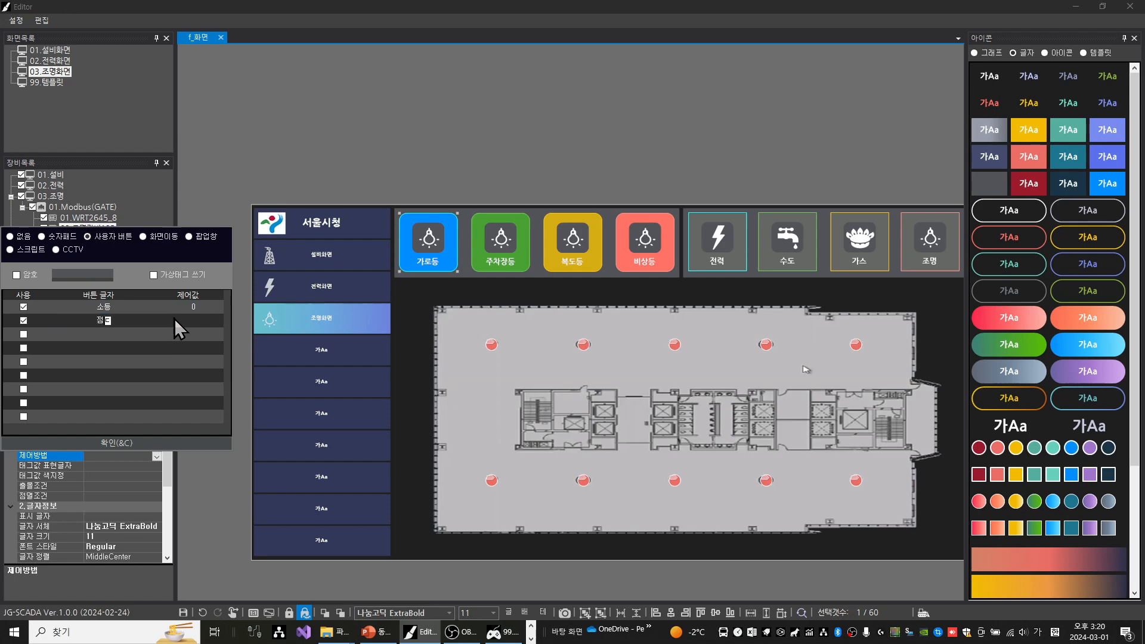
type("ㅡㅇ")
key("Right")
key("Up")
key("Down")
type("1")
key("Return")
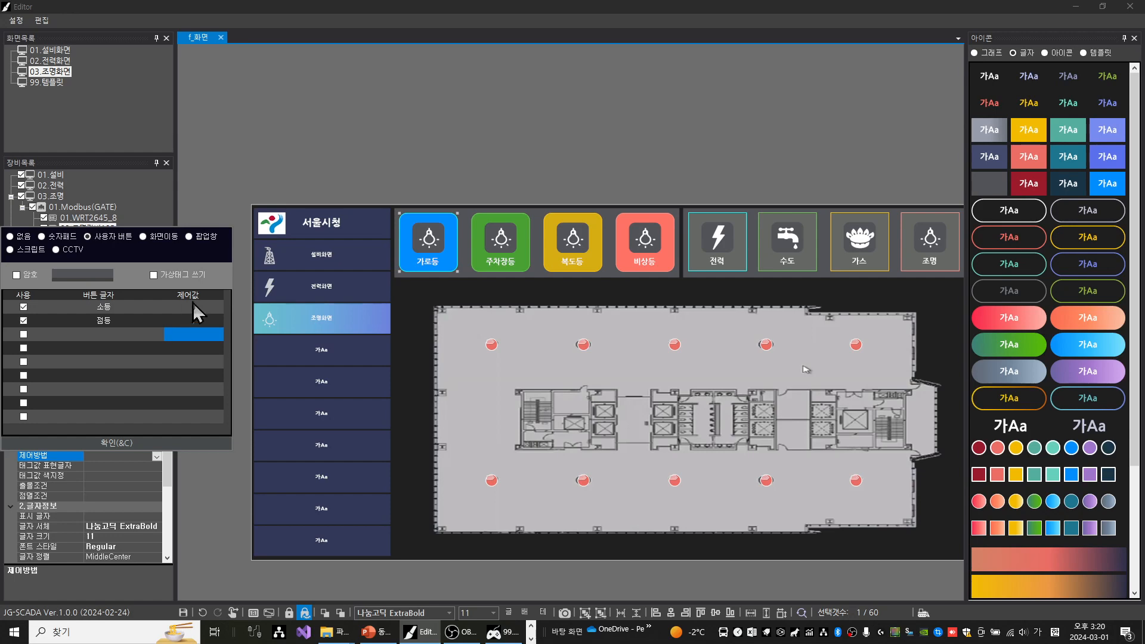
left_click(97, 443)
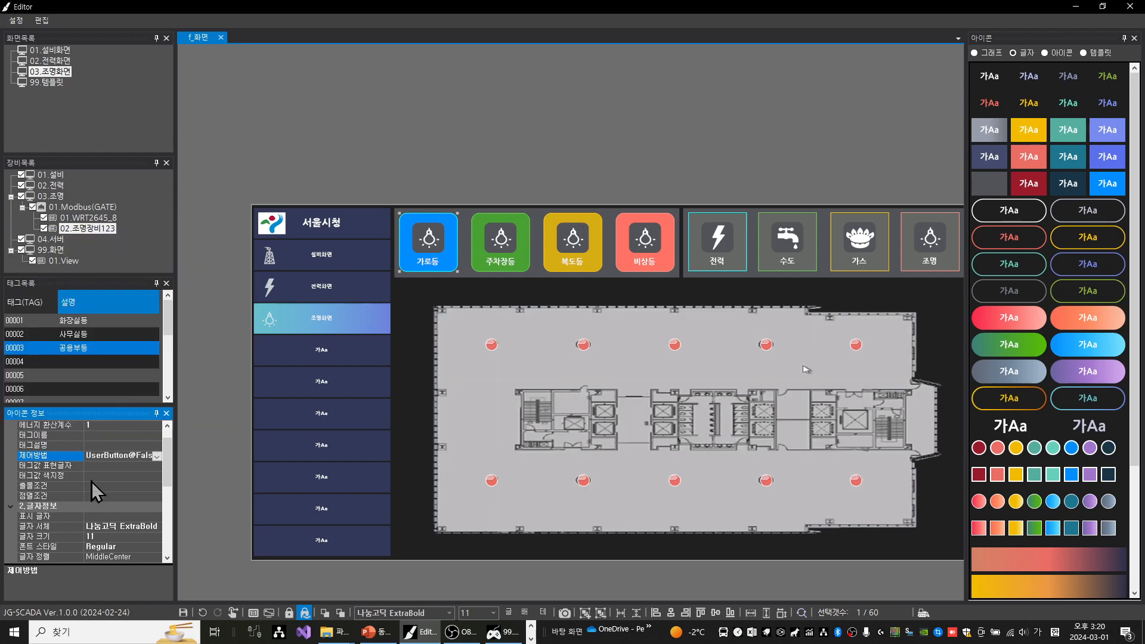
Set the 가로등 button's tag value colours to 개별 지정, enabling two rows with the conditions TAG = On and TAG = Off
left_click(66, 477)
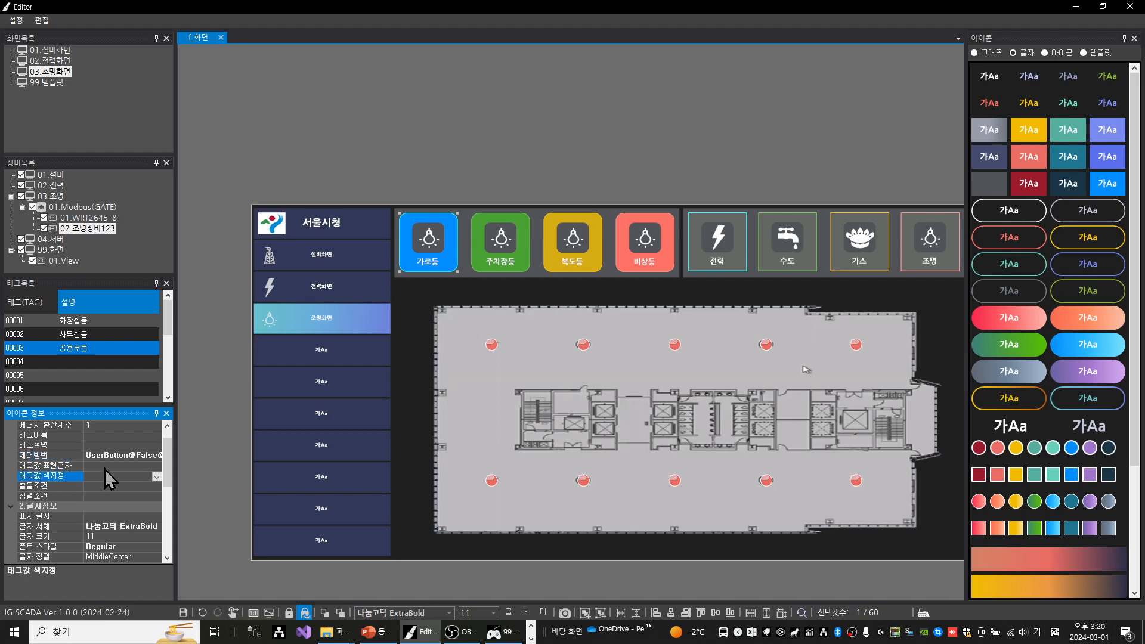
left_click(157, 478)
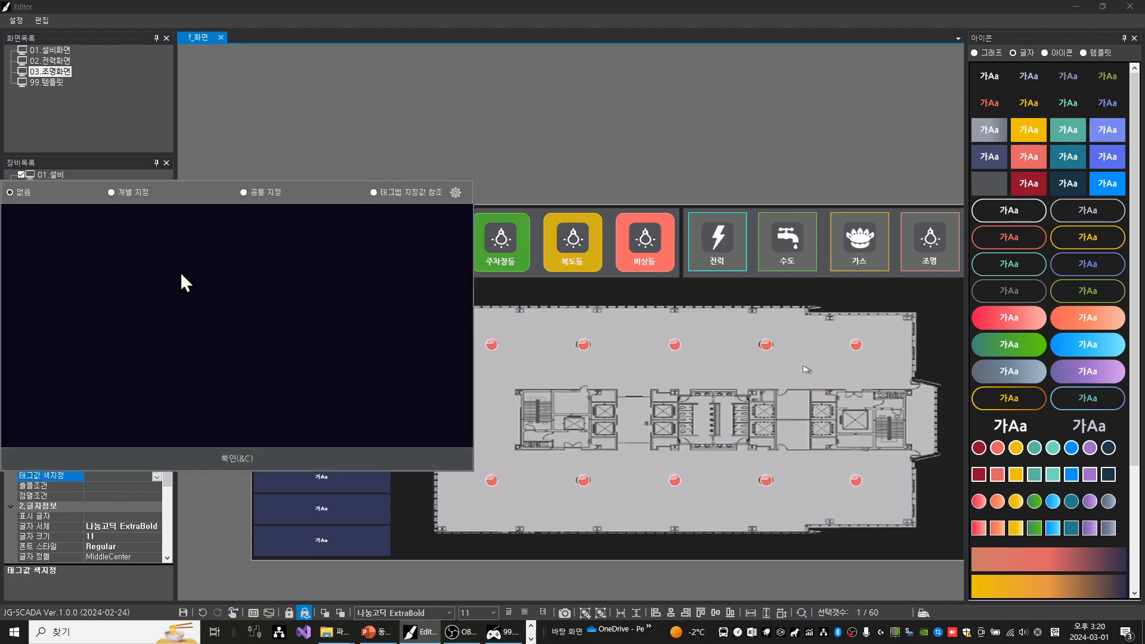
left_click(134, 193)
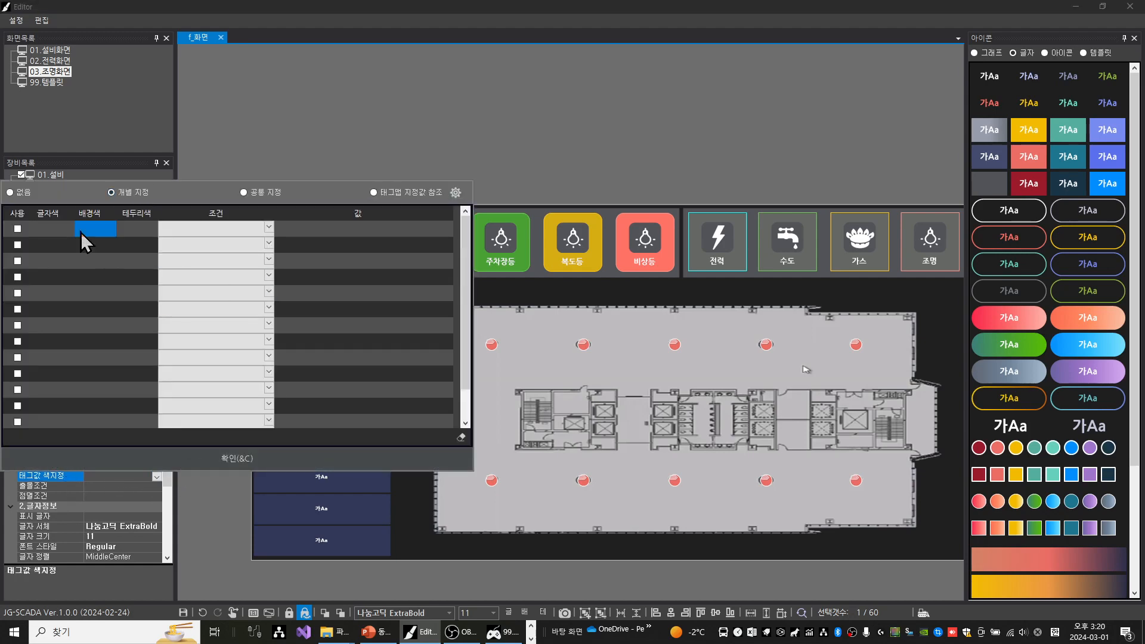
left_click(17, 229)
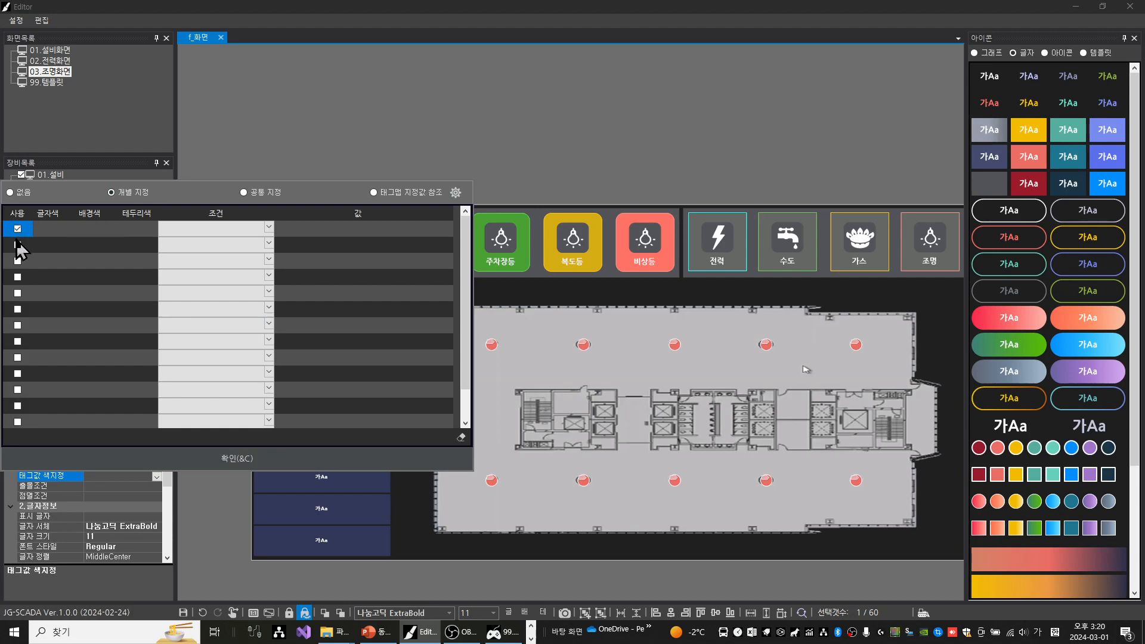
left_click(17, 245)
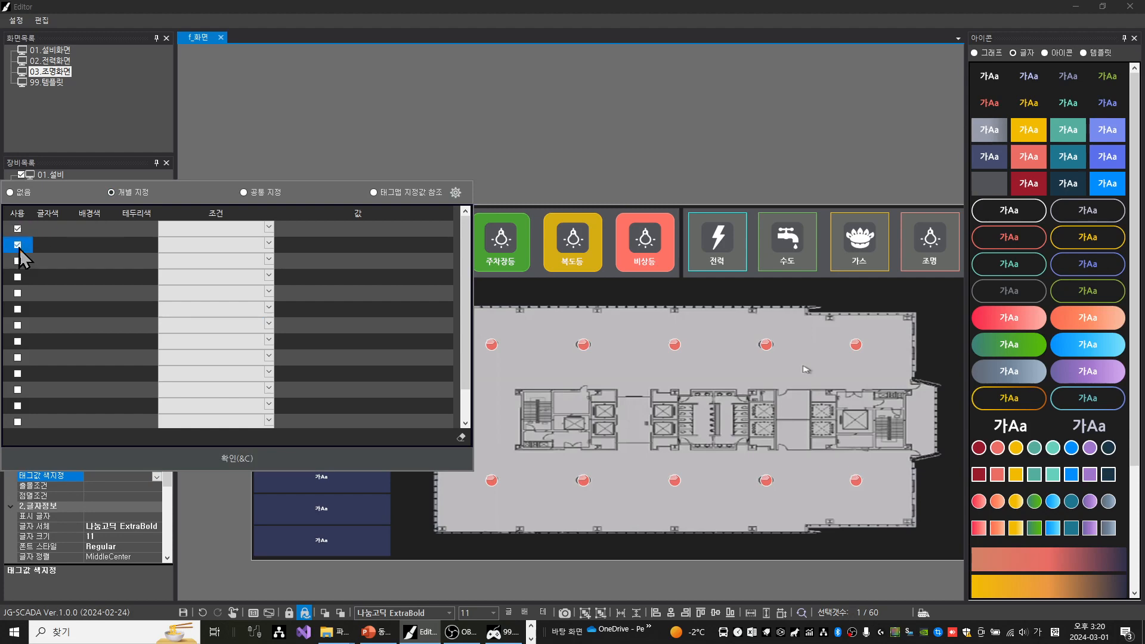
left_click(272, 230)
left_click(269, 228)
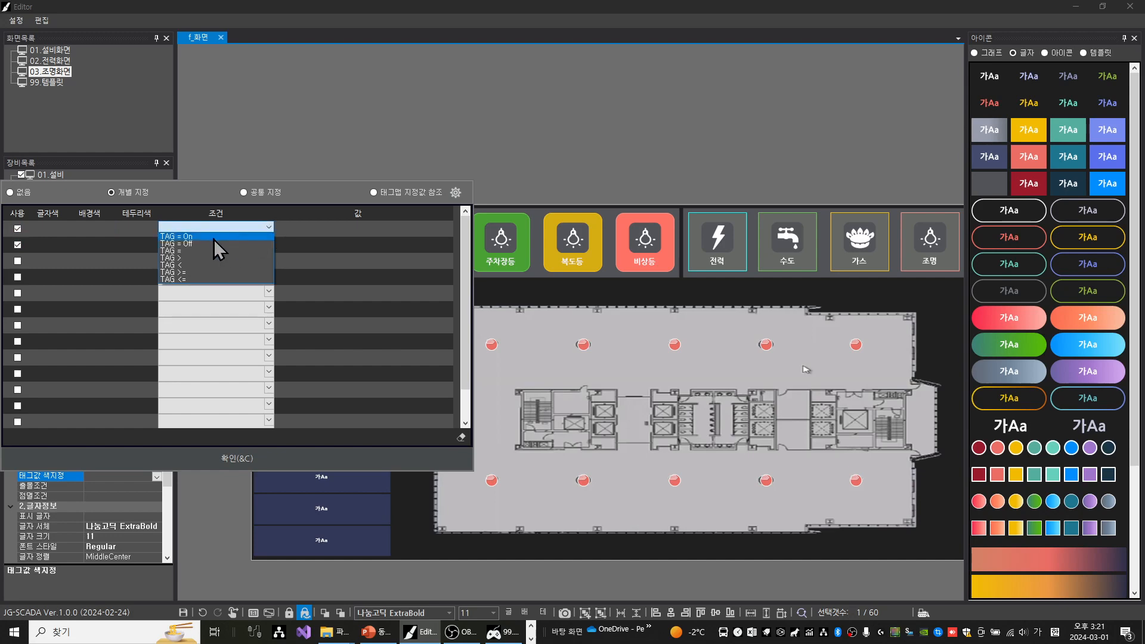
left_click(206, 241)
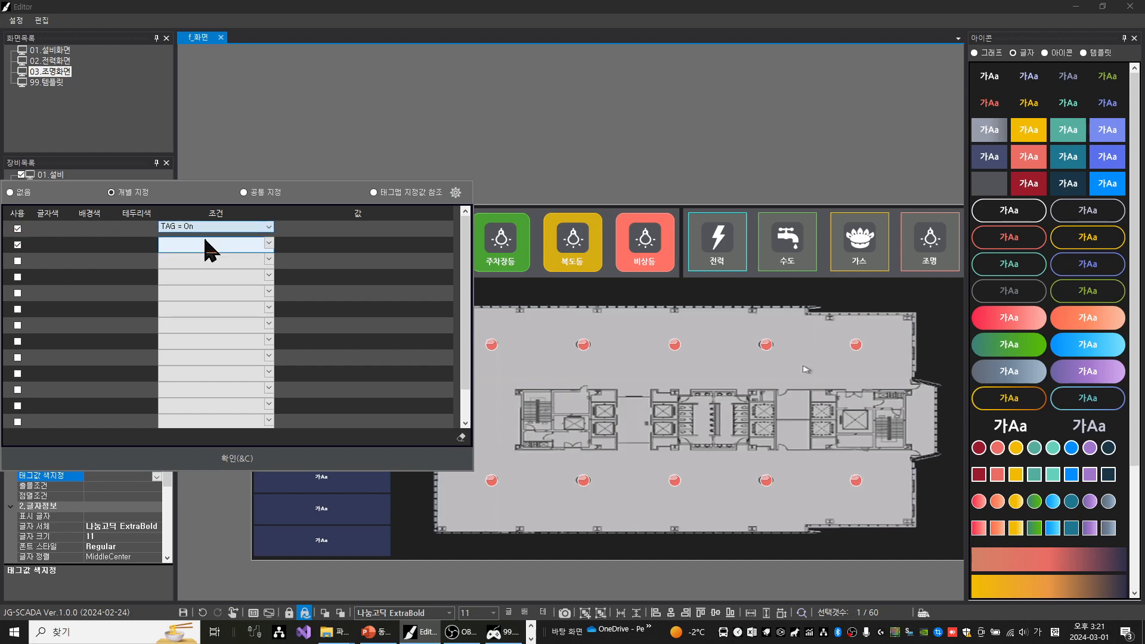
left_click(269, 242)
left_click(270, 243)
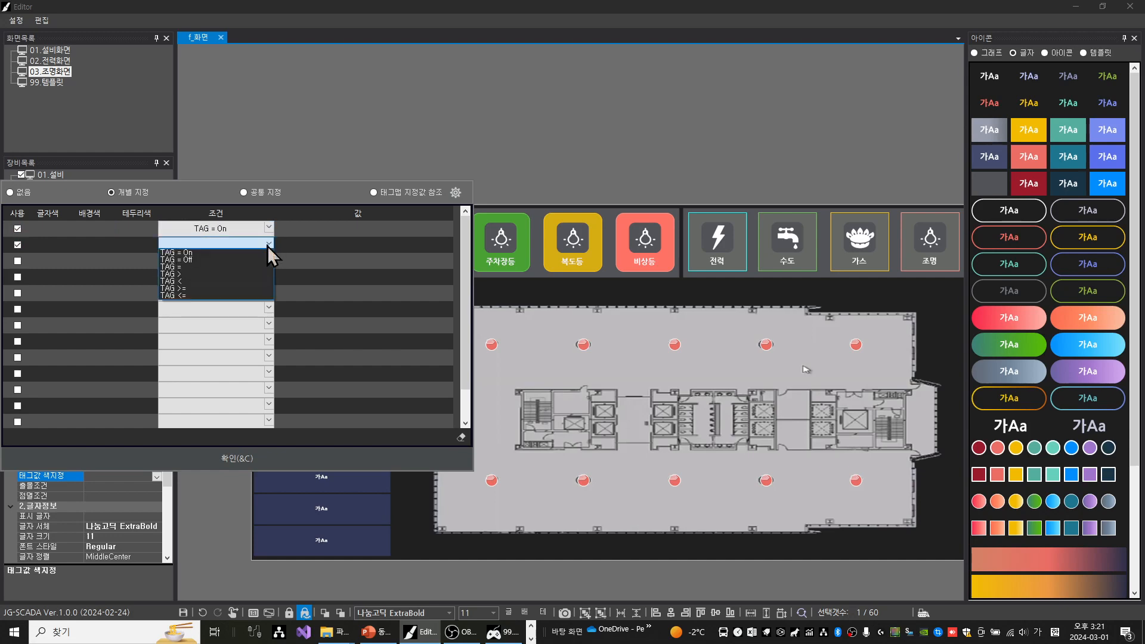
left_click(231, 264)
Set the background colour (배경색) for the TAG = On condition to 0,142,255
left_click(93, 229)
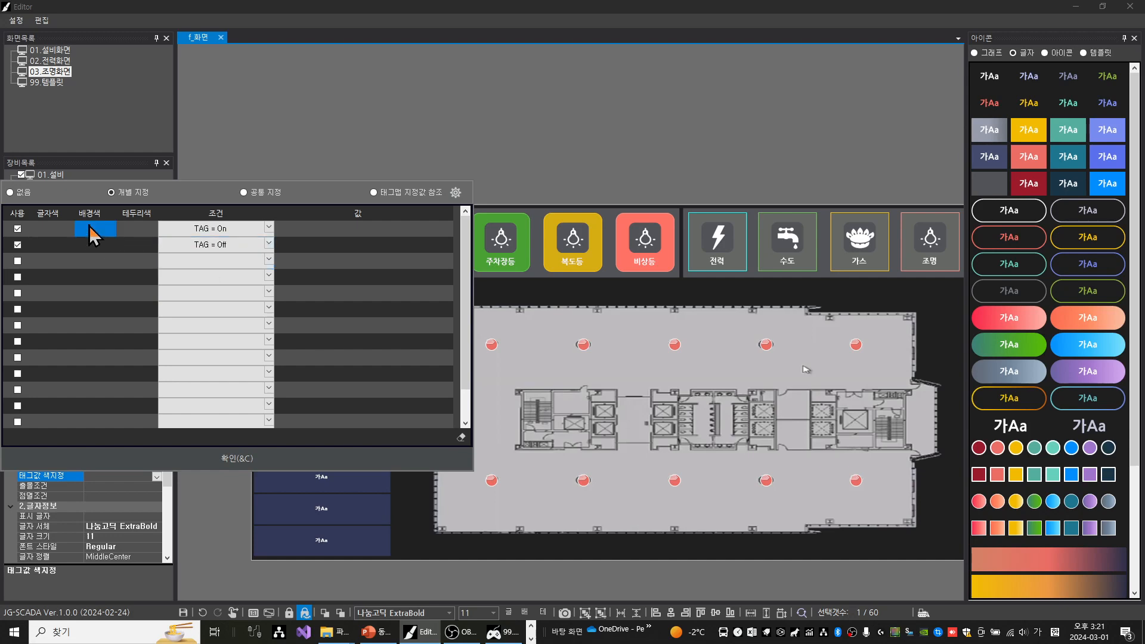
left_click(109, 234)
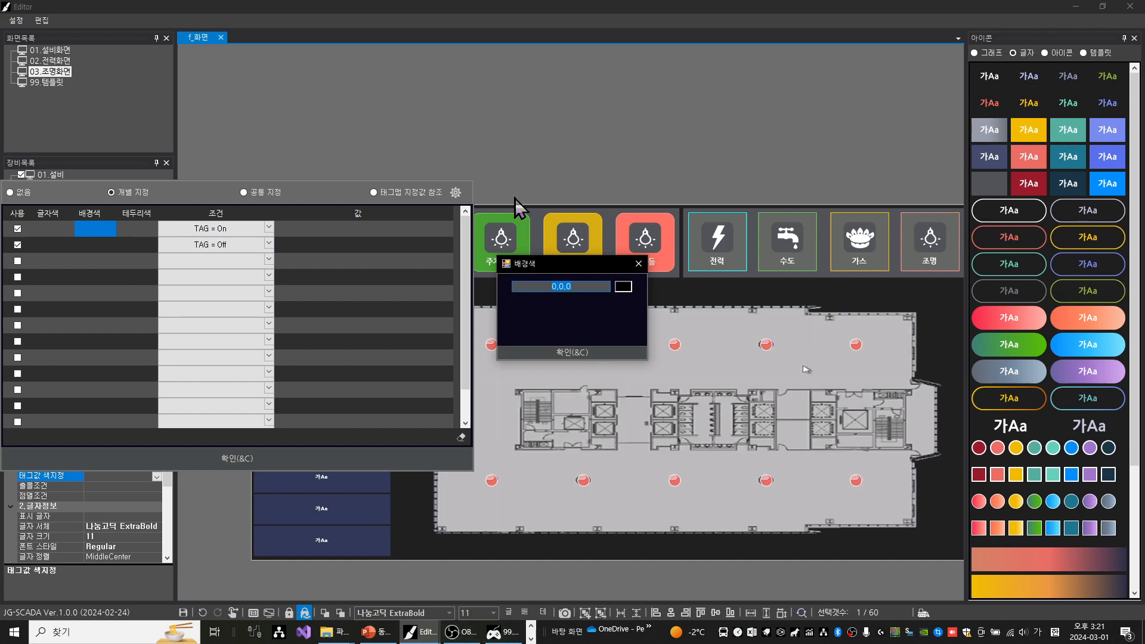
type("0,142,255")
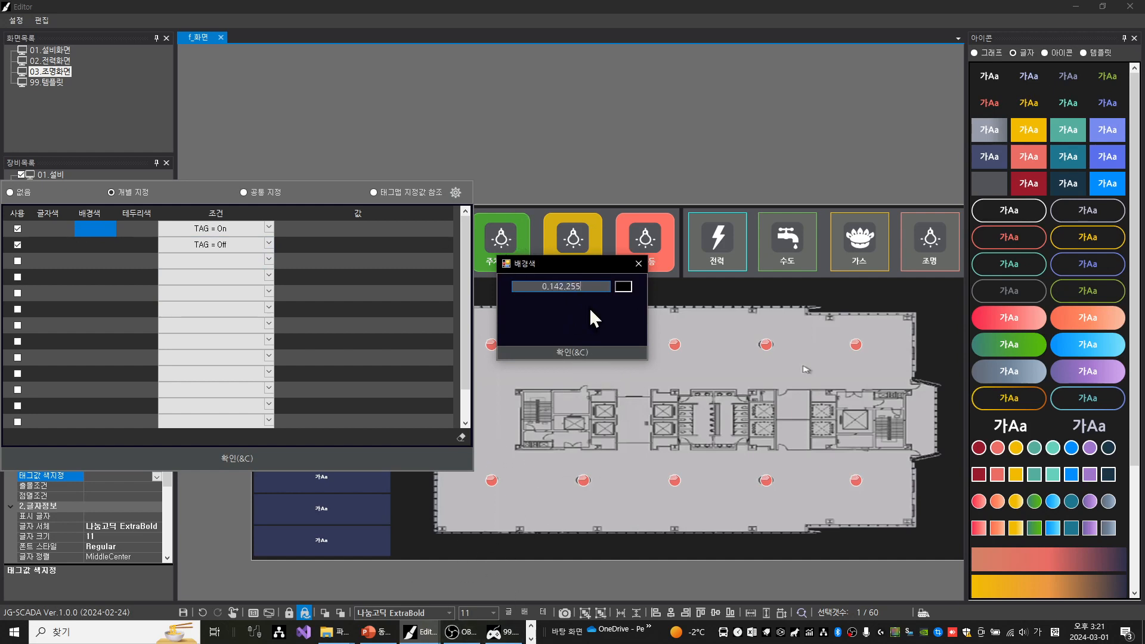
left_click(572, 356)
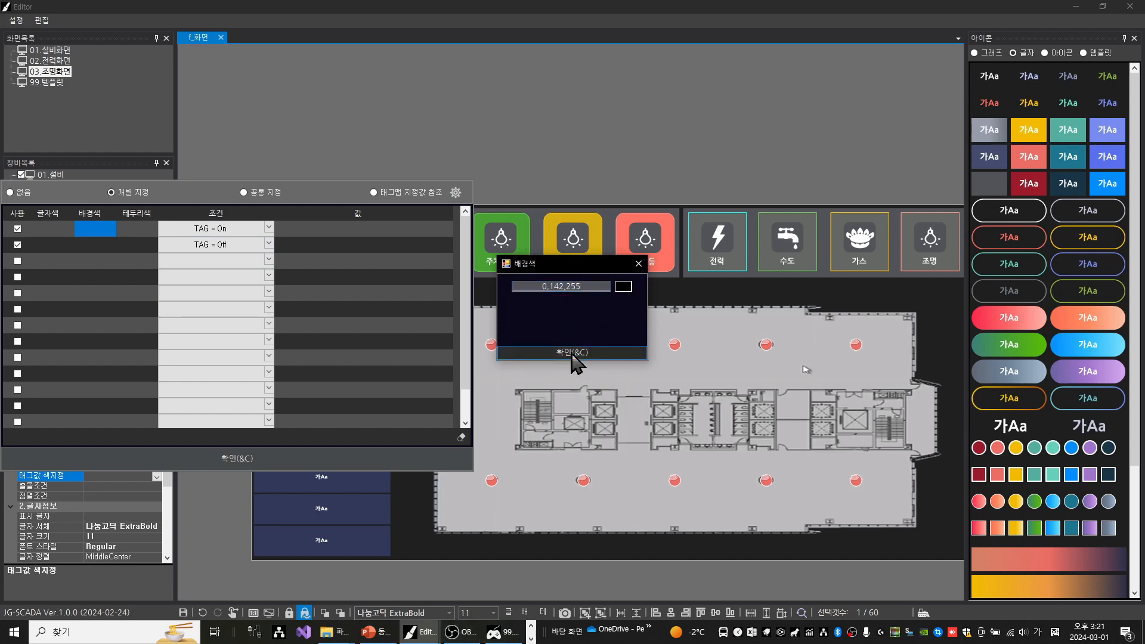
Set the background colour for TAG = Off to the dark blue 0,53,96 by darkening the blue, and apply the tag value colours
left_click(103, 251)
left_click(103, 251)
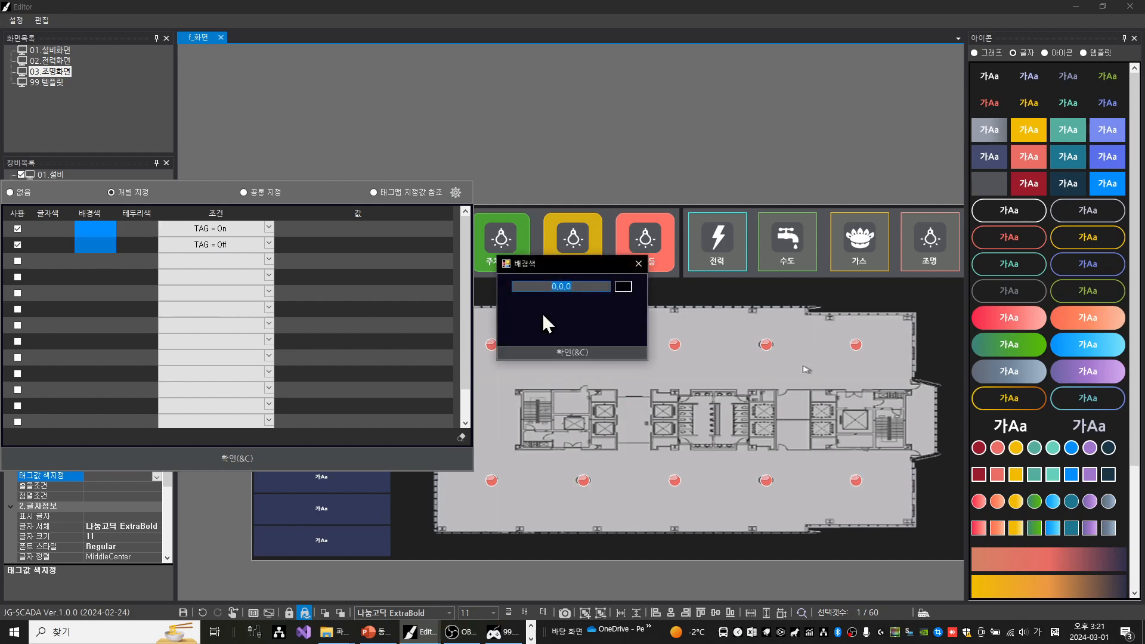
left_click(623, 287)
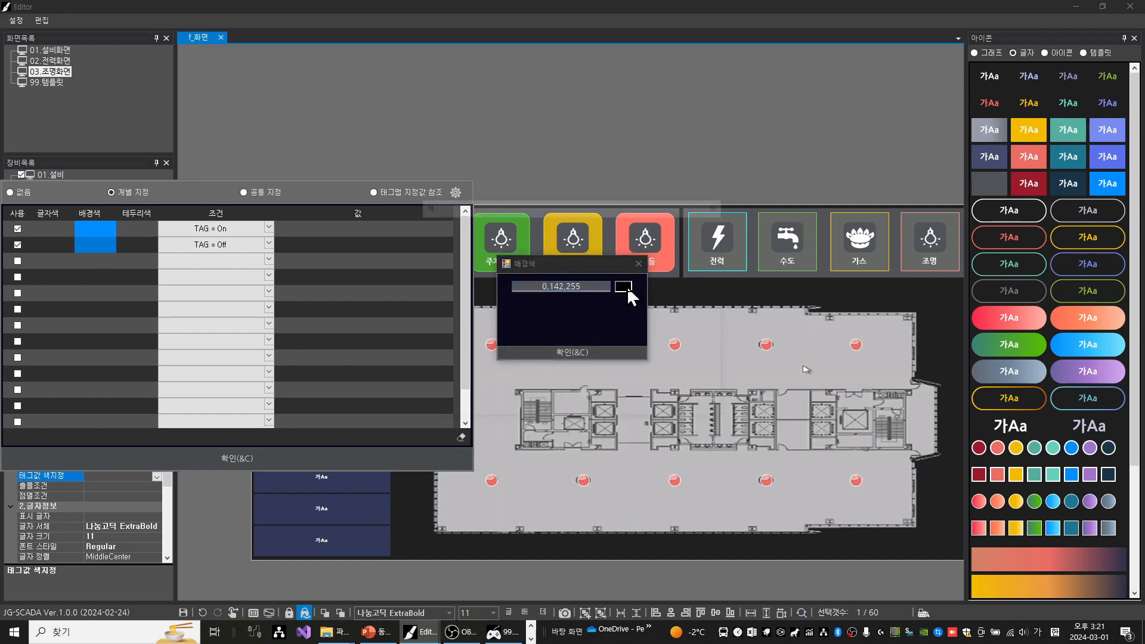
left_click_drag(731, 289, 725, 328)
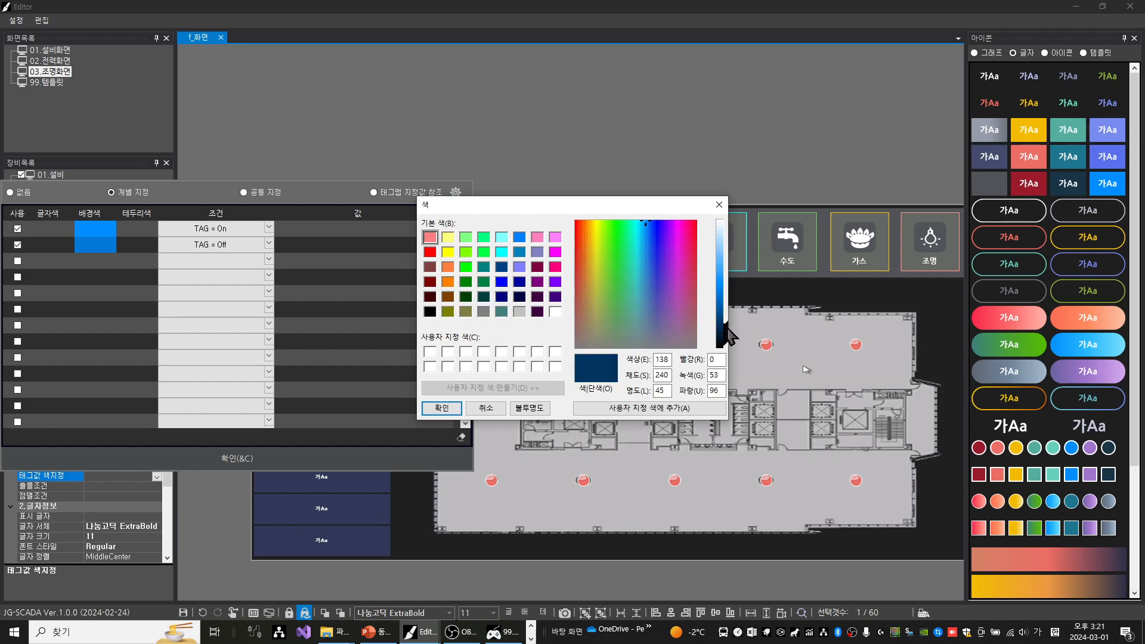
left_click(445, 409)
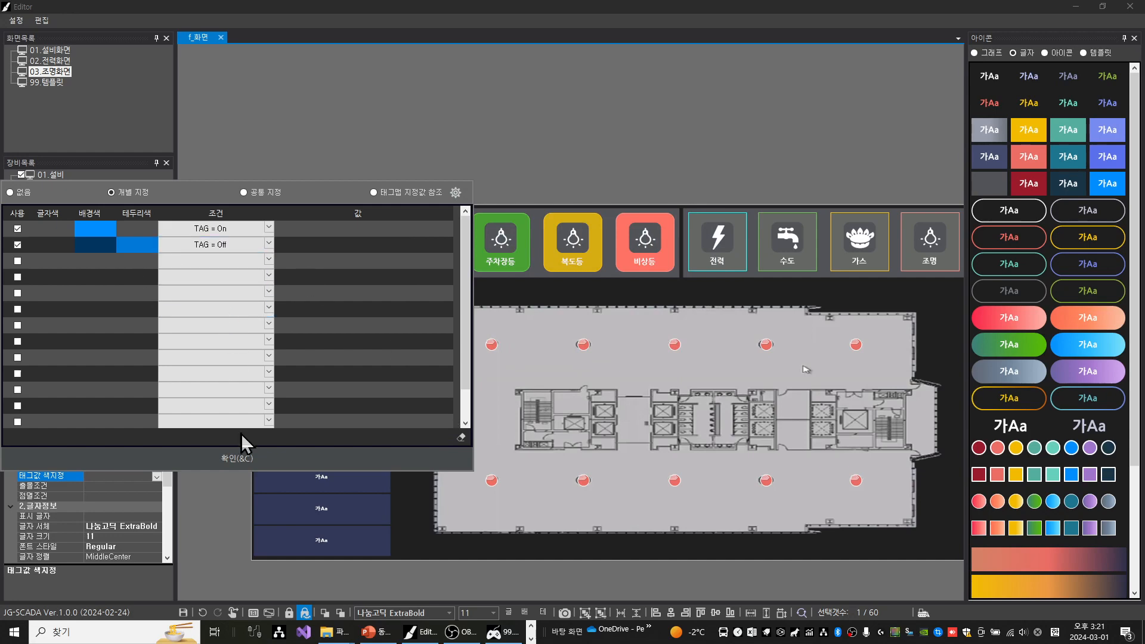
left_click(227, 459)
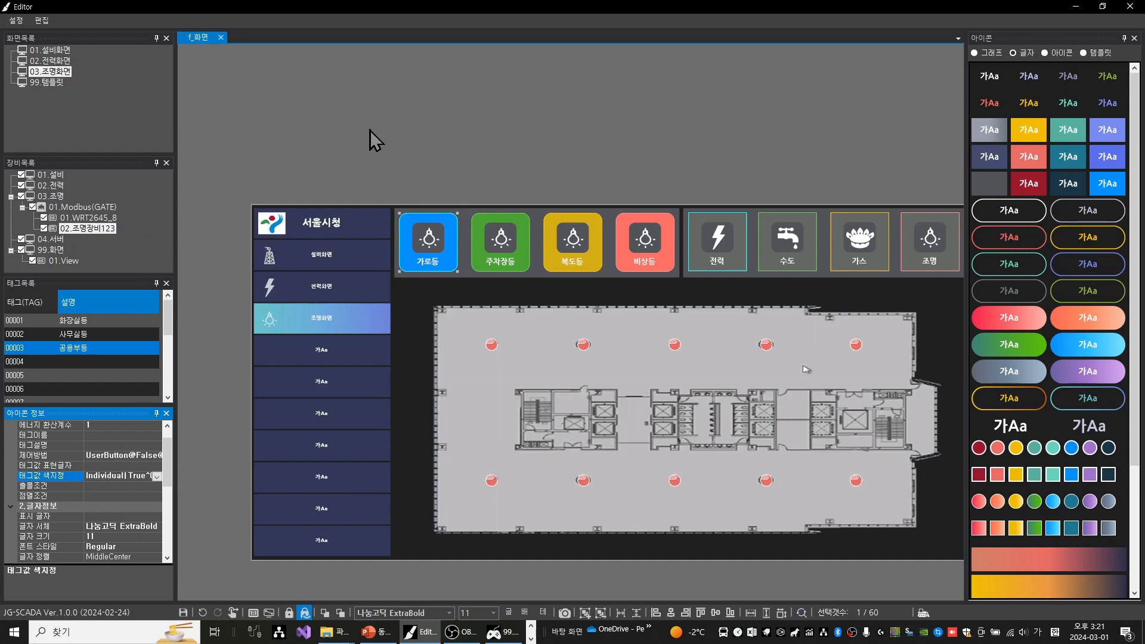
Save the lighting screen, switch to the 99.화면-01.View runtime window and refresh its display
key("ctrl+s")
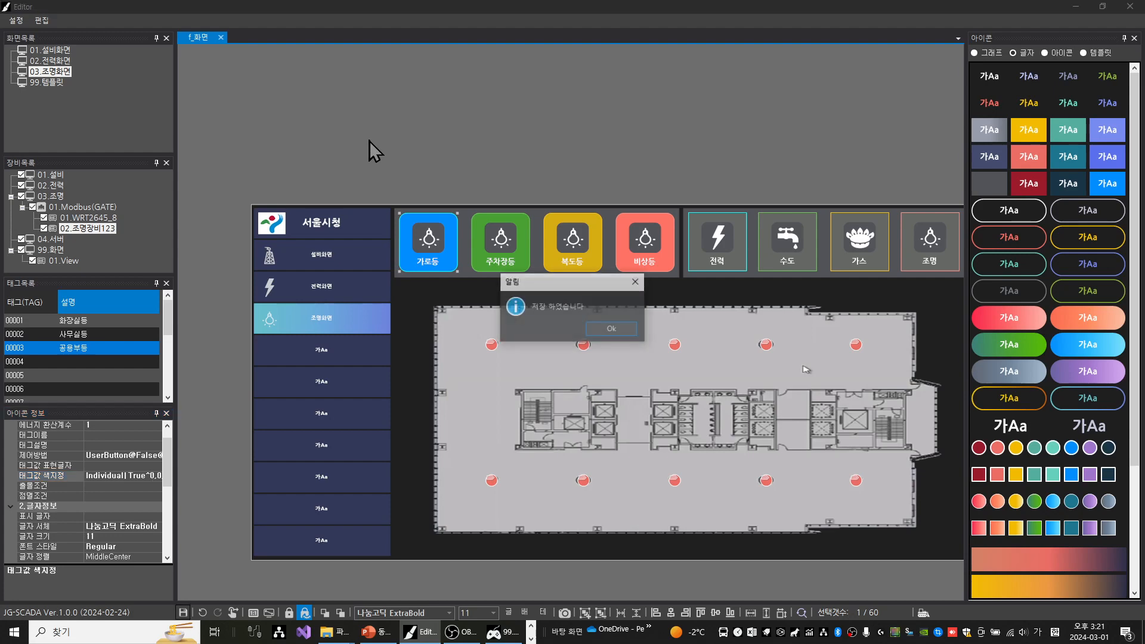
key("Return")
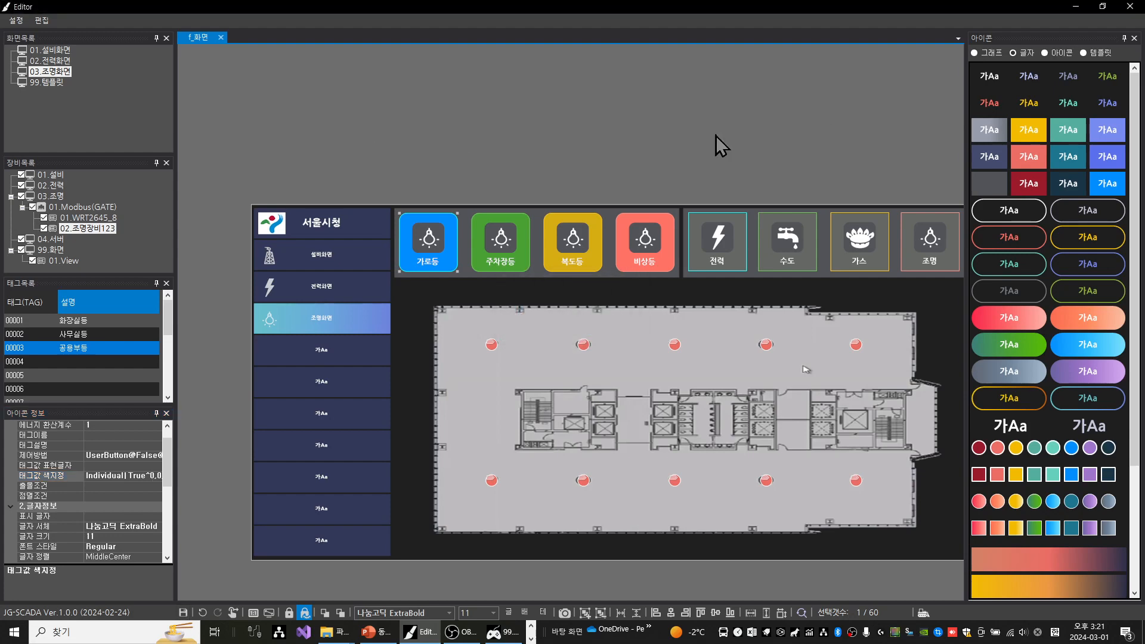
left_click(1079, 7)
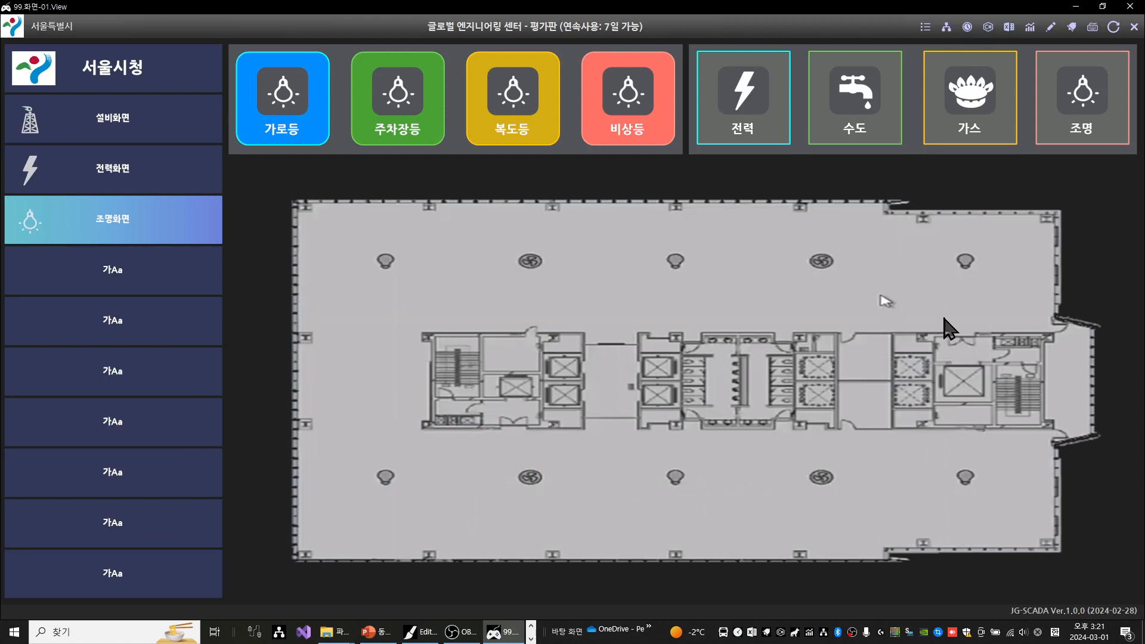
left_click(1119, 28)
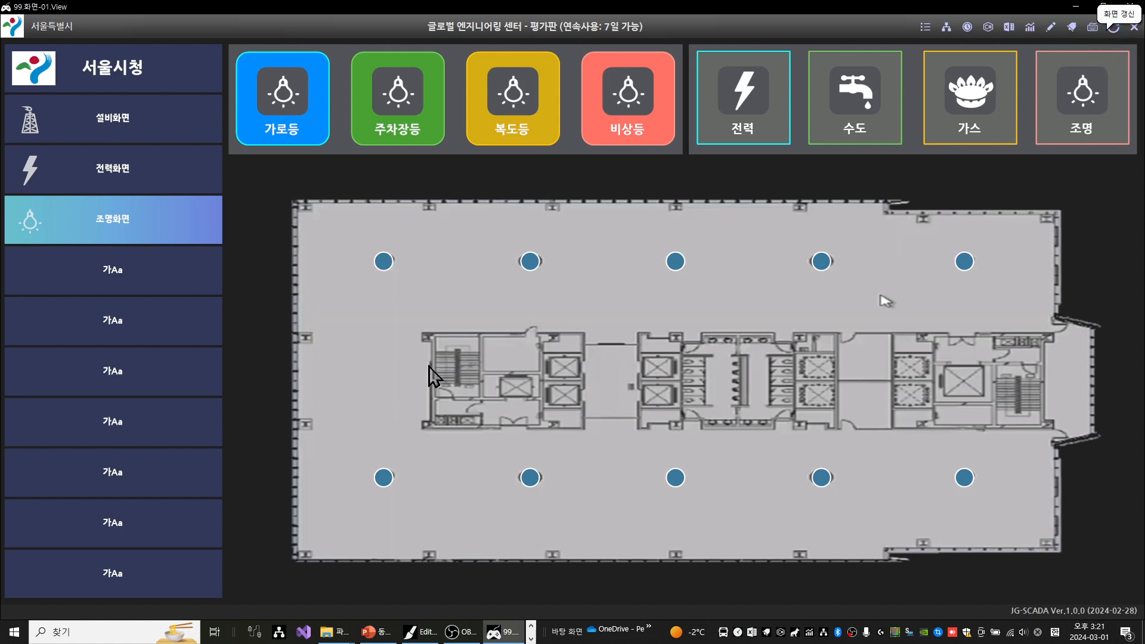
Check the communication status and settings of 01.Modbus(GATE) in DeviceManager, and return to the runtime view
left_click(950, 28)
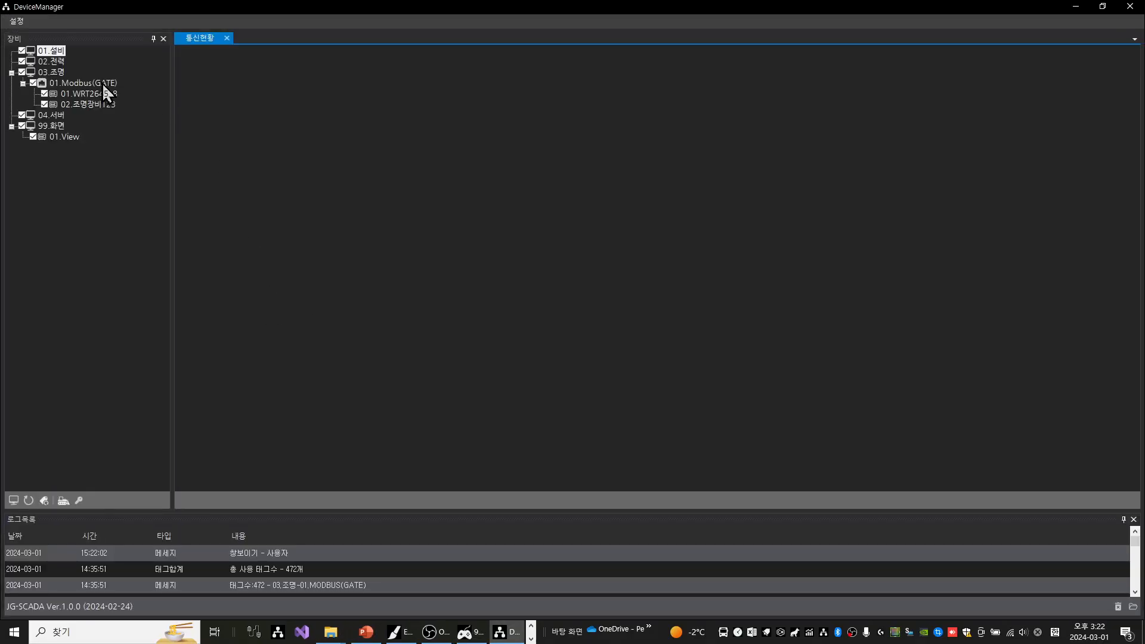
double_click(102, 83)
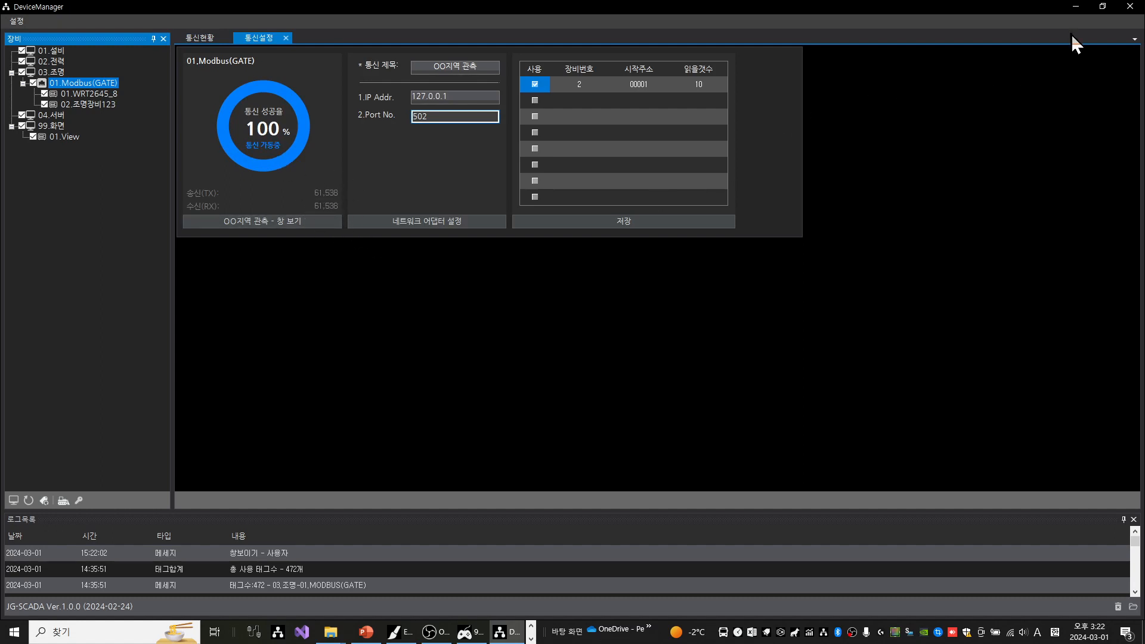
left_click(1139, 11)
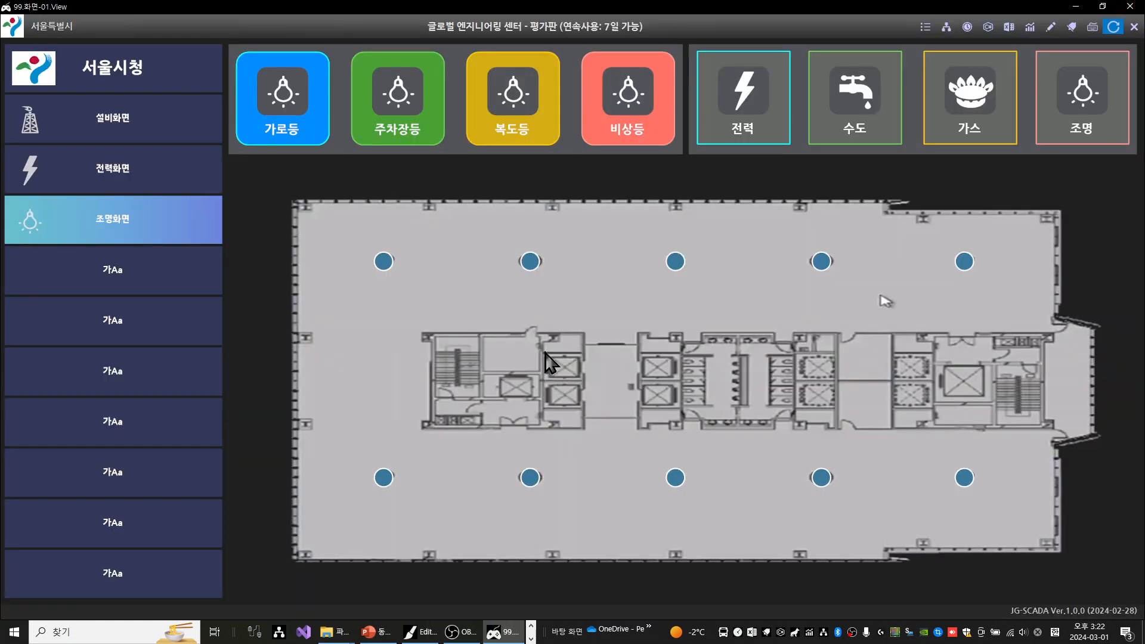
Switch off the upper-left light on the floor plan and check the tag value of the upper light in the second column
left_click(383, 263)
mouse_move(529, 264)
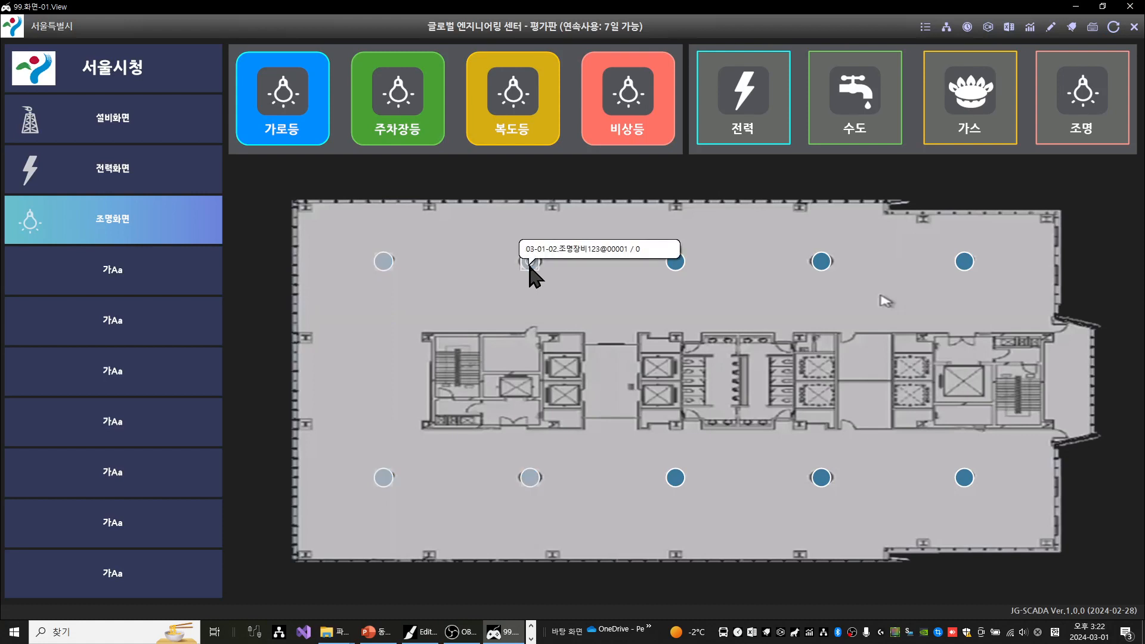
Test the upper light in the floor plan's second column by turning it on with 점등 and off again with 소등
left_click(529, 265)
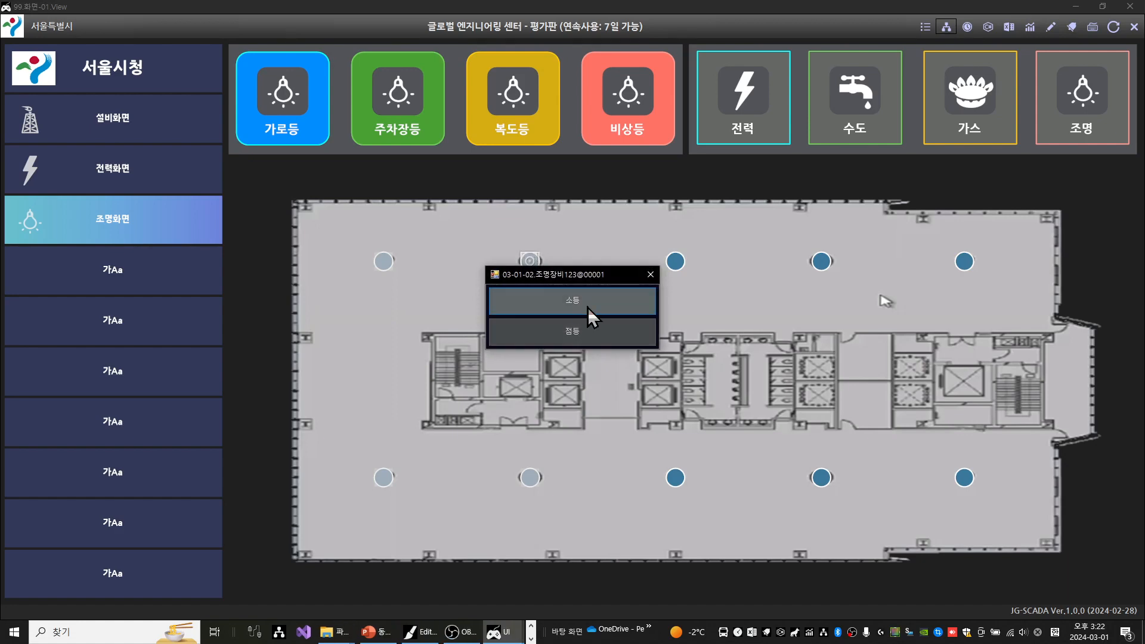
left_click(600, 328)
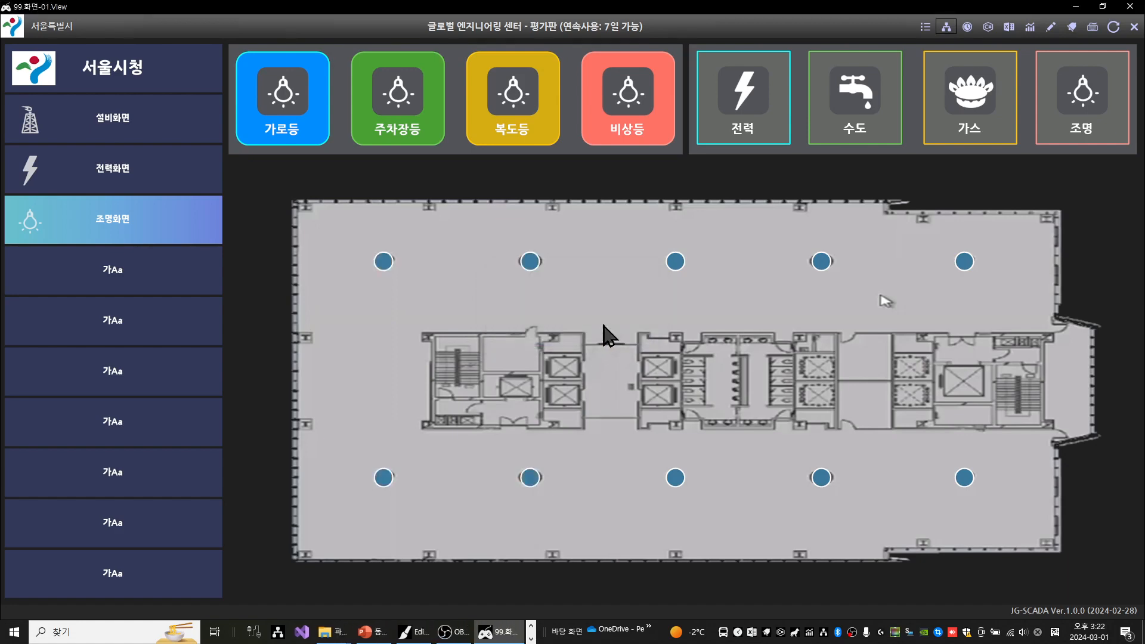
left_click(530, 263)
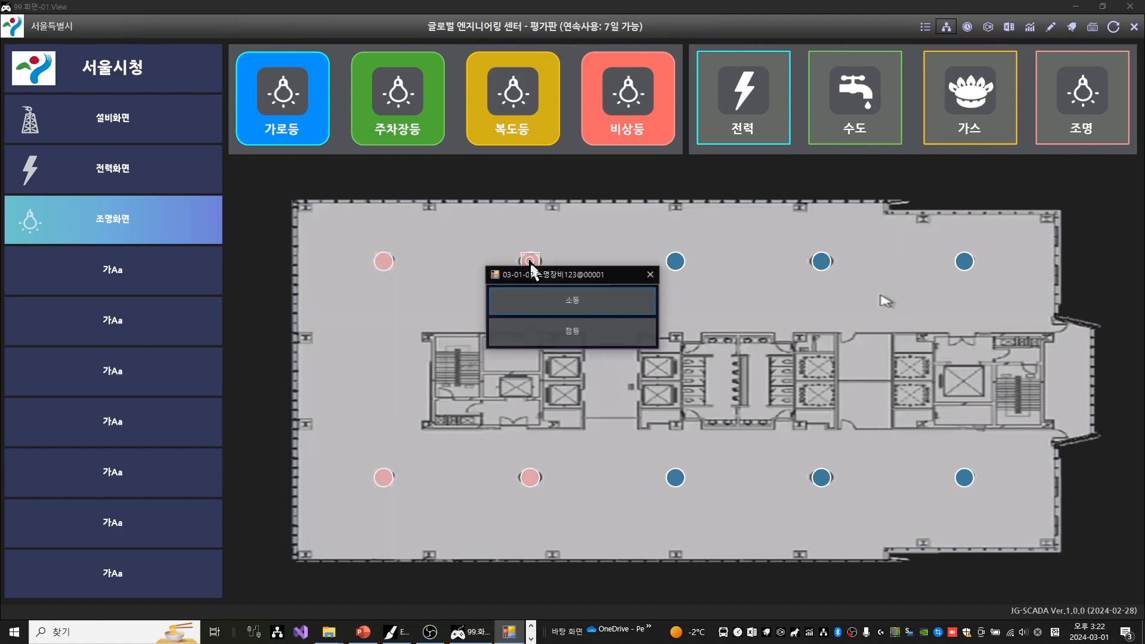
left_click(580, 304)
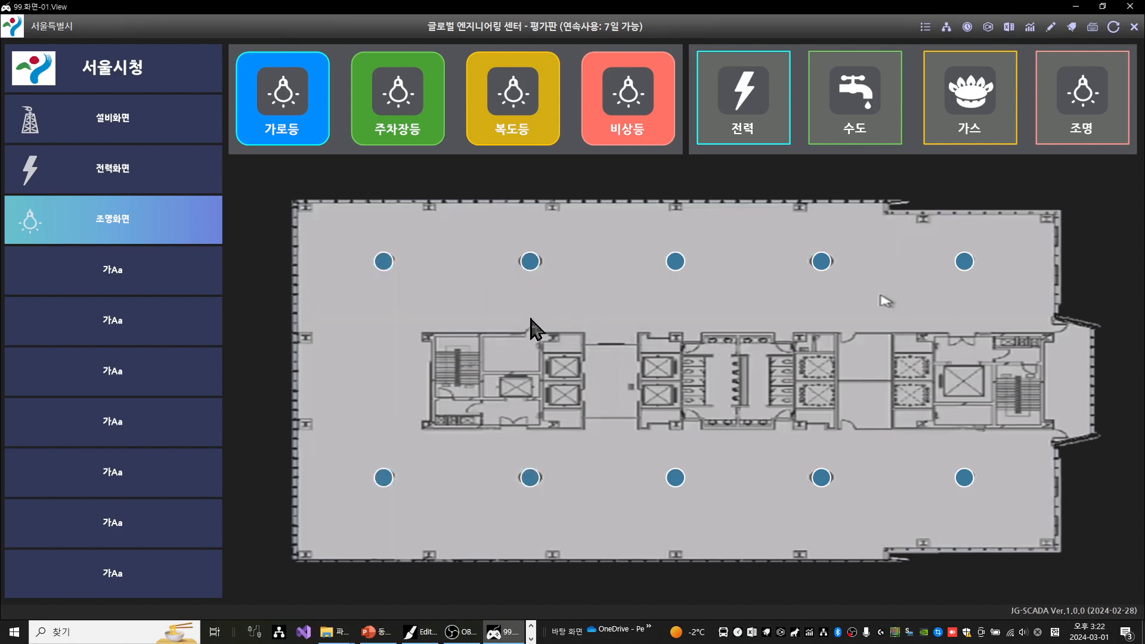
mouse_move(540, 263)
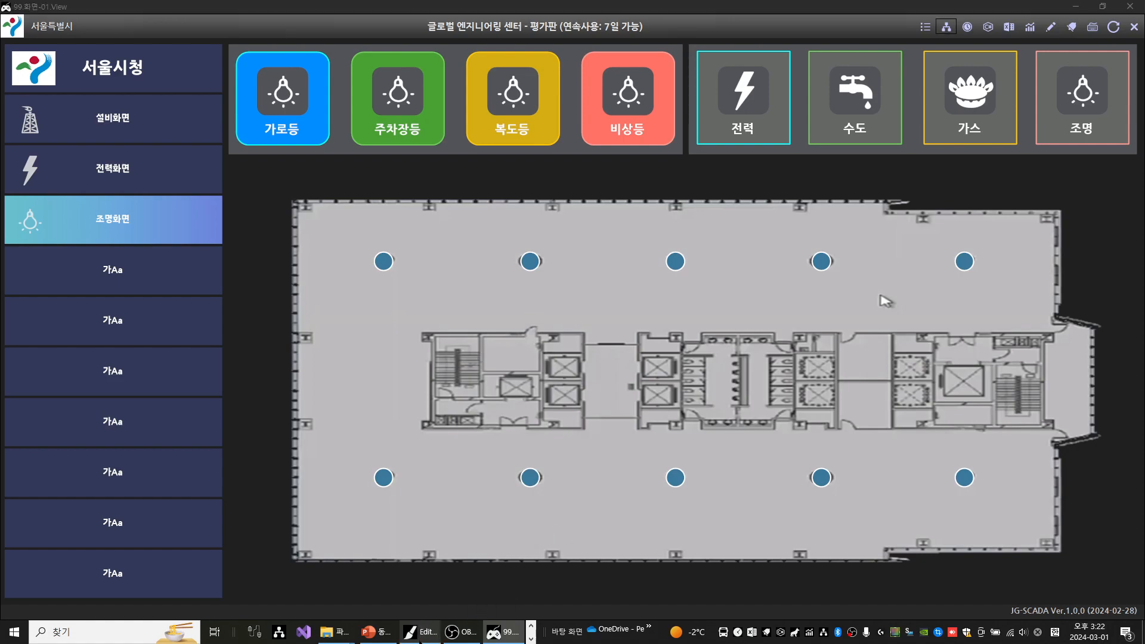
Switch to the Editor and assign tag 00001 화장실등 of 02.조명장비123 to the blue 가로등 button
left_click(420, 633)
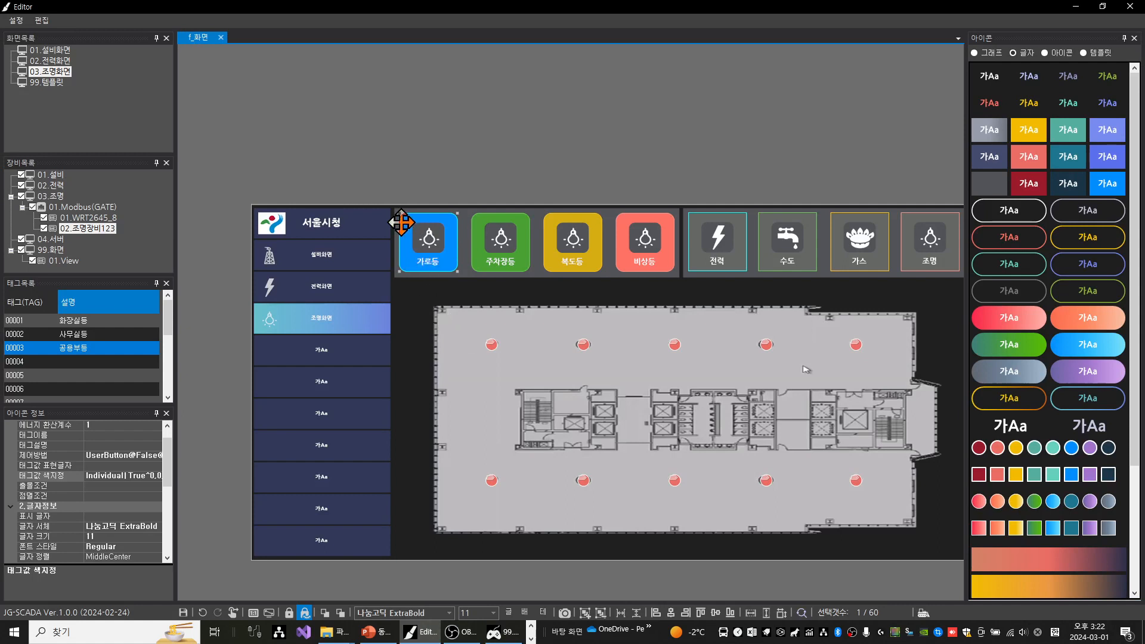
left_click(99, 323)
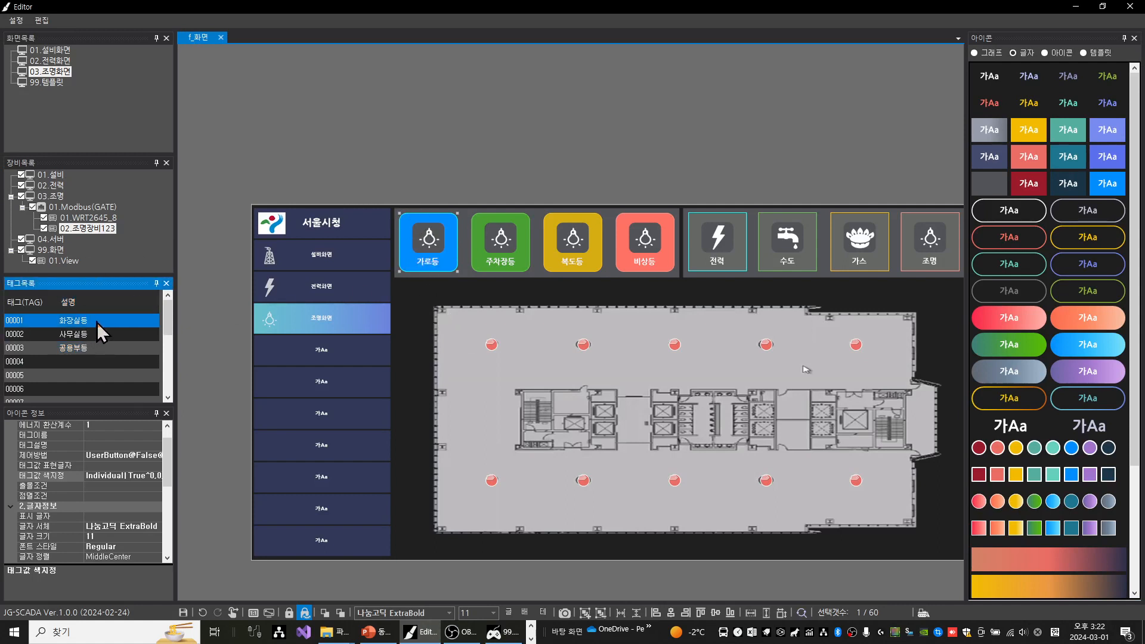
left_click_drag(98, 324, 409, 222)
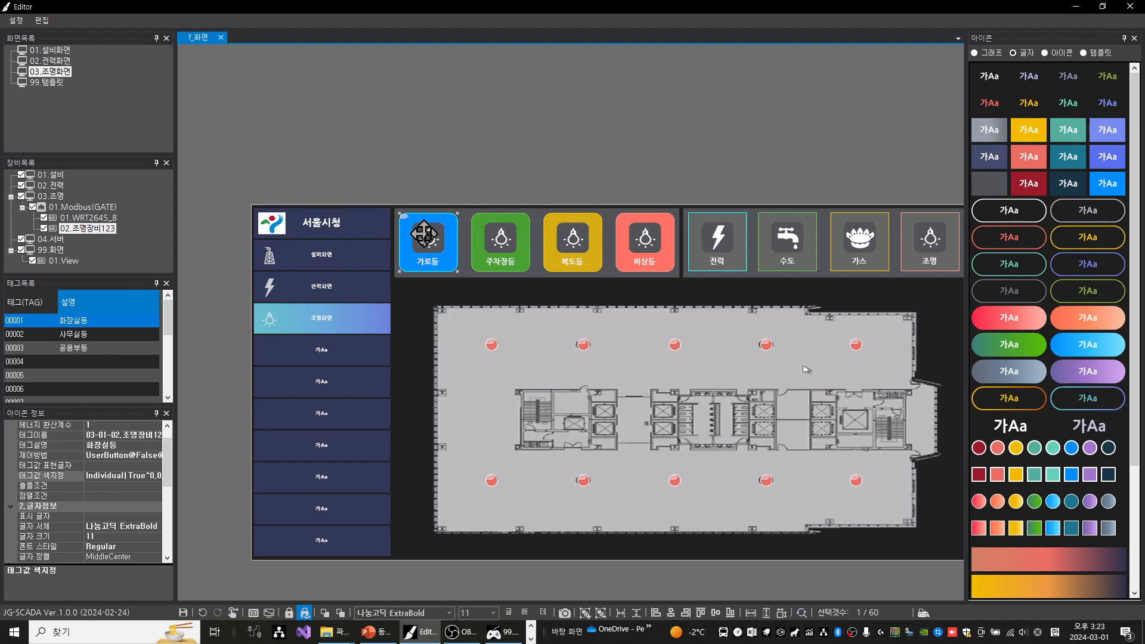
Save the lighting screen, return to the runtime view and refresh its display
key("ctrl+s")
key("space")
left_click(1077, 10)
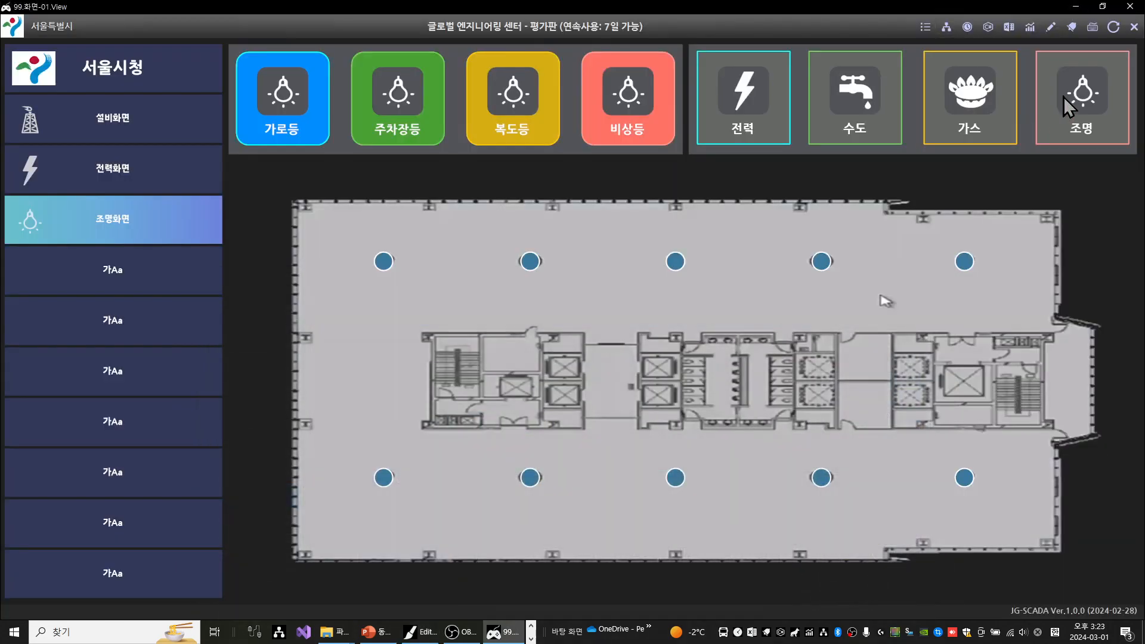
left_click(1114, 28)
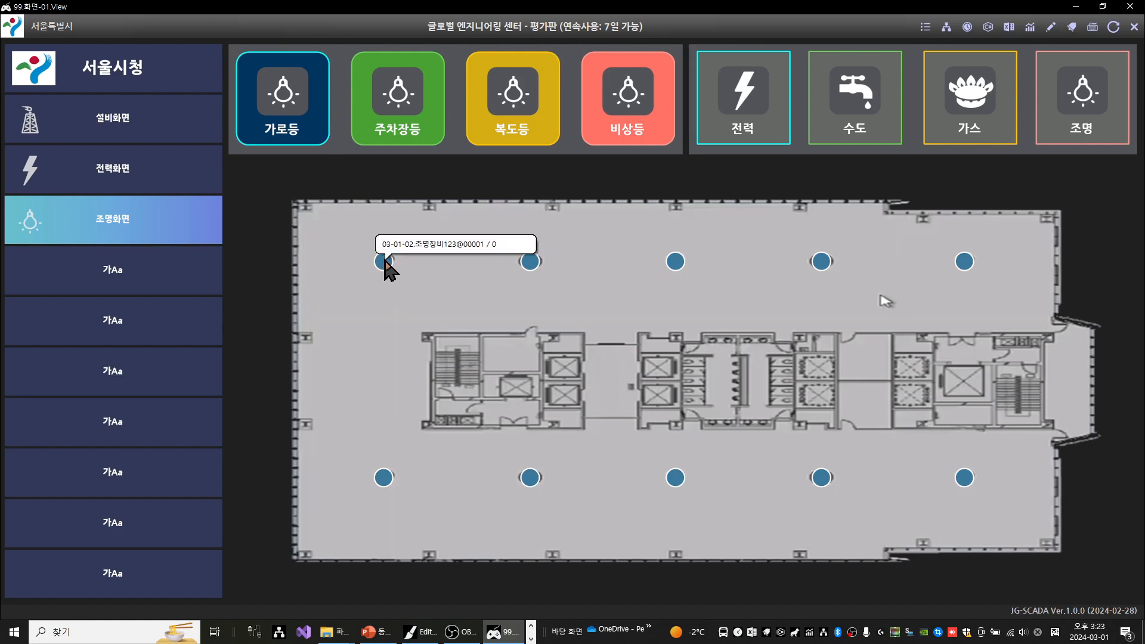
Test the 가로등 button by turning its tag on with 점등 and off again with 소등
left_click(323, 128)
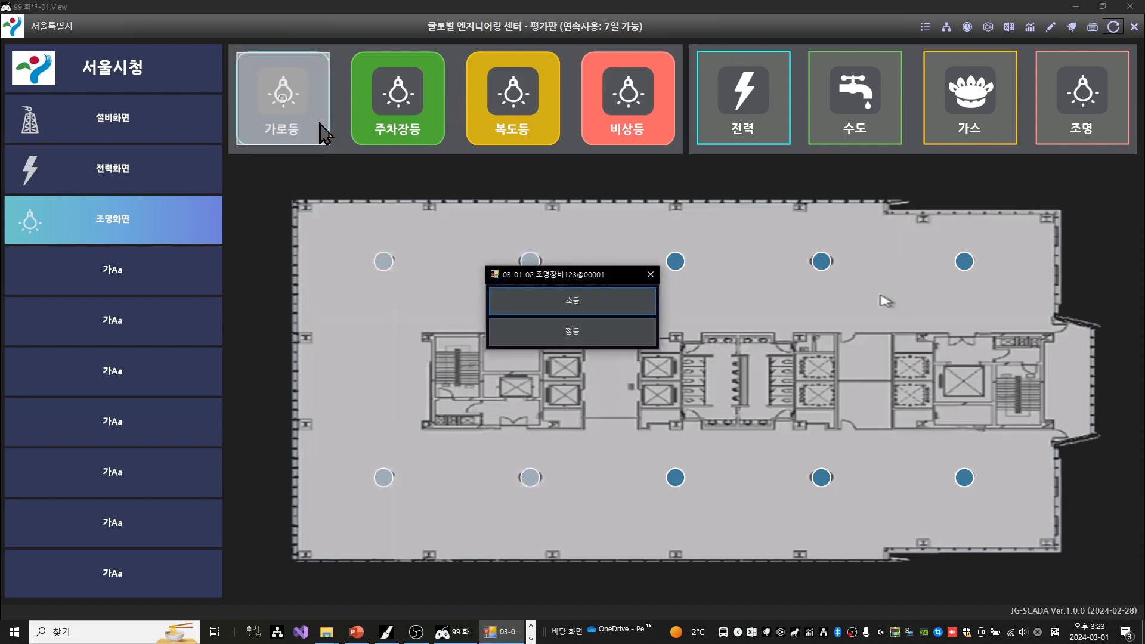
left_click(585, 335)
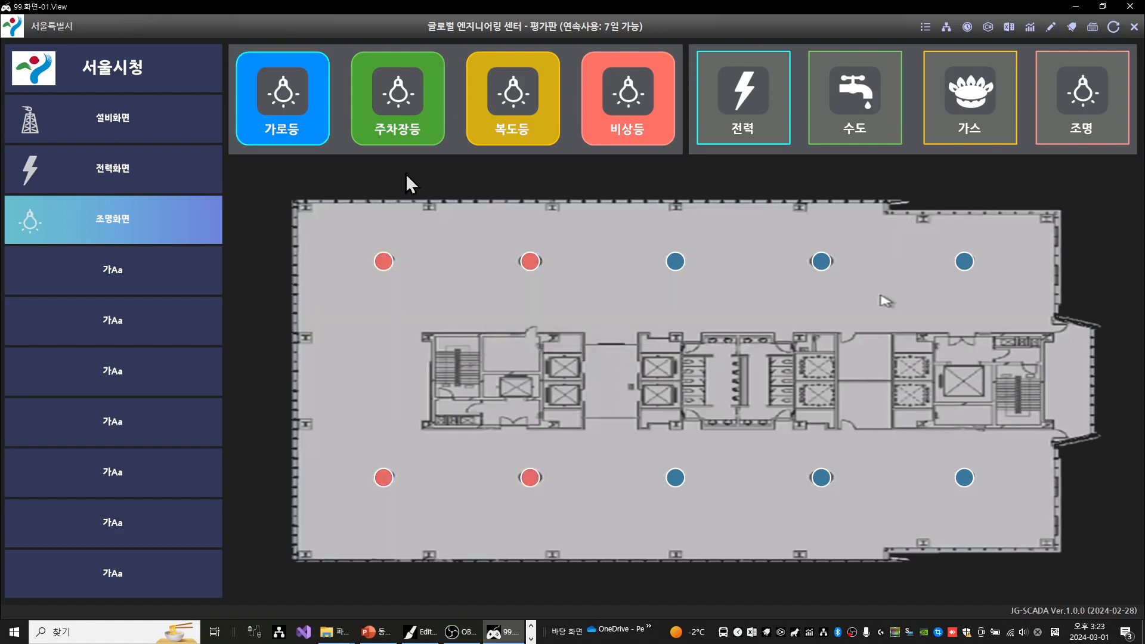
left_click(317, 124)
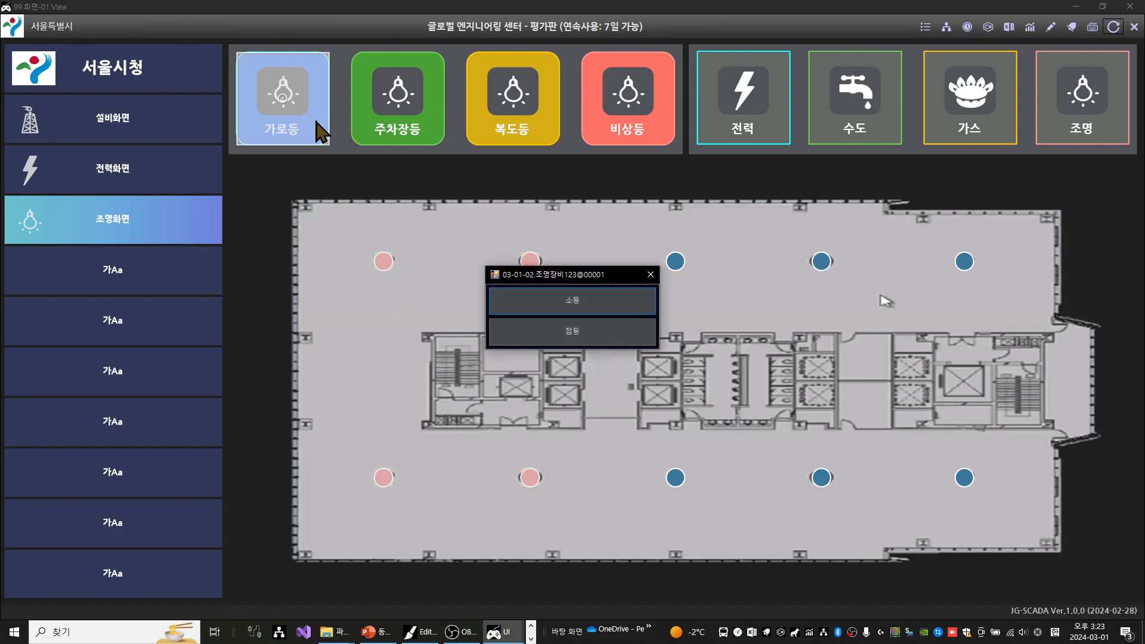
left_click(549, 303)
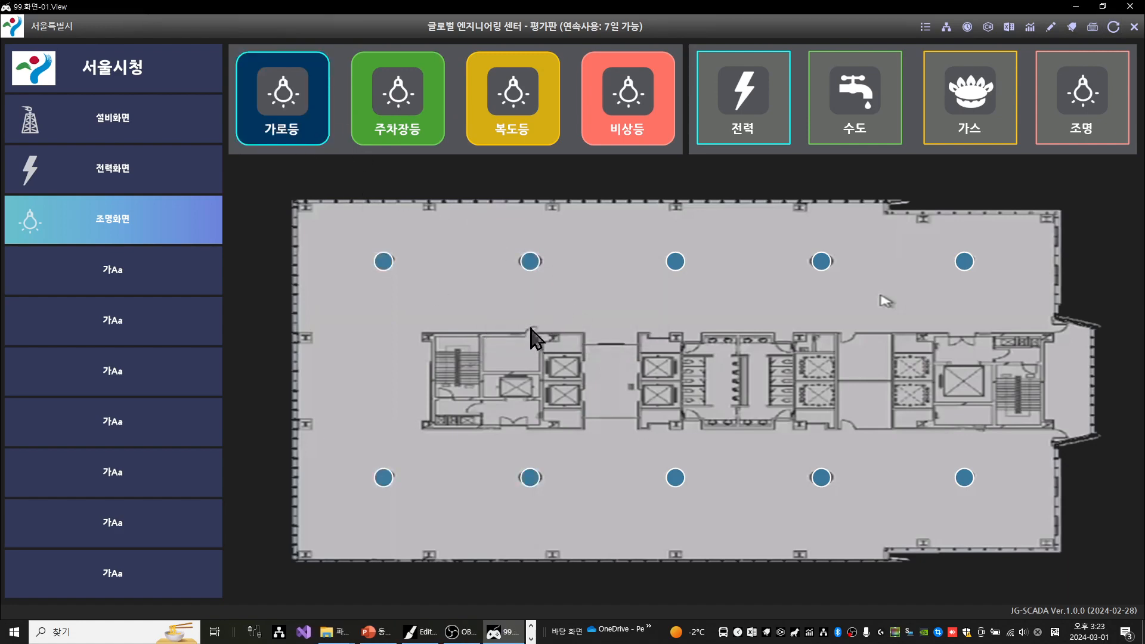
Turn on the upper lights in the floor plan's third and fifth columns with 점등
left_click(676, 262)
left_click(582, 329)
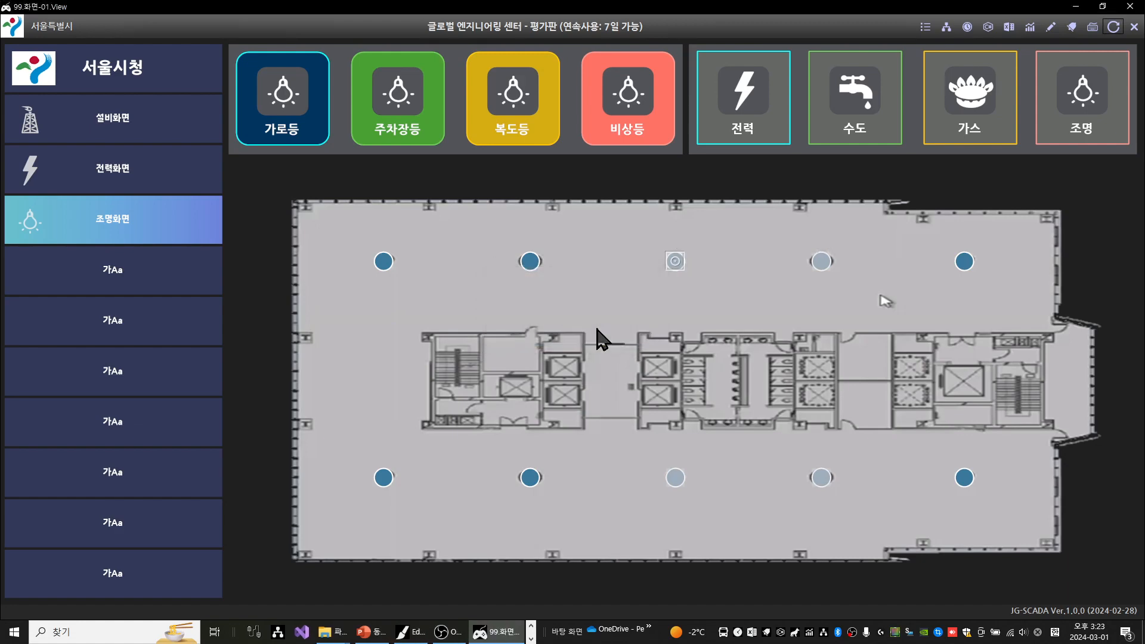
left_click(963, 263)
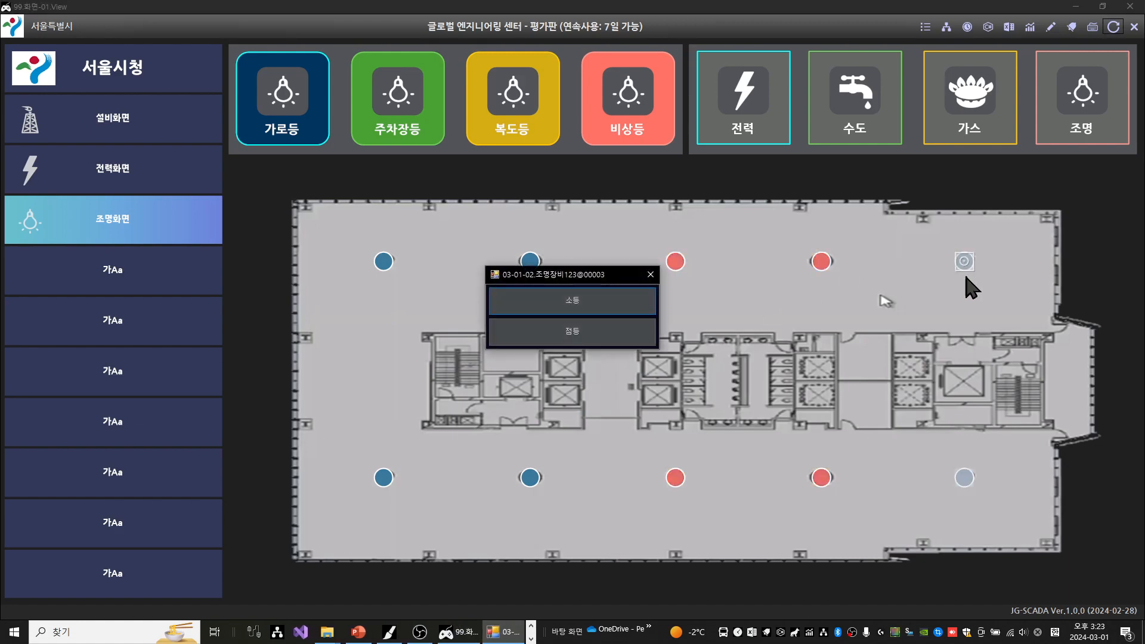
left_click(639, 335)
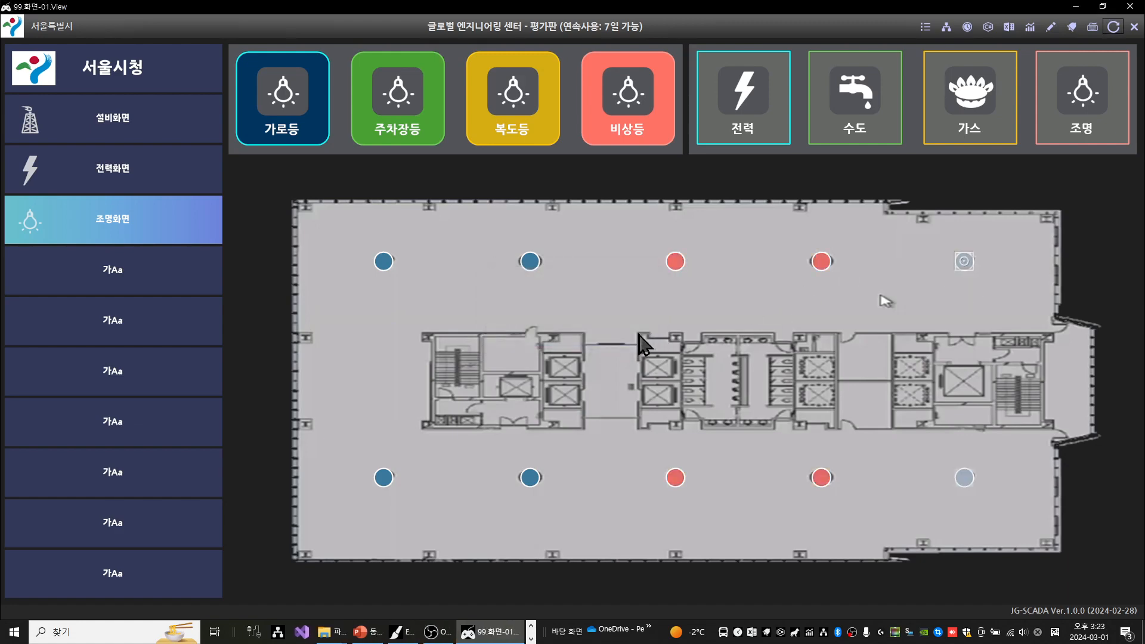
Turn on the upper light in the second column with 점등 and turn off the one in the third column with 소등
left_click(532, 262)
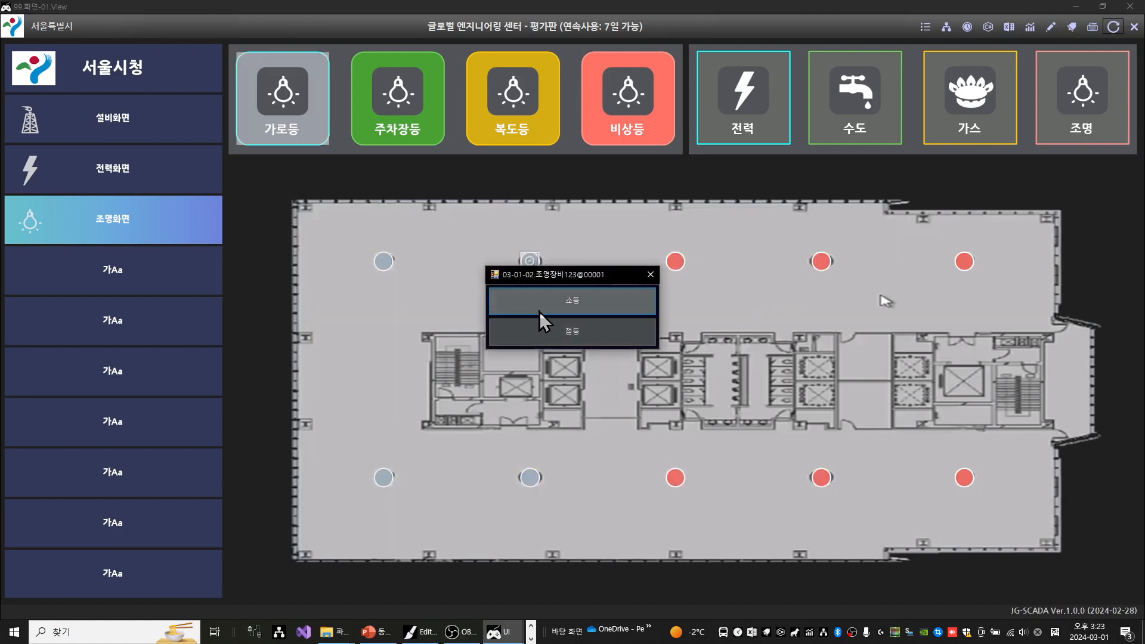
left_click(546, 334)
left_click(679, 257)
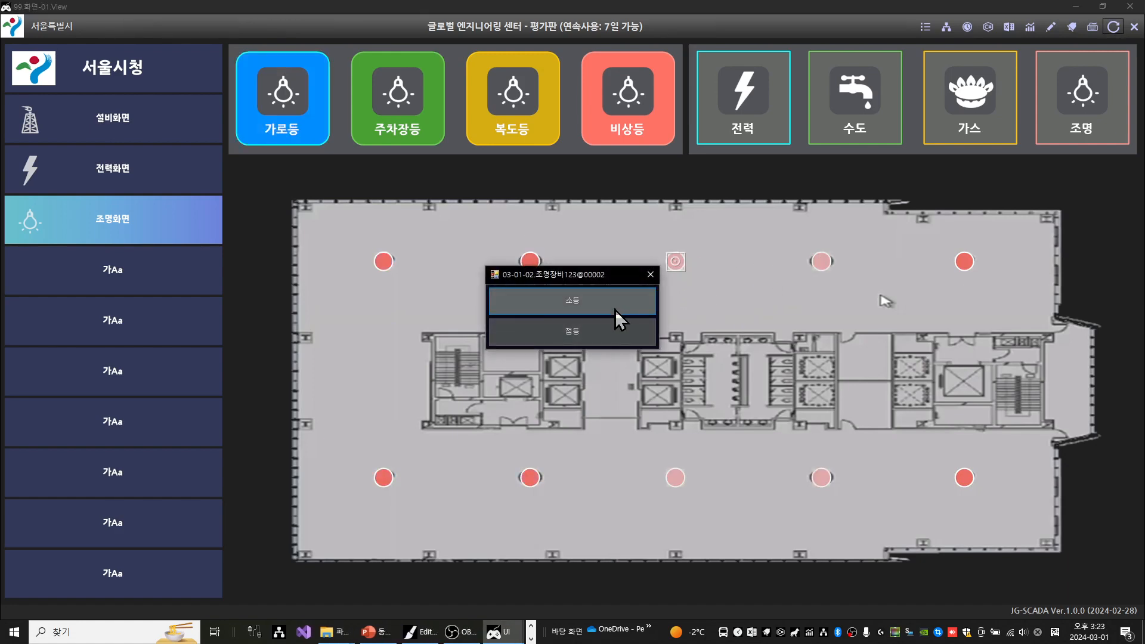
left_click(615, 306)
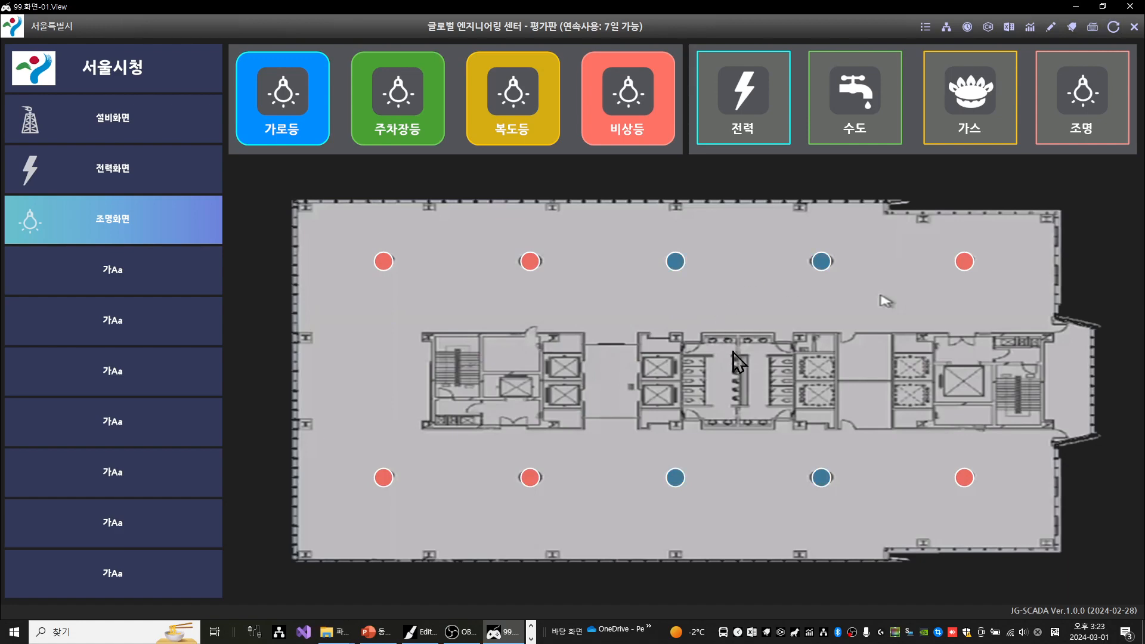